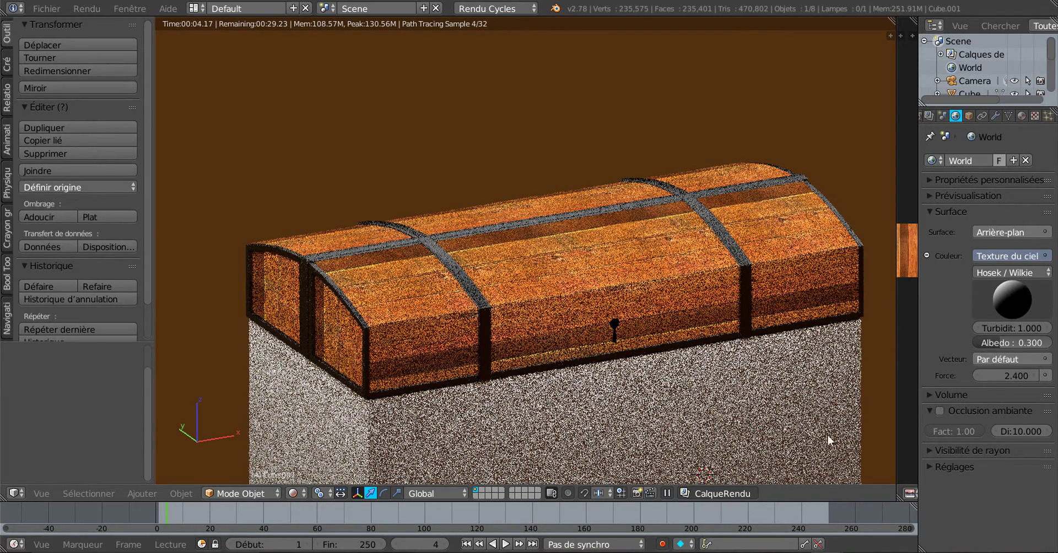
# - Inspect the rendered wooden chest lid and its metal bands from both ends and the front
pyautogui.click(893, 506)
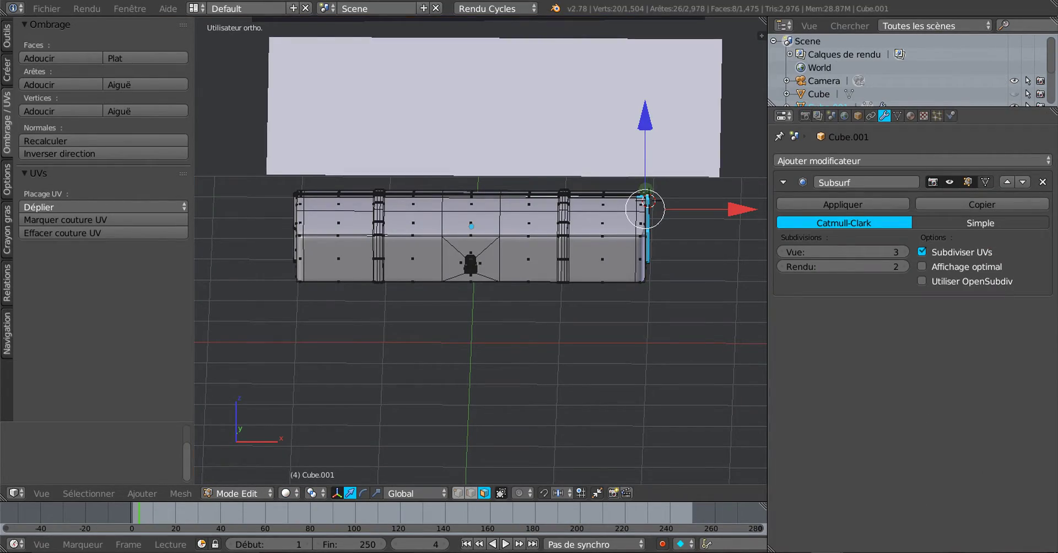
pyautogui.click(768, 485)
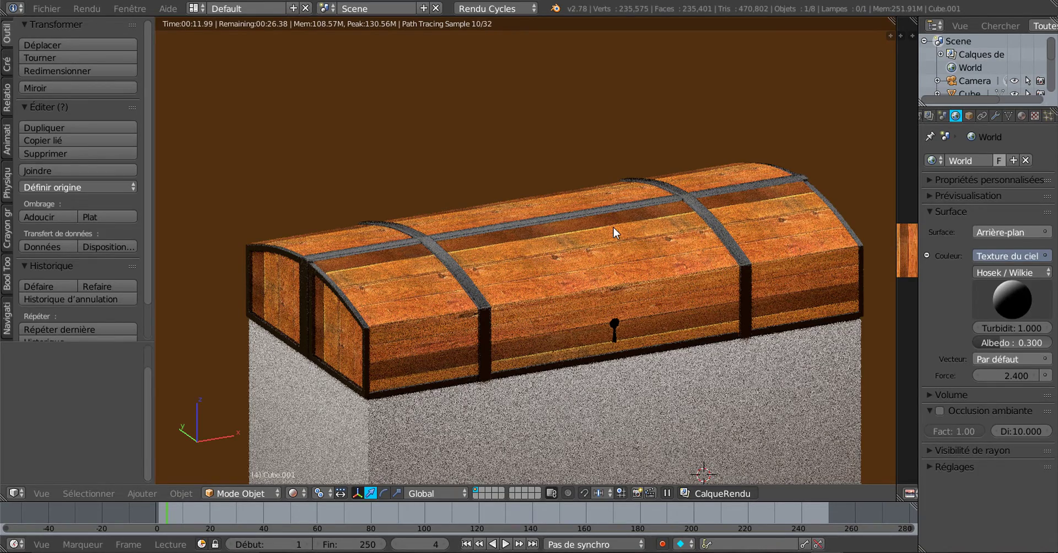
pyautogui.moveTo(613, 227); pyautogui.dragTo(569, 322, button='middle')
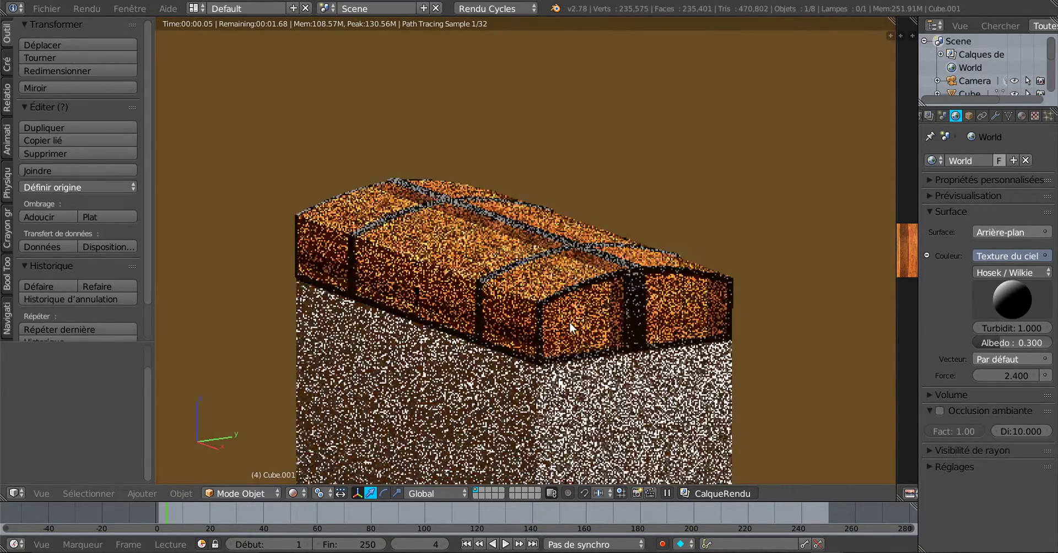
pyautogui.scroll(2, 570, 322)
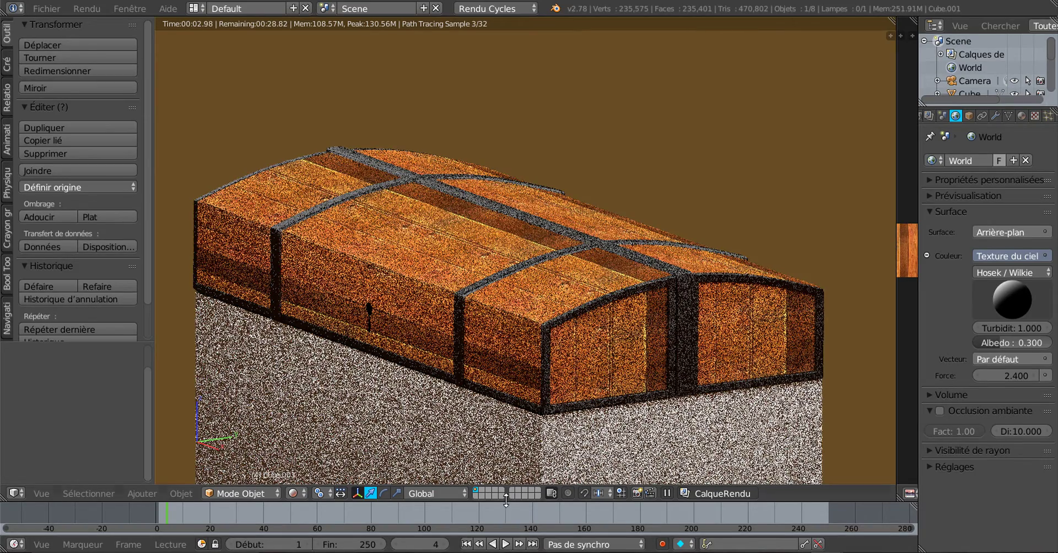
pyautogui.moveTo(485, 378); pyautogui.dragTo(431, 302, button='middle')
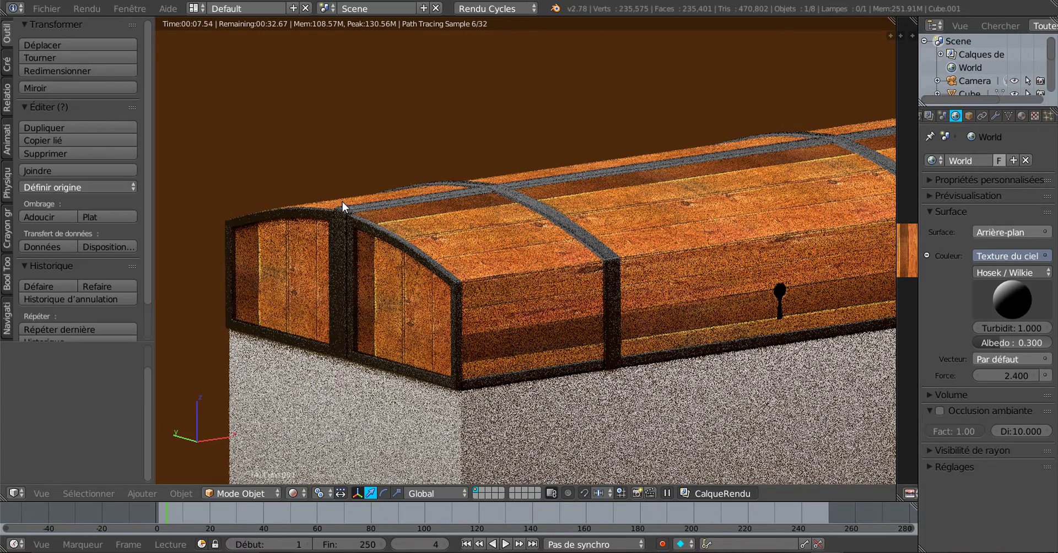
pyautogui.scroll(1, 408, 242)
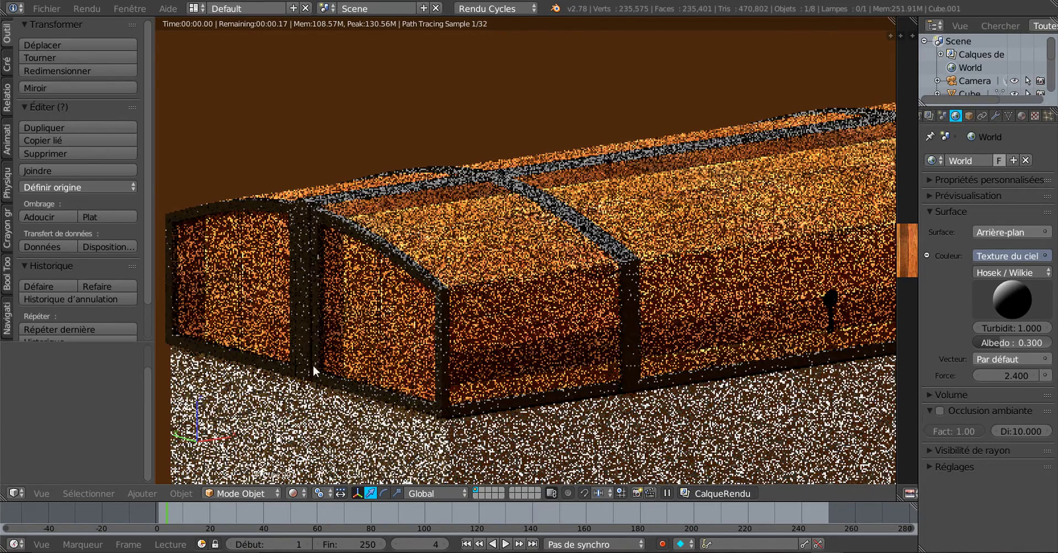
pyautogui.scroll(-1, 312, 311)
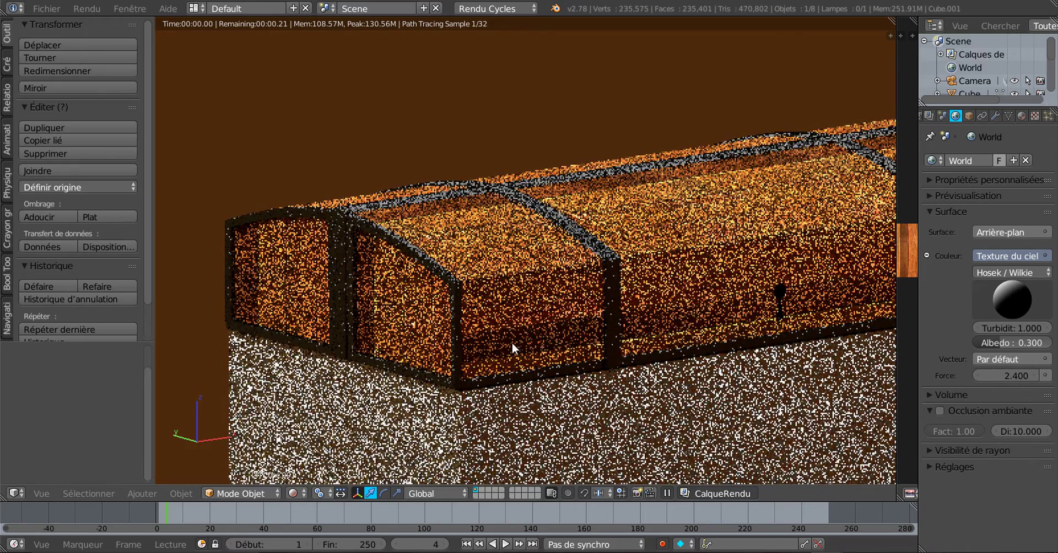
pyautogui.scroll(-2, 537, 325)
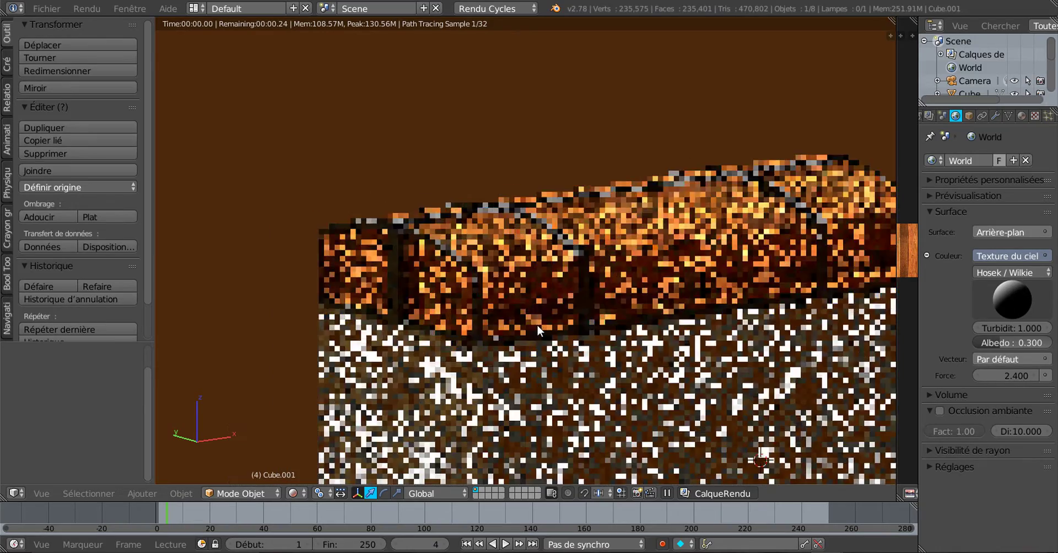
pyautogui.moveTo(510, 333); pyautogui.dragTo(493, 332, button='middle')
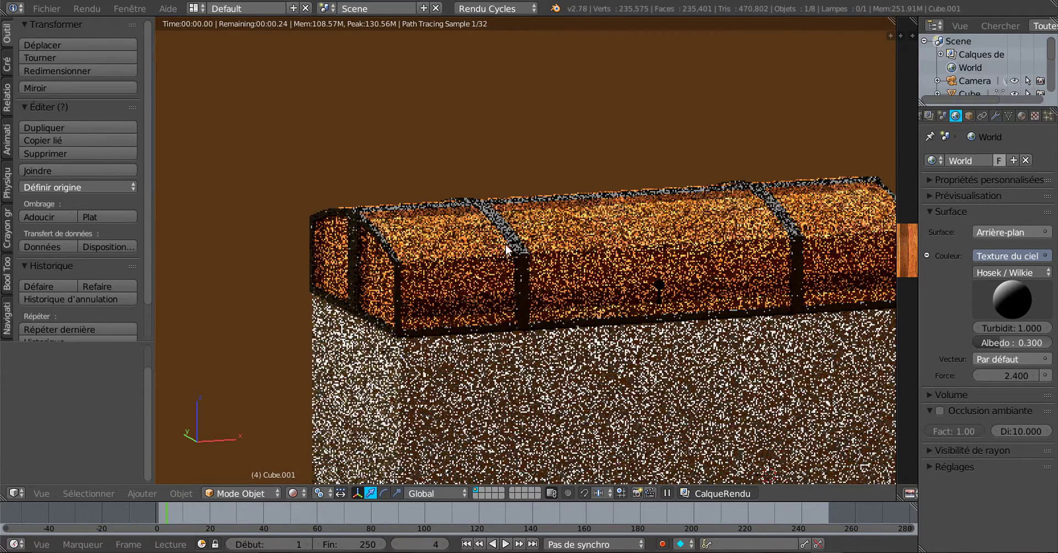
pyautogui.scroll(3, 502, 234)
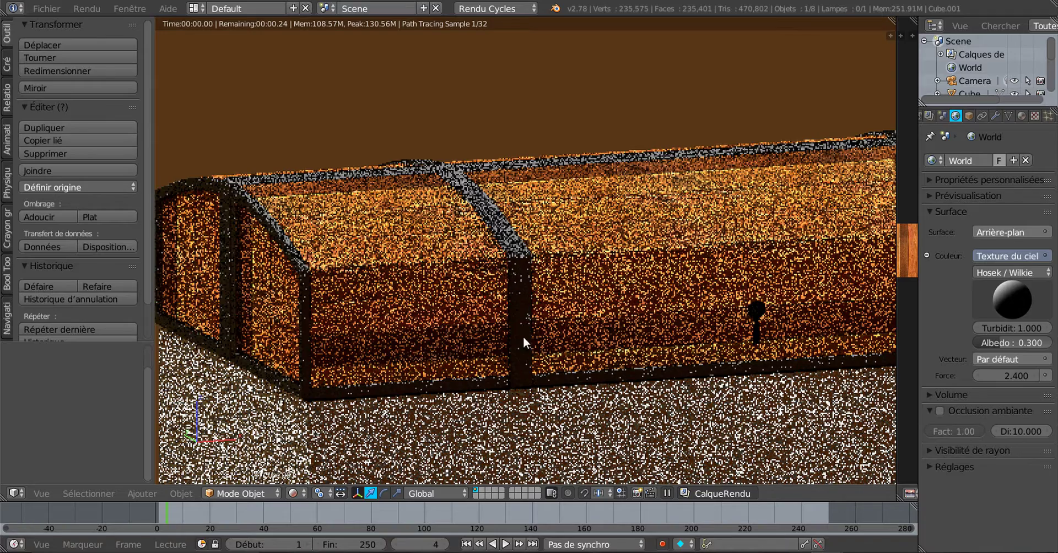
pyautogui.scroll(-4, 520, 279)
pyautogui.moveTo(676, 320); pyautogui.dragTo(596, 316, button='middle')
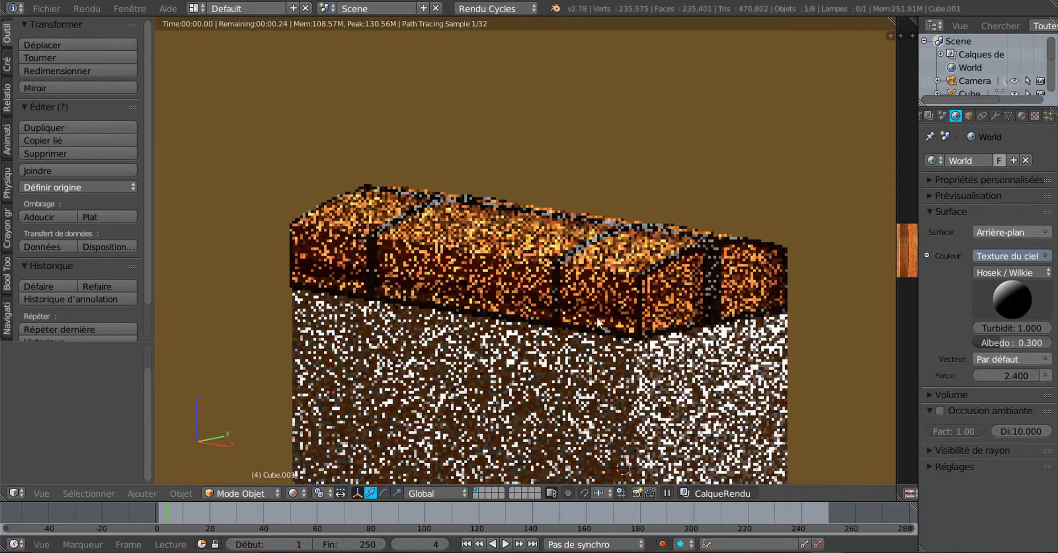
# - Display the chest lid in Texture viewport shading
pyautogui.click(293, 493)
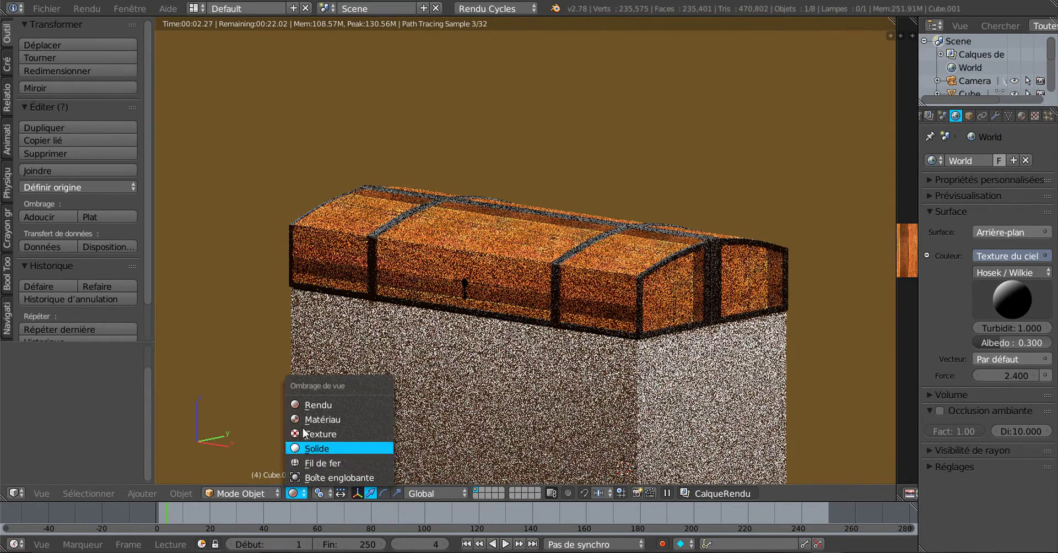
pyautogui.press('Return')
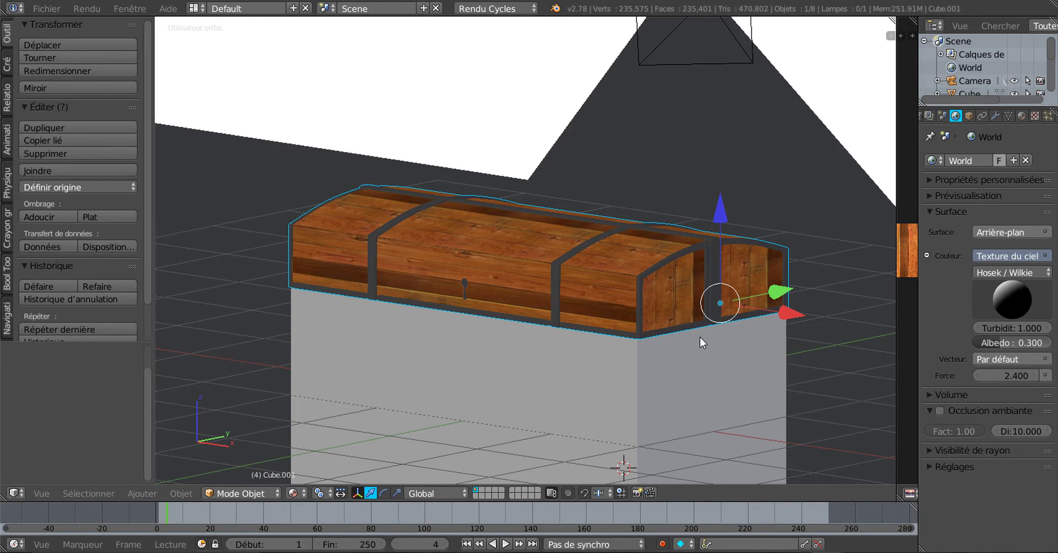
pyautogui.scroll(3, 700, 337)
pyautogui.scroll(-2, 726, 325)
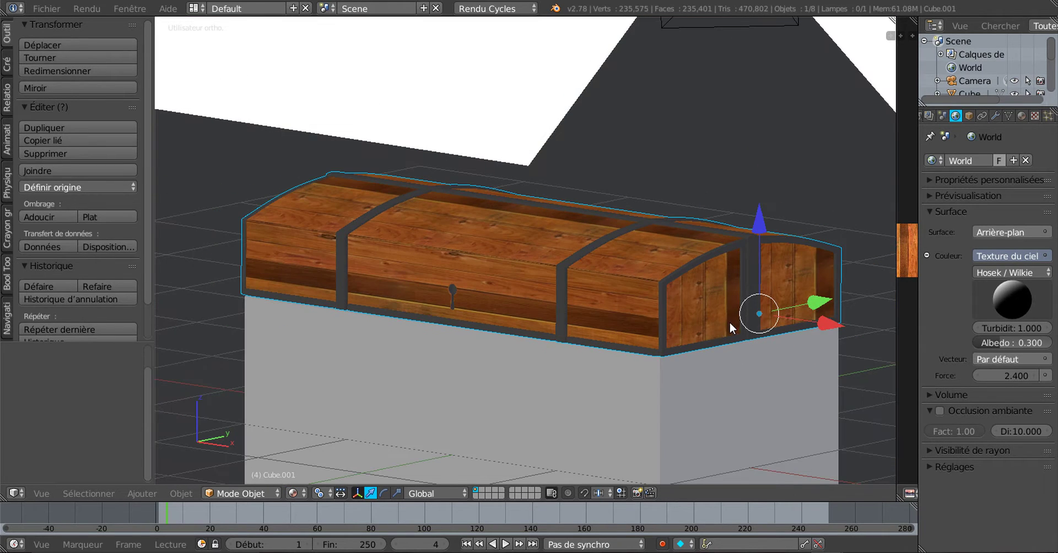
# - In Edit Mode, select the entire linked metal frame around the front panel on the lid's end
pyautogui.keyDown('shift'); pyautogui.moveTo(729, 319); pyautogui.dragTo(642, 320, button='middle'); pyautogui.keyUp('shift')
pyautogui.press('Tab')
pyautogui.scroll(6, 661, 324)
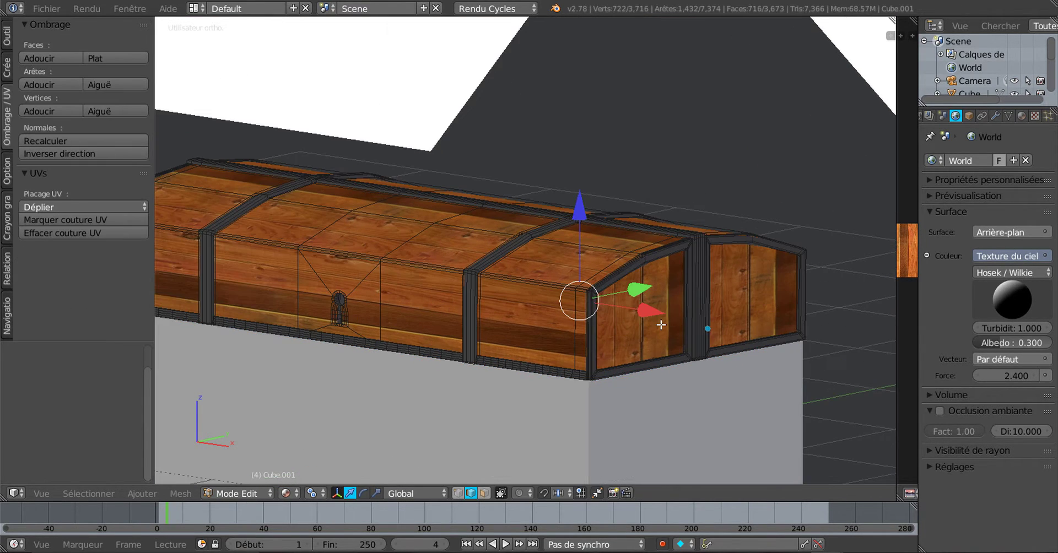
pyautogui.rightClick(697, 313)
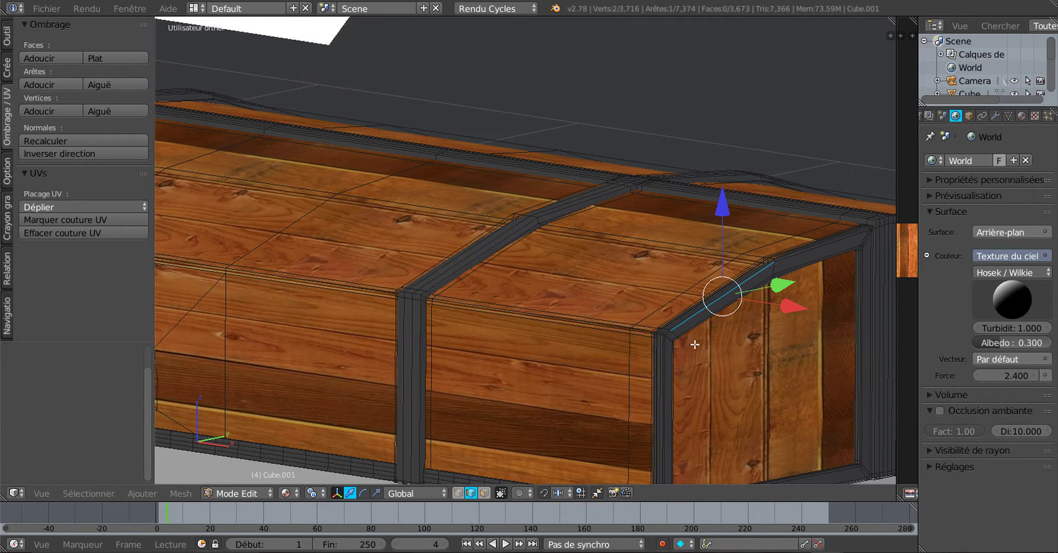
pyautogui.hotkey('ctrl', 'l')
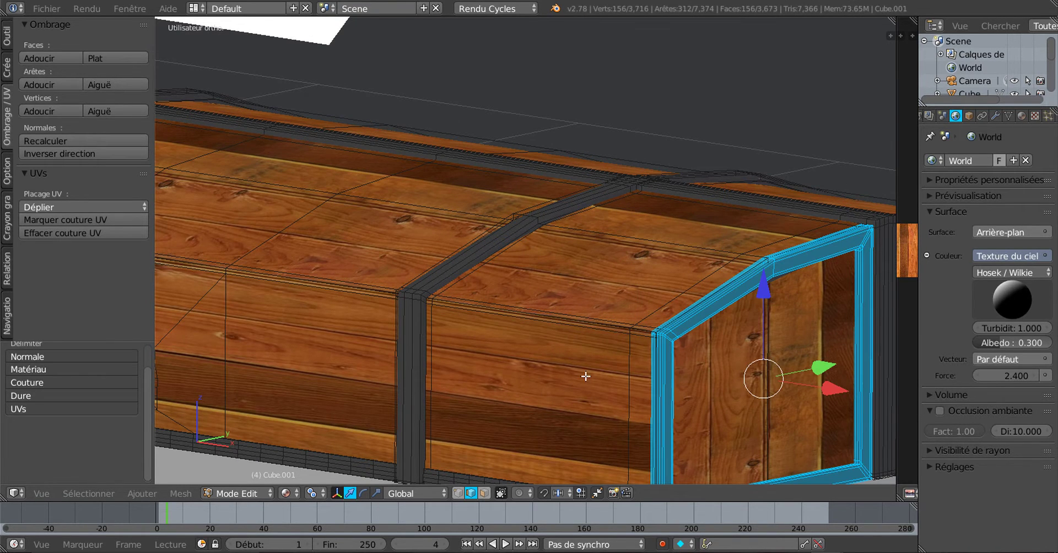
pyautogui.scroll(-3, 510, 373)
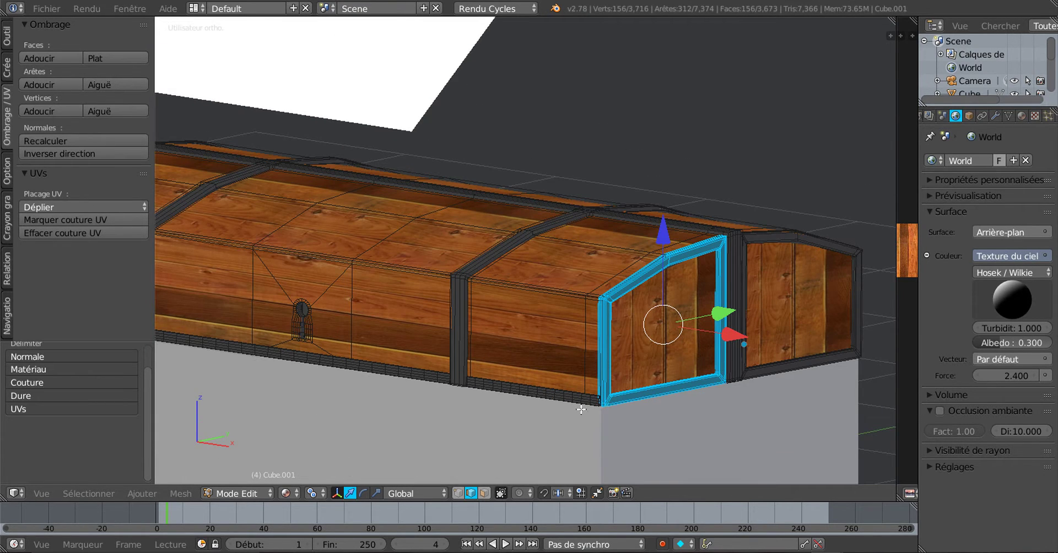
pyautogui.scroll(-3, 581, 409)
pyautogui.scroll(1, 564, 406)
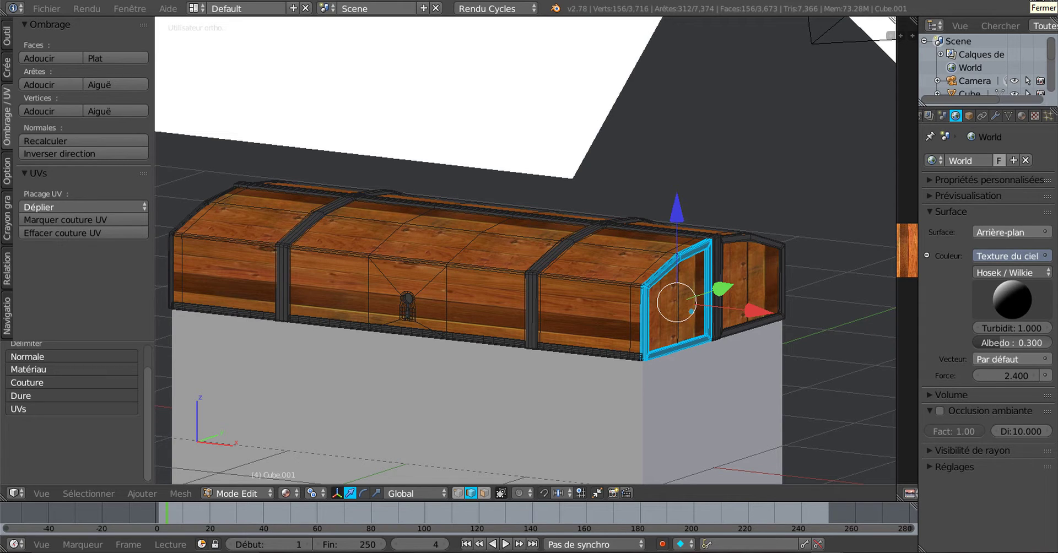
# - Close the textured chest file without saving and return to the untextured lid model
pyautogui.click(1054, 2)
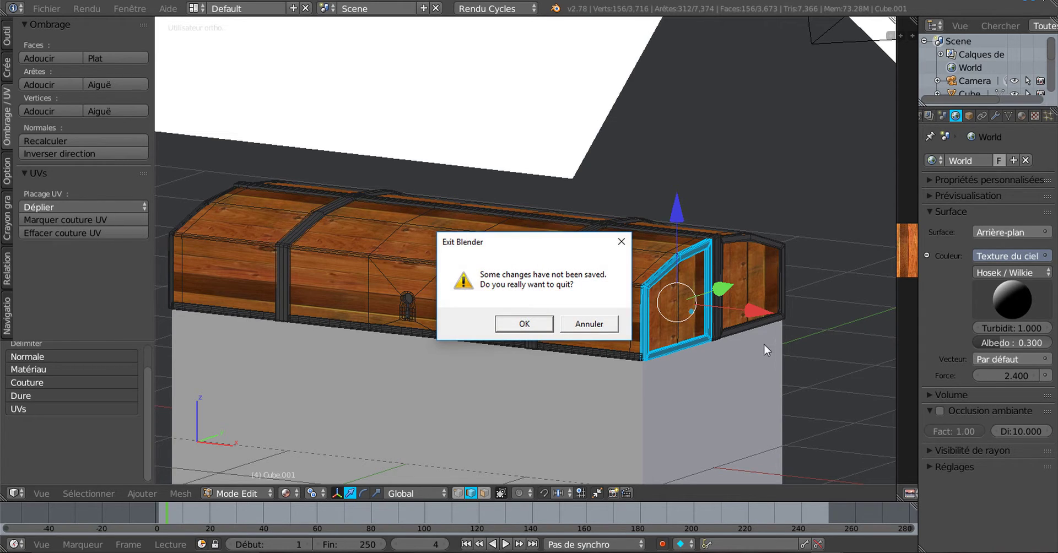
pyautogui.click(530, 327)
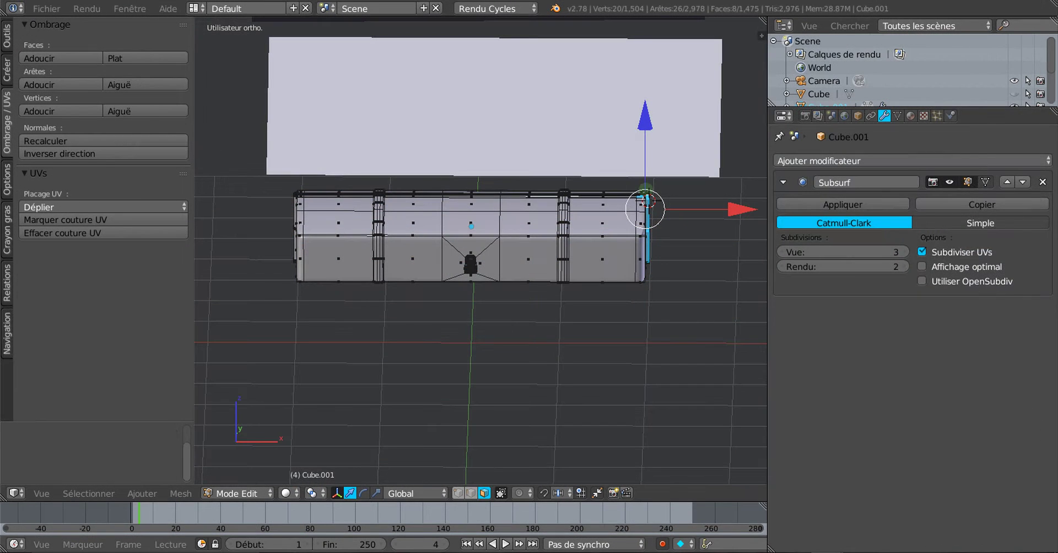
# - Widen the 3D view by narrowing the properties area beside the lid model
pyautogui.scroll(1, 617, 300)
pyautogui.scroll(-1, 609, 299)
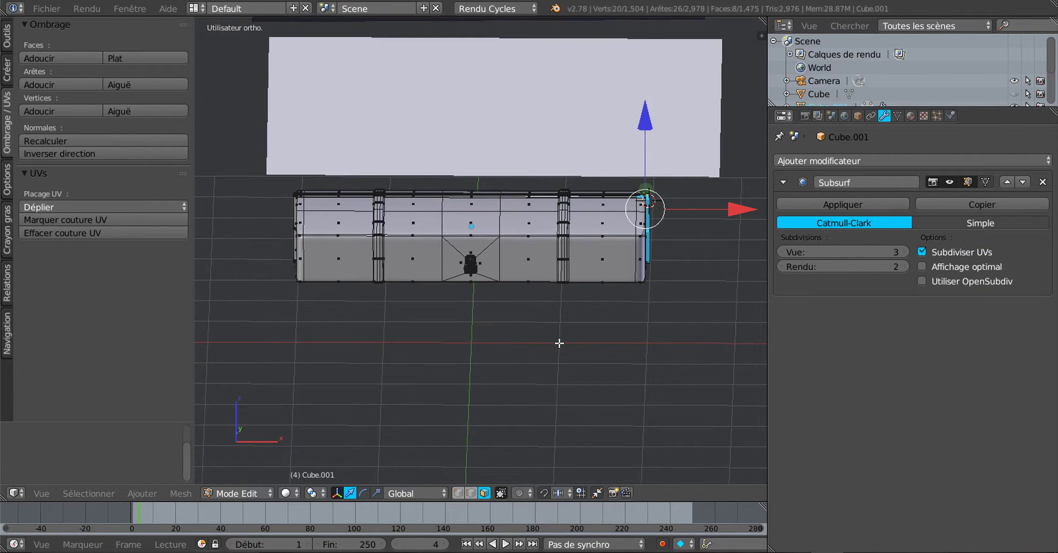
pyautogui.scroll(3, 557, 348)
pyautogui.moveTo(585, 347); pyautogui.dragTo(502, 352, button='middle')
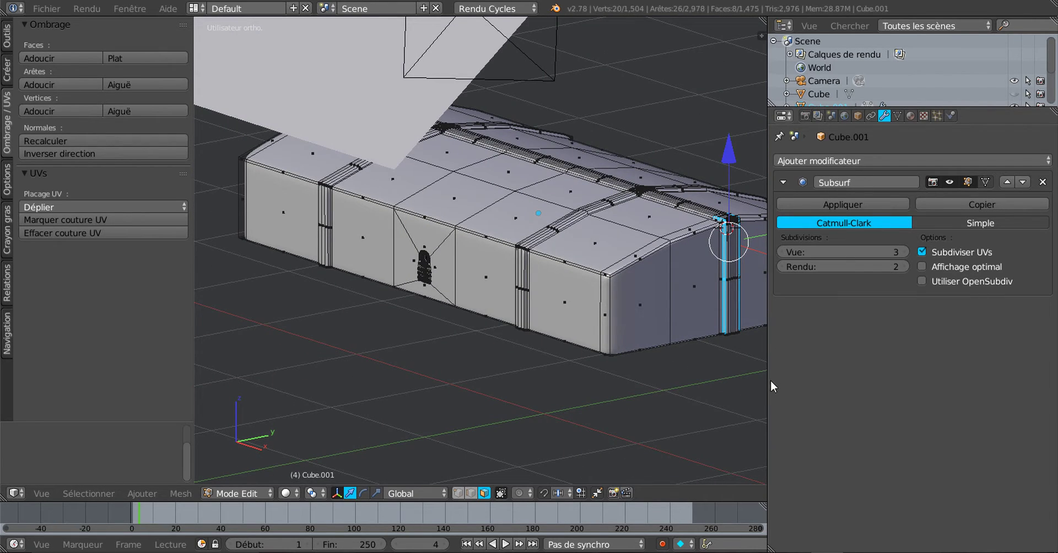
pyautogui.moveTo(771, 384); pyautogui.dragTo(830, 371)
pyautogui.scroll(2, 753, 367)
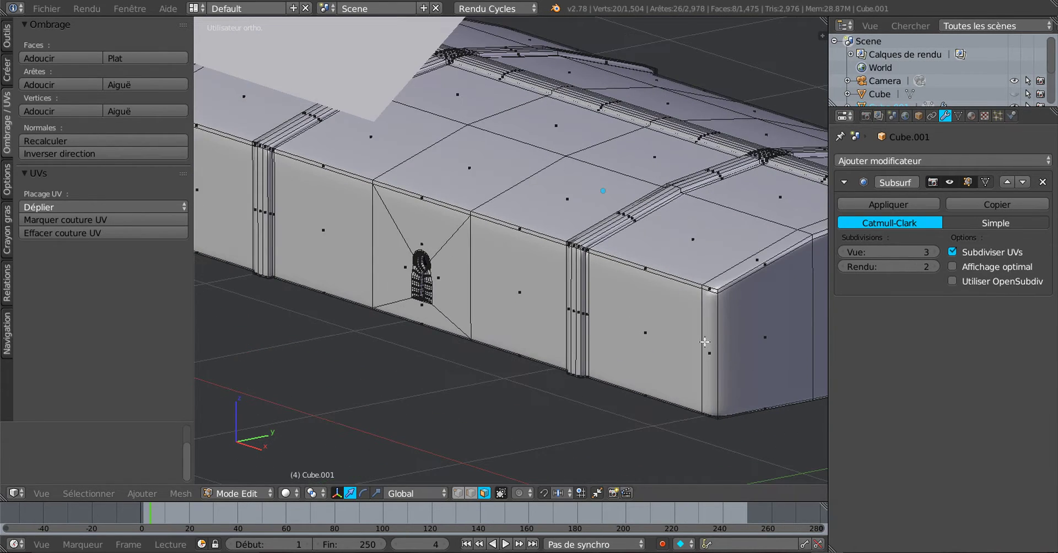
# - Switch to edge selection and select the vertical edge on the right side of the panel around the keyhole
pyautogui.moveTo(705, 342); pyautogui.dragTo(610, 332, button='middle')
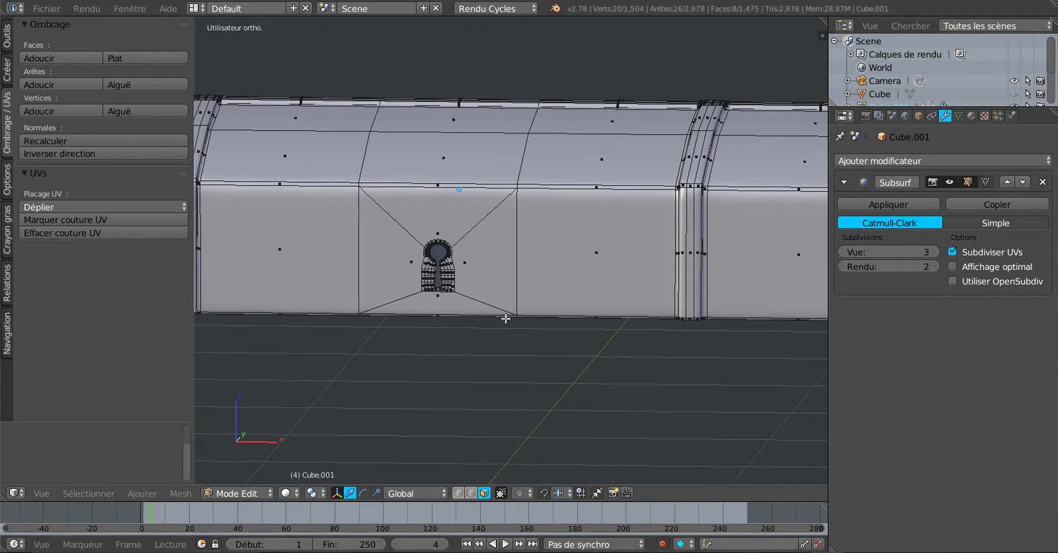
pyautogui.keyDown('shift'); pyautogui.moveTo(505, 318); pyautogui.dragTo(612, 331, button='middle'); pyautogui.keyUp('shift')
pyautogui.scroll(3, 562, 371)
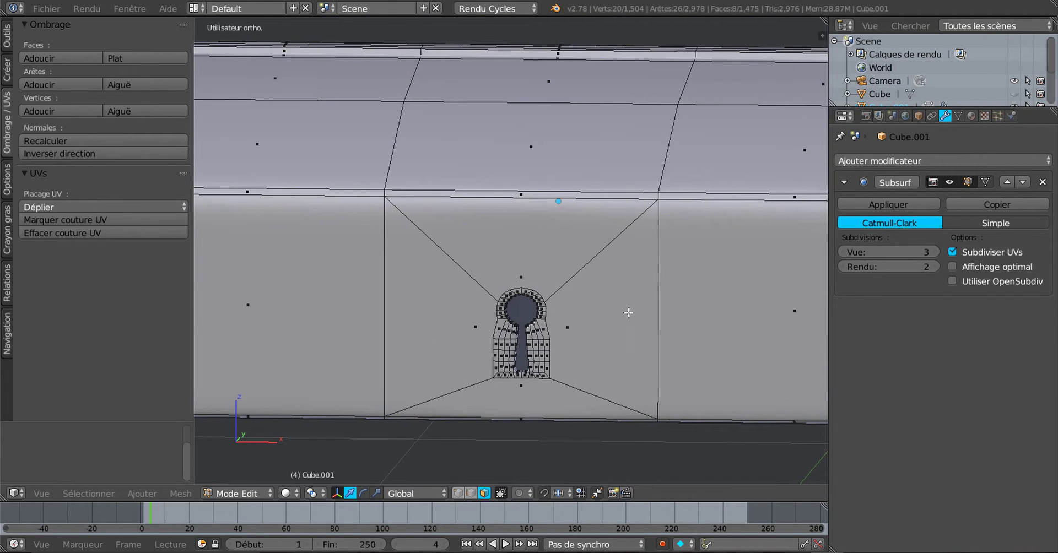
pyautogui.scroll(-2, 629, 313)
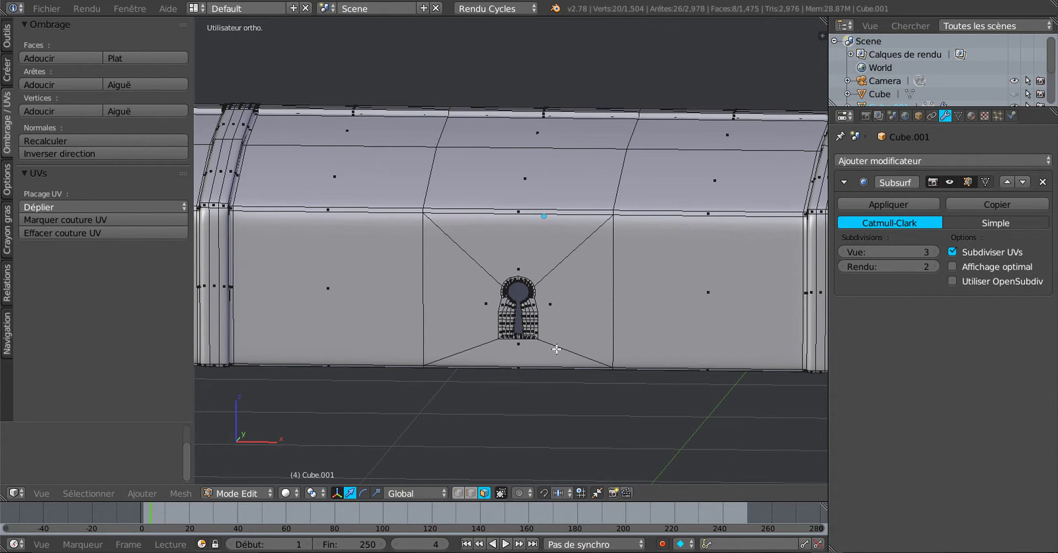
pyautogui.scroll(3, 592, 317)
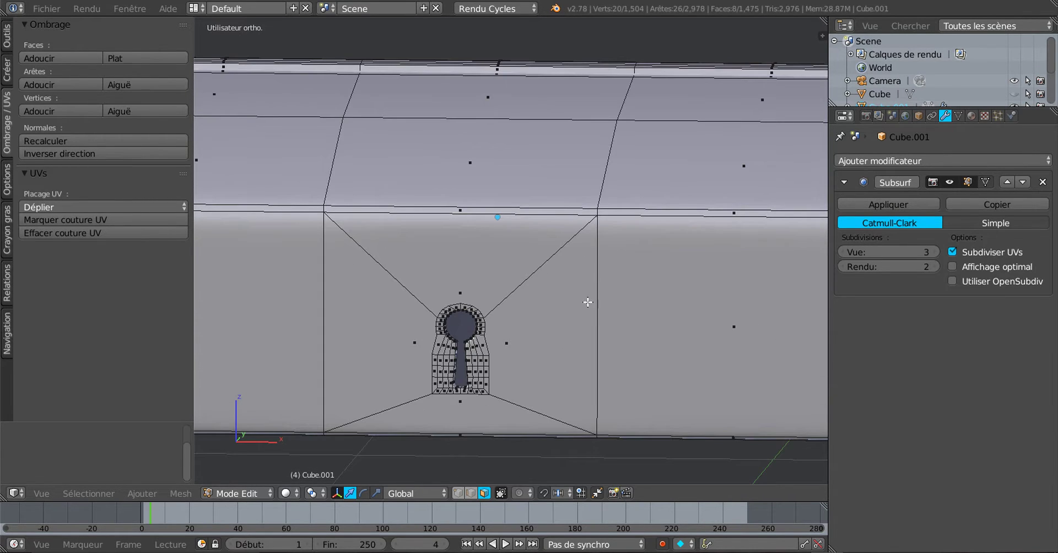
pyautogui.keyDown('shift'); pyautogui.moveTo(639, 316); pyautogui.dragTo(604, 255, button='middle'); pyautogui.keyUp('shift')
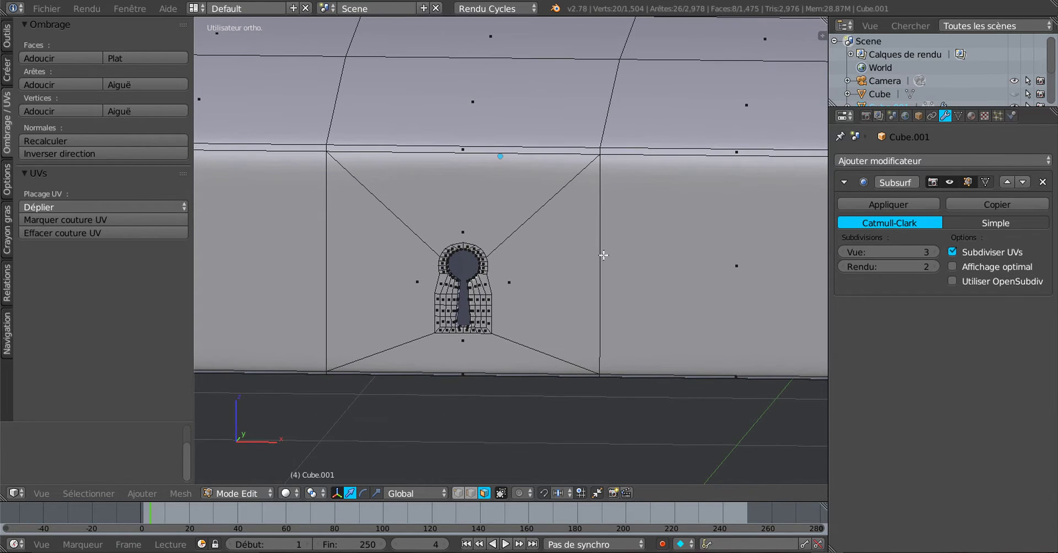
pyautogui.rightClick(595, 249)
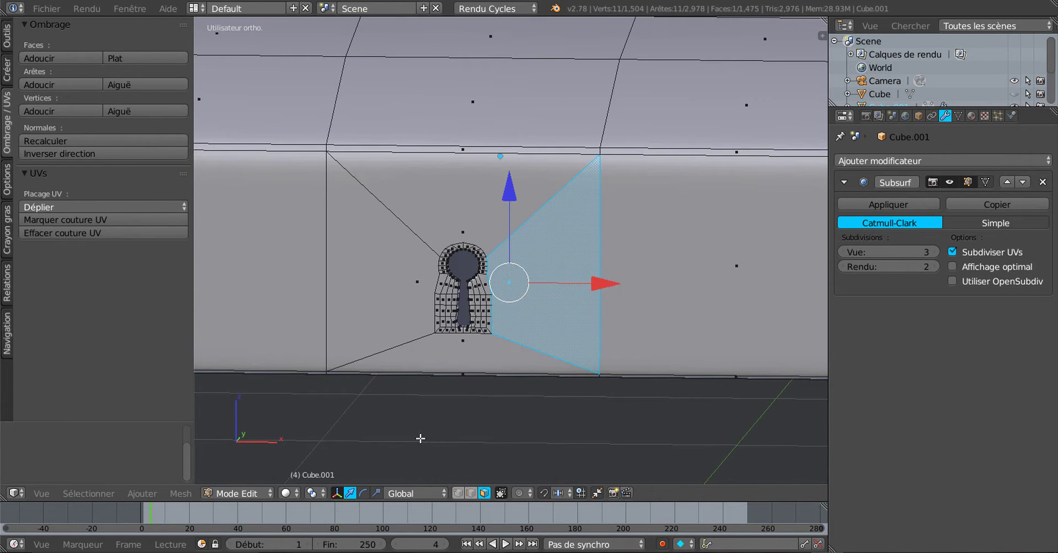
pyautogui.click(471, 493)
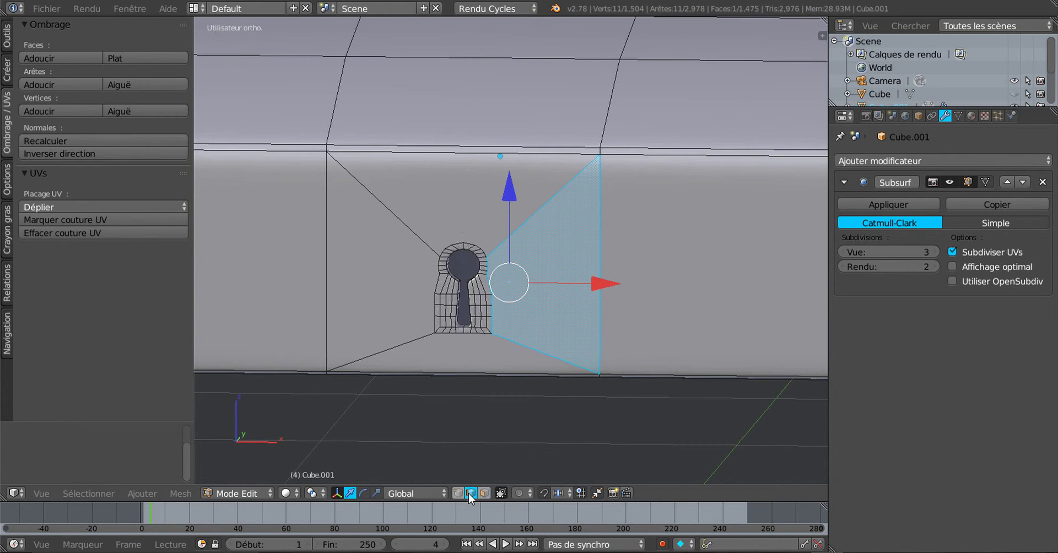
pyautogui.rightClick(609, 224)
pyautogui.scroll(2, 612, 223)
pyautogui.keyDown('shift'); pyautogui.moveTo(639, 173); pyautogui.dragTo(515, 188, button='middle'); pyautogui.keyUp('shift')
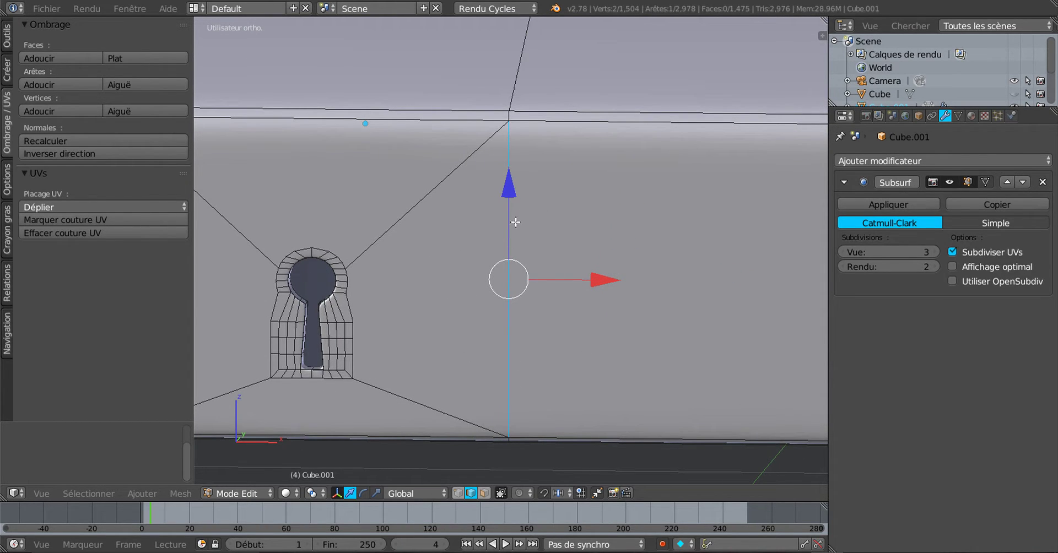
# - Bring up the Dissolve Edges option for the selected edge without applying it, and deselect everything
pyautogui.press('x')
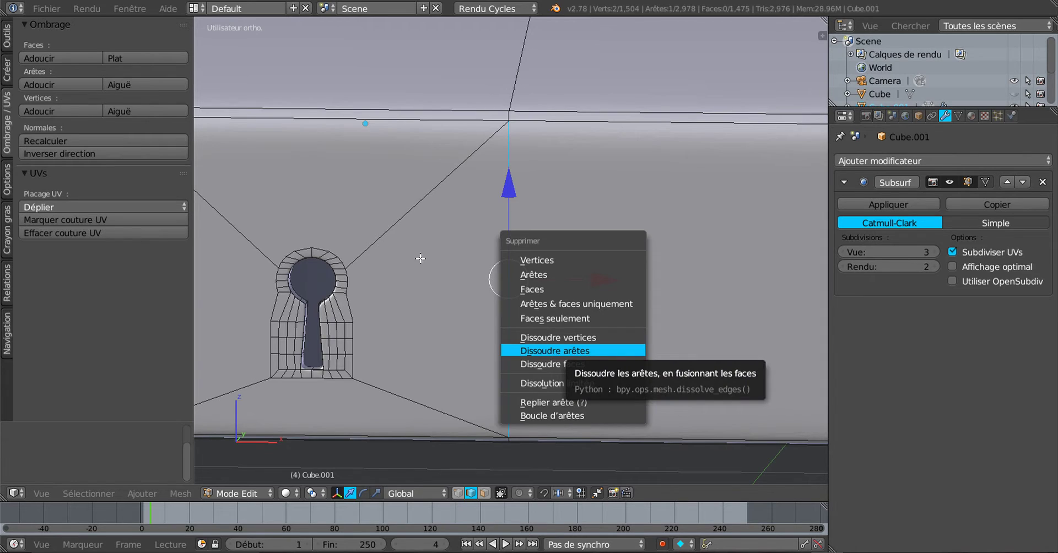
pyautogui.scroll(-2, 368, 238)
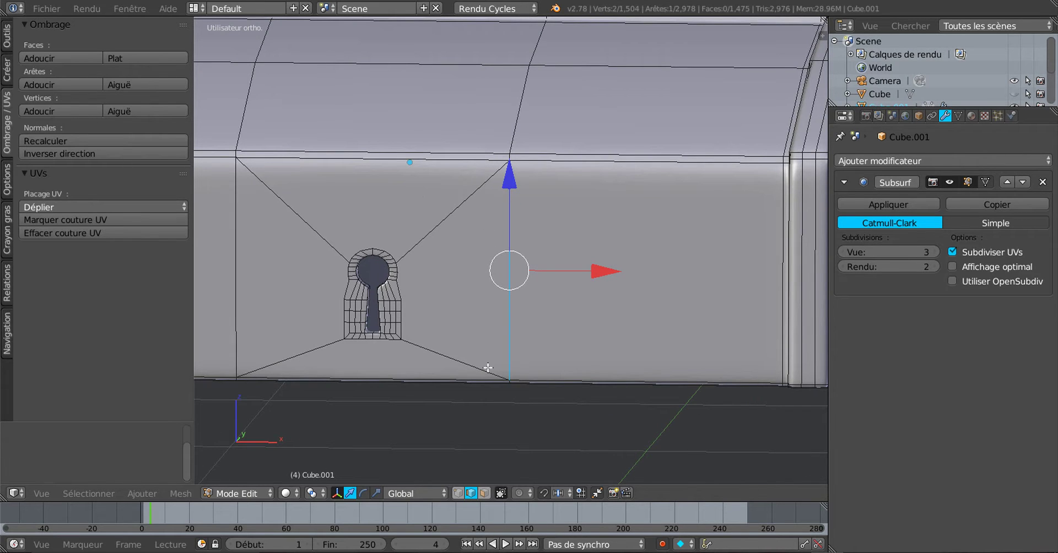
pyautogui.scroll(-2, 358, 352)
pyautogui.scroll(1, 588, 300)
pyautogui.moveTo(655, 295); pyautogui.dragTo(499, 311, button='middle')
pyautogui.press('a')
pyautogui.keyDown('shift'); pyautogui.moveTo(339, 246); pyautogui.dragTo(564, 279); pyautogui.keyUp('shift')
pyautogui.scroll(4, 564, 279)
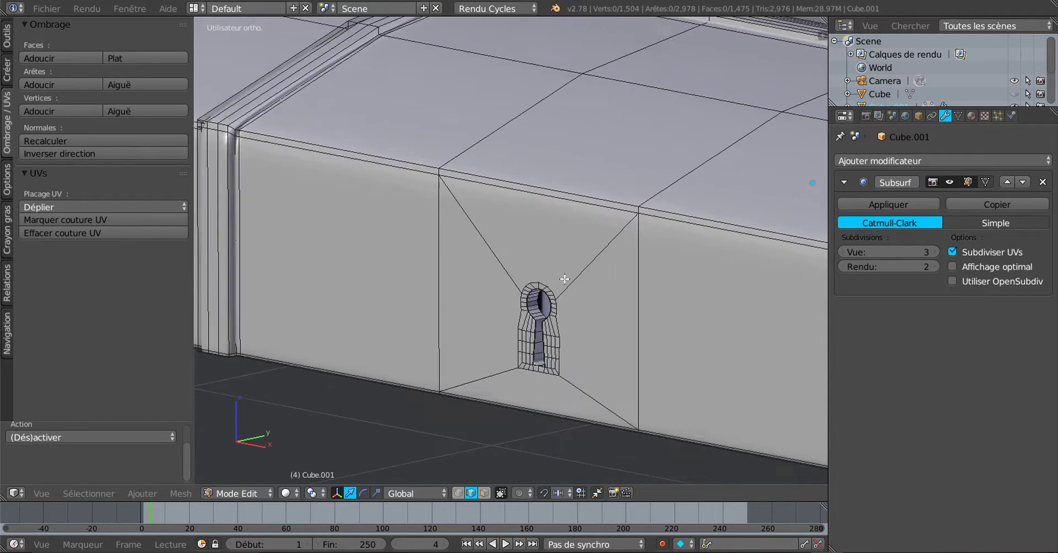
# - Switch to Object Mode and examine the smoothed lid around the keyhole, the straps and the outer corners
pyautogui.scroll(-3, 728, 238)
pyautogui.press('Tab')
pyautogui.scroll(2, 579, 274)
pyautogui.scroll(-4, 575, 275)
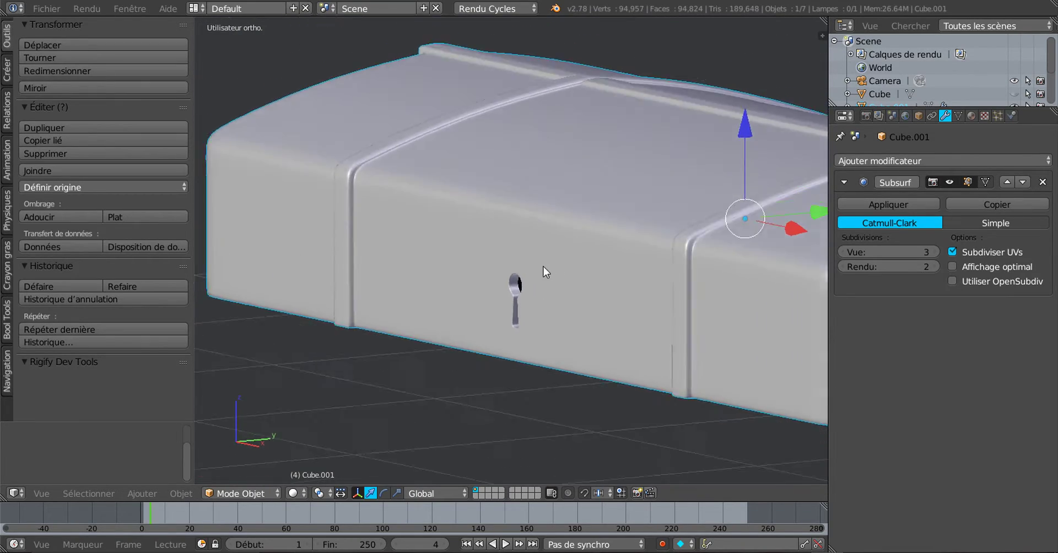
pyautogui.moveTo(543, 267)
pyautogui.mouseDown(button='middle')
pyautogui.moveTo(539, 235)
pyautogui.moveTo(621, 222)
pyautogui.moveTo(736, 241)
pyautogui.moveTo(757, 267)
pyautogui.moveTo(722, 293)
pyautogui.moveTo(616, 236)
pyautogui.moveTo(630, 208)
pyautogui.moveTo(567, 283)
pyautogui.moveTo(539, 266)
pyautogui.moveTo(557, 259)
pyautogui.moveTo(544, 273)
pyautogui.mouseUp(button='middle')
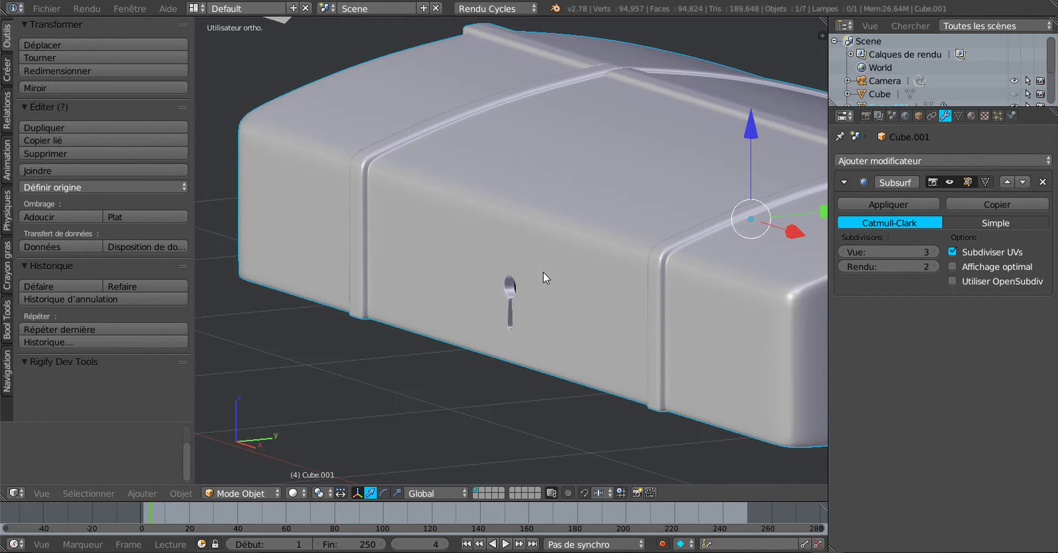
pyautogui.scroll(3, 521, 243)
pyautogui.scroll(-3, 556, 201)
pyautogui.moveTo(577, 215); pyautogui.dragTo(536, 215, button='middle')
pyautogui.scroll(2, 706, 196)
pyautogui.scroll(-3, 703, 190)
pyautogui.moveTo(695, 228); pyautogui.dragTo(627, 231, button='middle')
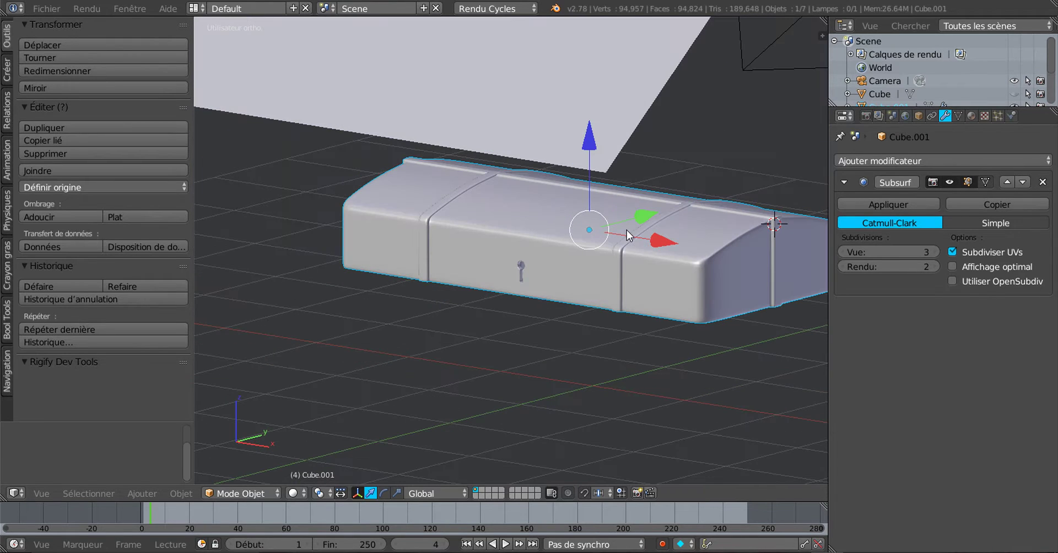
# - Return to Edit Mode and inspect the mesh of the raised strap on the lid's end face, down to its base
pyautogui.press('Tab')
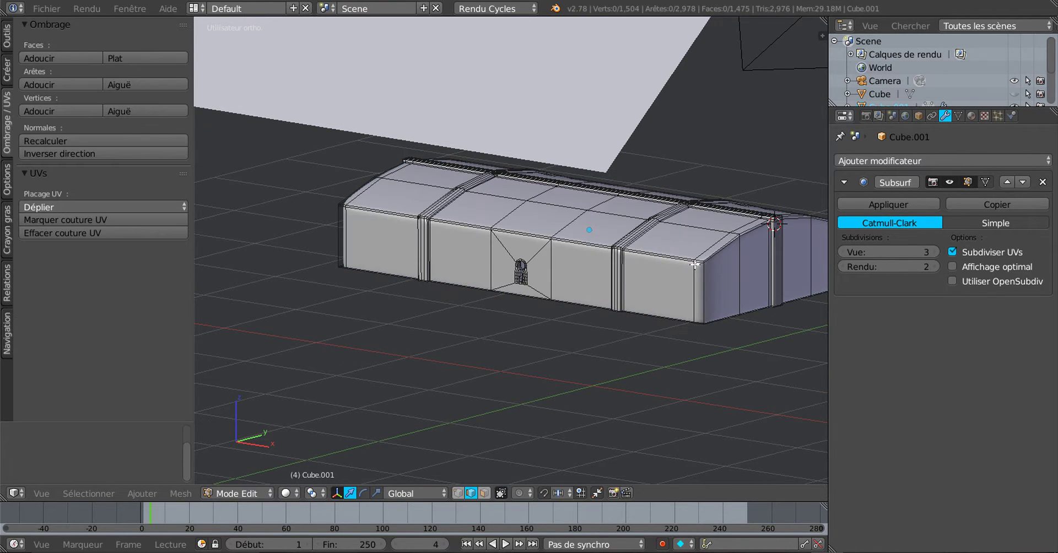
pyautogui.moveTo(650, 250); pyautogui.dragTo(618, 239, button='middle')
pyautogui.scroll(5, 617, 239)
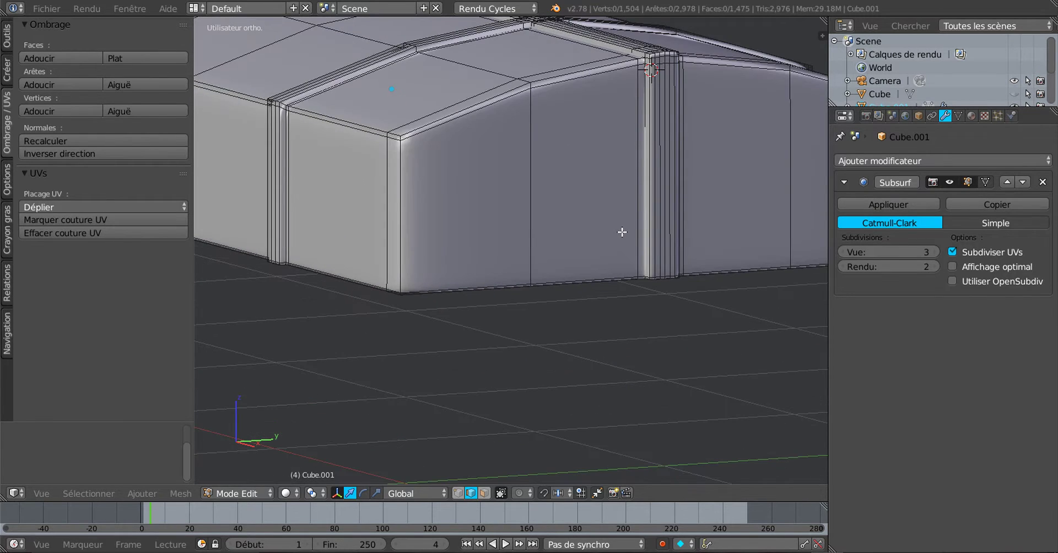
pyautogui.scroll(-3, 663, 230)
pyautogui.scroll(3, 562, 293)
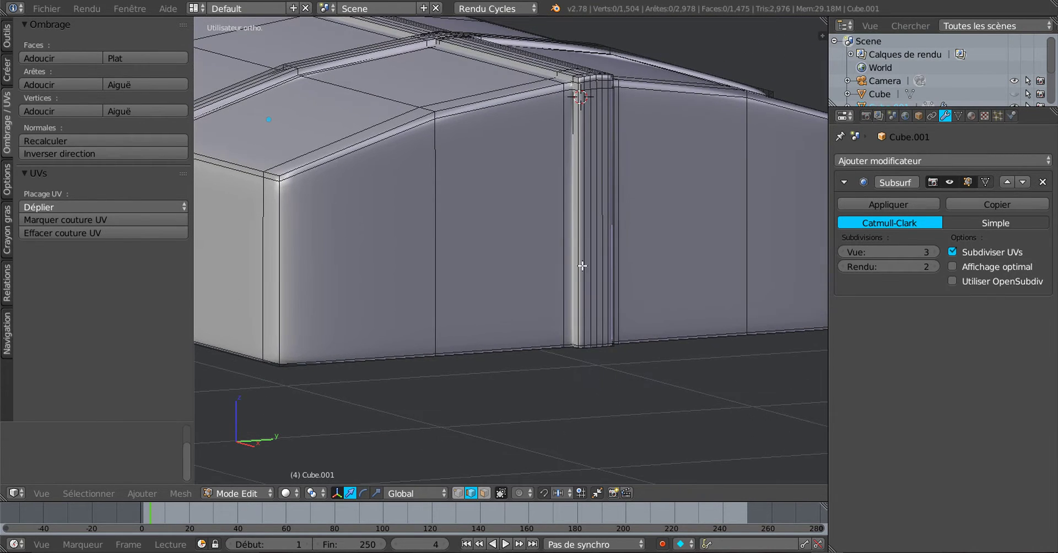
pyautogui.keyDown('shift'); pyautogui.moveTo(581, 141); pyautogui.dragTo(583, 195, button='middle'); pyautogui.keyUp('shift')
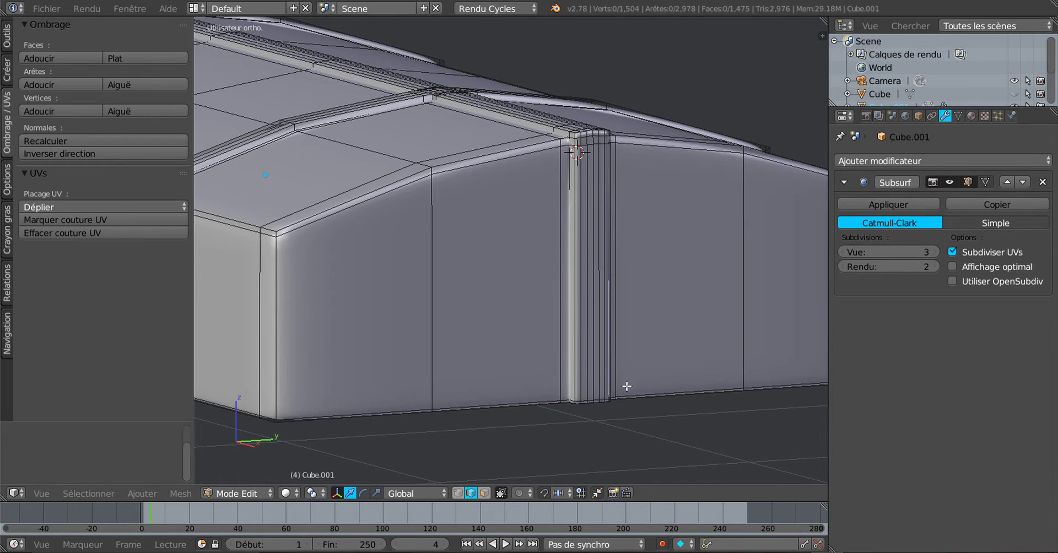
pyautogui.scroll(1, 618, 387)
pyautogui.scroll(-1, 608, 387)
pyautogui.scroll(-1, 477, 355)
pyautogui.moveTo(502, 349); pyautogui.dragTo(630, 293, button='middle')
pyautogui.scroll(3, 667, 339)
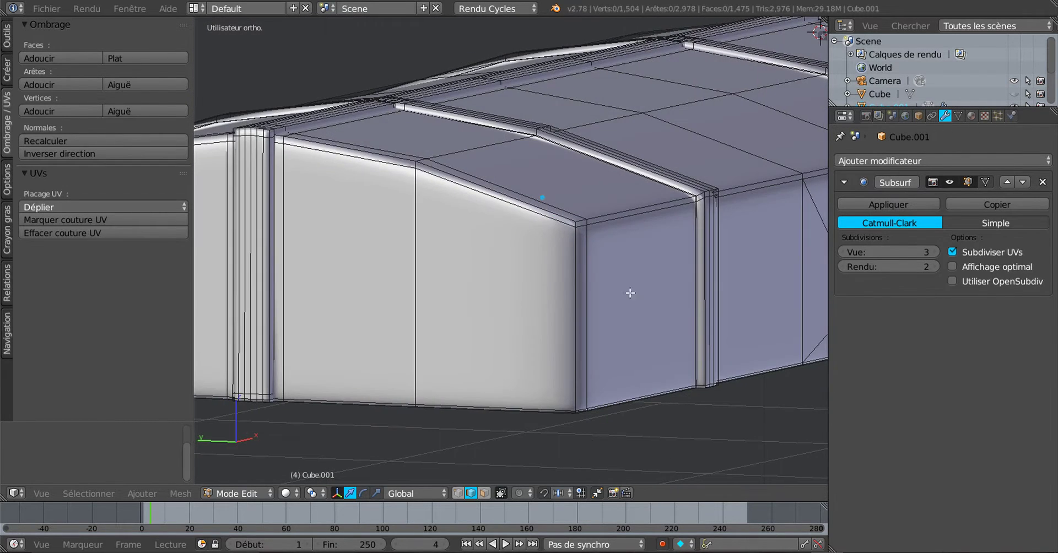
pyautogui.moveTo(475, 307); pyautogui.dragTo(609, 266, button='middle')
pyautogui.scroll(4, 609, 265)
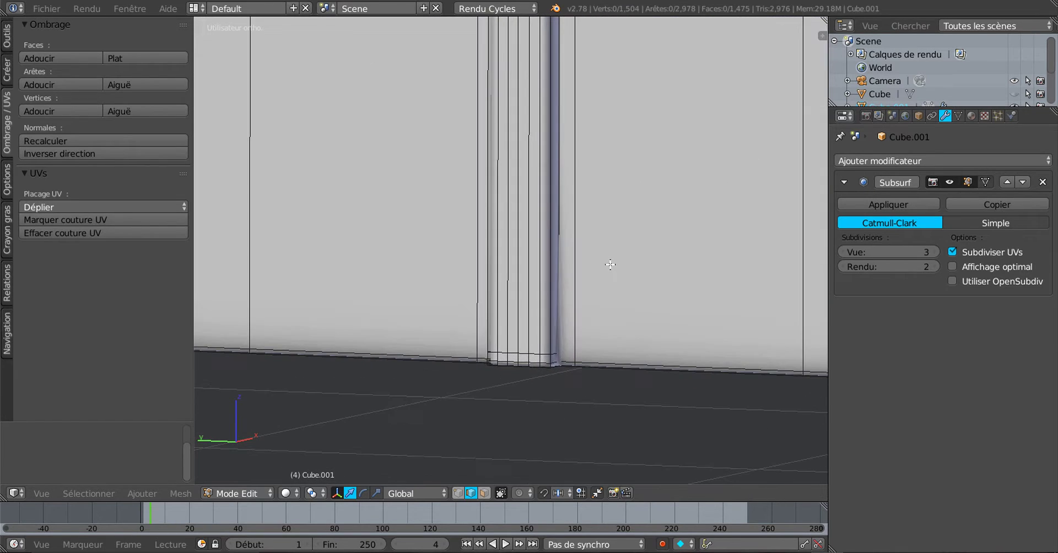
# - Switch to vertex selection and examine the vertices where the end strap meets the lid's upper edge
pyautogui.click(457, 492)
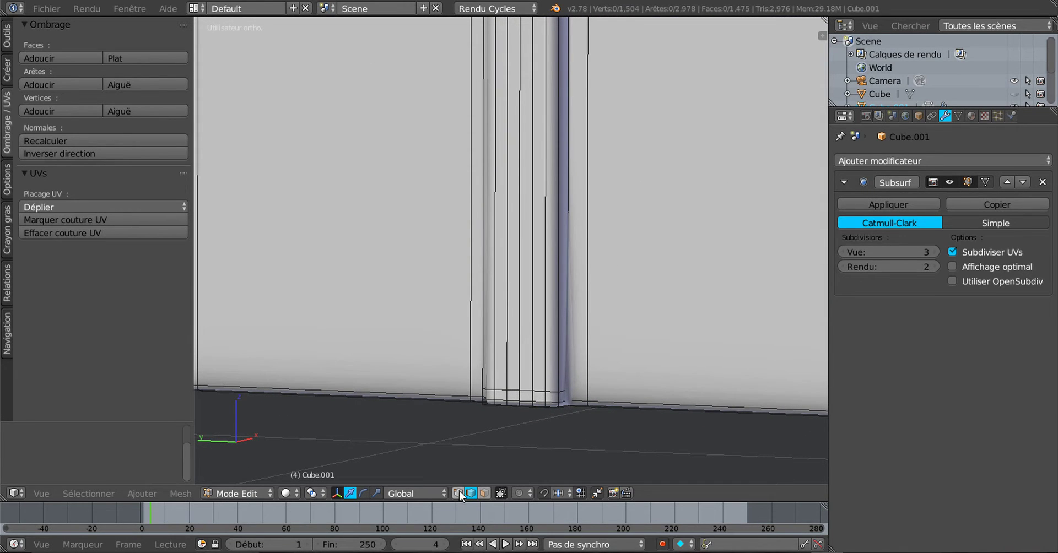
pyautogui.scroll(2, 563, 402)
pyautogui.scroll(-2, 551, 460)
pyautogui.scroll(-4, 453, 385)
pyautogui.moveTo(465, 385); pyautogui.dragTo(288, 353, button='middle')
pyautogui.moveTo(411, 341); pyautogui.dragTo(360, 364, button='middle')
pyautogui.moveTo(503, 353); pyautogui.dragTo(446, 325, button='middle')
pyautogui.scroll(6, 398, 334)
pyautogui.scroll(-2, 622, 298)
pyautogui.moveTo(614, 328); pyautogui.dragTo(337, 401, button='middle')
pyautogui.moveTo(527, 224); pyautogui.dragTo(551, 208, button='middle')
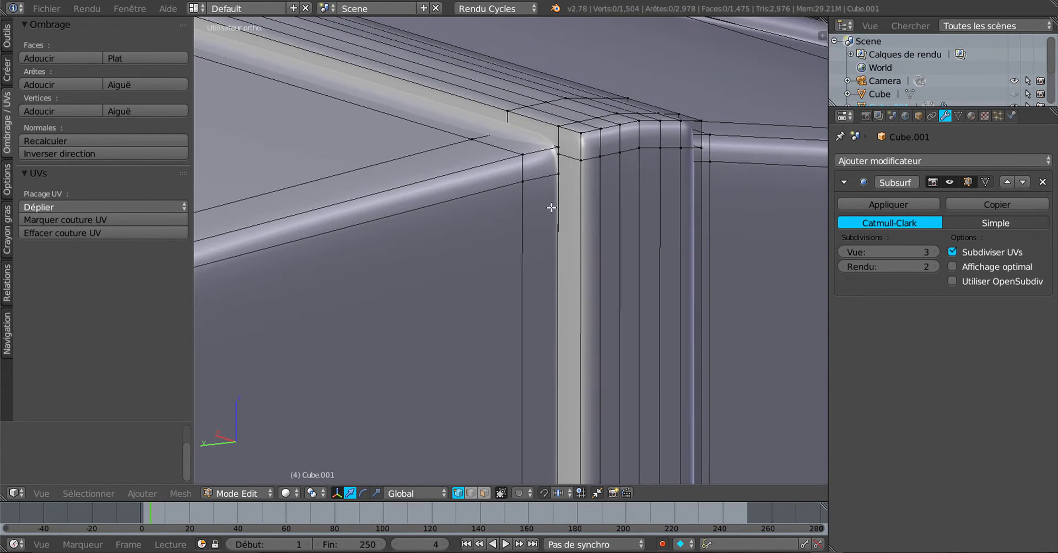
# - Switch to face selection and select the three narrow side faces running down one side of the end strap
pyautogui.click(483, 493)
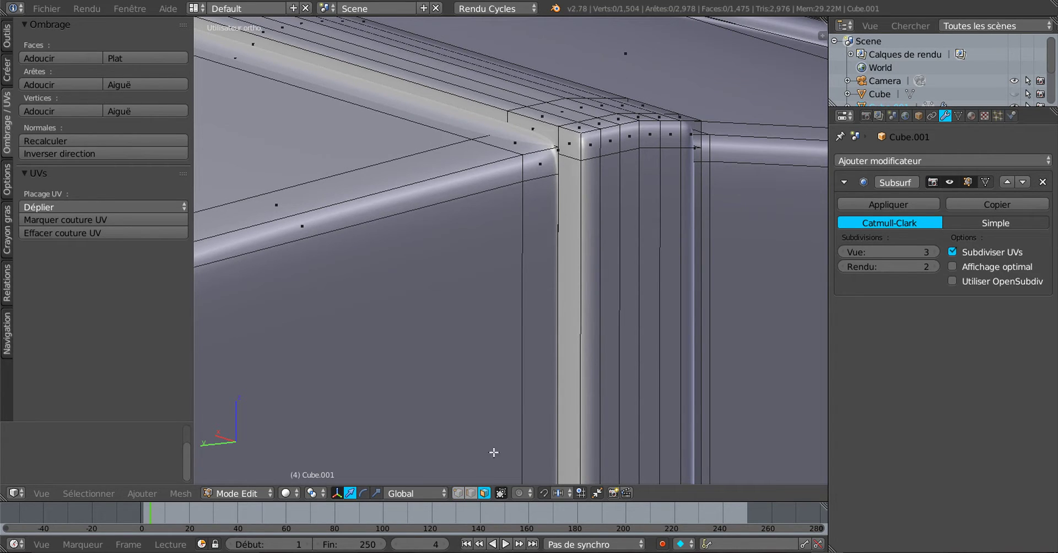
pyautogui.rightClick(573, 143)
pyautogui.keyDown('shift'); pyautogui.rightClick(578, 184); pyautogui.keyUp('shift')
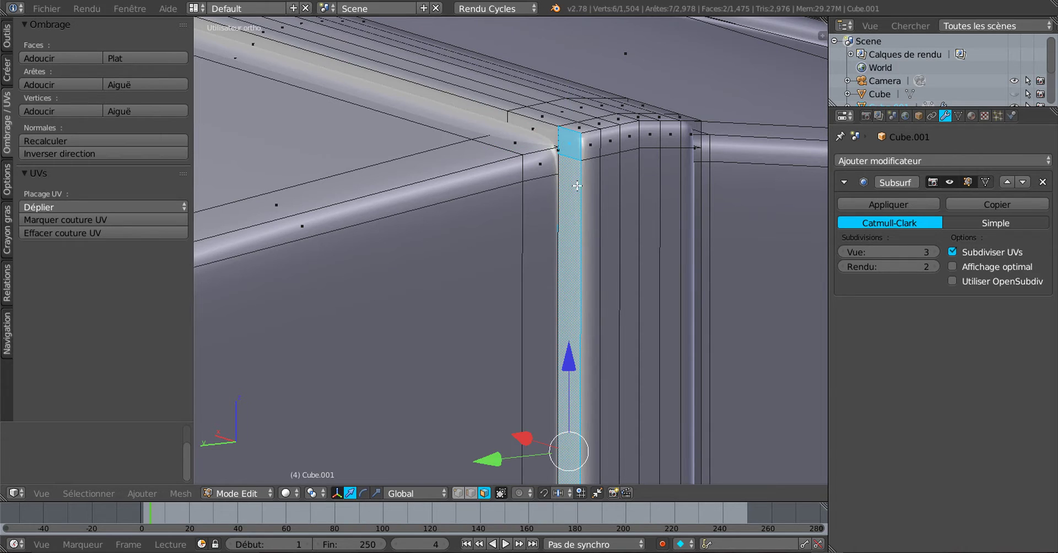
pyautogui.scroll(-7, 589, 276)
pyautogui.keyDown('shift'); pyautogui.moveTo(610, 172); pyautogui.dragTo(610, 189, button='middle'); pyautogui.keyUp('shift')
pyautogui.keyDown('shift'); pyautogui.moveTo(562, 370); pyautogui.dragTo(617, 146, button='middle'); pyautogui.keyUp('shift')
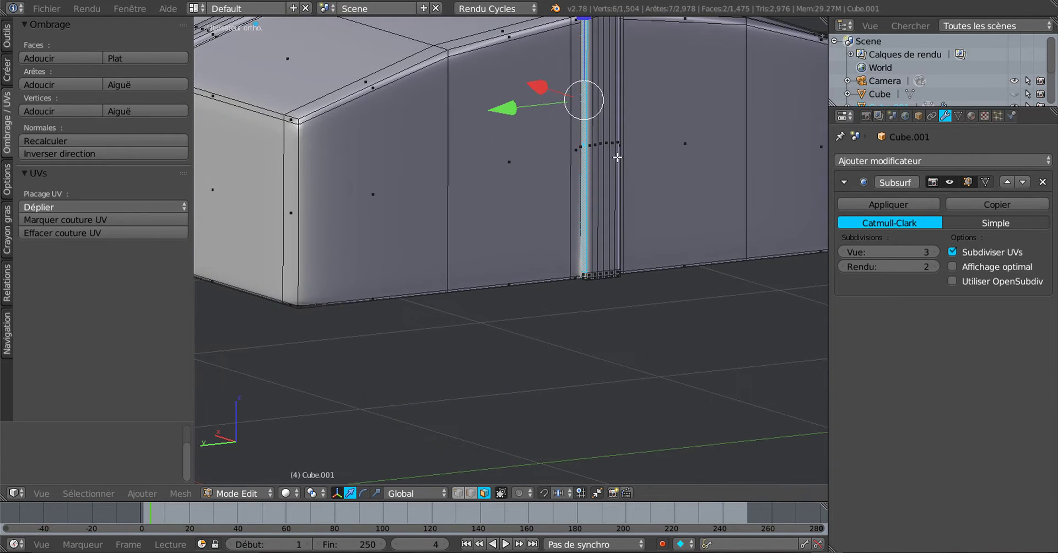
pyautogui.scroll(5, 618, 158)
pyautogui.keyDown('shift'); pyautogui.moveTo(681, 286); pyautogui.dragTo(543, 244, button='middle'); pyautogui.keyUp('shift')
pyautogui.scroll(2, 559, 298)
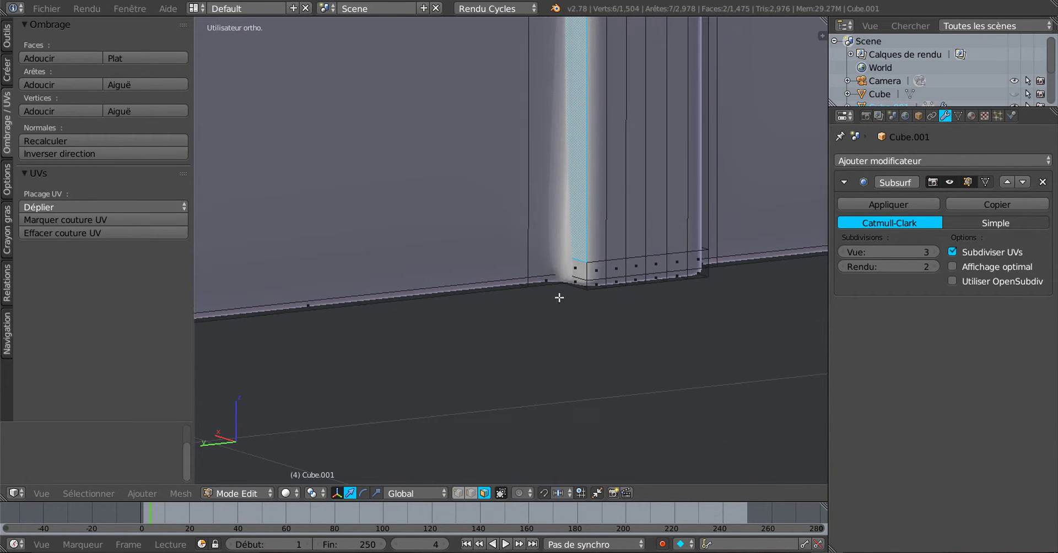
pyautogui.keyDown('shift'); pyautogui.rightClick(577, 268); pyautogui.keyUp('shift')
# - Add the three matching side faces on the strap's opposite side to the selection and delete all the selected faces
pyautogui.scroll(-5, 653, 260)
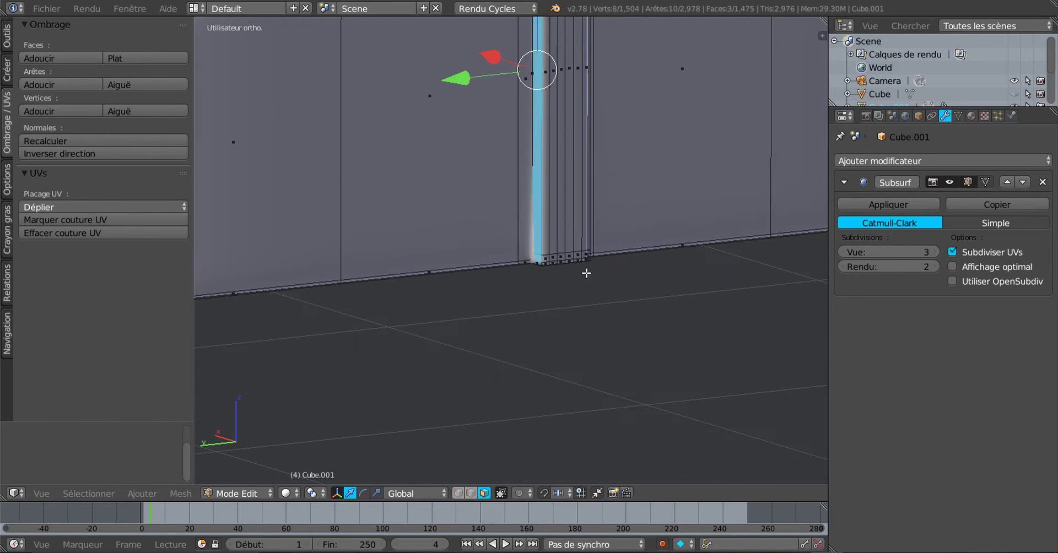
pyautogui.moveTo(586, 273); pyautogui.dragTo(523, 258, button='middle')
pyautogui.scroll(-8, 485, 227)
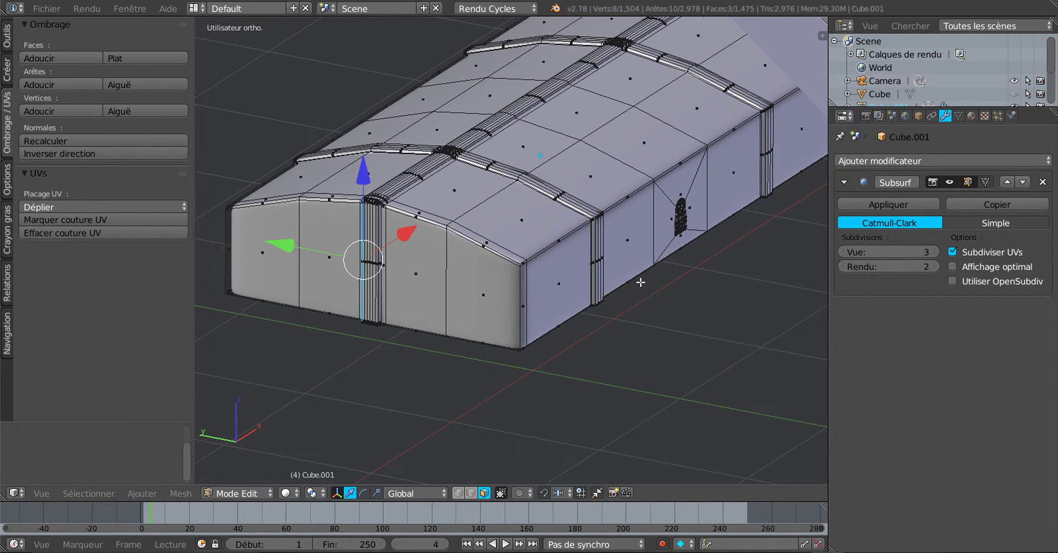
pyautogui.scroll(8, 641, 299)
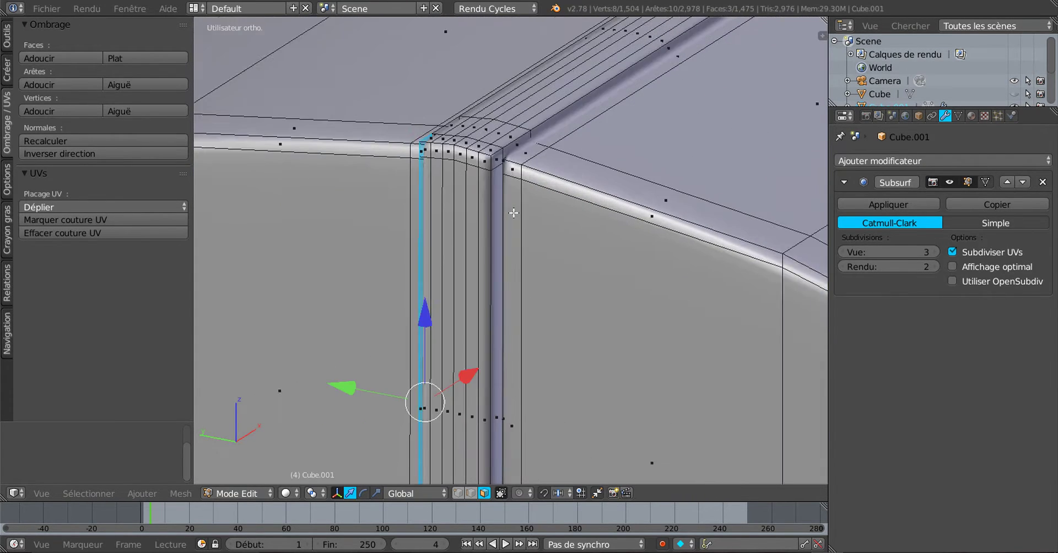
pyautogui.keyDown('shift'); pyautogui.rightClick(495, 146); pyautogui.keyUp('shift')
pyautogui.keyDown('shift'); pyautogui.rightClick(492, 162); pyautogui.keyUp('shift')
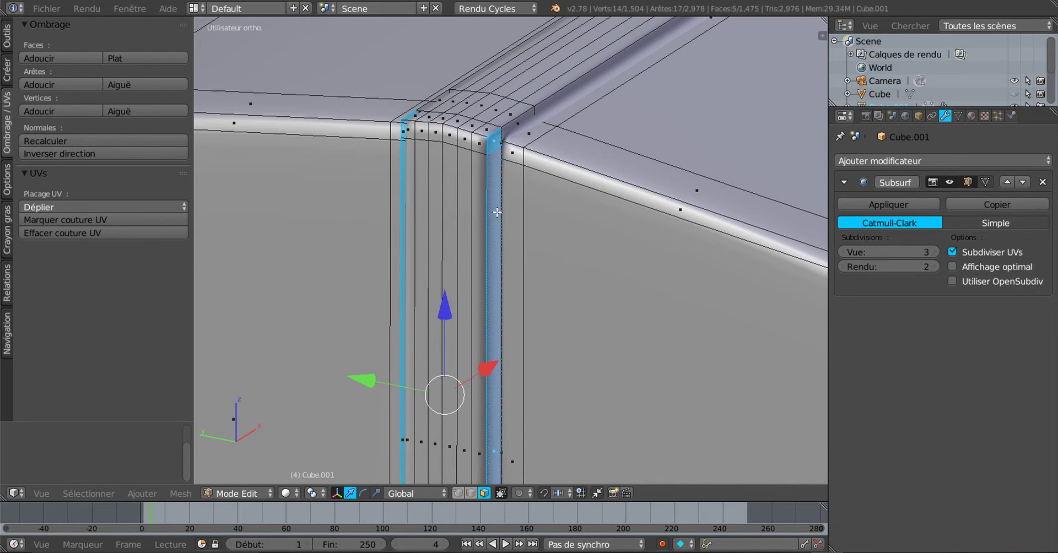
pyautogui.scroll(-2, 511, 320)
pyautogui.keyDown('shift'); pyautogui.moveTo(510, 321); pyautogui.dragTo(523, 156, button='middle'); pyautogui.keyUp('shift')
pyautogui.scroll(3, 528, 267)
pyautogui.keyDown('shift'); pyautogui.moveTo(525, 275); pyautogui.dragTo(540, 183, button='middle'); pyautogui.keyUp('shift')
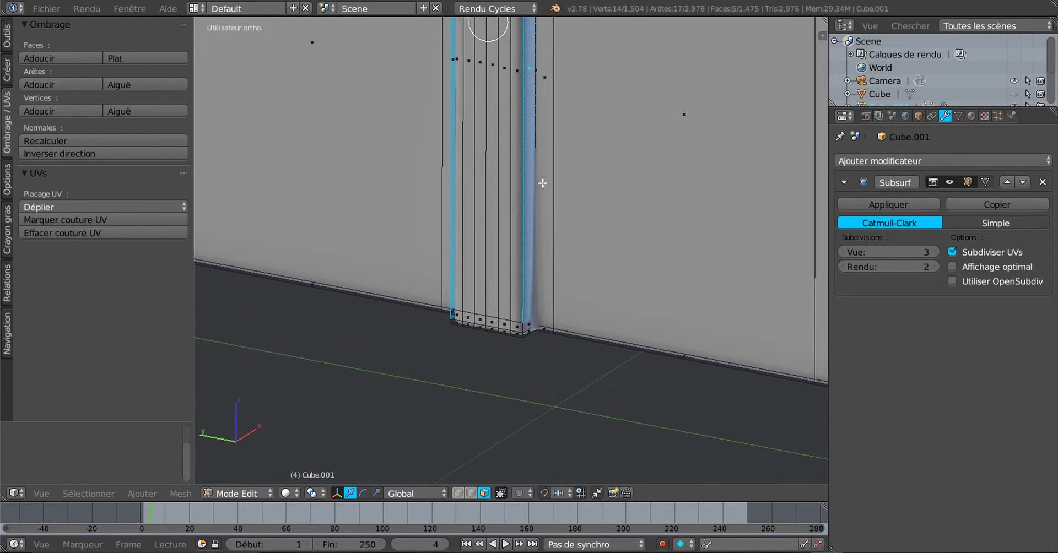
pyautogui.scroll(2, 542, 227)
pyautogui.scroll(1, 541, 227)
pyautogui.keyDown('shift'); pyautogui.rightClick(536, 272); pyautogui.keyUp('shift')
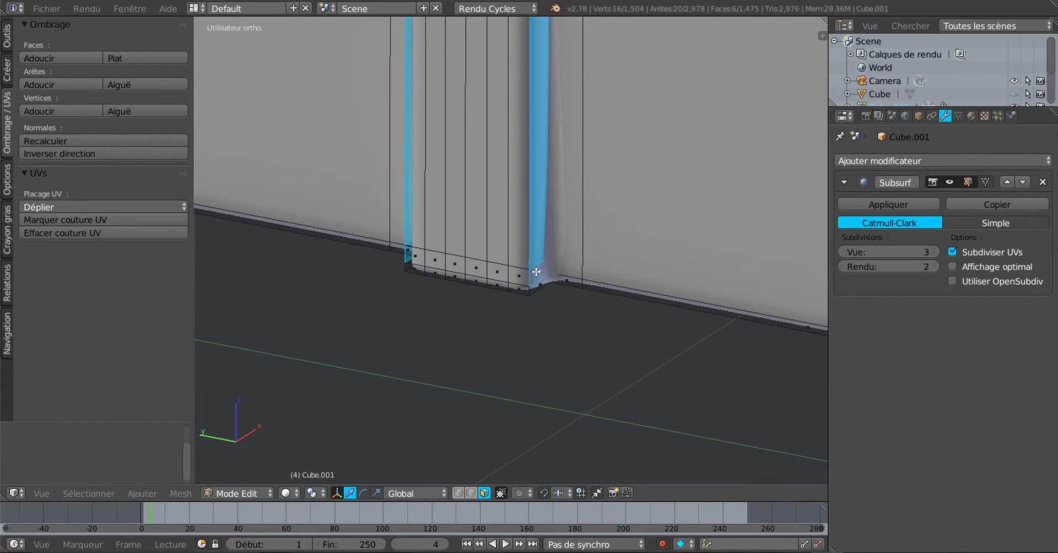
pyautogui.scroll(-3, 536, 239)
pyautogui.press('x')
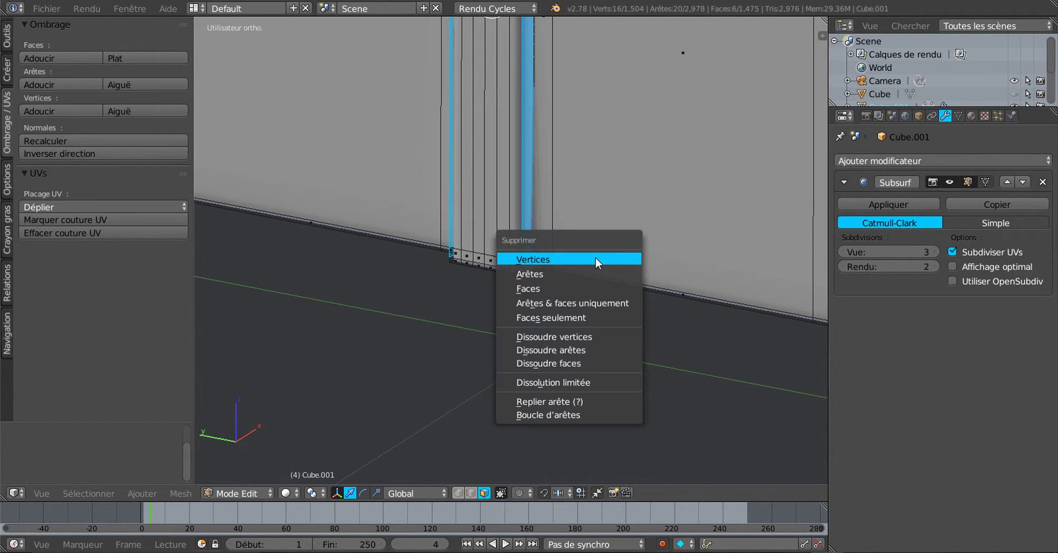
pyautogui.click(582, 287)
# - In vertex selection mode, select the horizontal edge row across the strap's front just above its base and dissolve its edges
pyautogui.scroll(3, 580, 281)
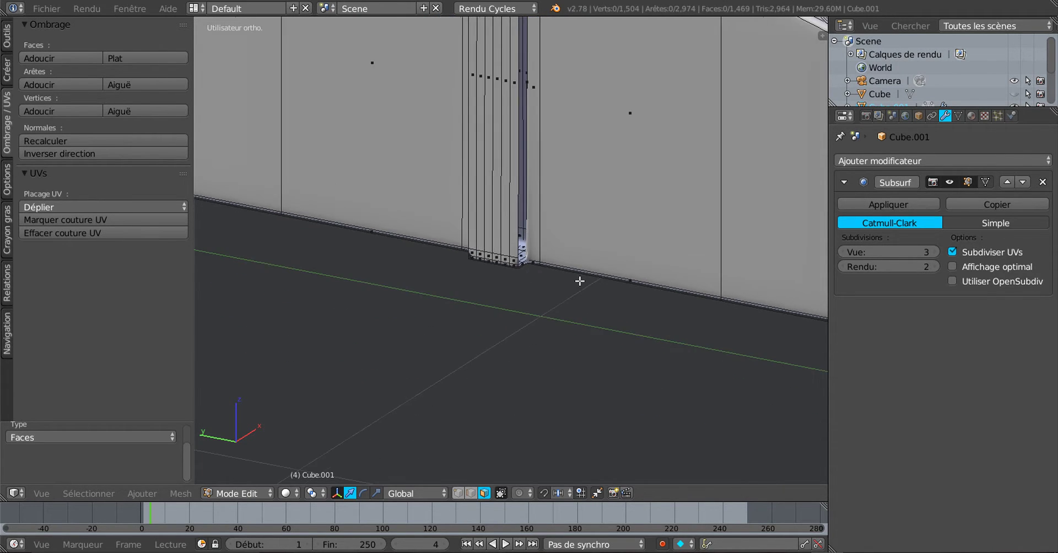
pyautogui.scroll(1, 579, 281)
pyautogui.scroll(-5, 578, 279)
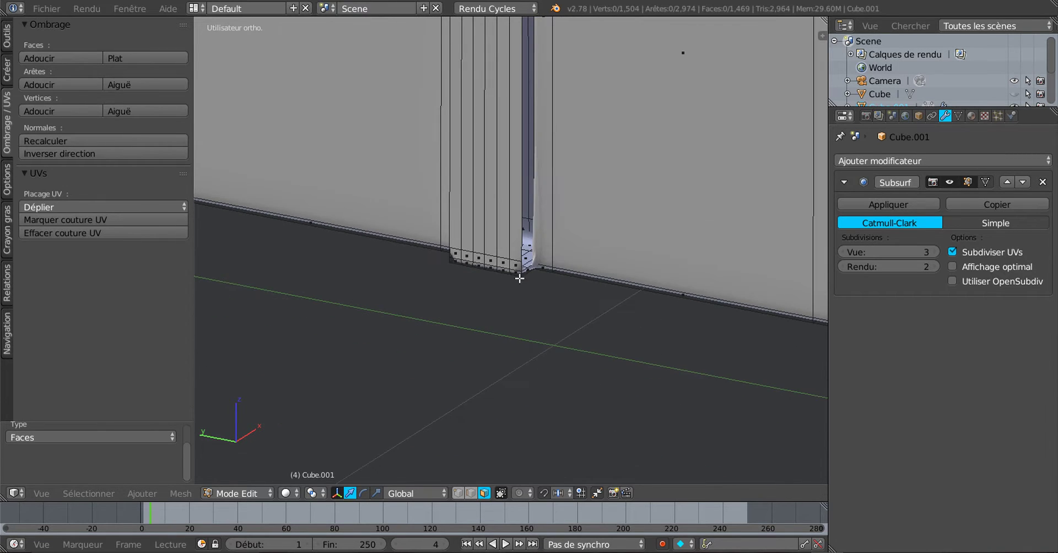
pyautogui.moveTo(520, 279); pyautogui.dragTo(438, 264, button='middle')
pyautogui.moveTo(607, 296); pyautogui.dragTo(628, 293, button='middle')
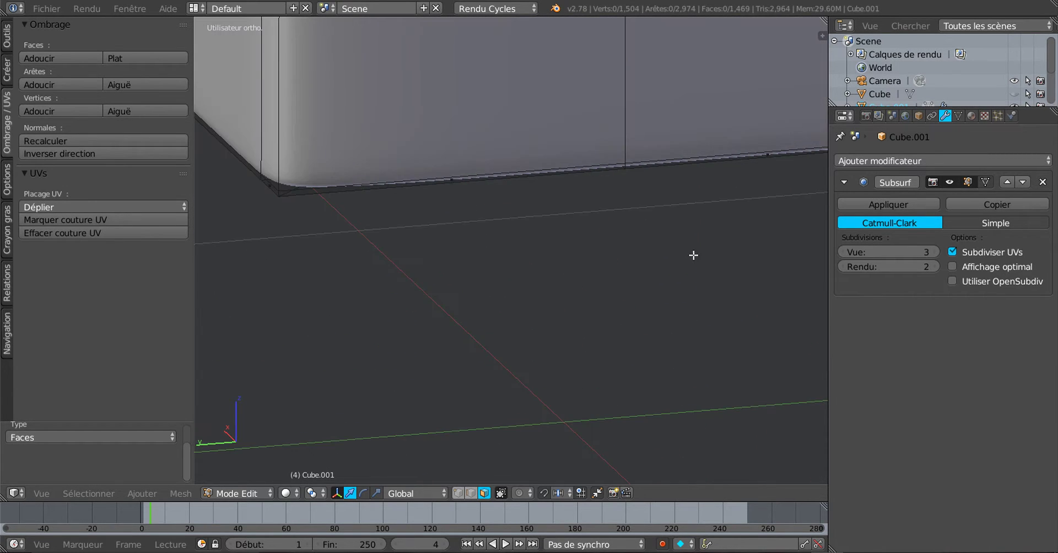
pyautogui.keyDown('shift'); pyautogui.moveTo(693, 255); pyautogui.dragTo(292, 390, button='middle'); pyautogui.keyUp('shift')
pyautogui.scroll(2, 636, 329)
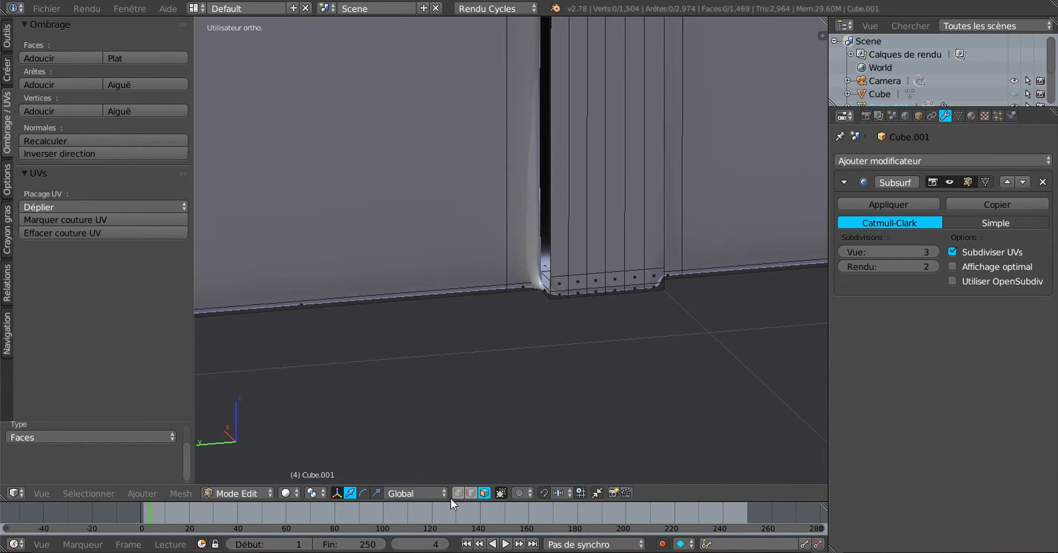
pyautogui.scroll(2, 620, 351)
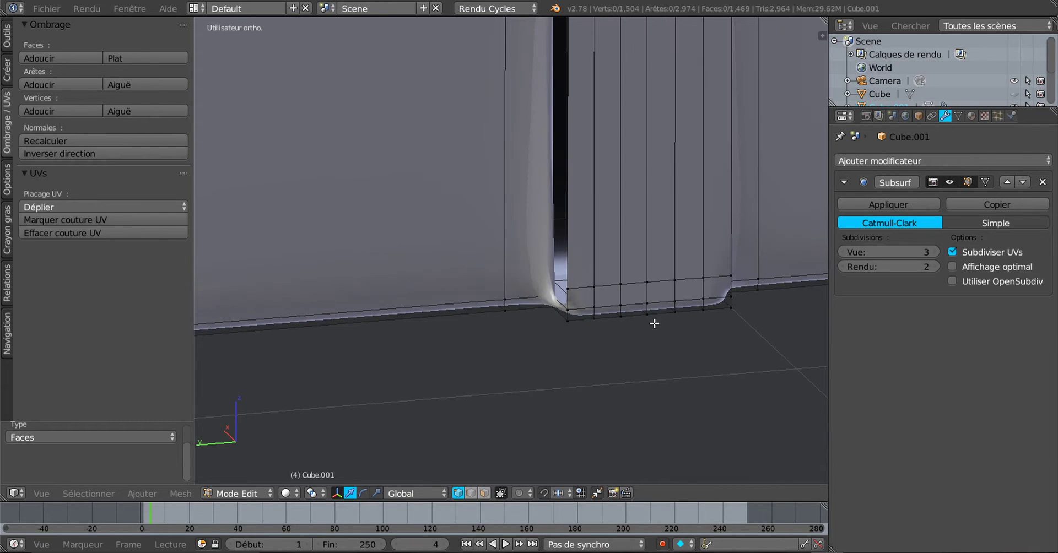
pyautogui.keyDown('alt'); pyautogui.rightClick(640, 284); pyautogui.keyUp('alt')
pyautogui.moveTo(622, 319); pyautogui.dragTo(646, 334, button='middle')
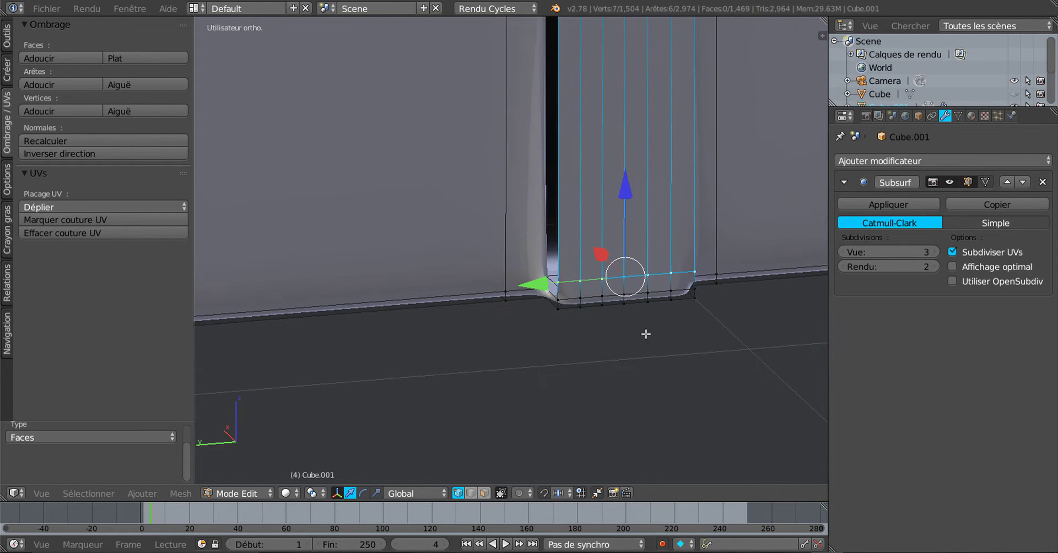
pyautogui.press('x')
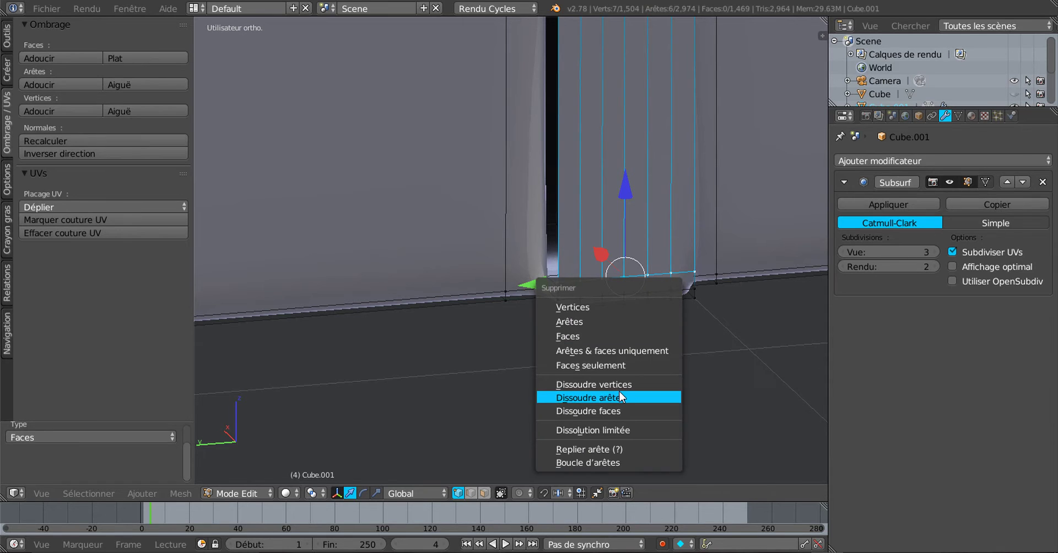
pyautogui.click(620, 384)
# - Dissolve the extra vertex on the lid's vertical corner edge beside the open gap on one side of the strap
pyautogui.moveTo(619, 388); pyautogui.dragTo(564, 379, button='middle')
pyautogui.scroll(-2, 645, 312)
pyautogui.scroll(5, 614, 345)
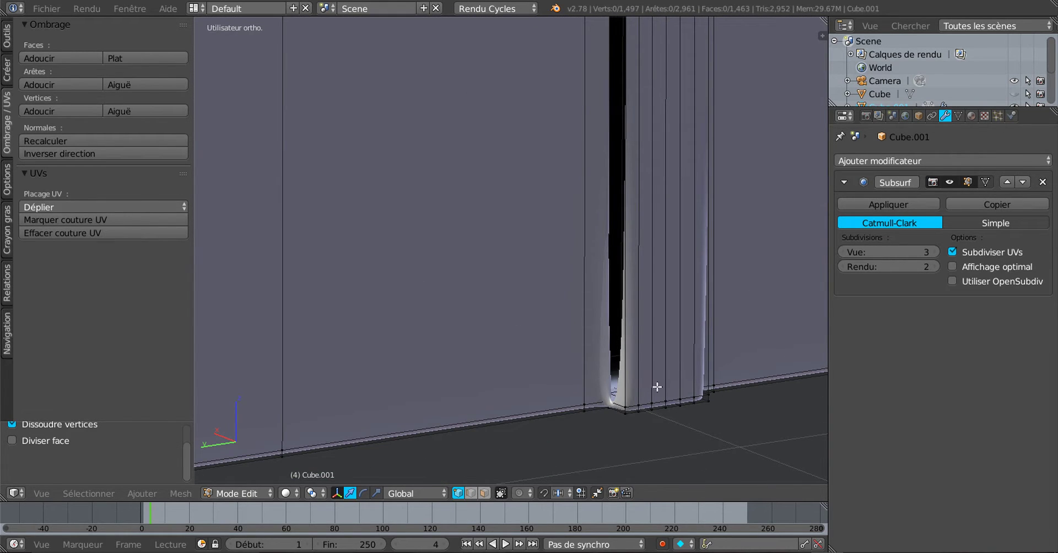
pyautogui.moveTo(659, 388); pyautogui.dragTo(603, 302, button='middle')
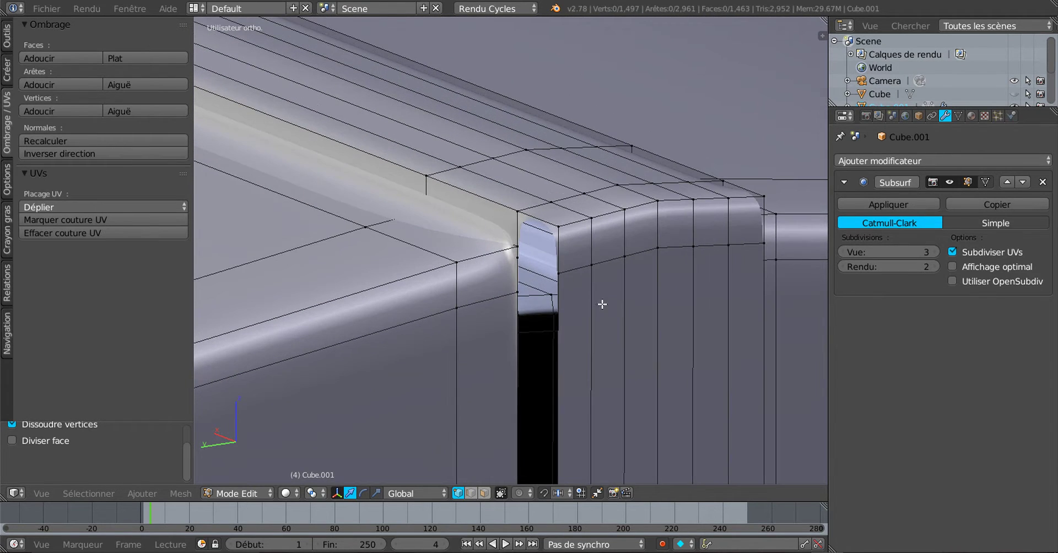
pyautogui.scroll(2, 621, 298)
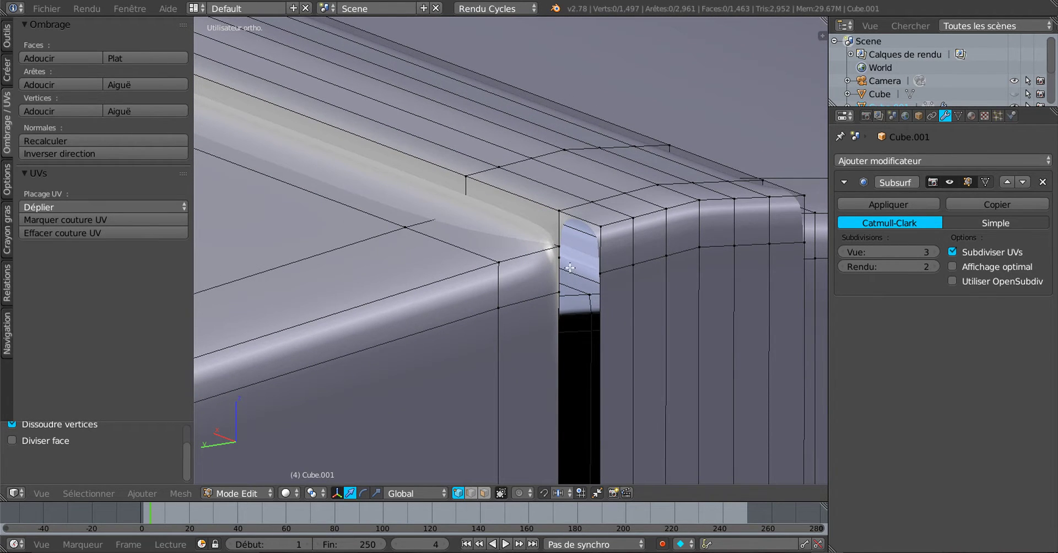
pyautogui.scroll(3, 573, 277)
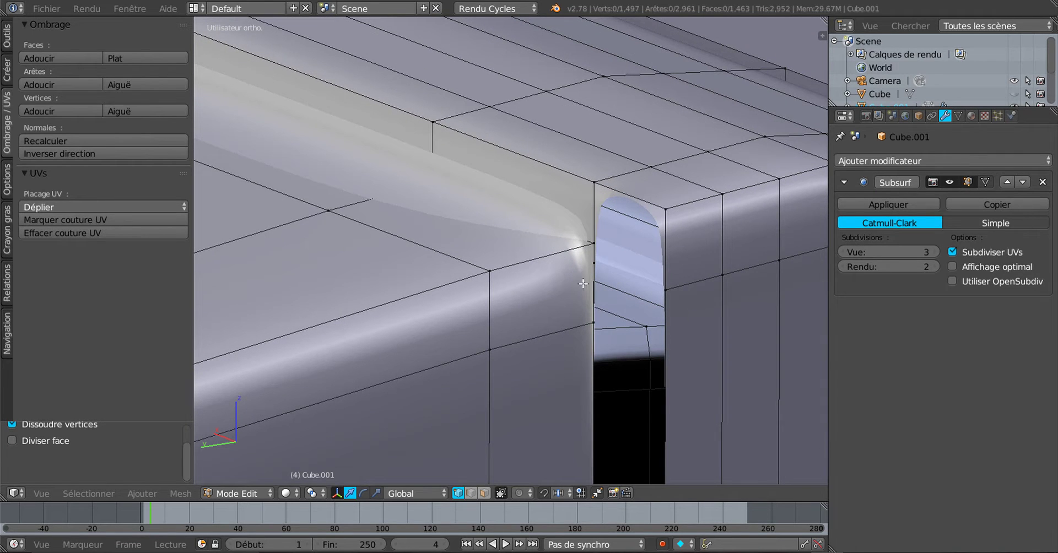
pyautogui.rightClick(594, 270)
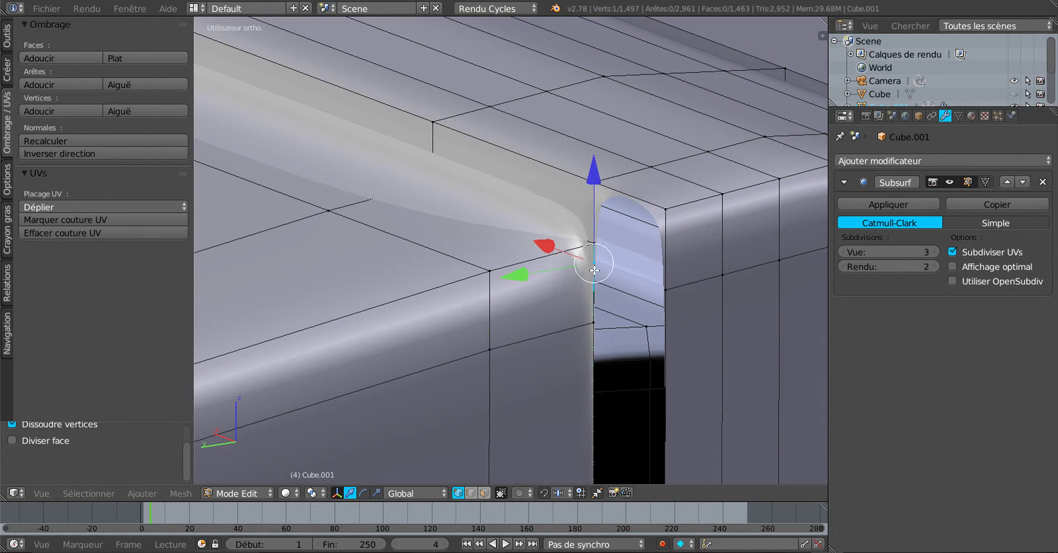
pyautogui.press('x')
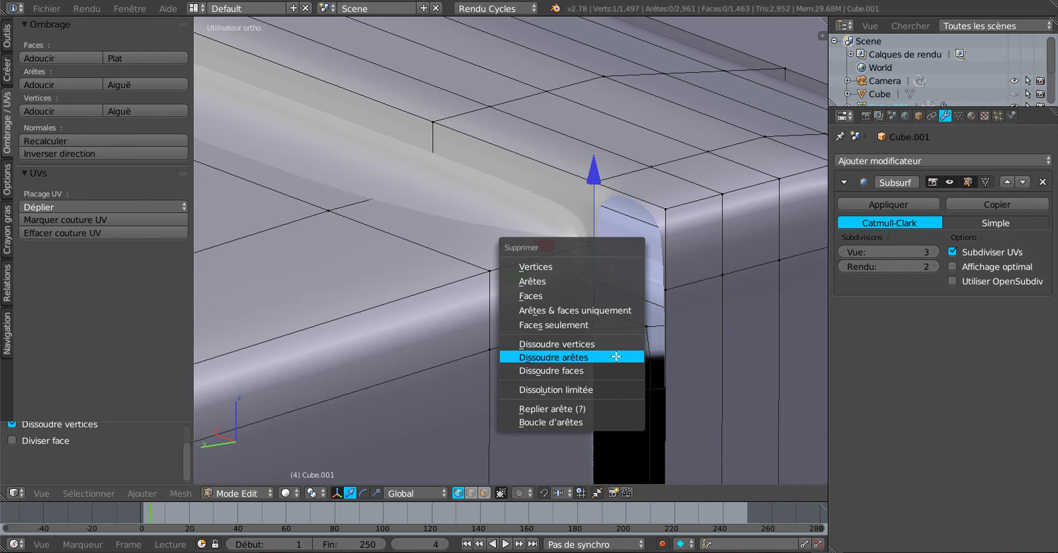
pyautogui.click(593, 343)
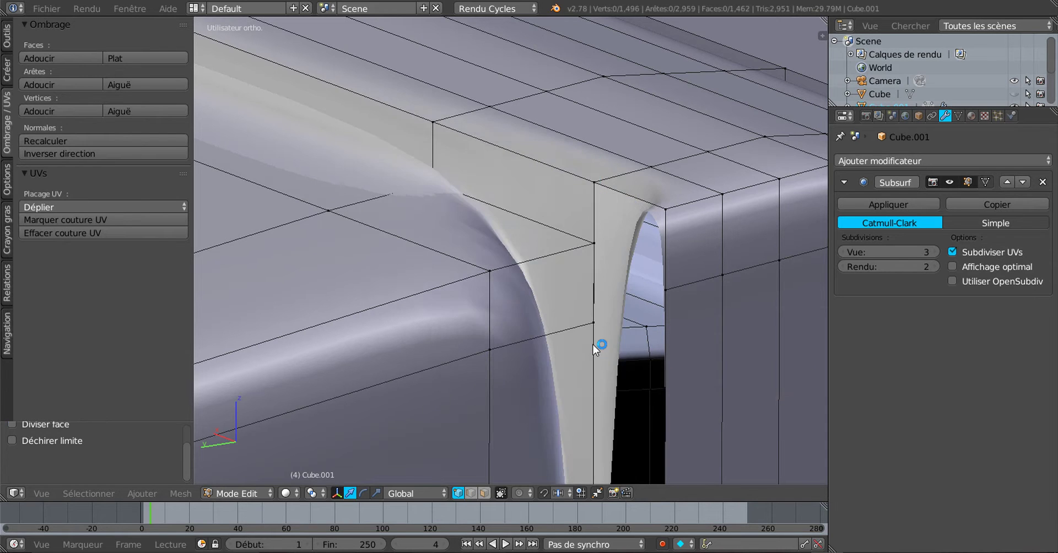
# - Dissolve the matching extra vertex on the lid's vertical corner edge on the strap's opposite side
pyautogui.scroll(-2, 590, 342)
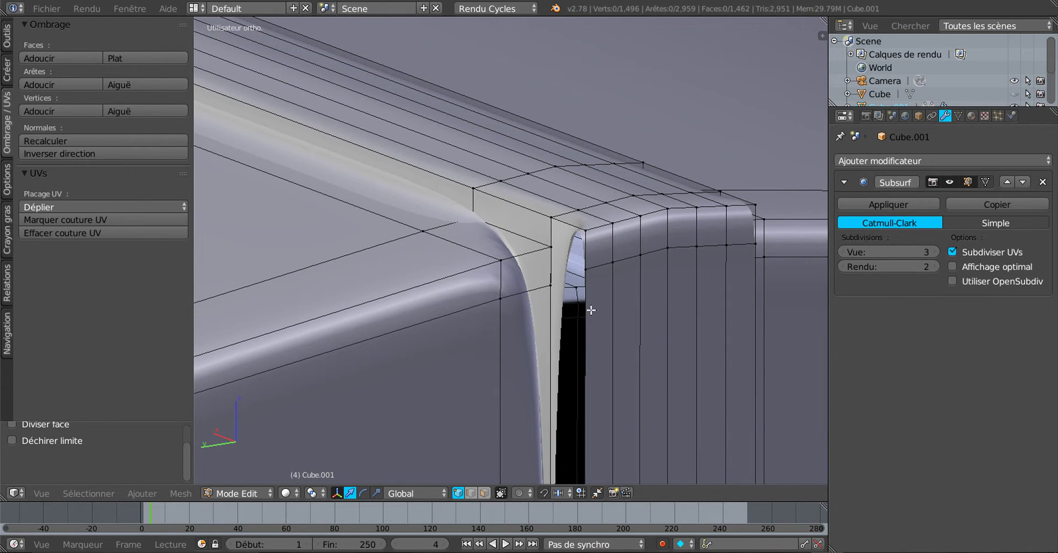
pyautogui.moveTo(618, 309); pyautogui.dragTo(698, 330, button='middle')
pyautogui.scroll(2, 695, 327)
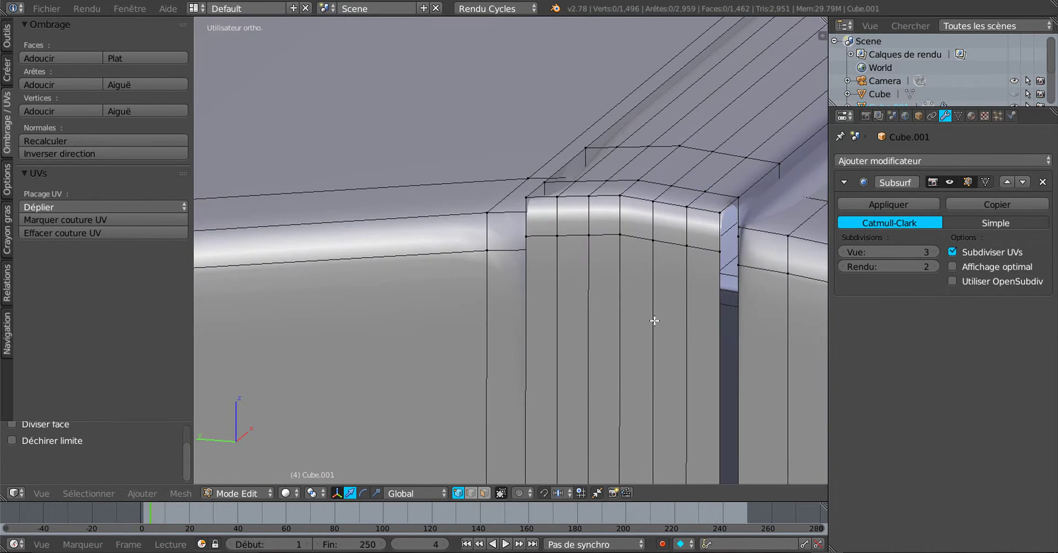
pyautogui.scroll(3, 618, 309)
pyautogui.rightClick(592, 231)
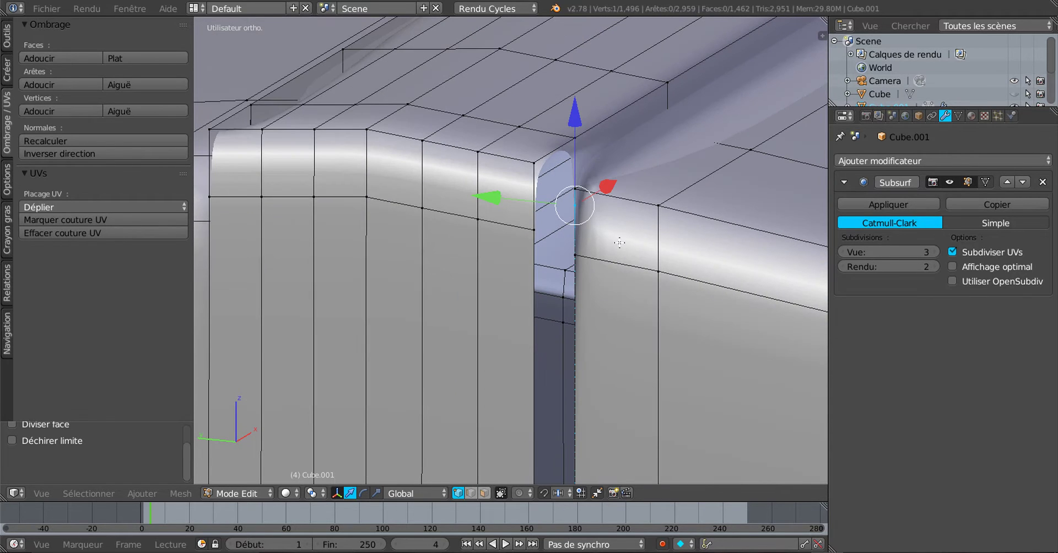
pyautogui.press('x')
pyautogui.click(619, 277)
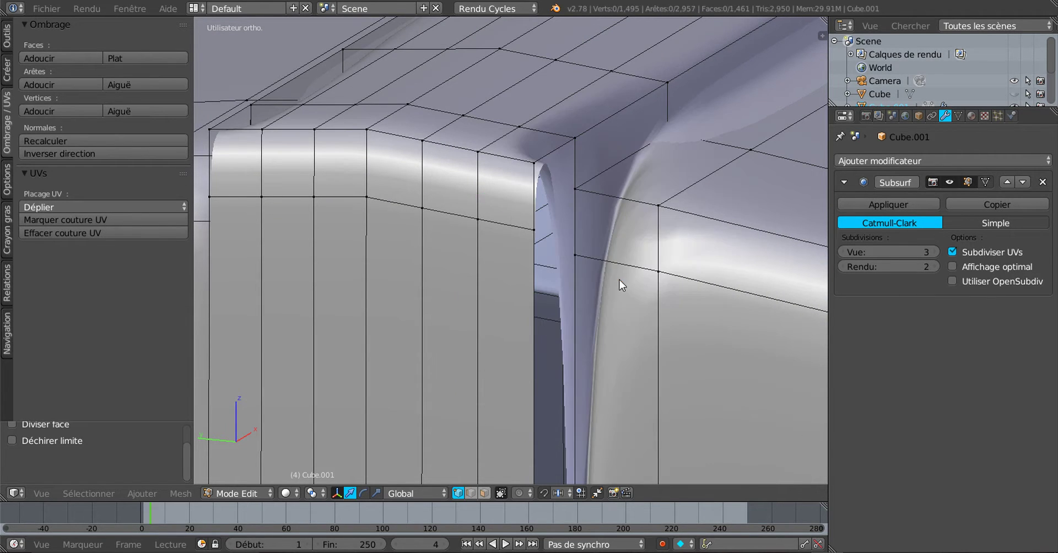
# - Try to fill a four-vertex face between the strap's upper corner and the adjoining lid corner edge
pyautogui.scroll(-2, 618, 272)
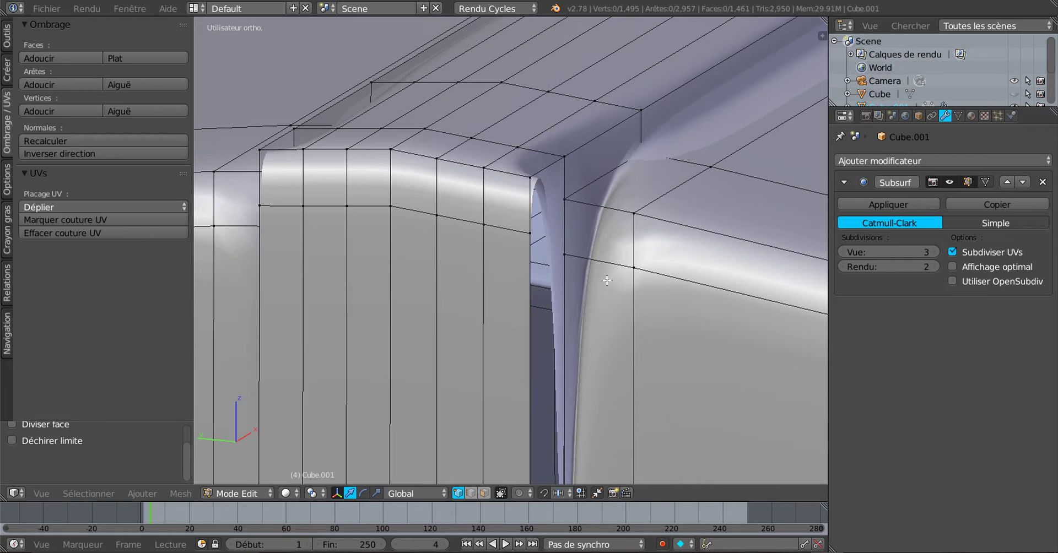
pyautogui.moveTo(607, 281); pyautogui.dragTo(720, 246, button='middle')
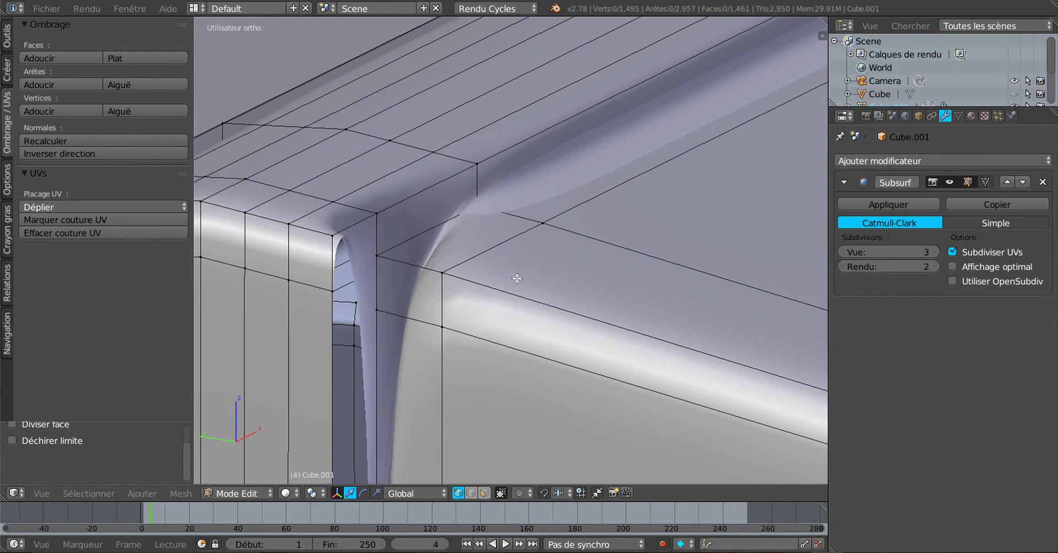
pyautogui.scroll(1, 419, 293)
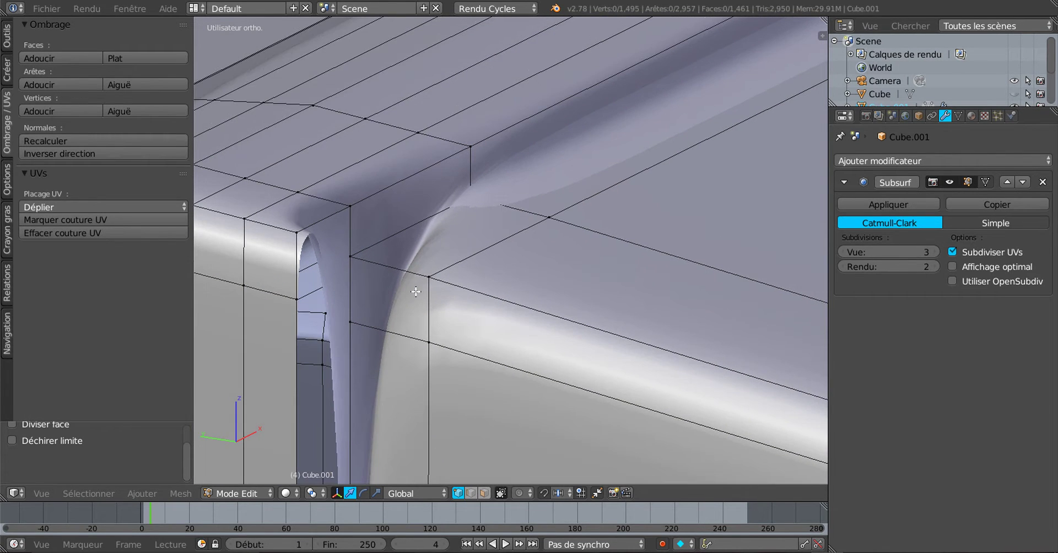
pyautogui.rightClick(288, 295)
pyautogui.keyDown('shift'); pyautogui.rightClick(295, 231); pyautogui.keyUp('shift')
pyautogui.keyDown('shift'); pyautogui.rightClick(347, 206); pyautogui.keyUp('shift')
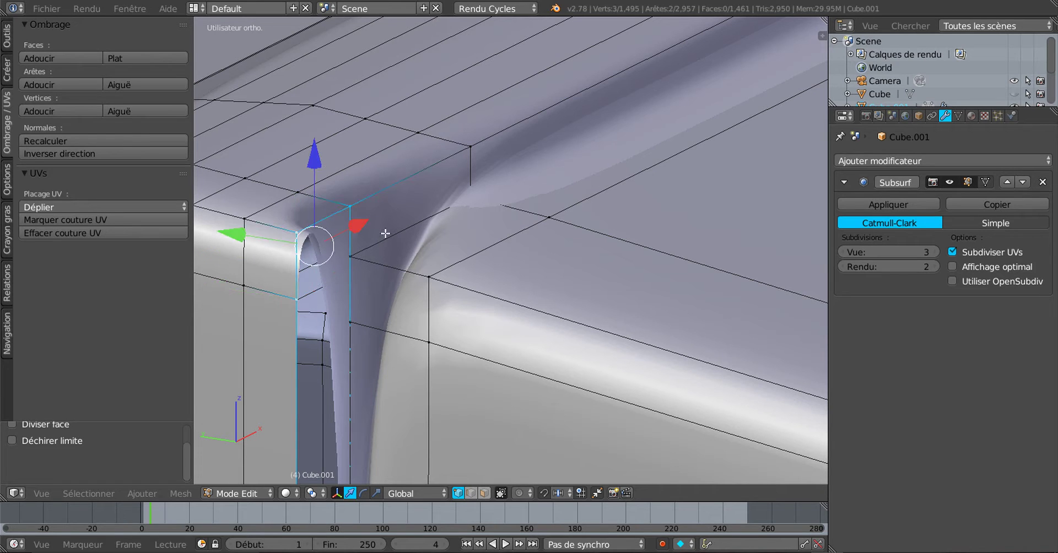
pyautogui.keyDown('shift'); pyautogui.rightClick(352, 257); pyautogui.keyUp('shift')
pyautogui.press('f')
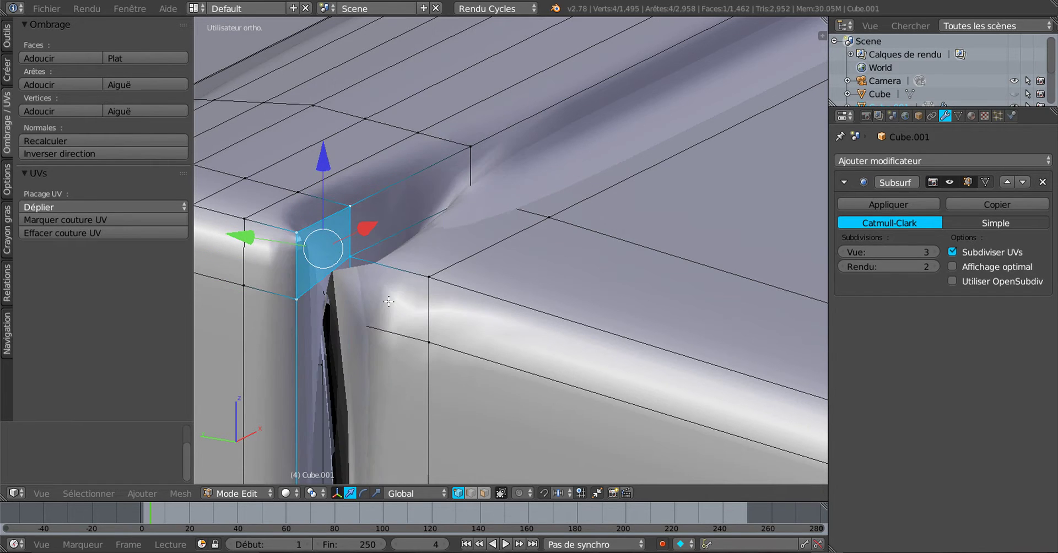
# - Examine the filled corner face, clear the selection, and undo both the deselection and the face fill
pyautogui.scroll(-3, 389, 301)
pyautogui.keyDown('shift'); pyautogui.moveTo(404, 297); pyautogui.dragTo(488, 280, button='middle'); pyautogui.keyUp('shift')
pyautogui.scroll(-3, 475, 265)
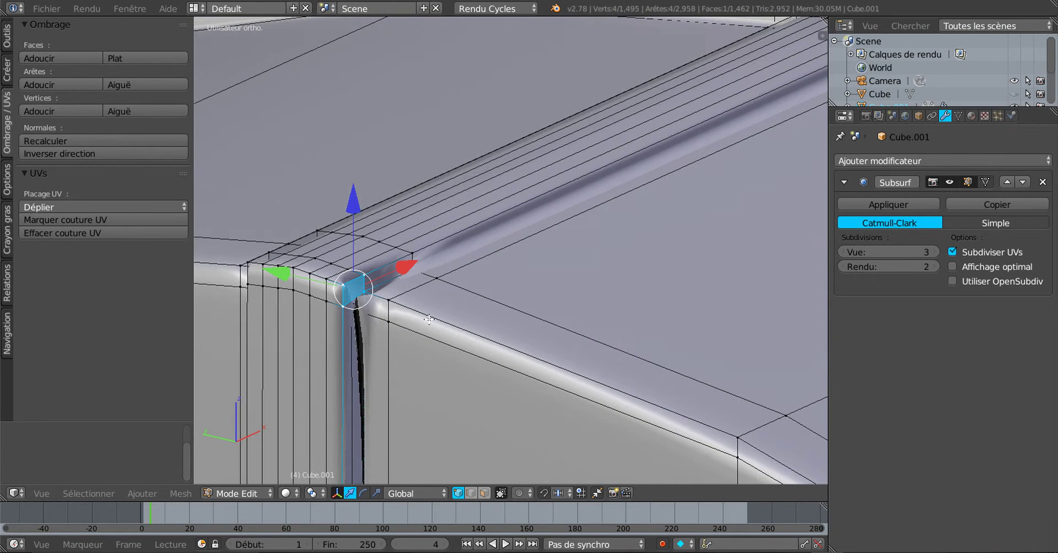
pyautogui.keyDown('shift'); pyautogui.moveTo(421, 330); pyautogui.dragTo(480, 295, button='middle'); pyautogui.keyUp('shift')
pyautogui.scroll(3, 440, 321)
pyautogui.scroll(-1, 439, 321)
pyautogui.press('a')
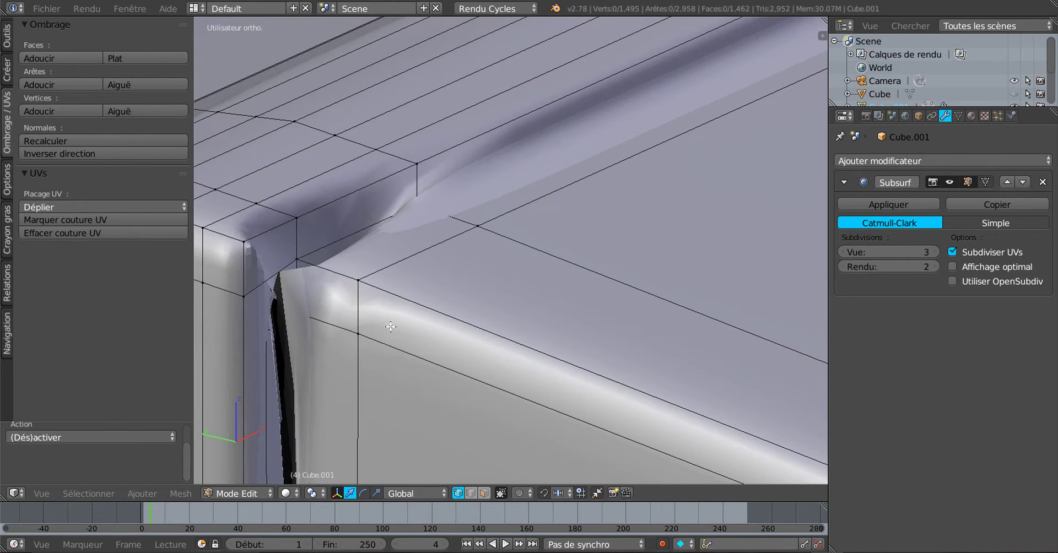
pyautogui.hotkey('ctrl', 'z')
pyautogui.hotkey('ctrl', 'z')
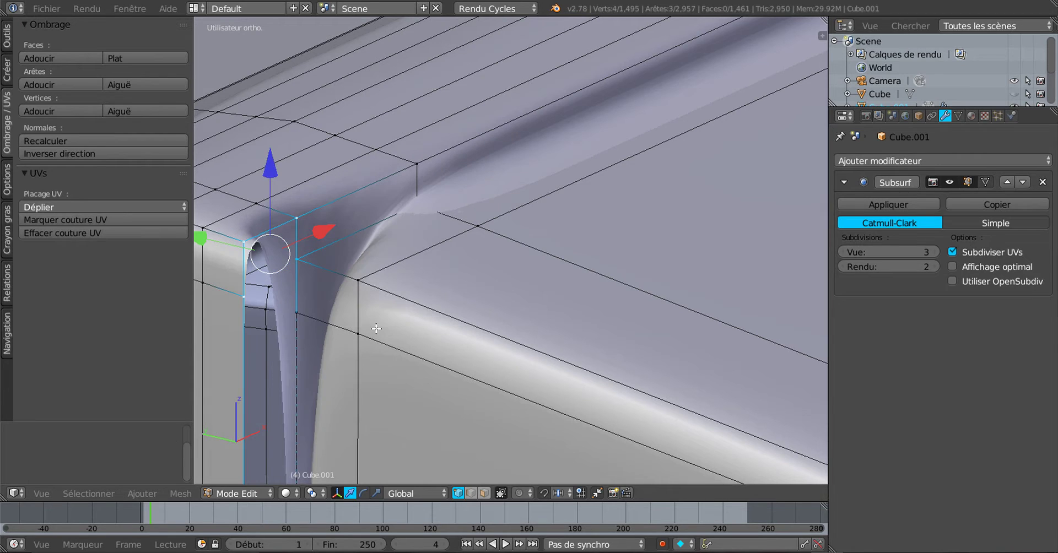
# - Select the horizontal edge row across the strap's front just below its bend and raise it 0.006 along Z
pyautogui.moveTo(376, 330); pyautogui.dragTo(477, 281, button='middle')
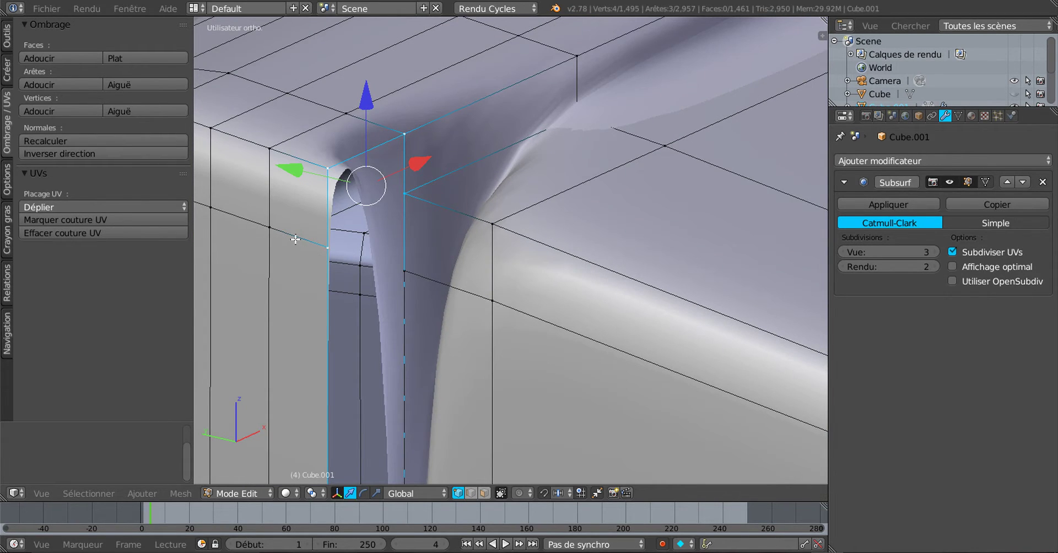
pyautogui.scroll(-3, 295, 238)
pyautogui.rightClick(382, 244)
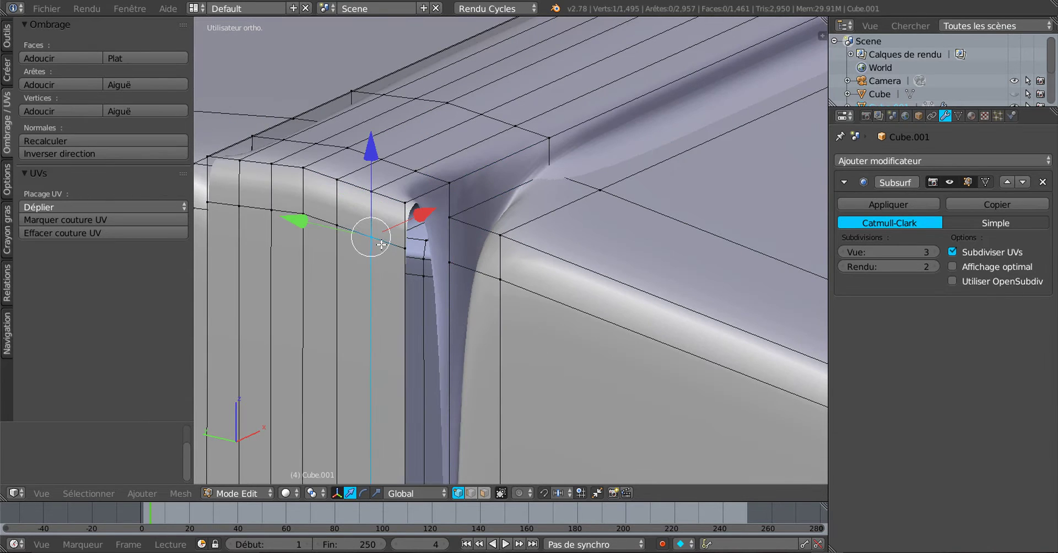
pyautogui.press('a')
pyautogui.rightClick(398, 248)
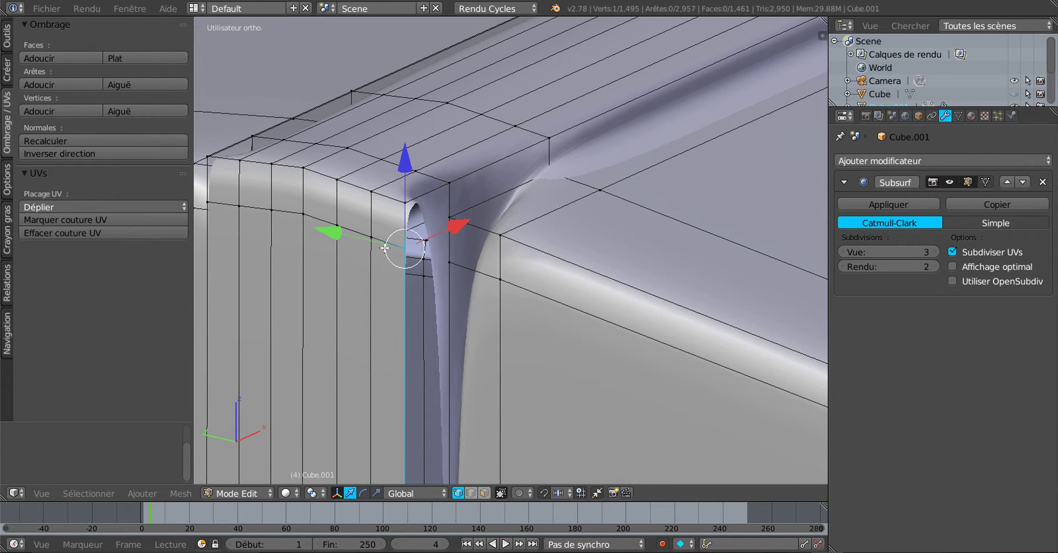
pyautogui.keyDown('alt'); pyautogui.rightClick(384, 244); pyautogui.keyUp('alt')
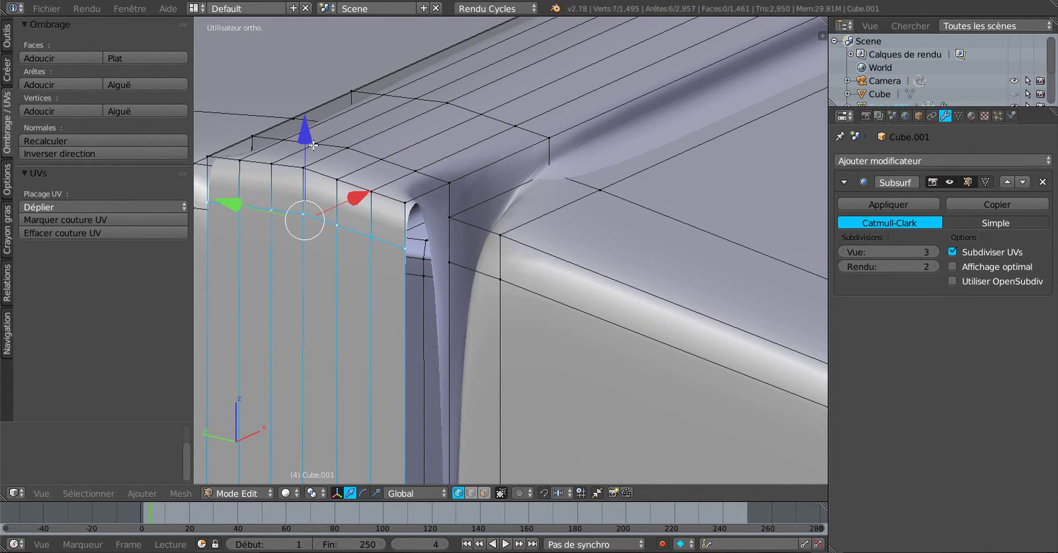
pyautogui.moveTo(312, 131); pyautogui.dragTo(313, 122)
pyautogui.scroll(3, 346, 229)
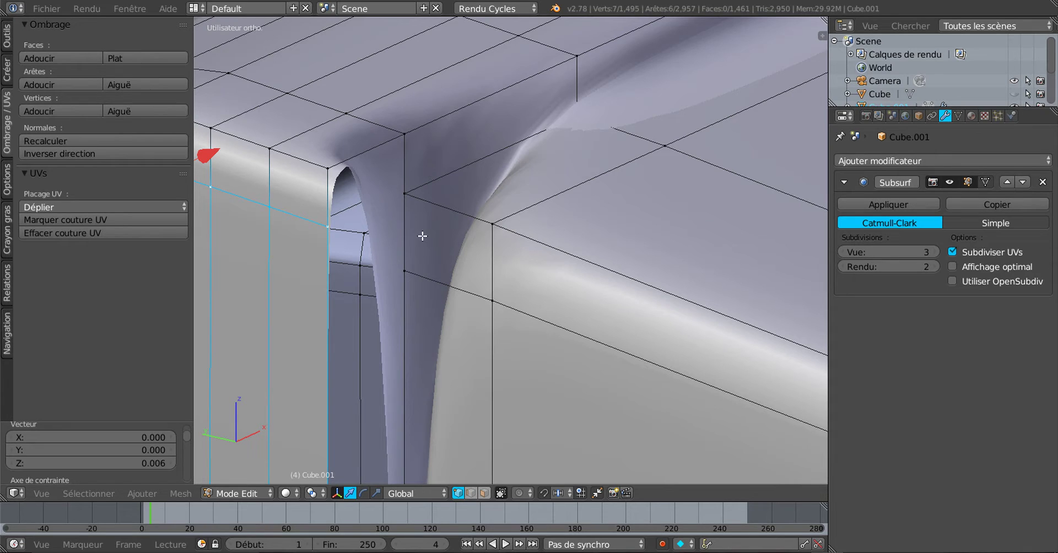
pyautogui.rightClick(405, 212)
pyautogui.press('g')
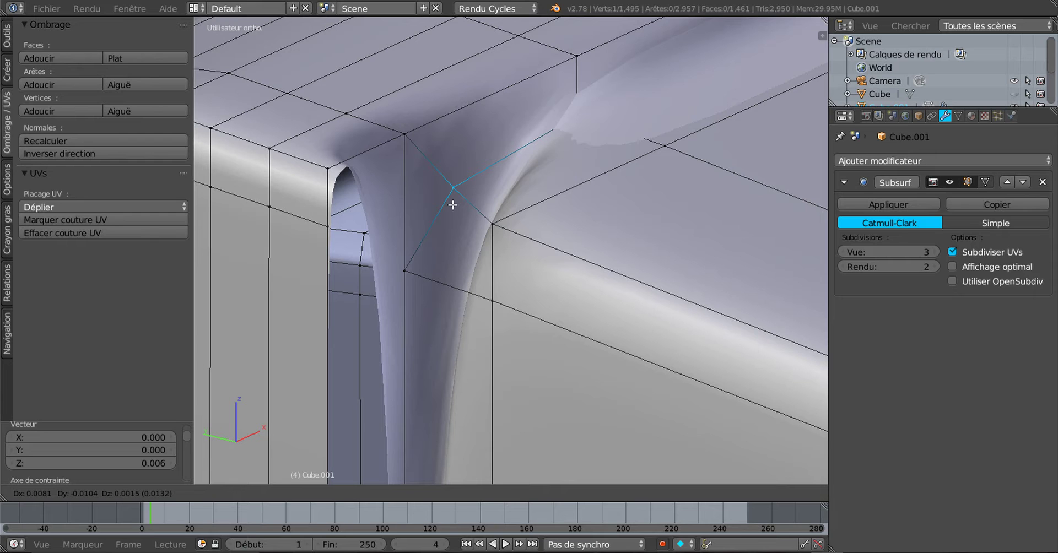
pyautogui.press('Escape')
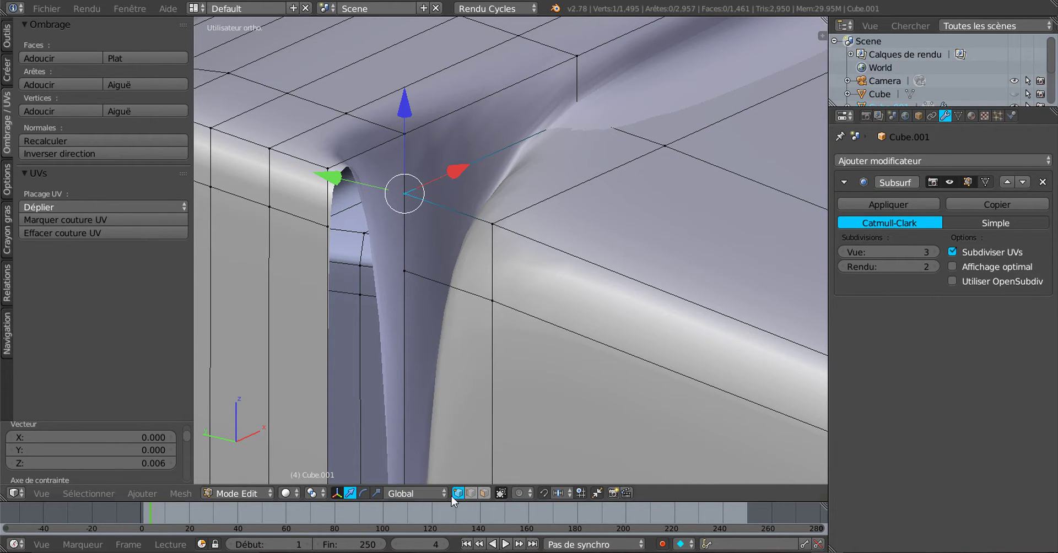
# - In edge selection mode, select the vertical edge at the lid corner beside the strap gap and try to dissolve it
pyautogui.click(472, 492)
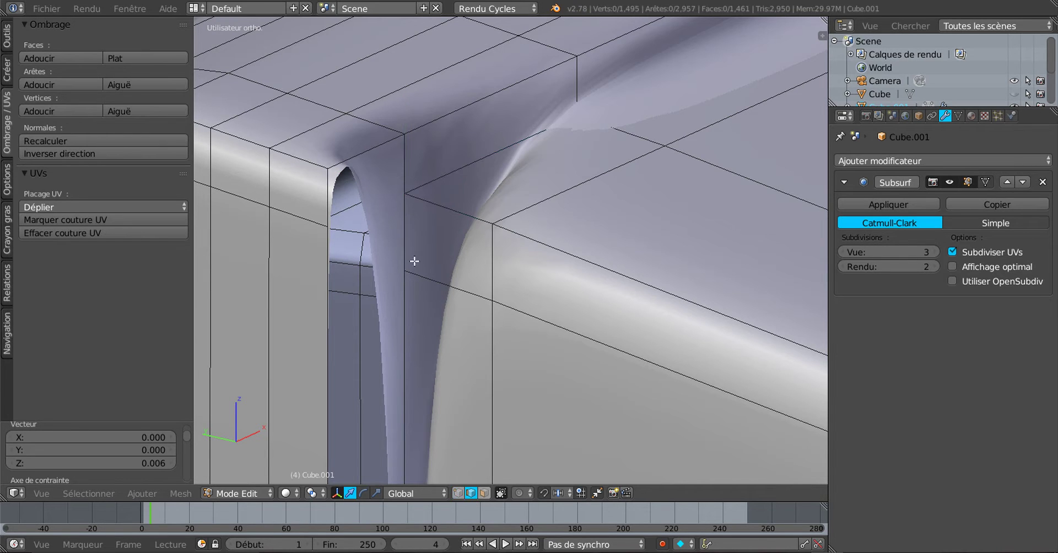
pyautogui.rightClick(404, 163)
pyautogui.scroll(-3, 404, 163)
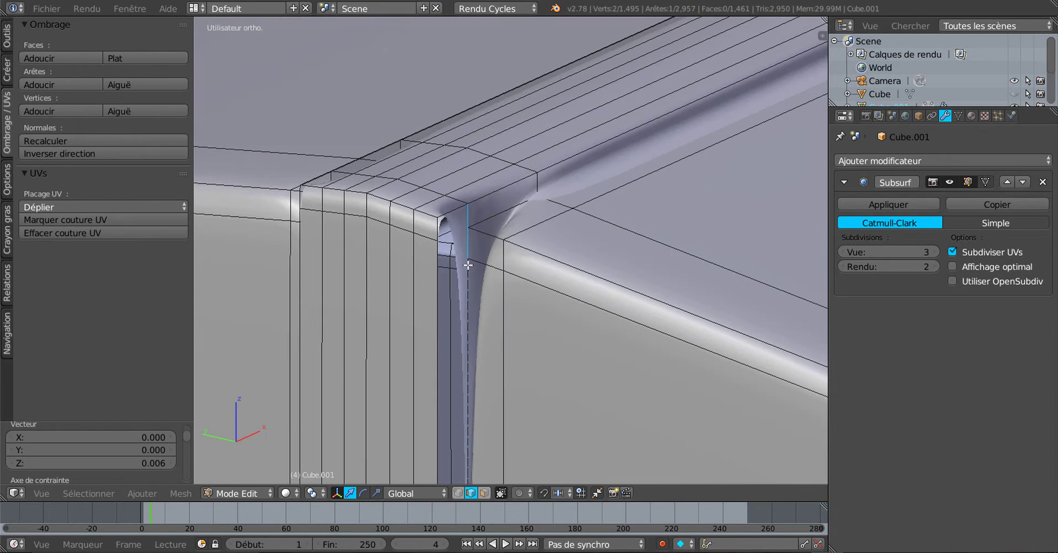
pyautogui.press('x')
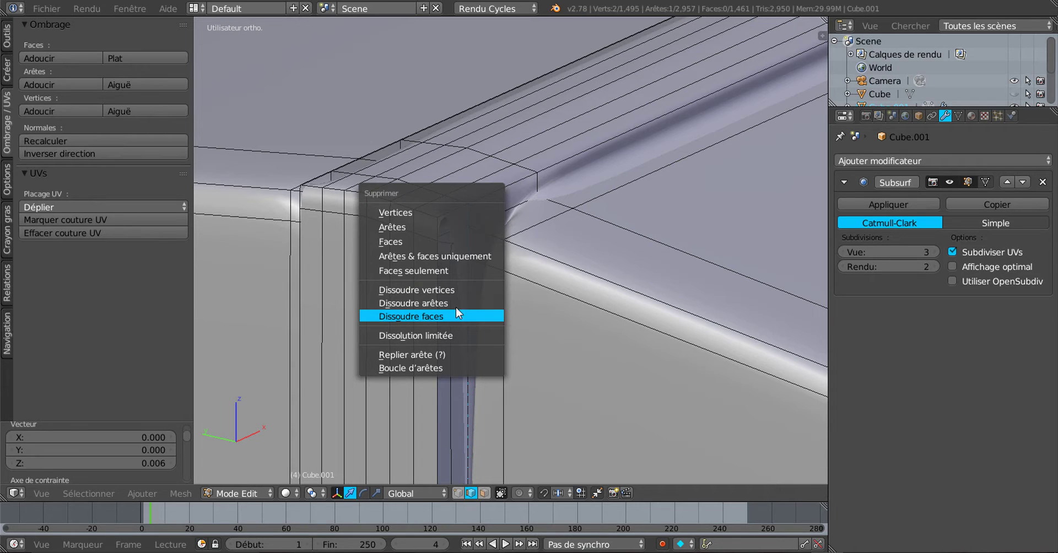
pyautogui.click(457, 299)
pyautogui.scroll(2, 458, 299)
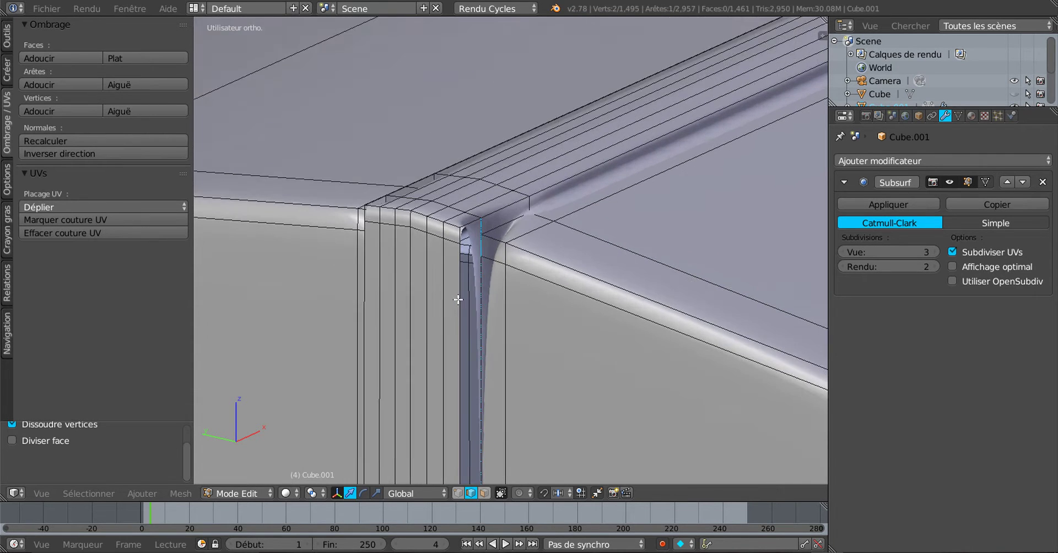
pyautogui.scroll(2, 458, 300)
pyautogui.press('x')
pyautogui.click(471, 305)
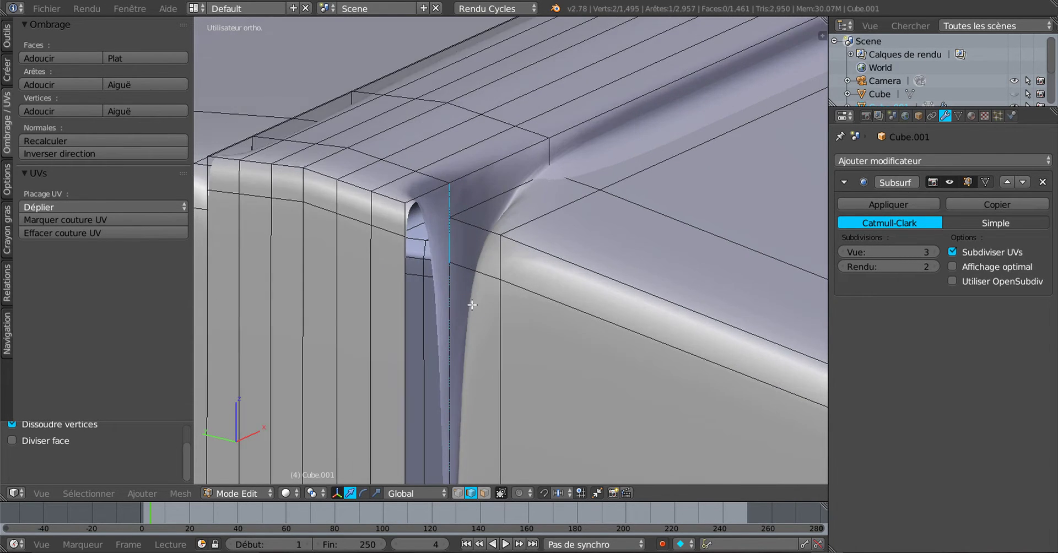
# - Move the selected vertical corner edge toward the strap by X -0.005, Y 0.004 and Z -0.004
pyautogui.scroll(3, 472, 305)
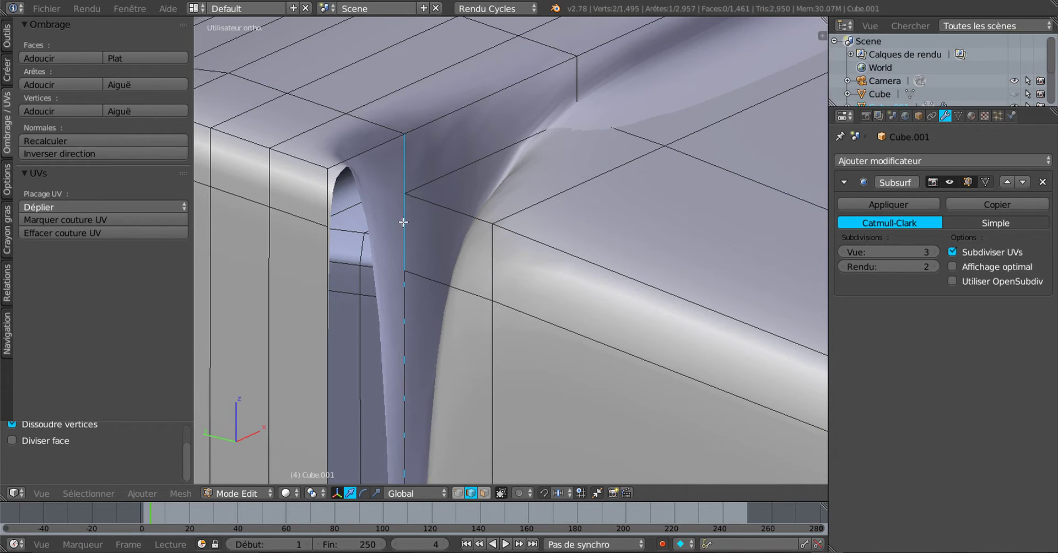
pyautogui.press('g')
pyautogui.click(381, 239)
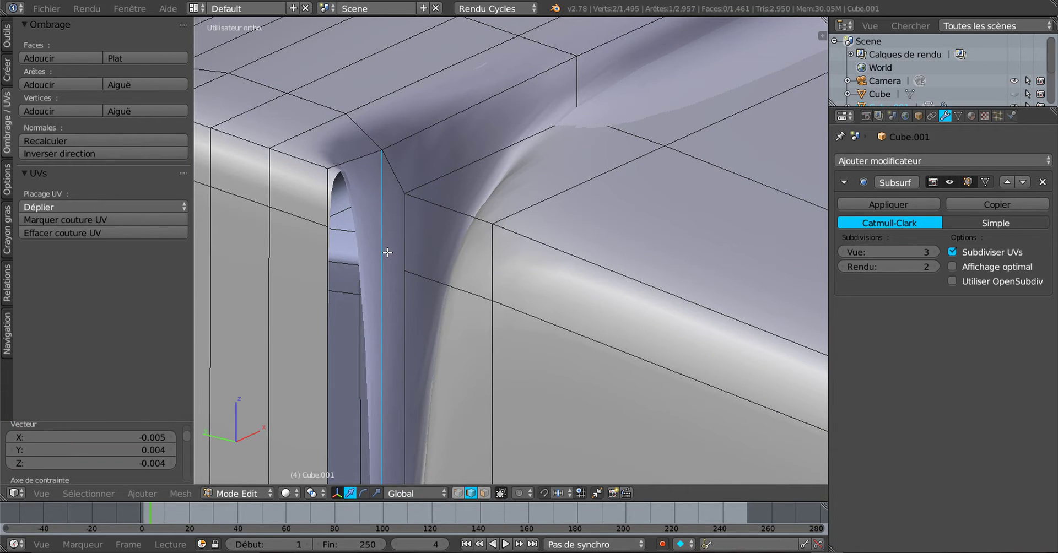
# - Delete the selected vertical lid-corner edge beside the strap gap
pyautogui.press('x')
pyautogui.click(388, 252)
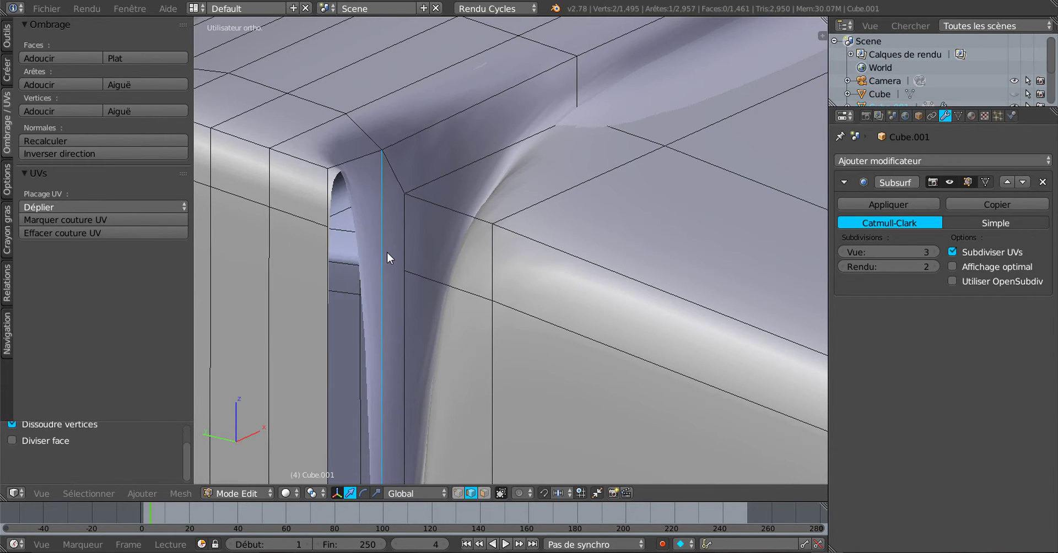
pyautogui.press('x')
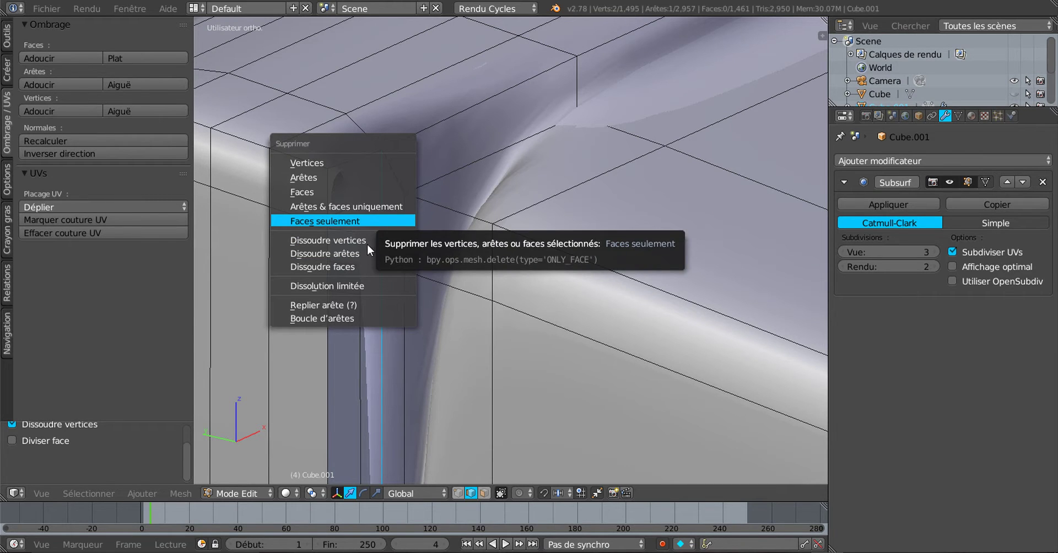
pyautogui.click(352, 177)
# - In vertex selection mode, select the lid's corner vertex beside the gap and nudge it 0.0001653 along X
pyautogui.scroll(2, 402, 210)
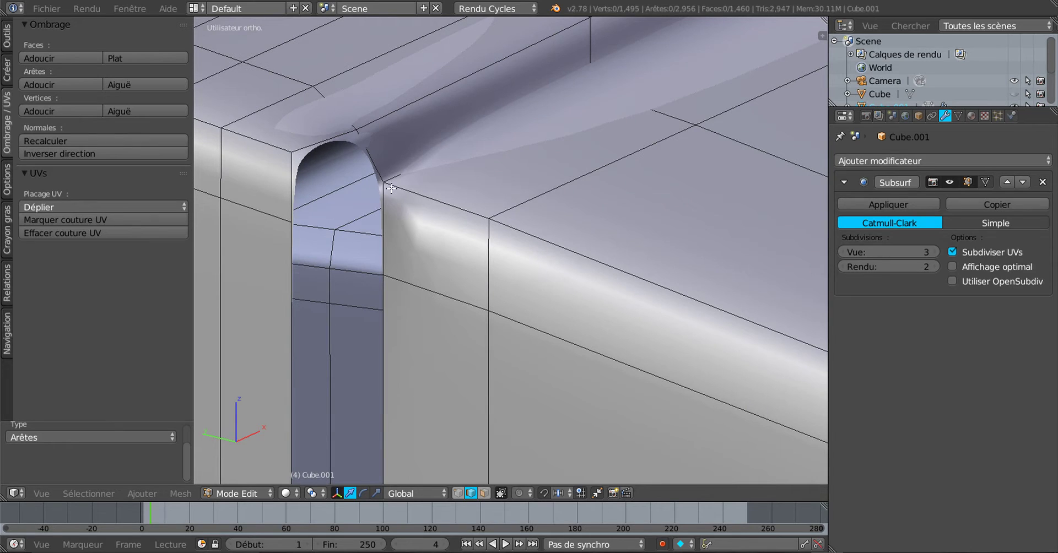
pyautogui.rightClick(391, 188)
pyautogui.rightClick(374, 159)
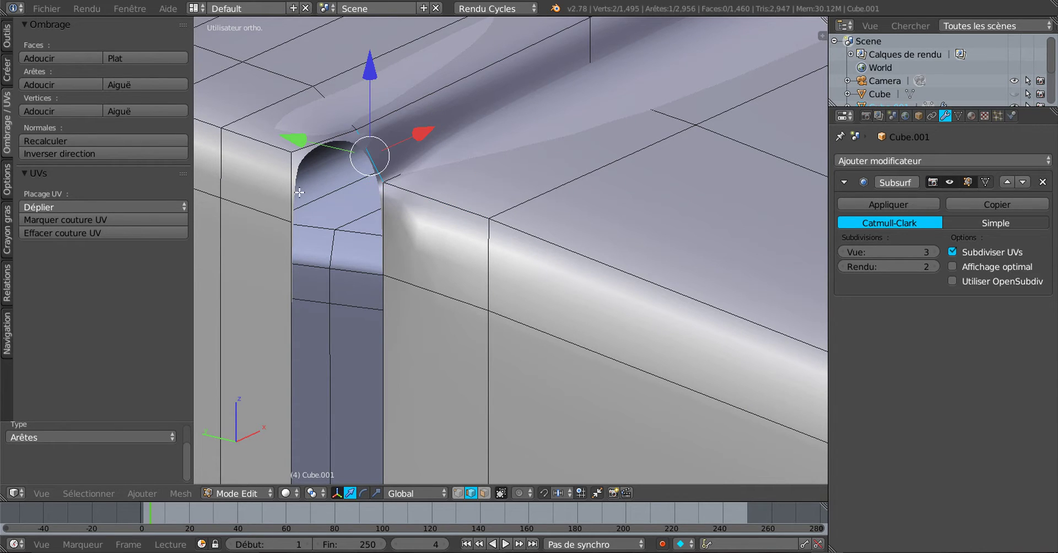
pyautogui.click(458, 493)
pyautogui.rightClick(379, 178)
pyautogui.moveTo(437, 162); pyautogui.dragTo(424, 184)
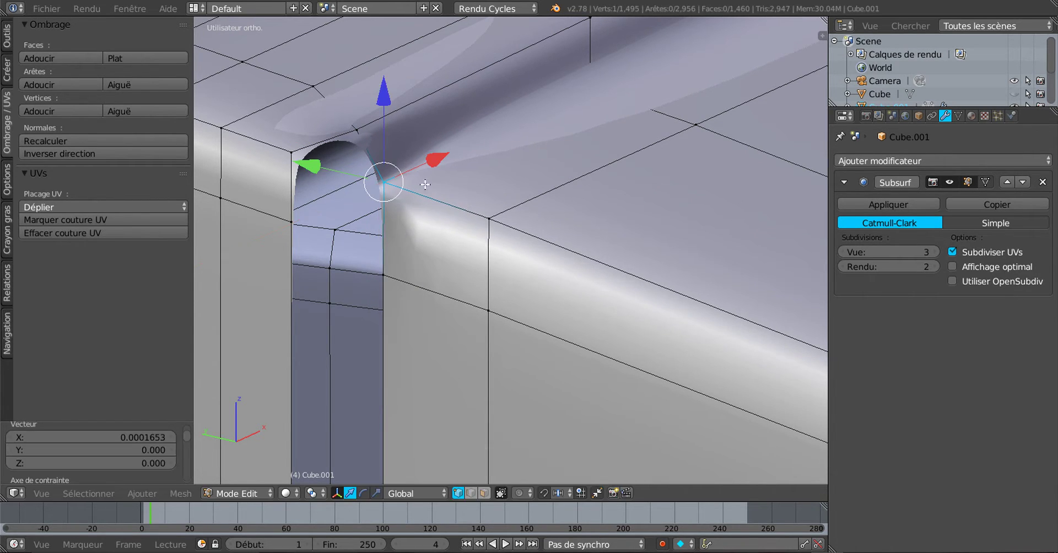
# - Slide the strap's upper corner vertex back along its lengthwise edge by a factor of 0.123
pyautogui.keyDown('shift'); pyautogui.moveTo(432, 196); pyautogui.dragTo(490, 210, button='middle'); pyautogui.keyUp('shift')
pyautogui.rightClick(427, 141)
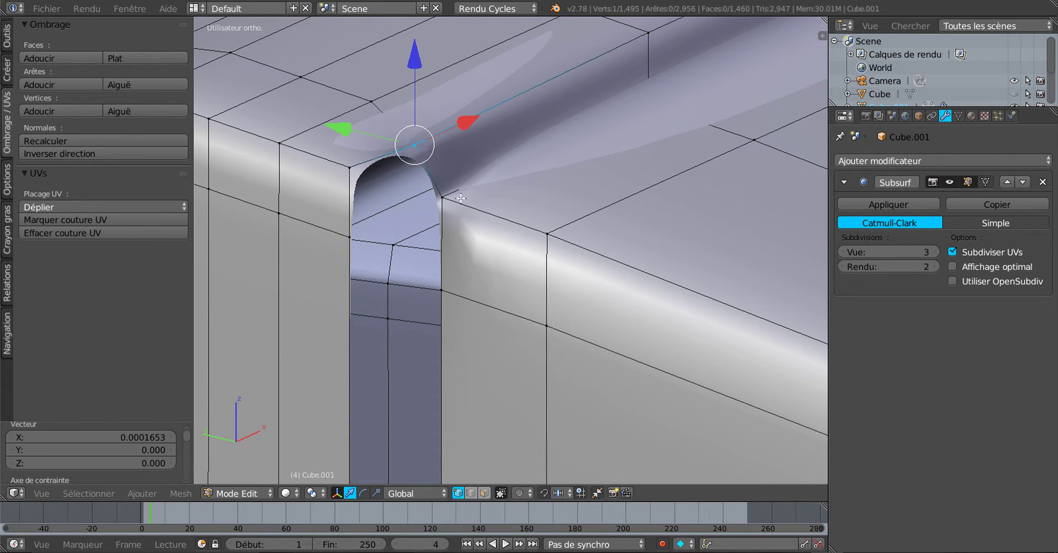
pyautogui.hotkey('shift', 'v')
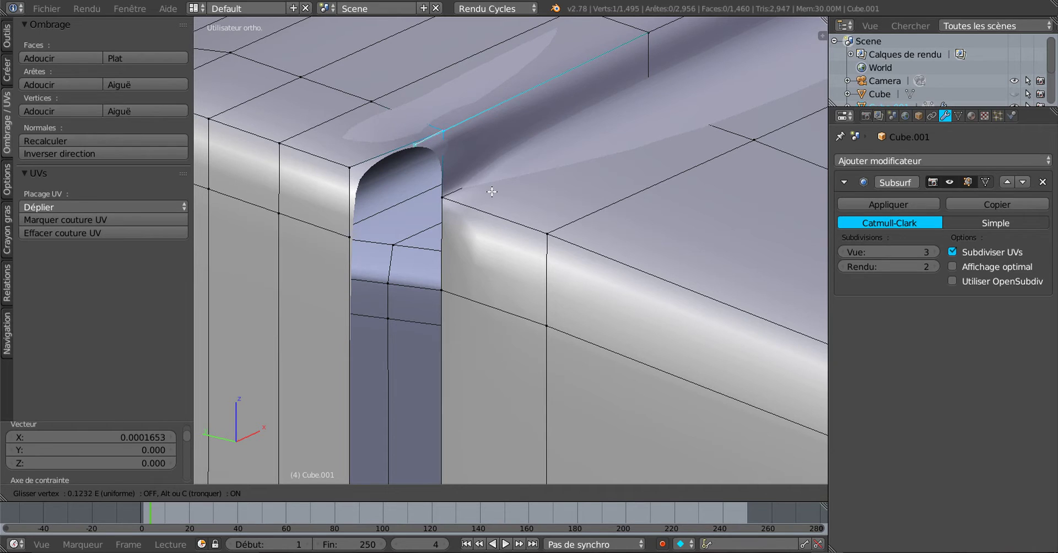
pyautogui.click(487, 193)
# - In edge selection mode, fill a face between the short vertical edges on both sides of the strap-corner gap's upper end
pyautogui.rightClick(439, 182)
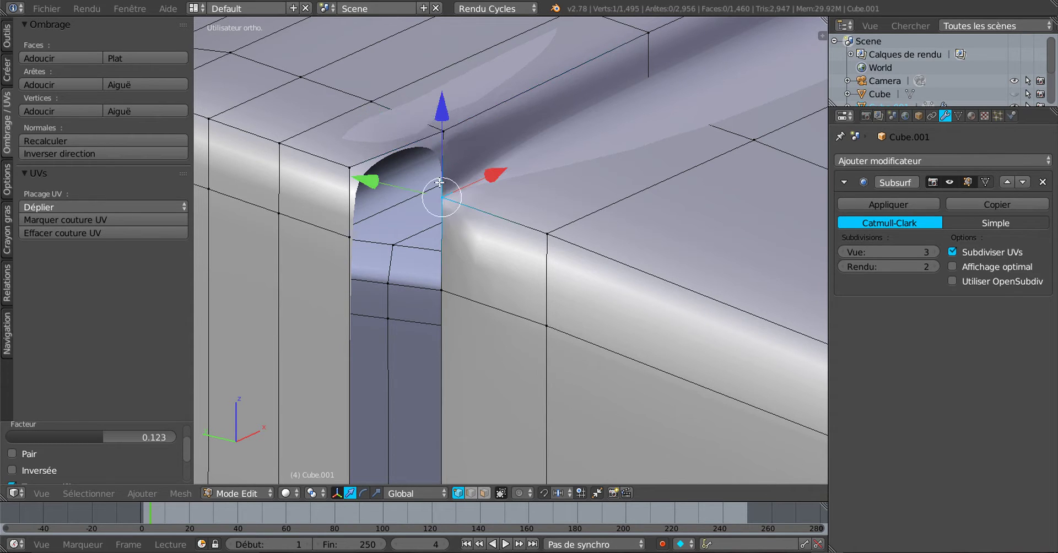
pyautogui.click(470, 492)
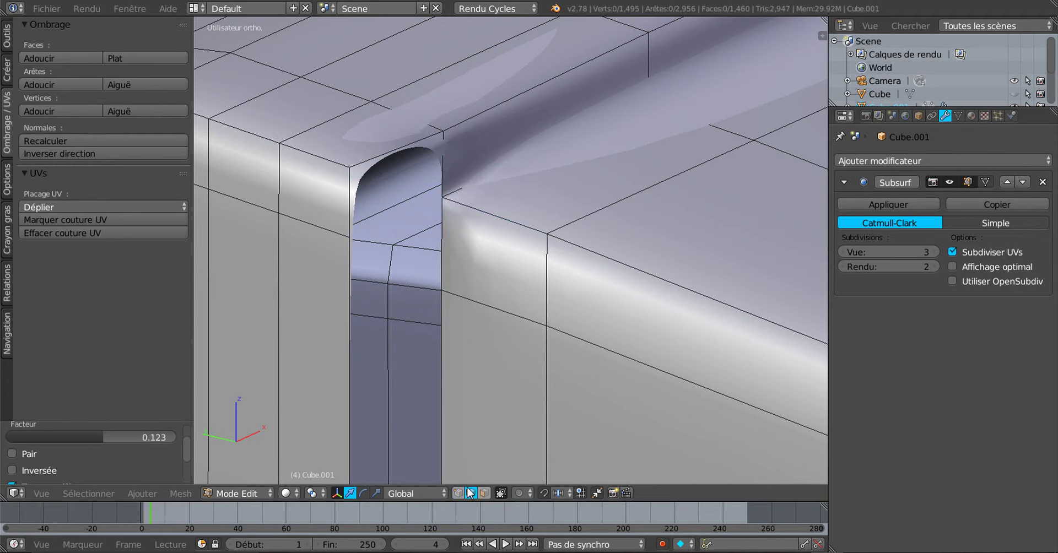
pyautogui.rightClick(445, 160)
pyautogui.keyDown('shift'); pyautogui.rightClick(343, 207); pyautogui.keyUp('shift')
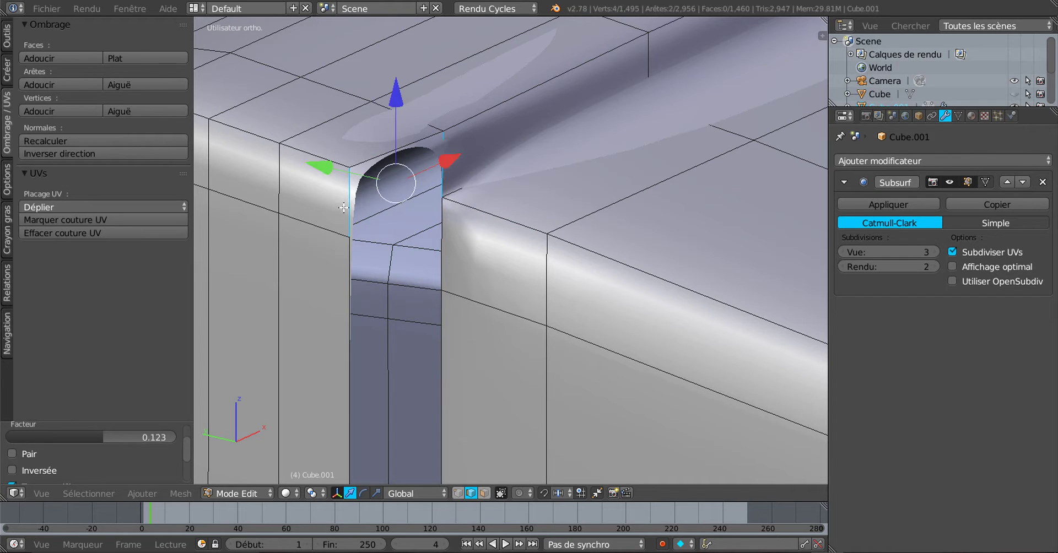
pyautogui.press('f')
# - Examine the matching corner and gap on the strap's opposite side
pyautogui.scroll(-3, 343, 208)
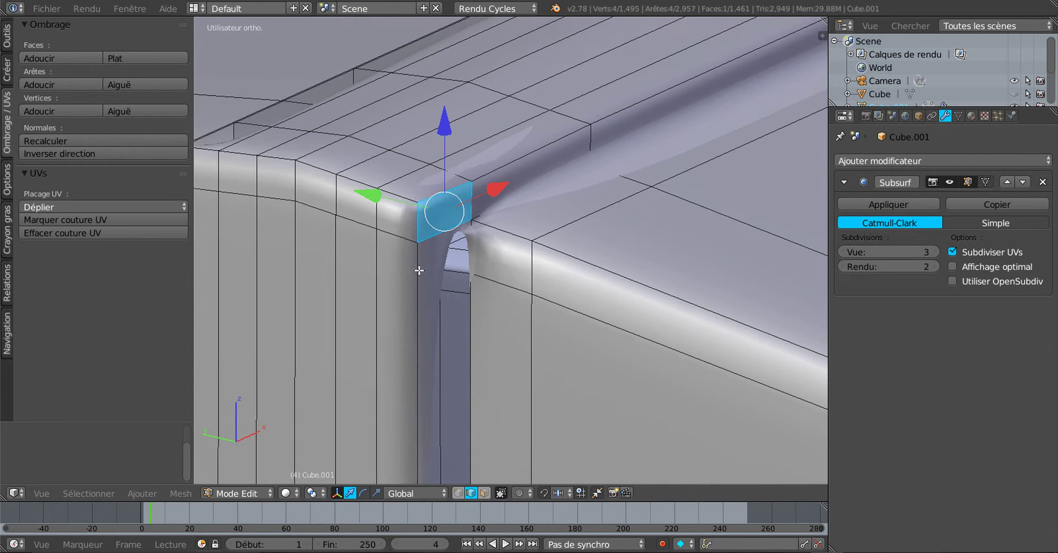
pyautogui.keyDown('shift'); pyautogui.moveTo(442, 267); pyautogui.dragTo(482, 209, button='middle'); pyautogui.keyUp('shift')
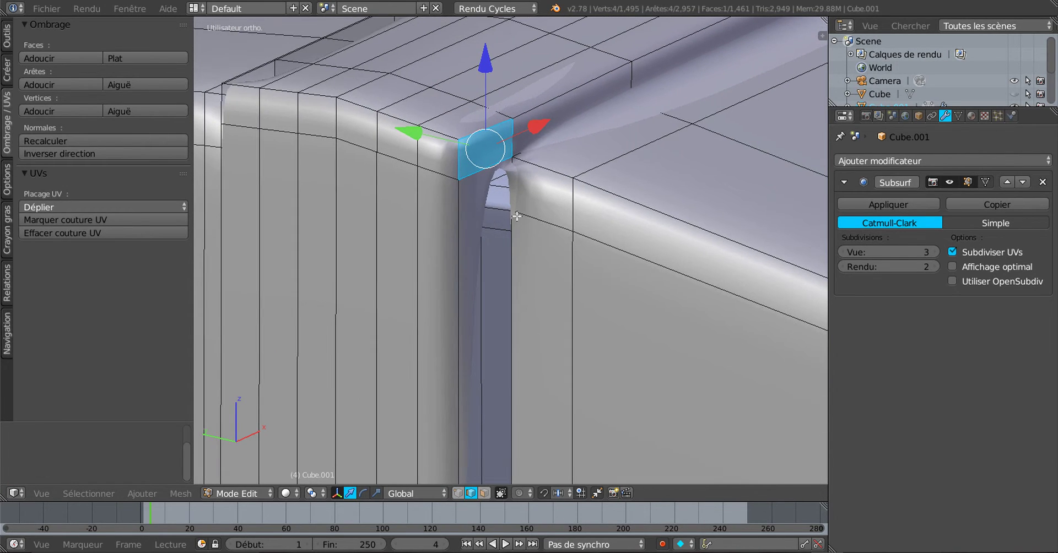
pyautogui.moveTo(420, 217); pyautogui.dragTo(546, 220, button='middle')
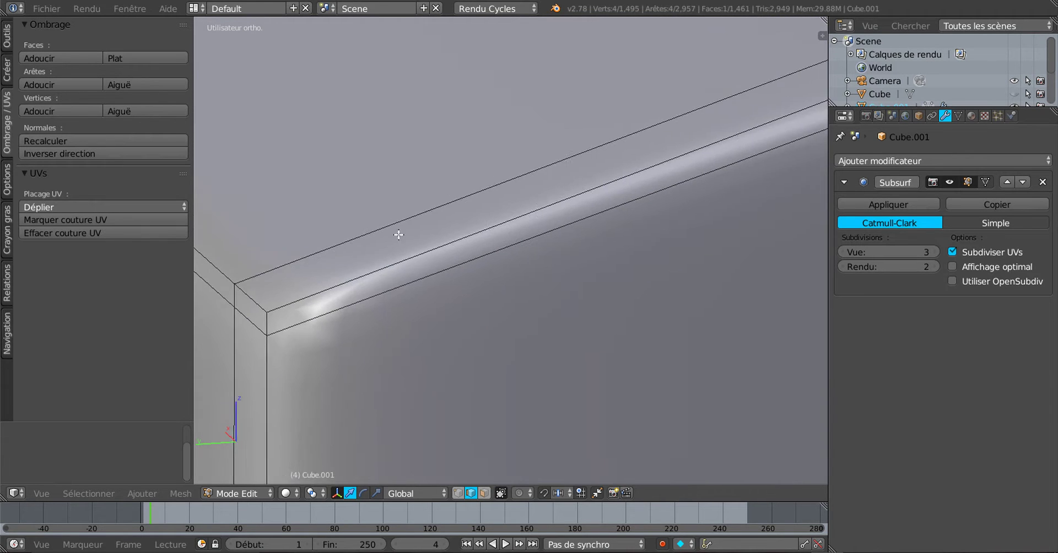
pyautogui.moveTo(396, 234); pyautogui.dragTo(421, 246, button='middle')
pyautogui.scroll(3, 422, 246)
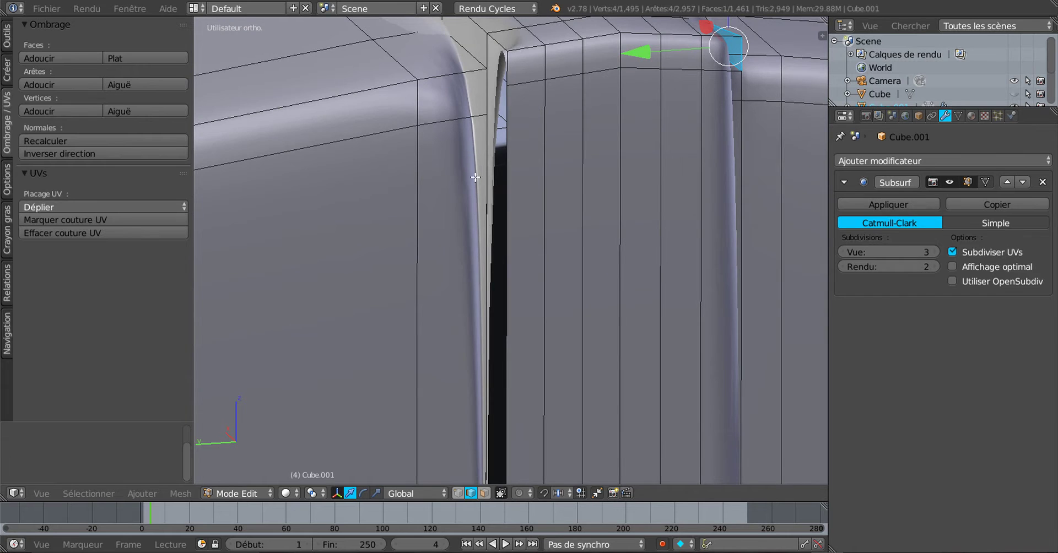
pyautogui.scroll(-3, 475, 177)
pyautogui.moveTo(475, 177); pyautogui.dragTo(483, 283, button='middle')
pyautogui.scroll(5, 634, 290)
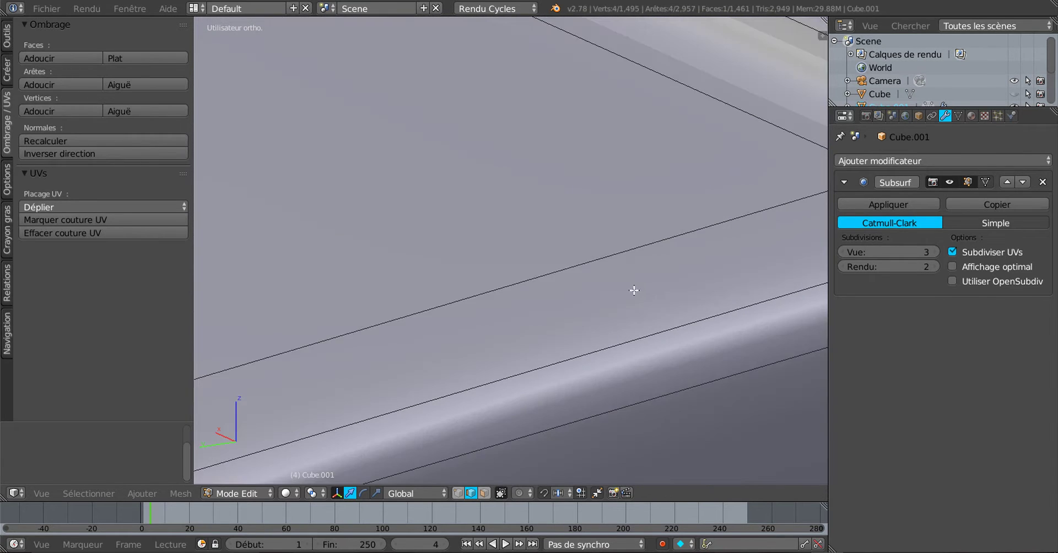
pyautogui.scroll(-1, 634, 290)
pyautogui.keyDown('shift'); pyautogui.moveTo(669, 294); pyautogui.dragTo(335, 222, button='middle'); pyautogui.keyUp('shift')
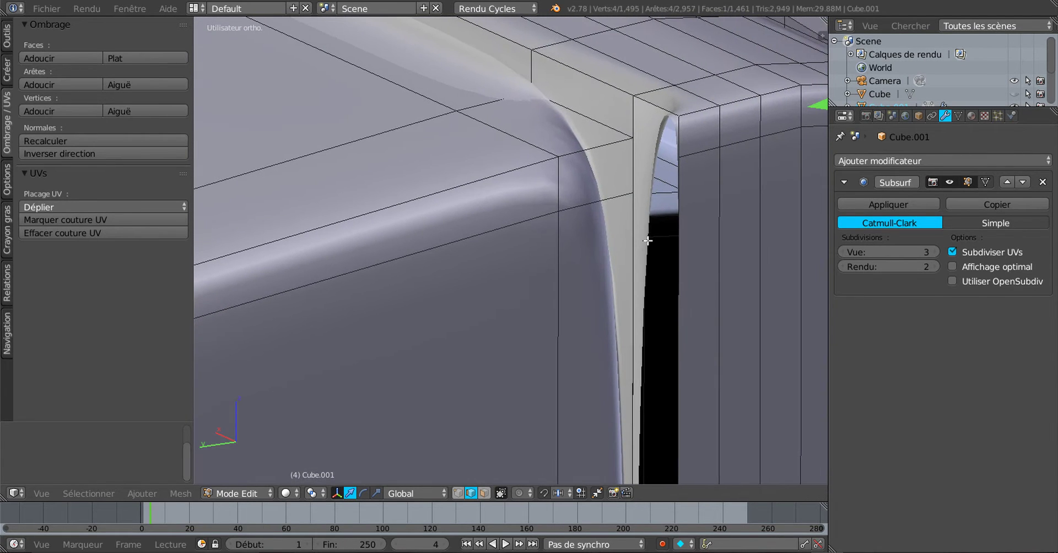
pyautogui.rightClick(639, 211)
pyautogui.press('g')
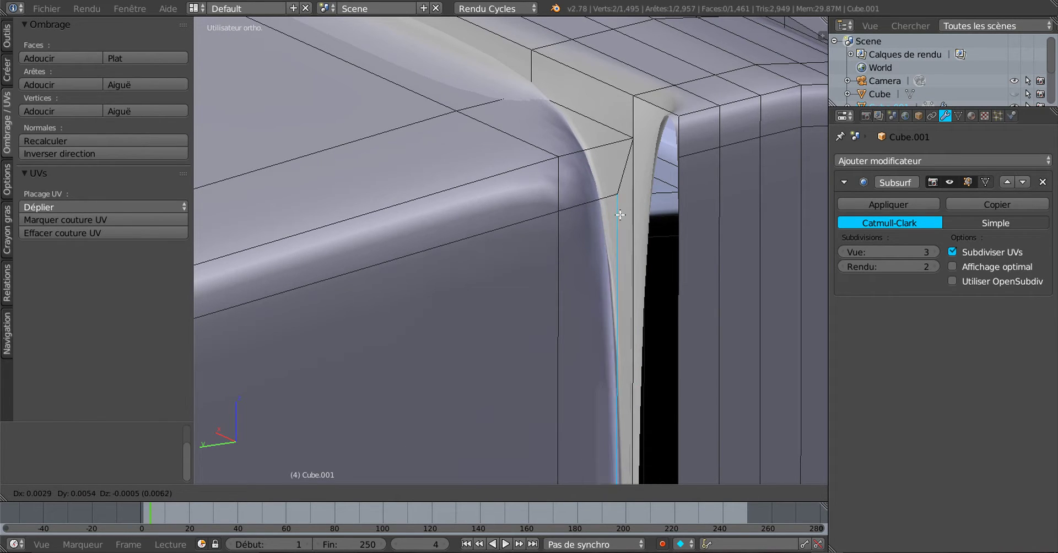
pyautogui.rightClick(620, 213)
# - Delete the long vertical corner edge beside the gap on the strap's opposite side
pyautogui.rightClick(638, 180)
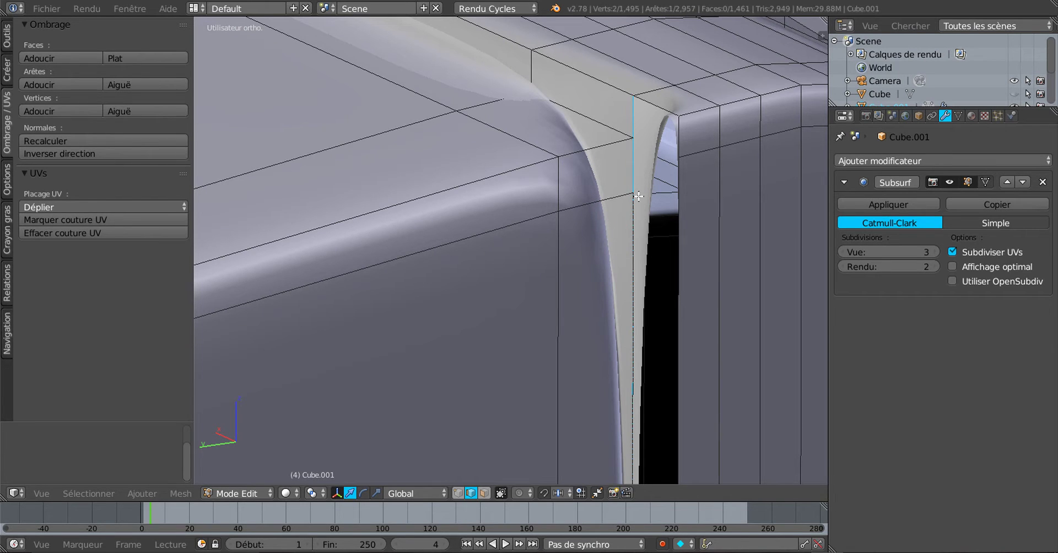
pyautogui.press('x')
pyautogui.click(638, 196)
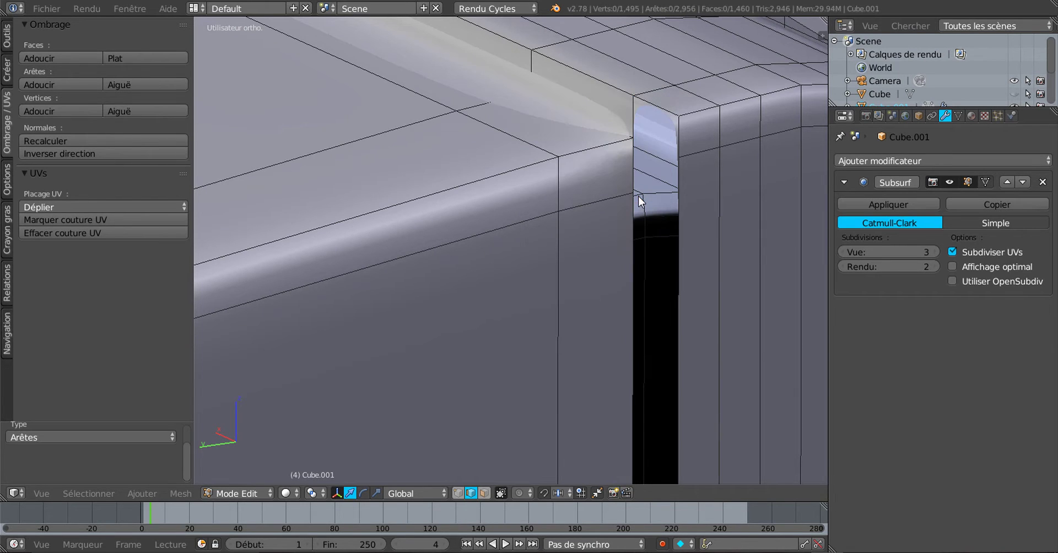
# - Fill a face between the short vertical lid-corner edge and the strap's upper front edge on this side
pyautogui.rightClick(632, 120)
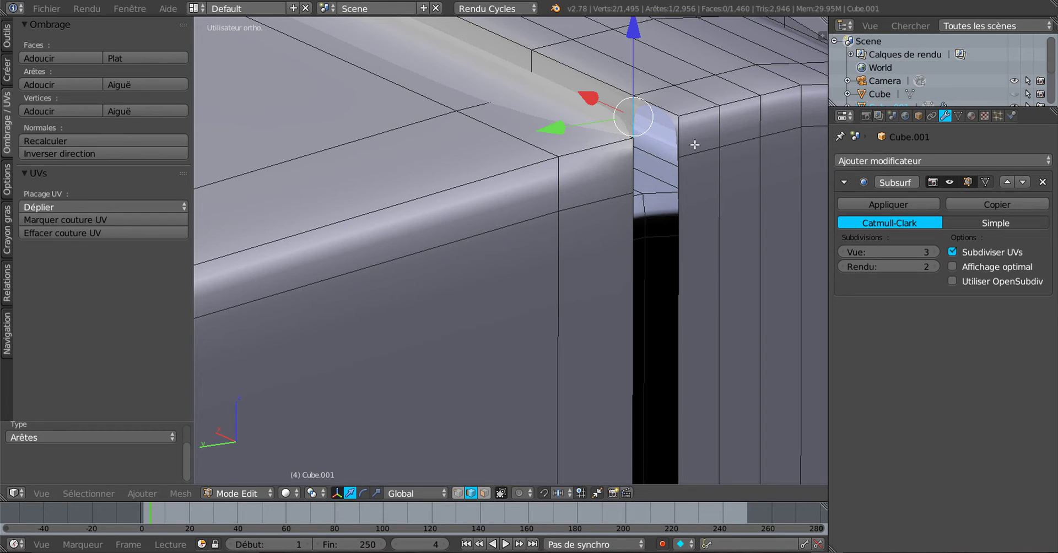
pyautogui.keyDown('shift'); pyautogui.rightClick(681, 138); pyautogui.keyUp('shift')
pyautogui.press('f')
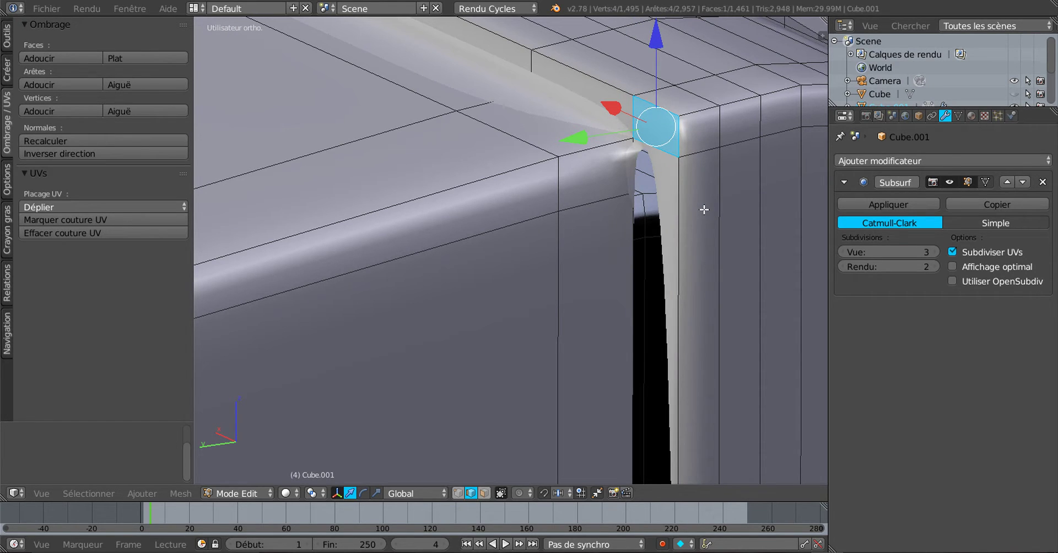
# - Add one edge loop across the strap's front just below the bend, level with the lid's lower rim edge
pyautogui.hotkey('ctrl', 'r')
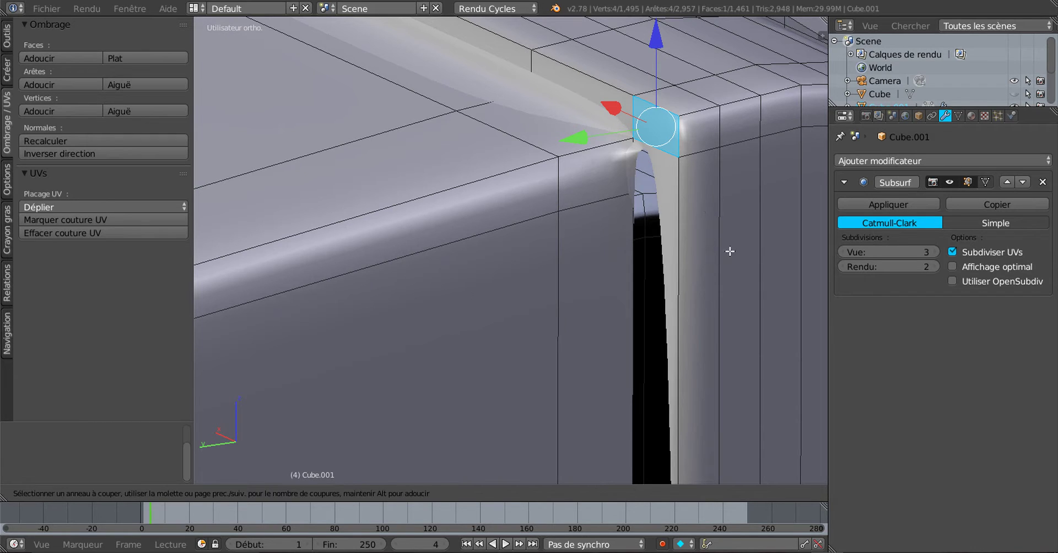
pyautogui.click(755, 247)
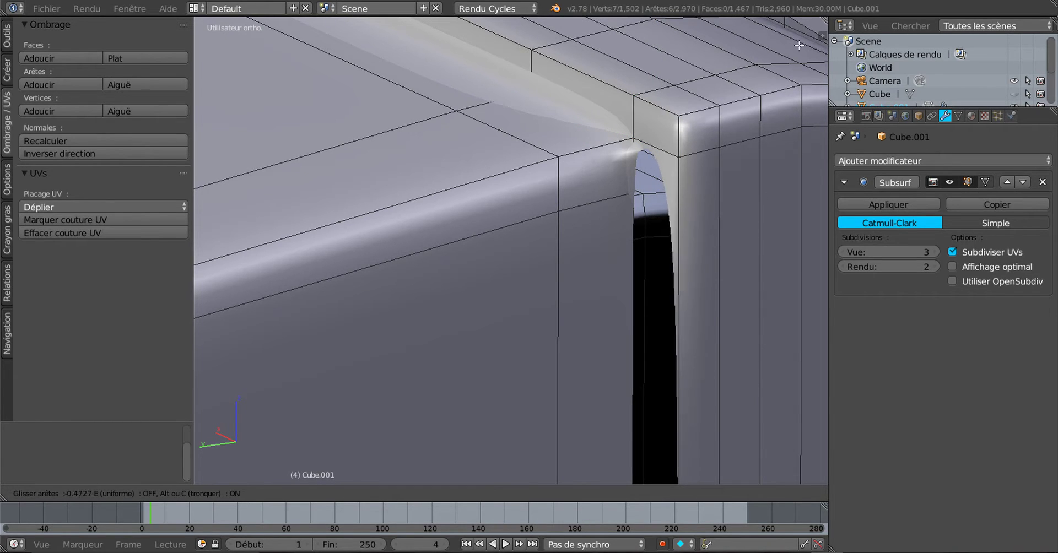
pyautogui.click(752, 258)
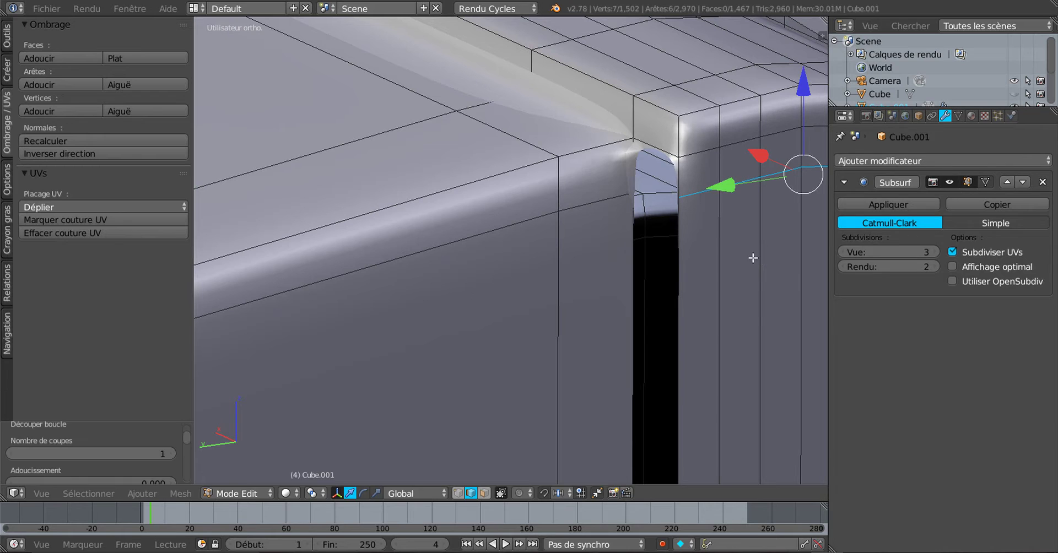
# - Set the Subsurf modifier's viewport subdivisions to 0
pyautogui.click(843, 253)
pyautogui.click(843, 253)
pyautogui.click(843, 253)
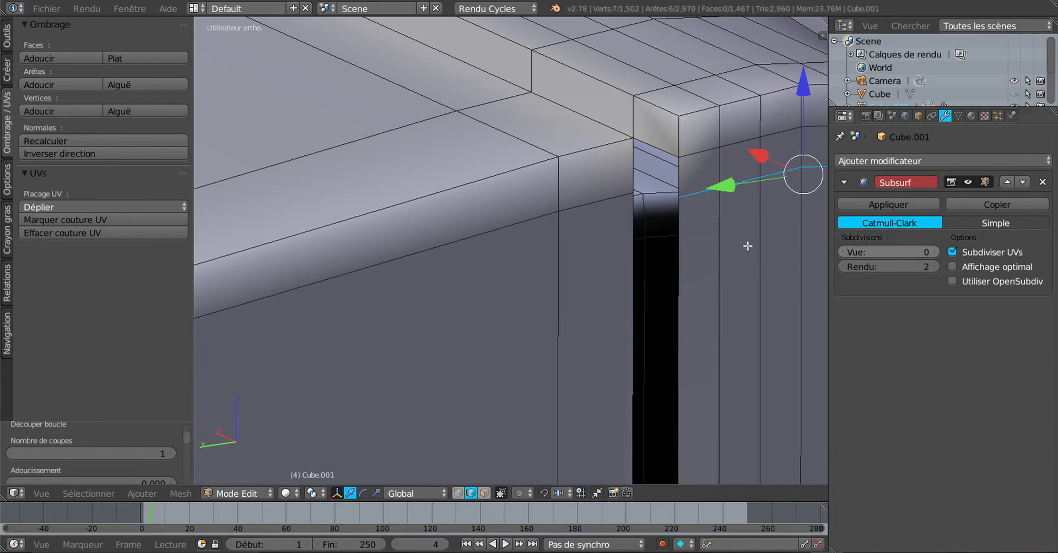
# - Fill a face between the short vertical lid and strap edges directly below the new corner face
pyautogui.rightClick(617, 158)
pyautogui.rightClick(642, 172)
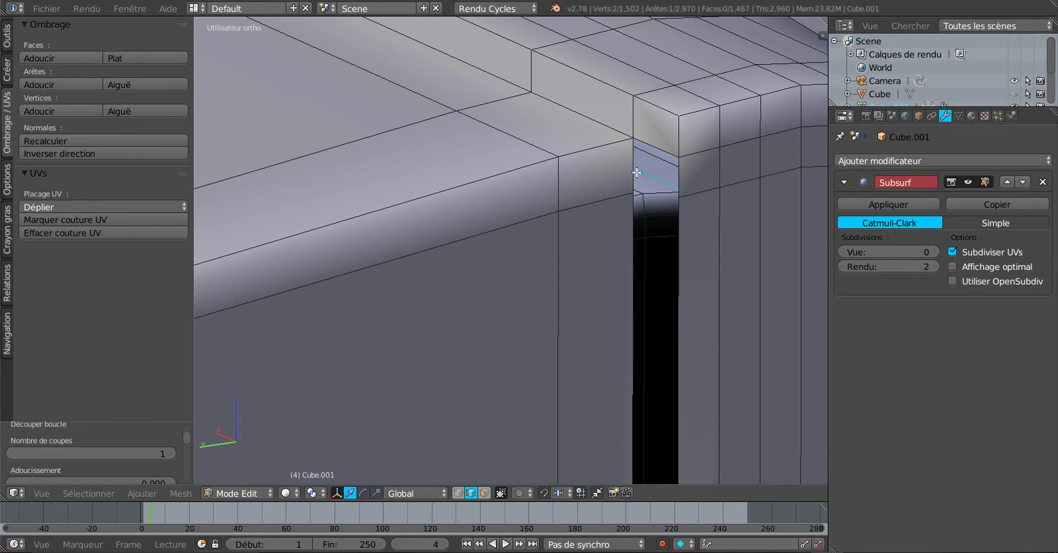
pyautogui.rightClick(635, 171)
pyautogui.keyDown('shift'); pyautogui.rightClick(678, 174); pyautogui.keyUp('shift')
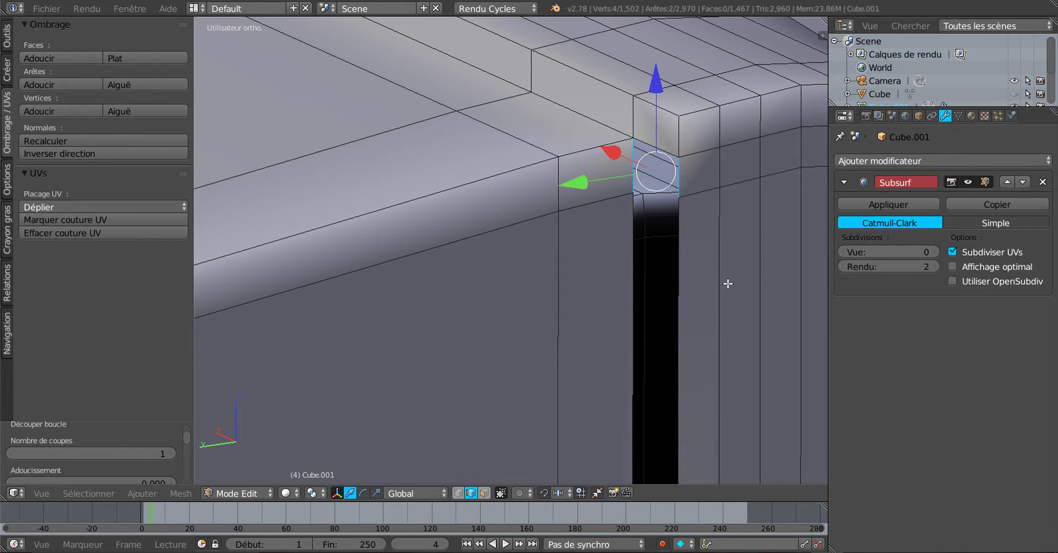
pyautogui.press('f')
# - On the strap's other side, fill the gap below the corner face between the short vertical lid and strap edges
pyautogui.scroll(-3, 725, 312)
pyautogui.scroll(6, 633, 349)
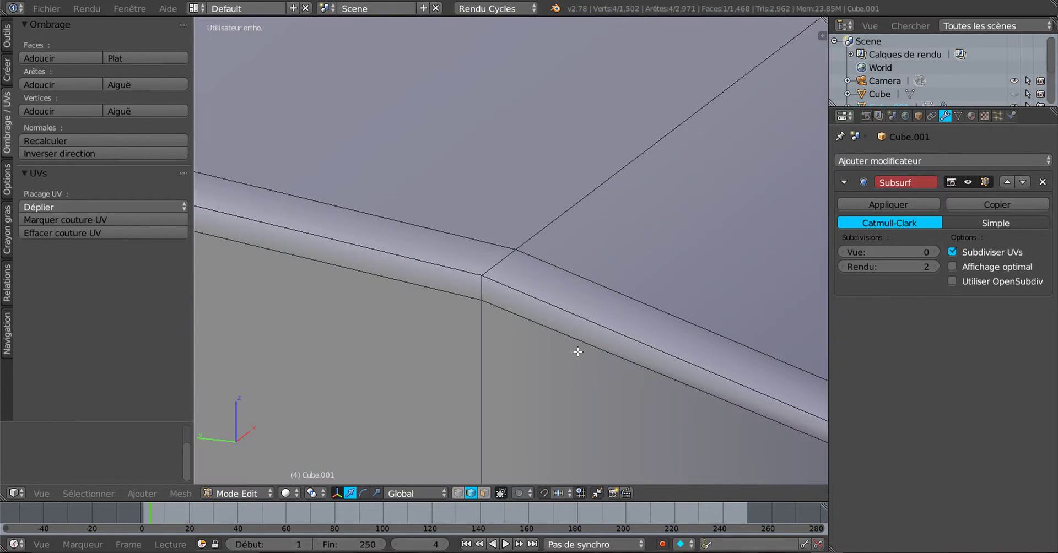
pyautogui.moveTo(577, 351)
pyautogui.mouseDown(button='middle')
pyautogui.moveTo(648, 344)
pyautogui.moveTo(577, 359)
pyautogui.mouseUp(button='middle')
pyautogui.scroll(1, 582, 351)
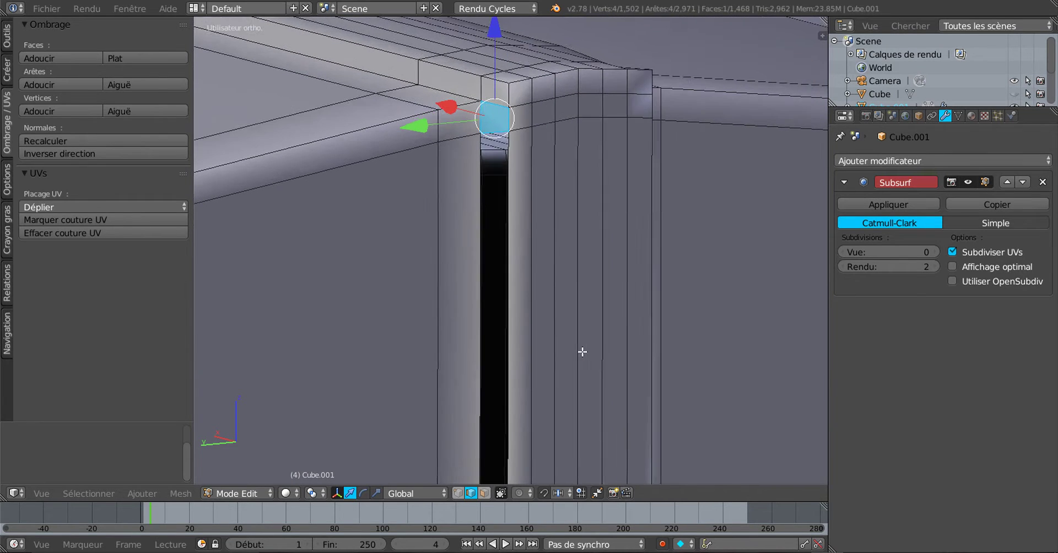
pyautogui.scroll(1, 582, 351)
pyautogui.moveTo(632, 296); pyautogui.dragTo(302, 303, button='middle')
pyautogui.scroll(-4, 487, 274)
pyautogui.keyDown('shift'); pyautogui.moveTo(543, 281); pyautogui.dragTo(736, 312, button='middle'); pyautogui.keyUp('shift')
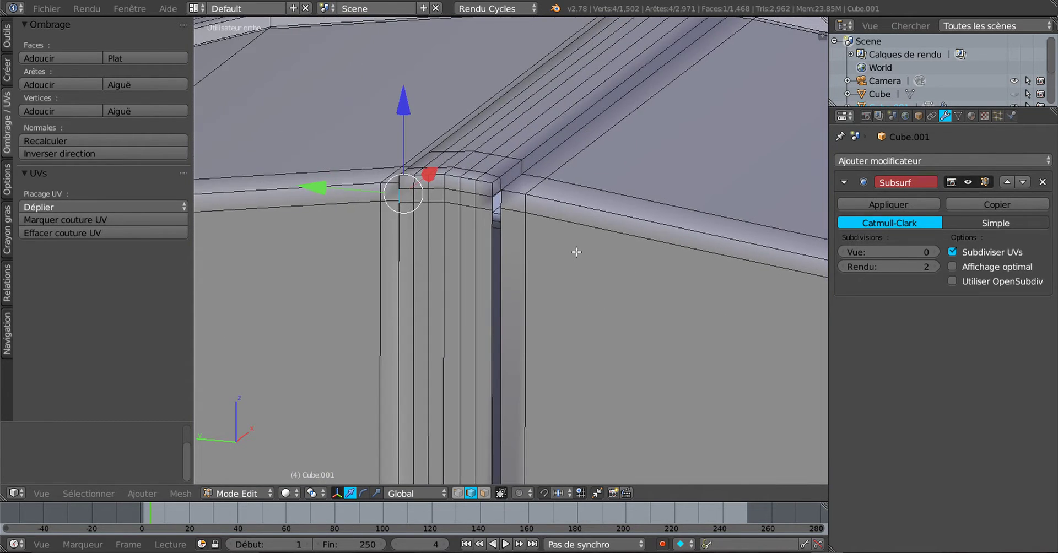
pyautogui.scroll(6, 577, 252)
pyautogui.moveTo(574, 220); pyautogui.dragTo(522, 296, button='middle')
pyautogui.rightClick(506, 264)
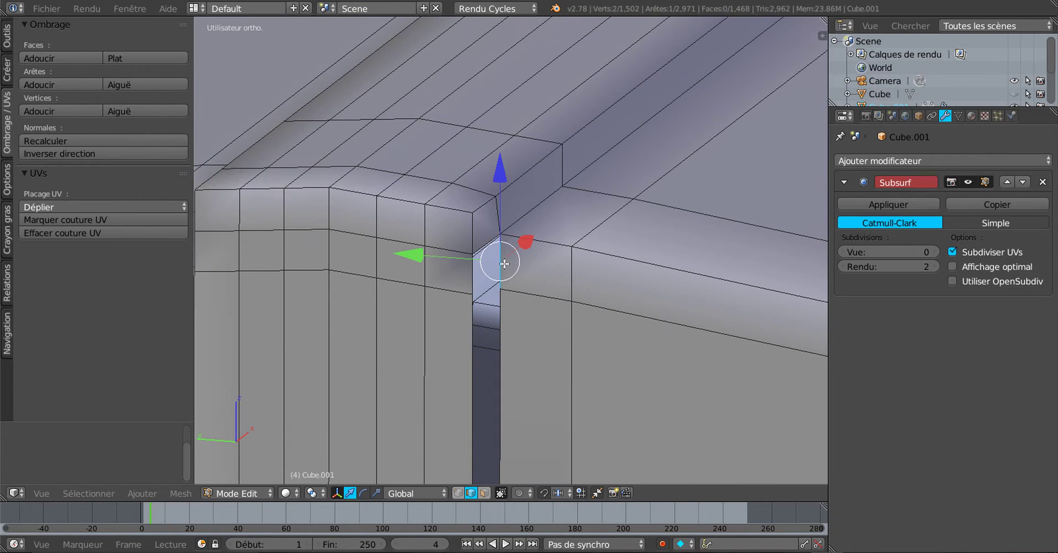
pyautogui.keyDown('shift'); pyautogui.rightClick(466, 279); pyautogui.keyUp('shift')
pyautogui.press('f')
# - Fill the remaining tall gap below it with a face between the long vertical lid and strap edges
pyautogui.rightClick(502, 331)
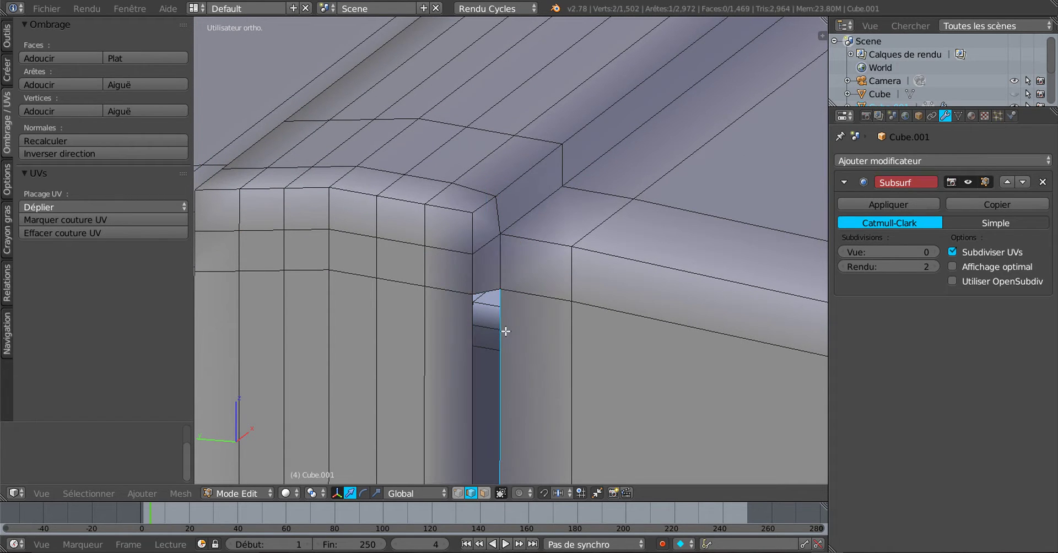
pyautogui.keyDown('shift'); pyautogui.rightClick(473, 353); pyautogui.keyUp('shift')
pyautogui.press('f')
pyautogui.moveTo(491, 432); pyautogui.dragTo(532, 353, button='middle')
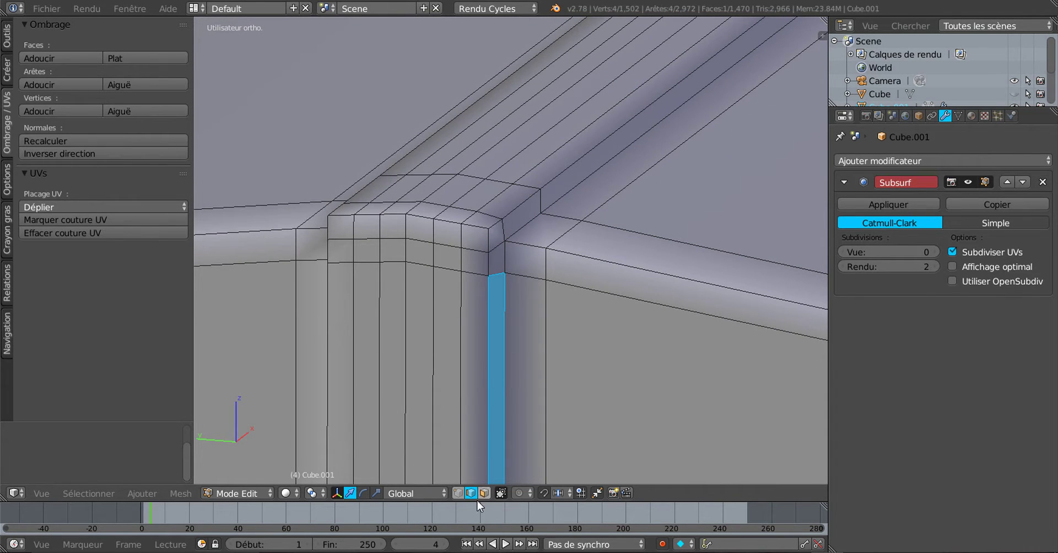
pyautogui.click(458, 492)
pyautogui.rightClick(505, 267)
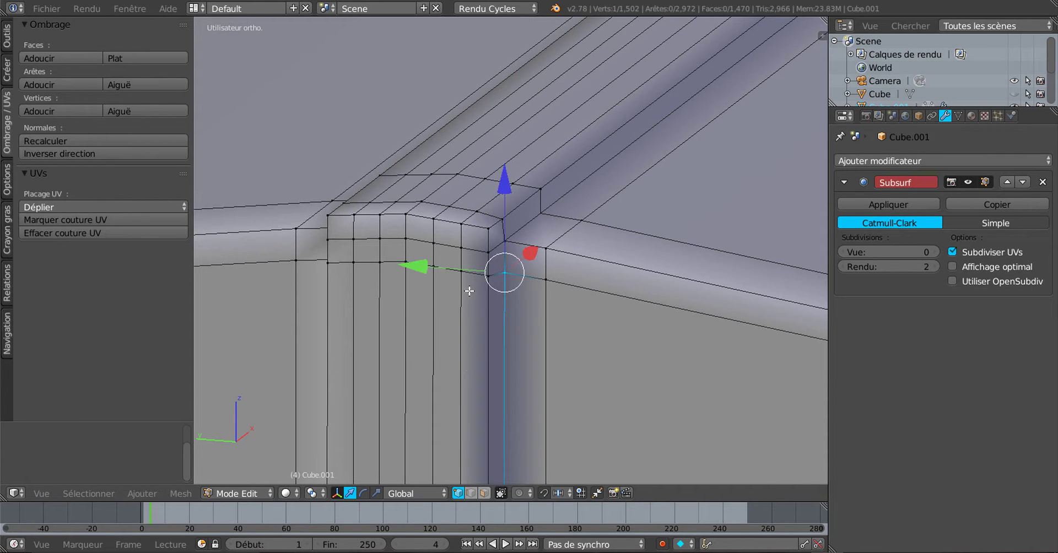
pyautogui.moveTo(436, 272); pyautogui.dragTo(495, 325, button='middle')
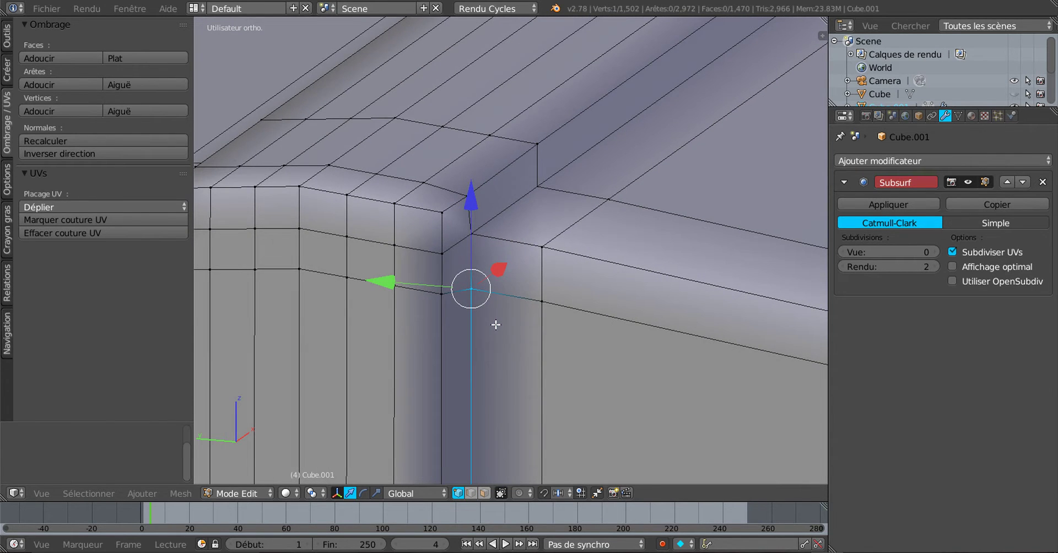
# - Fill the remaining tall gap on the strap's opposite side with a face between the long vertical lid and strap edges
pyautogui.scroll(-7, 530, 332)
pyautogui.moveTo(600, 352)
pyautogui.mouseDown(button='middle')
pyautogui.moveTo(623, 350)
pyautogui.moveTo(597, 345)
pyautogui.mouseUp(button='middle')
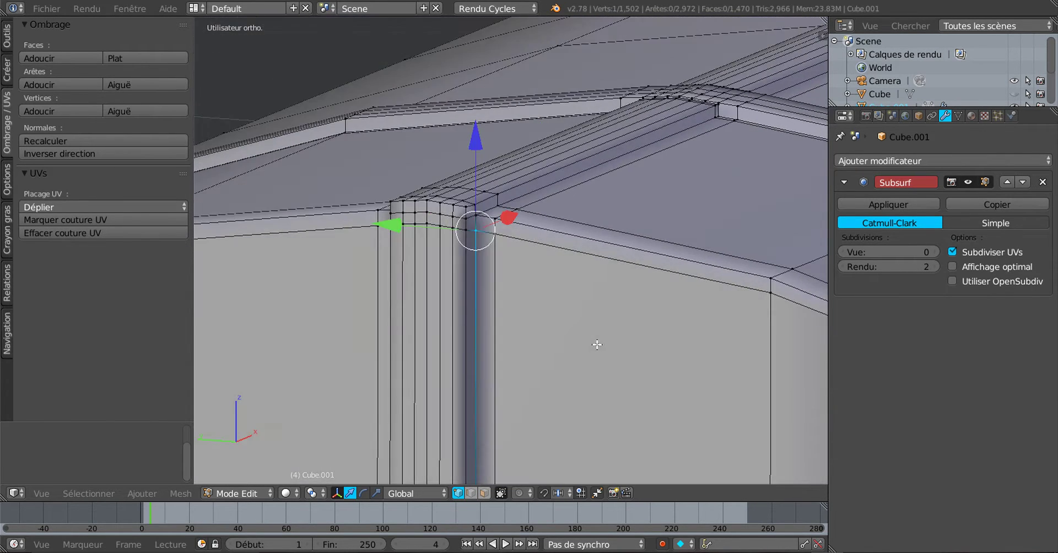
pyautogui.moveTo(492, 354); pyautogui.dragTo(513, 387, button='middle')
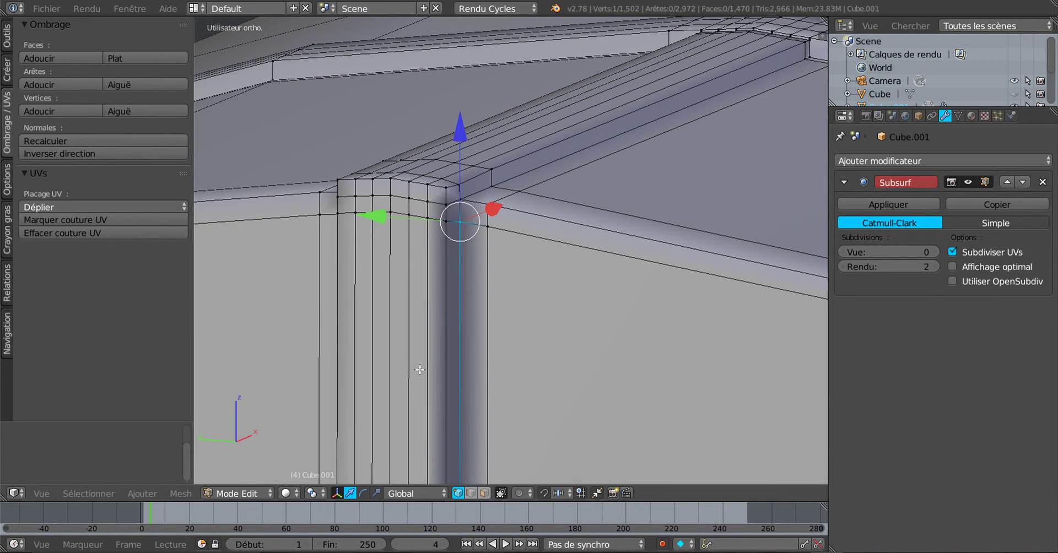
pyautogui.moveTo(418, 369); pyautogui.dragTo(616, 359, button='middle')
pyautogui.scroll(4, 623, 338)
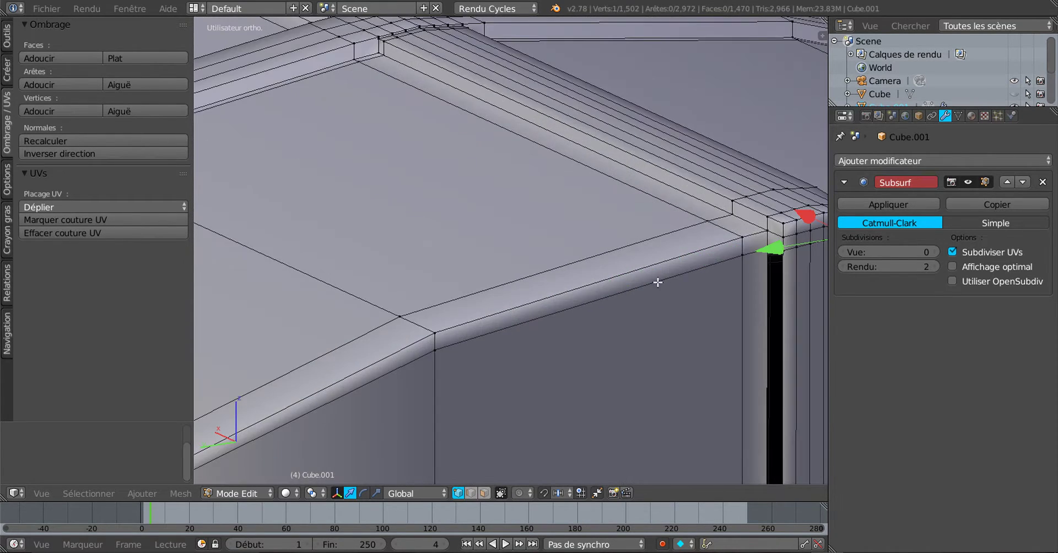
pyautogui.keyDown('shift'); pyautogui.moveTo(659, 281); pyautogui.dragTo(424, 253, button='middle'); pyautogui.keyUp('shift')
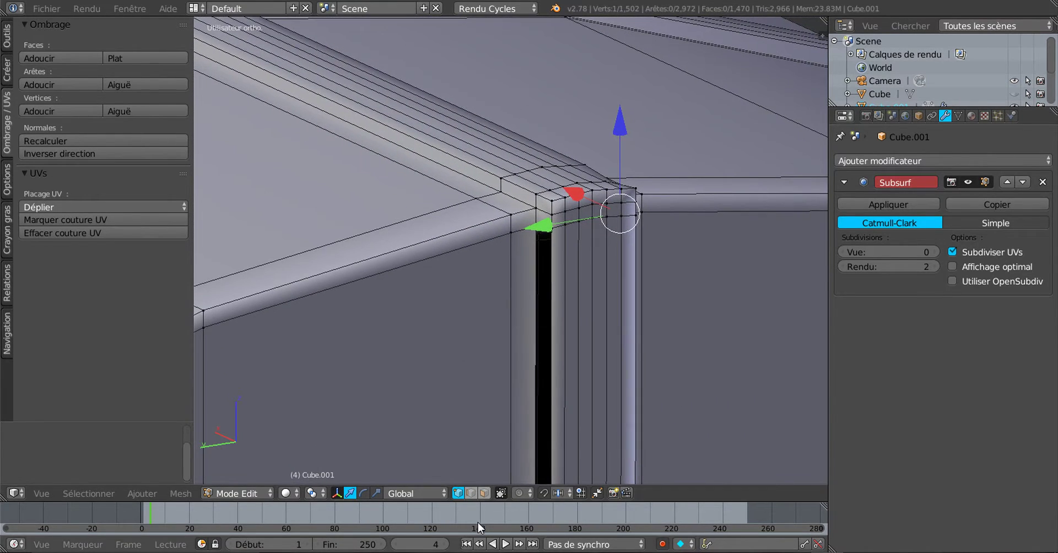
pyautogui.rightClick(531, 301)
pyautogui.keyDown('shift'); pyautogui.rightClick(551, 295); pyautogui.keyUp('shift')
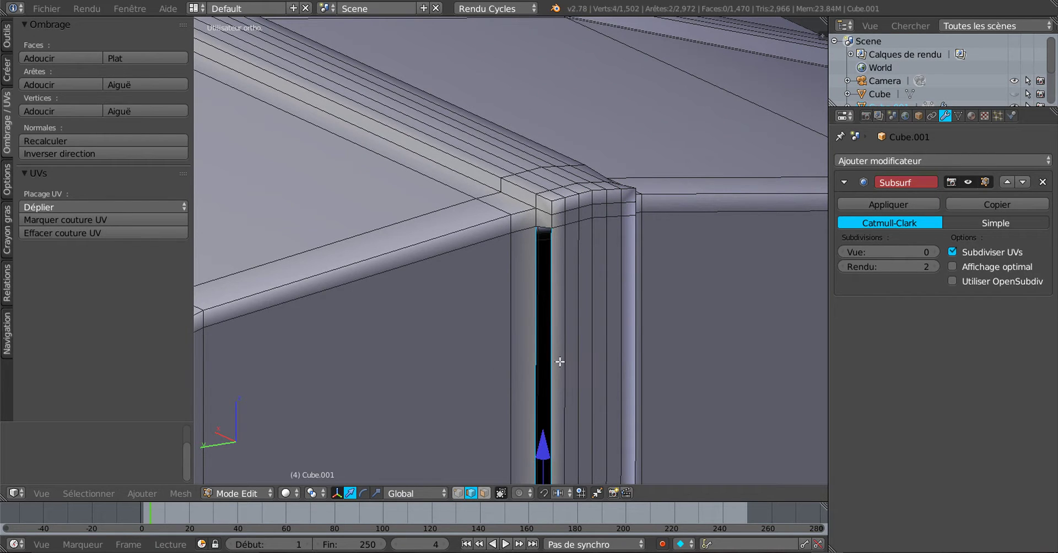
pyautogui.press('f')
# - Inspect the closed strap end down to its base, comparing its shading in Object and Edit modes around the upper corner
pyautogui.scroll(-4, 560, 367)
pyautogui.keyDown('shift'); pyautogui.moveTo(558, 373); pyautogui.dragTo(575, 135, button='middle'); pyautogui.keyUp('shift')
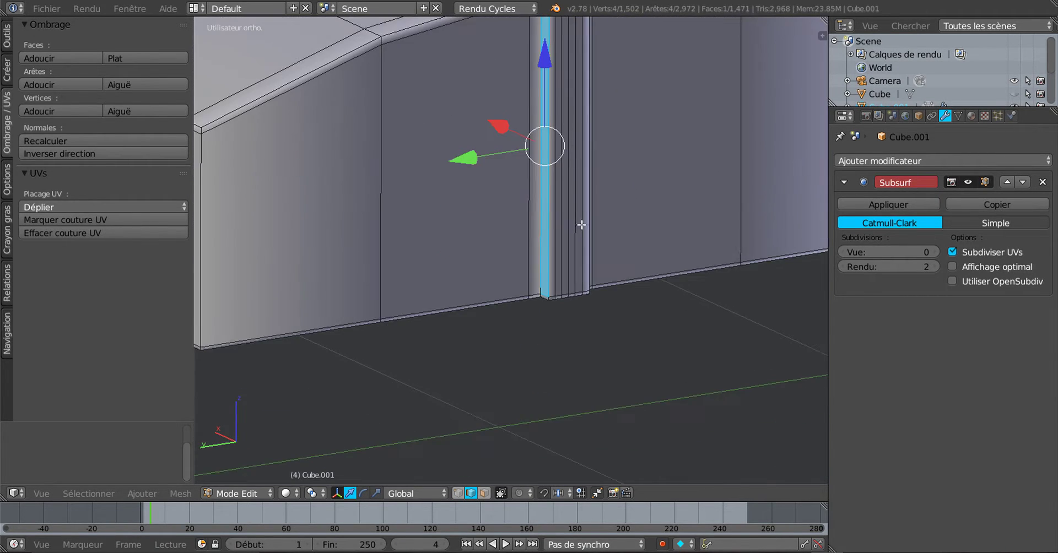
pyautogui.scroll(5, 583, 227)
pyautogui.scroll(-4, 584, 229)
pyautogui.moveTo(591, 232); pyautogui.dragTo(495, 325, button='middle')
pyautogui.press('Tab')
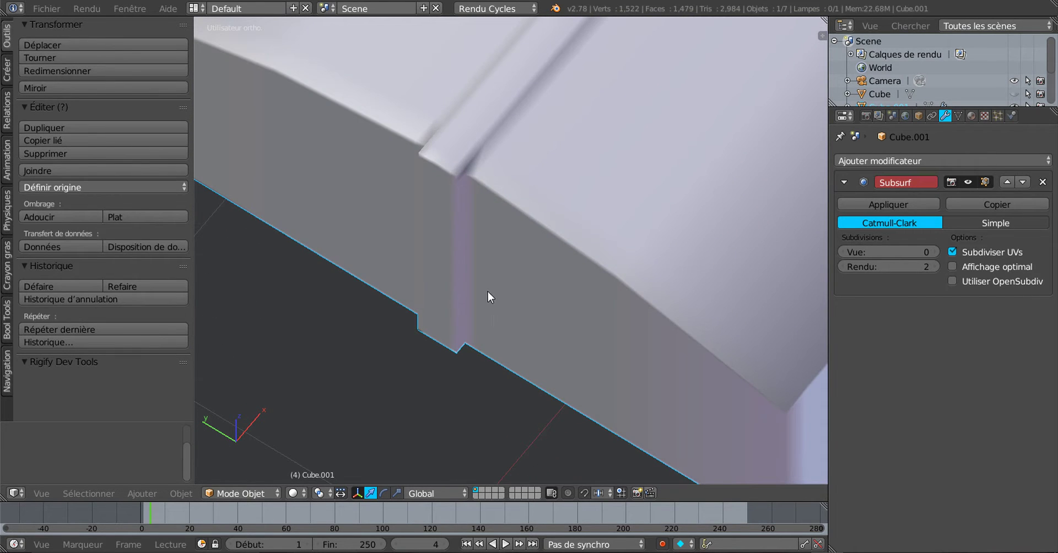
pyautogui.press('Tab')
pyautogui.scroll(-2, 521, 282)
pyautogui.moveTo(521, 282); pyautogui.dragTo(468, 325, button='middle')
pyautogui.scroll(4, 466, 358)
pyautogui.press('Tab')
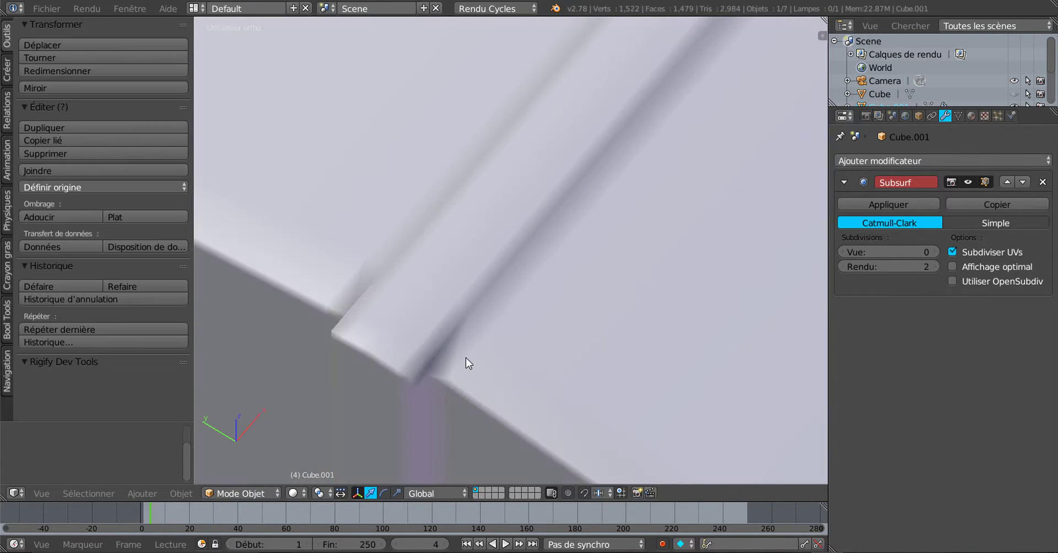
pyautogui.press('Tab')
pyautogui.moveTo(466, 375); pyautogui.dragTo(466, 365, button='middle')
pyautogui.scroll(3, 454, 324)
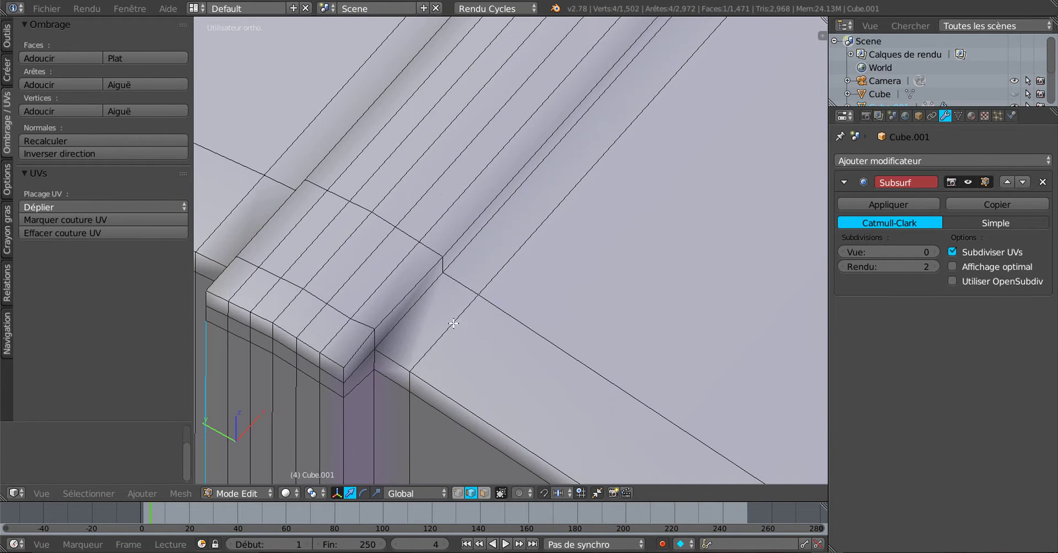
pyautogui.keyDown('shift'); pyautogui.moveTo(483, 326); pyautogui.dragTo(554, 309, button='middle'); pyautogui.keyUp('shift')
pyautogui.scroll(-1, 518, 345)
pyautogui.scroll(3, 505, 354)
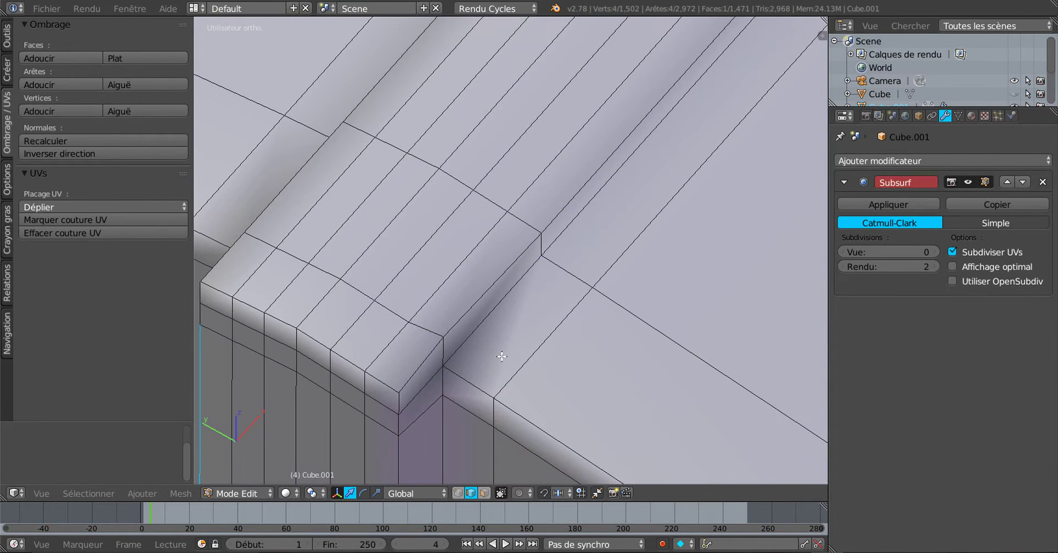
pyautogui.rightClick(499, 339)
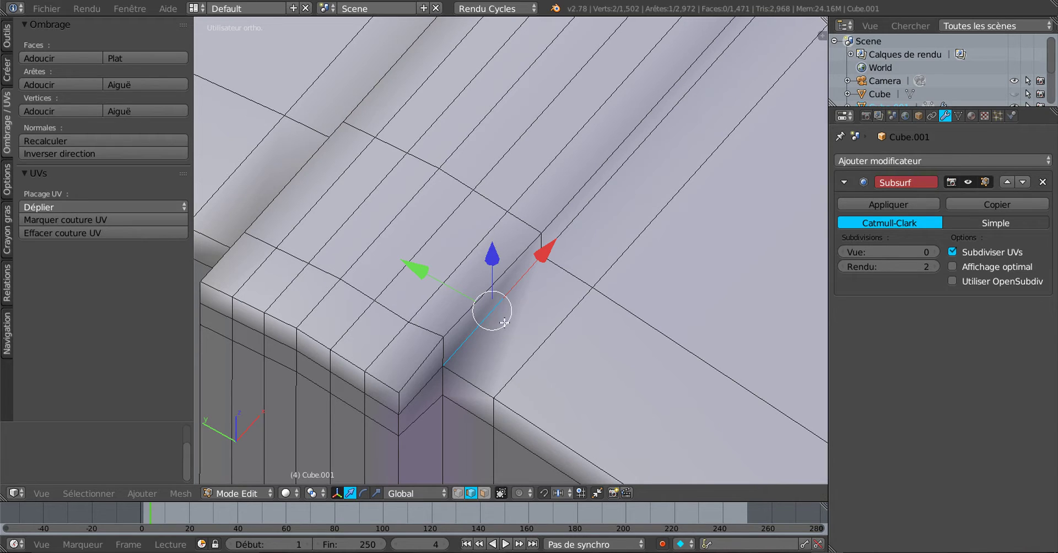
pyautogui.press('g')
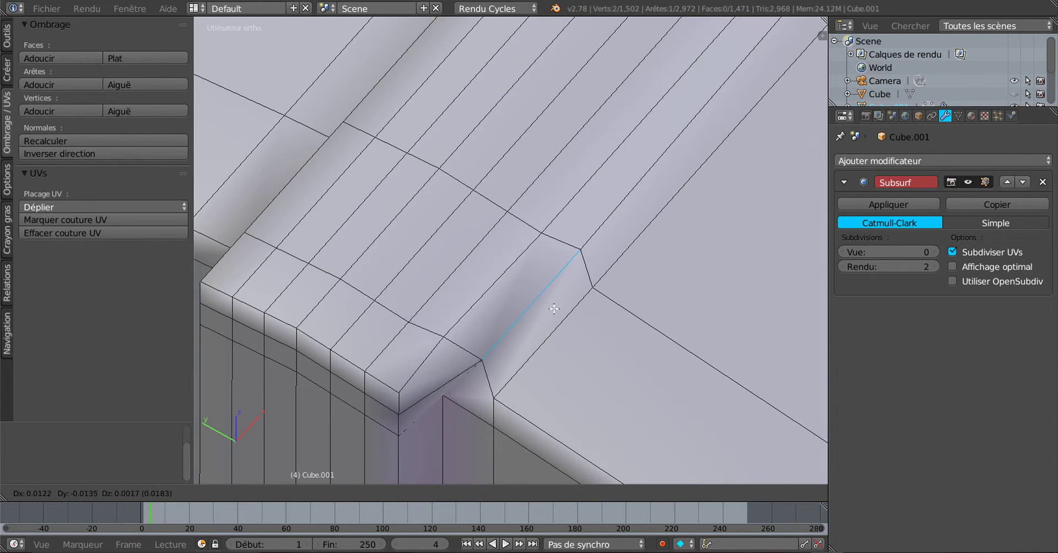
pyautogui.rightClick(553, 307)
pyautogui.scroll(-2, 529, 349)
pyautogui.moveTo(529, 349); pyautogui.dragTo(540, 408, button='middle')
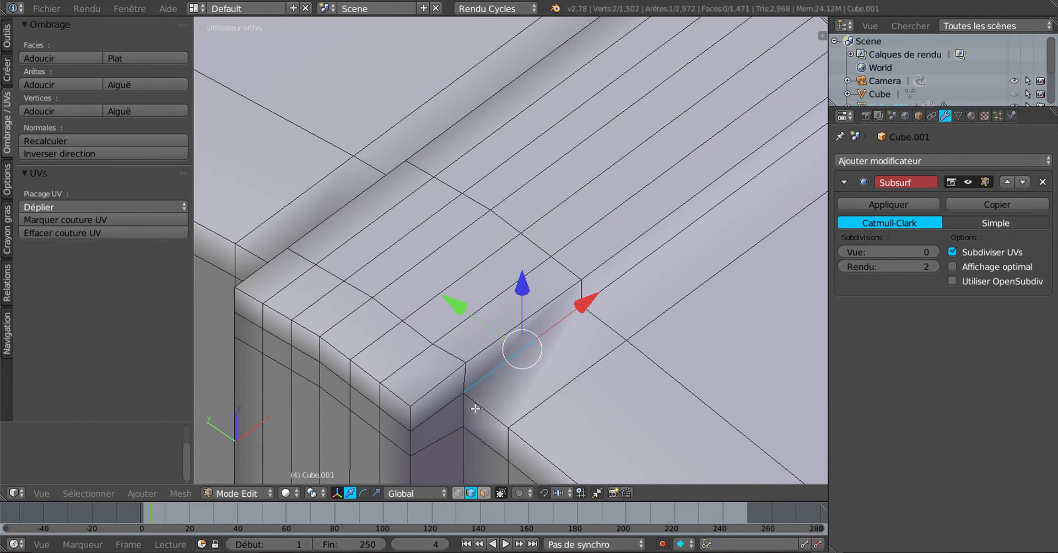
# - Move the seven vertices along the lower horizontal row of the strap's end face by -0.005 on Z
pyautogui.moveTo(474, 409); pyautogui.dragTo(483, 374, button='middle')
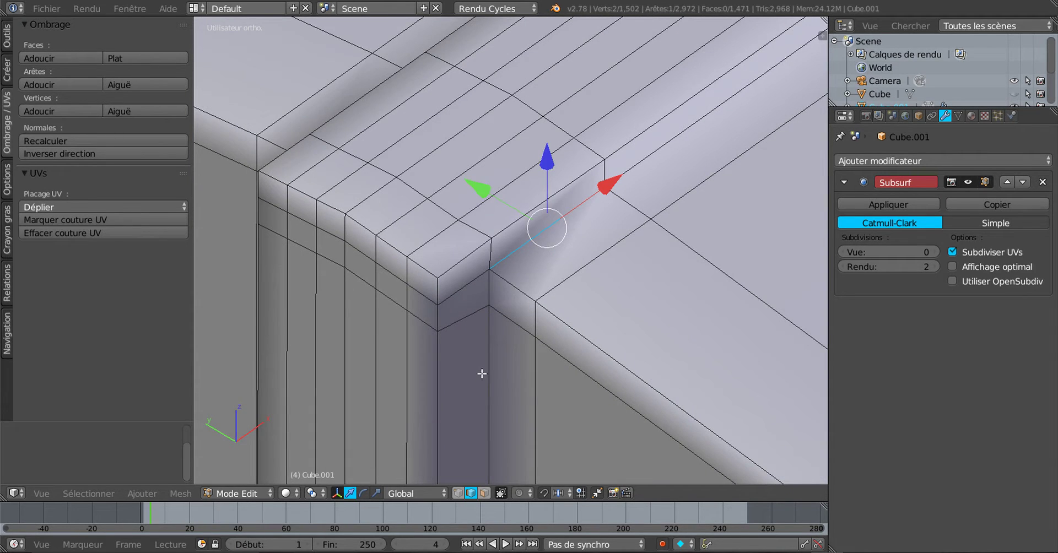
pyautogui.rightClick(489, 270)
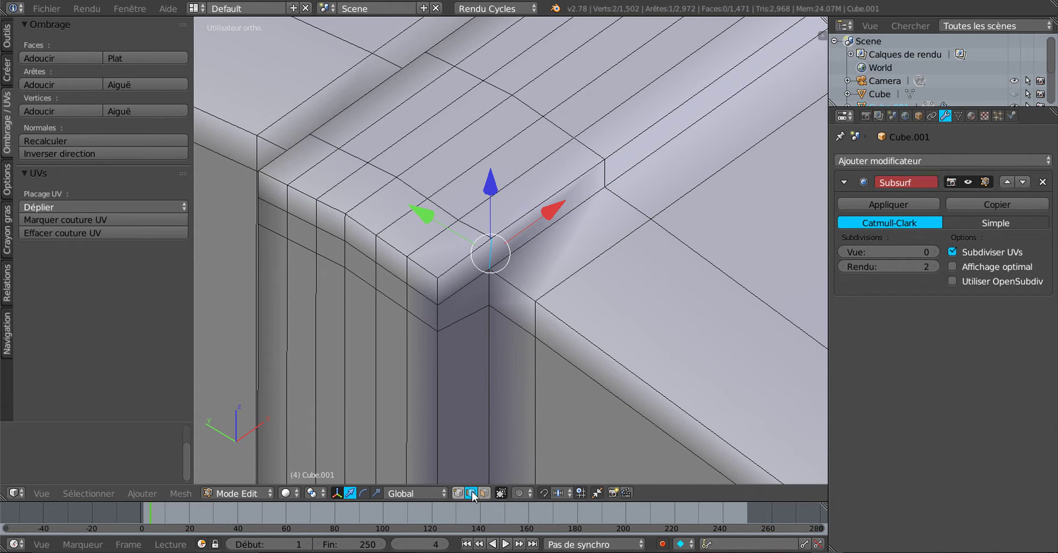
pyautogui.click(461, 492)
pyautogui.rightClick(446, 329)
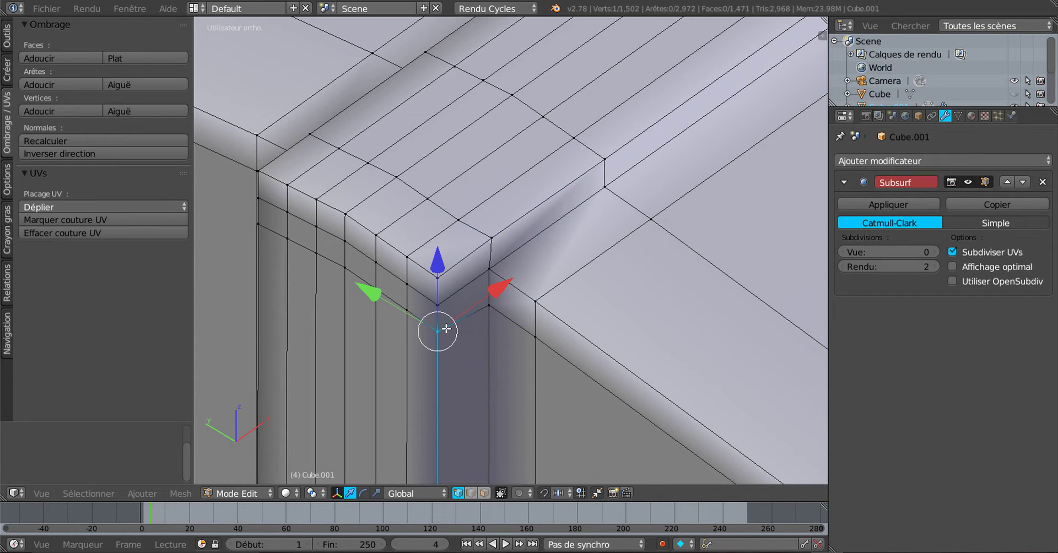
pyautogui.scroll(-1, 389, 388)
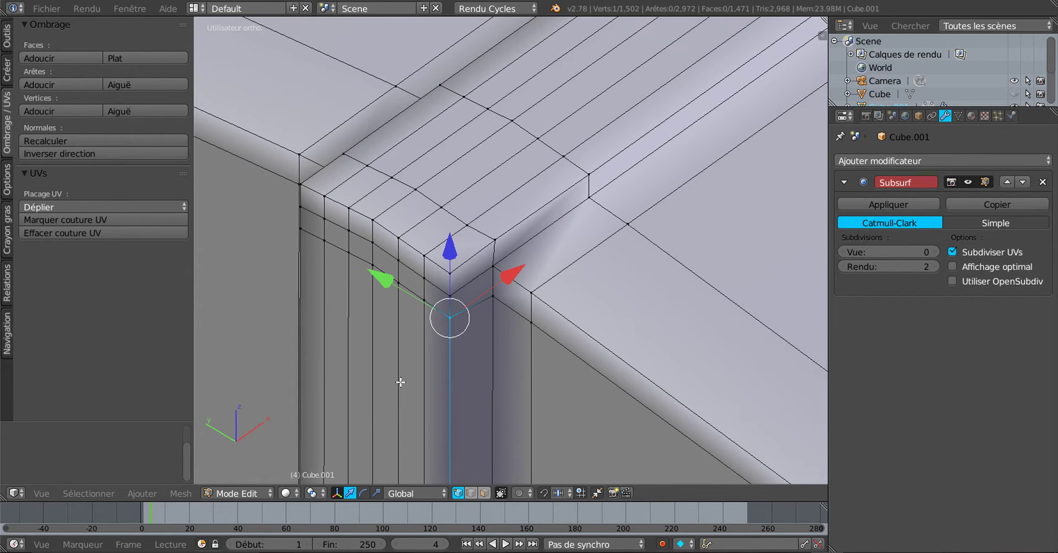
pyautogui.keyDown('shift'); pyautogui.rightClick(313, 242); pyautogui.keyUp('shift')
pyautogui.keyDown('shift'); pyautogui.rightClick(324, 241); pyautogui.keyUp('shift')
pyautogui.keyDown('shift'); pyautogui.rightClick(348, 253); pyautogui.keyUp('shift')
pyautogui.keyDown('shift'); pyautogui.rightClick(373, 265); pyautogui.keyUp('shift')
pyautogui.keyDown('shift'); pyautogui.rightClick(398, 282); pyautogui.keyUp('shift')
pyautogui.keyDown('shift'); pyautogui.rightClick(423, 300); pyautogui.keyUp('shift')
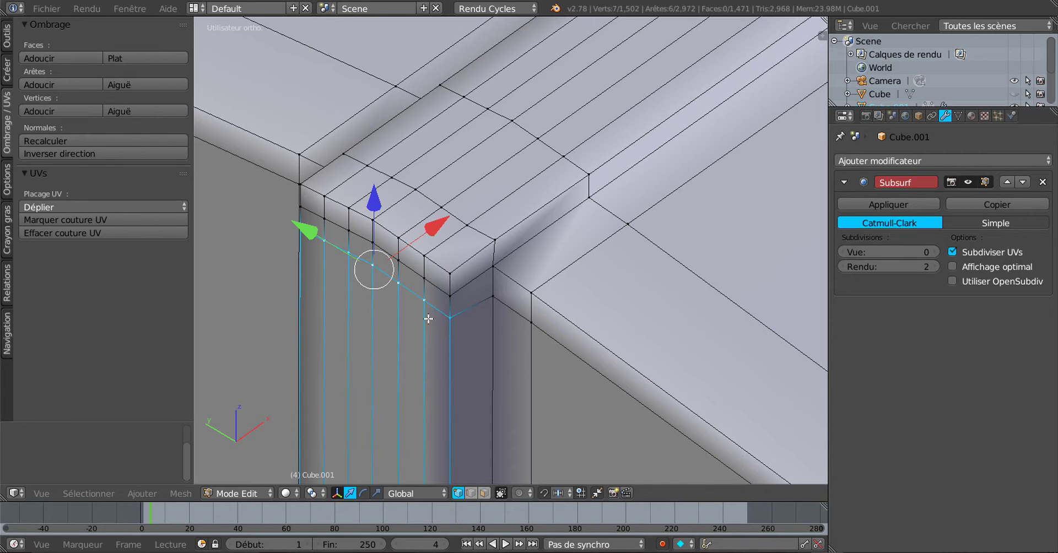
pyautogui.moveTo(374, 200); pyautogui.dragTo(377, 207)
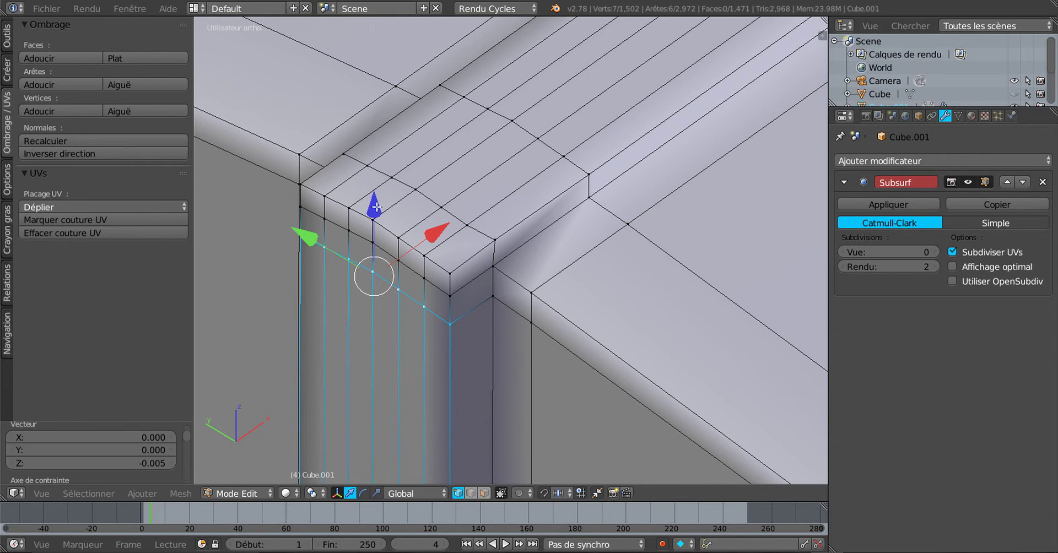
pyautogui.moveTo(521, 331); pyautogui.dragTo(307, 363, button='middle')
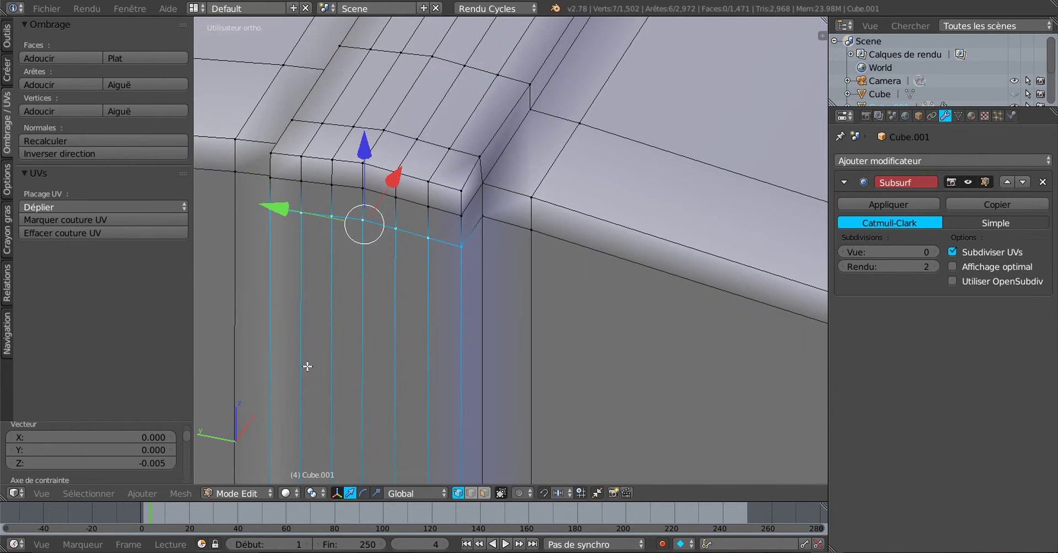
pyautogui.scroll(2, 408, 288)
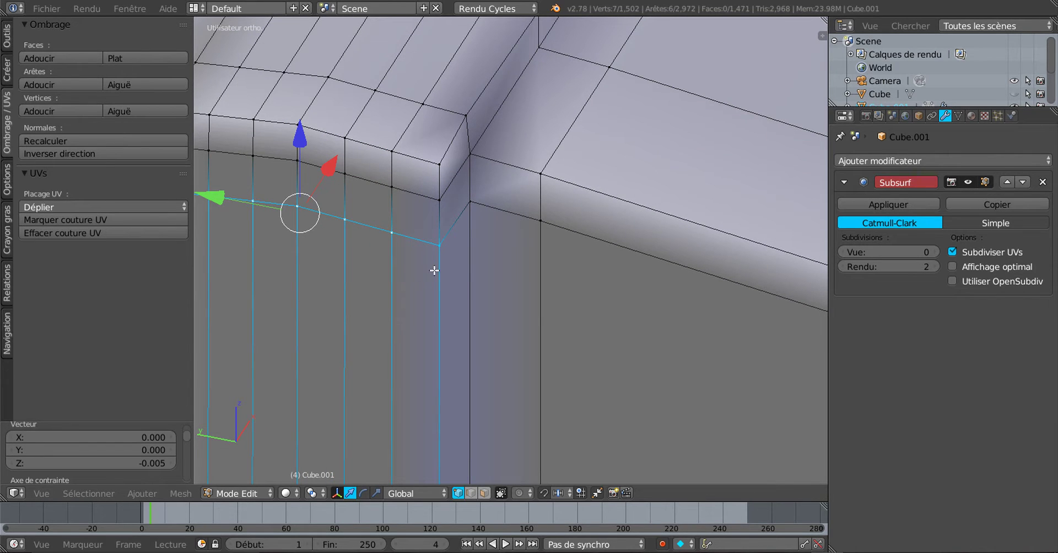
pyautogui.scroll(-2, 475, 124)
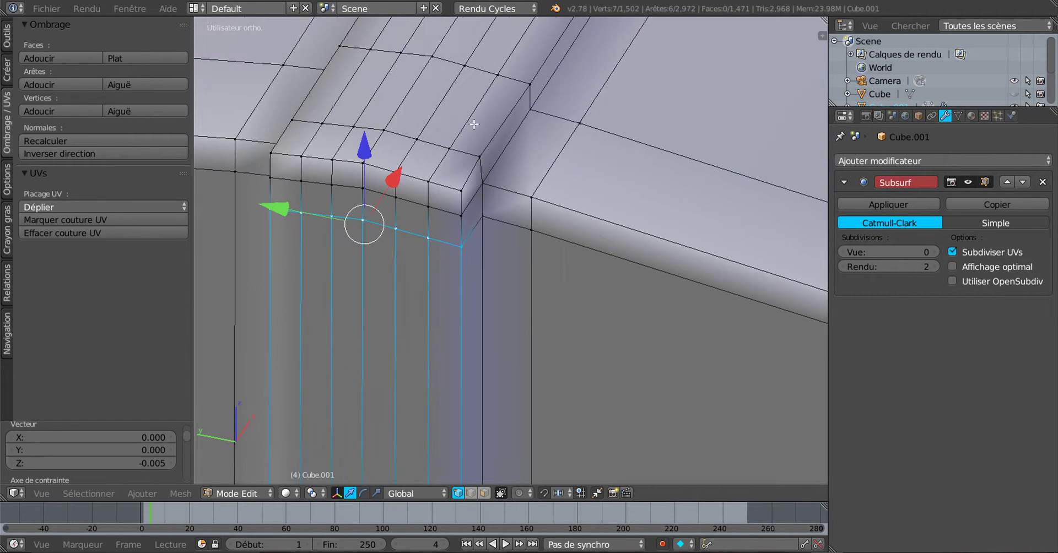
pyautogui.moveTo(567, 236); pyautogui.dragTo(519, 232, button='middle')
pyautogui.keyDown('shift'); pyautogui.moveTo(343, 180); pyautogui.dragTo(568, 277, button='middle'); pyautogui.keyUp('shift')
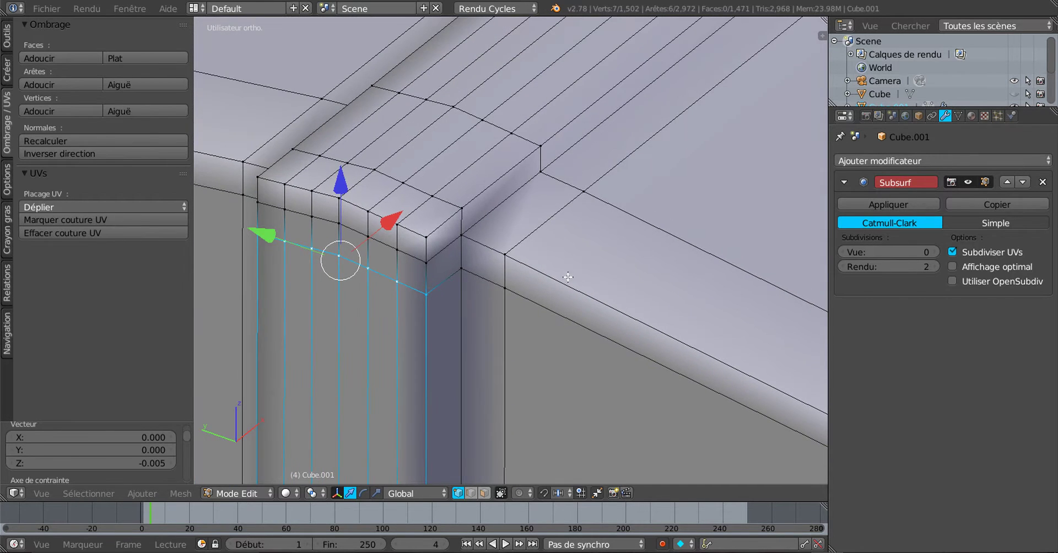
pyautogui.rightClick(514, 252)
pyautogui.rightClick(583, 191)
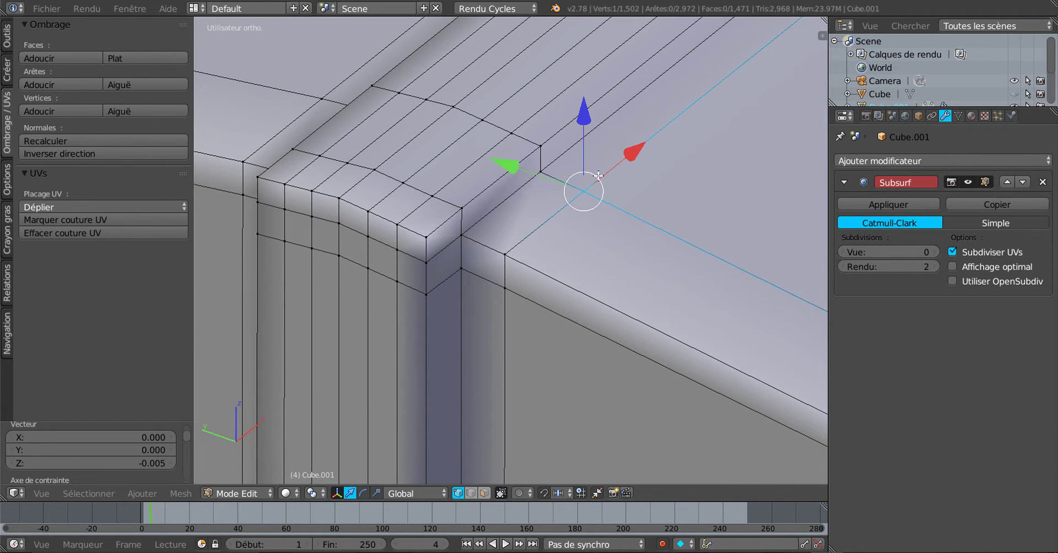
pyautogui.rightClick(540, 172)
pyautogui.press('g')
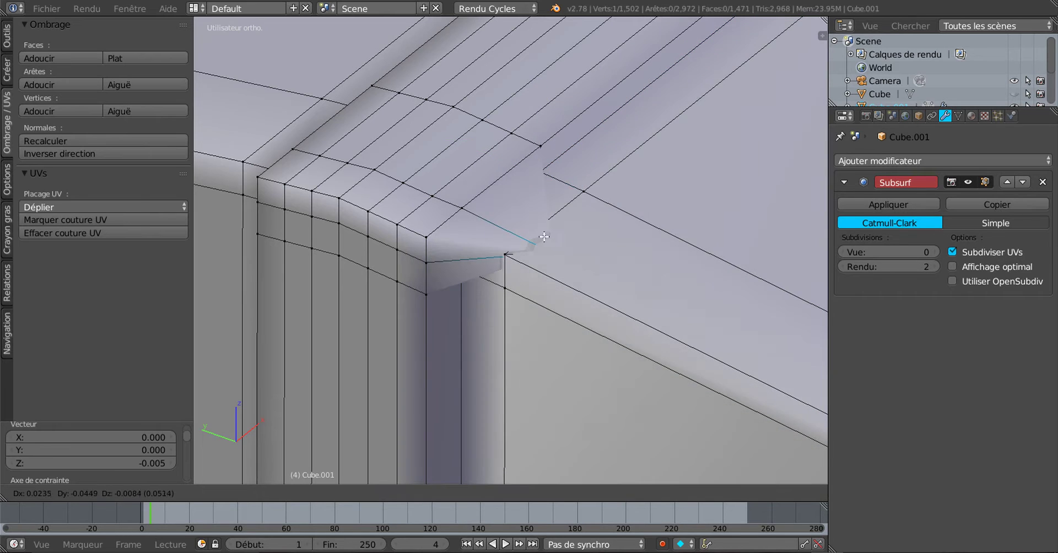
pyautogui.click(490, 223)
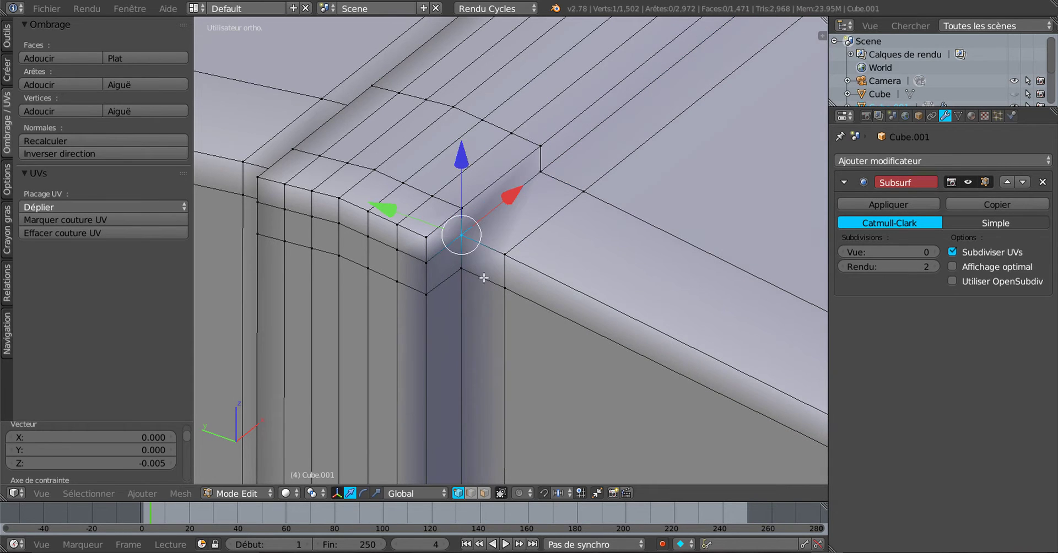
# - Examine the mesh around this strap corner and the matching strap end on the opposite side of the lid
pyautogui.scroll(-3, 484, 284)
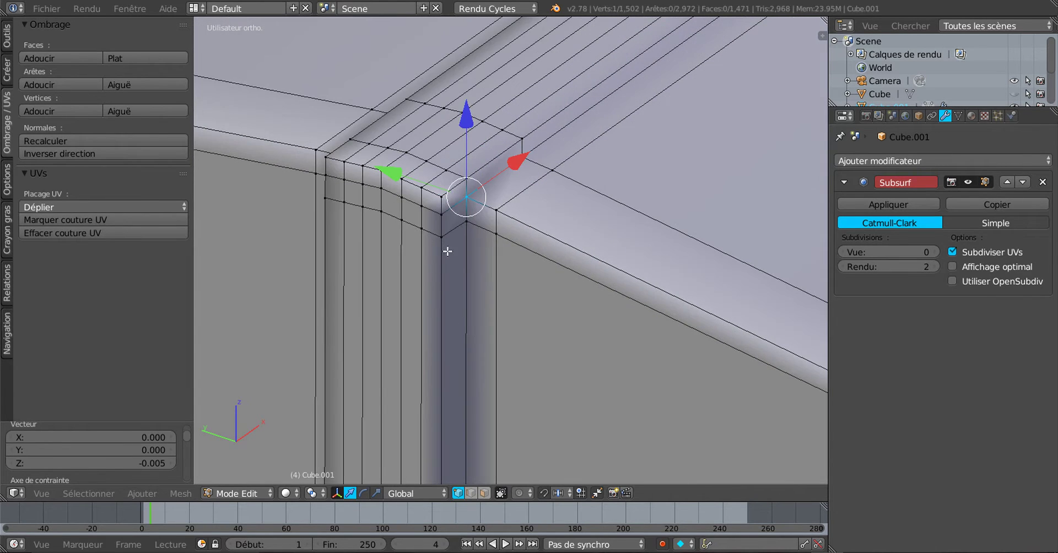
pyautogui.keyDown('shift'); pyautogui.moveTo(447, 252); pyautogui.dragTo(552, 361, button='middle'); pyautogui.keyUp('shift')
pyautogui.scroll(2, 526, 305)
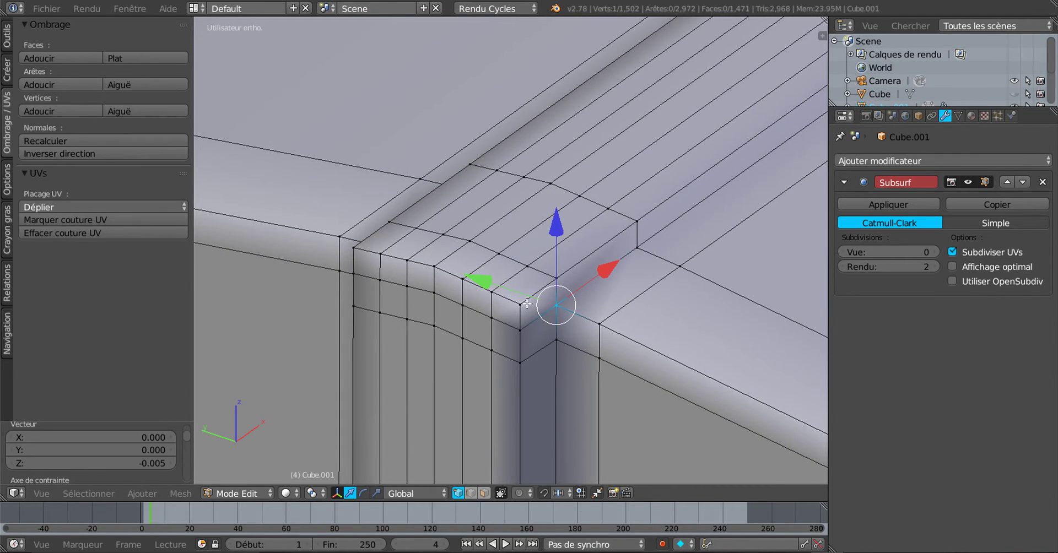
pyautogui.moveTo(527, 303); pyautogui.dragTo(508, 304, button='middle')
pyautogui.scroll(-12, 508, 305)
pyautogui.moveTo(634, 301); pyautogui.dragTo(640, 333, button='middle')
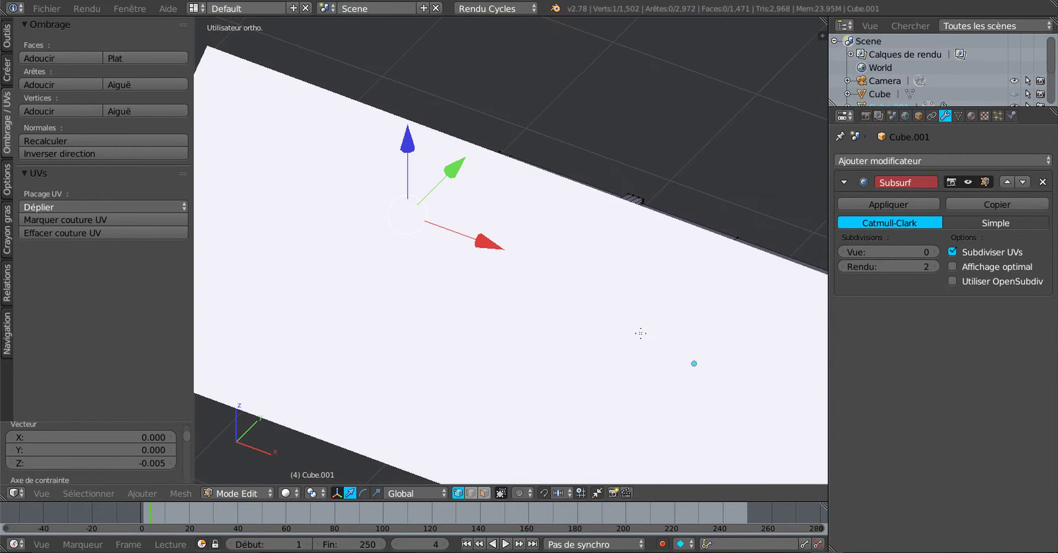
pyautogui.scroll(-7, 641, 332)
pyautogui.scroll(9, 677, 277)
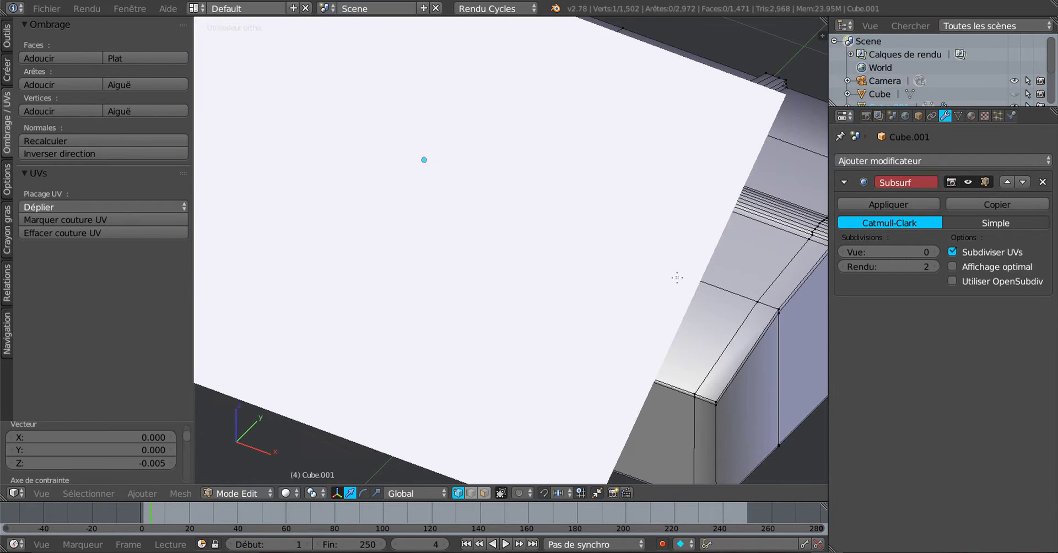
pyautogui.keyDown('shift'); pyautogui.moveTo(677, 277); pyautogui.dragTo(322, 244, button='middle'); pyautogui.keyUp('shift')
pyautogui.scroll(5, 496, 214)
pyautogui.keyDown('shift'); pyautogui.moveTo(454, 189); pyautogui.dragTo(529, 311, button='middle'); pyautogui.keyUp('shift')
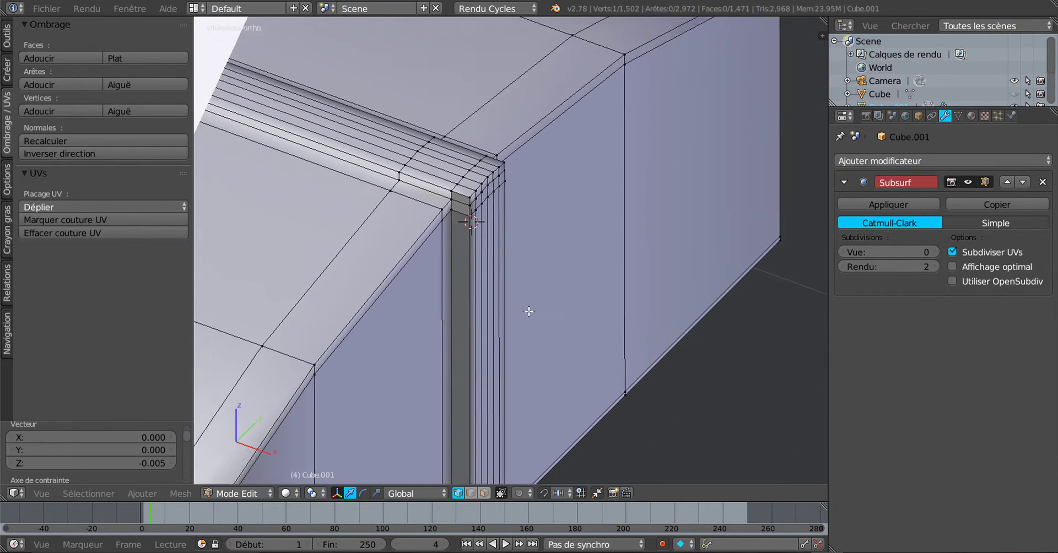
pyautogui.scroll(5, 529, 312)
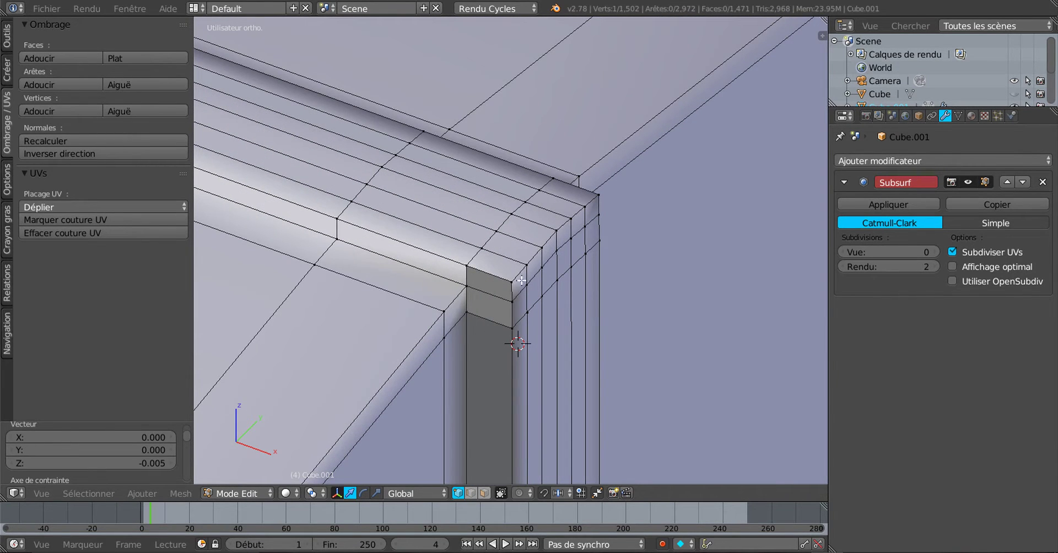
# - Try an edge loop around the strap's end, slid close to its side edge beside the lid
pyautogui.scroll(-7, 527, 298)
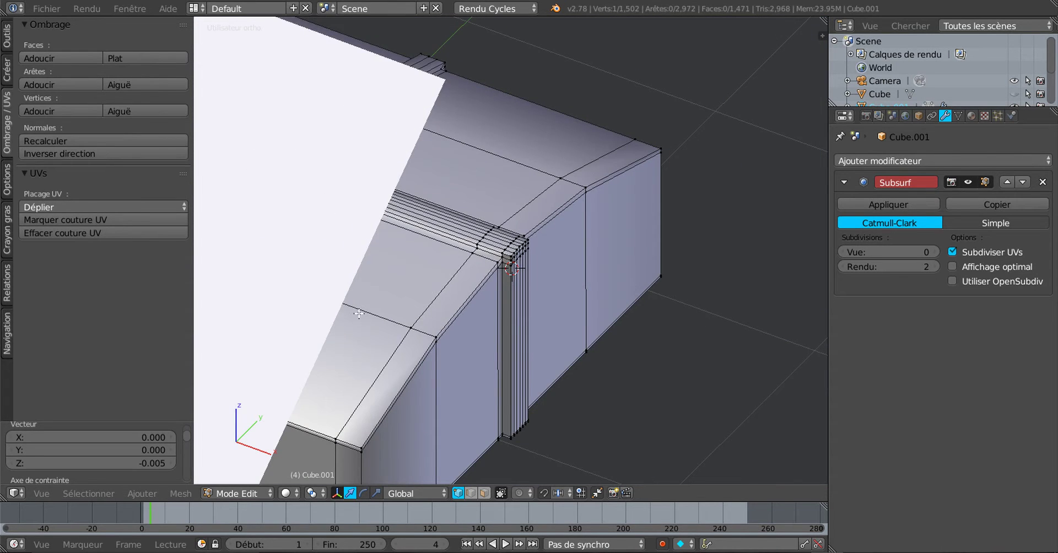
pyautogui.moveTo(358, 313); pyautogui.dragTo(479, 302, button='middle')
pyautogui.moveTo(425, 336); pyautogui.dragTo(479, 297, button='middle')
pyautogui.scroll(5, 470, 267)
pyautogui.keyDown('shift'); pyautogui.moveTo(641, 218); pyautogui.dragTo(684, 208, button='middle'); pyautogui.keyUp('shift')
pyautogui.scroll(4, 530, 197)
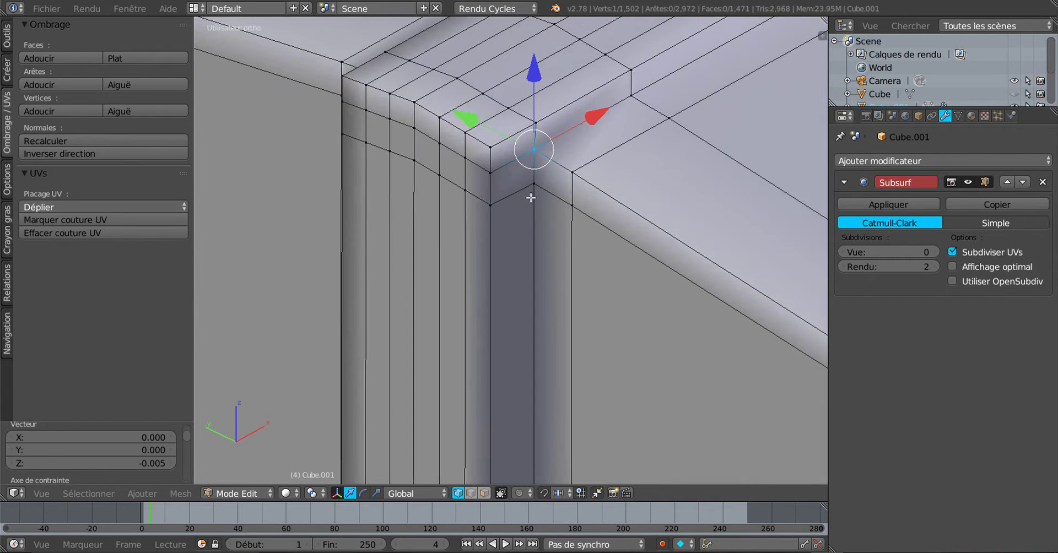
pyautogui.scroll(-2, 510, 173)
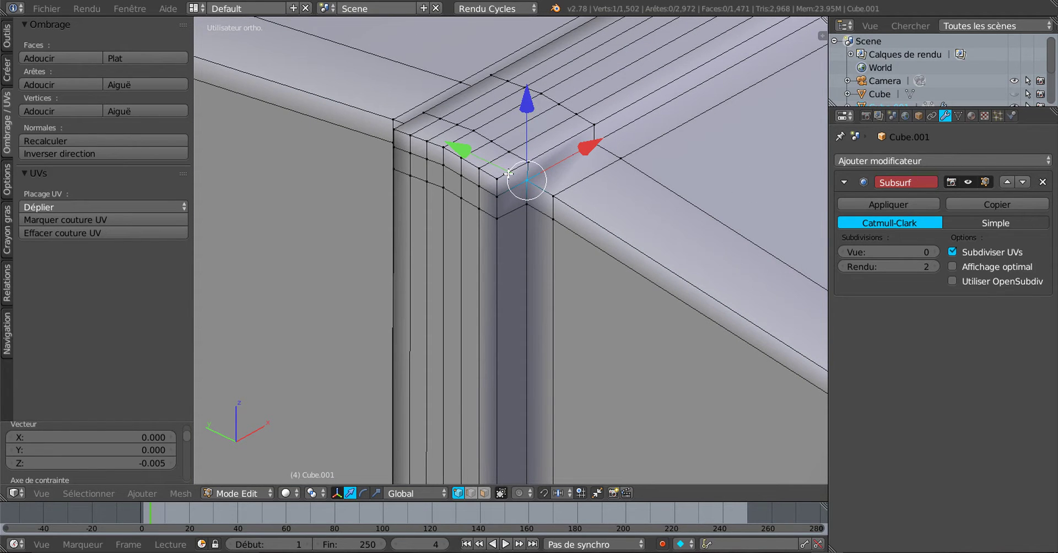
pyautogui.hotkey('ctrl', 'r')
pyautogui.click(510, 172)
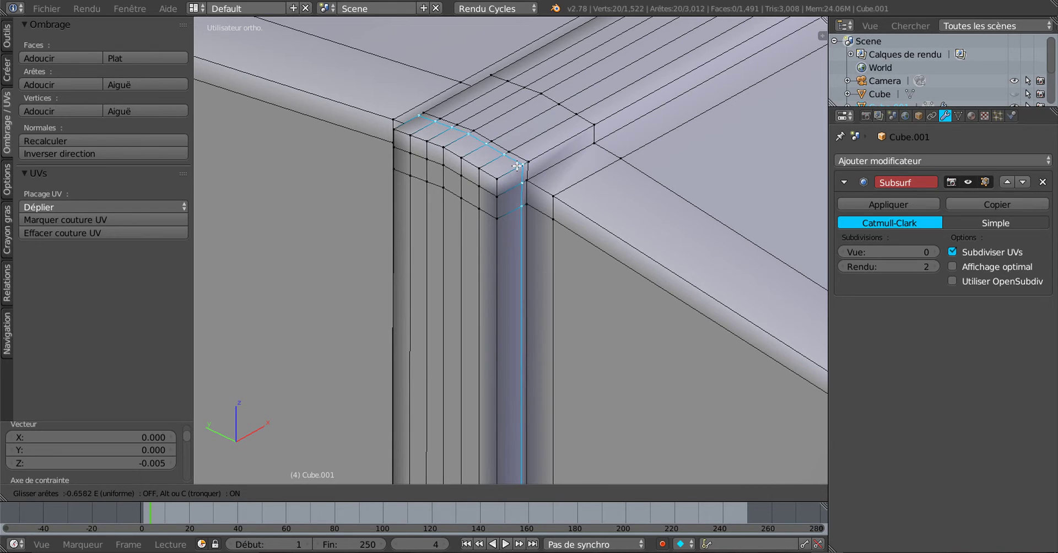
pyautogui.click(517, 169)
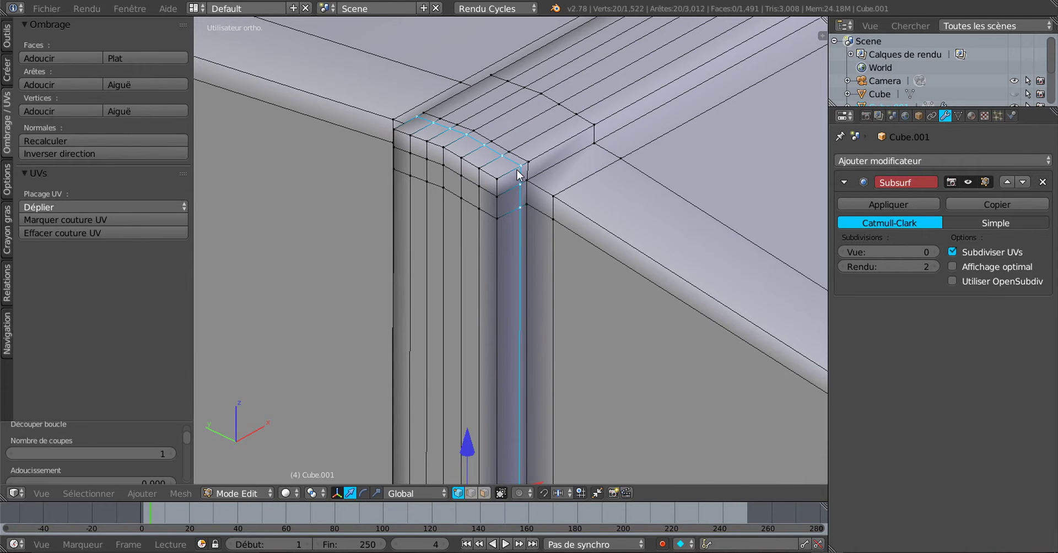
# - Compare the strap corner's shading in Object and Edit modes and undo the new edge loop
pyautogui.press('Tab')
pyautogui.scroll(-4, 517, 201)
pyautogui.press('Tab')
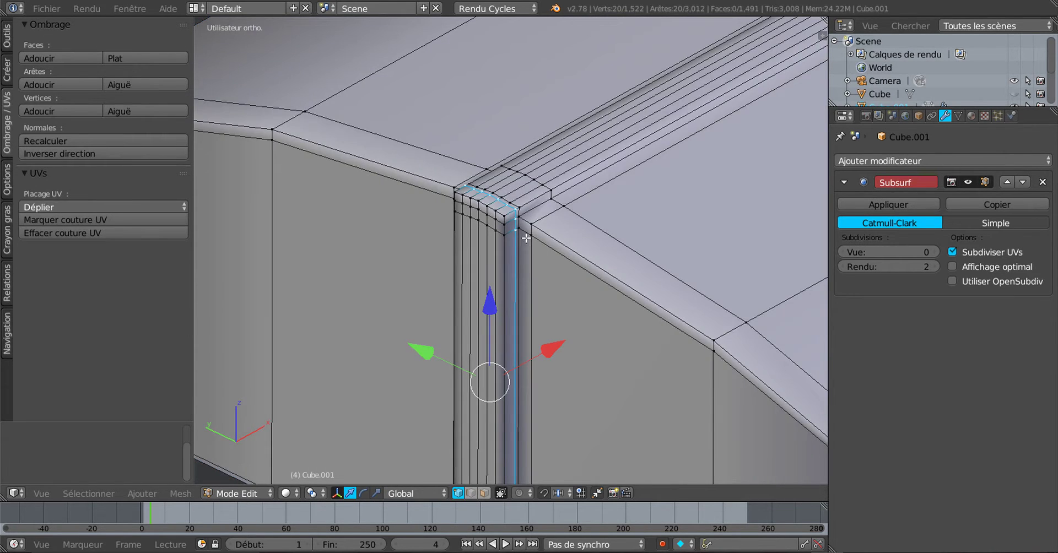
pyautogui.scroll(4, 515, 264)
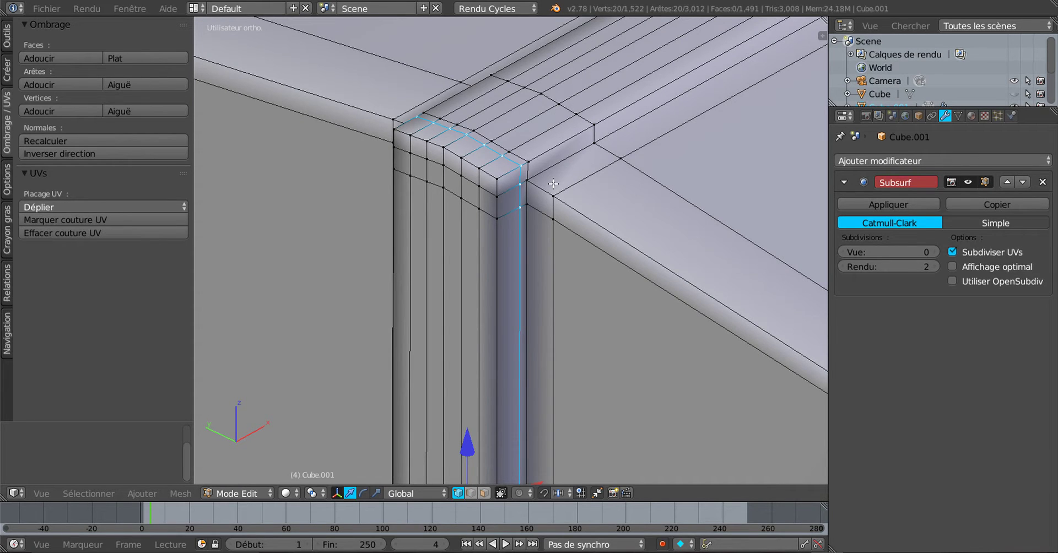
pyautogui.hotkey('ctrl', 'x')
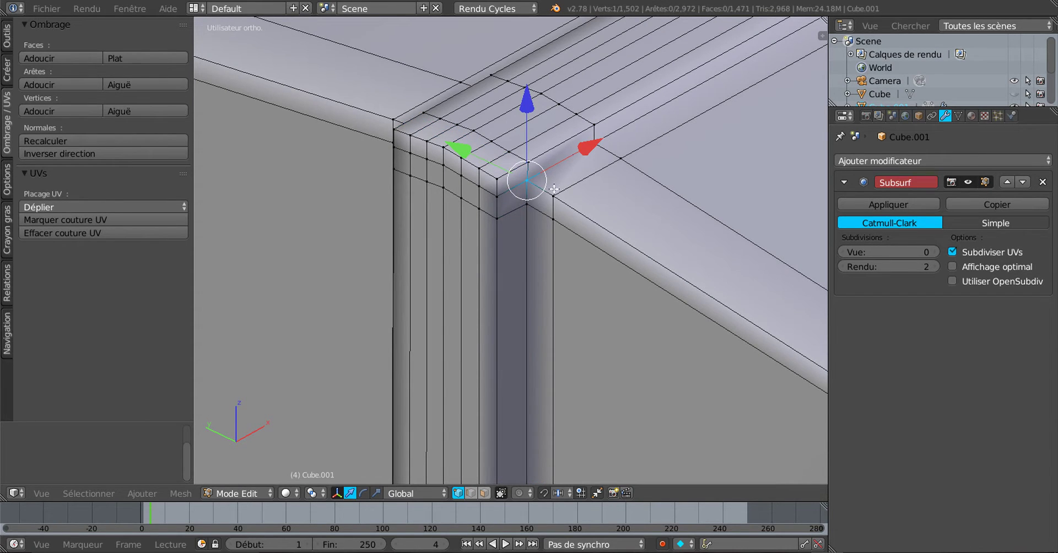
# - Delete the narrow lid face beside the strap's upper corner at the lid's end
pyautogui.keyDown('shift'); pyautogui.moveTo(554, 189); pyautogui.dragTo(497, 244, button='middle'); pyautogui.keyUp('shift')
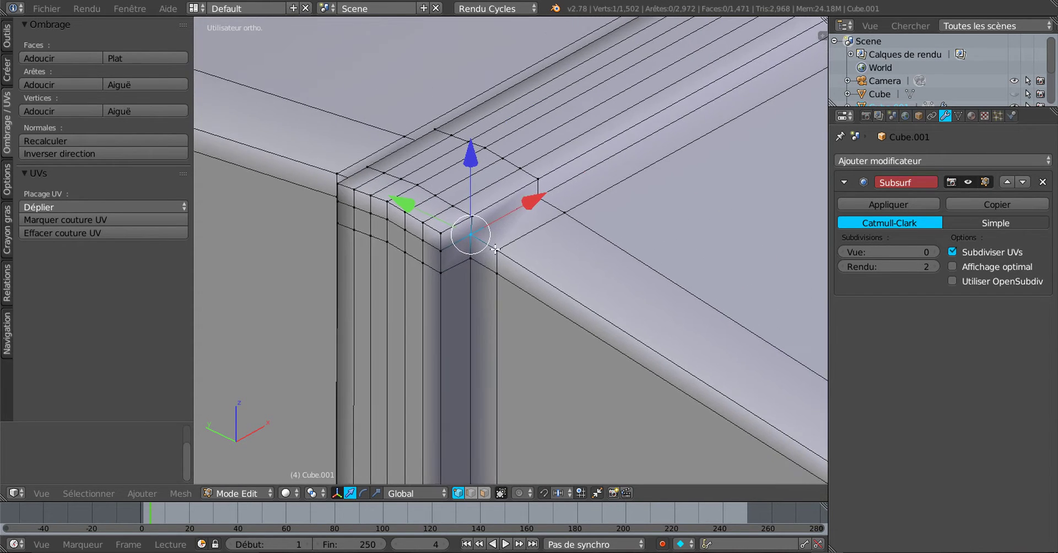
pyautogui.scroll(2, 495, 250)
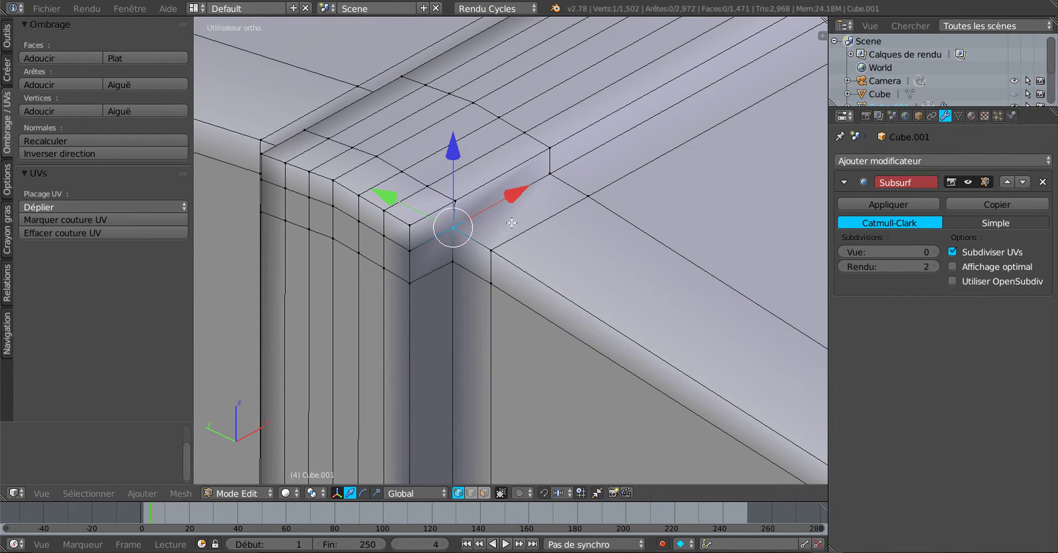
pyautogui.click(484, 493)
pyautogui.click(500, 220)
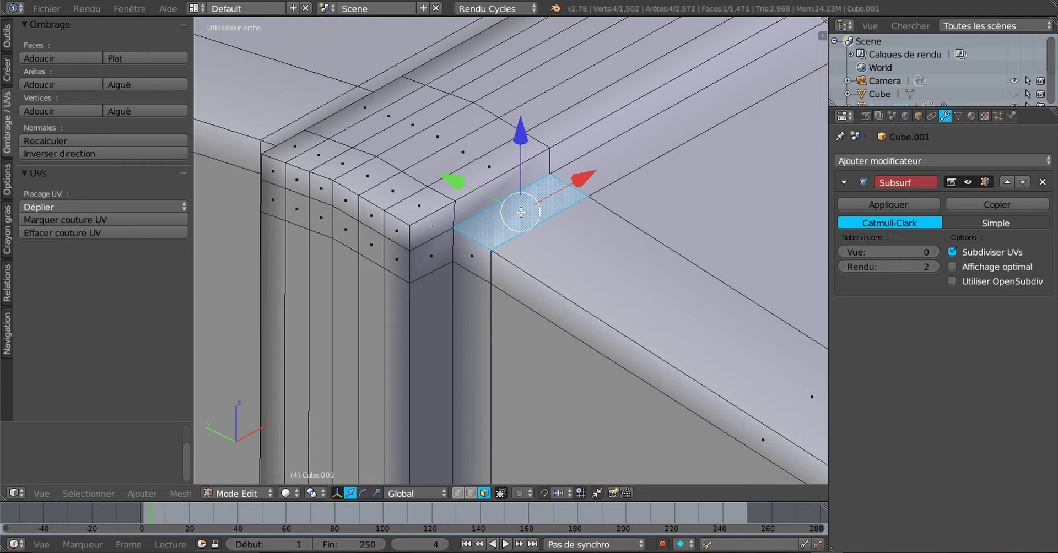
pyautogui.press('x')
pyautogui.click(499, 226)
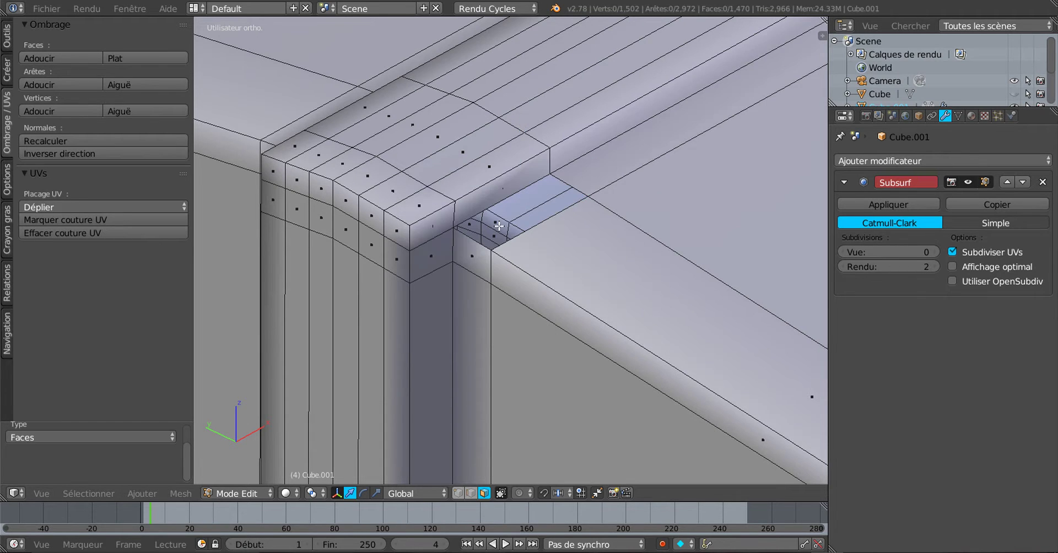
# - Rebuild the face beside the strap corner from the strap's base edge and the two lid vertices opposite it
pyautogui.scroll(3, 494, 183)
pyautogui.rightClick(494, 183)
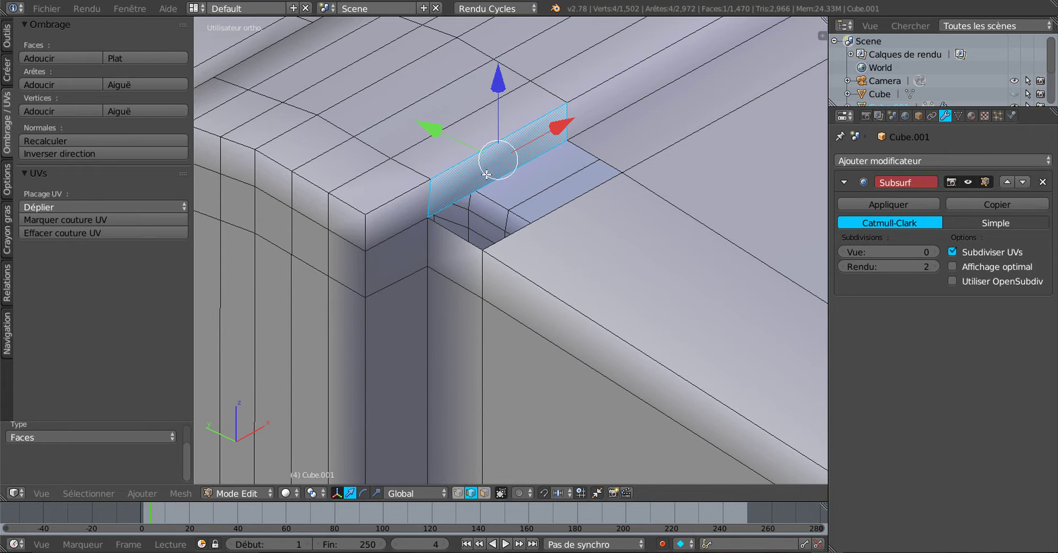
pyautogui.rightClick(498, 192)
pyautogui.scroll(3, 553, 222)
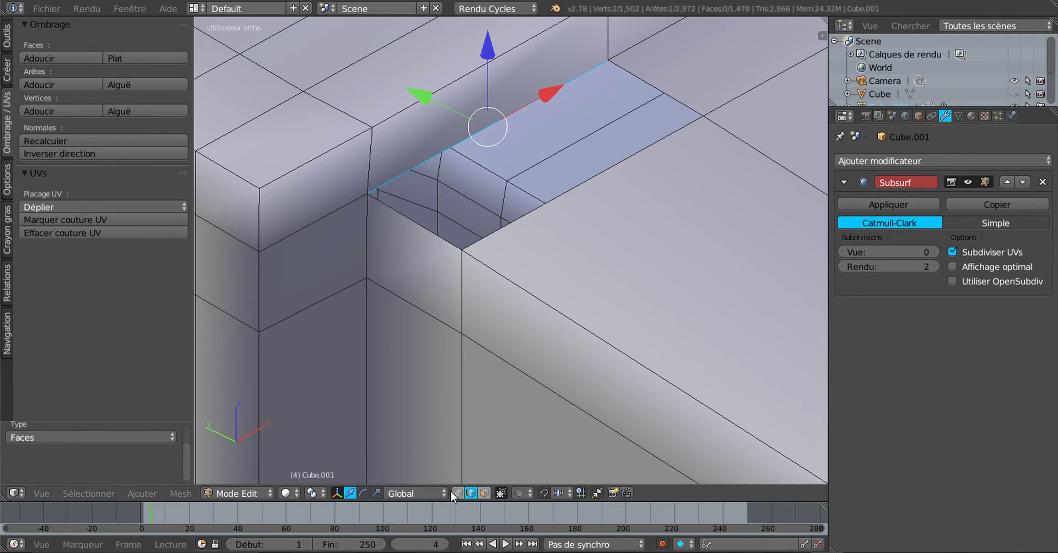
pyautogui.click(456, 491)
pyautogui.scroll(-1, 496, 323)
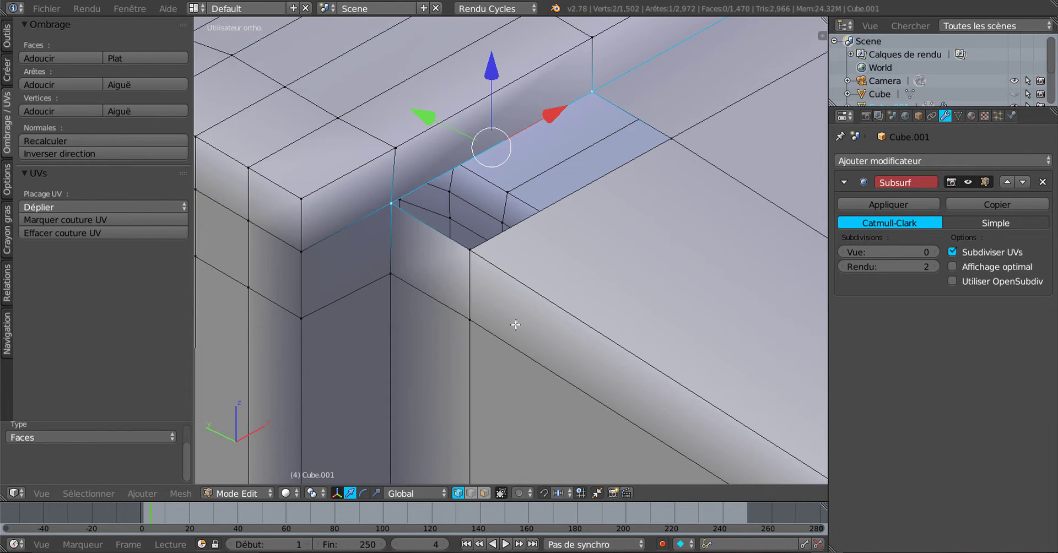
pyautogui.moveTo(516, 325); pyautogui.dragTo(516, 313, button='middle')
pyautogui.scroll(-3, 516, 312)
pyautogui.scroll(3, 463, 301)
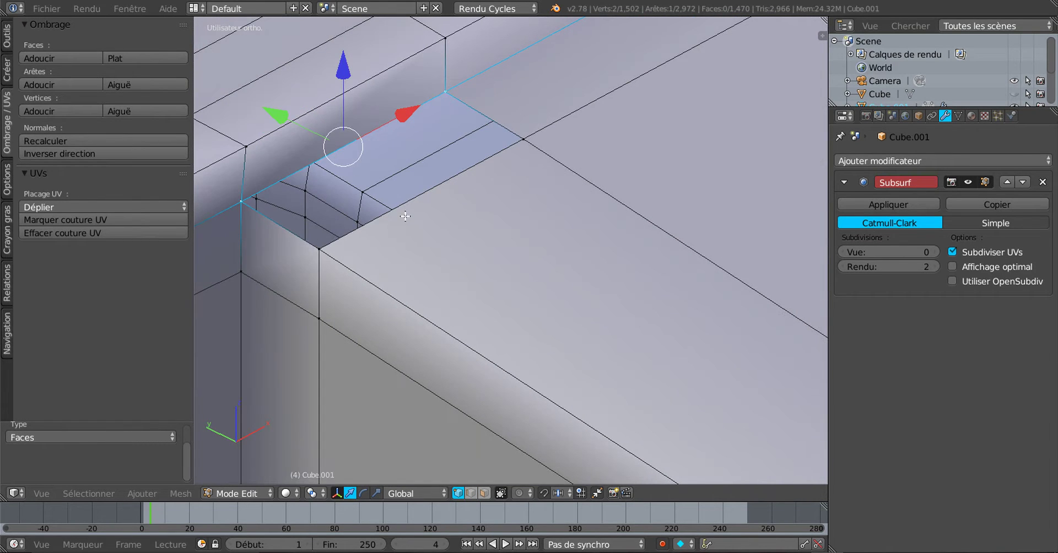
pyautogui.keyDown('shift'); pyautogui.rightClick(331, 248); pyautogui.keyUp('shift')
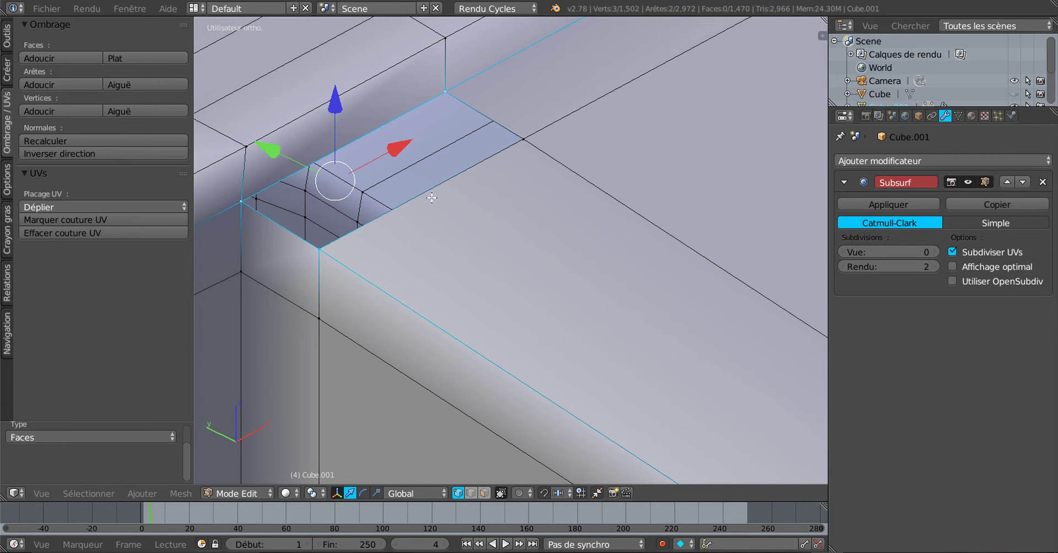
pyautogui.keyDown('shift'); pyautogui.rightClick(523, 137); pyautogui.keyUp('shift')
pyautogui.press('f')
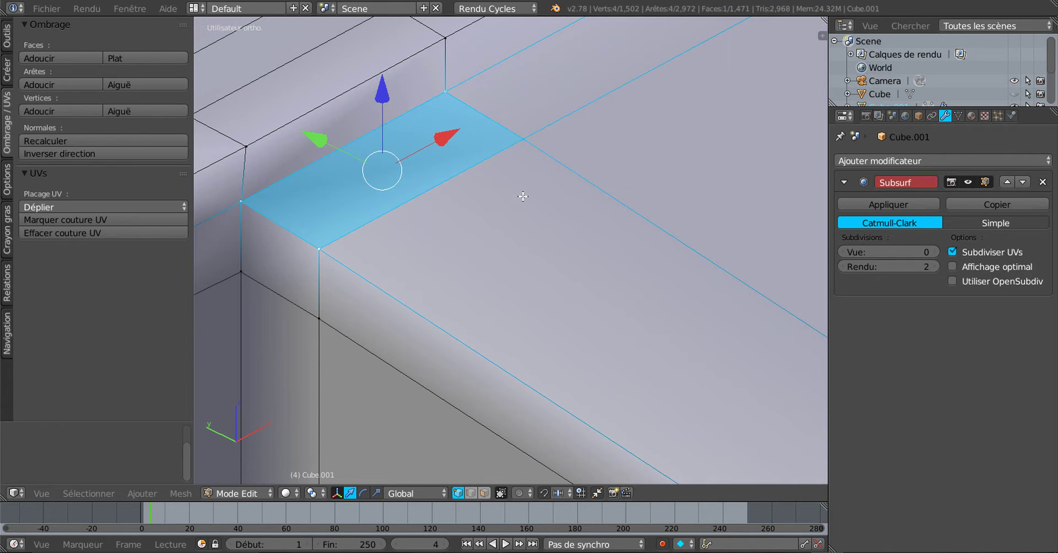
# - Return to Object Mode and set the Subsurf modifier's viewport subdivisions to 3
pyautogui.scroll(-3, 523, 196)
pyautogui.press('Tab')
pyautogui.scroll(5, 524, 198)
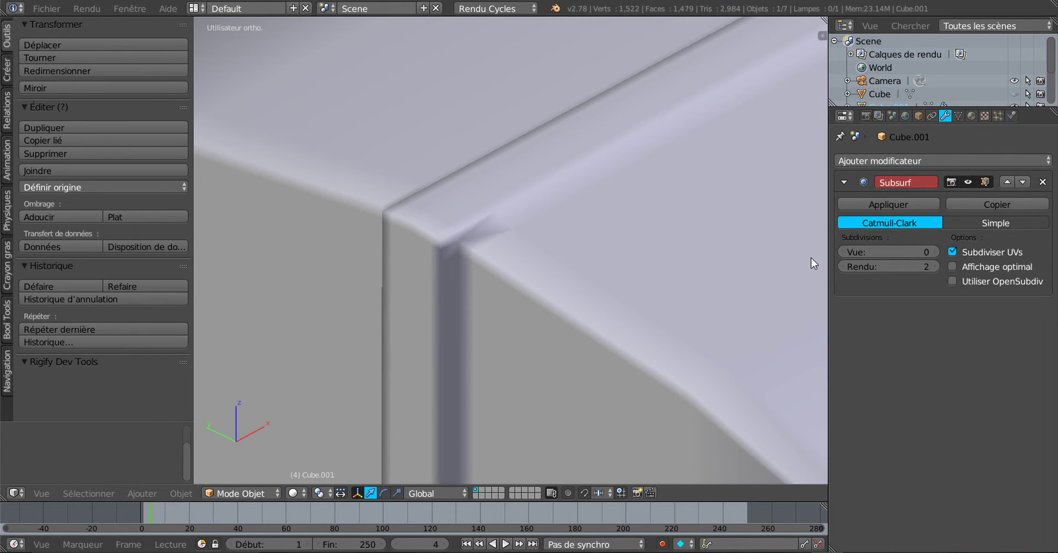
pyautogui.click(934, 252)
pyautogui.click(934, 252)
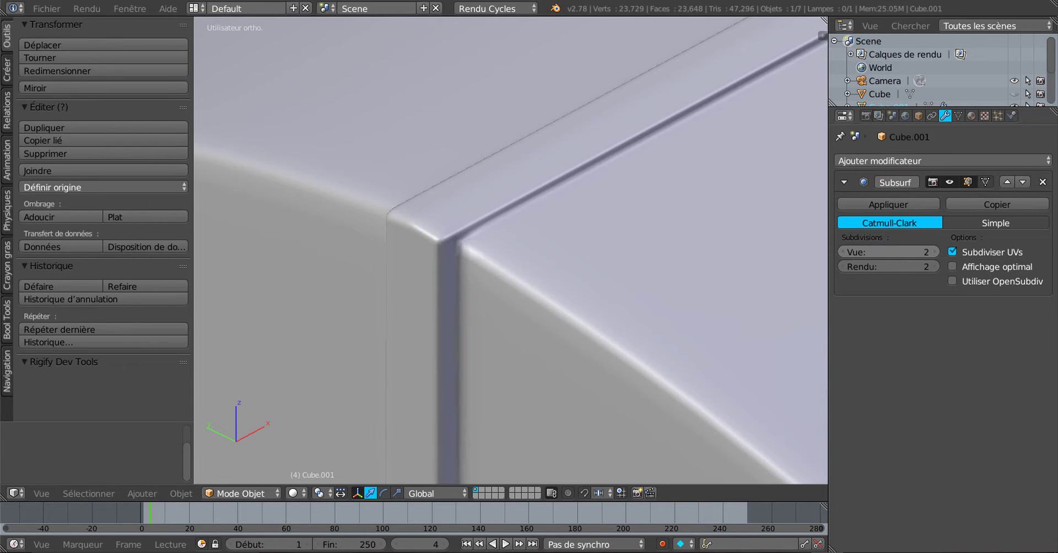
pyautogui.click(934, 252)
# - Examine the subdivided lid's strap ends and rounded end corners in Object Mode and Edit Mode from both ends
pyautogui.scroll(-5, 684, 323)
pyautogui.scroll(4, 657, 332)
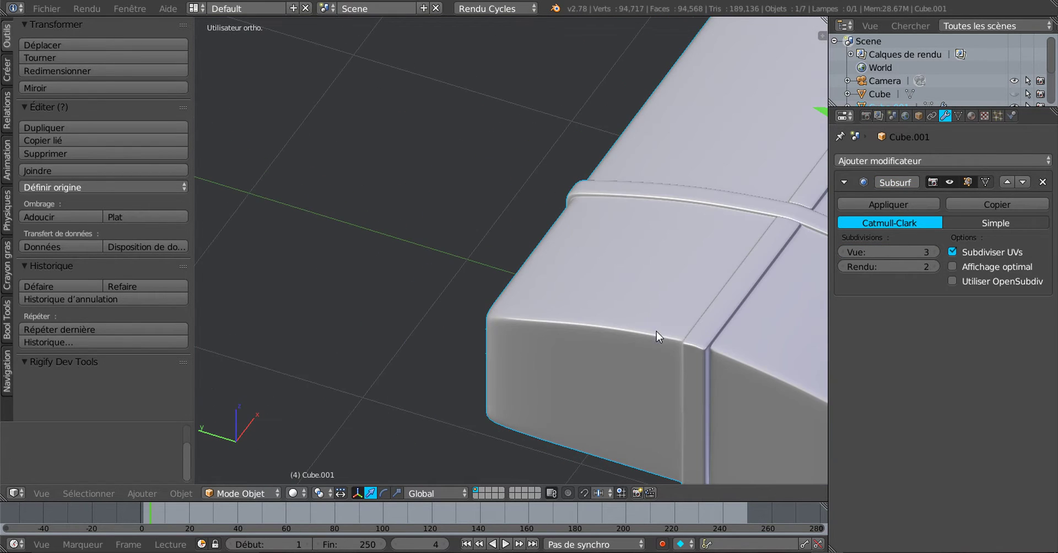
pyautogui.moveTo(657, 331); pyautogui.dragTo(270, 315, button='middle')
pyautogui.scroll(6, 366, 328)
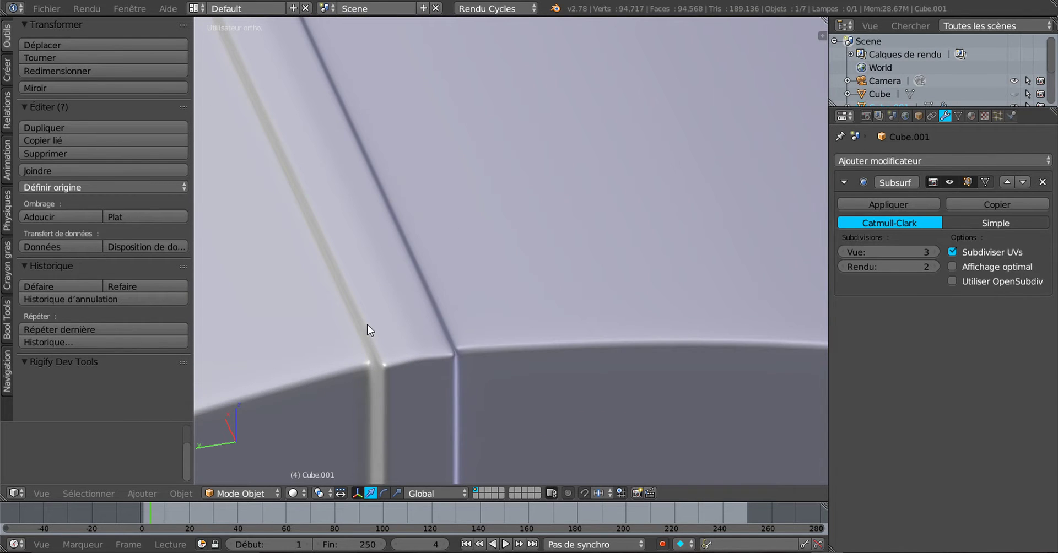
pyautogui.scroll(-7, 369, 330)
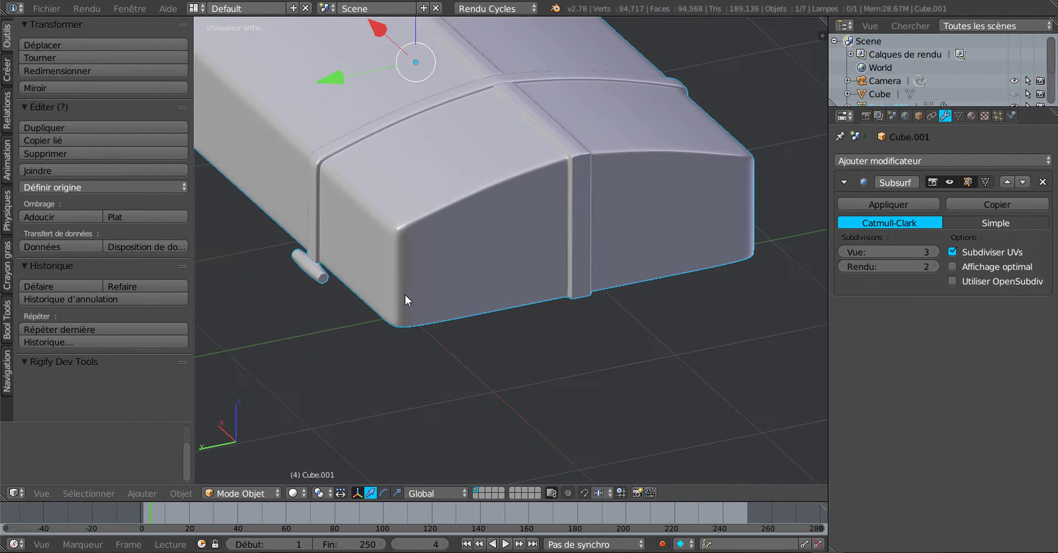
pyautogui.press('Tab')
pyautogui.scroll(5, 594, 153)
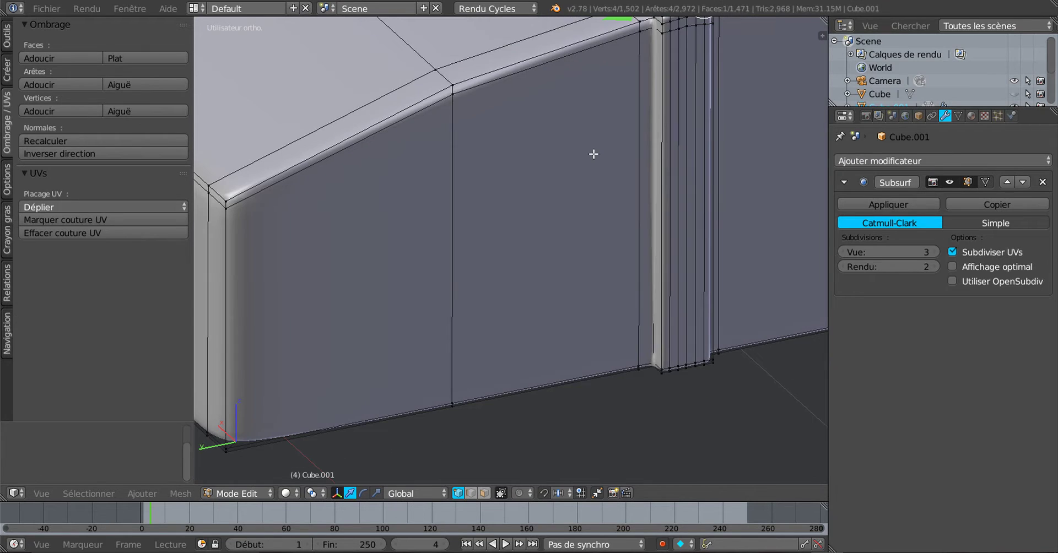
pyautogui.scroll(-3, 593, 153)
pyautogui.rightClick(644, 144)
pyautogui.scroll(-3, 645, 147)
pyautogui.keyDown('shift'); pyautogui.moveTo(630, 172); pyautogui.dragTo(589, 191, button='middle'); pyautogui.keyUp('shift')
pyautogui.press('KP_6')
pyautogui.press('KP_6')
pyautogui.press('KP_6')
pyautogui.press('KP_6')
pyautogui.press('KP_6')
pyautogui.press('KP_6')
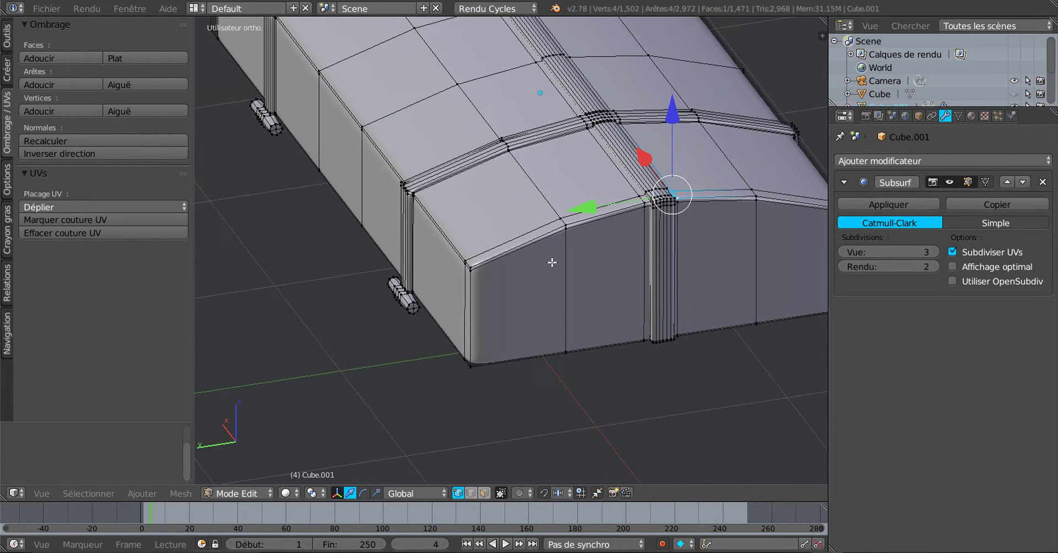
# - Add a single lengthwise edge loop across the lid's outer section on the positive Y side, slid close to the corner edge
pyautogui.keyDown('shift'); pyautogui.moveTo(491, 249); pyautogui.dragTo(567, 286, button='middle'); pyautogui.keyUp('shift')
pyautogui.scroll(2, 552, 302)
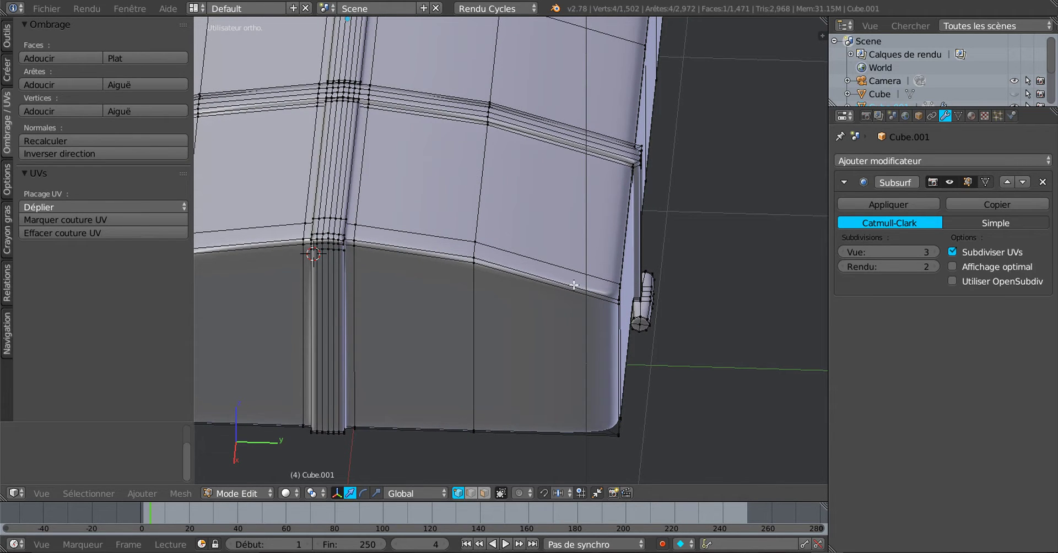
pyautogui.hotkey('ctrl', 'r')
pyautogui.click(573, 285)
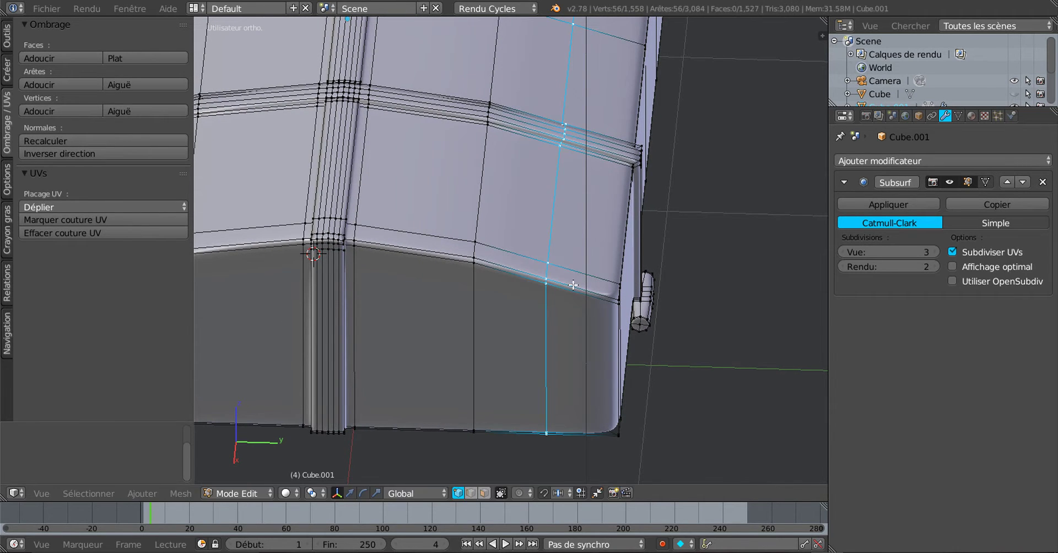
pyautogui.click(639, 297)
pyautogui.scroll(-3, 613, 309)
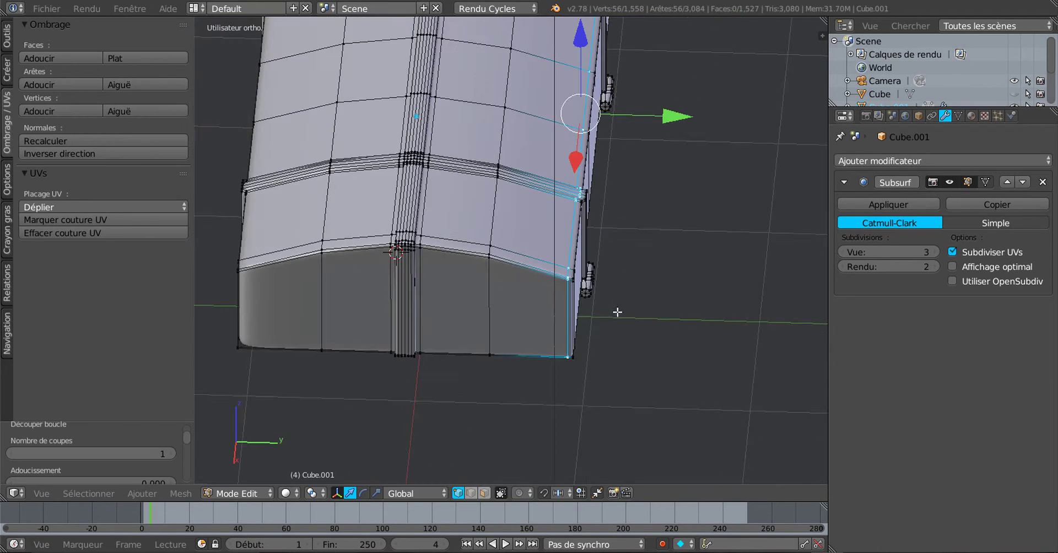
# - Add a matching lengthwise edge loop on the lid's negative Y side, slid close to the corner edge, and check it around the end
pyautogui.scroll(2, 559, 331)
pyautogui.scroll(4, 551, 330)
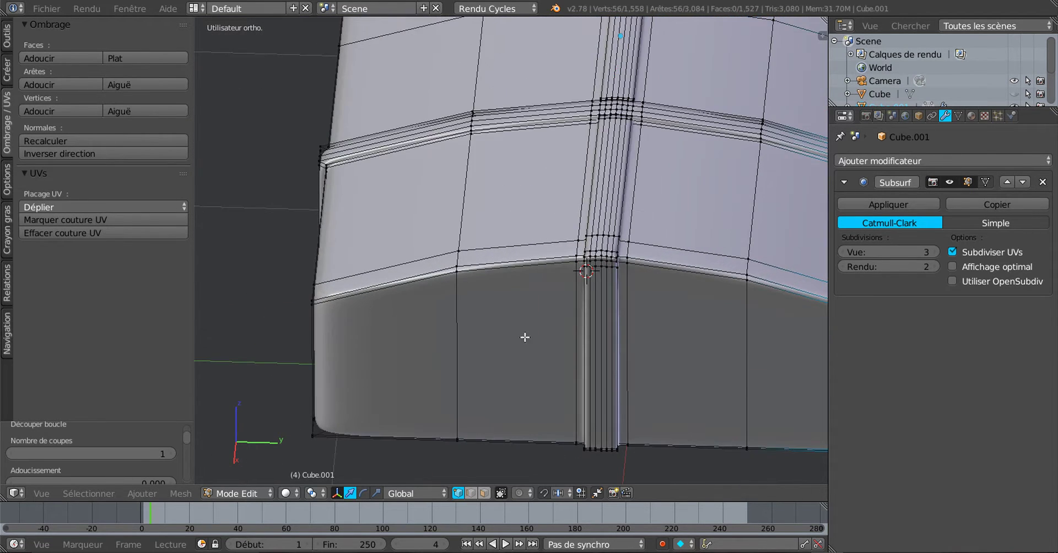
pyautogui.hotkey('ctrl', 'r')
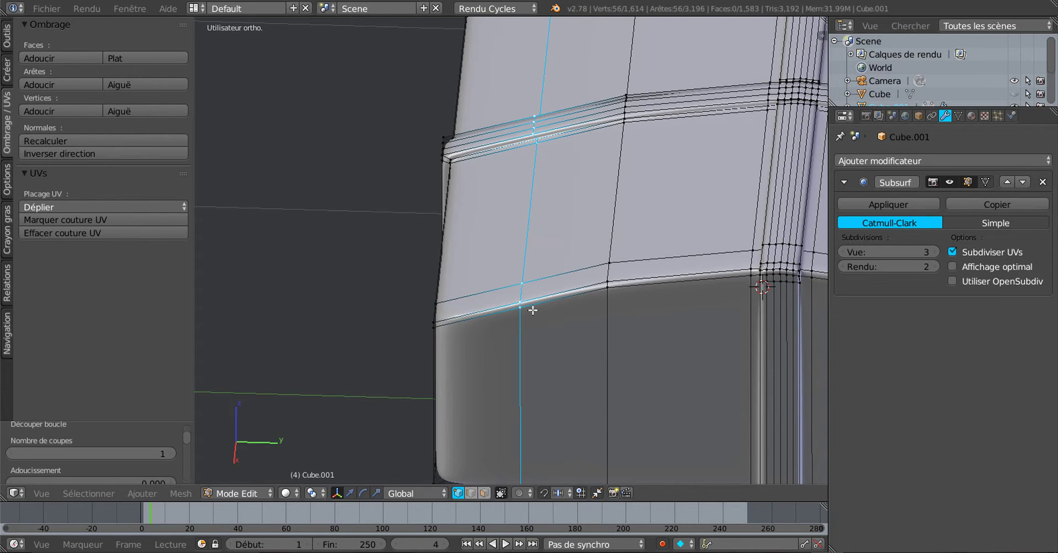
pyautogui.click(529, 305)
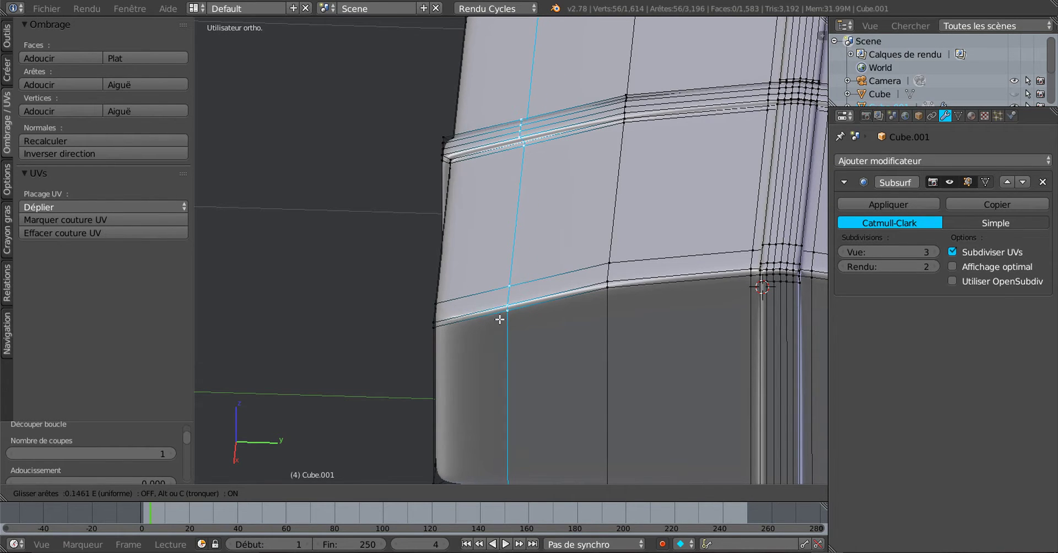
pyautogui.click(464, 347)
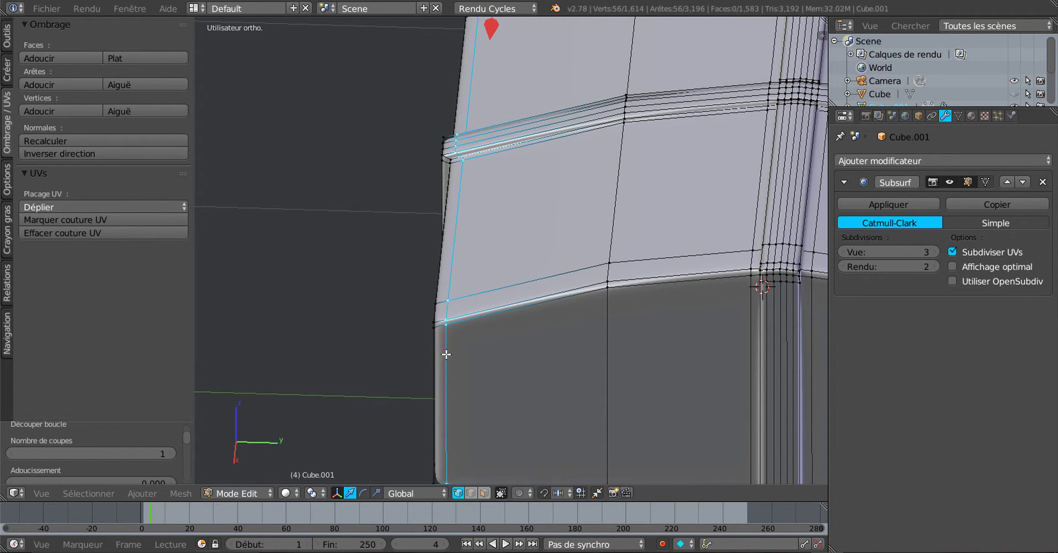
pyautogui.scroll(-6, 446, 354)
pyautogui.moveTo(458, 368); pyautogui.dragTo(496, 333, button='middle')
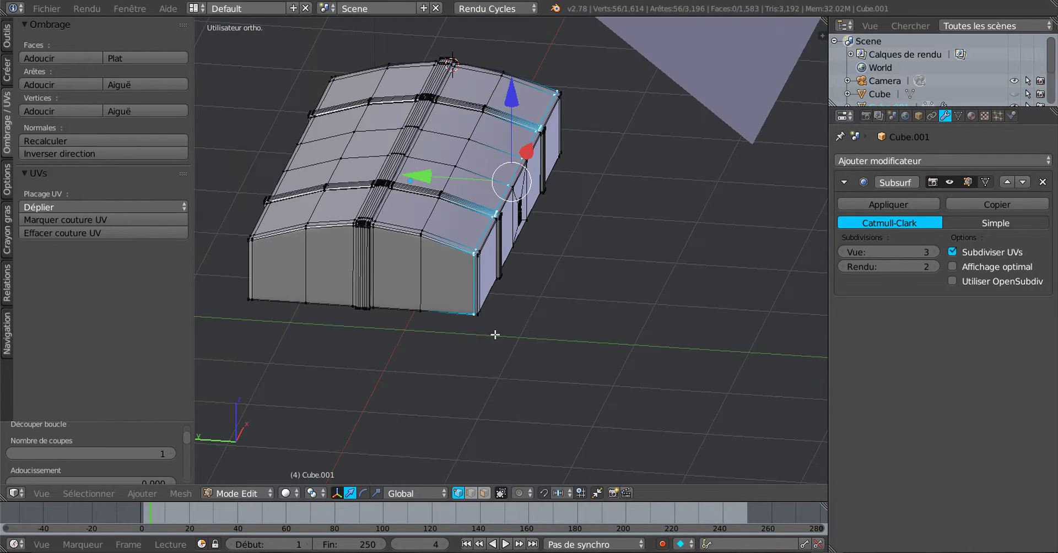
pyautogui.scroll(5, 524, 314)
pyautogui.scroll(3, 627, 317)
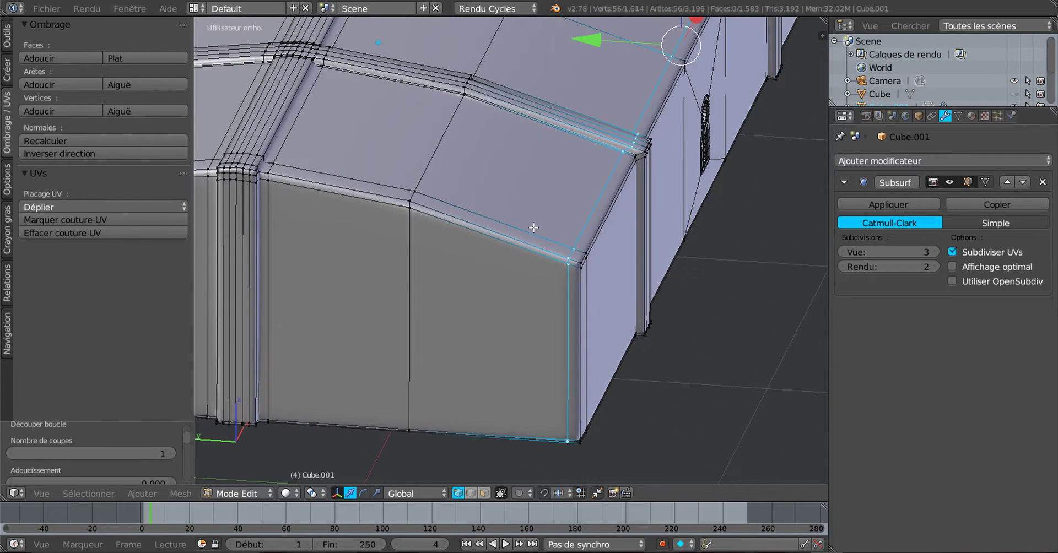
pyautogui.scroll(-4, 512, 279)
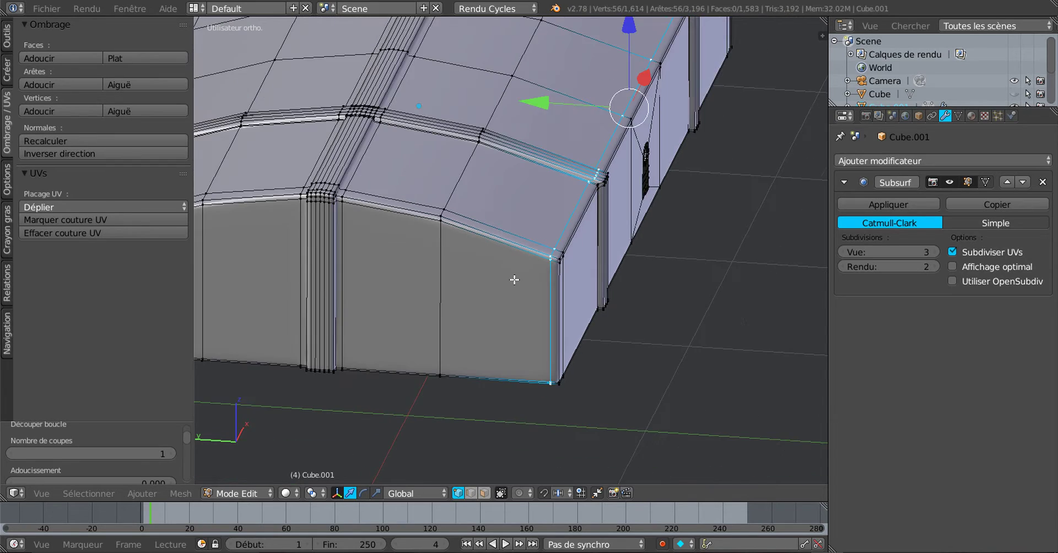
# - Deselect all of the lid's geometry and widen the 3D viewport by narrowing the Properties editor
pyautogui.scroll(-1, 549, 276)
pyautogui.moveTo(549, 276); pyautogui.dragTo(364, 254, button='middle')
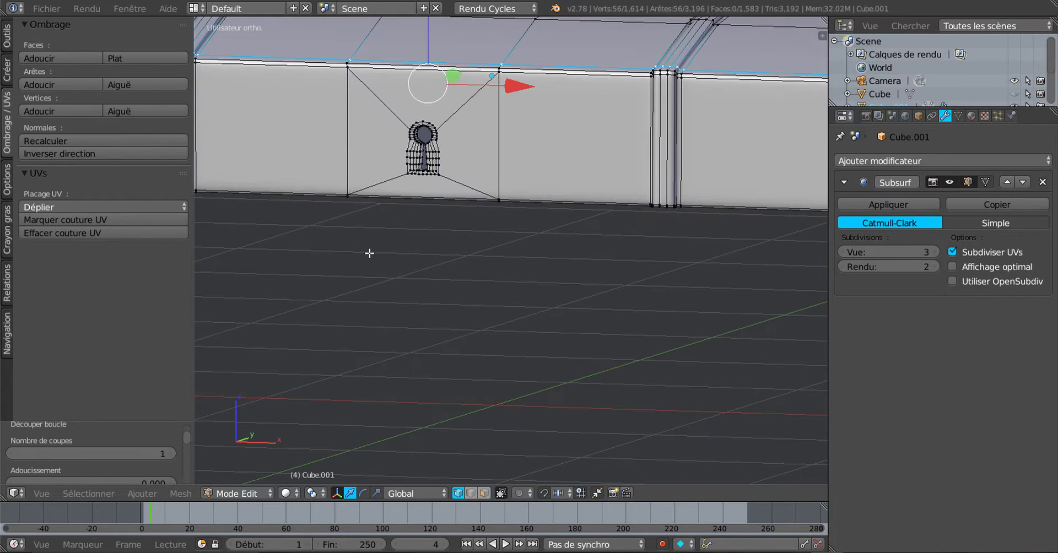
pyautogui.keyDown('shift'); pyautogui.moveTo(508, 290); pyautogui.dragTo(496, 384, button='middle'); pyautogui.keyUp('shift')
pyautogui.moveTo(827, 375); pyautogui.dragTo(913, 374)
pyautogui.scroll(-2, 805, 380)
pyautogui.scroll(-3, 805, 381)
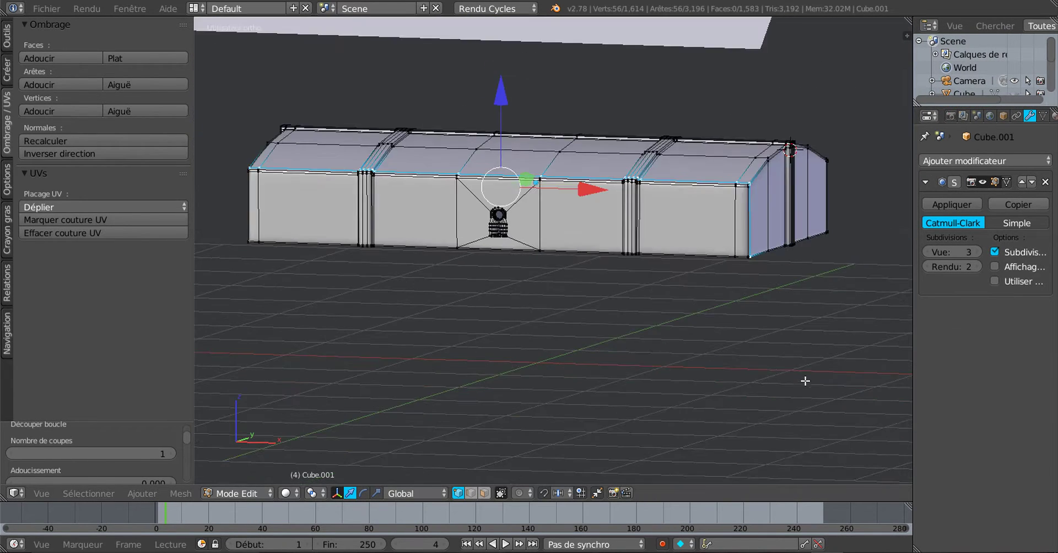
pyautogui.press('a')
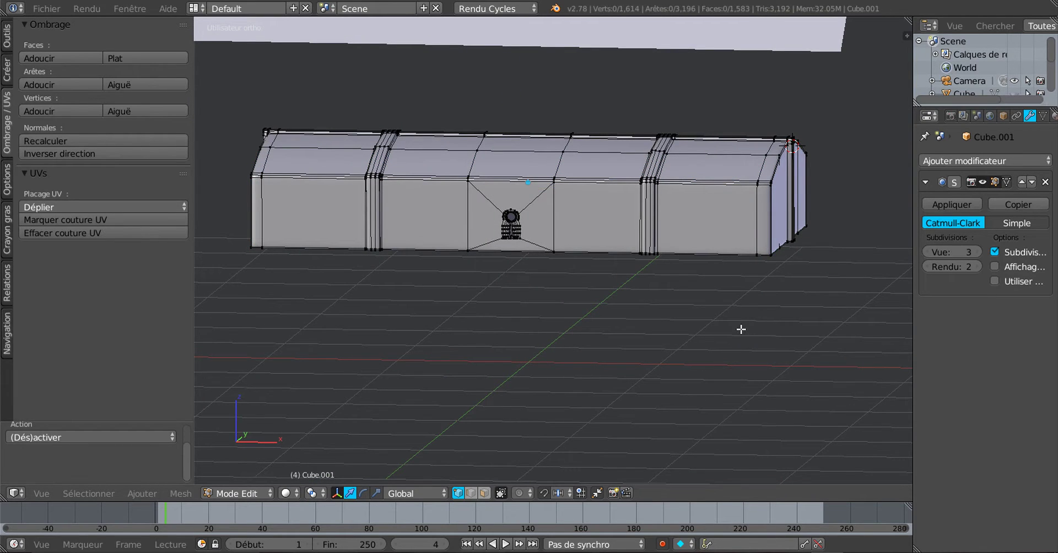
pyautogui.keyDown('shift'); pyautogui.moveTo(739, 316); pyautogui.dragTo(721, 355, button='middle'); pyautogui.keyUp('shift')
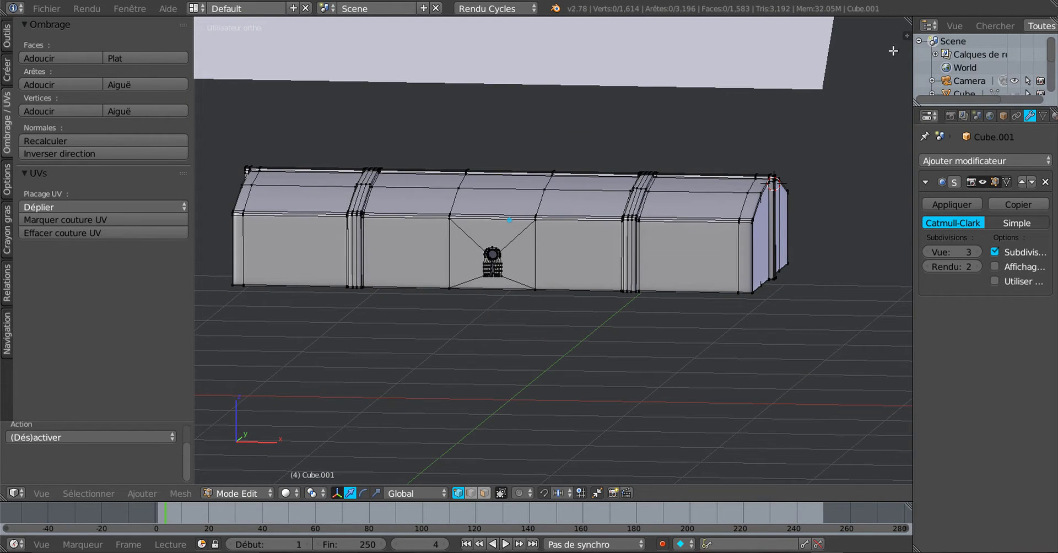
# - Examine the lid's front edge loops, keyhole, straps and underside in Edit Mode, and its subdivided surface in Object Mode
pyautogui.click(141, 495)
pyautogui.moveTo(559, 360); pyautogui.dragTo(612, 361, button='middle')
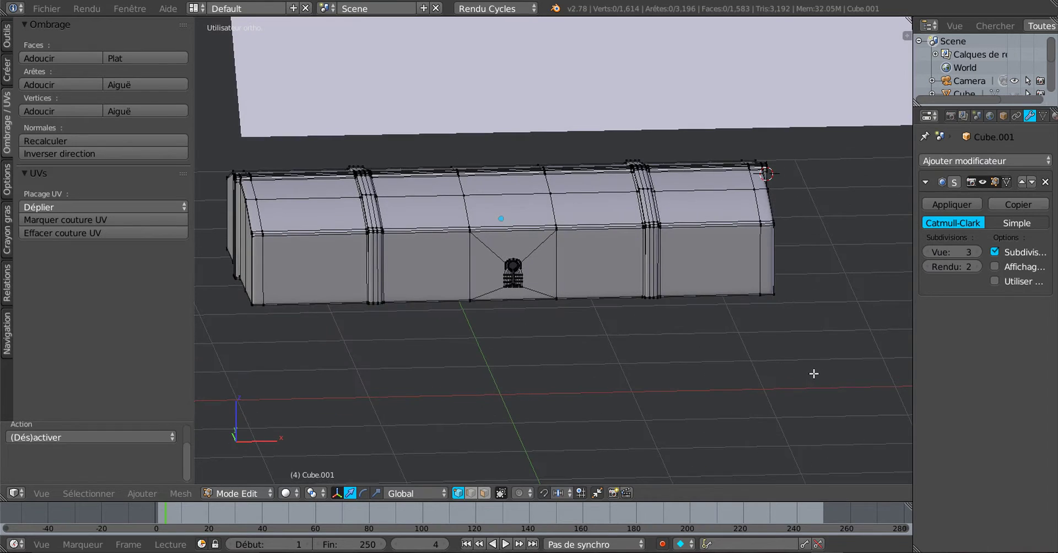
pyautogui.scroll(3, 814, 371)
pyautogui.keyDown('shift'); pyautogui.moveTo(769, 379); pyautogui.dragTo(616, 411, button='middle'); pyautogui.keyUp('shift')
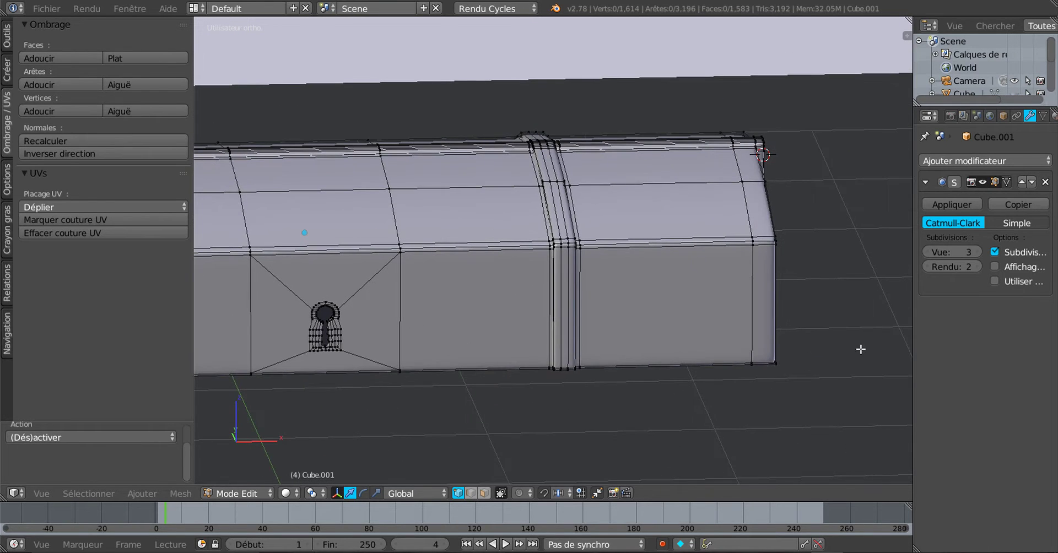
pyautogui.scroll(2, 778, 342)
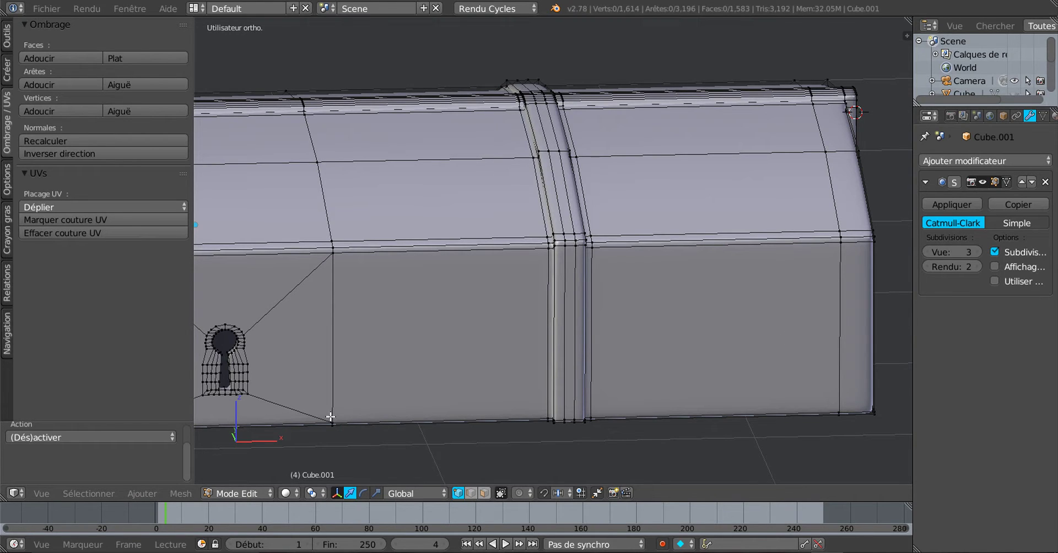
pyautogui.keyDown('shift'); pyautogui.moveTo(328, 329); pyautogui.dragTo(577, 307, button='middle'); pyautogui.keyUp('shift')
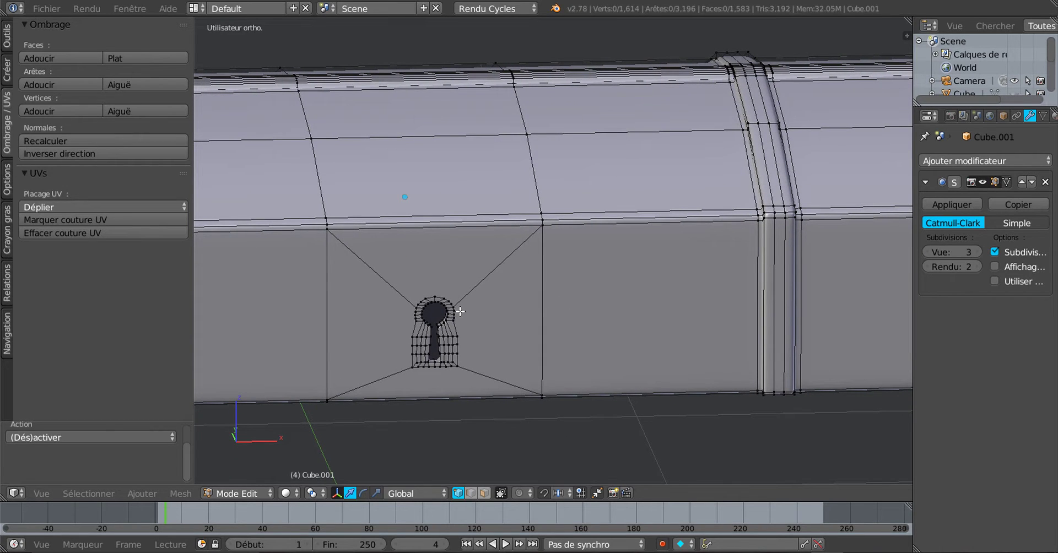
pyautogui.scroll(-3, 534, 260)
pyautogui.moveTo(637, 248); pyautogui.dragTo(572, 155, button='middle')
pyautogui.scroll(3, 561, 182)
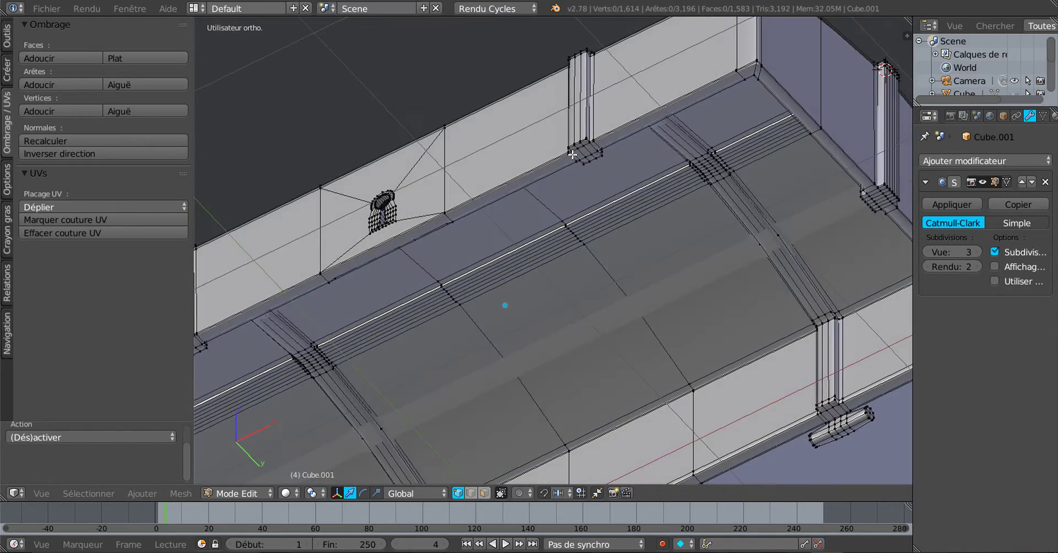
pyautogui.press('Tab')
pyautogui.moveTo(548, 275)
pyautogui.mouseDown(button='middle')
pyautogui.moveTo(567, 246)
pyautogui.moveTo(570, 211)
pyautogui.moveTo(604, 170)
pyautogui.moveTo(637, 166)
pyautogui.moveTo(703, 216)
pyautogui.moveTo(757, 278)
pyautogui.moveTo(756, 342)
pyautogui.moveTo(604, 378)
pyautogui.mouseUp(button='middle')
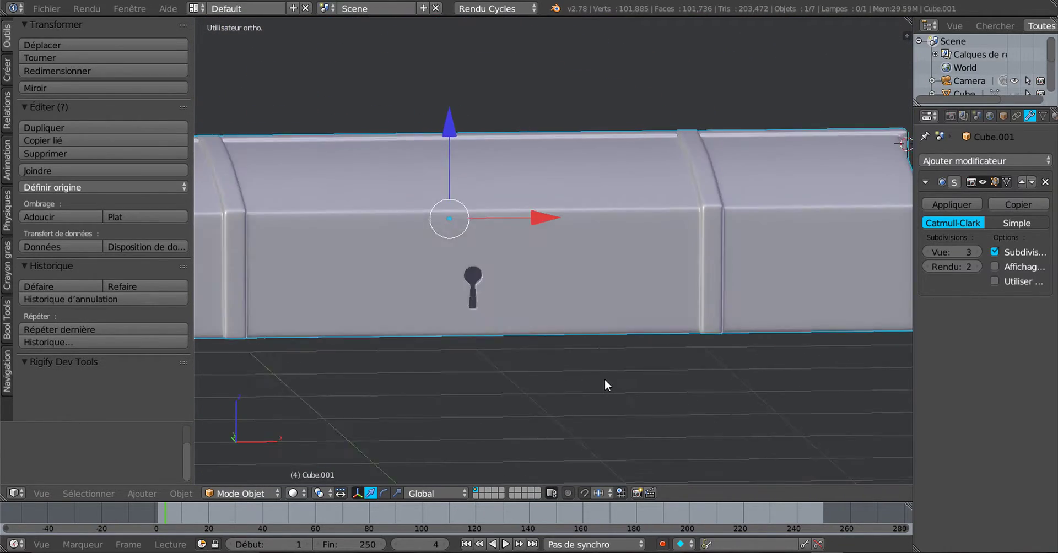
# - Set up Edit Mode in front orthographic view with a narrower tool shelf, the whole lid framed and face selection active
pyautogui.press('Tab')
pyautogui.press('KP_5')
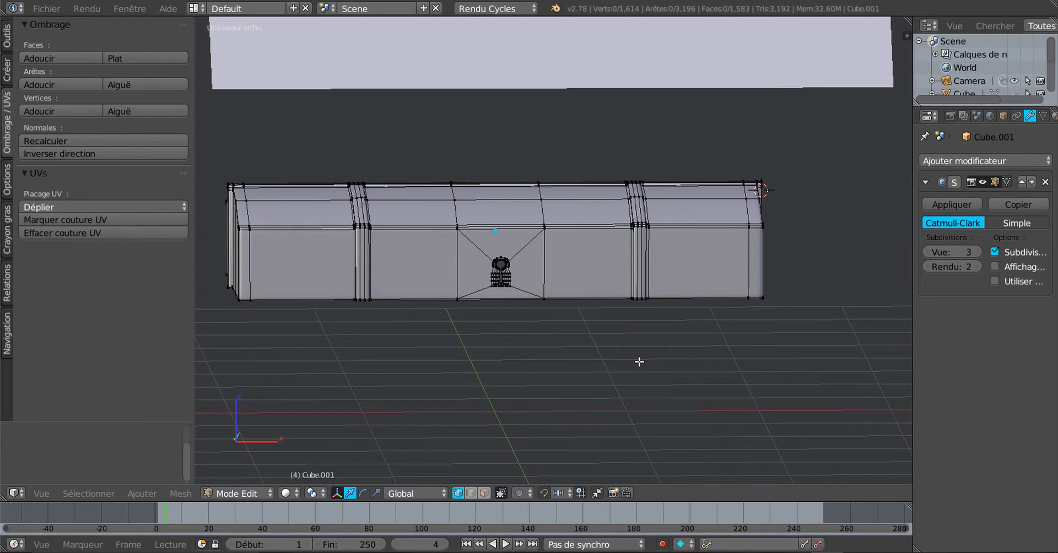
pyautogui.press('KP_1')
pyautogui.scroll(2, 639, 362)
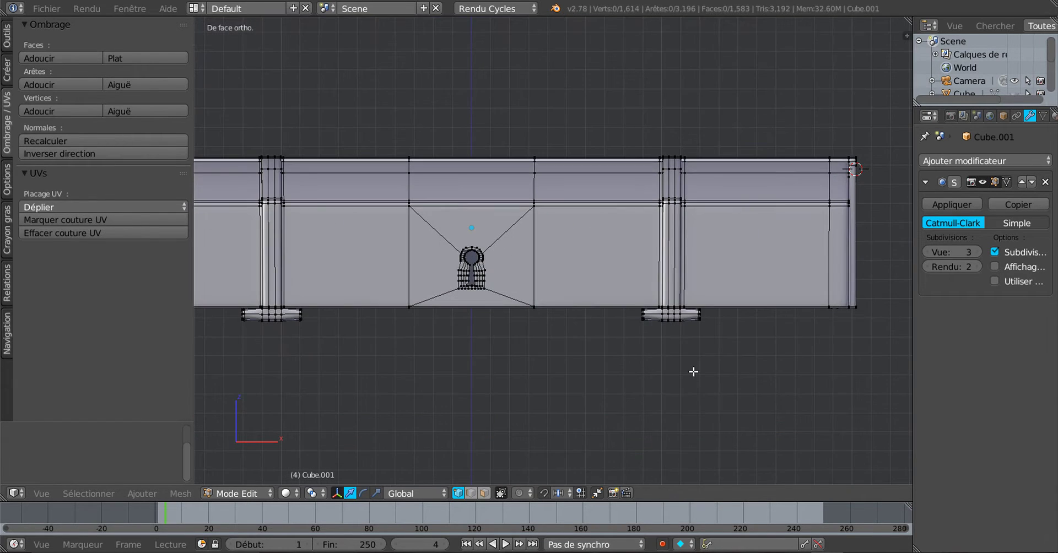
pyautogui.moveTo(188, 345); pyautogui.dragTo(110, 352)
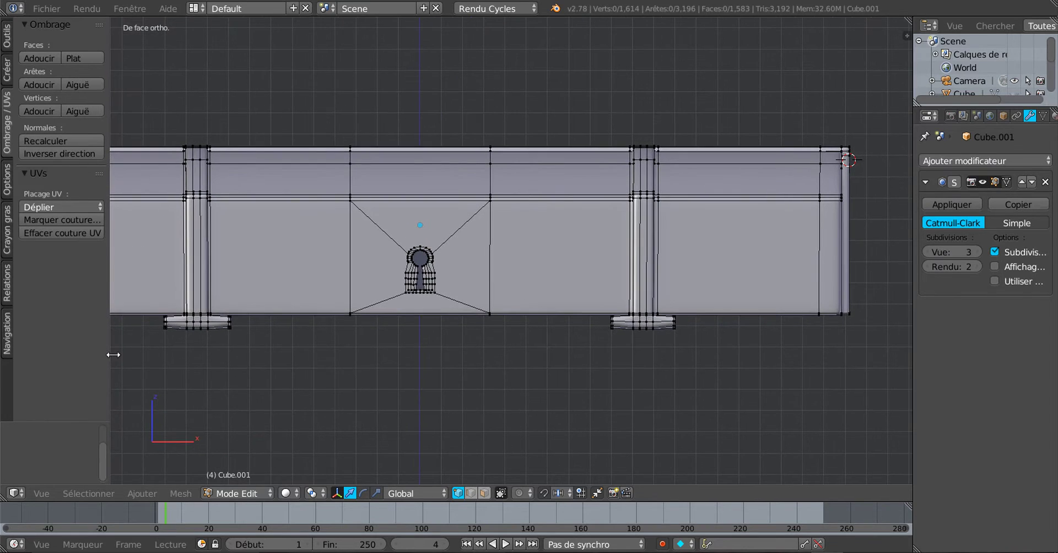
pyautogui.press('Home')
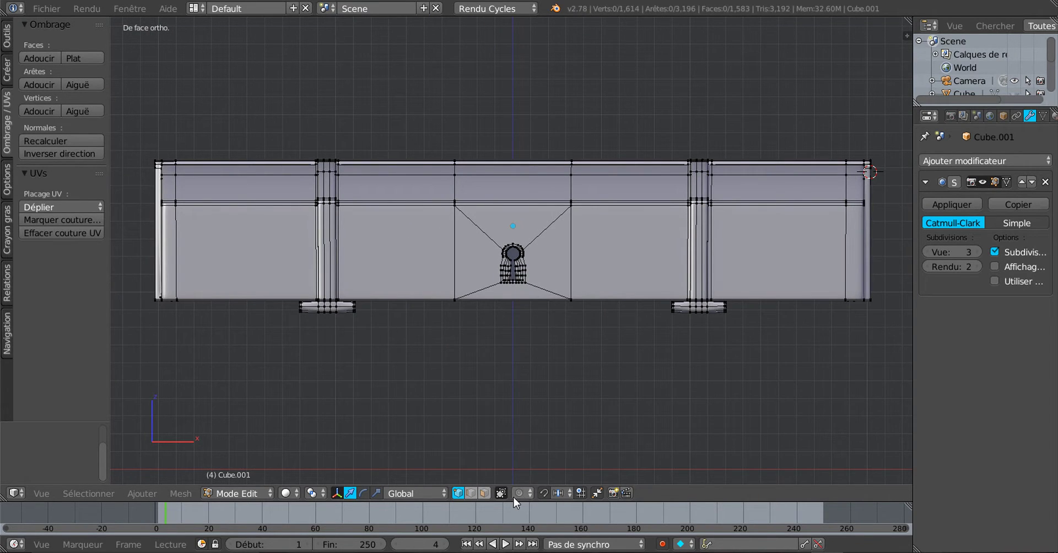
pyautogui.click(484, 493)
# - Examine the faces on the lid's front side, around the keyhole, the straps and the positive X end
pyautogui.scroll(1, 753, 207)
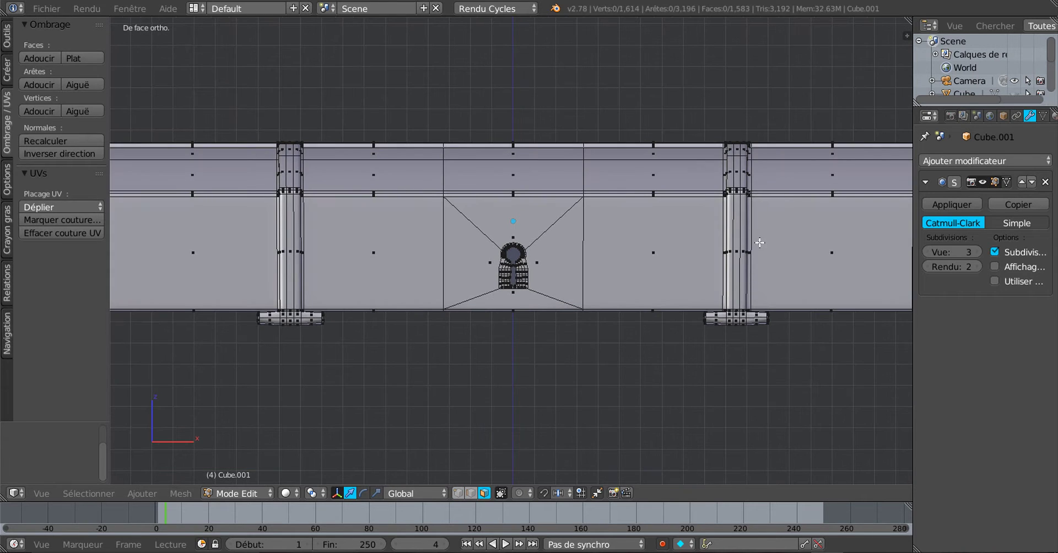
pyautogui.scroll(-2, 776, 253)
pyautogui.scroll(1, 777, 253)
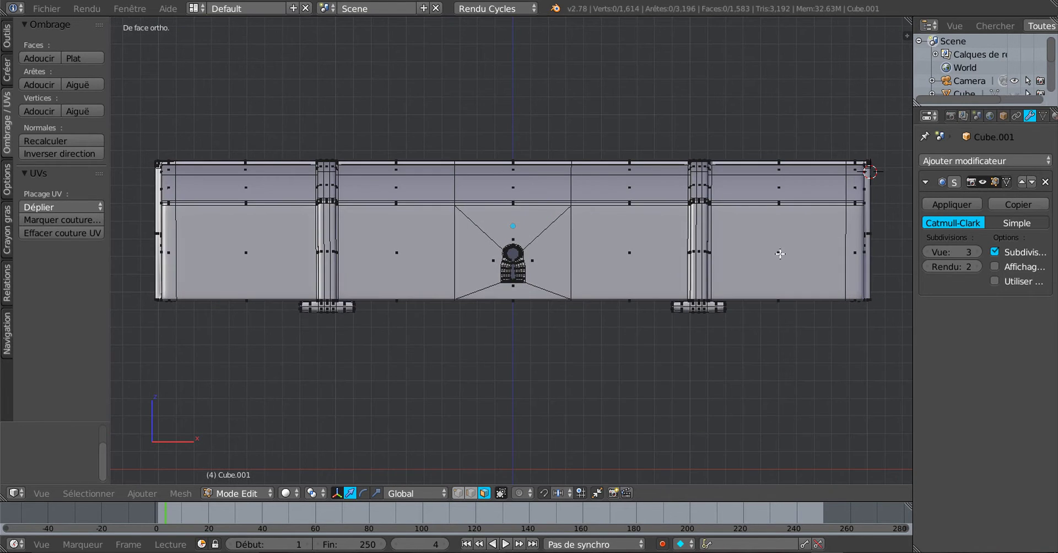
pyautogui.keyDown('shift'); pyautogui.moveTo(747, 249); pyautogui.dragTo(638, 260, button='middle'); pyautogui.keyUp('shift')
pyautogui.scroll(3, 680, 262)
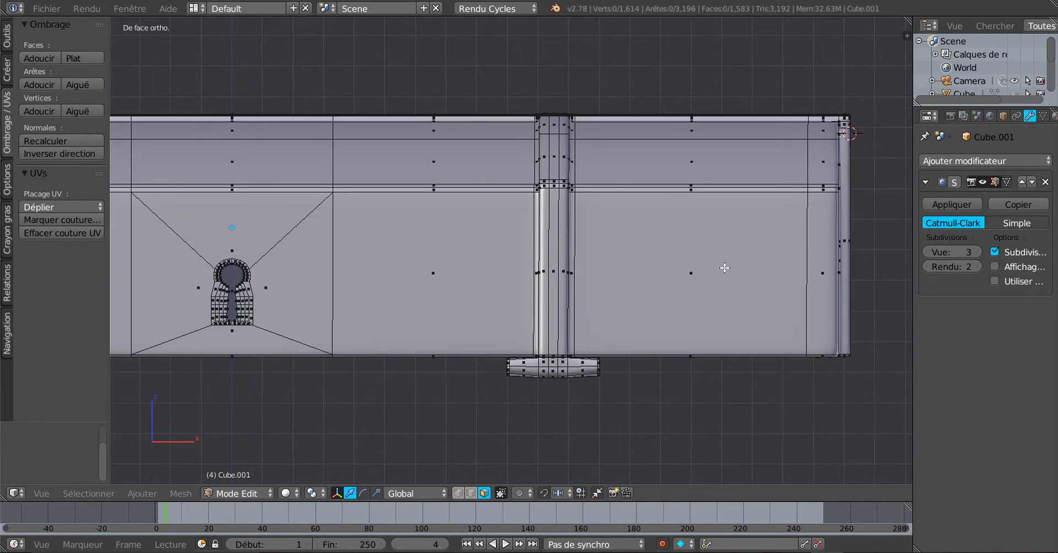
pyautogui.keyDown('shift'); pyautogui.moveTo(724, 268); pyautogui.dragTo(618, 308, button='middle'); pyautogui.keyUp('shift')
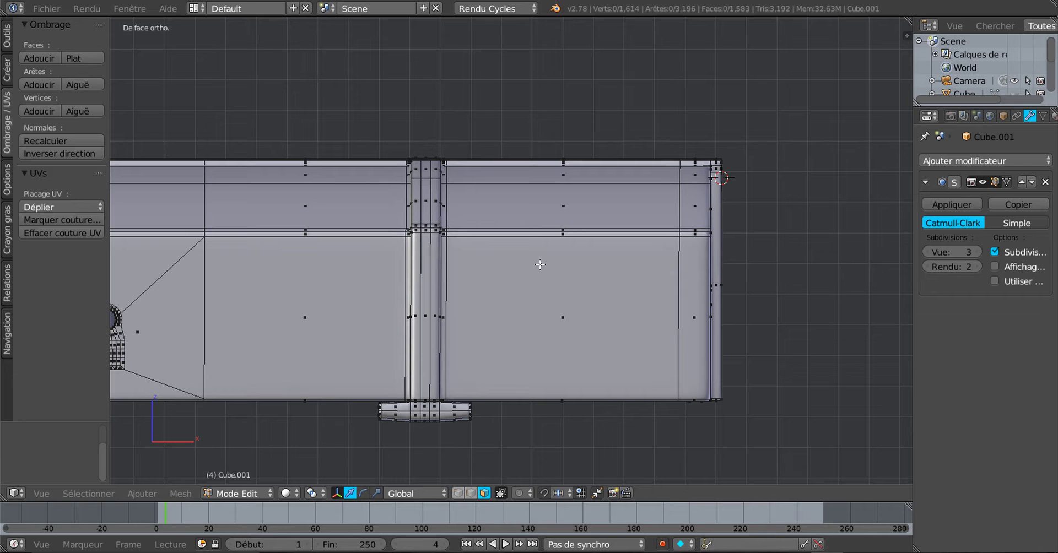
pyautogui.scroll(-3, 423, 263)
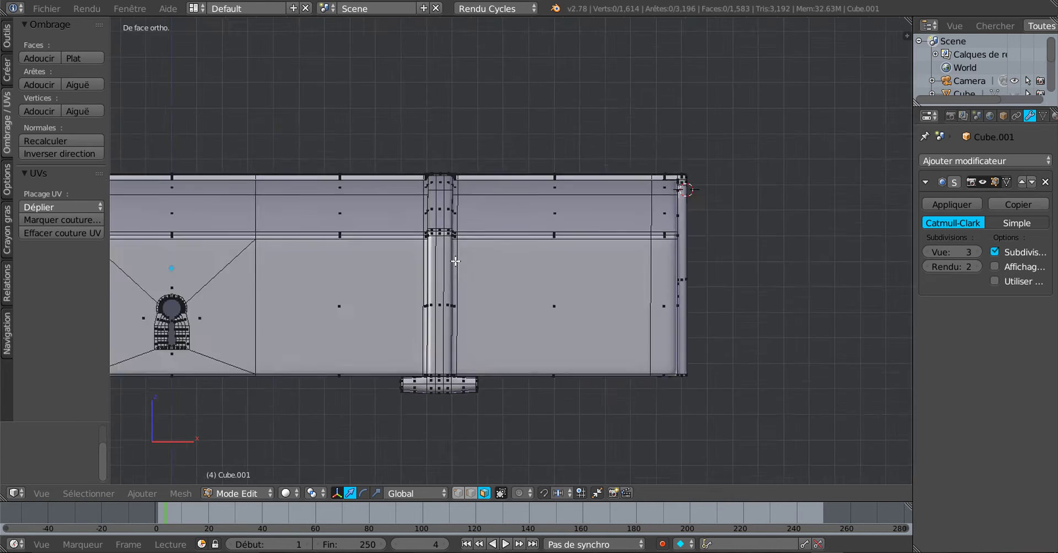
pyautogui.keyDown('shift'); pyautogui.moveTo(438, 270); pyautogui.dragTo(629, 255, button='middle'); pyautogui.keyUp('shift')
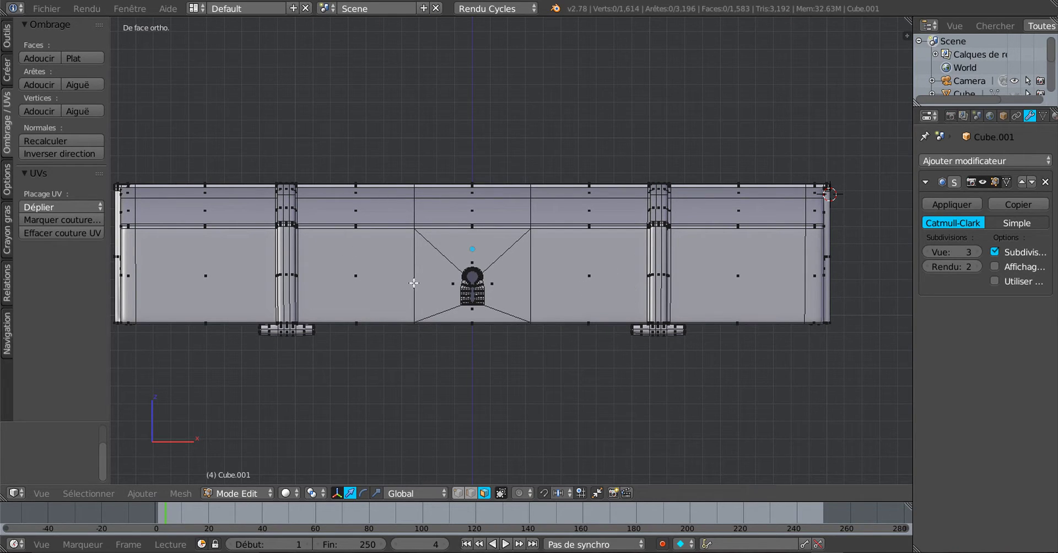
pyautogui.keyDown('shift'); pyautogui.moveTo(689, 296); pyautogui.dragTo(468, 322, button='middle'); pyautogui.keyUp('shift')
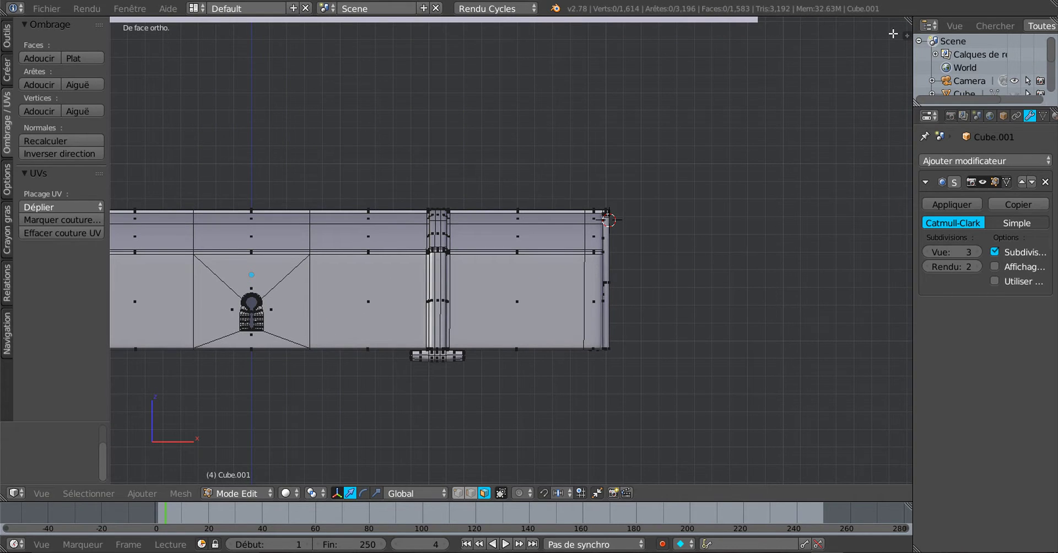
# - Split off a second area beside the 3D viewport, turn it into a UV/Image Editor and widen it
pyautogui.moveTo(907, 24); pyautogui.dragTo(691, 58)
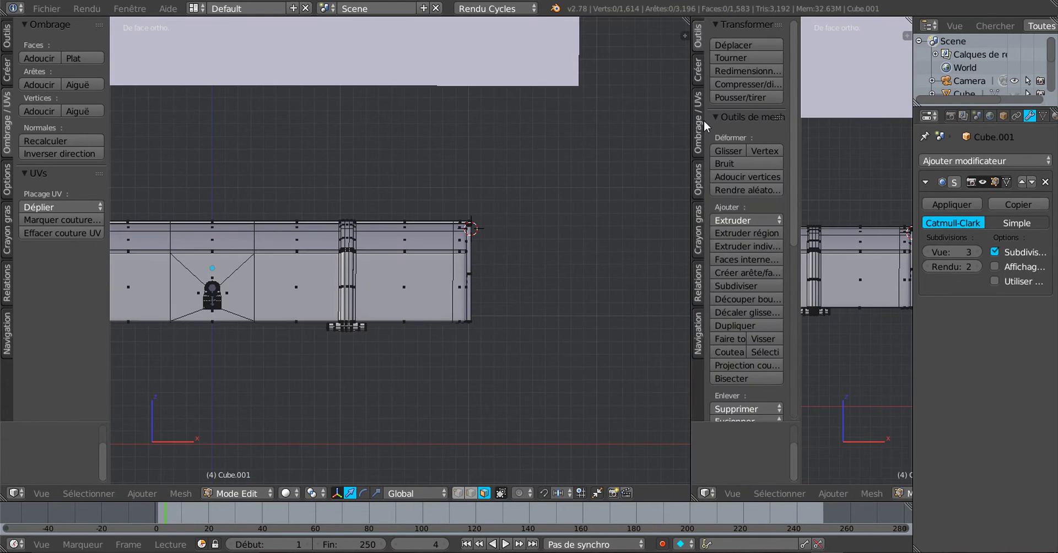
pyautogui.click(707, 493)
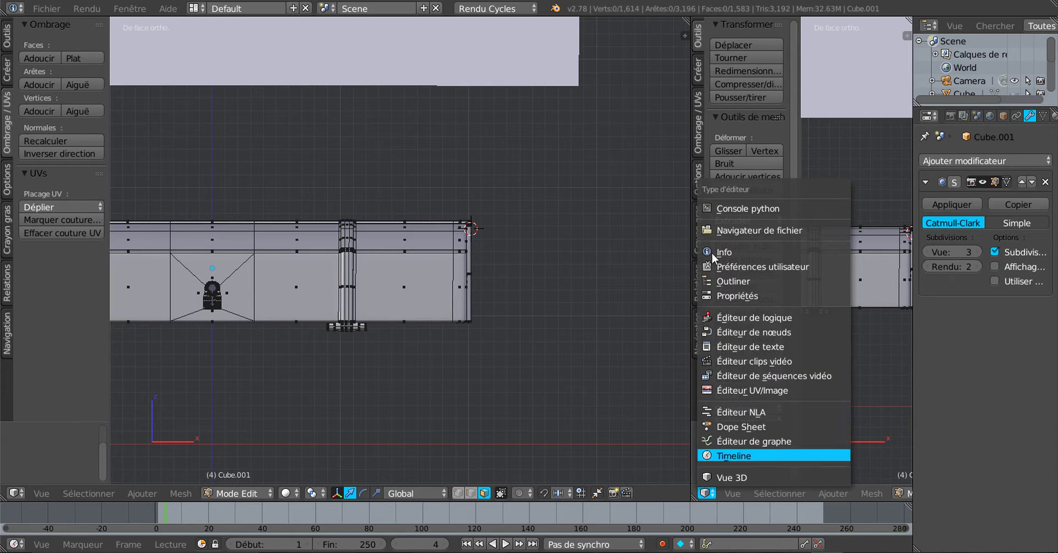
pyautogui.click(738, 390)
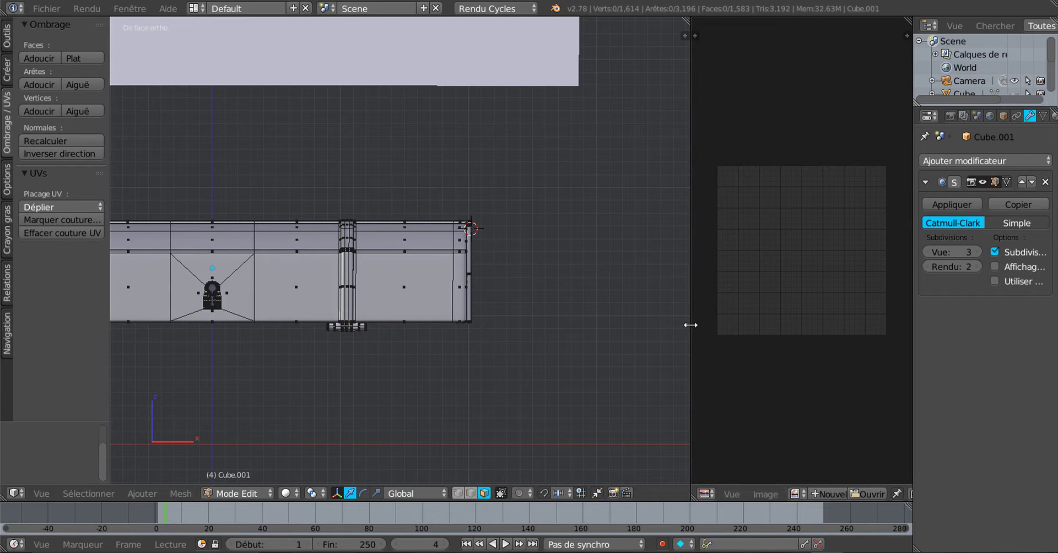
pyautogui.moveTo(691, 325); pyautogui.dragTo(611, 326)
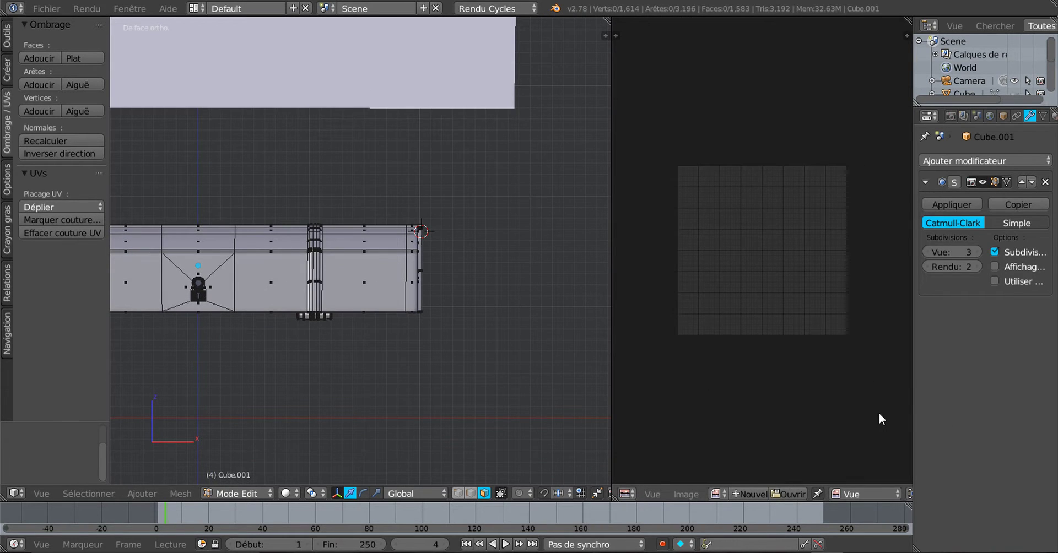
# - Return to Object Mode and start the Screencast Keys display in the 3D viewport, closing the settings sidebar
pyautogui.press('n')
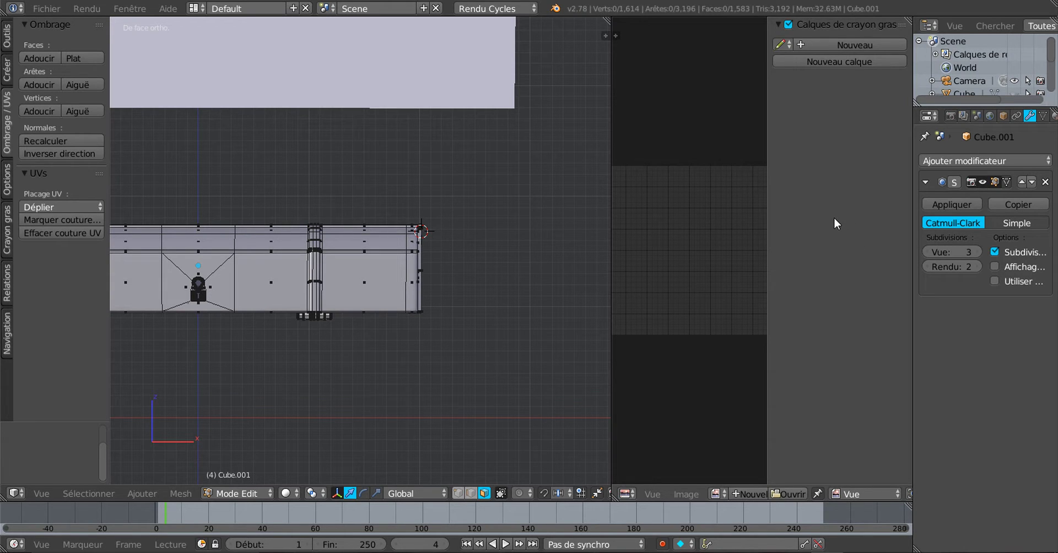
pyautogui.press('Tab')
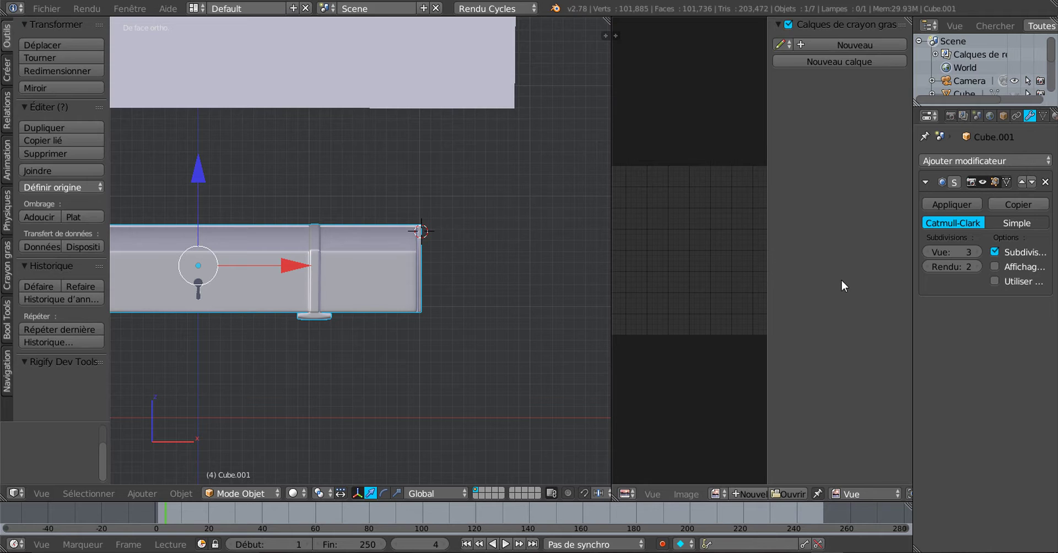
pyautogui.press('n')
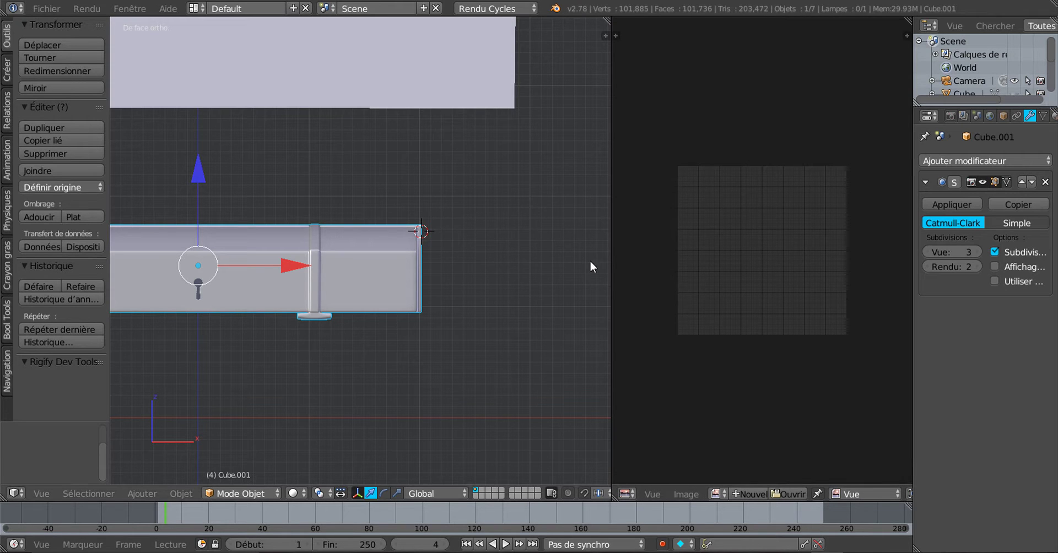
pyautogui.press('n')
pyautogui.moveTo(604, 326); pyautogui.dragTo(603, 416)
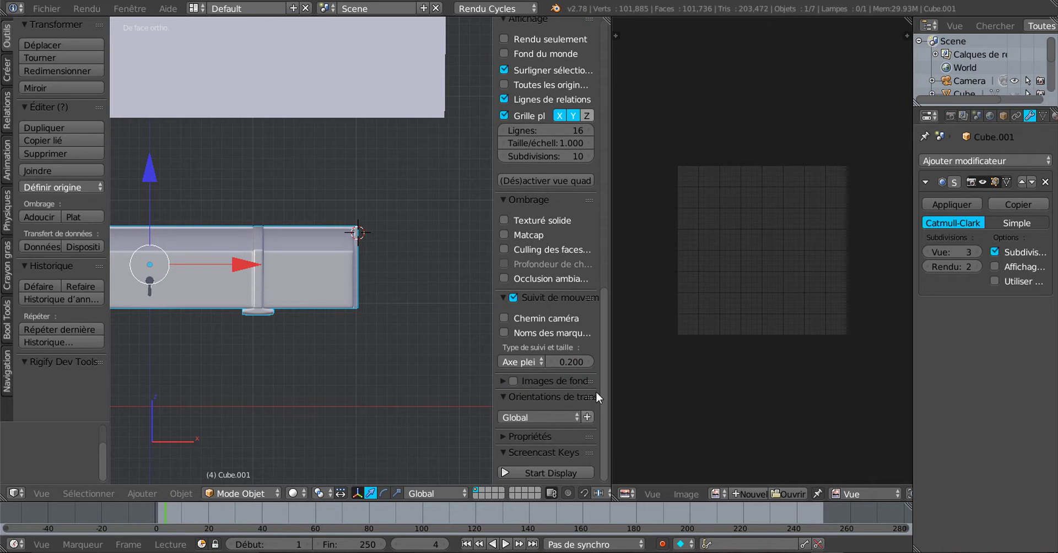
pyautogui.click(525, 475)
pyautogui.moveTo(603, 400); pyautogui.dragTo(603, 421)
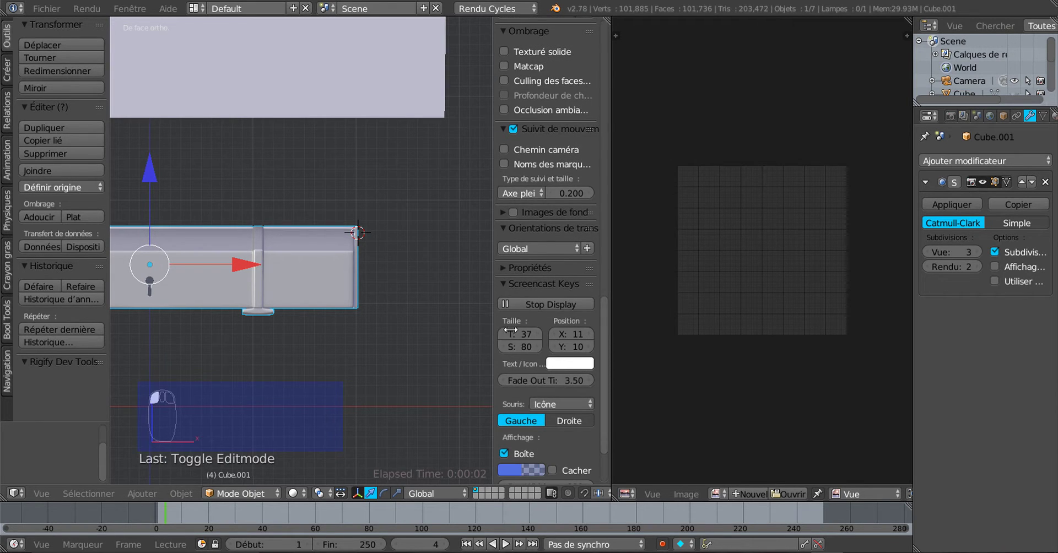
pyautogui.moveTo(491, 332); pyautogui.dragTo(643, 318)
# - Rebalance the split areas by enlarging the 3D viewport and reducing the UV/Image Editor to a narrow strip
pyautogui.scroll(2, 761, 281)
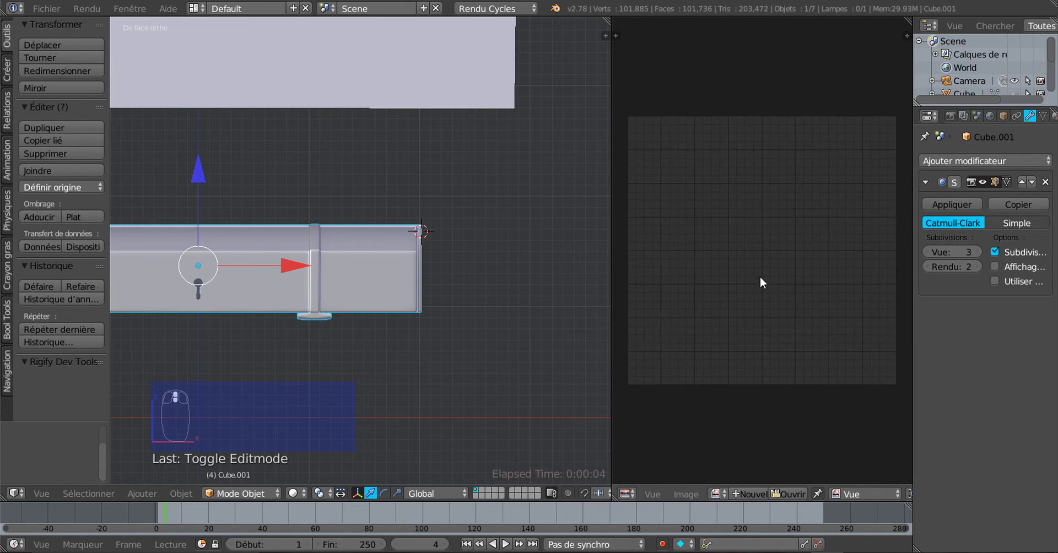
pyautogui.scroll(-1, 651, 267)
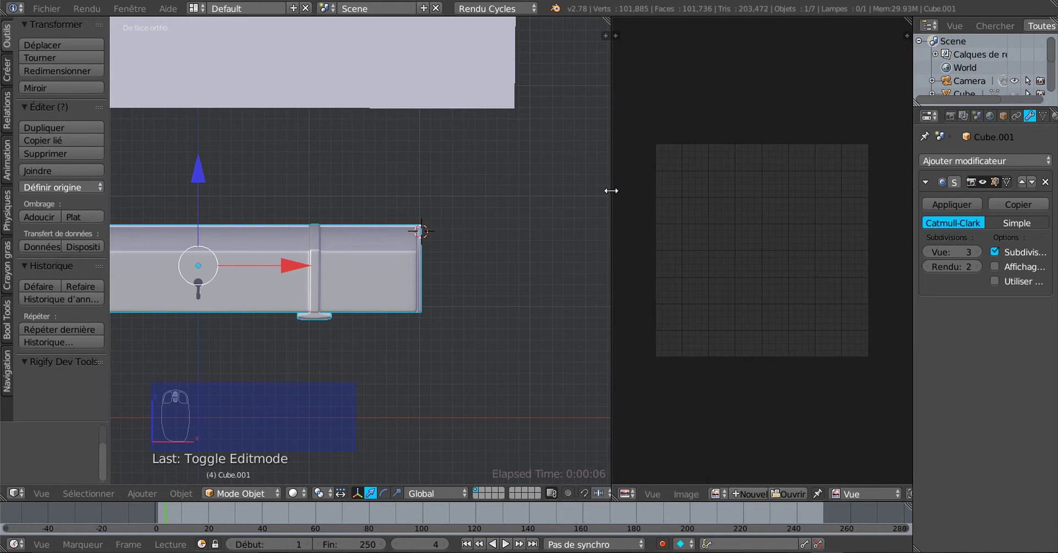
pyautogui.moveTo(612, 190); pyautogui.dragTo(562, 210)
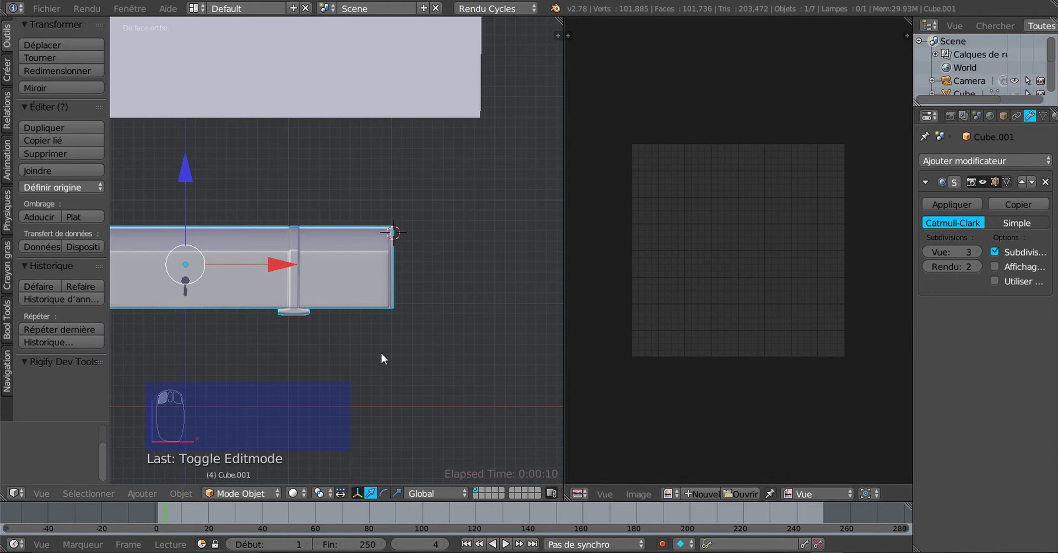
pyautogui.scroll(2, 381, 352)
pyautogui.scroll(-1, 422, 343)
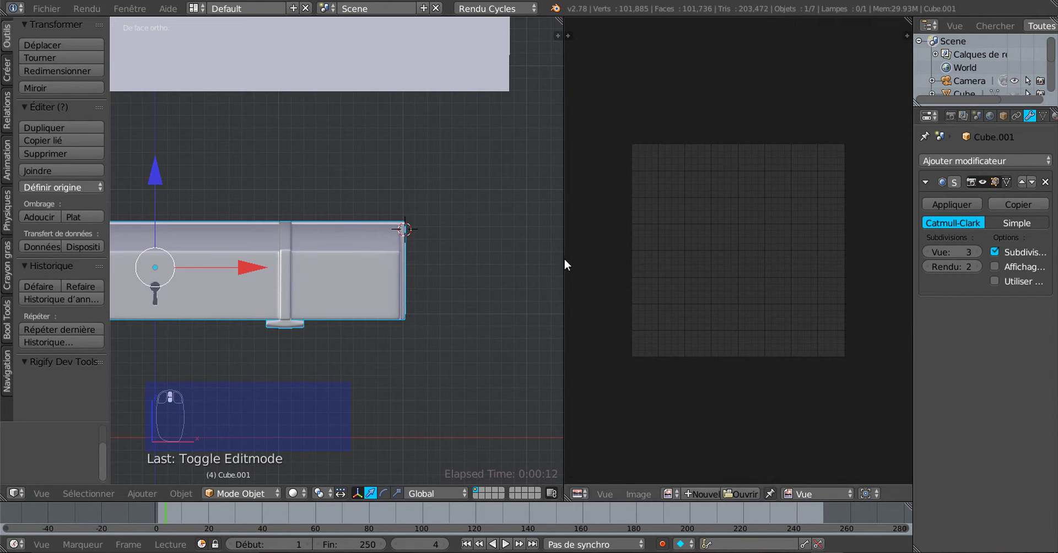
pyautogui.moveTo(563, 257); pyautogui.dragTo(787, 256)
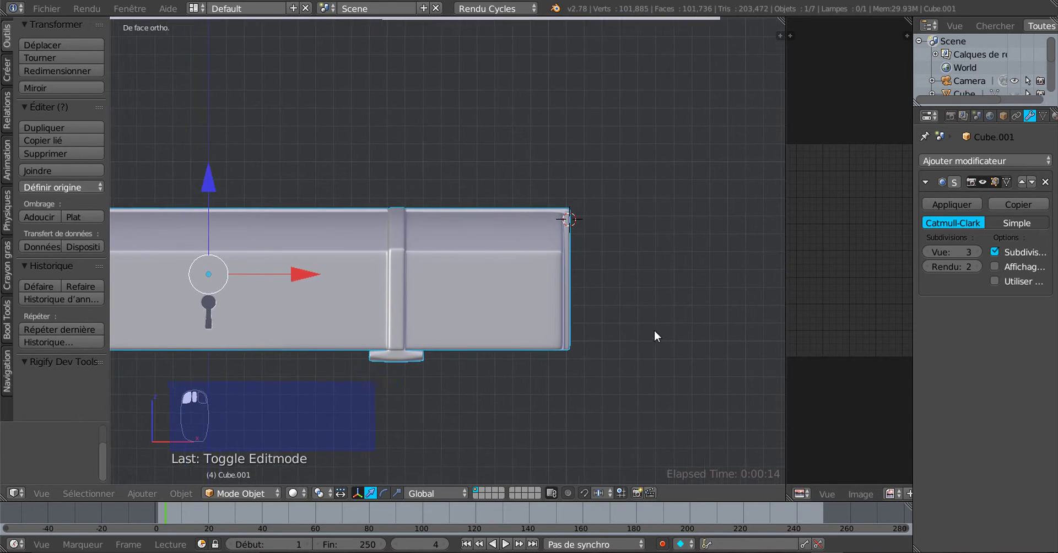
# - Enter Edit Mode on the lid and set its Subdivision Surface viewport level to 0
pyautogui.press('Tab')
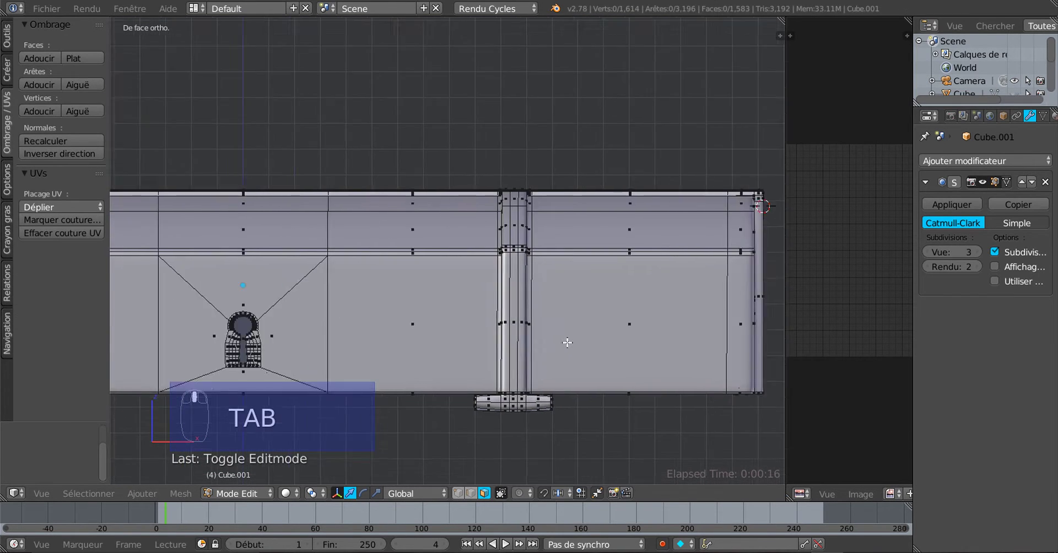
pyautogui.scroll(3, 567, 345)
pyautogui.scroll(4, 443, 345)
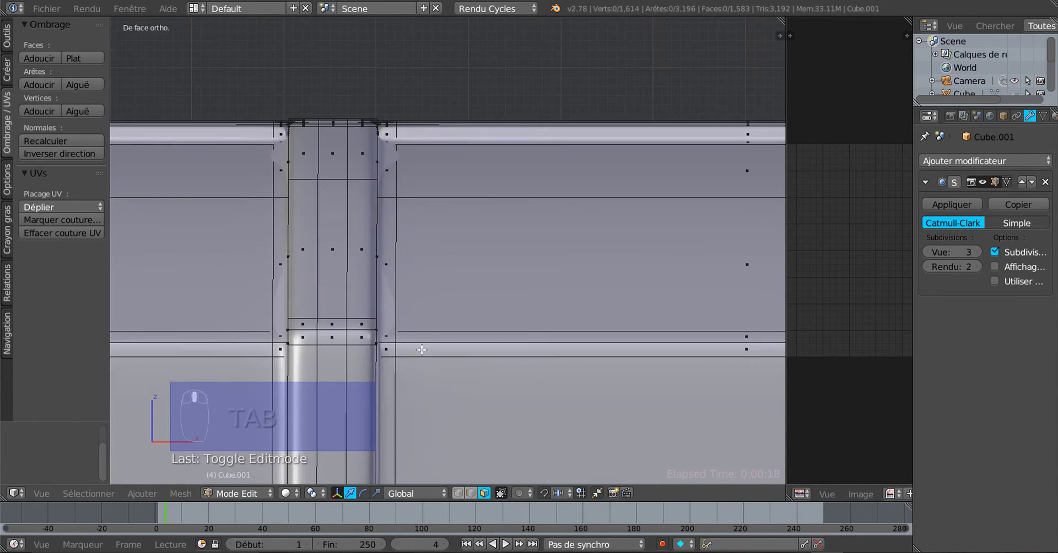
pyautogui.click(925, 252)
pyautogui.click(925, 252)
pyautogui.click(926, 252)
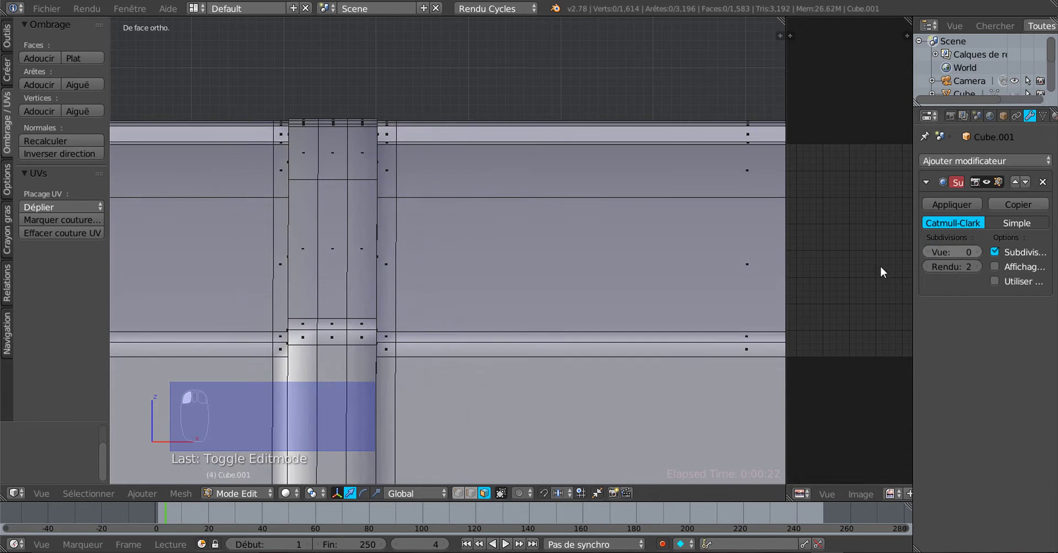
pyautogui.scroll(1, 384, 356)
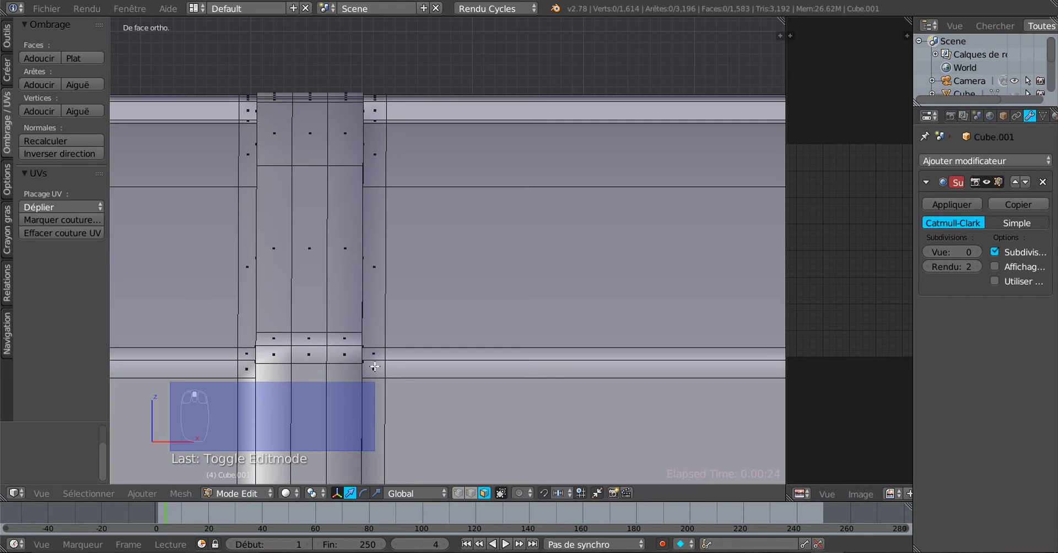
pyautogui.scroll(-2, 394, 372)
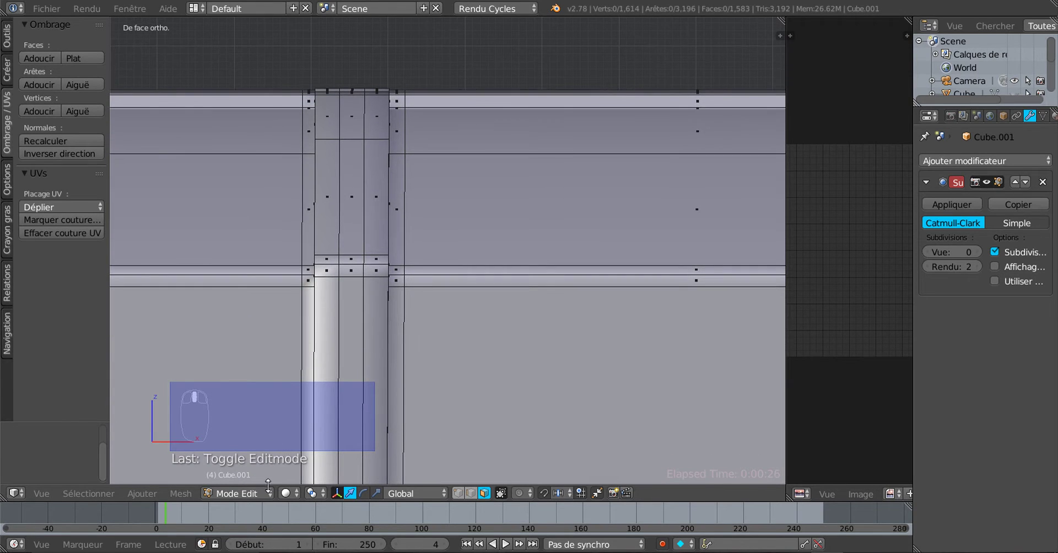
# - Switch the viewport shading to Material and view the lid's faces and dark straps from an angle
pyautogui.click(285, 493)
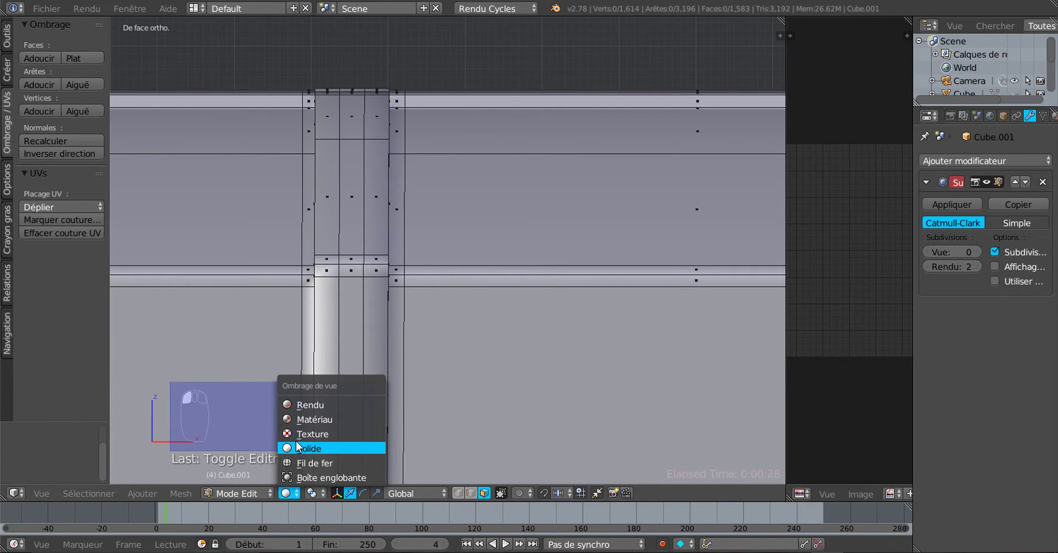
pyautogui.click(294, 422)
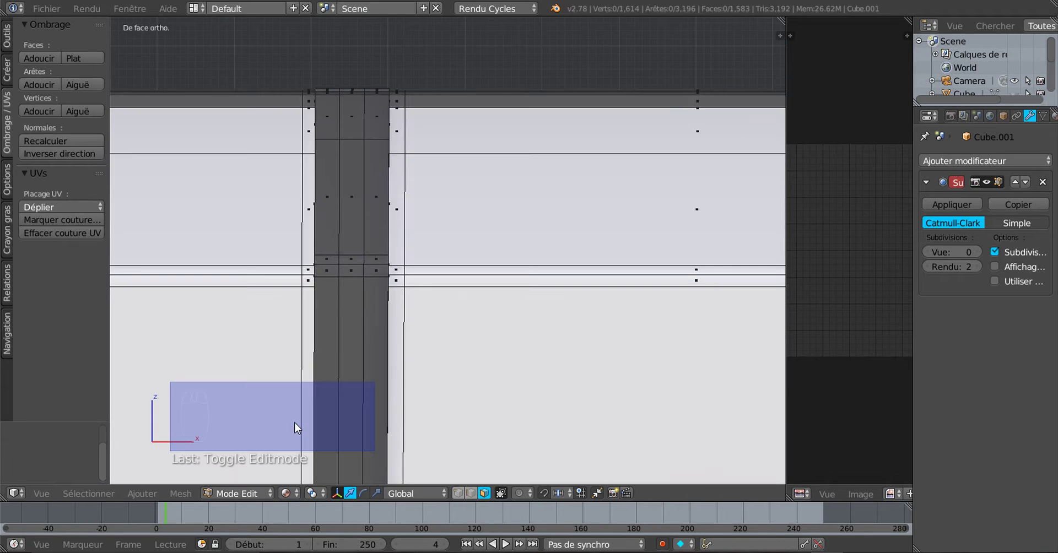
pyautogui.scroll(-3, 429, 388)
pyautogui.scroll(1, 450, 355)
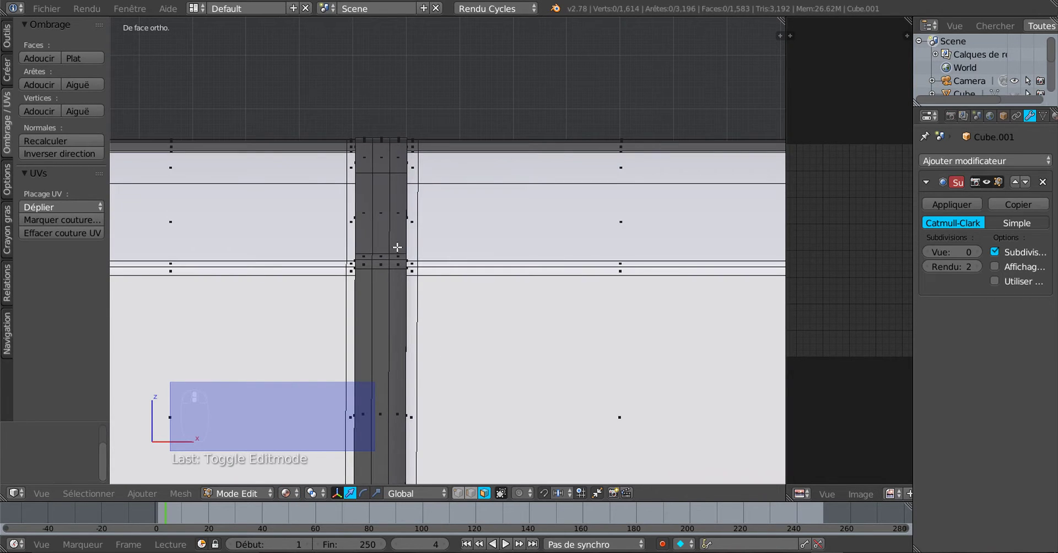
pyautogui.scroll(-2, 470, 378)
pyautogui.moveTo(469, 378); pyautogui.dragTo(517, 373, button='middle')
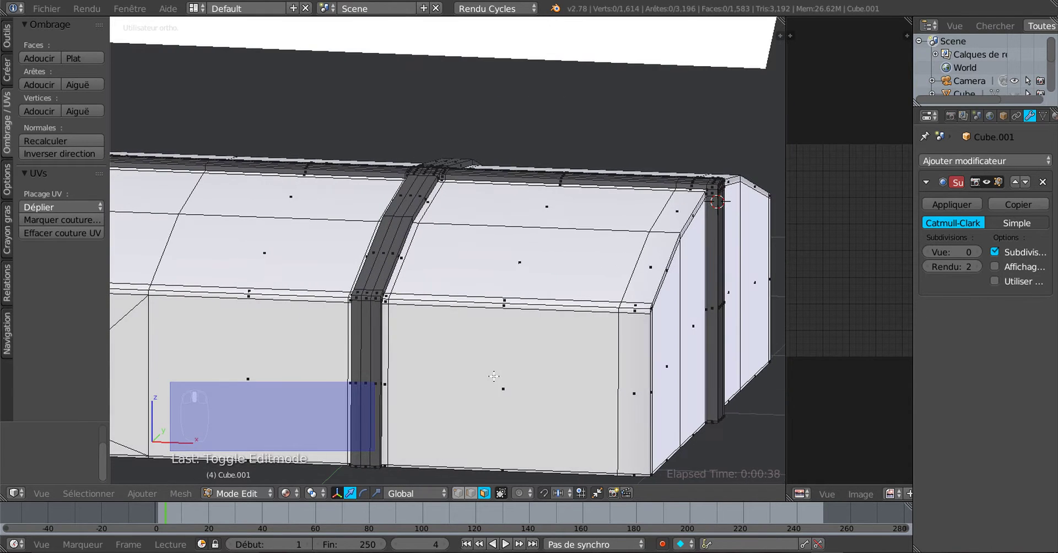
pyautogui.scroll(-2, 493, 376)
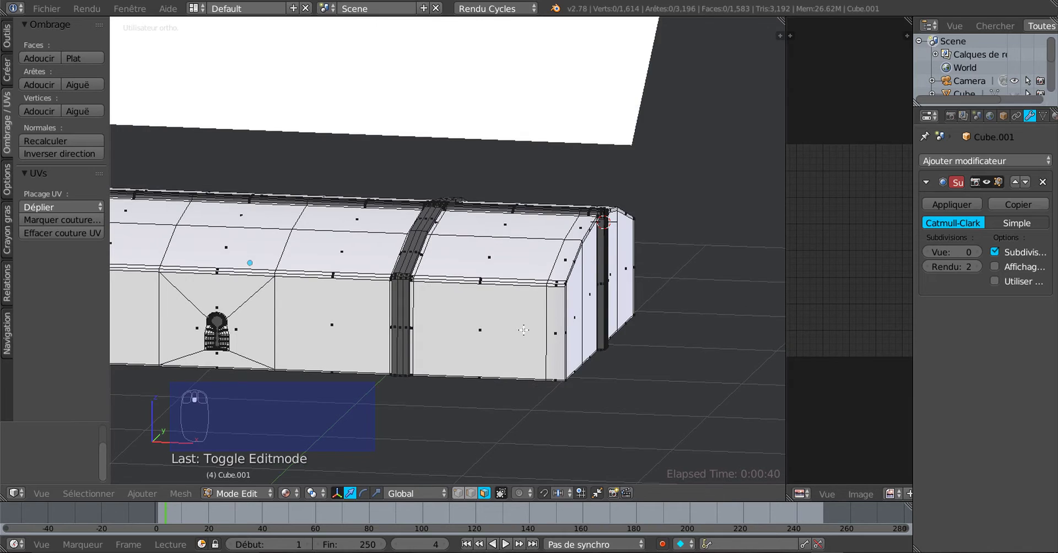
pyautogui.scroll(2, 524, 329)
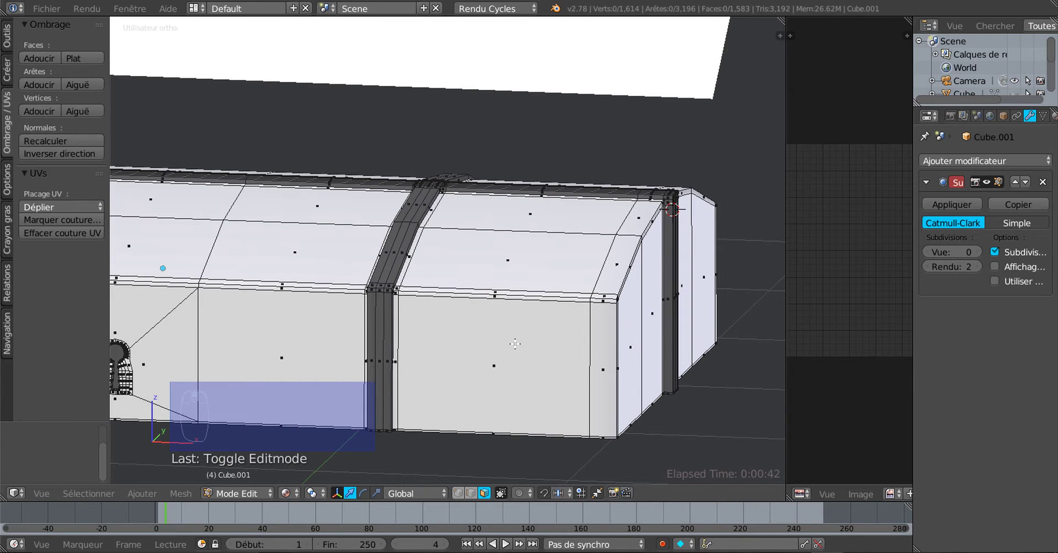
pyautogui.moveTo(488, 341); pyautogui.dragTo(488, 341, button='middle')
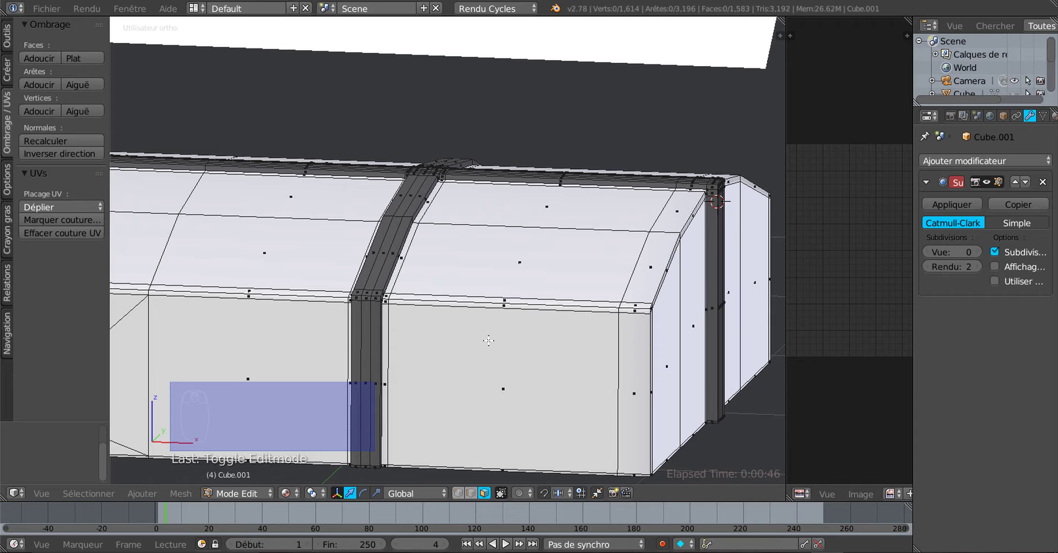
# - Display the lid's material slots in a widened properties area and select all faces assigned to Matériau
pyautogui.rightClick(519, 264)
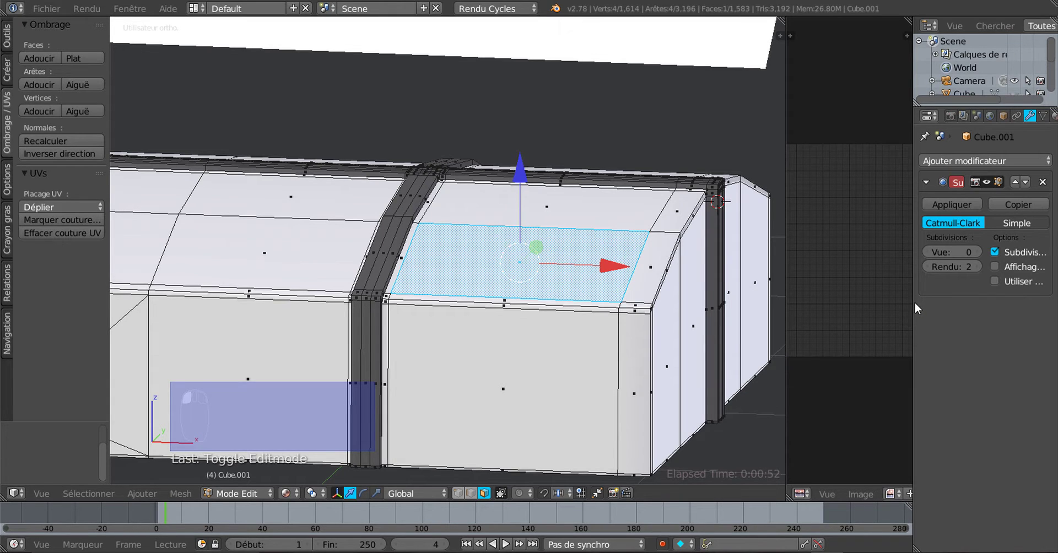
pyautogui.moveTo(915, 303); pyautogui.dragTo(810, 302)
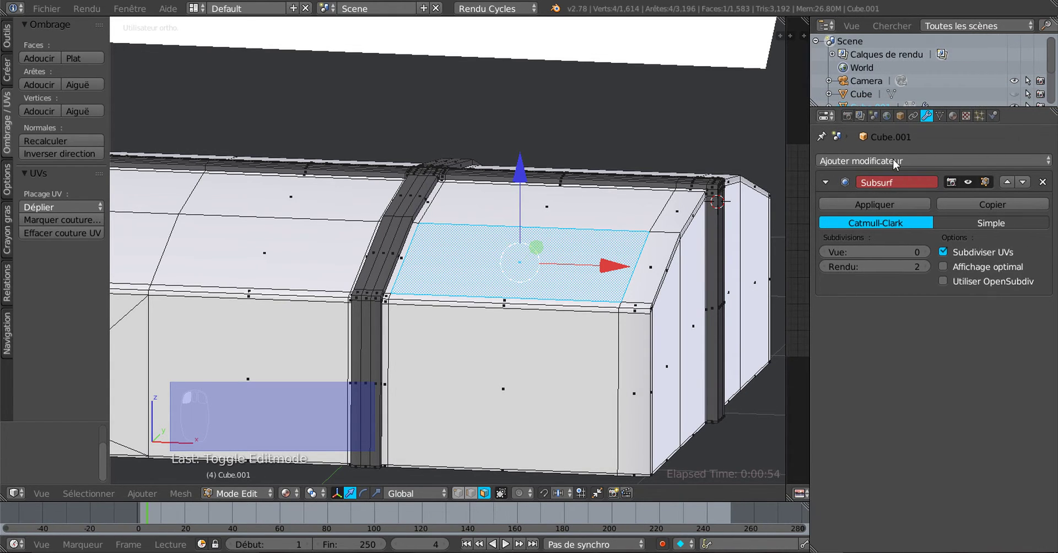
pyautogui.click(951, 116)
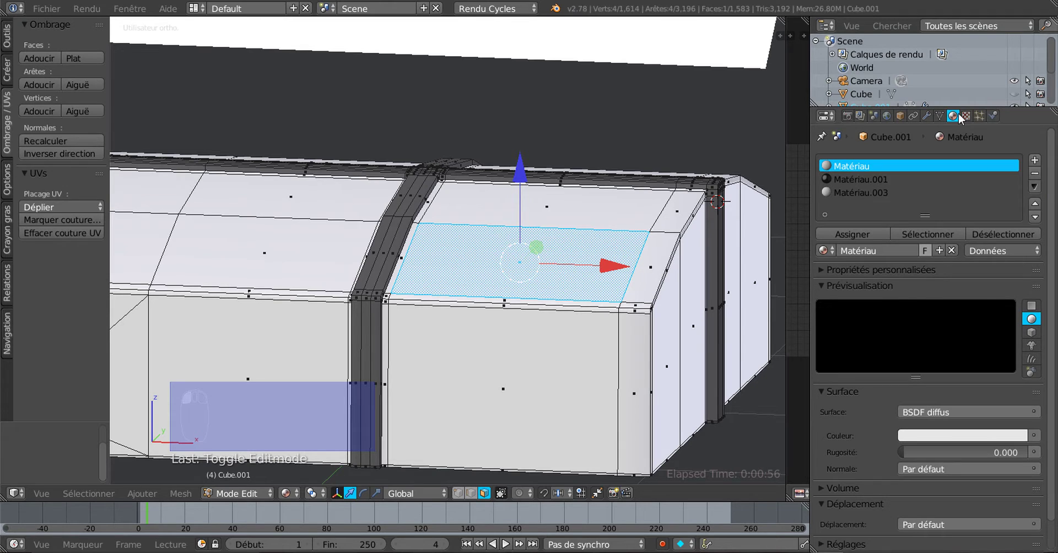
pyautogui.click(927, 234)
pyautogui.scroll(-4, 621, 344)
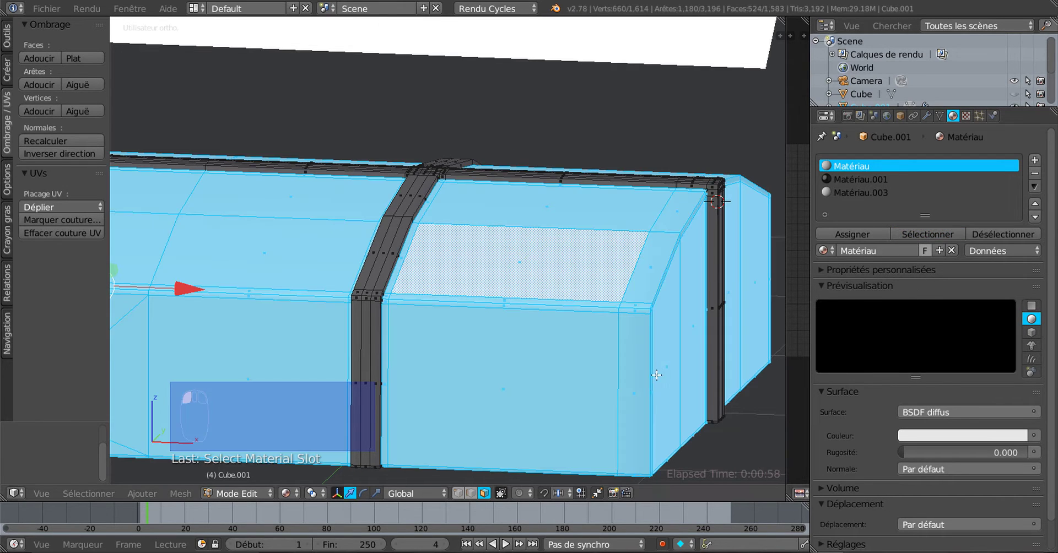
pyautogui.scroll(-3, 549, 303)
pyautogui.keyDown('shift'); pyautogui.moveTo(647, 335); pyautogui.dragTo(703, 337, button='middle'); pyautogui.keyUp('shift')
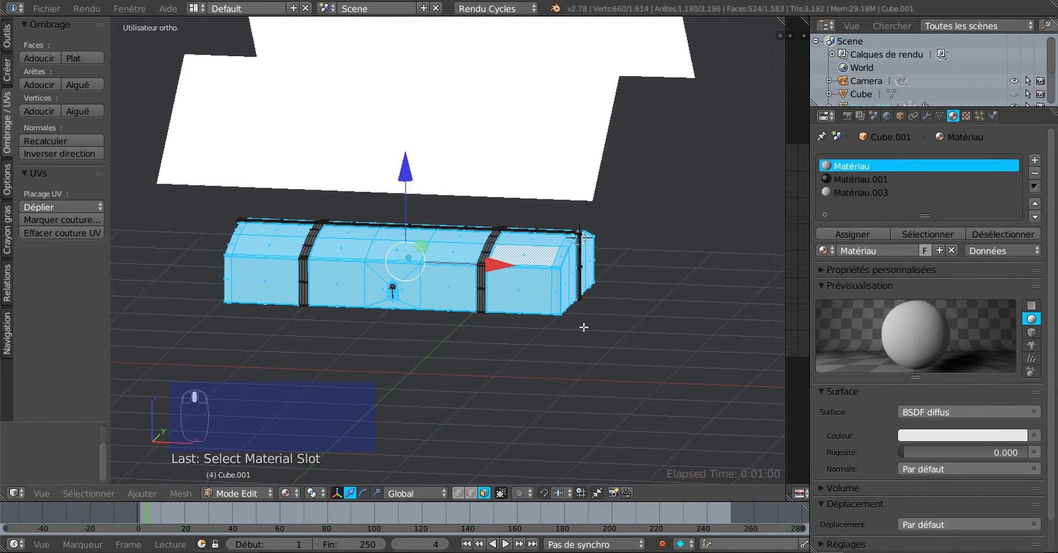
pyautogui.scroll(2, 573, 325)
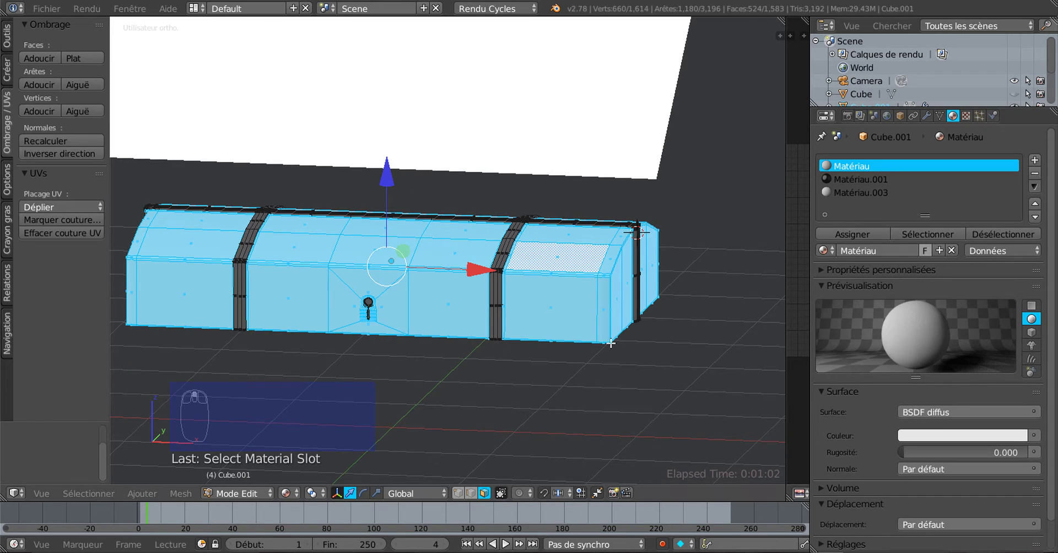
pyautogui.scroll(3, 611, 341)
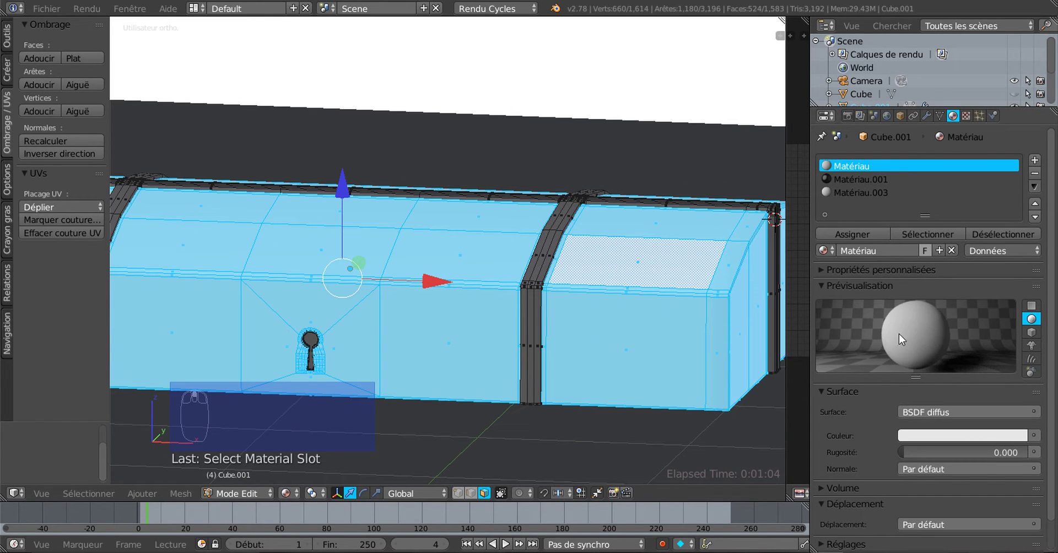
pyautogui.scroll(-2, 623, 395)
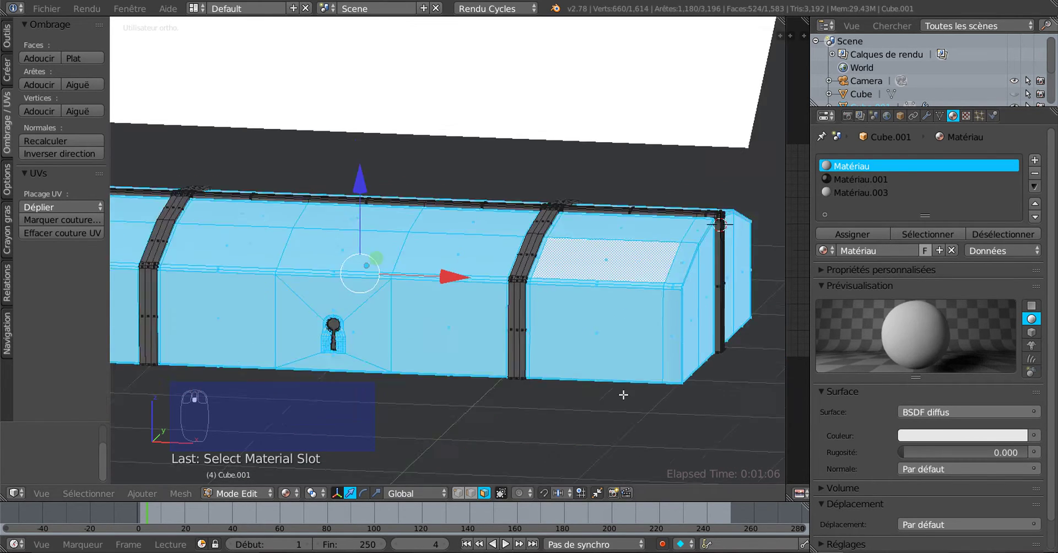
# - In right orthographic view with vertex selection, box-deselect the visible vertices behind the lid's front panel
pyautogui.press('KP_3')
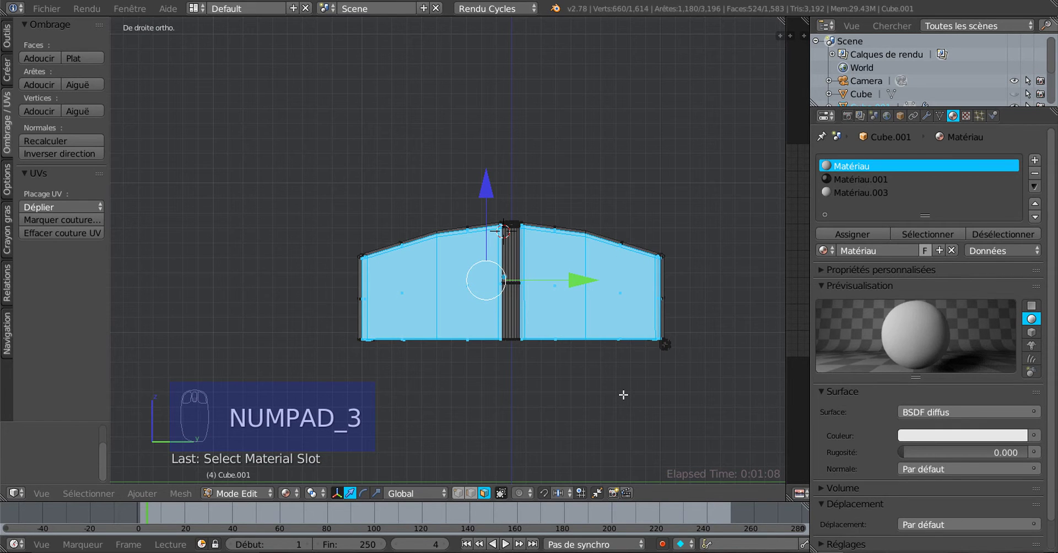
pyautogui.click(458, 493)
pyautogui.keyDown('shift'); pyautogui.moveTo(442, 398); pyautogui.dragTo(455, 401, button='middle'); pyautogui.keyUp('shift')
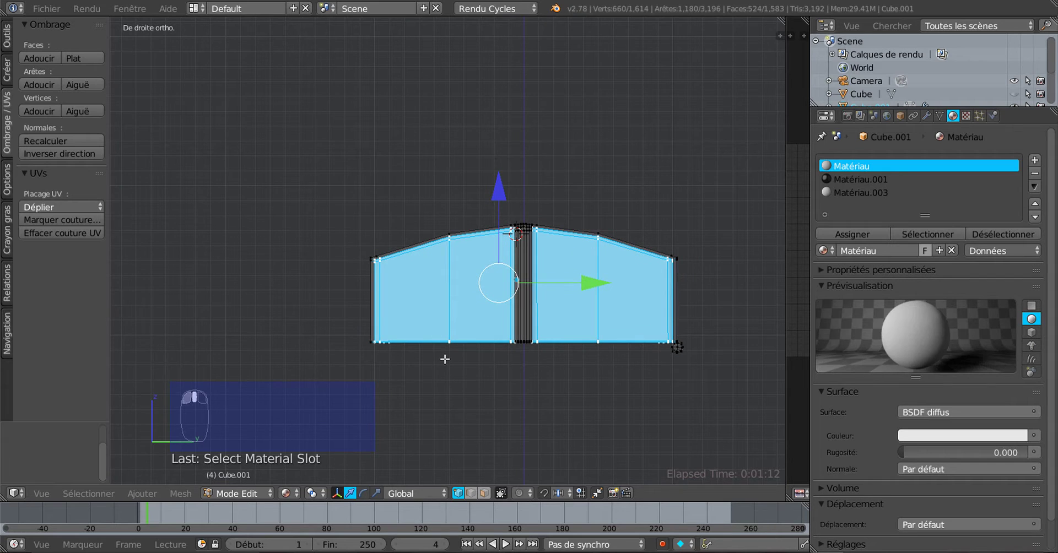
pyautogui.press('b')
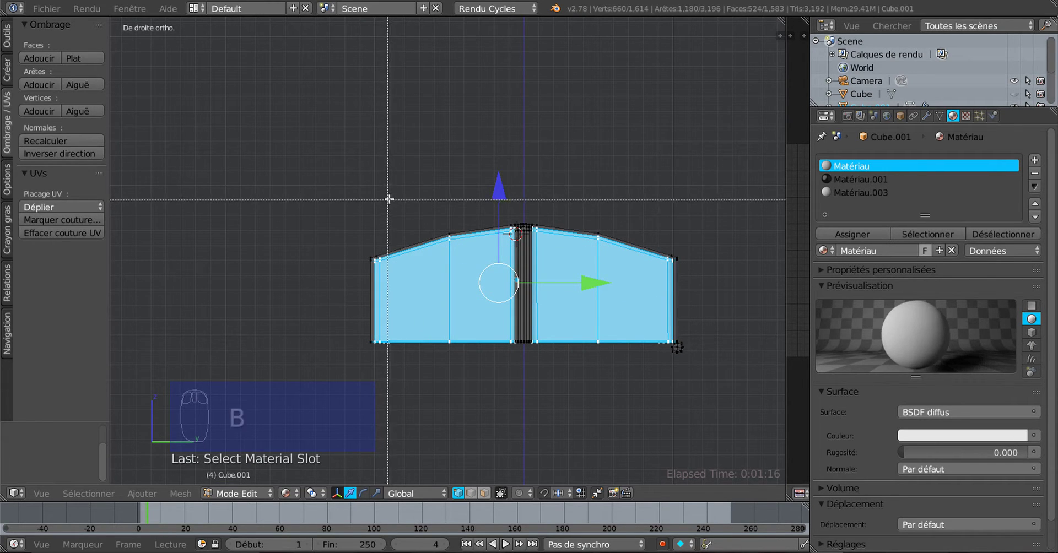
pyautogui.moveTo(386, 200); pyautogui.dragTo(703, 397)
pyautogui.moveTo(702, 396); pyautogui.dragTo(693, 385, button='middle')
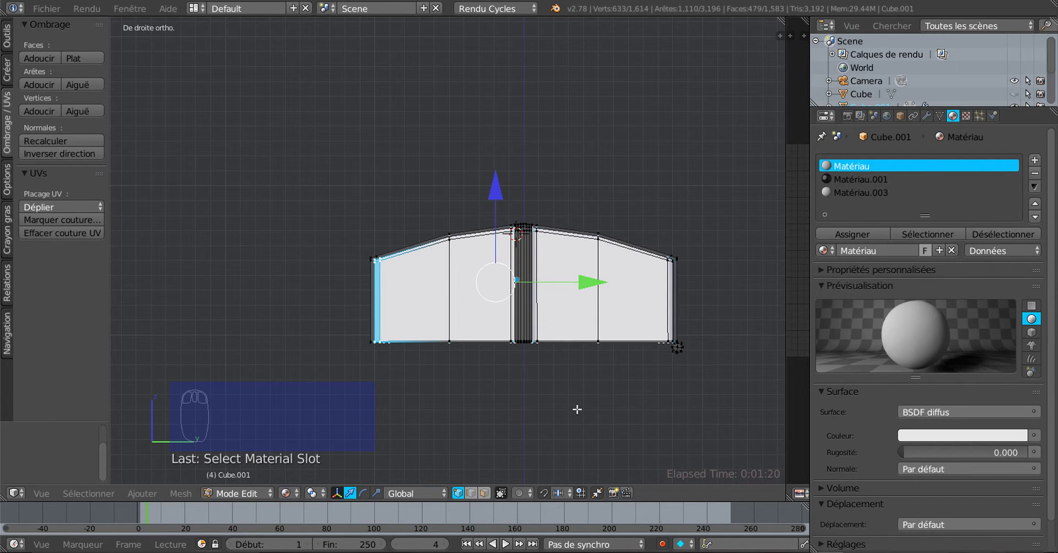
# - Show the mesh in wireframe and box-deselect the vertices behind the front panel through the whole lid
pyautogui.press('z')
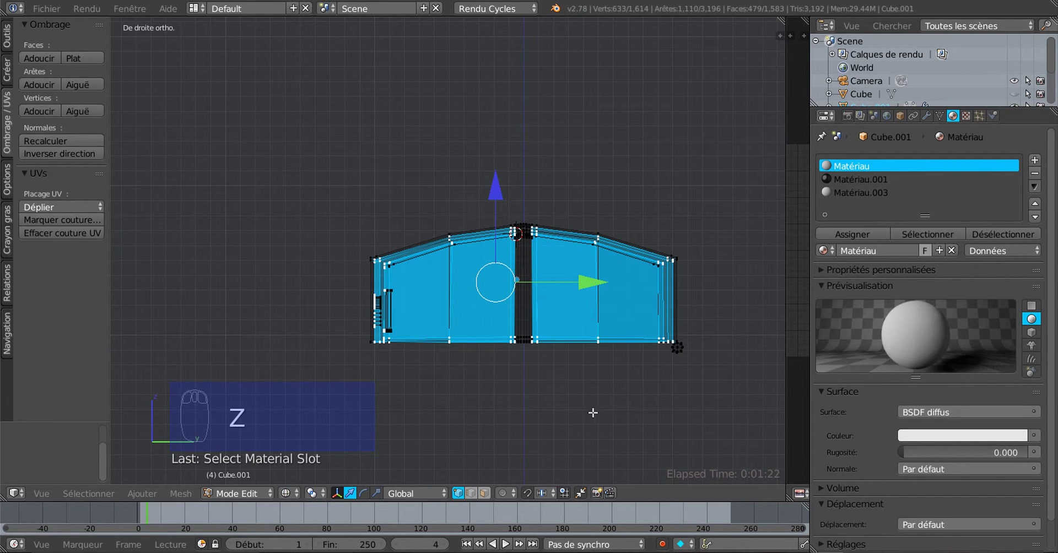
pyautogui.press('b')
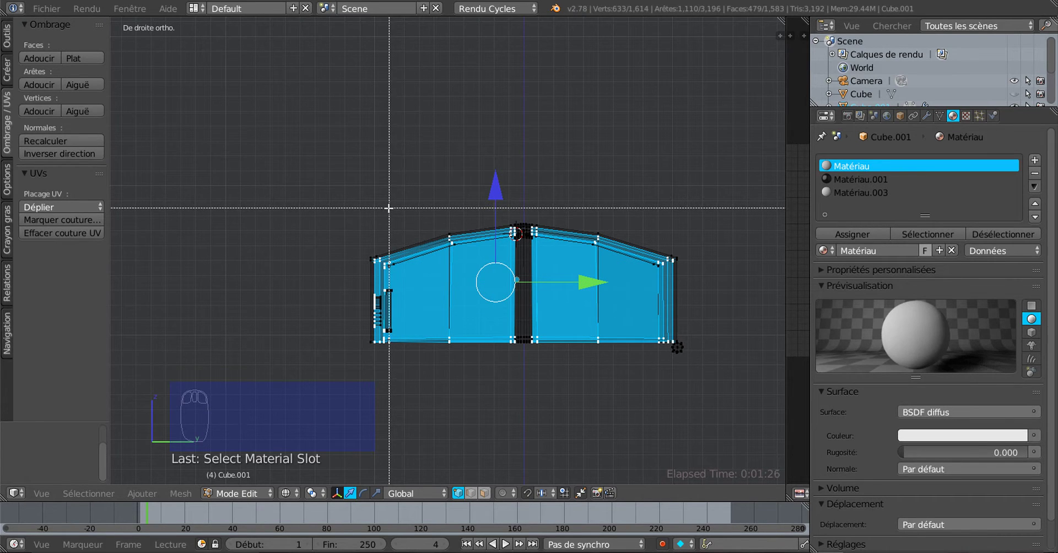
pyautogui.press('Escape')
pyautogui.moveTo(388, 212); pyautogui.dragTo(732, 424, button='middle')
pyautogui.scroll(4, 467, 401)
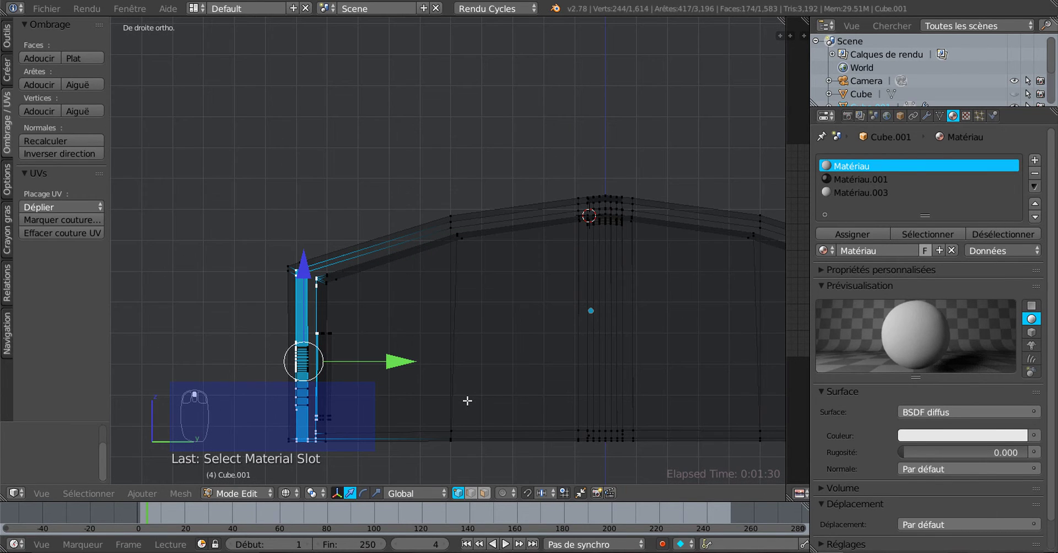
# - Circle-deselect the remaining vertices on the front panel's inner side, keeping only its outer faces selected, and check the selection from an angle
pyautogui.keyDown('shift'); pyautogui.moveTo(467, 401); pyautogui.dragTo(610, 367, button='middle'); pyautogui.keyUp('shift')
pyautogui.scroll(2, 502, 345)
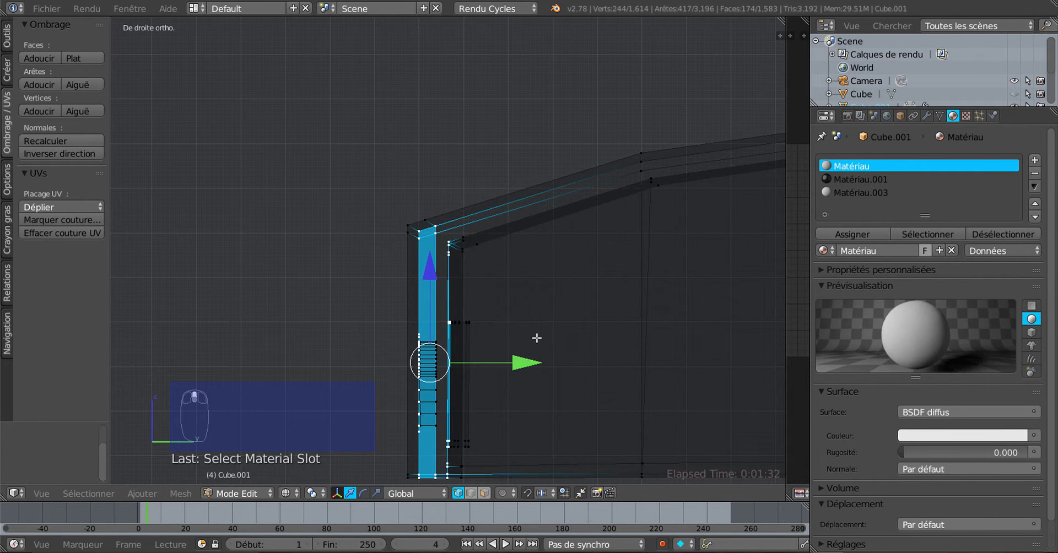
pyautogui.press('c')
pyautogui.middleClick(461, 243)
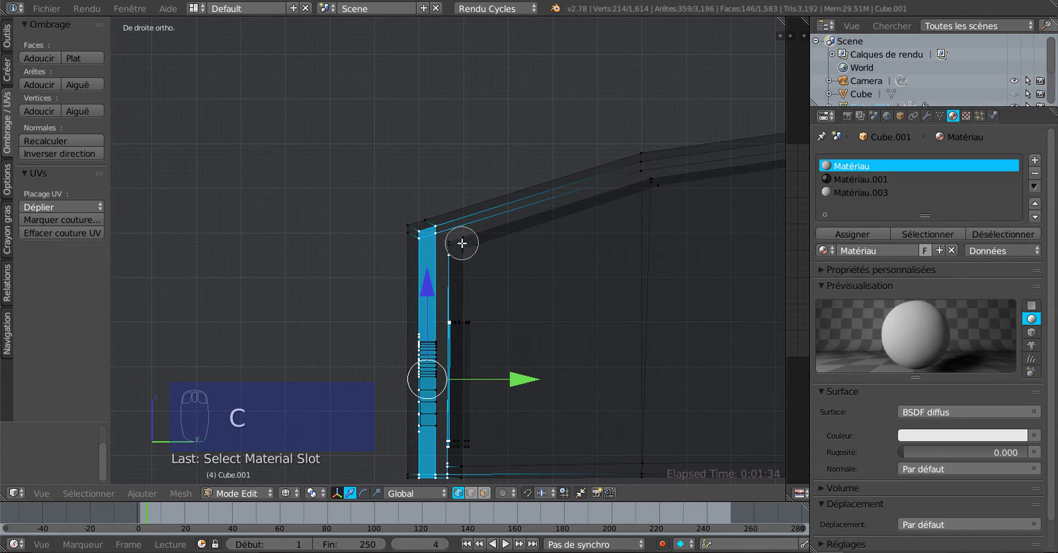
pyautogui.middleClick(463, 325)
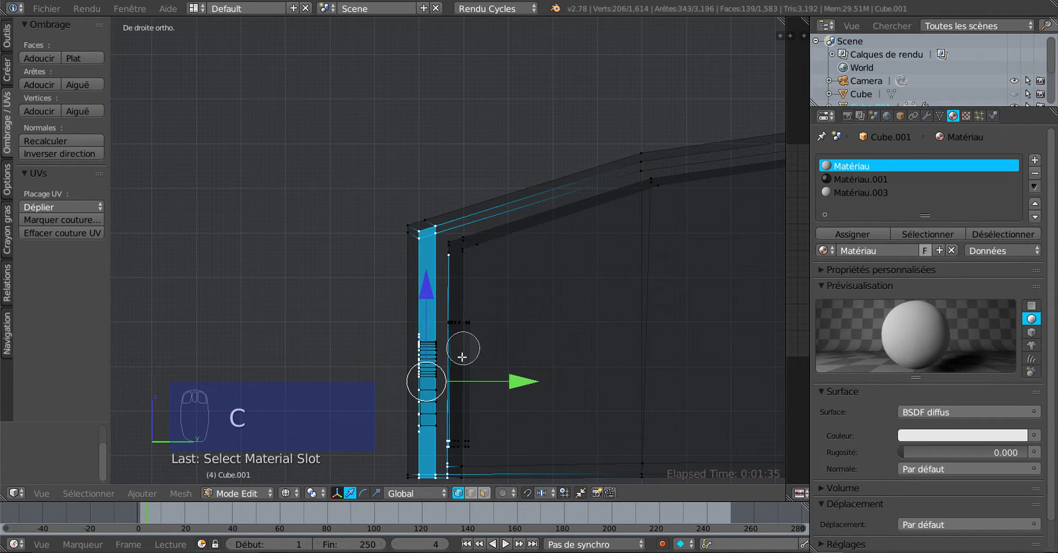
pyautogui.middleClick(461, 247)
pyautogui.middleClick(459, 448)
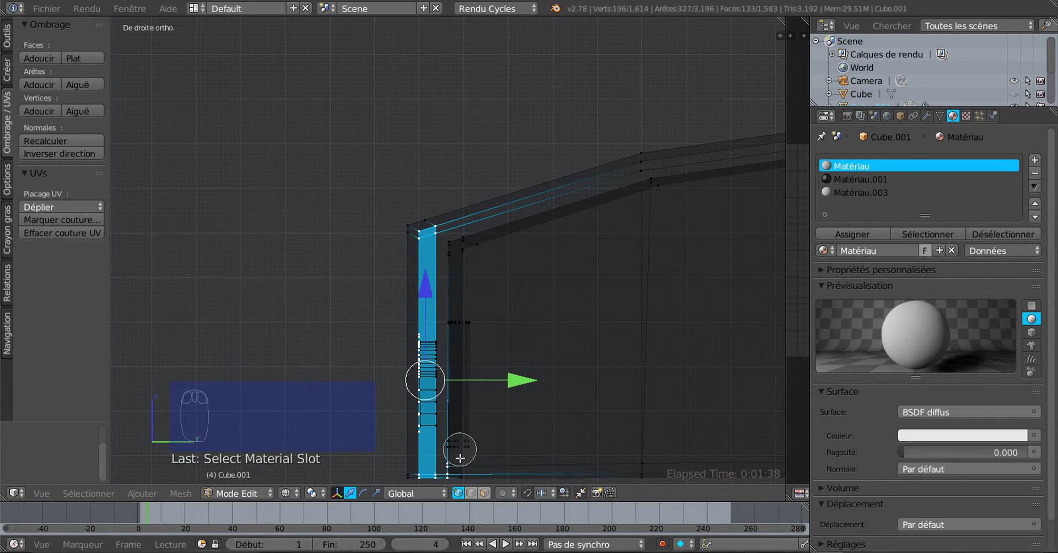
pyautogui.middleClick(458, 469)
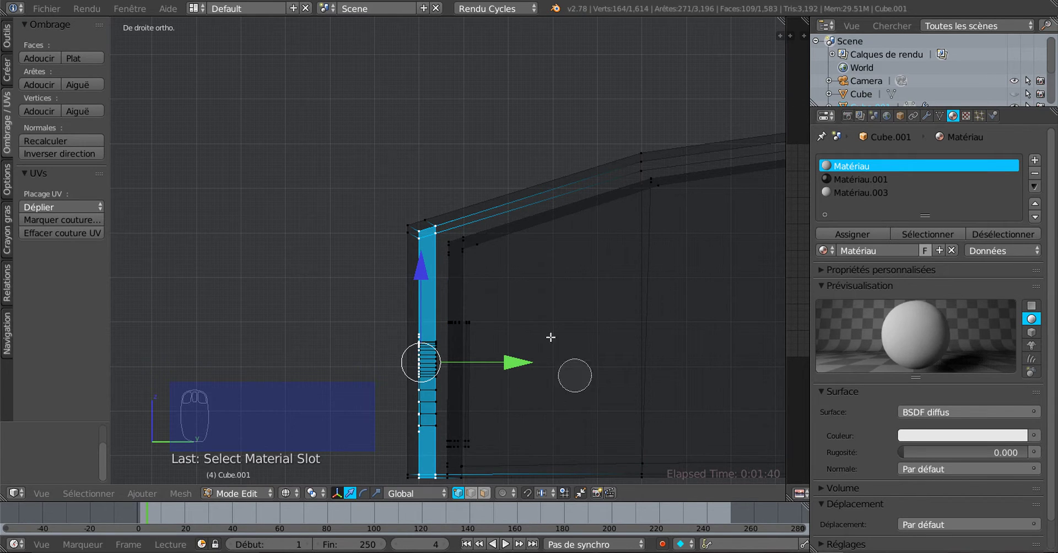
pyautogui.rightClick(320, 294)
pyautogui.scroll(-2, 293, 313)
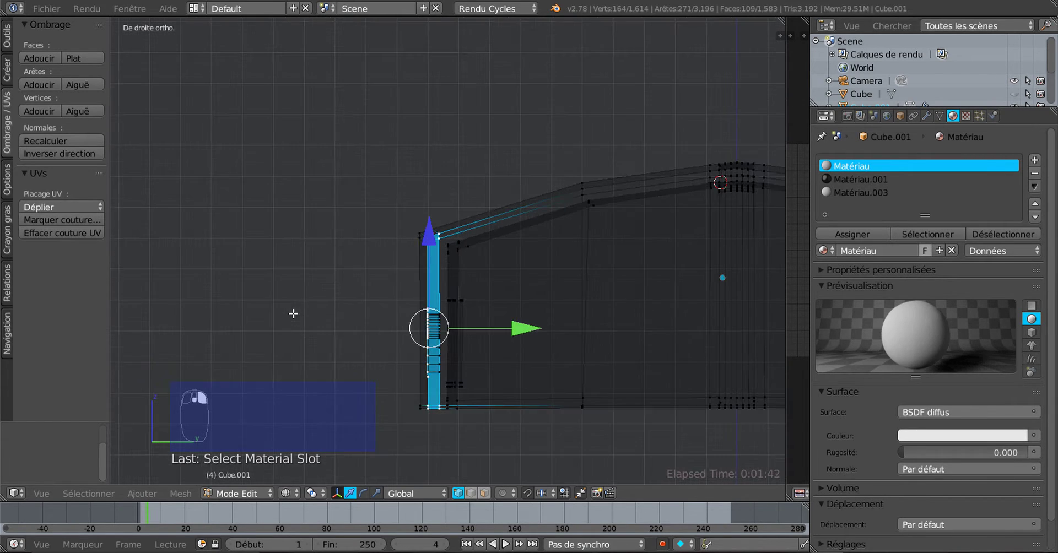
pyautogui.moveTo(296, 342); pyautogui.dragTo(317, 359, button='middle')
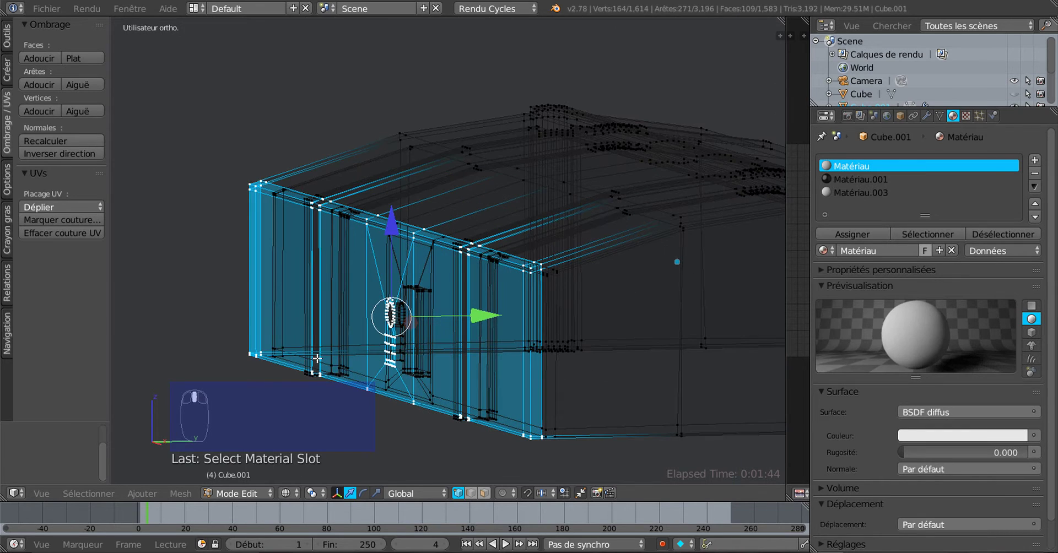
pyautogui.moveTo(397, 375); pyautogui.dragTo(410, 384, button='middle')
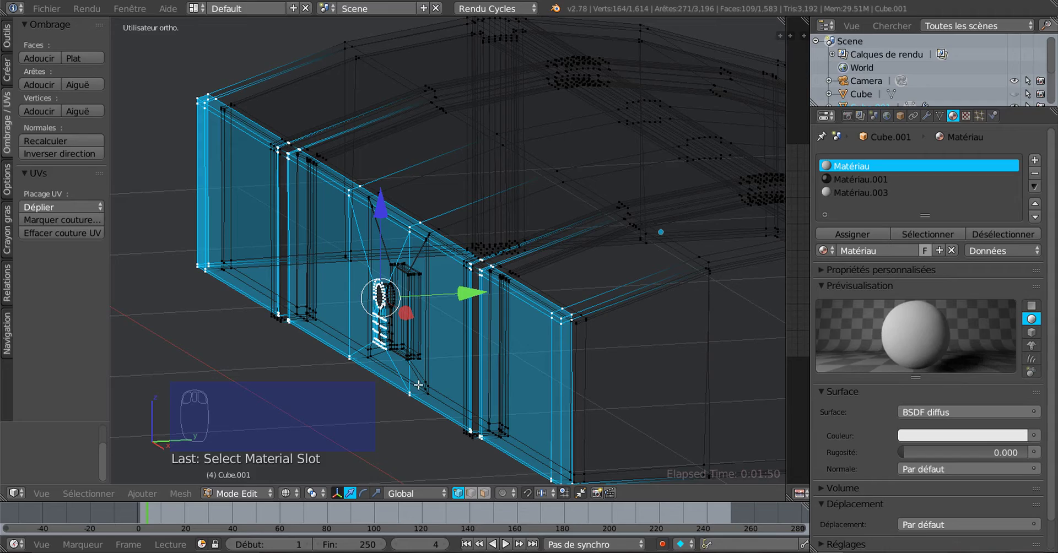
# - Return to solid shading with face selection and deselect the top bevel faces beside the front panel's right-hand metal band
pyautogui.press('z')
pyautogui.moveTo(418, 385)
pyautogui.mouseDown(button='middle')
pyautogui.moveTo(487, 398)
pyautogui.moveTo(371, 318)
pyautogui.moveTo(332, 307)
pyautogui.moveTo(380, 329)
pyautogui.moveTo(403, 325)
pyautogui.moveTo(404, 355)
pyautogui.moveTo(592, 389)
pyautogui.moveTo(616, 321)
pyautogui.mouseUp(button='middle')
pyautogui.scroll(1, 487, 398)
pyautogui.scroll(2, 307, 309)
pyautogui.scroll(-3, 307, 310)
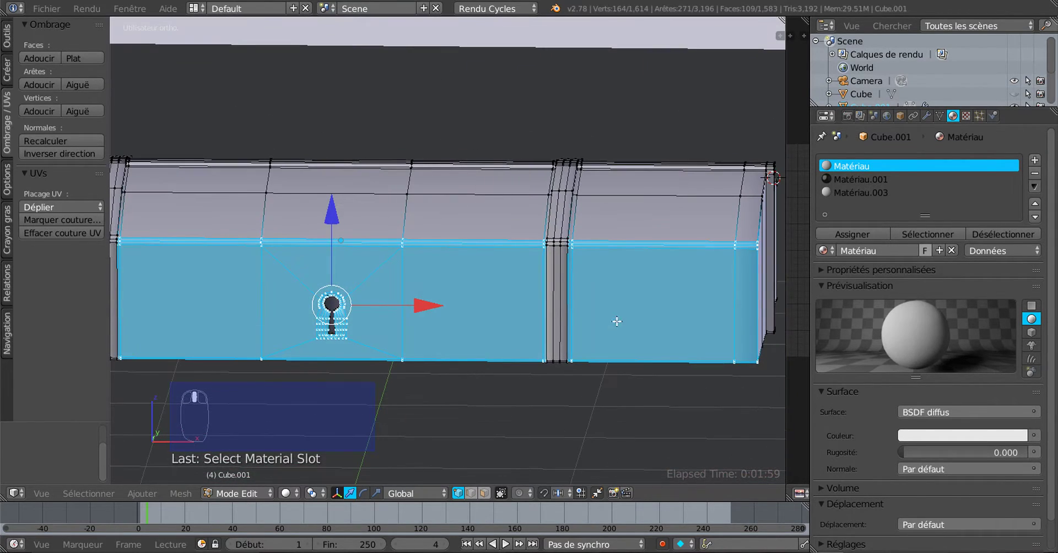
pyautogui.click(484, 493)
pyautogui.scroll(2, 485, 353)
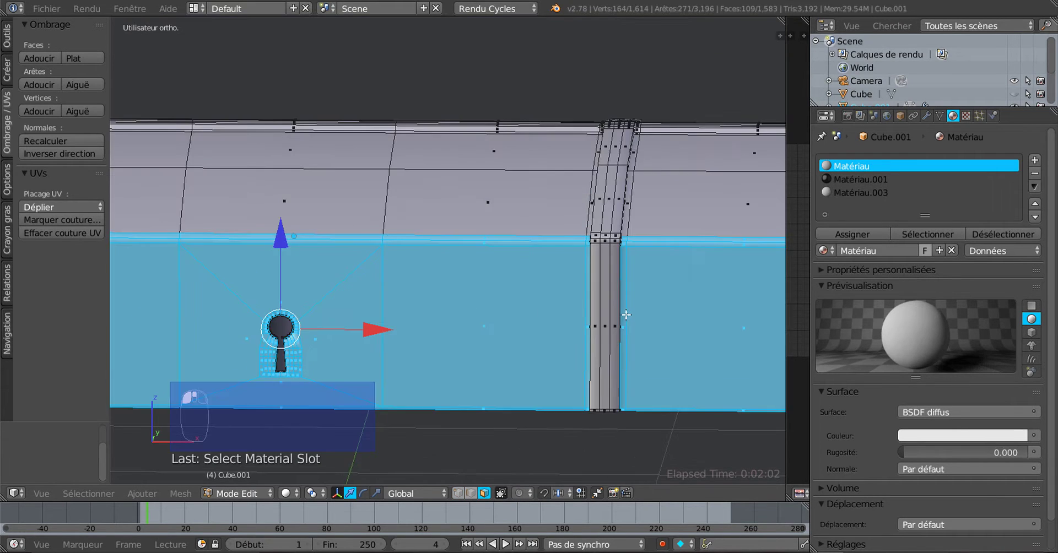
pyautogui.scroll(3, 486, 353)
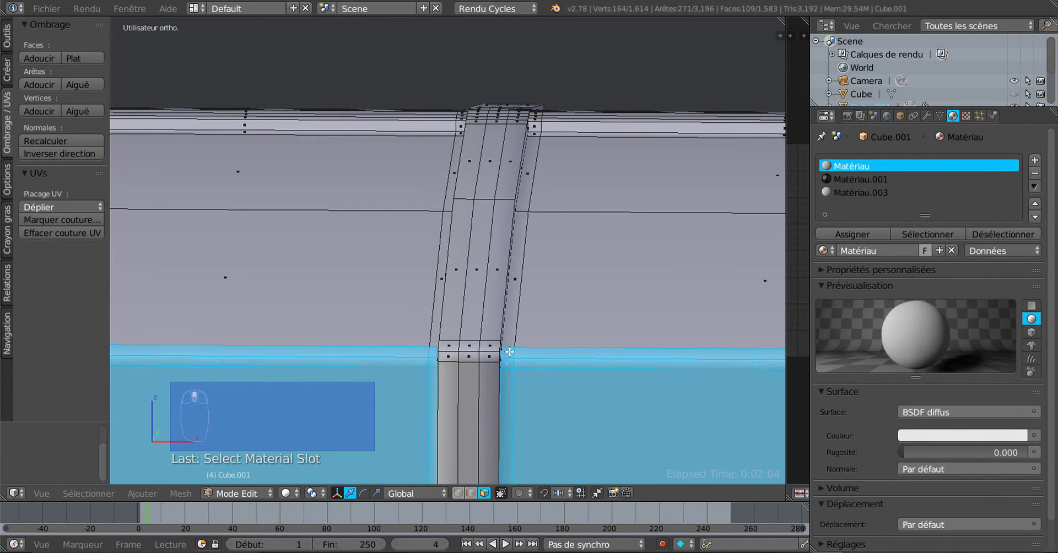
pyautogui.keyDown('shift'); pyautogui.rightClick(538, 346); pyautogui.keyUp('shift')
pyautogui.keyDown('shift'); pyautogui.rightClick(568, 321); pyautogui.keyUp('shift')
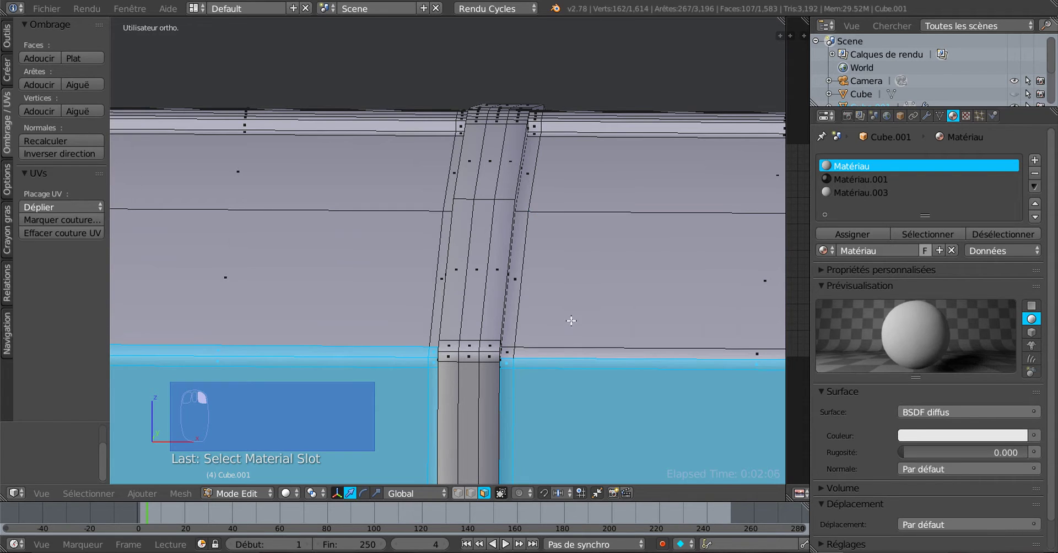
# - Deselect the top bevel faces at the front panel's right corner and between the right-hand band and the keyhole
pyautogui.scroll(-3, 573, 321)
pyautogui.keyDown('shift'); pyautogui.moveTo(580, 322); pyautogui.dragTo(478, 348, button='middle'); pyautogui.keyUp('shift')
pyautogui.scroll(3, 616, 349)
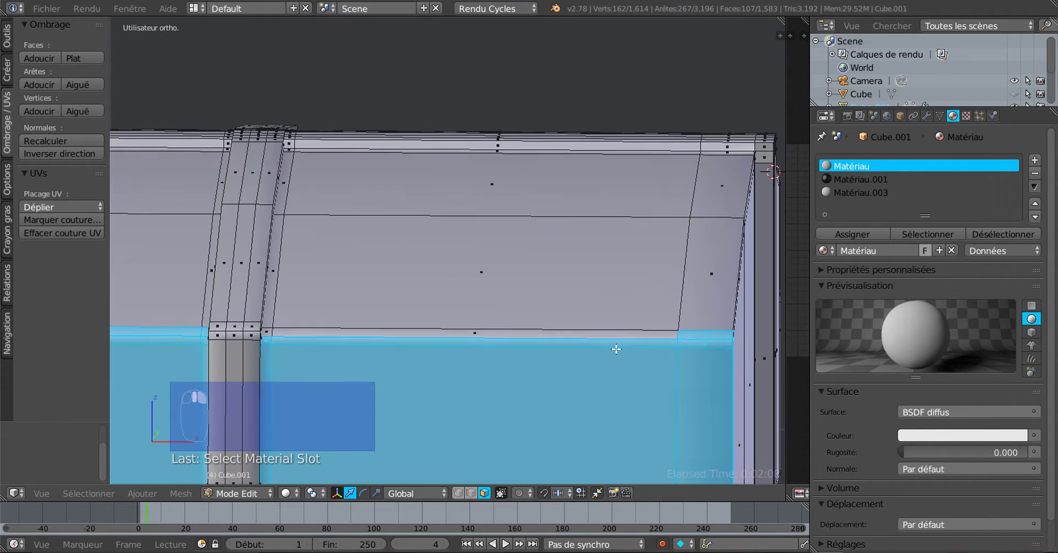
pyautogui.keyDown('shift'); pyautogui.rightClick(703, 335); pyautogui.keyUp('shift')
pyautogui.scroll(-3, 579, 365)
pyautogui.keyDown('shift'); pyautogui.moveTo(409, 387); pyautogui.dragTo(663, 378, button='middle'); pyautogui.keyUp('shift')
pyautogui.scroll(3, 559, 320)
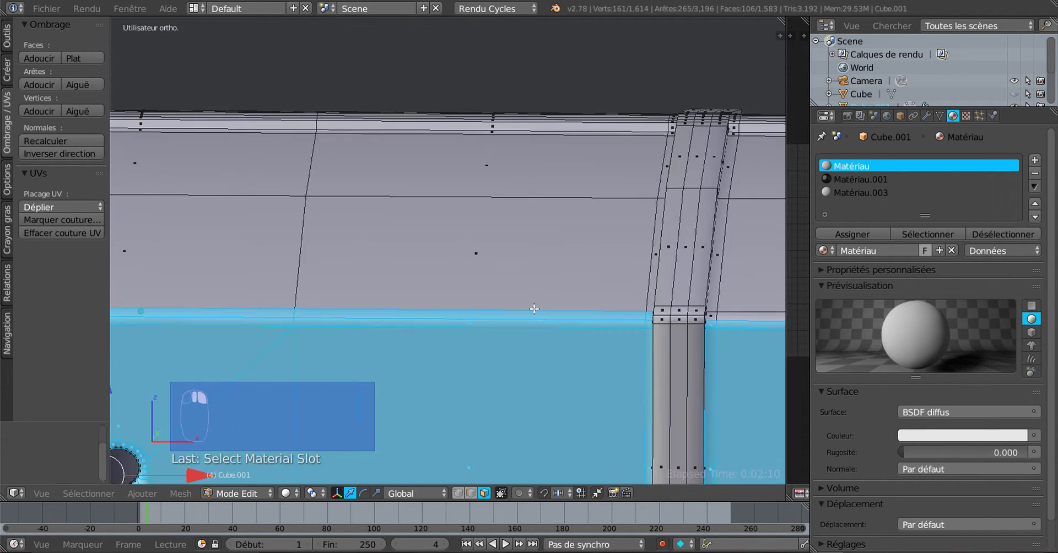
pyautogui.keyDown('shift'); pyautogui.rightClick(300, 313); pyautogui.keyUp('shift')
pyautogui.keyDown('shift'); pyautogui.rightClick(288, 314); pyautogui.keyUp('shift')
# - Deselect the top bevel faces between the keyhole and the left-hand band, including the small face against the band
pyautogui.scroll(-4, 292, 331)
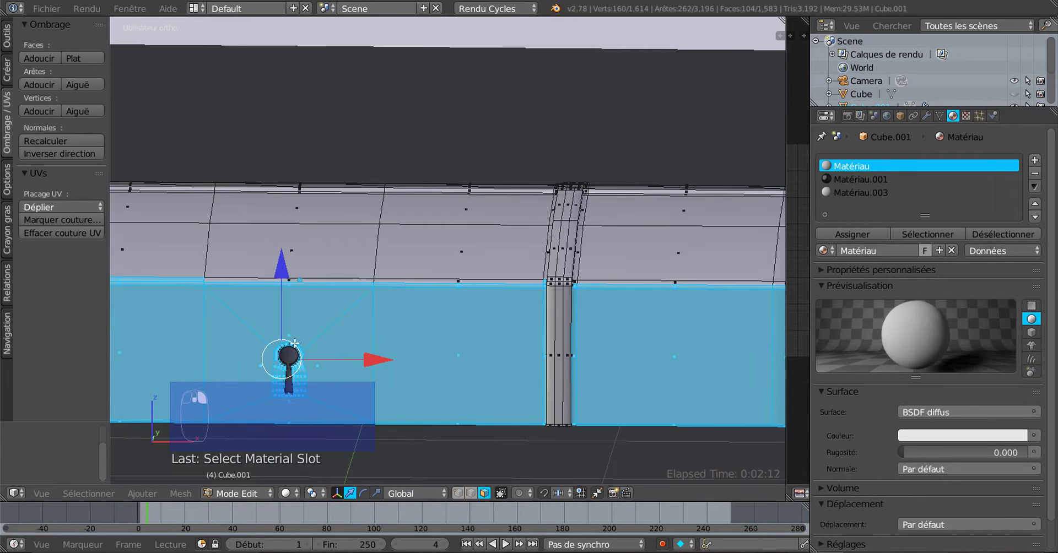
pyautogui.keyDown('shift'); pyautogui.moveTo(295, 343); pyautogui.dragTo(616, 343, button='middle'); pyautogui.keyUp('shift')
pyautogui.scroll(3, 462, 296)
pyautogui.keyDown('shift'); pyautogui.rightClick(398, 307); pyautogui.keyUp('shift')
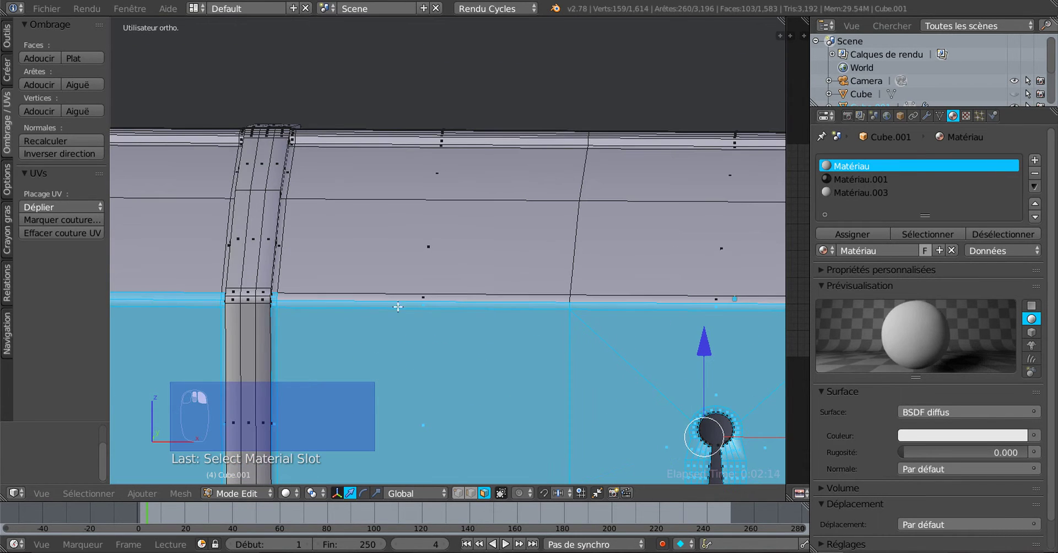
pyautogui.scroll(2, 296, 322)
pyautogui.keyDown('shift'); pyautogui.moveTo(297, 323); pyautogui.dragTo(552, 305, button='middle'); pyautogui.keyUp('shift')
pyautogui.scroll(2, 504, 313)
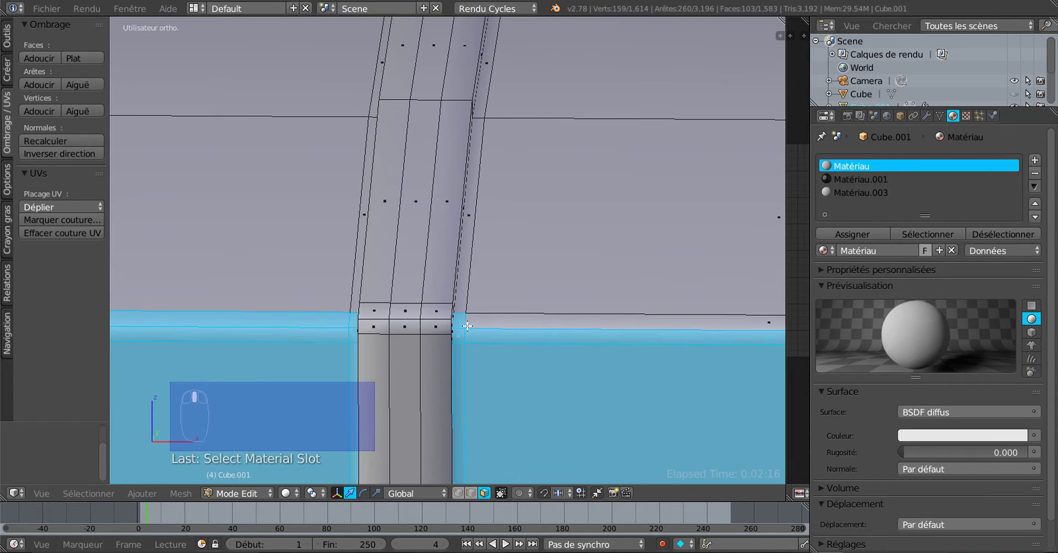
pyautogui.keyDown('shift'); pyautogui.rightClick(460, 318); pyautogui.keyUp('shift')
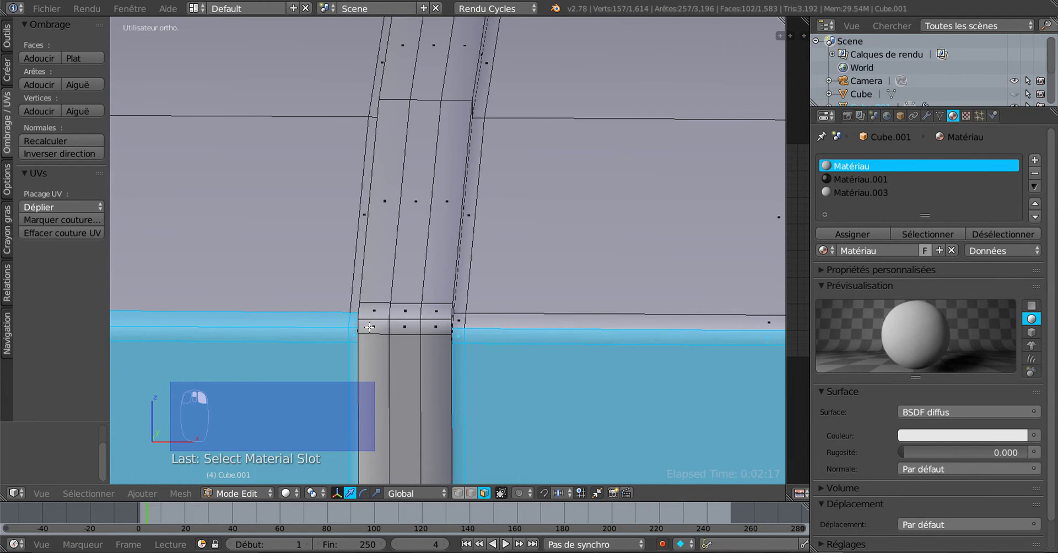
# - Deselect the top bevel faces of the front panel's left section, out to its corner
pyautogui.keyDown('shift'); pyautogui.rightClick(341, 321); pyautogui.keyUp('shift')
pyautogui.scroll(-2, 336, 320)
pyautogui.scroll(4, 323, 281)
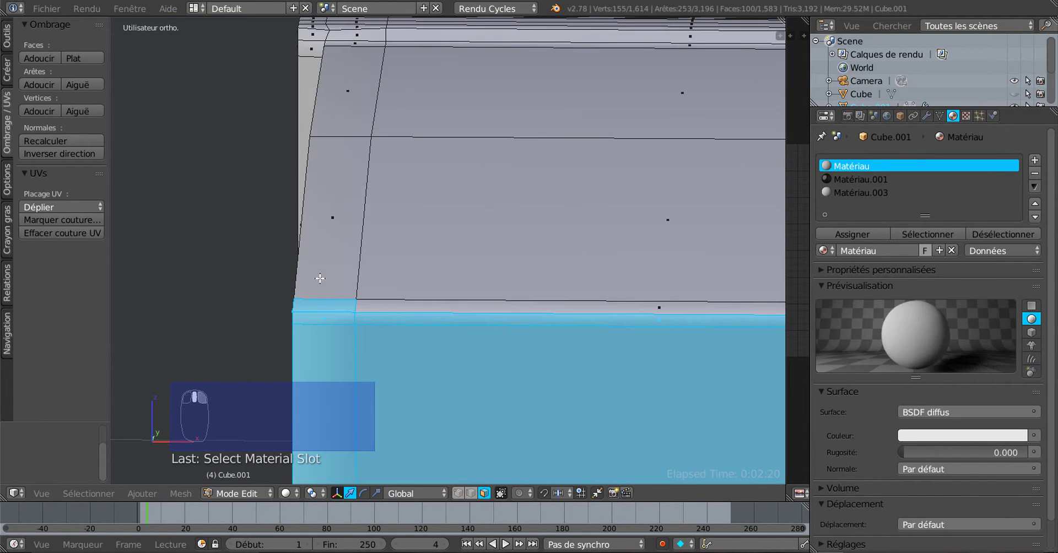
pyautogui.keyDown('shift'); pyautogui.rightClick(312, 305); pyautogui.keyUp('shift')
# - Examine the selection along the front panel's bottom edge, from the left corner past both bands to the right corner
pyautogui.scroll(-3, 347, 325)
pyautogui.keyDown('shift'); pyautogui.moveTo(581, 412); pyautogui.dragTo(409, 262, button='middle'); pyautogui.keyUp('shift')
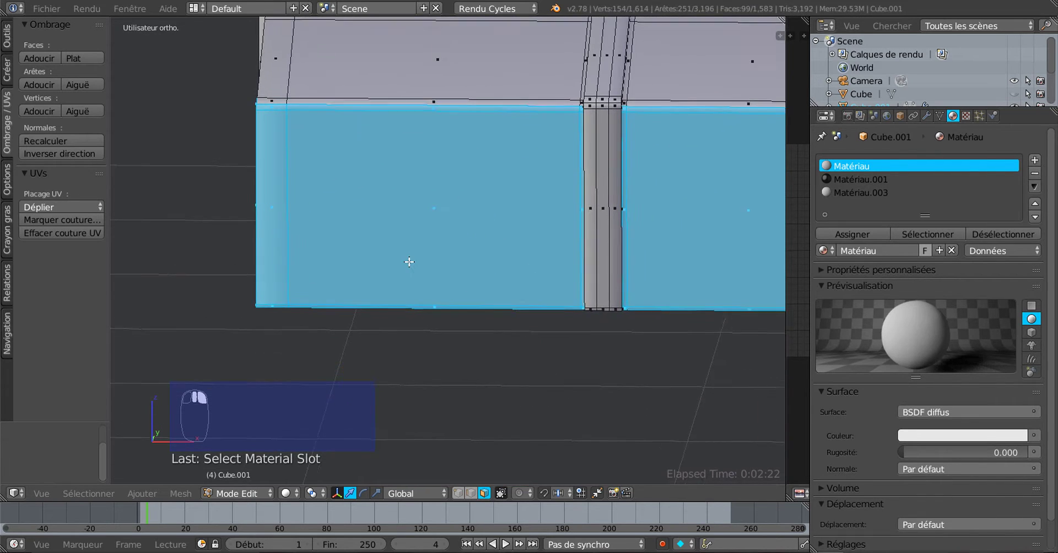
pyautogui.scroll(3, 499, 367)
pyautogui.scroll(-4, 588, 397)
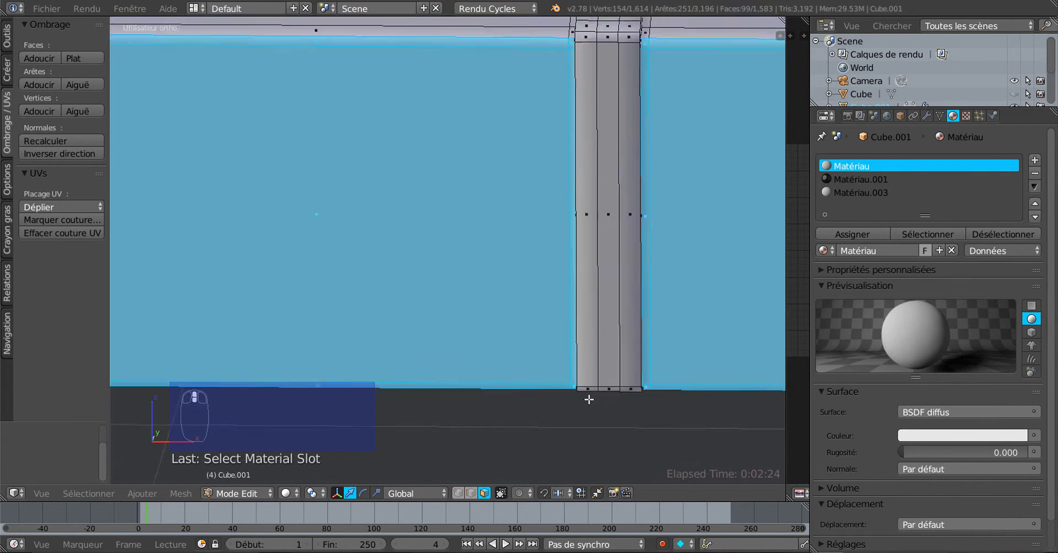
pyautogui.keyDown('shift'); pyautogui.moveTo(649, 397); pyautogui.dragTo(366, 399, button='middle'); pyautogui.keyUp('shift')
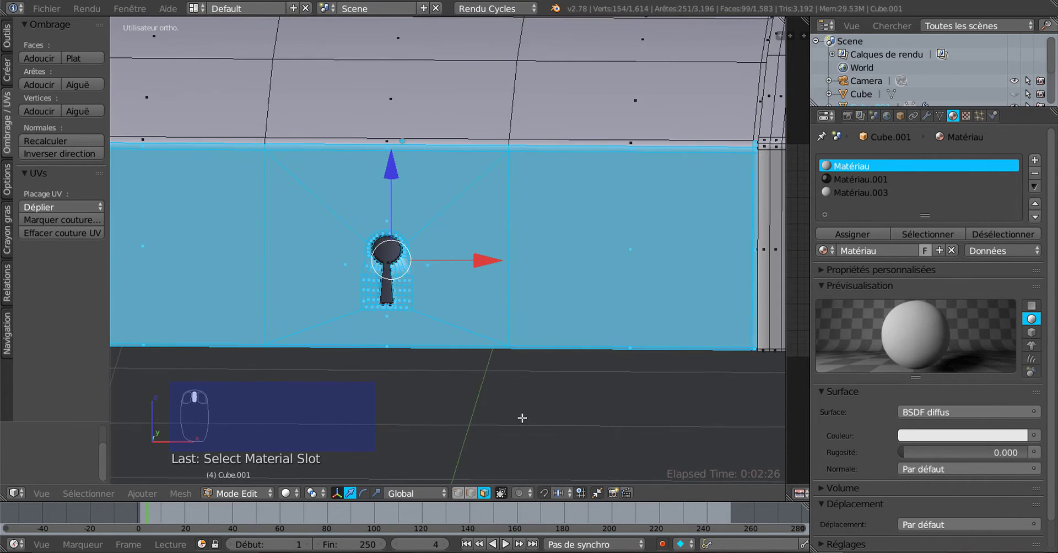
pyautogui.keyDown('ctrl'); pyautogui.scroll(-5, 643, 321); pyautogui.keyUp('ctrl')
pyautogui.scroll(3, 704, 338)
pyautogui.scroll(3, 553, 411)
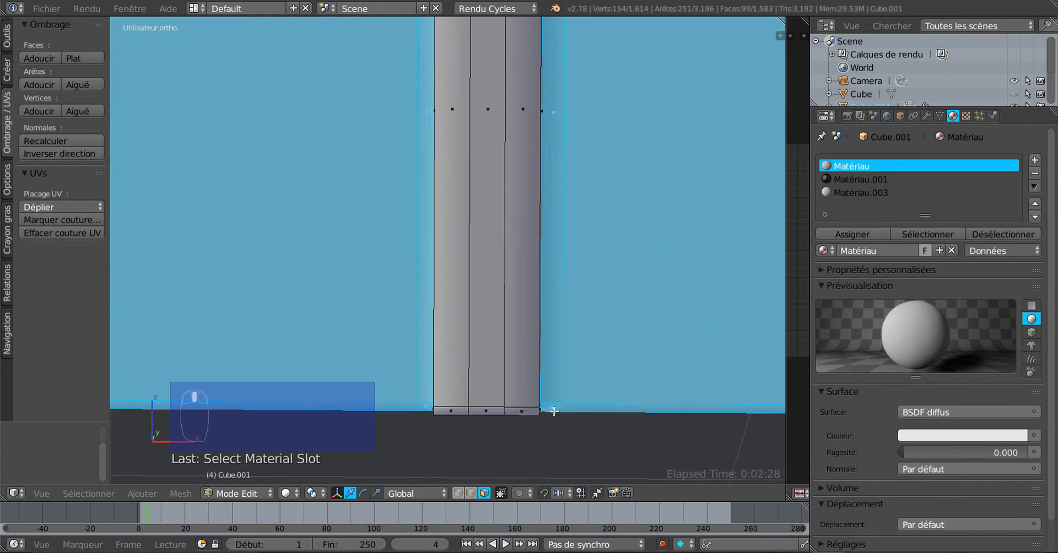
pyautogui.keyDown('shift'); pyautogui.moveTo(678, 440); pyautogui.dragTo(227, 377, button='middle'); pyautogui.keyUp('shift')
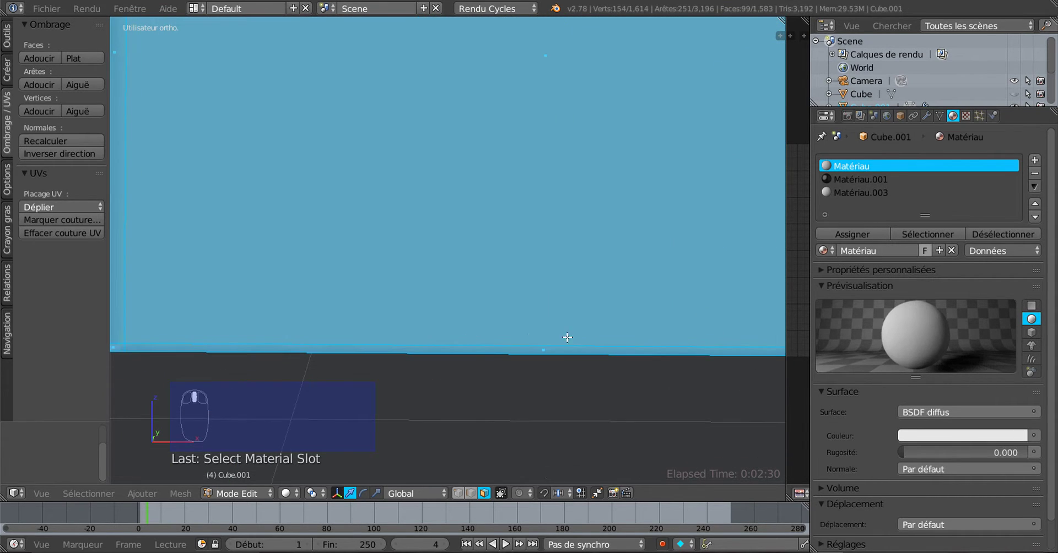
pyautogui.scroll(-5, 646, 331)
pyautogui.keyDown('shift'); pyautogui.moveTo(655, 322); pyautogui.dragTo(538, 349, button='middle'); pyautogui.keyUp('shift')
pyautogui.scroll(2, 546, 349)
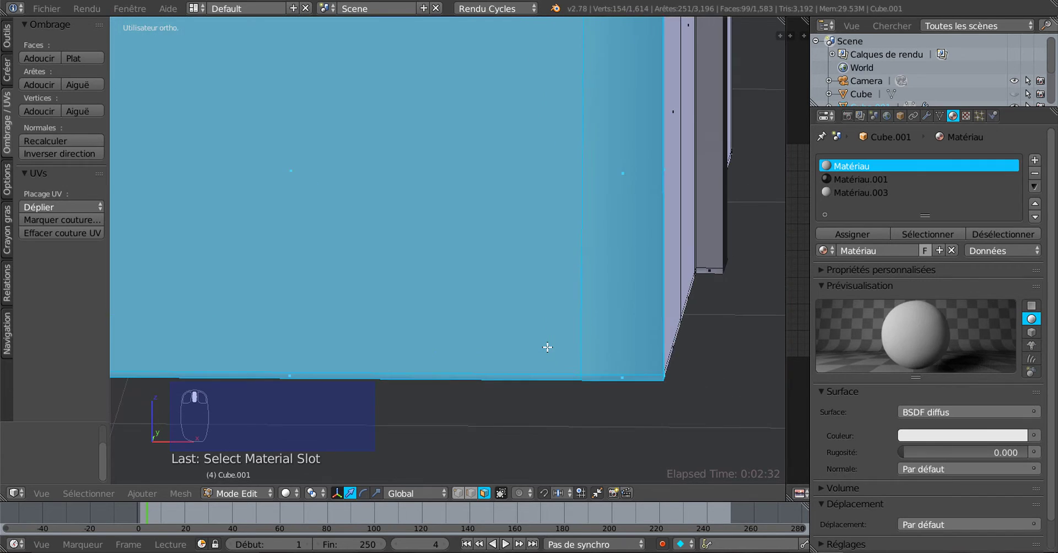
pyautogui.scroll(-1, 547, 347)
# - Deselect the vertical bevel strip at the front panel's right corner together with its small top and bottom faces
pyautogui.moveTo(490, 181); pyautogui.dragTo(458, 215, button='middle')
pyautogui.scroll(2, 496, 164)
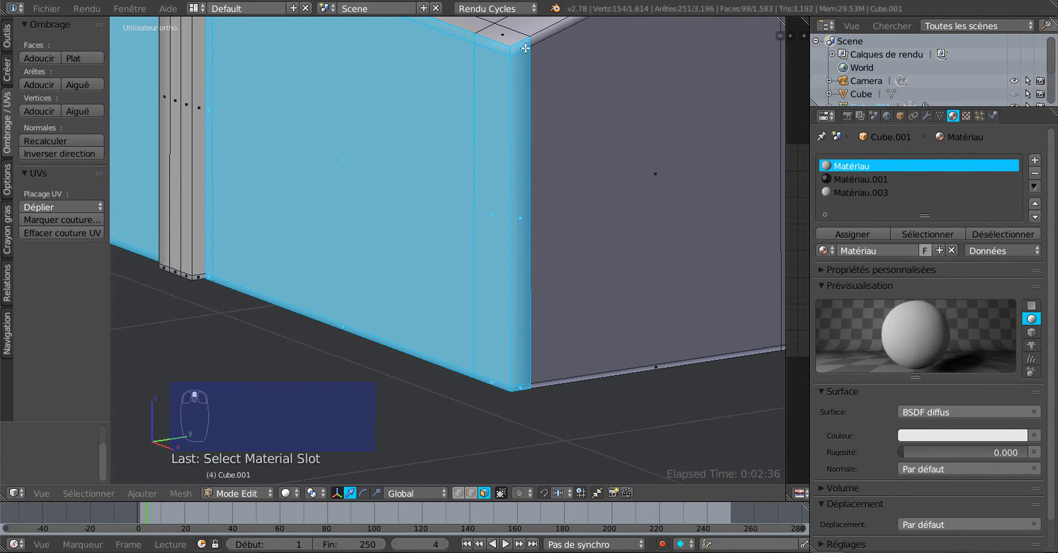
pyautogui.keyDown('shift'); pyautogui.rightClick(546, 175); pyautogui.keyUp('shift')
pyautogui.scroll(-2, 531, 300)
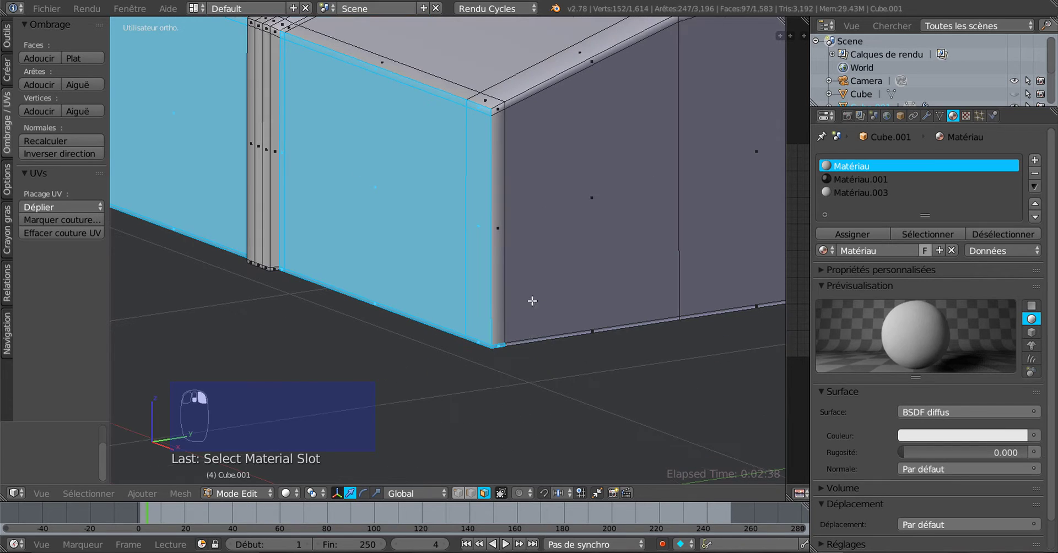
pyautogui.keyDown('shift'); pyautogui.rightClick(500, 343); pyautogui.keyUp('shift')
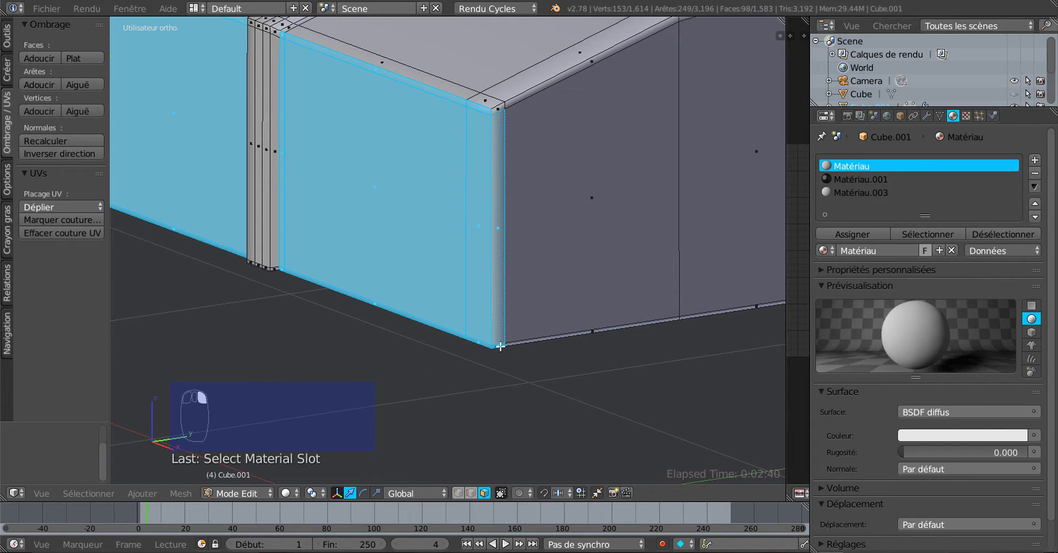
pyautogui.keyDown('shift'); pyautogui.rightClick(499, 346); pyautogui.keyUp('shift')
pyautogui.scroll(2, 534, 401)
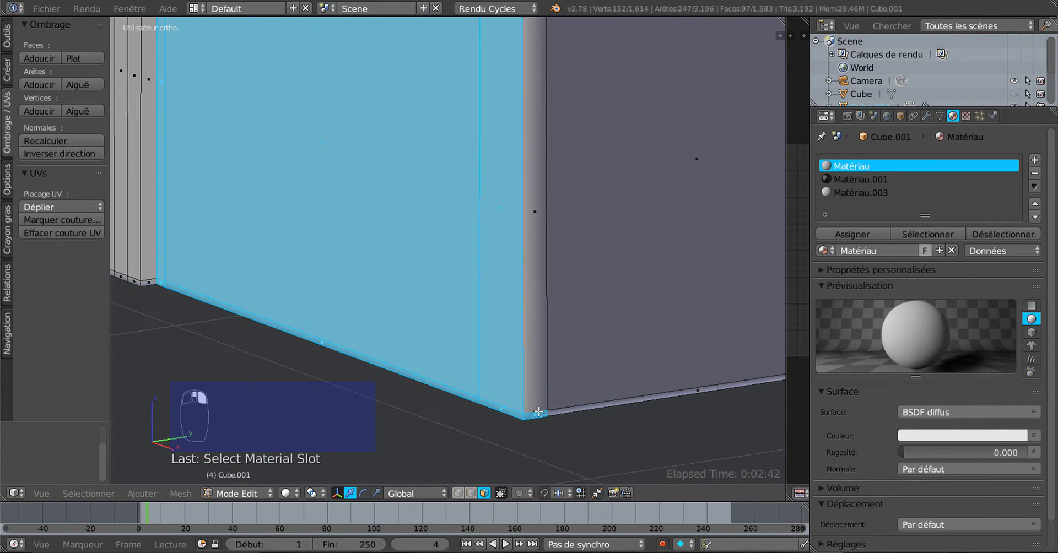
pyautogui.keyDown('shift'); pyautogui.rightClick(539, 411); pyautogui.keyUp('shift')
pyautogui.scroll(-3, 529, 385)
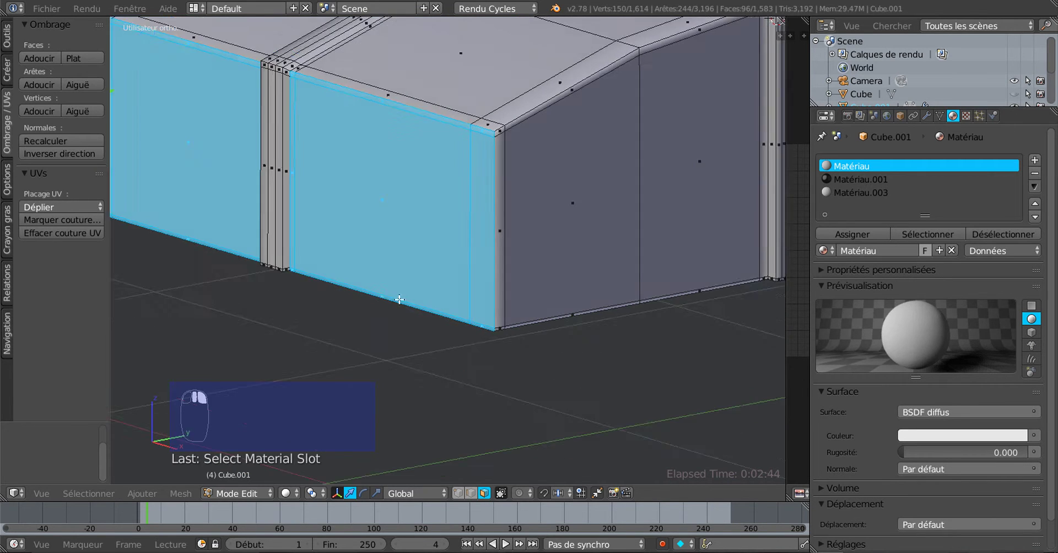
# - Deselect the vertical bevel strip and its top and bottom end faces at the front panel's left corner
pyautogui.moveTo(400, 299); pyautogui.dragTo(602, 281, button='middle')
pyautogui.moveTo(489, 186); pyautogui.dragTo(499, 175, button='middle')
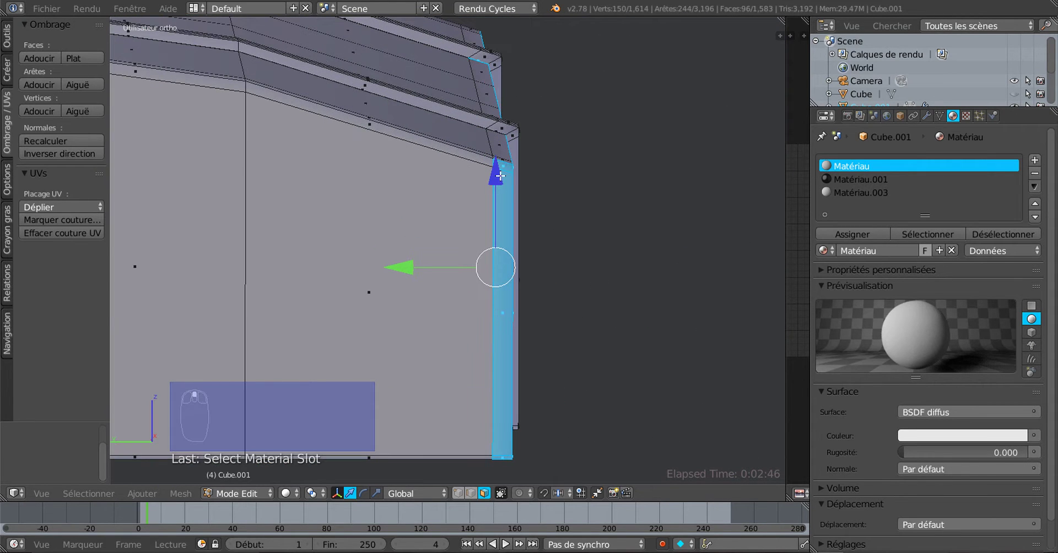
pyautogui.keyDown('shift'); pyautogui.rightClick(503, 168); pyautogui.keyUp('shift')
pyautogui.keyDown('shift'); pyautogui.rightClick(504, 183); pyautogui.keyUp('shift')
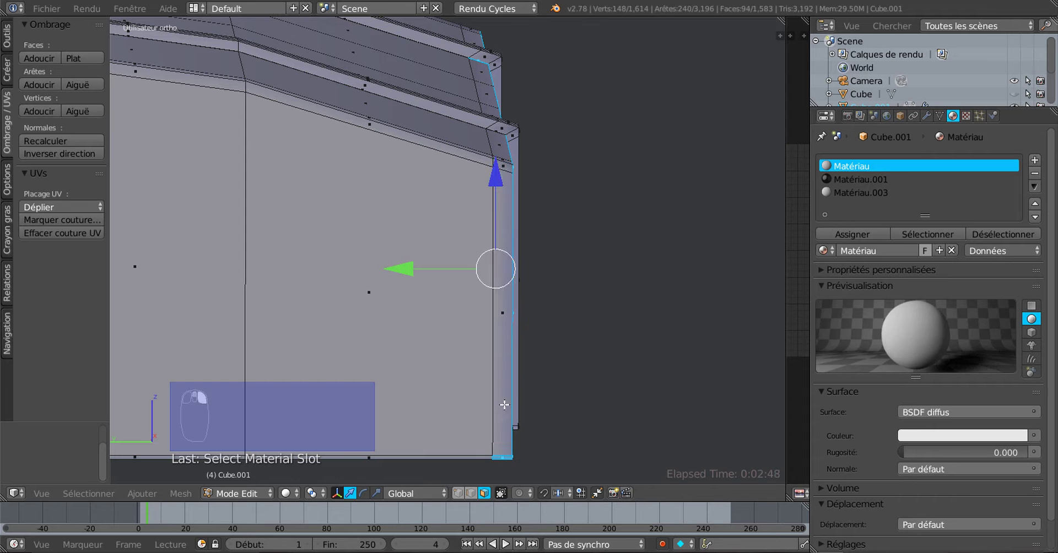
pyautogui.keyDown('shift'); pyautogui.rightClick(503, 457); pyautogui.keyUp('shift')
# - Inside the lid, add the front panel's right end section to the selection: its main face, corner strip and lower bevel faces
pyautogui.keyDown('shift'); pyautogui.scroll(-1, 503, 457); pyautogui.keyUp('shift')
pyautogui.scroll(-2, 564, 366)
pyautogui.moveTo(564, 366); pyautogui.dragTo(288, 328, button='middle')
pyautogui.moveTo(304, 289); pyautogui.dragTo(283, 298, button='middle')
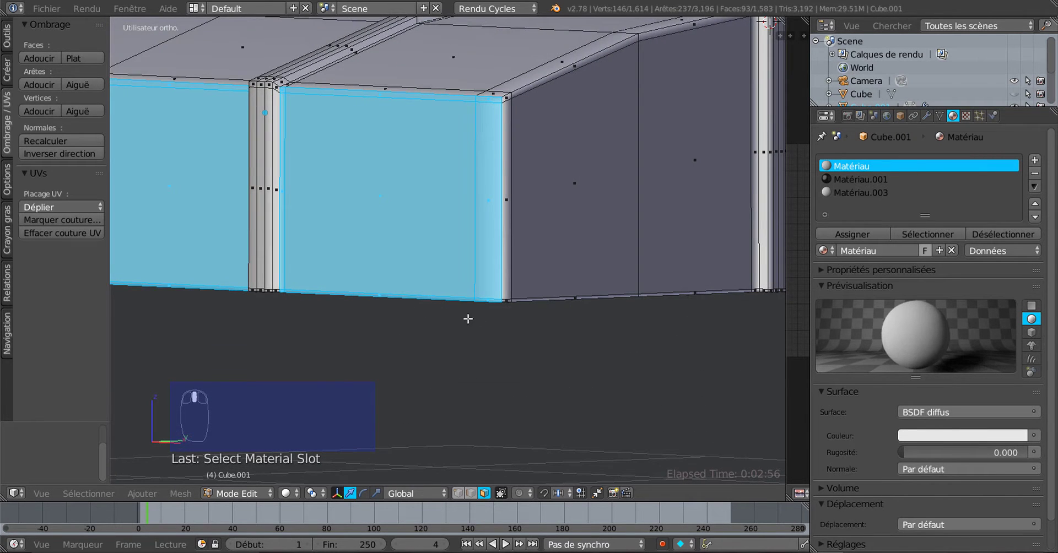
pyautogui.moveTo(468, 319); pyautogui.dragTo(346, 288, button='middle')
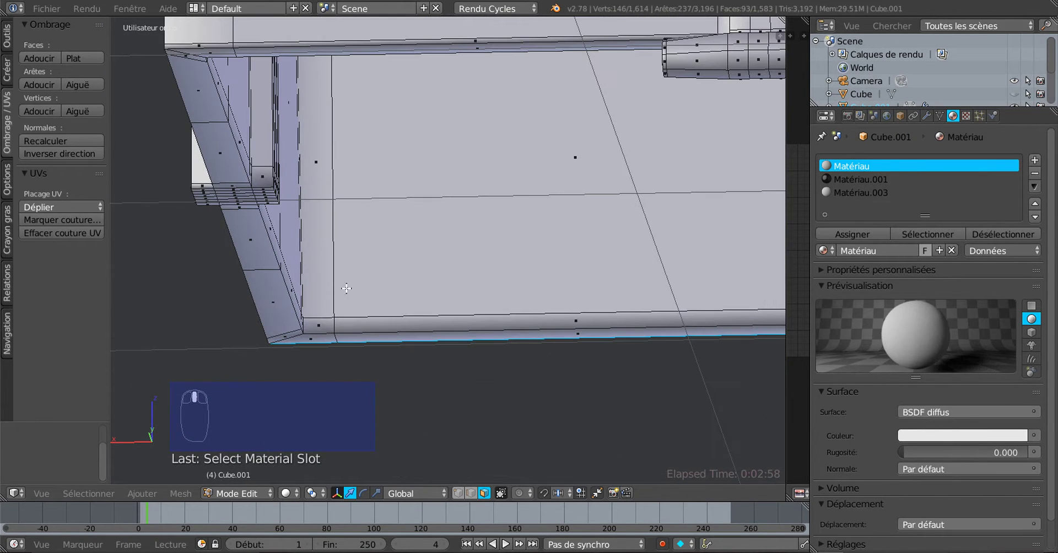
pyautogui.keyDown('shift'); pyautogui.rightClick(315, 324); pyautogui.keyUp('shift')
pyautogui.keyDown('shift'); pyautogui.rightClick(396, 325); pyautogui.keyUp('shift')
pyautogui.keyDown('shift'); pyautogui.rightClick(310, 225); pyautogui.keyUp('shift')
pyautogui.keyDown('shift'); pyautogui.rightClick(393, 206); pyautogui.keyUp('shift')
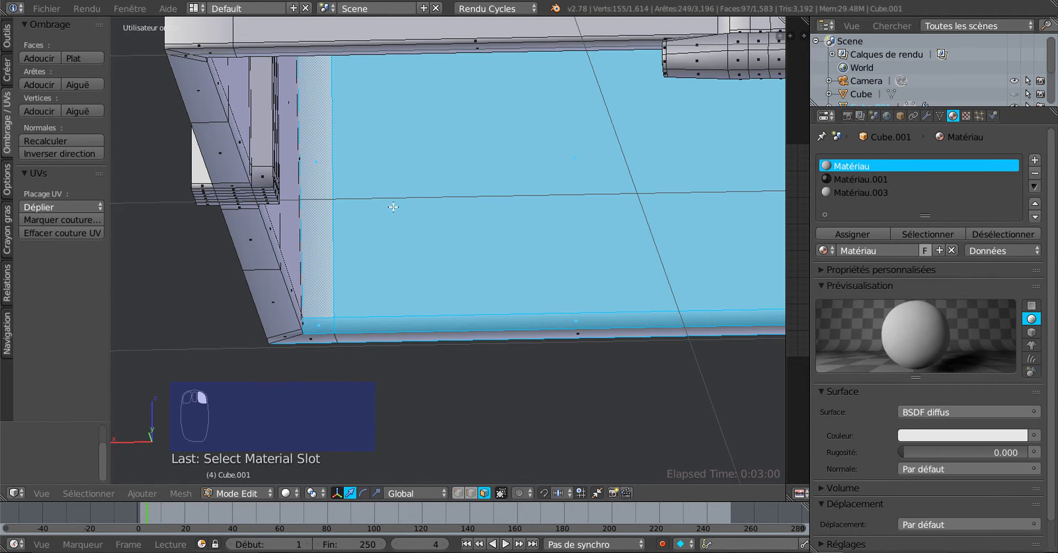
# - Add the narrow upper bevel faces of the front panel's inner end section to the selection
pyautogui.keyDown('shift'); pyautogui.scroll(-2, 393, 207); pyautogui.keyUp('shift')
pyautogui.scroll(-1, 440, 199)
pyautogui.keyDown('shift'); pyautogui.moveTo(505, 170); pyautogui.dragTo(480, 311, button='middle'); pyautogui.keyUp('shift')
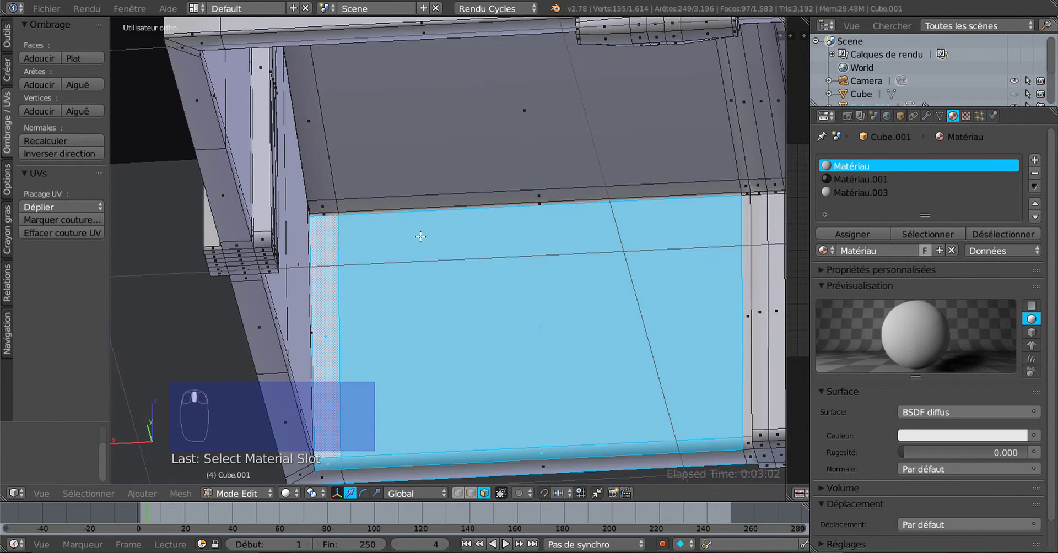
pyautogui.scroll(3, 421, 237)
pyautogui.keyDown('shift'); pyautogui.moveTo(440, 242); pyautogui.dragTo(551, 385, button='middle'); pyautogui.keyUp('shift')
pyautogui.scroll(2, 413, 355)
pyautogui.keyDown('shift'); pyautogui.moveTo(409, 329); pyautogui.dragTo(423, 270, button='middle'); pyautogui.keyUp('shift')
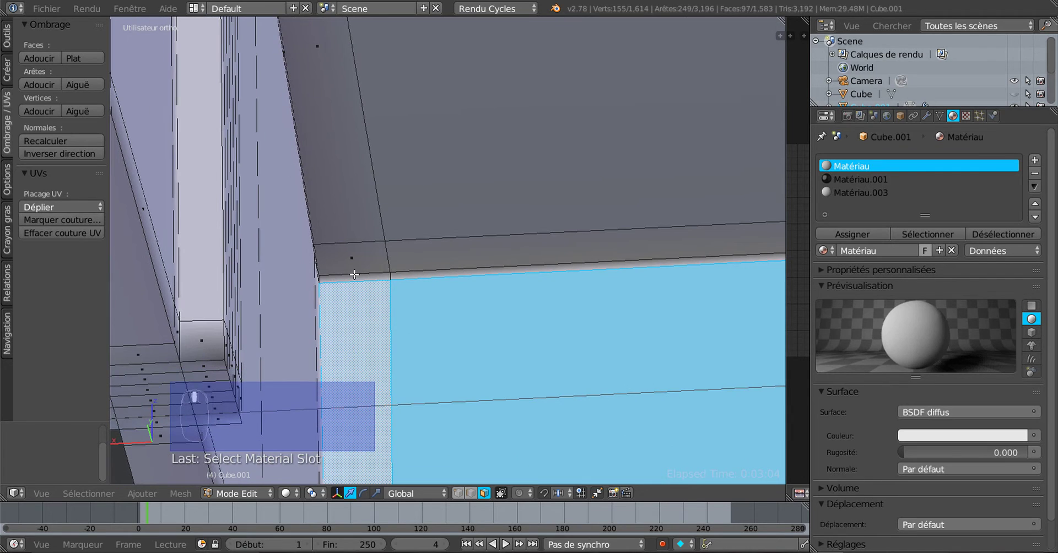
pyautogui.keyDown('shift'); pyautogui.rightClick(355, 277); pyautogui.keyUp('shift')
pyautogui.keyDown('shift'); pyautogui.rightClick(415, 274); pyautogui.keyUp('shift')
# - Add the inner end section's vertical strip beside the band, with its small upper and lower corner faces, to the selection
pyautogui.scroll(-3, 416, 274)
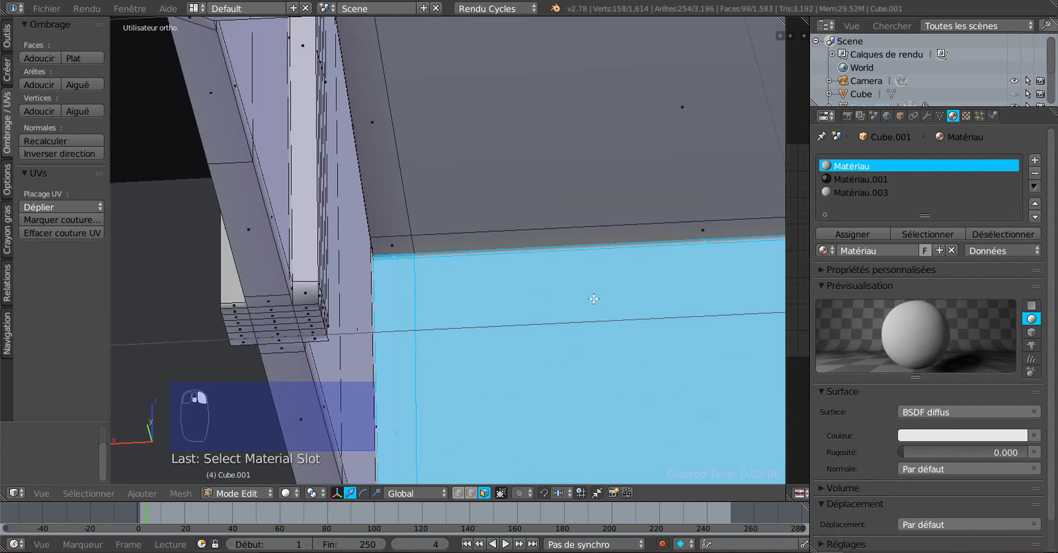
pyautogui.keyDown('shift'); pyautogui.moveTo(632, 301); pyautogui.dragTo(253, 270, button='middle'); pyautogui.keyUp('shift')
pyautogui.moveTo(546, 260); pyautogui.dragTo(405, 273, button='middle')
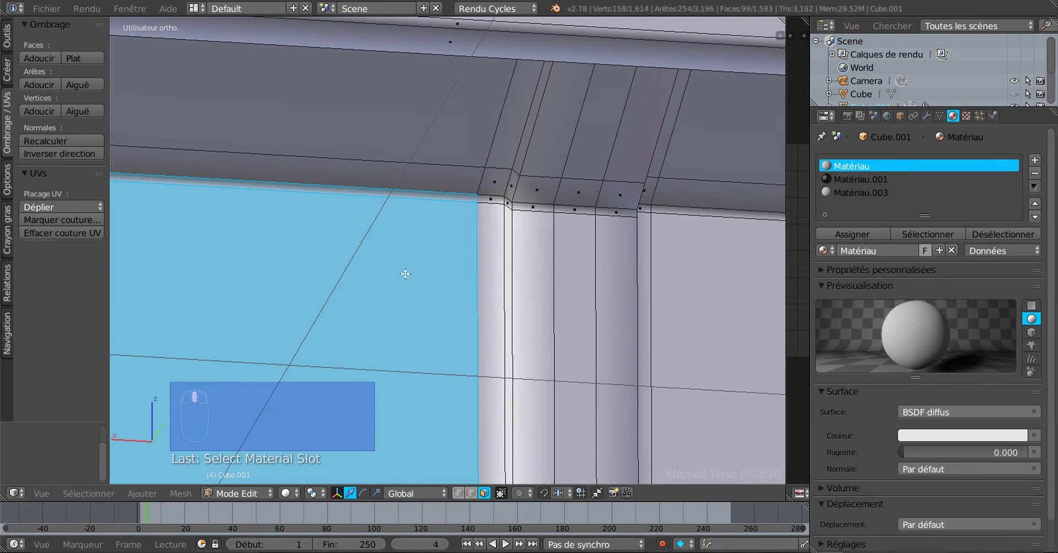
pyautogui.keyDown('shift'); pyautogui.rightClick(493, 200); pyautogui.keyUp('shift')
pyautogui.keyDown('shift'); pyautogui.rightClick(488, 264); pyautogui.keyUp('shift')
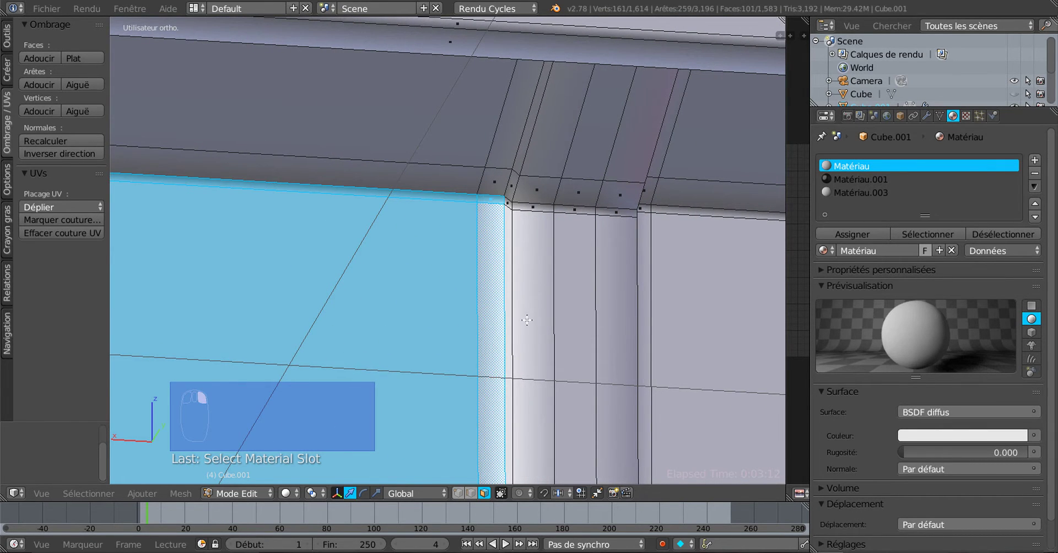
pyautogui.scroll(-3, 526, 322)
pyautogui.keyDown('shift'); pyautogui.moveTo(470, 395); pyautogui.dragTo(518, 161, button='middle'); pyautogui.keyUp('shift')
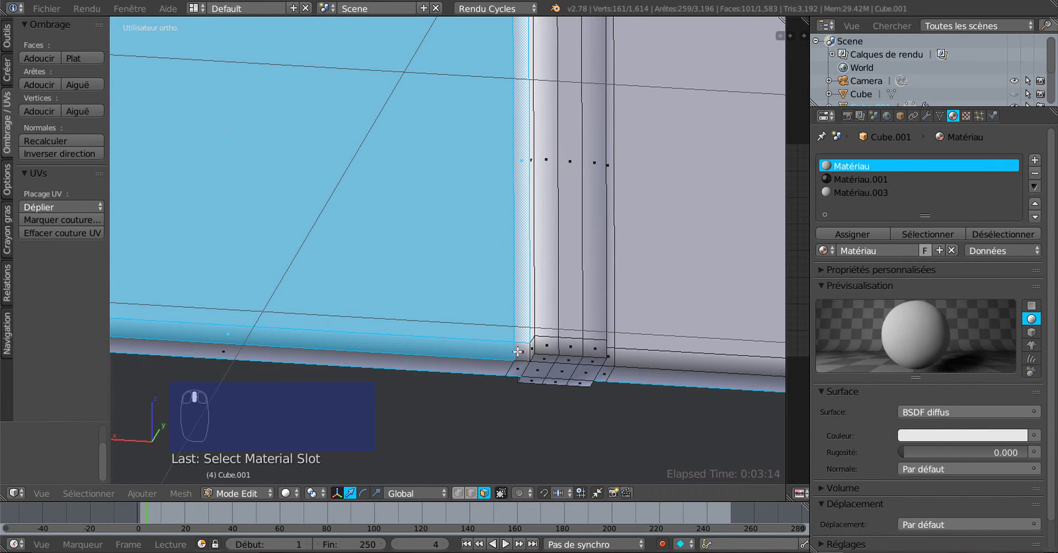
pyautogui.keyDown('shift'); pyautogui.rightClick(518, 160); pyautogui.keyUp('shift')
# - Add the inner front panel's section between the first band and the lock recess to the selection, with its band-side strip and small corner faces
pyautogui.moveTo(638, 326); pyautogui.dragTo(573, 327, button='middle')
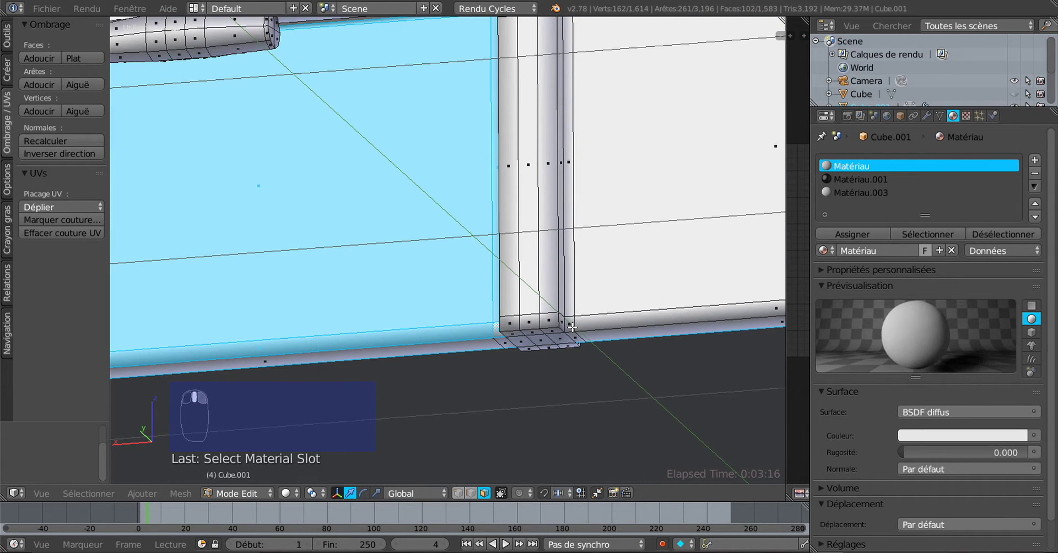
pyautogui.keyDown('shift'); pyautogui.rightClick(598, 272); pyautogui.keyUp('shift')
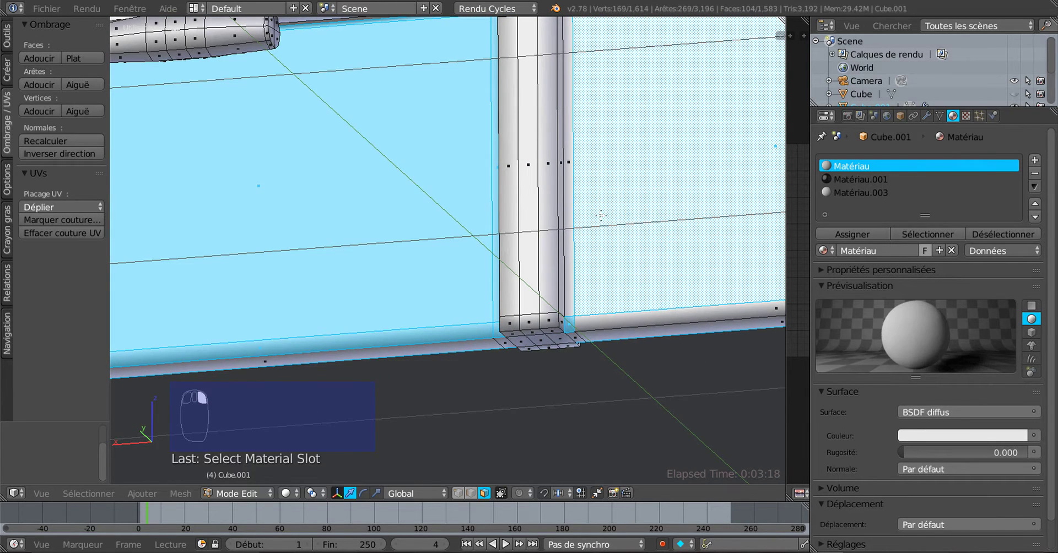
pyautogui.keyDown('shift'); pyautogui.rightClick(570, 220); pyautogui.keyUp('shift')
pyautogui.moveTo(569, 220); pyautogui.dragTo(621, 357, button='middle')
pyautogui.scroll(3, 580, 372)
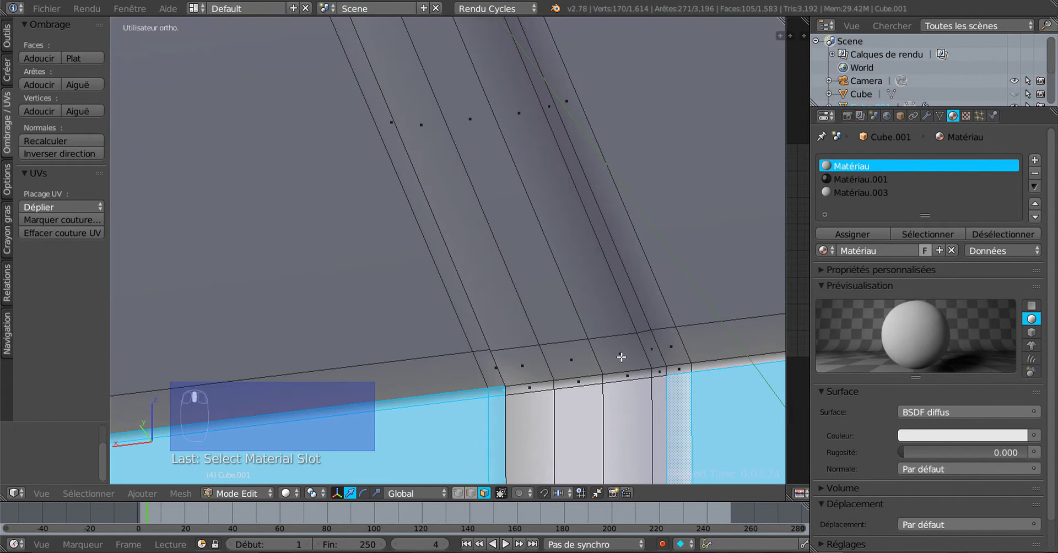
pyautogui.keyDown('shift'); pyautogui.rightClick(673, 377); pyautogui.keyUp('shift')
# - Add the narrow upper bevel face of the section between the first band and the lock recess to the selection
pyautogui.scroll(-5, 629, 396)
pyautogui.keyDown('shift'); pyautogui.moveTo(665, 289); pyautogui.dragTo(471, 298, button='middle'); pyautogui.keyUp('shift')
pyautogui.scroll(3, 475, 297)
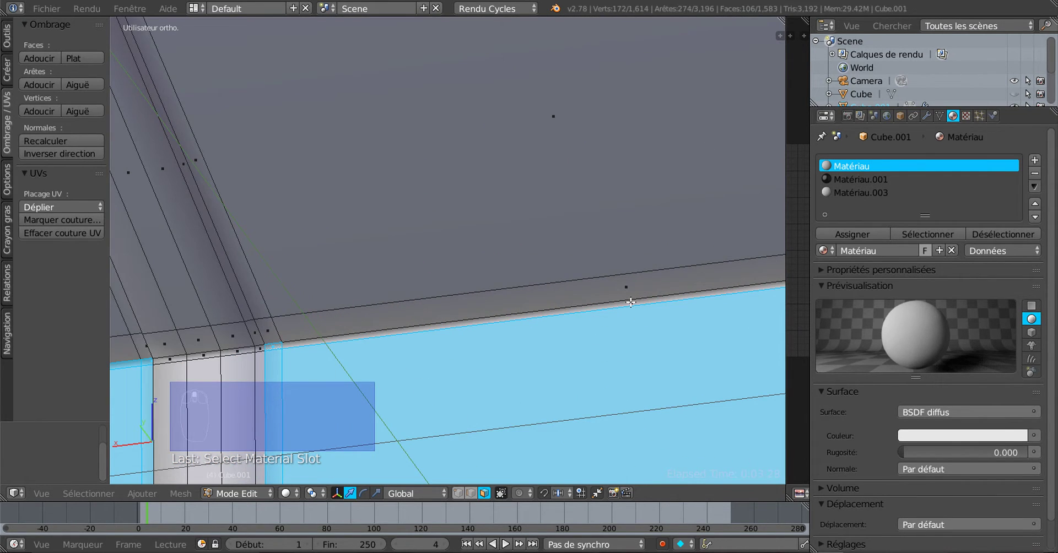
pyautogui.keyDown('shift'); pyautogui.rightClick(631, 302); pyautogui.keyUp('shift')
# - Circle-select the lock recess's side and upper faces with their bevels, plus the main panel face on the recess's far side
pyautogui.keyDown('shift'); pyautogui.scroll(-3, 592, 329); pyautogui.keyUp('shift')
pyautogui.scroll(-1, 592, 329)
pyautogui.keyDown('shift'); pyautogui.moveTo(627, 339); pyautogui.dragTo(307, 360, button='middle'); pyautogui.keyUp('shift')
pyautogui.scroll(-4, 532, 306)
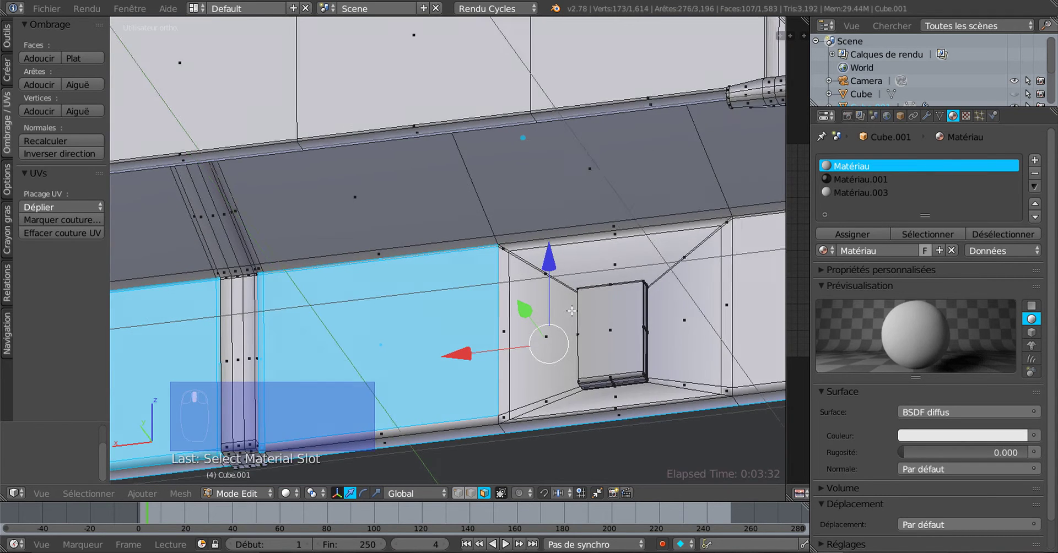
pyautogui.keyDown('shift'); pyautogui.moveTo(588, 312); pyautogui.dragTo(549, 216, button='middle'); pyautogui.keyUp('shift')
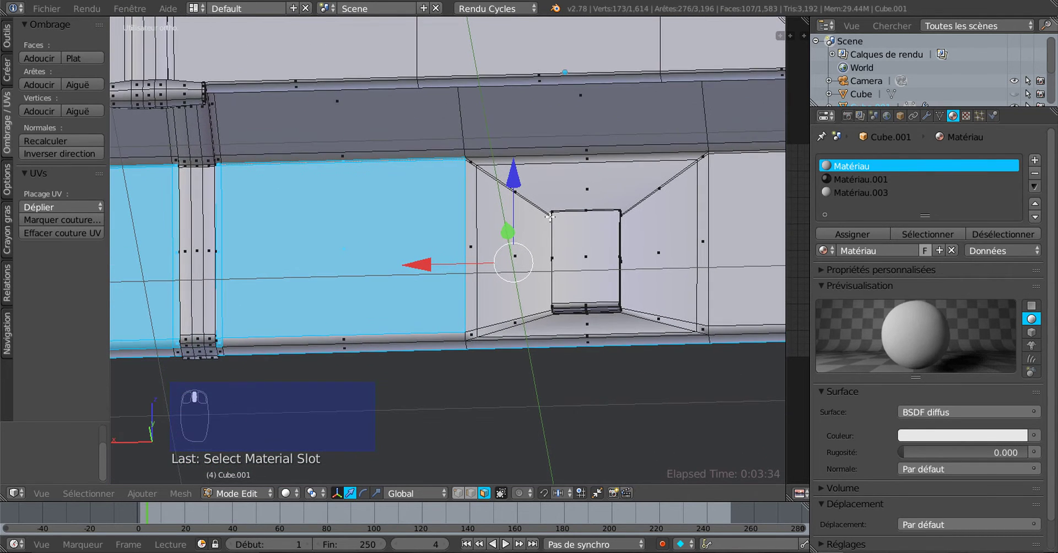
pyautogui.keyDown('shift'); pyautogui.moveTo(604, 238); pyautogui.dragTo(428, 288, button='middle'); pyautogui.keyUp('shift')
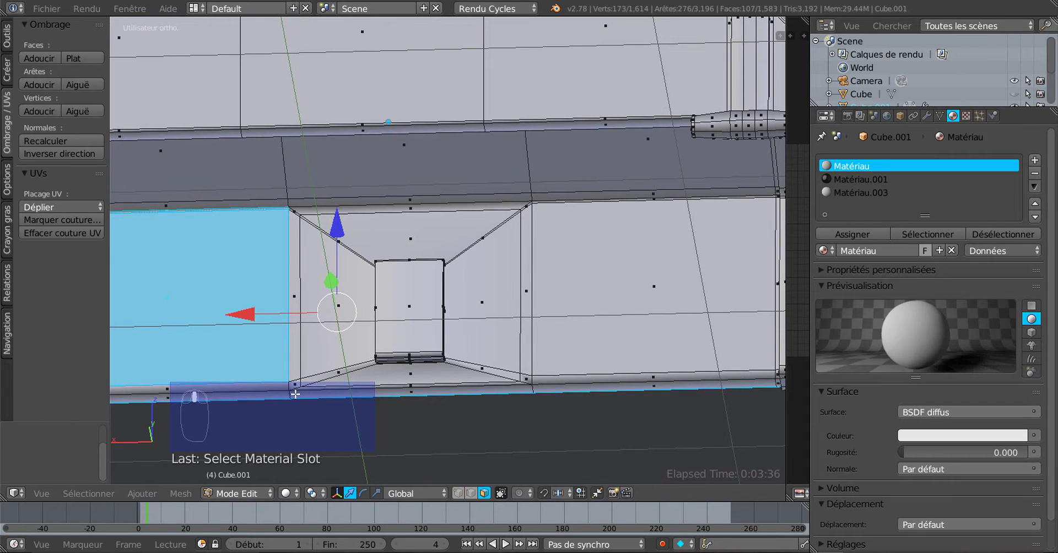
pyautogui.moveTo(295, 395); pyautogui.dragTo(333, 396, button='middle')
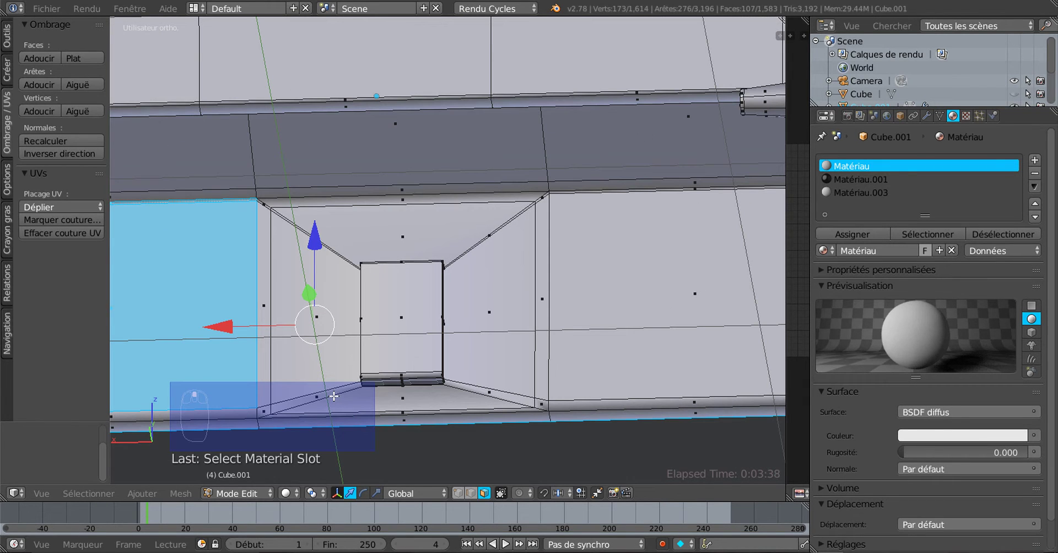
pyautogui.scroll(4, 562, 256)
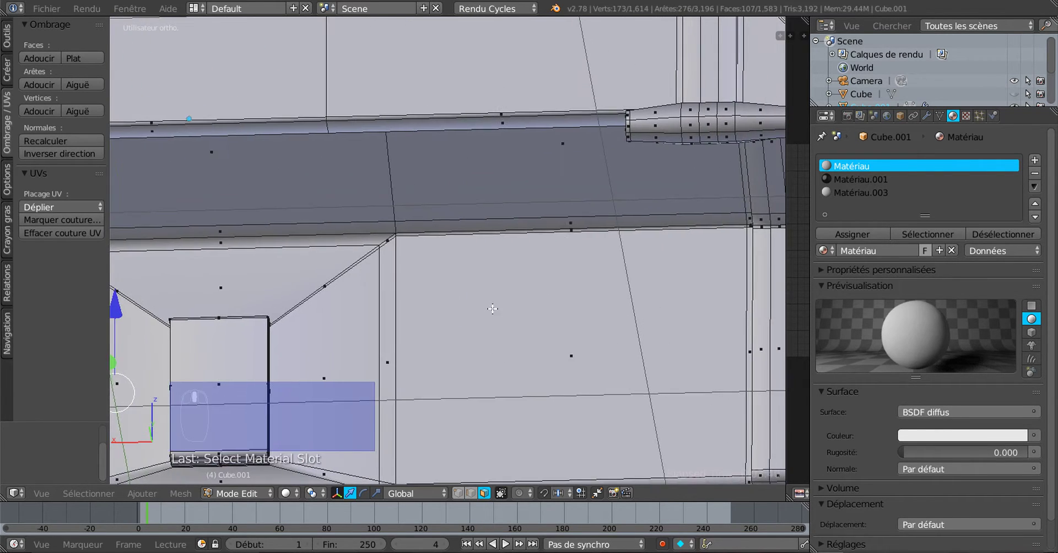
pyautogui.scroll(1, 498, 293)
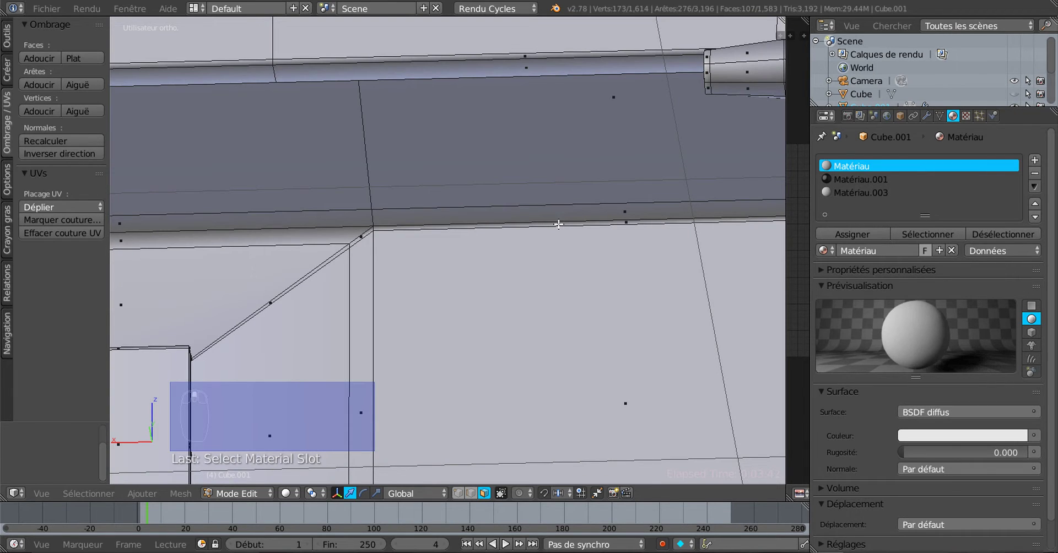
pyautogui.scroll(-4, 435, 311)
pyautogui.keyDown('shift'); pyautogui.moveTo(421, 334); pyautogui.dragTo(545, 339, button='middle'); pyautogui.keyUp('shift')
pyautogui.scroll(3, 307, 312)
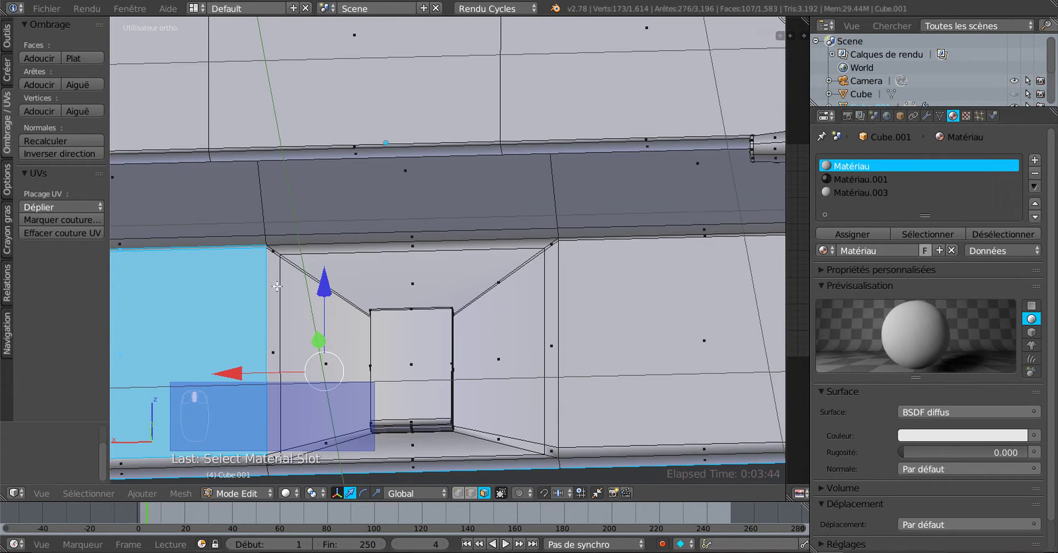
pyautogui.keyDown('shift'); pyautogui.moveTo(280, 271); pyautogui.dragTo(340, 292, button='middle'); pyautogui.keyUp('shift')
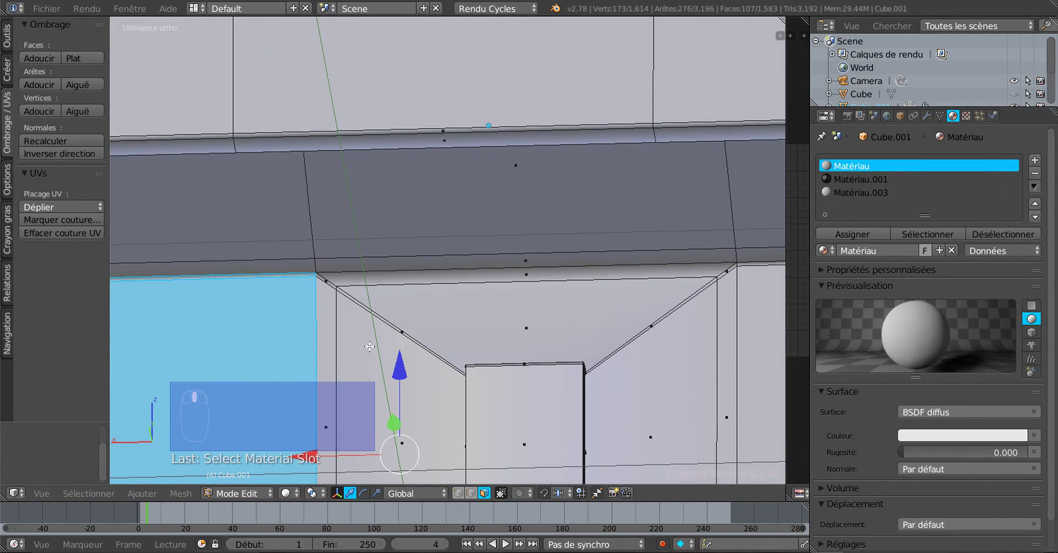
pyautogui.press('c')
pyautogui.moveTo(333, 296); pyautogui.dragTo(442, 309)
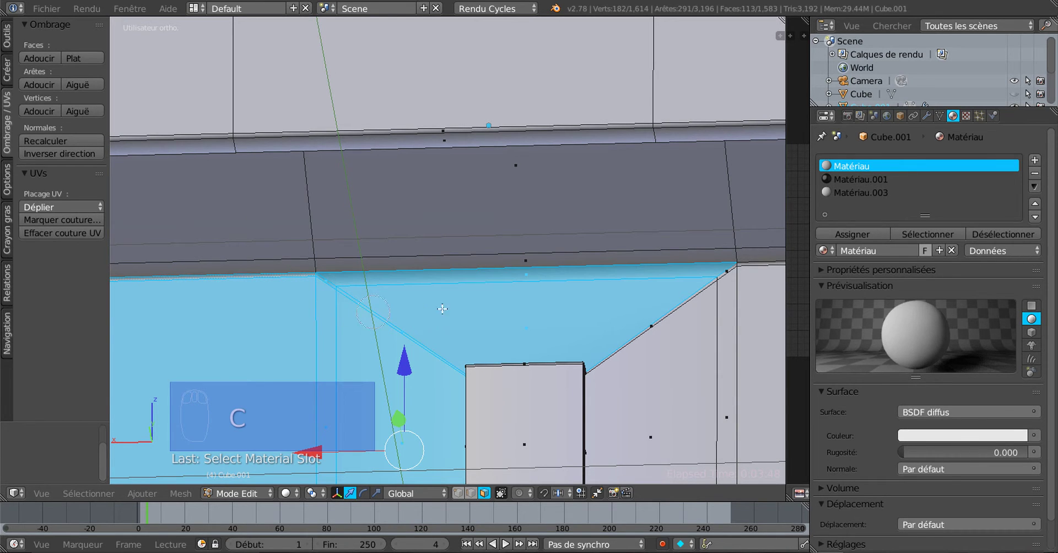
pyautogui.click(720, 292)
pyautogui.keyDown('shift'); pyautogui.scroll(-5, 681, 328); pyautogui.keyUp('shift')
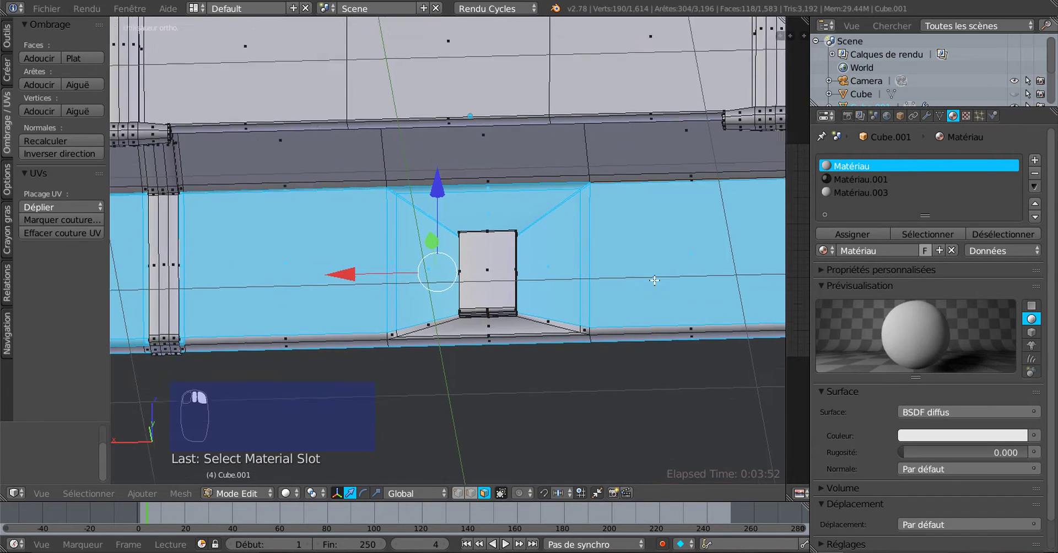
# - Add the lock recess's lower sloping face, its two diagonal bevel strips and both small lower corner faces to the selection
pyautogui.press('c')
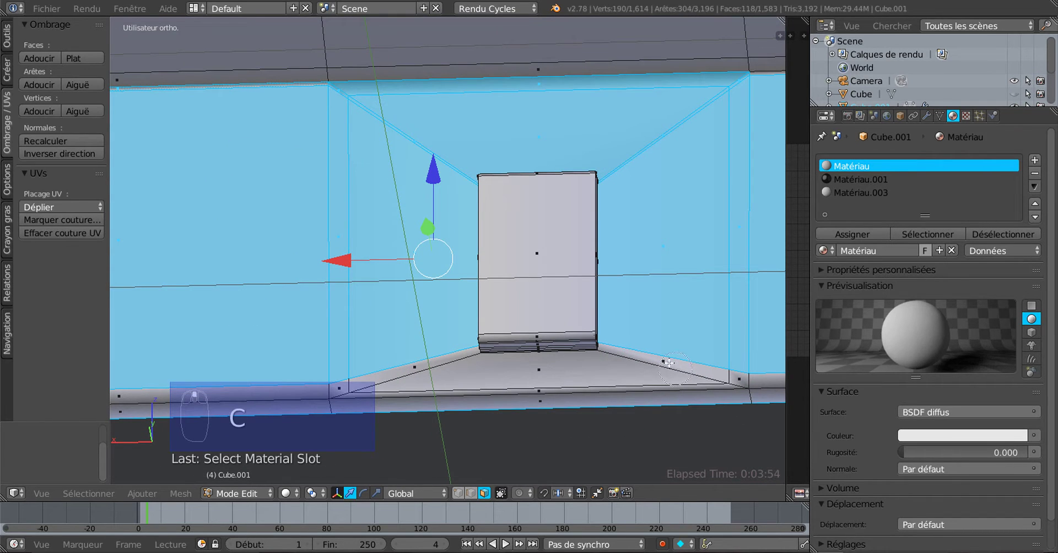
pyautogui.moveTo(667, 364); pyautogui.dragTo(539, 380)
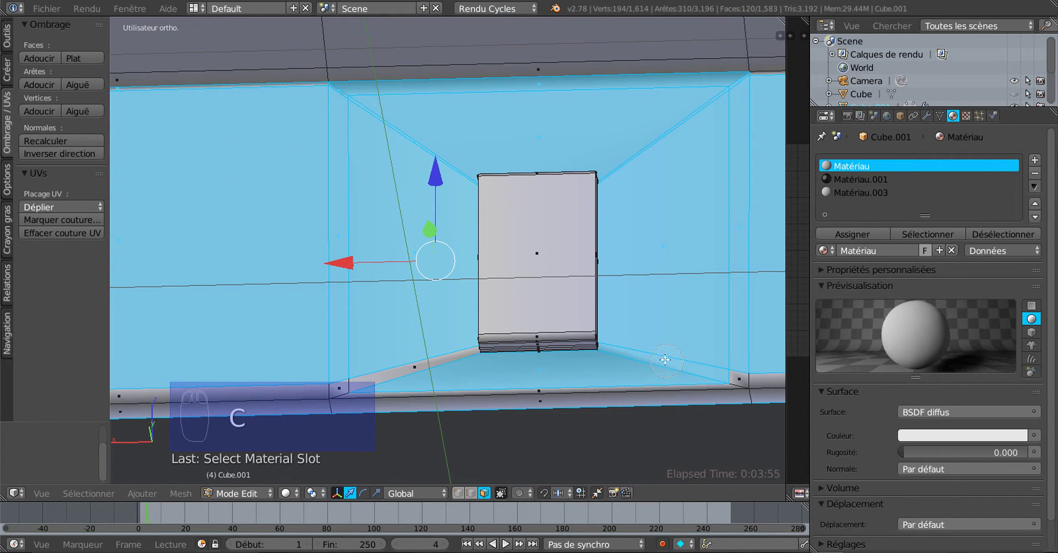
pyautogui.rightClick(372, 354)
pyautogui.scroll(-1, 367, 358)
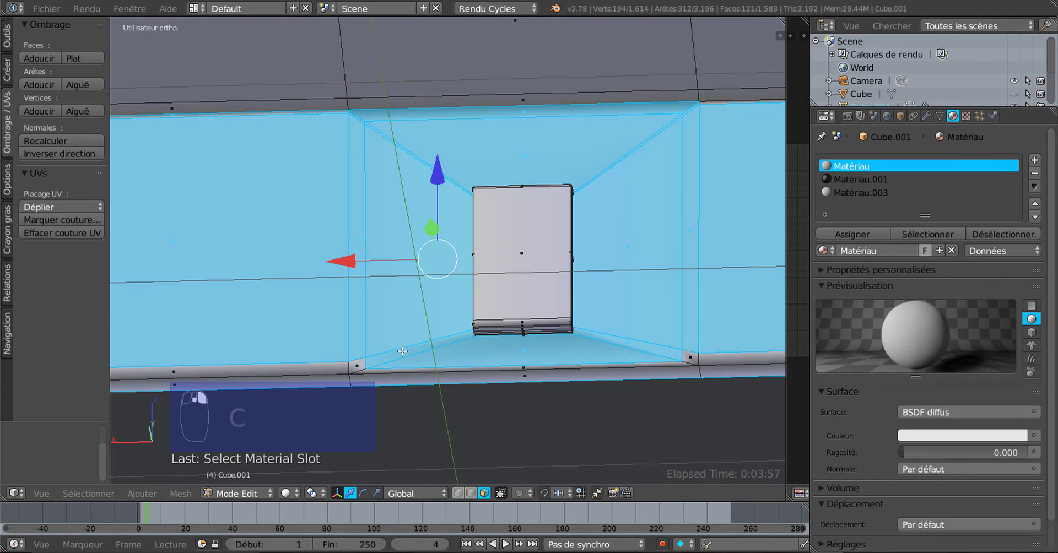
pyautogui.keyDown('shift'); pyautogui.rightClick(358, 362); pyautogui.keyUp('shift')
pyautogui.keyDown('shift'); pyautogui.rightClick(694, 353); pyautogui.keyUp('shift')
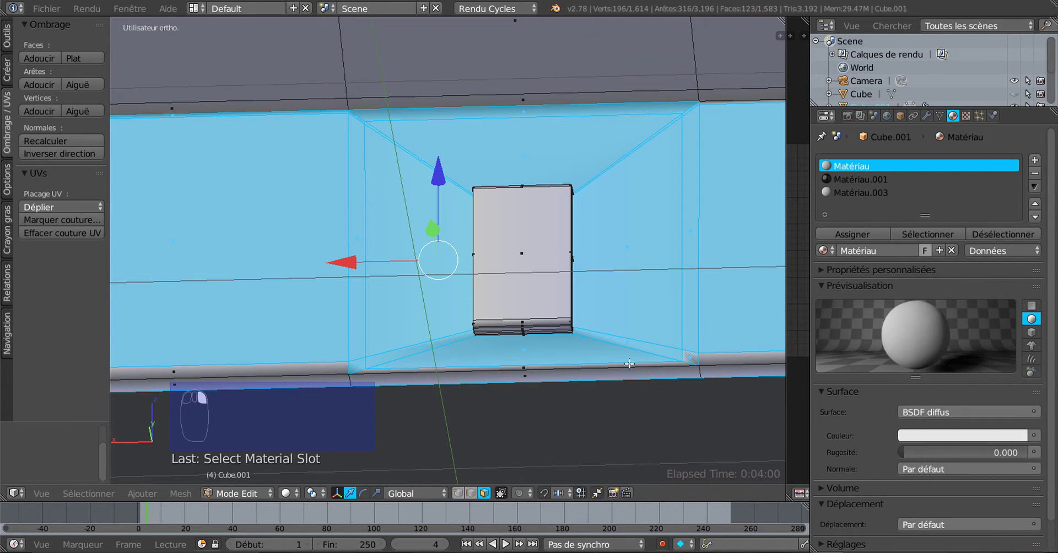
# - Add the lower bevel faces beneath the lock recess and beneath the panel sections on either side of it to the selection
pyautogui.scroll(2, 630, 364)
pyautogui.keyDown('shift'); pyautogui.rightClick(599, 331); pyautogui.keyUp('shift')
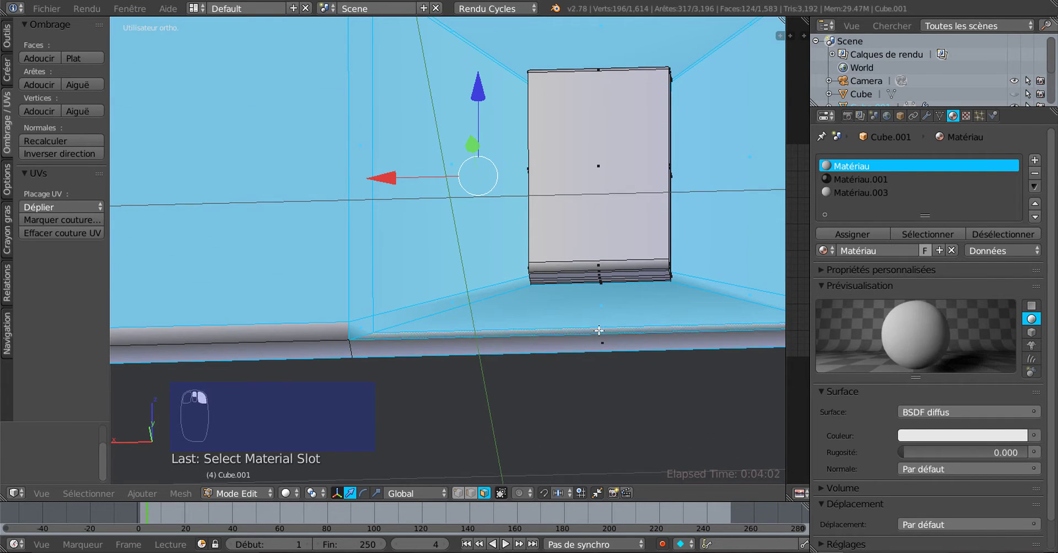
pyautogui.scroll(-3, 534, 340)
pyautogui.keyDown('shift'); pyautogui.moveTo(521, 352); pyautogui.dragTo(721, 351, button='middle'); pyautogui.keyUp('shift')
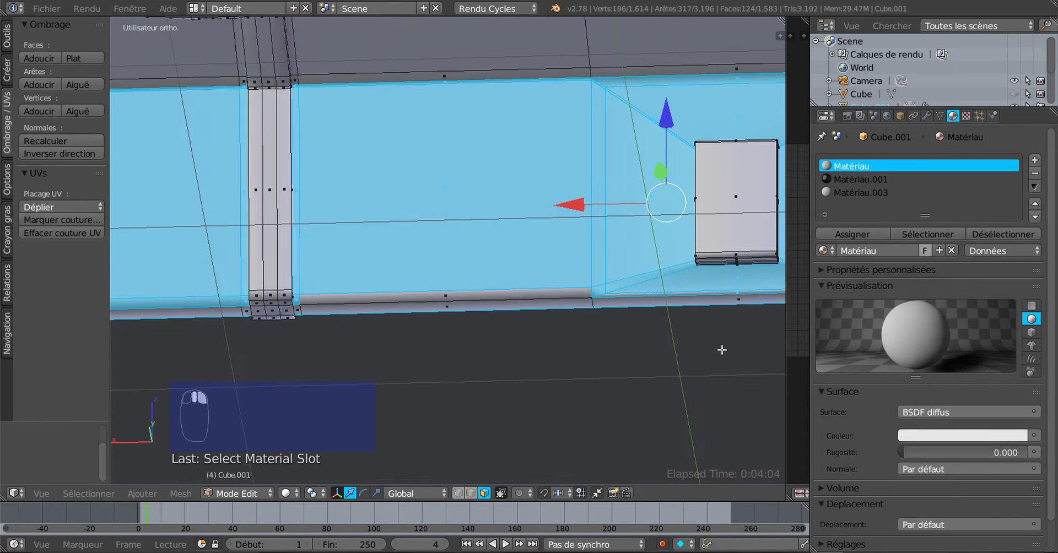
pyautogui.keyDown('shift'); pyautogui.rightClick(499, 293); pyautogui.keyUp('shift')
pyautogui.scroll(-2, 633, 321)
pyautogui.keyDown('shift'); pyautogui.moveTo(572, 341); pyautogui.dragTo(289, 380, button='middle'); pyautogui.keyUp('shift')
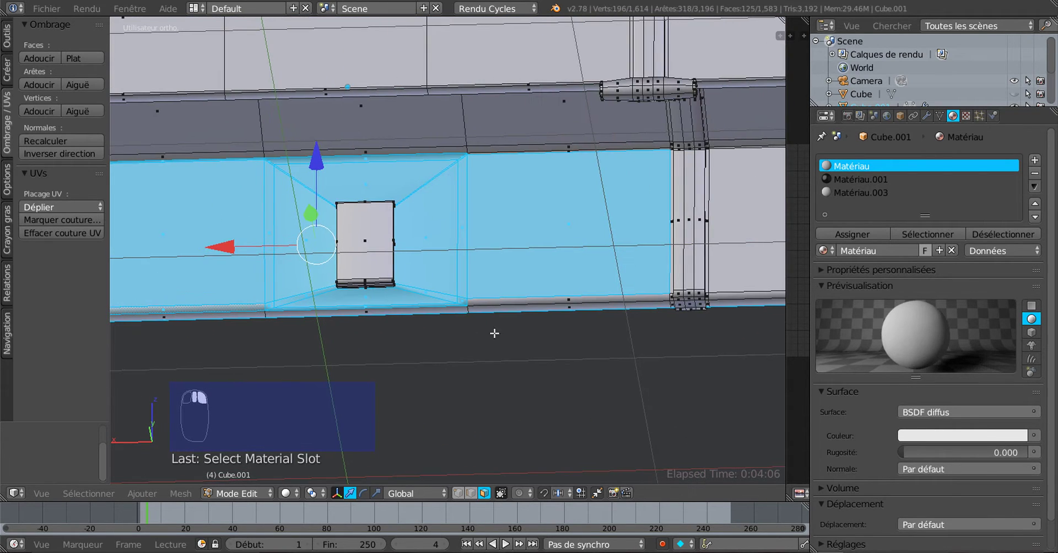
pyautogui.keyDown('shift'); pyautogui.rightClick(536, 303); pyautogui.keyUp('shift')
# - Add the narrow upper bevel face of the section between the lock recess and the second band to the selection
pyautogui.moveTo(528, 316); pyautogui.dragTo(617, 298, button='middle')
pyautogui.scroll(6, 616, 242)
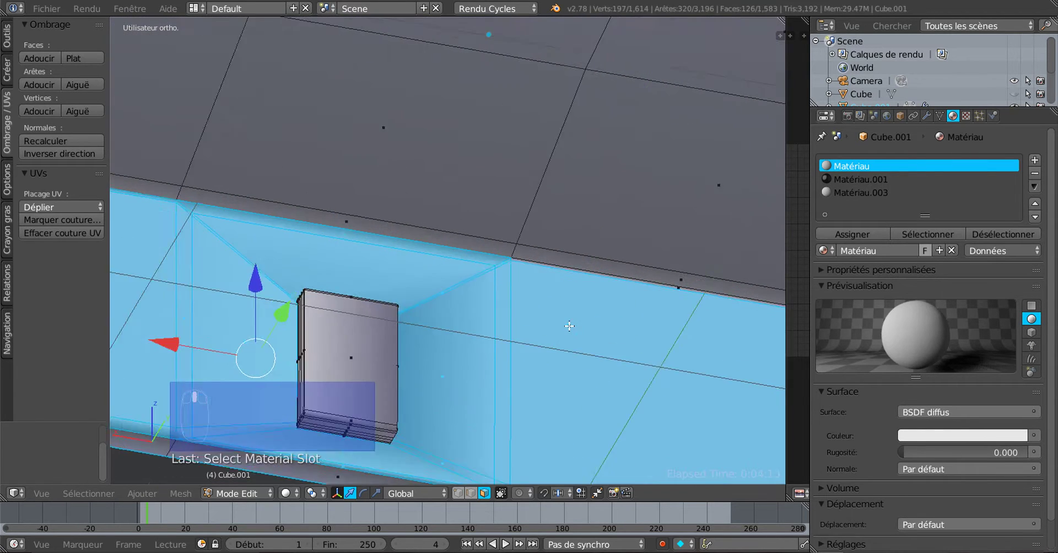
pyautogui.keyDown('shift'); pyautogui.moveTo(591, 298); pyautogui.dragTo(515, 333, button='middle'); pyautogui.keyUp('shift')
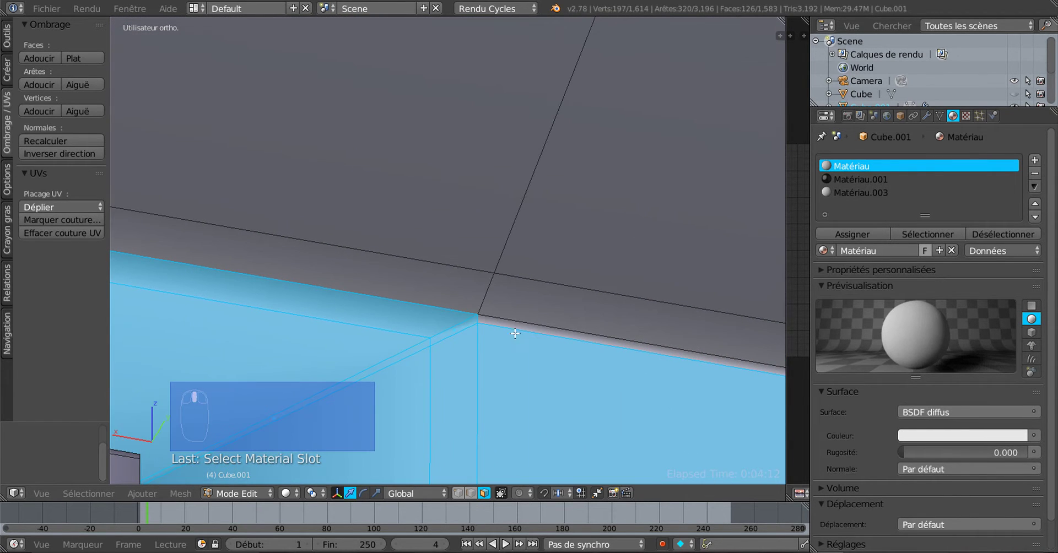
pyautogui.keyDown('shift'); pyautogui.rightClick(518, 327); pyautogui.keyUp('shift')
# - Add the vertical strip on the recess side of the second band, with its small upper and lower corner faces, to the selection
pyautogui.scroll(-4, 513, 349)
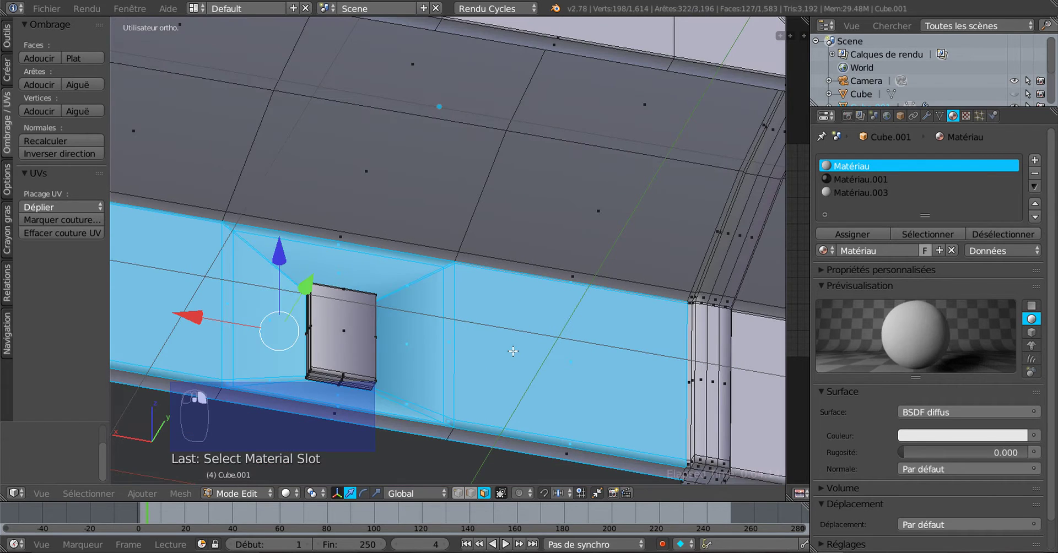
pyautogui.keyDown('shift'); pyautogui.moveTo(695, 355); pyautogui.dragTo(530, 348, button='middle'); pyautogui.keyUp('shift')
pyautogui.scroll(5, 541, 351)
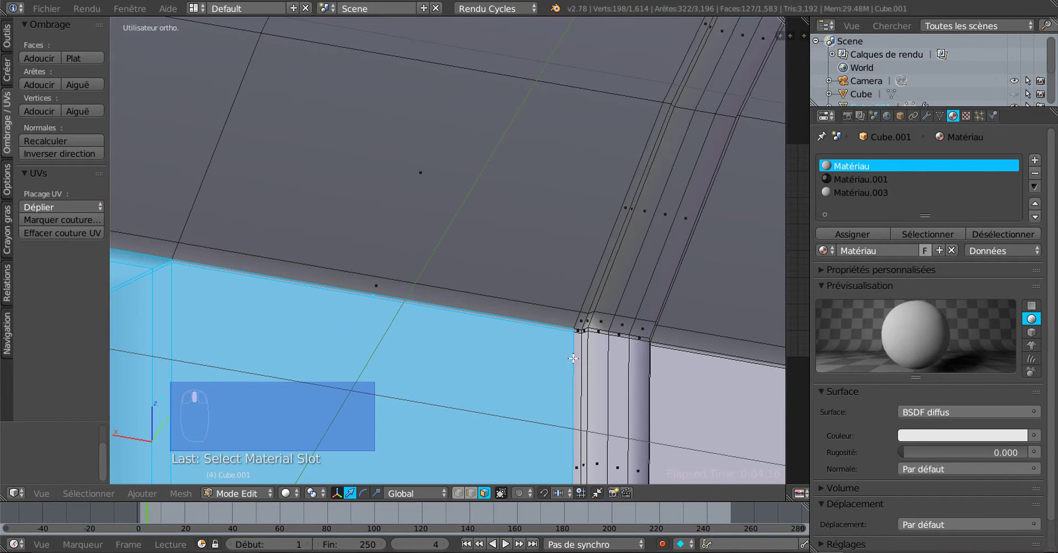
pyautogui.keyDown('shift'); pyautogui.moveTo(639, 395); pyautogui.dragTo(541, 312, button='middle'); pyautogui.keyUp('shift')
pyautogui.scroll(2, 541, 312)
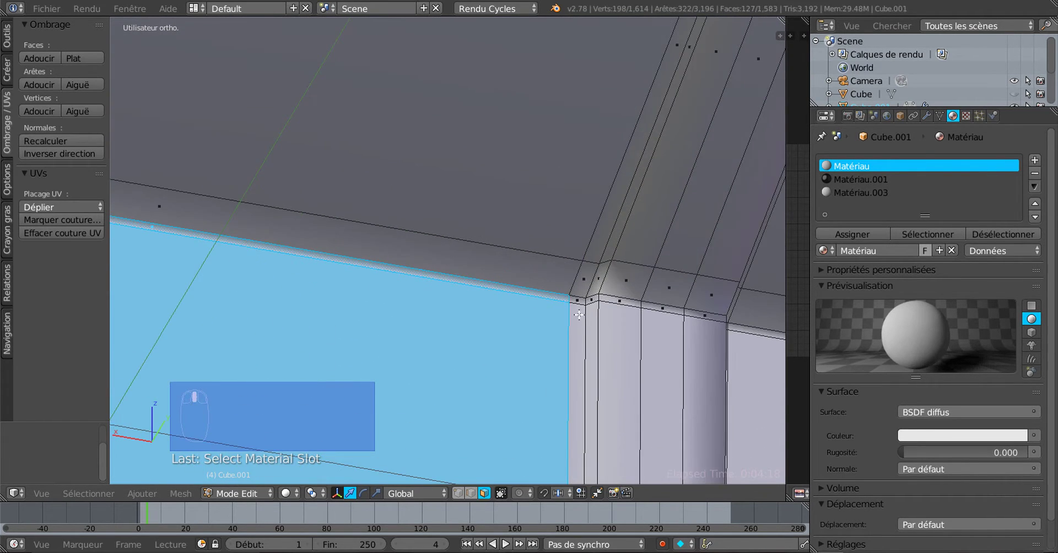
pyautogui.keyDown('shift'); pyautogui.rightClick(580, 300); pyautogui.keyUp('shift')
pyautogui.keyDown('shift'); pyautogui.rightClick(579, 322); pyautogui.keyUp('shift')
pyautogui.scroll(-3, 581, 359)
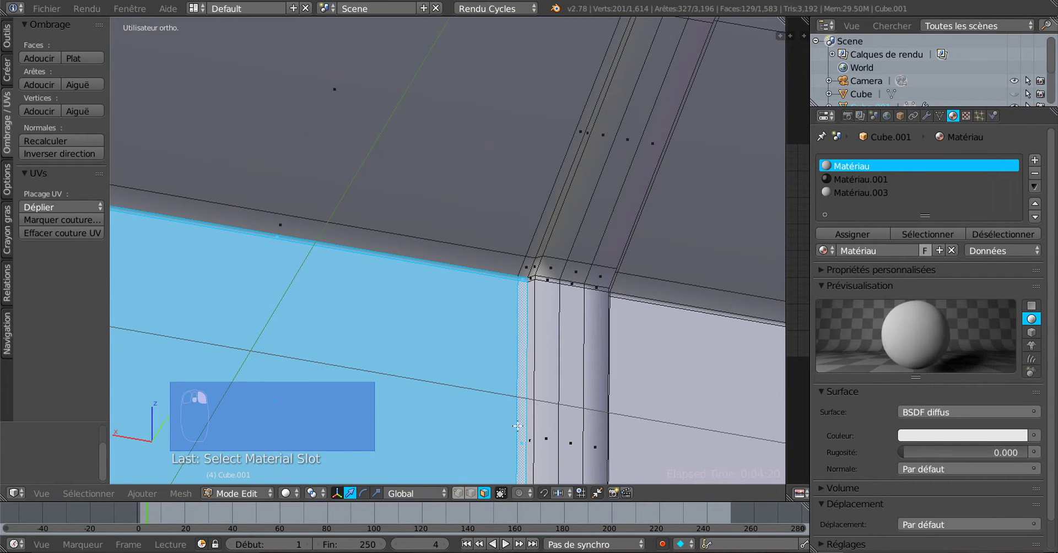
pyautogui.keyDown('shift'); pyautogui.moveTo(518, 428); pyautogui.dragTo(548, 194, button='middle'); pyautogui.keyUp('shift')
pyautogui.keyDown('shift'); pyautogui.rightClick(547, 404); pyautogui.keyUp('shift')
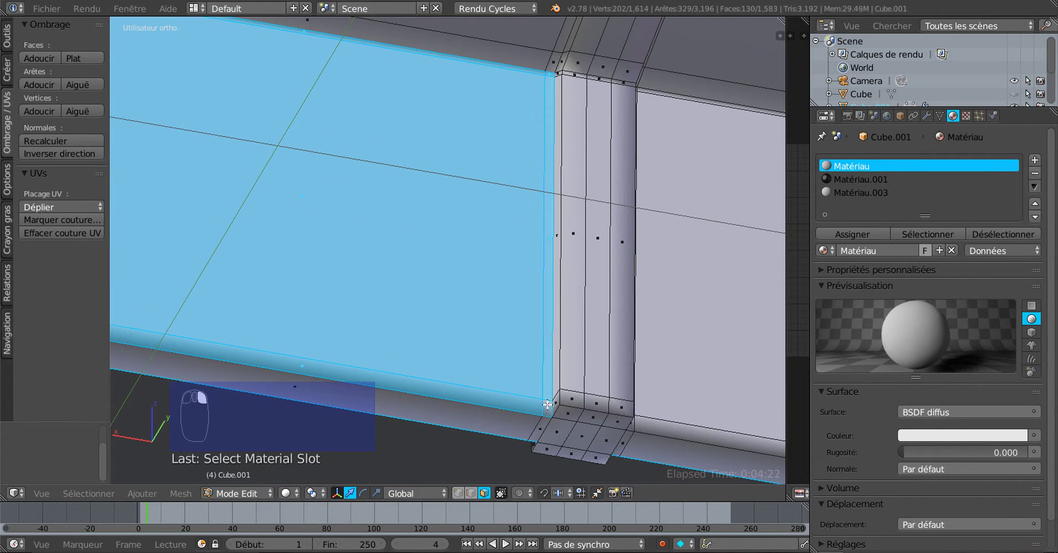
# - Add the end section's main face beyond the second band to the selection, with its band-side vertical strip and small upper corner face
pyautogui.keyDown('shift'); pyautogui.rightClick(718, 370); pyautogui.keyUp('shift')
pyautogui.scroll(-3, 710, 364)
pyautogui.moveTo(683, 353); pyautogui.dragTo(580, 348, button='middle')
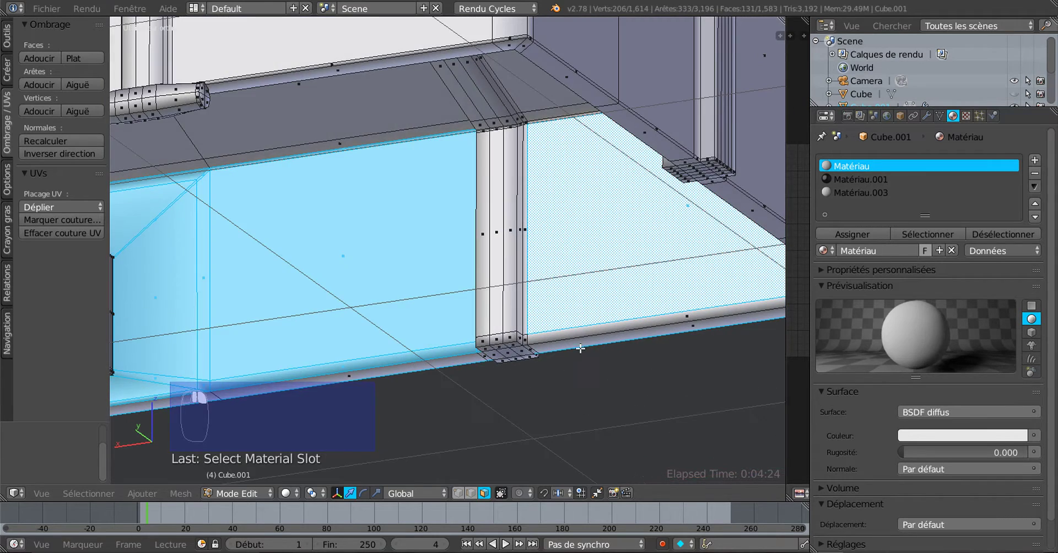
pyautogui.keyDown('shift'); pyautogui.moveTo(586, 311); pyautogui.dragTo(594, 352, button='middle'); pyautogui.keyUp('shift')
pyautogui.scroll(5, 568, 261)
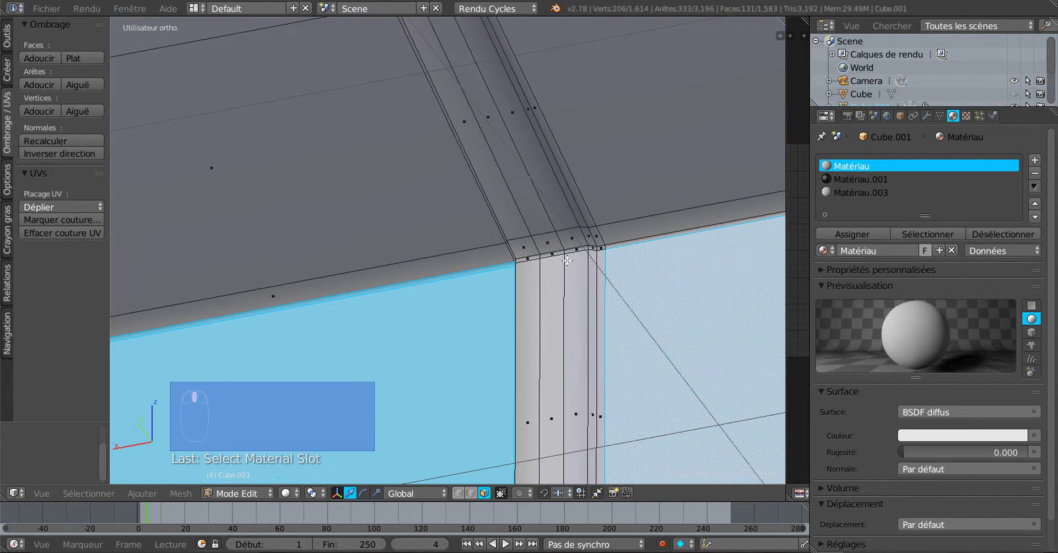
pyautogui.keyDown('shift'); pyautogui.rightClick(664, 263); pyautogui.keyUp('shift')
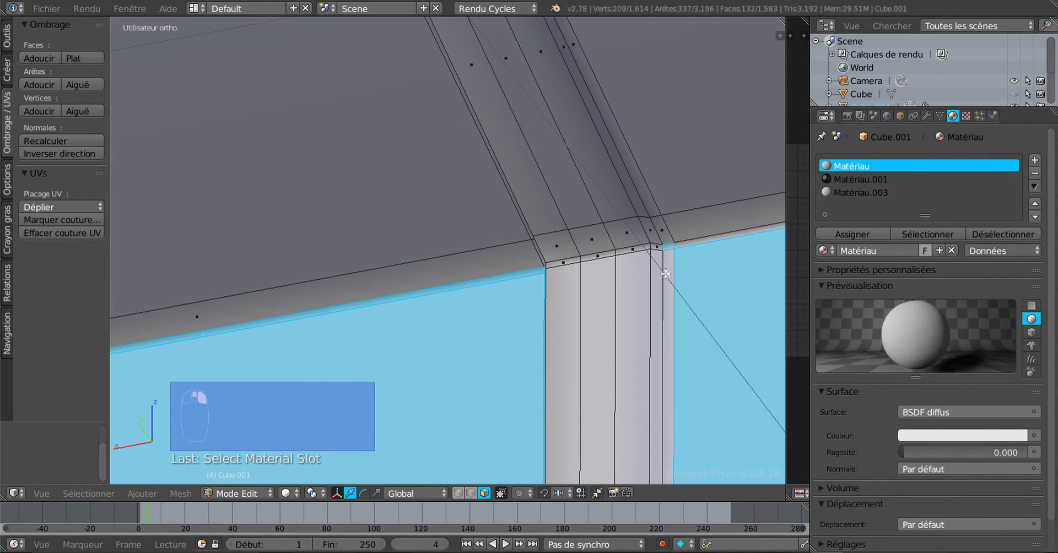
pyautogui.keyDown('shift'); pyautogui.rightClick(668, 276); pyautogui.keyUp('shift')
# - Add the end section's small lower corner face beside the second band and its long lower bevel face to the selection
pyautogui.scroll(-3, 689, 311)
pyautogui.keyDown('shift'); pyautogui.moveTo(660, 358); pyautogui.dragTo(651, 209, button='middle'); pyautogui.keyUp('shift')
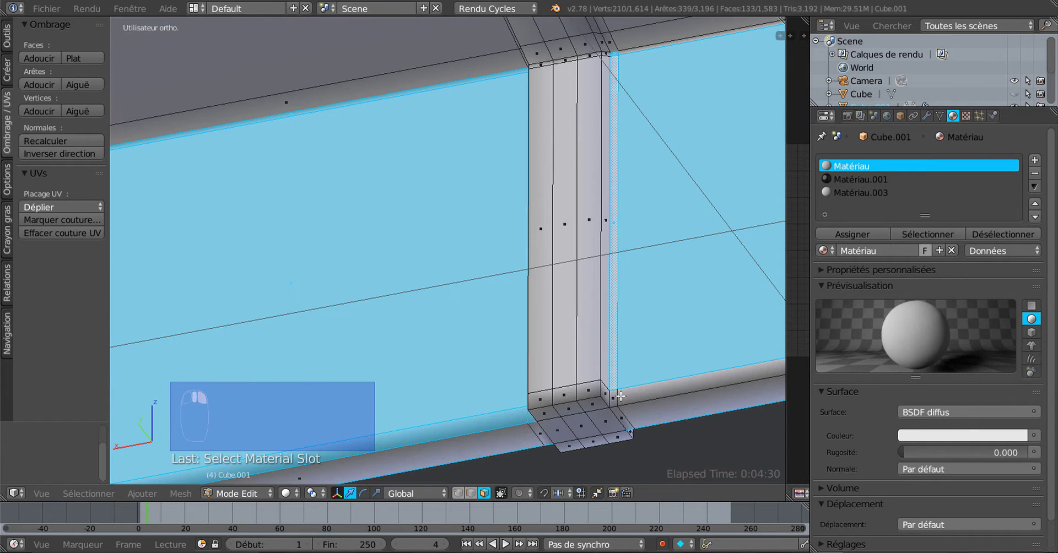
pyautogui.keyDown('shift'); pyautogui.rightClick(611, 398); pyautogui.keyUp('shift')
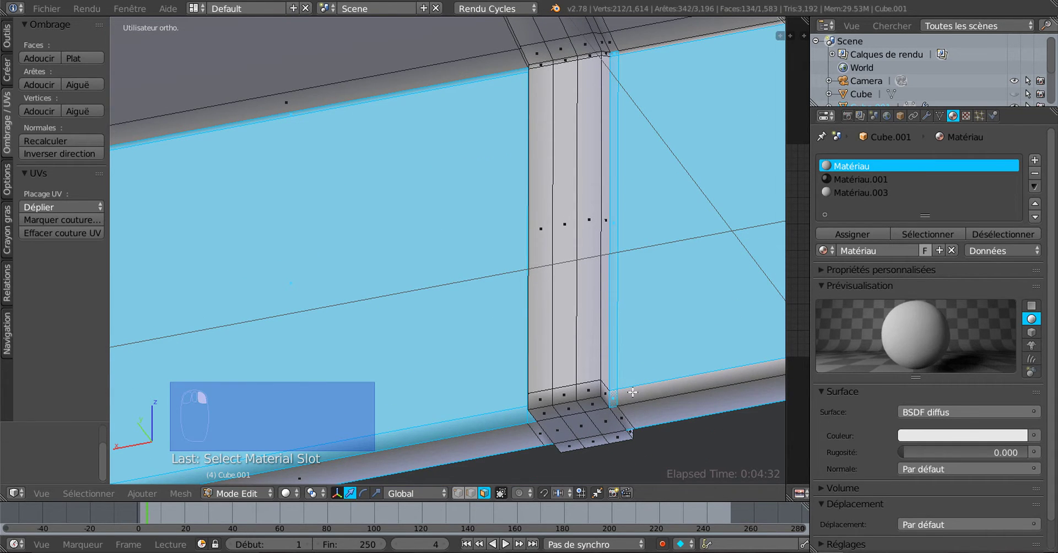
pyautogui.keyDown('shift'); pyautogui.rightClick(632, 392); pyautogui.keyUp('shift')
# - Add the narrow upper bevel face of the end section beyond the second band to the selection
pyautogui.scroll(-3, 634, 322)
pyautogui.keyDown('shift'); pyautogui.moveTo(634, 265); pyautogui.dragTo(680, 268, button='middle'); pyautogui.keyUp('shift')
pyautogui.keyDown('shift'); pyautogui.moveTo(727, 242); pyautogui.dragTo(529, 307, button='middle'); pyautogui.keyUp('shift')
pyautogui.scroll(1, 538, 332)
pyautogui.keyDown('shift'); pyautogui.moveTo(556, 261); pyautogui.dragTo(537, 334, button='middle'); pyautogui.keyUp('shift')
pyautogui.scroll(4, 586, 309)
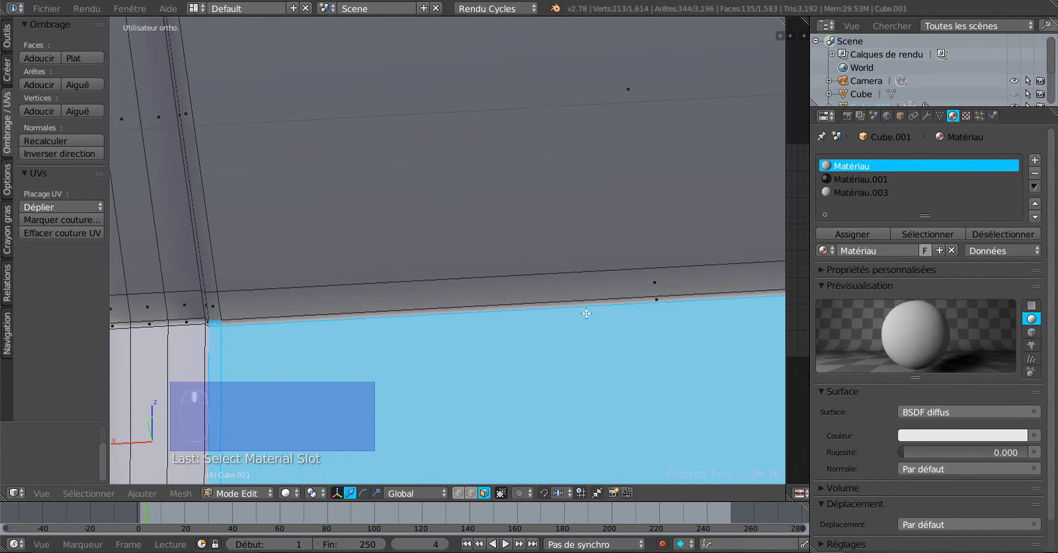
pyautogui.keyDown('shift'); pyautogui.rightClick(597, 308); pyautogui.keyUp('shift')
pyautogui.scroll(-4, 535, 368)
pyautogui.scroll(-2, 535, 368)
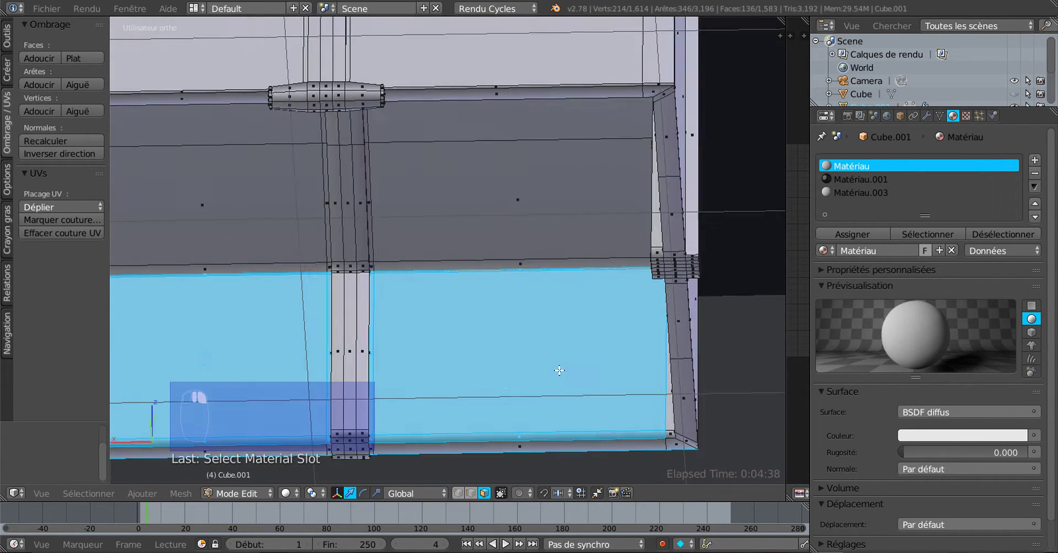
# - Add the vertical strip at the panel's outer end, with its small upper and lower corner faces, to the selection
pyautogui.moveTo(557, 370); pyautogui.dragTo(484, 376, button='middle')
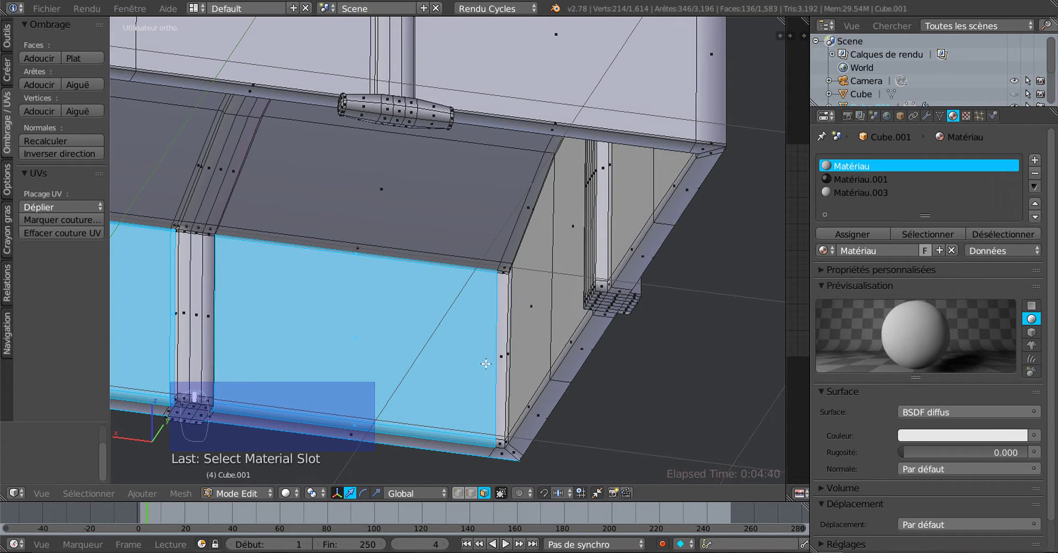
pyautogui.scroll(5, 568, 287)
pyautogui.keyDown('shift'); pyautogui.rightClick(609, 317); pyautogui.keyUp('shift')
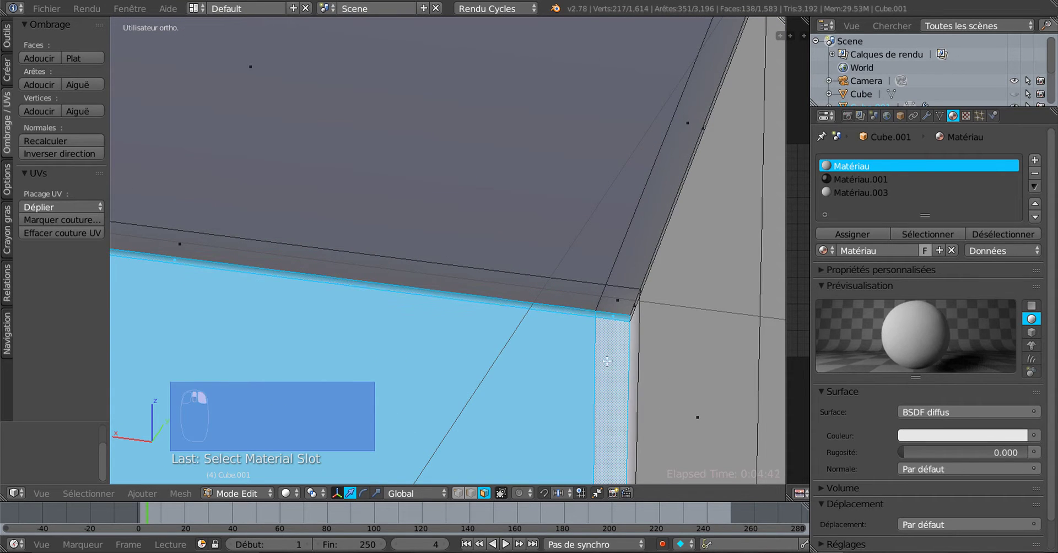
pyautogui.moveTo(608, 317); pyautogui.dragTo(592, 262, button='middle')
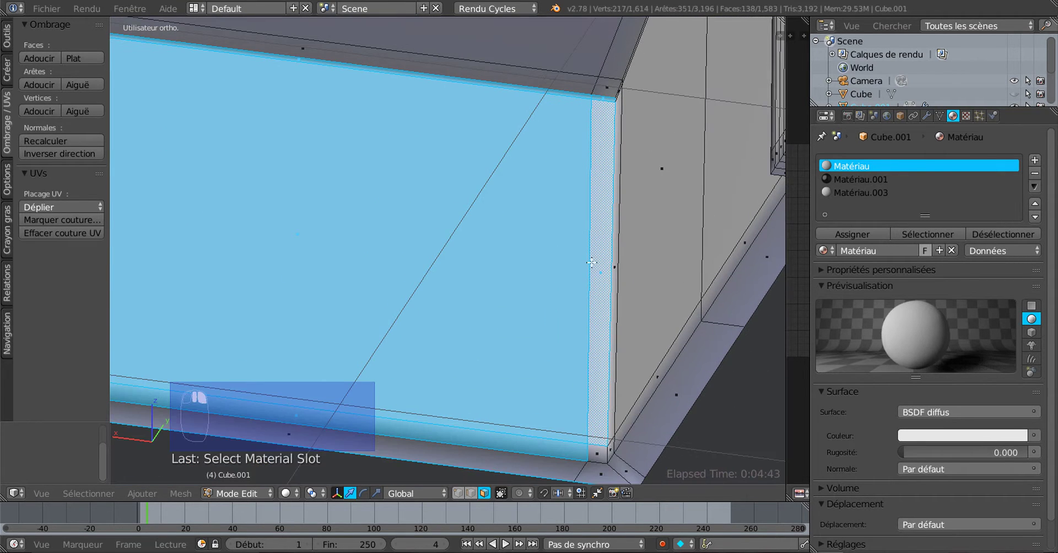
pyautogui.keyDown('shift'); pyautogui.rightClick(594, 455); pyautogui.keyUp('shift')
pyautogui.scroll(-2, 521, 366)
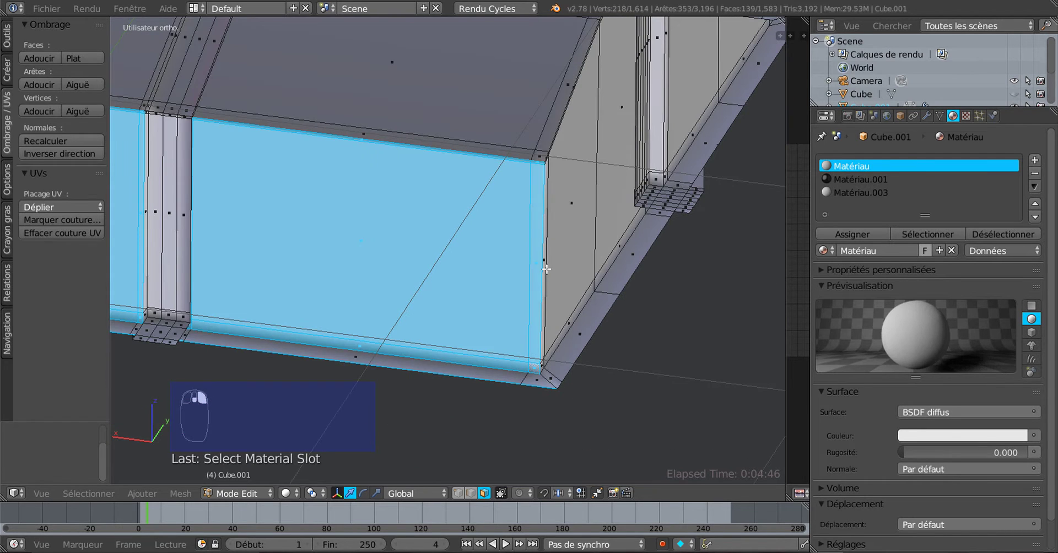
# - Examine the selected faces around the lock recess and keyhole on the inner and outer sides of the lid's front panel
pyautogui.moveTo(547, 269); pyautogui.dragTo(595, 287, button='middle')
pyautogui.press('KP_Decimal')
pyautogui.scroll(4, 575, 219)
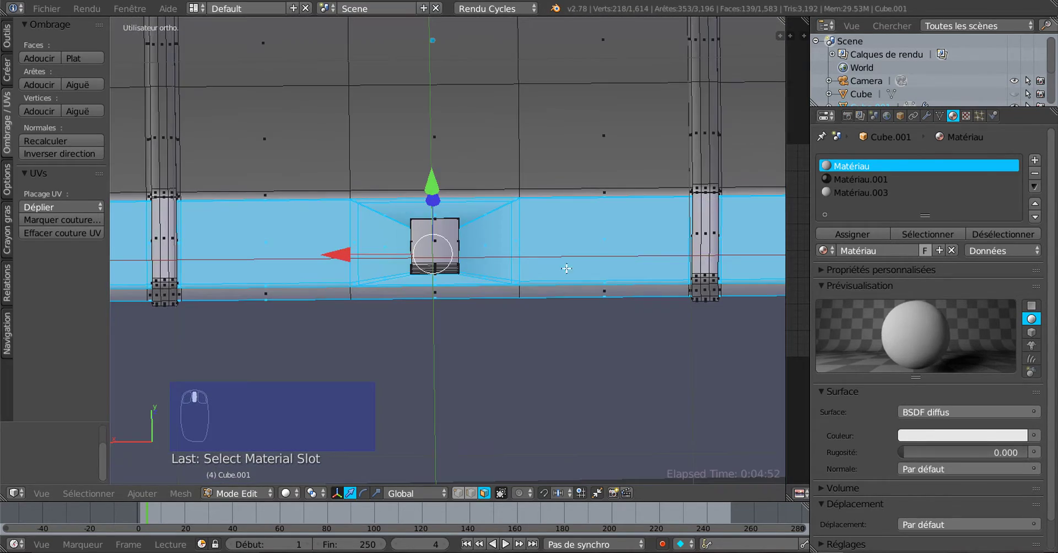
pyautogui.scroll(3, 538, 266)
pyautogui.moveTo(538, 266); pyautogui.dragTo(254, 333, button='middle')
pyautogui.scroll(-2, 327, 317)
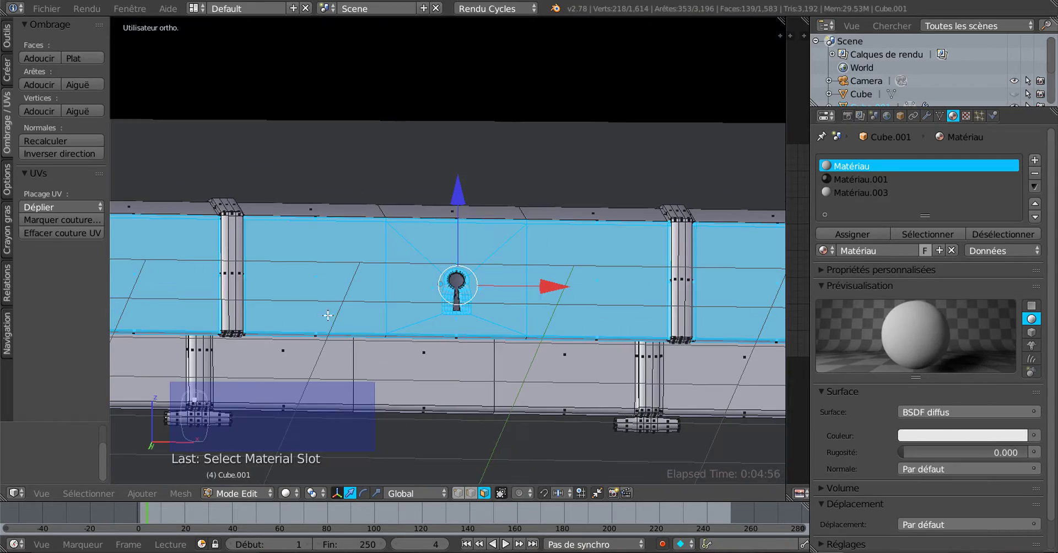
pyautogui.moveTo(328, 318); pyautogui.dragTo(573, 266, button='middle')
pyautogui.scroll(4, 415, 342)
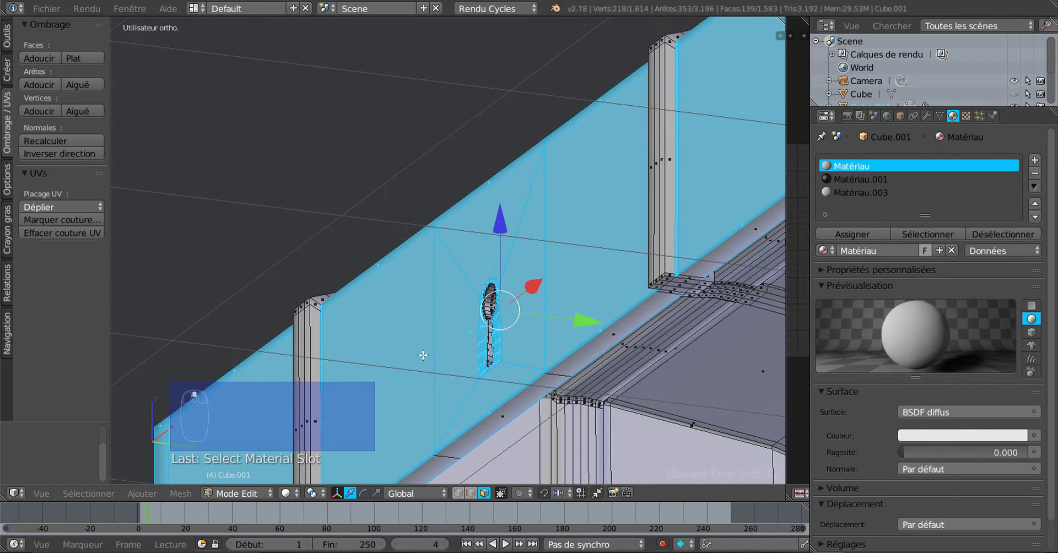
# - Examine the inner front panel's sections, bevels and strips beside both bands, out to the end corners, for unselected faces
pyautogui.moveTo(405, 368); pyautogui.dragTo(620, 372, button='middle')
pyautogui.keyDown('shift'); pyautogui.moveTo(323, 347); pyautogui.dragTo(442, 213, button='middle'); pyautogui.keyUp('shift')
pyautogui.scroll(2, 598, 340)
pyautogui.scroll(3, 537, 259)
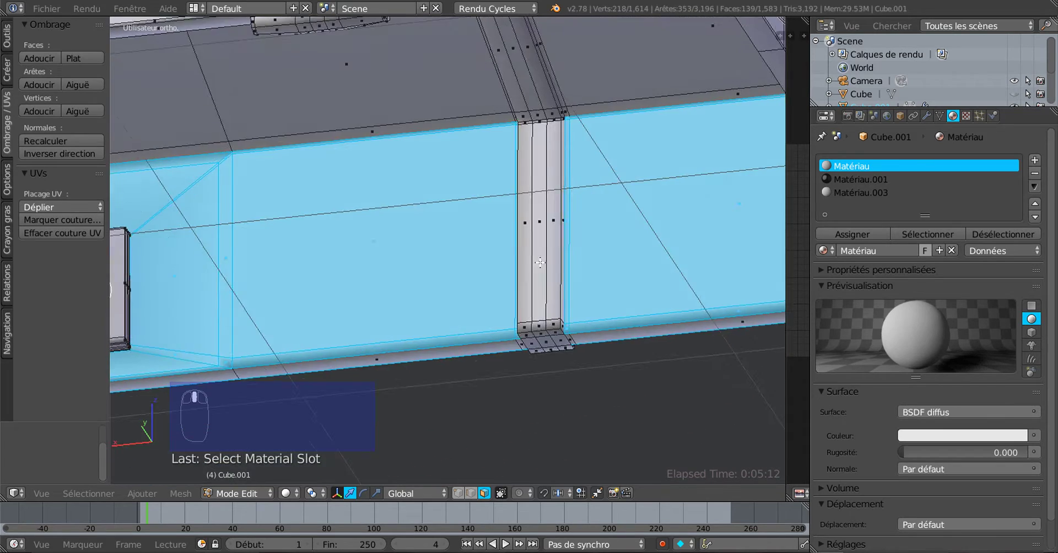
pyautogui.moveTo(540, 262); pyautogui.dragTo(537, 226, button='middle')
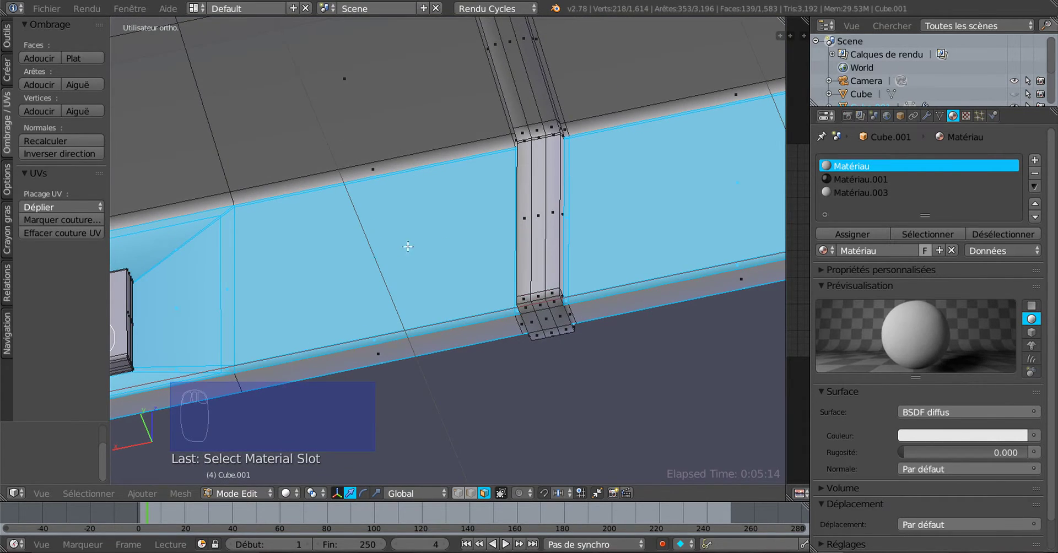
pyautogui.keyDown('shift'); pyautogui.moveTo(408, 247); pyautogui.dragTo(641, 265, button='middle'); pyautogui.keyUp('shift')
pyautogui.scroll(-2, 447, 336)
pyautogui.keyDown('shift'); pyautogui.moveTo(447, 335); pyautogui.dragTo(708, 261, button='middle'); pyautogui.keyUp('shift')
pyautogui.scroll(3, 568, 309)
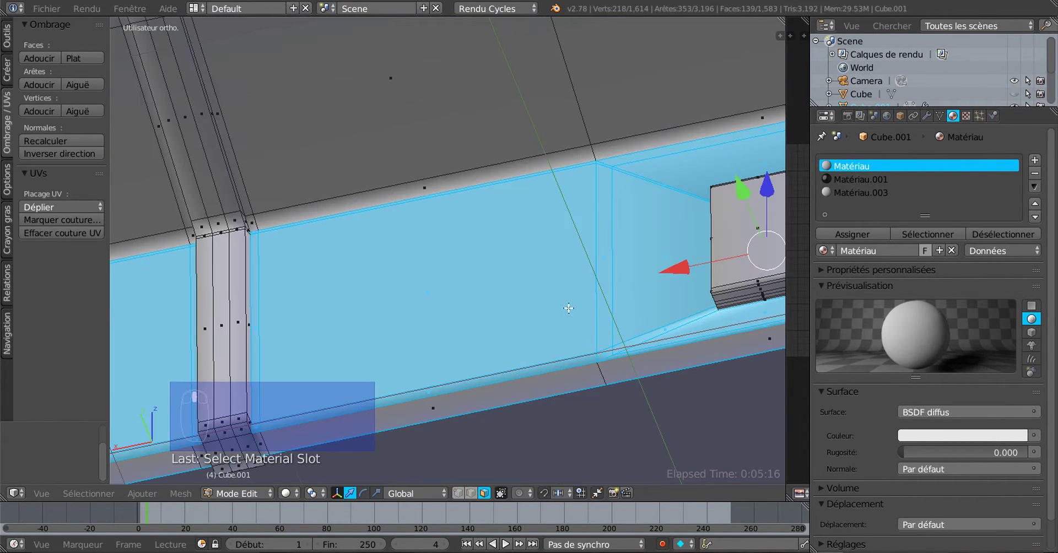
pyautogui.keyDown('shift'); pyautogui.moveTo(497, 293); pyautogui.dragTo(659, 218, button='middle'); pyautogui.keyUp('shift')
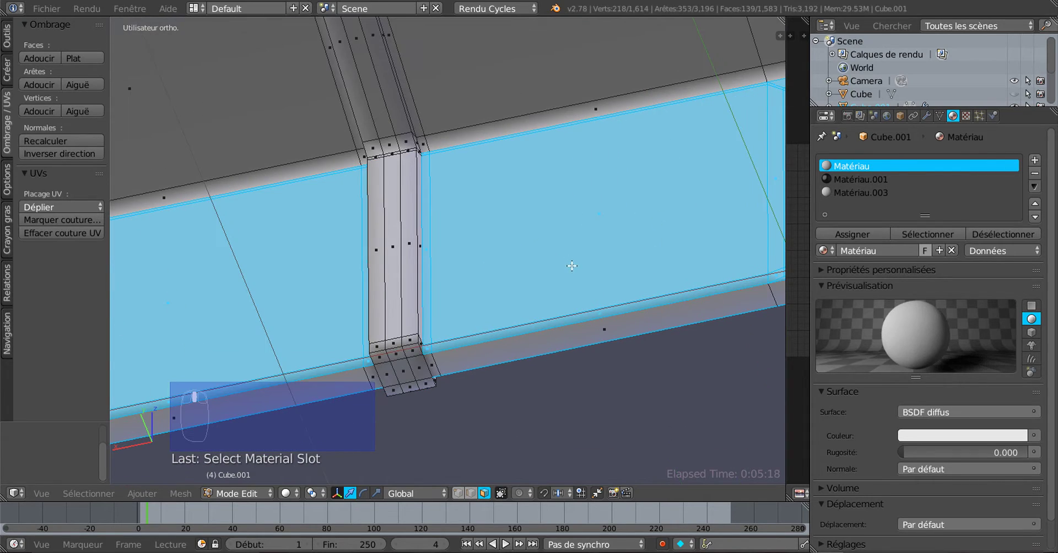
pyautogui.moveTo(572, 266); pyautogui.dragTo(604, 265, button='middle')
pyautogui.keyDown('ctrl'); pyautogui.scroll(3, 597, 284); pyautogui.keyUp('ctrl')
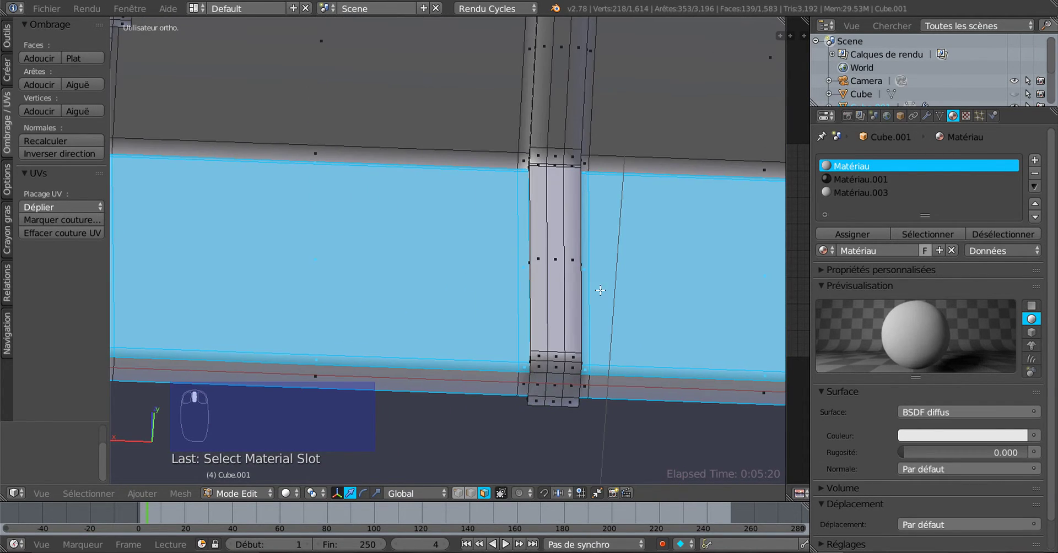
pyautogui.moveTo(597, 284); pyautogui.dragTo(555, 304, button='middle')
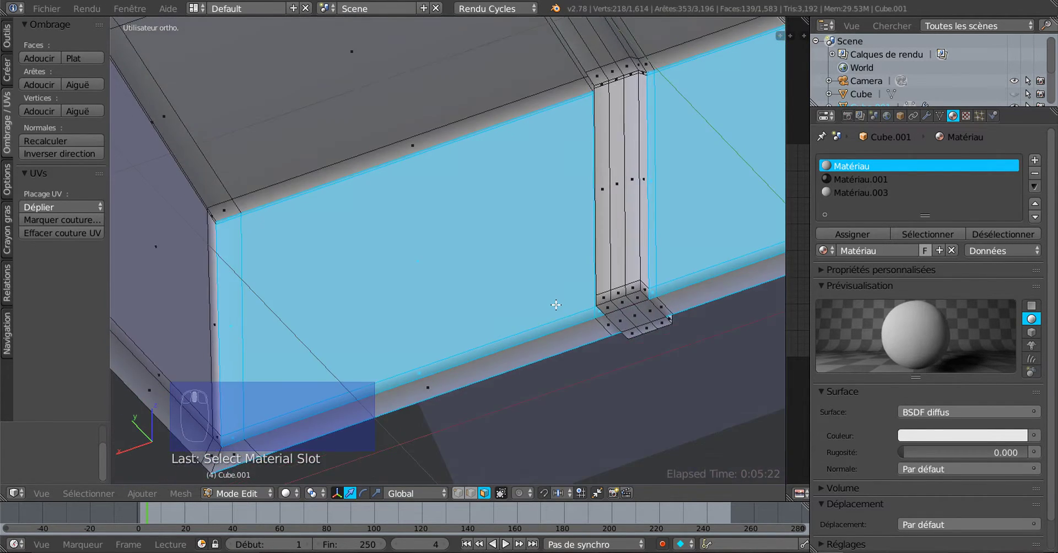
pyautogui.scroll(2, 497, 288)
pyautogui.moveTo(490, 311); pyautogui.dragTo(475, 343, button='middle')
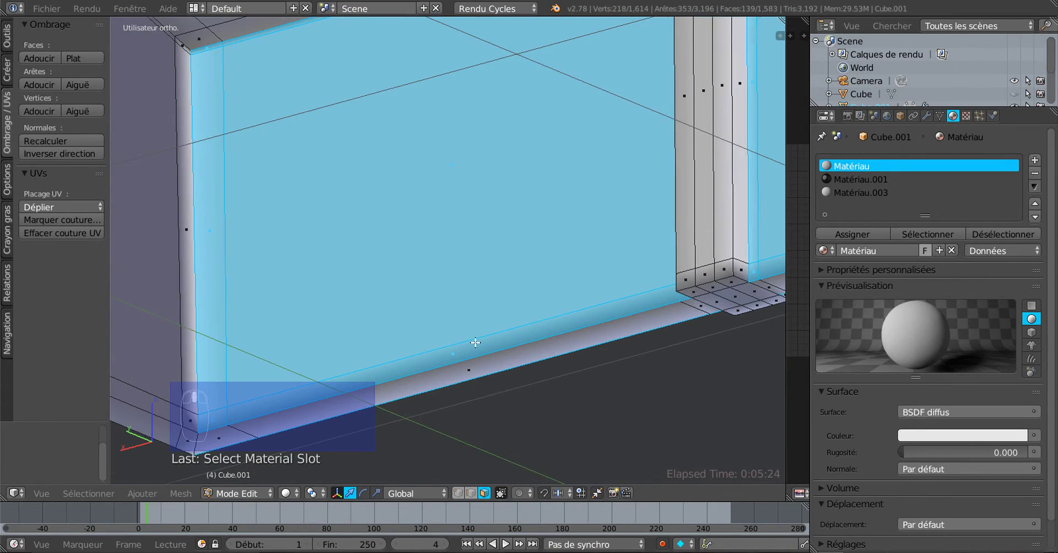
pyautogui.scroll(-4, 475, 343)
pyautogui.moveTo(564, 365)
pyautogui.mouseDown(button='middle')
pyautogui.moveTo(585, 365)
pyautogui.moveTo(498, 362)
pyautogui.moveTo(568, 351)
pyautogui.mouseUp(button='middle')
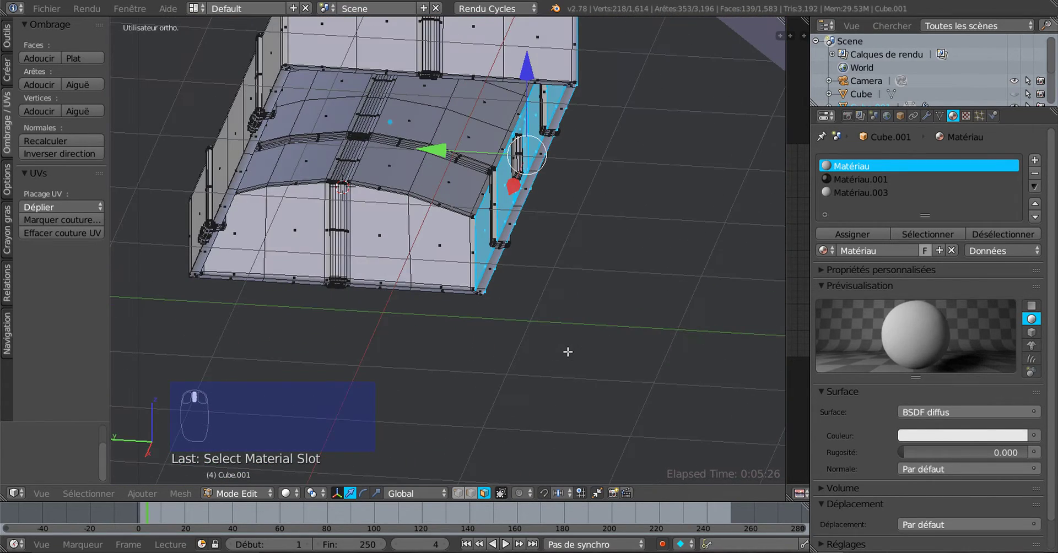
# - Show the lid in front view and widen the image editor beside the 3D view
pyautogui.press('KP_1')
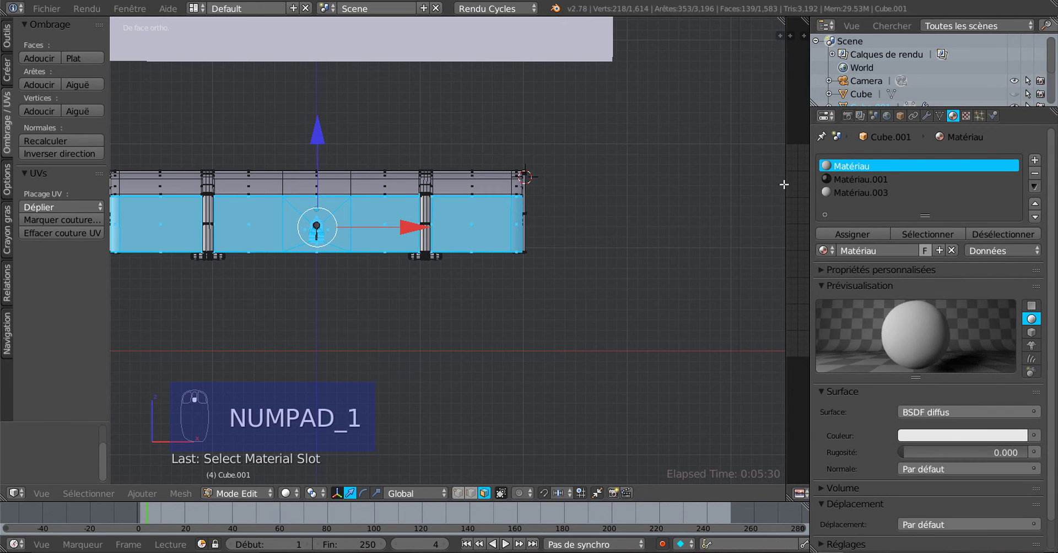
pyautogui.moveTo(786, 148); pyautogui.dragTo(659, 144)
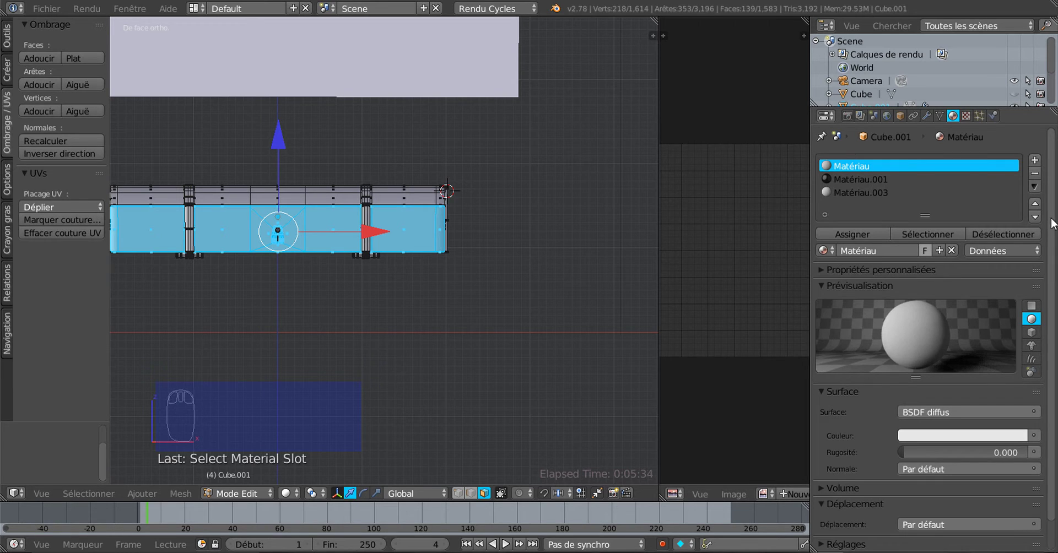
# - Add a material slot with a new material and set its diffuse colour input to an image texture
pyautogui.click(1034, 159)
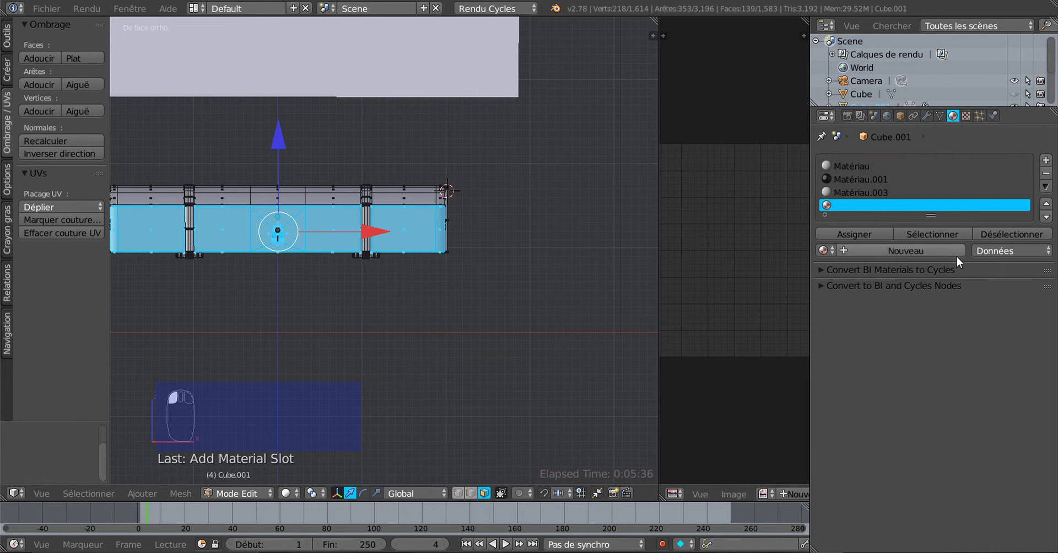
pyautogui.click(913, 253)
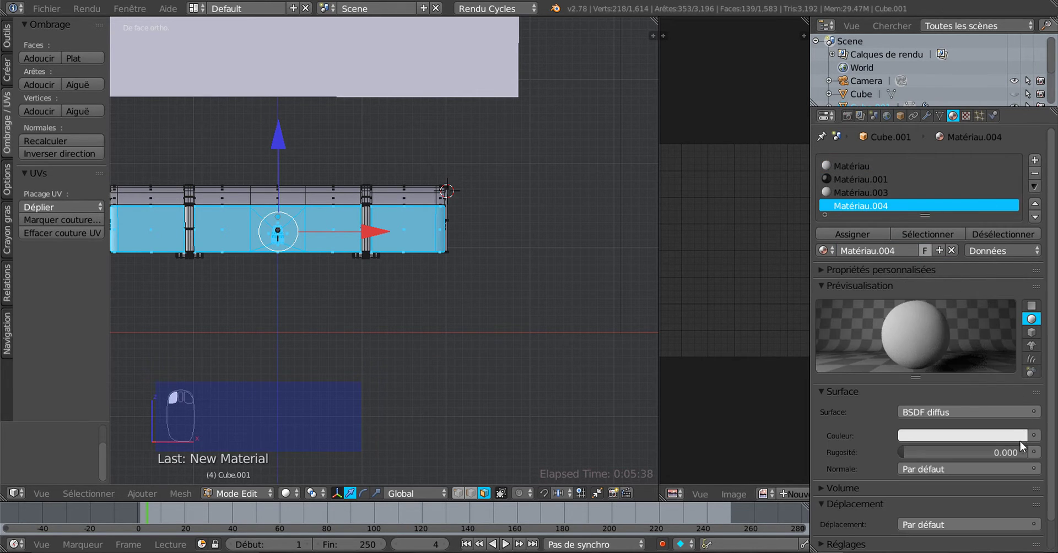
pyautogui.click(1035, 437)
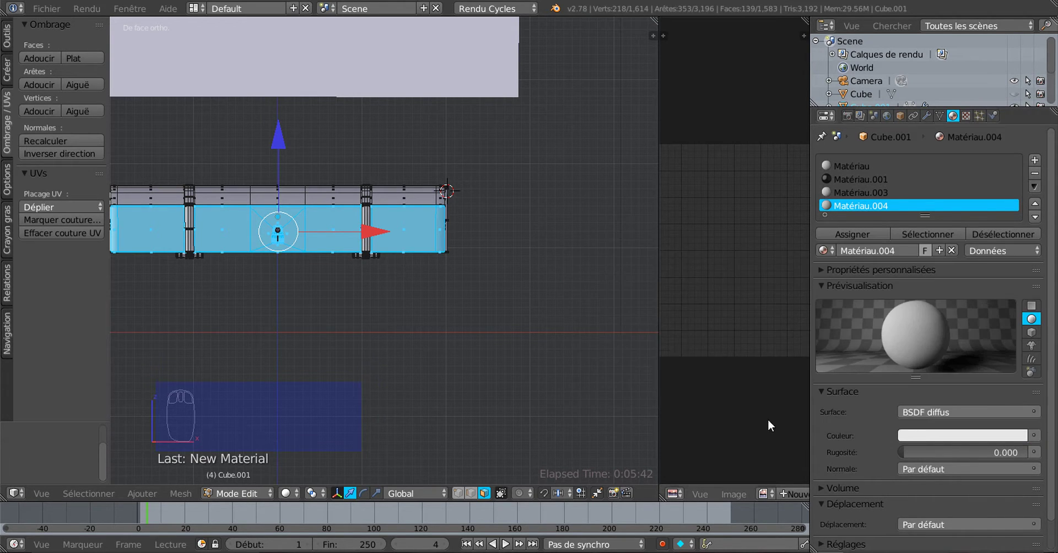
pyautogui.click(1034, 437)
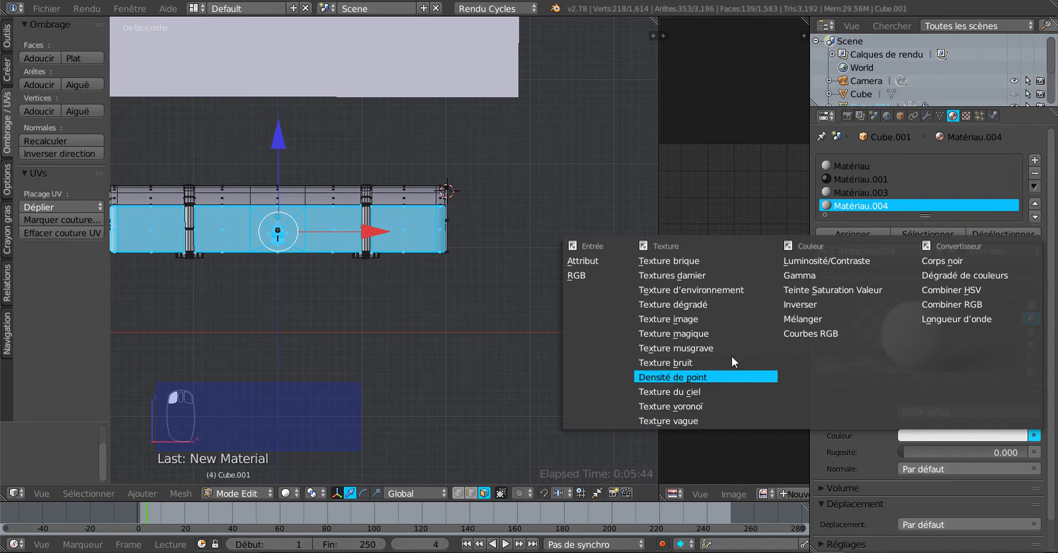
pyautogui.click(670, 320)
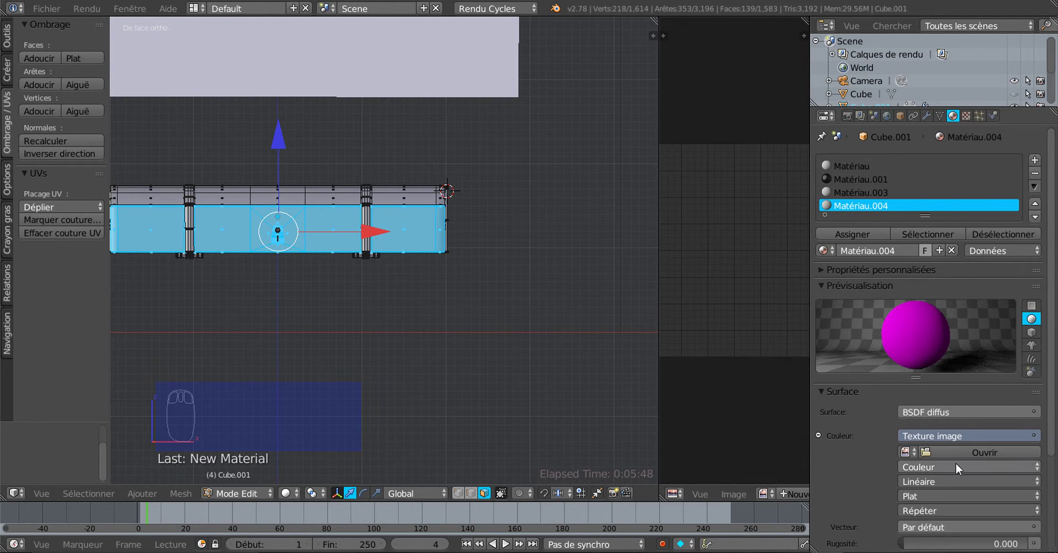
# - Set the image texture's vector input to the UV output of Coordonnées de texture for Matériau.004
pyautogui.scroll(-3, 994, 451)
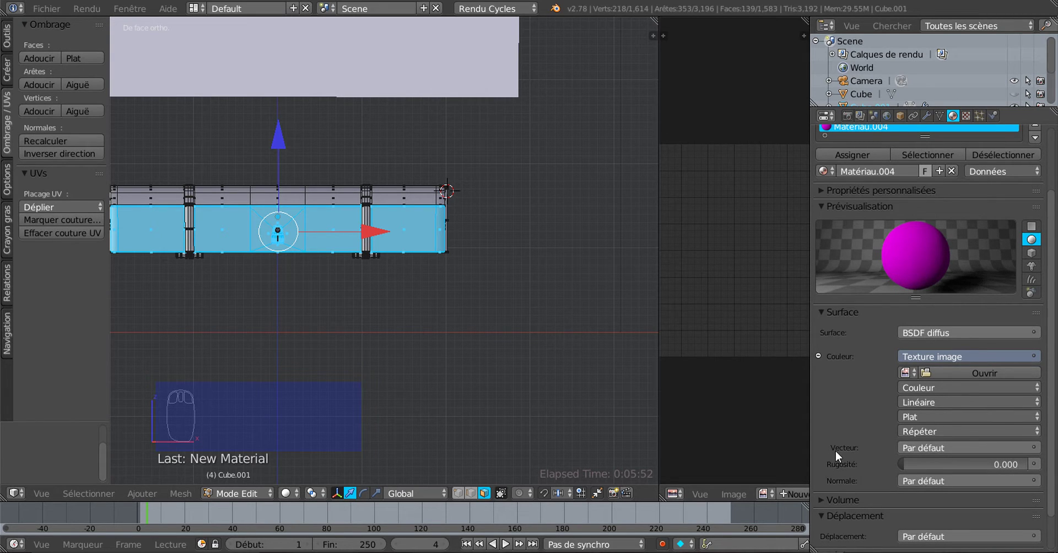
pyautogui.click(1035, 448)
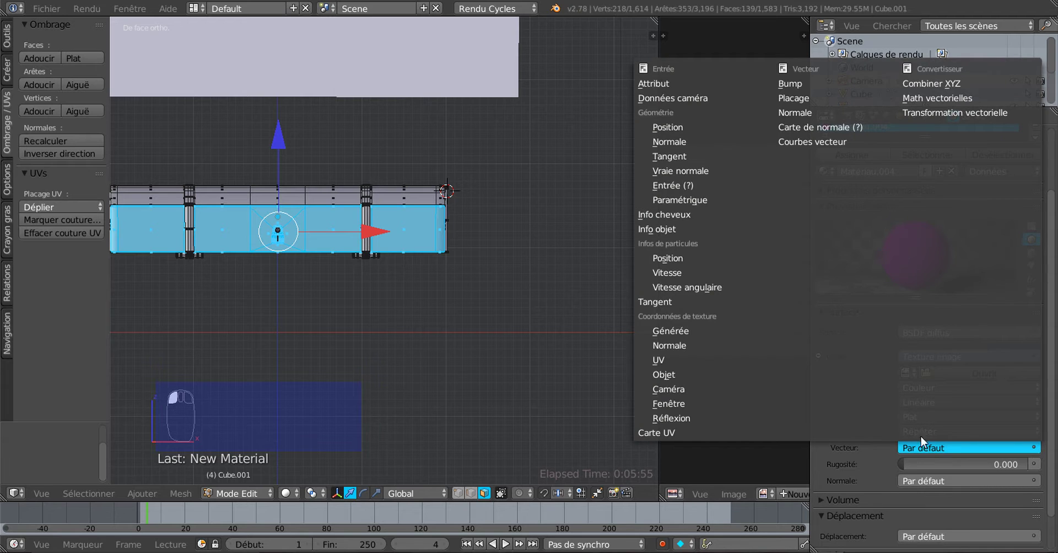
pyautogui.click(677, 359)
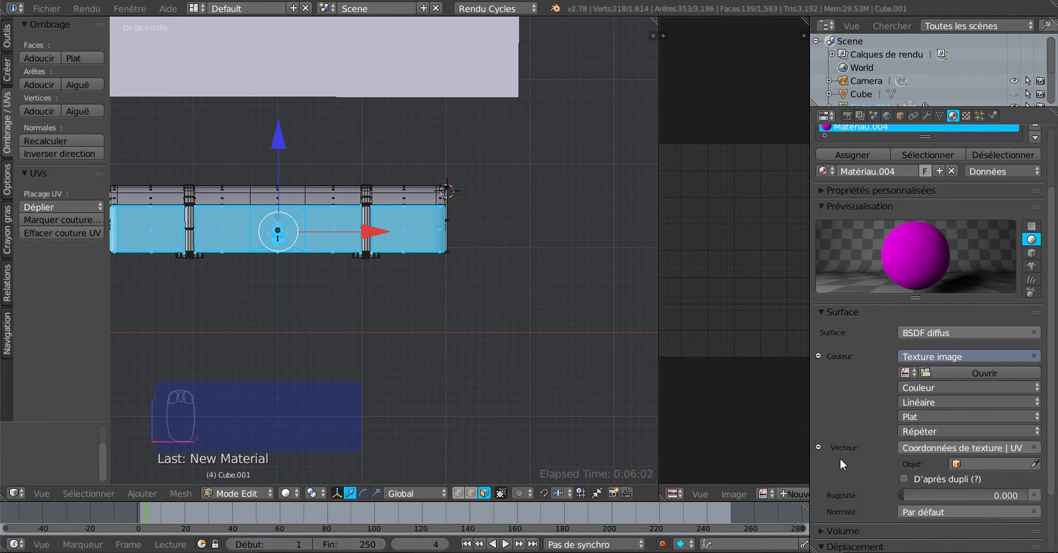
# - Load BoisBarrièreParquet039.jpg from the Bois Barrière Parquet folder as the material's image texture, browsing the folder as thumbnails
pyautogui.click(983, 373)
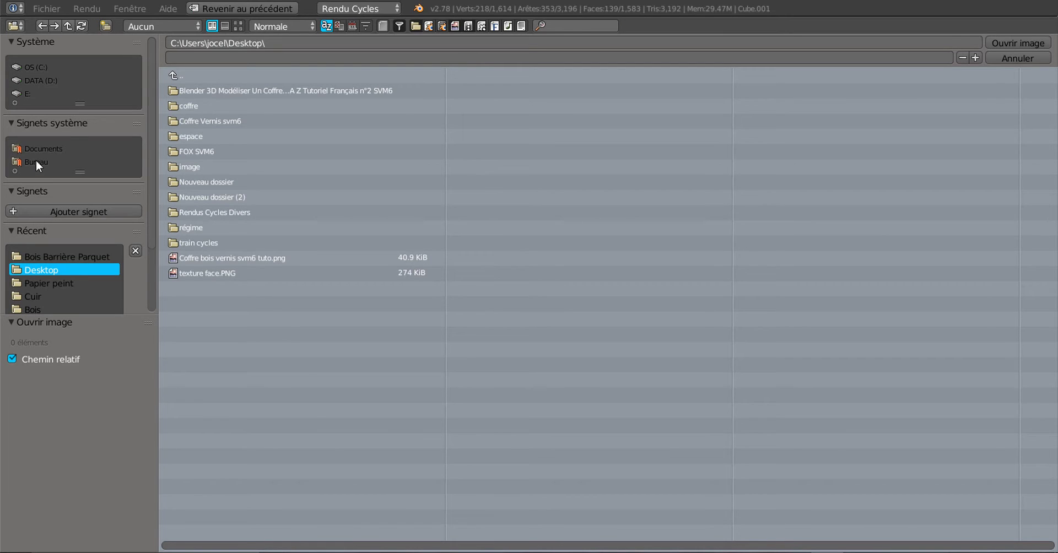
pyautogui.scroll(-3, 33, 282)
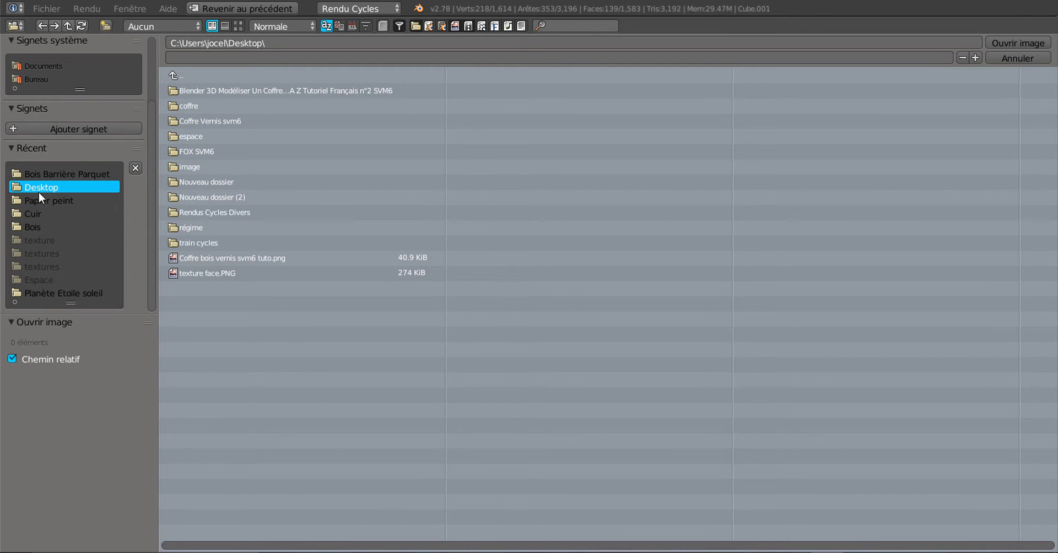
pyautogui.click(52, 175)
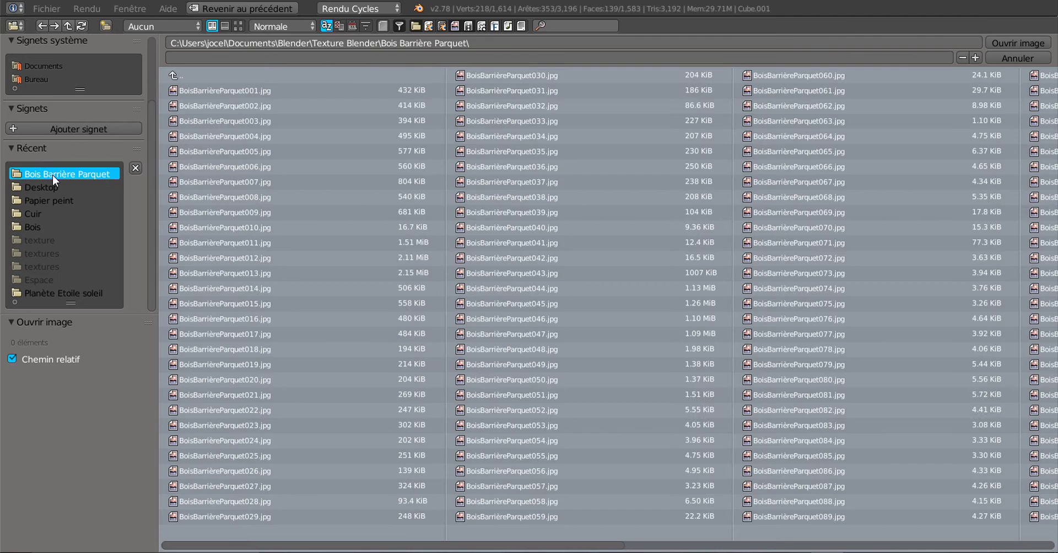
pyautogui.click(237, 25)
pyautogui.scroll(-2, 987, 232)
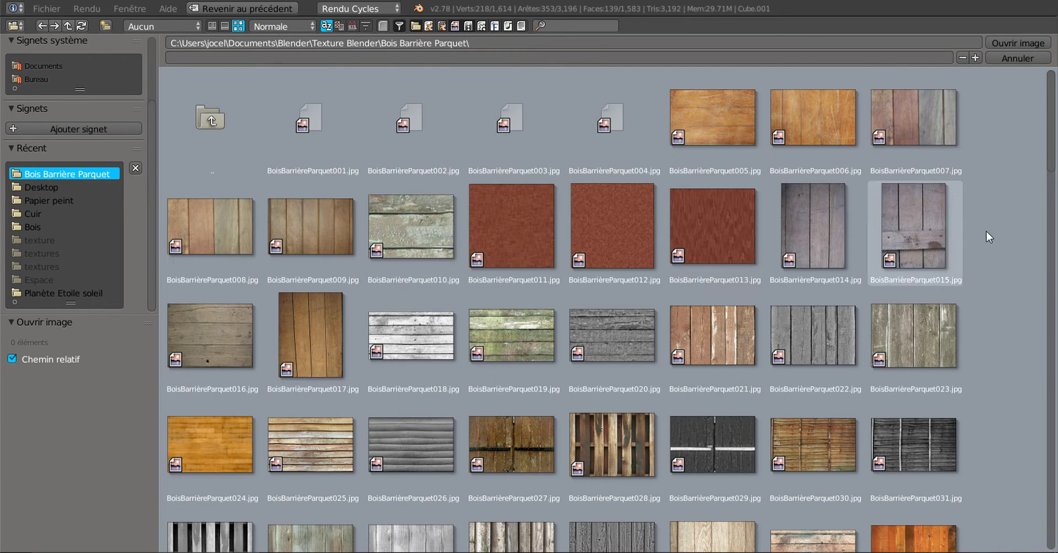
pyautogui.scroll(-5, 1052, 193)
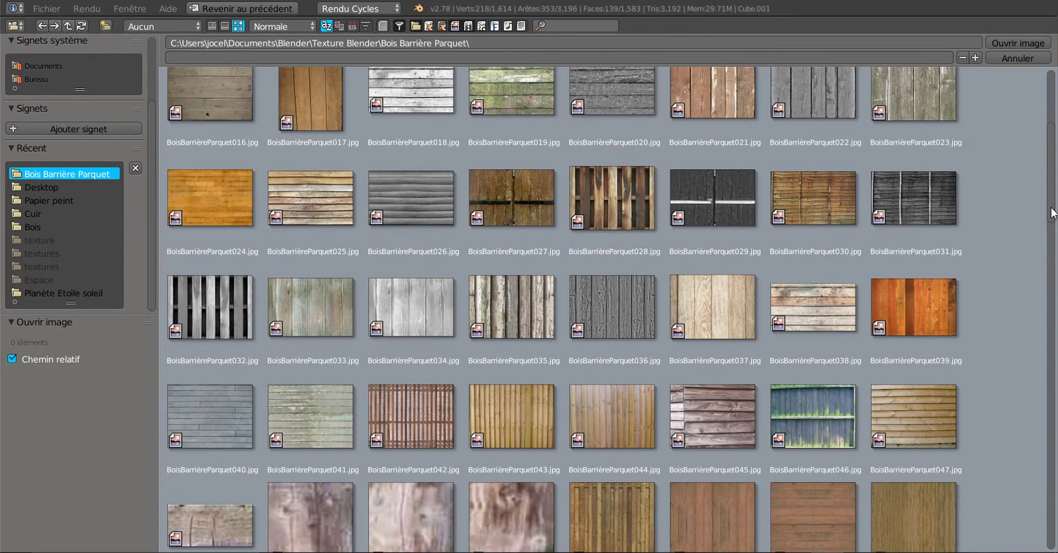
pyautogui.scroll(-2, 1052, 221)
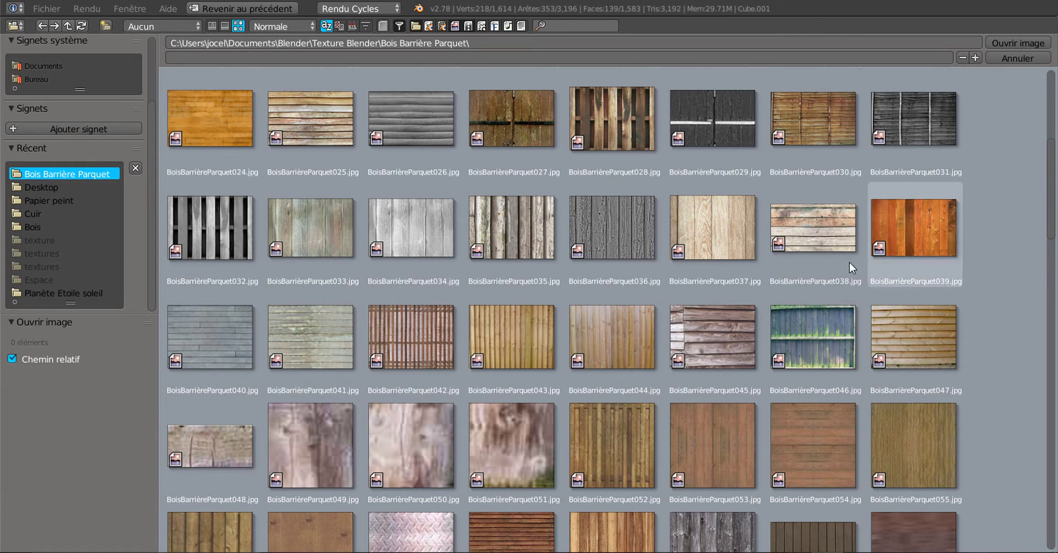
pyautogui.click(923, 233)
pyautogui.click(1001, 44)
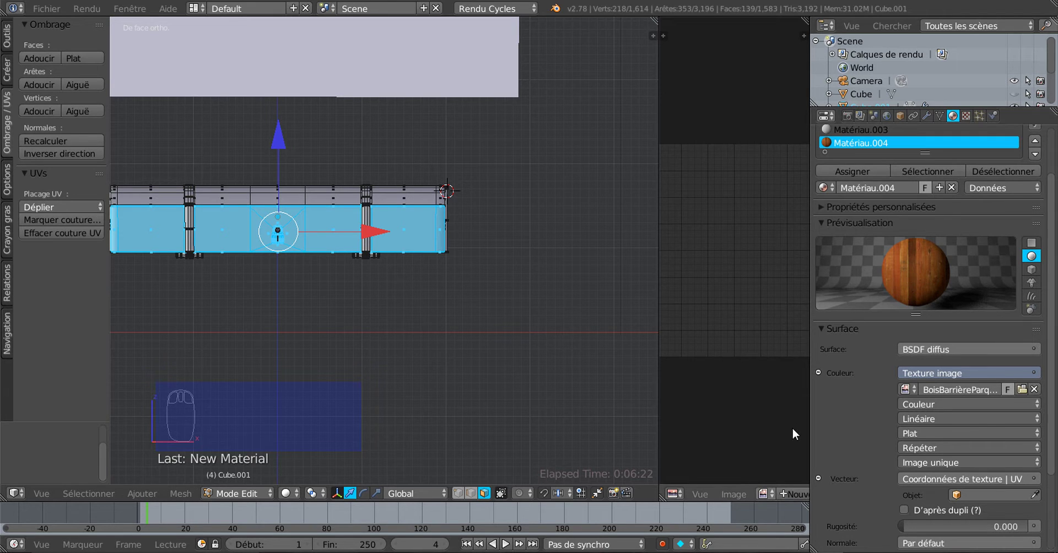
# - Widen the UV/image editor and display BoisBarrièreParquet039.jpg in it
pyautogui.moveTo(659, 387); pyautogui.dragTo(547, 391)
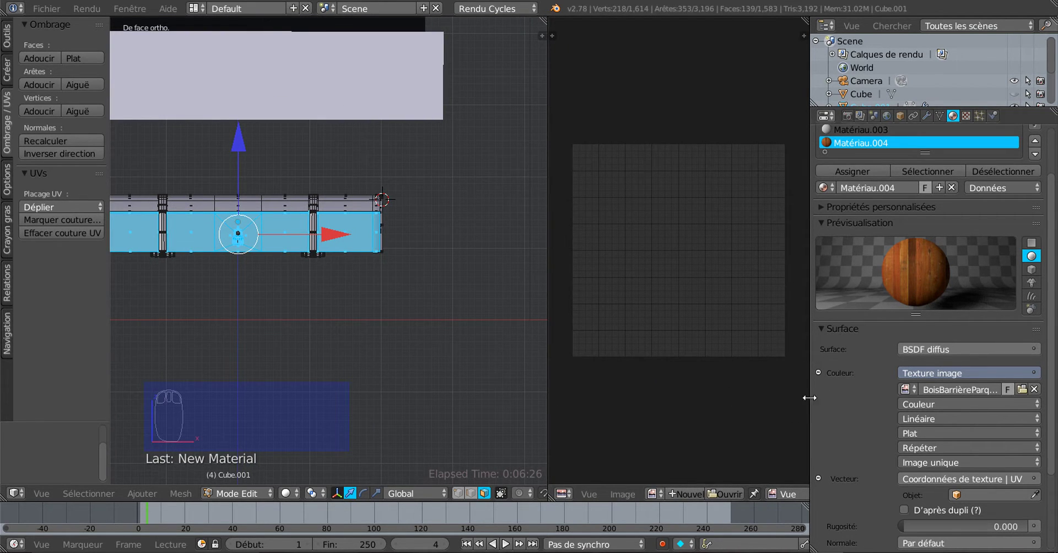
pyautogui.moveTo(811, 394); pyautogui.dragTo(934, 380)
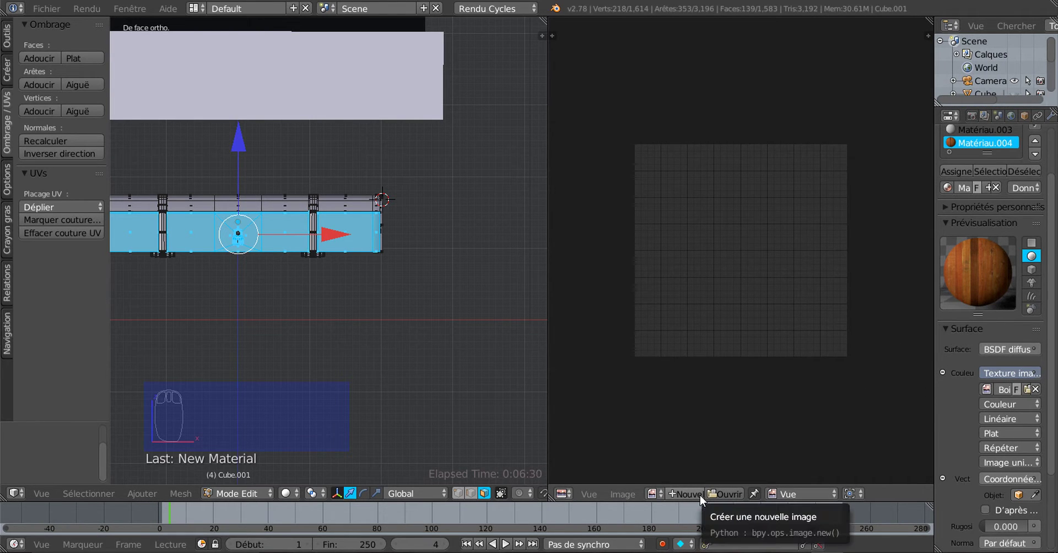
pyautogui.click(652, 495)
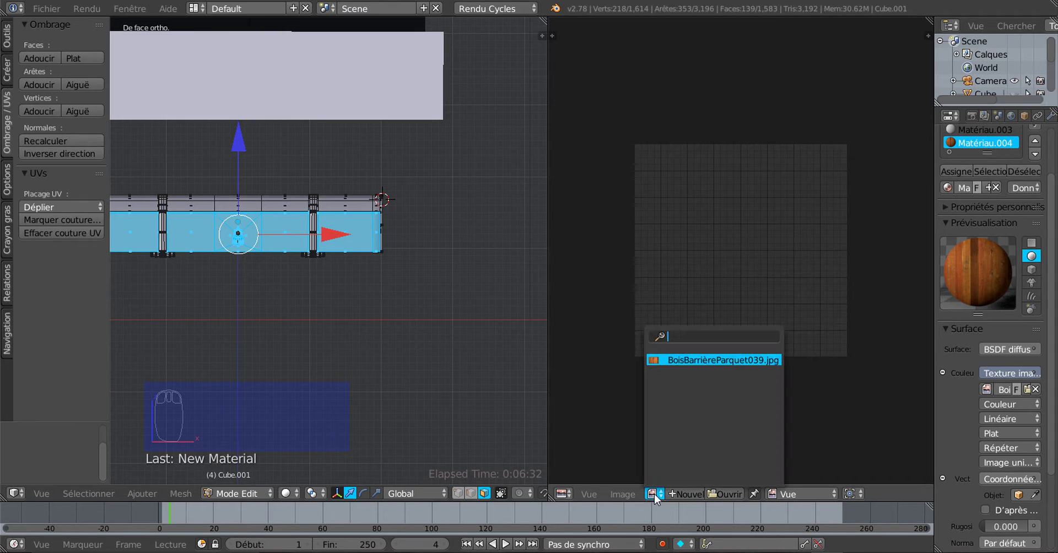
pyautogui.click(688, 360)
pyautogui.scroll(-4, 688, 359)
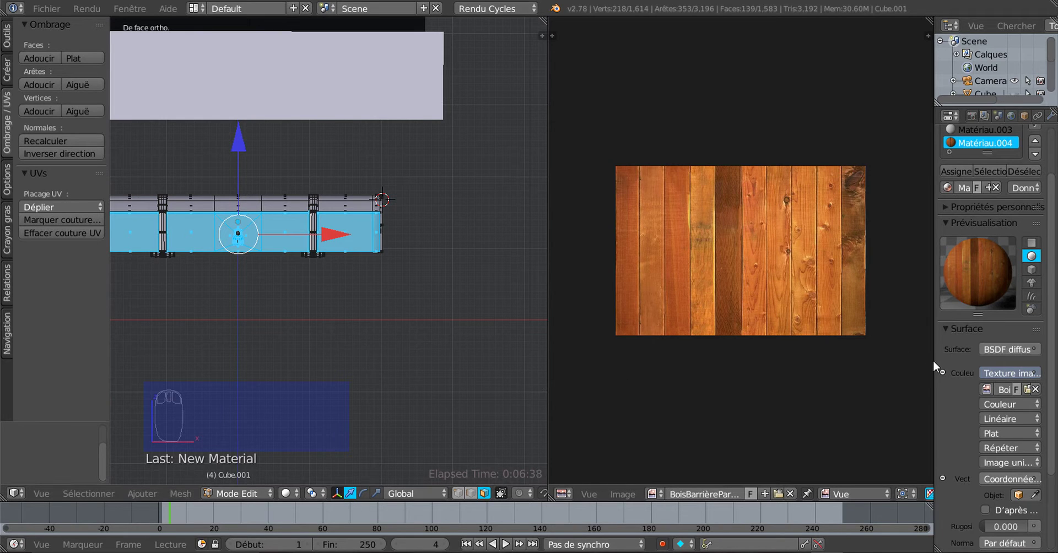
# - Enlarge the 3D view and unwrap the chest's selected front faces with Projeter depuis la vue (limites)
pyautogui.moveTo(934, 360); pyautogui.dragTo(979, 359)
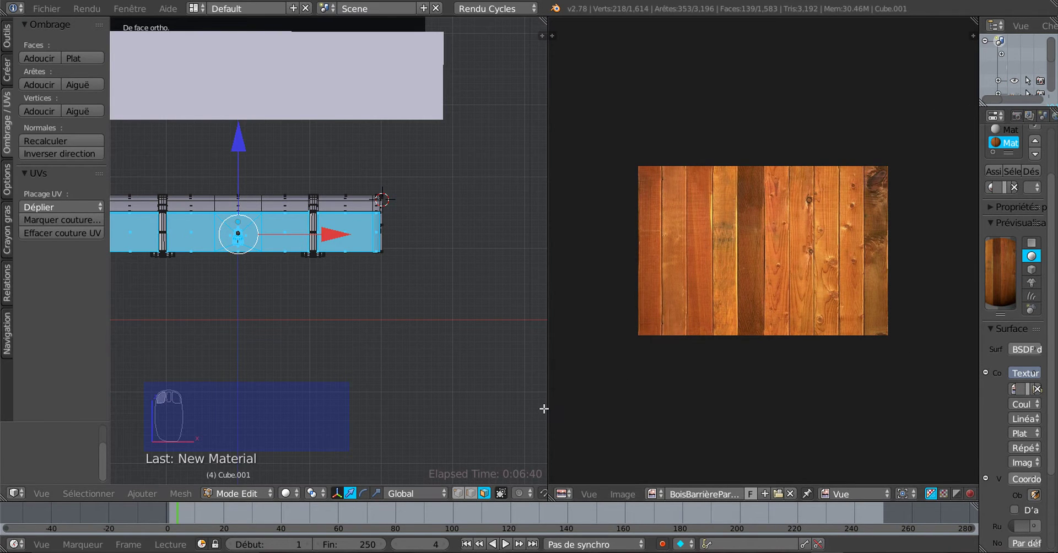
pyautogui.moveTo(592, 402); pyautogui.dragTo(746, 373)
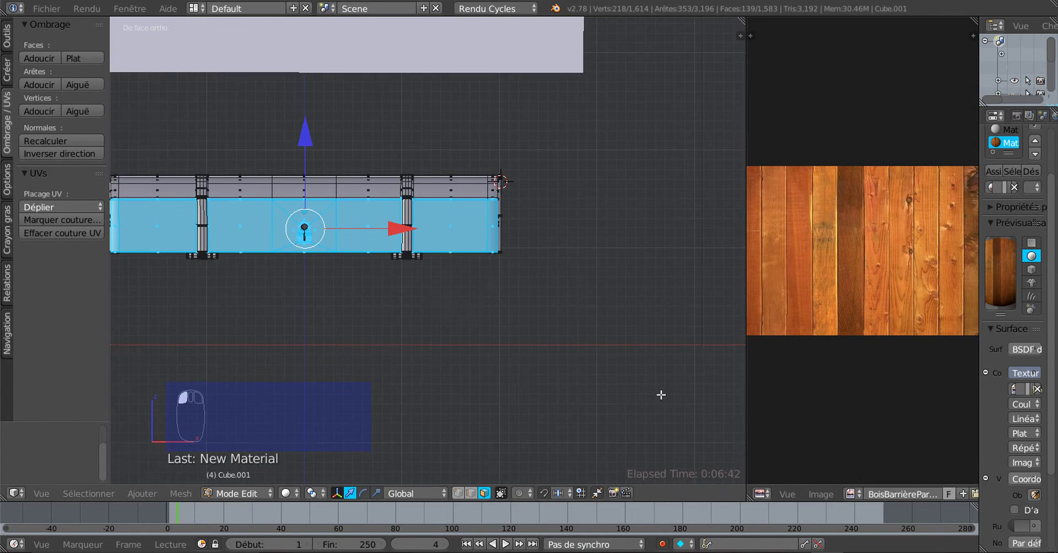
pyautogui.keyDown('shift'); pyautogui.moveTo(545, 378); pyautogui.dragTo(603, 385, button='middle'); pyautogui.keyUp('shift')
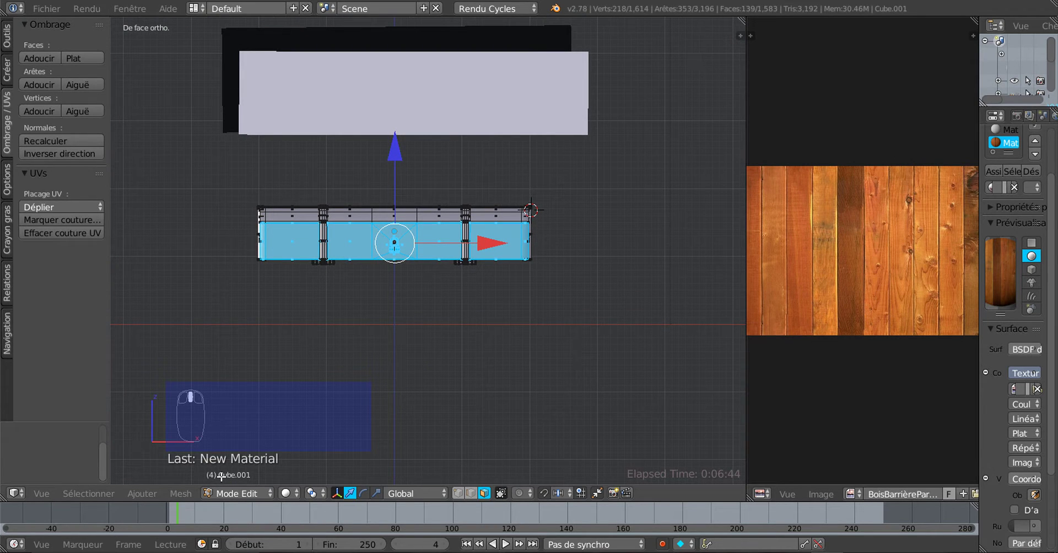
pyautogui.click(155, 494)
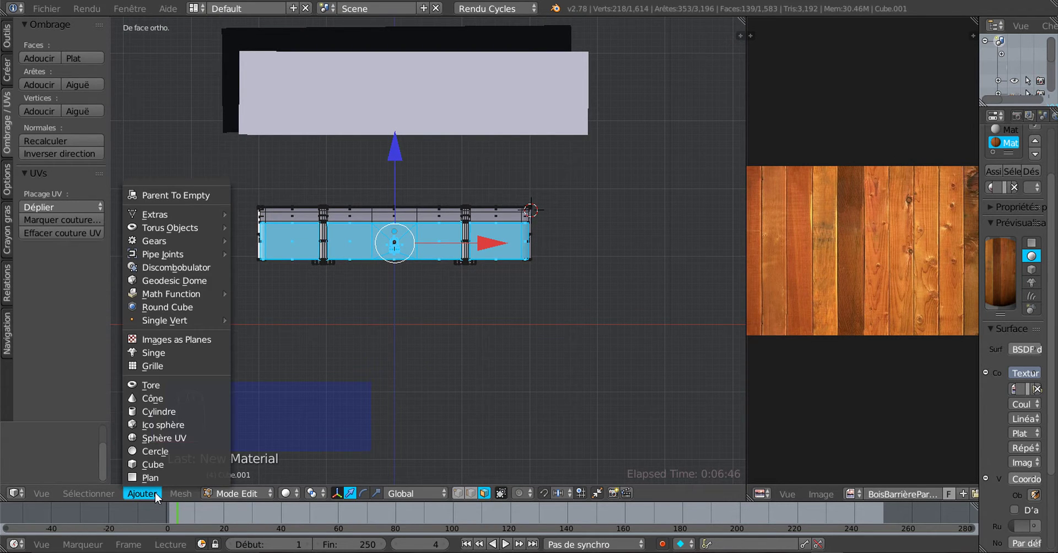
pyautogui.moveTo(178, 490)
pyautogui.moveTo(212, 386)
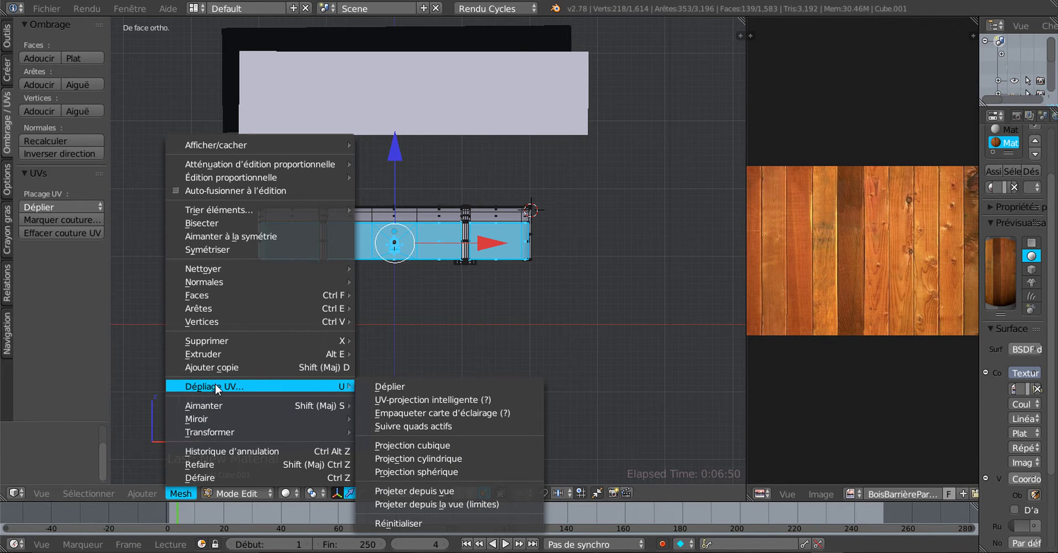
pyautogui.click(413, 503)
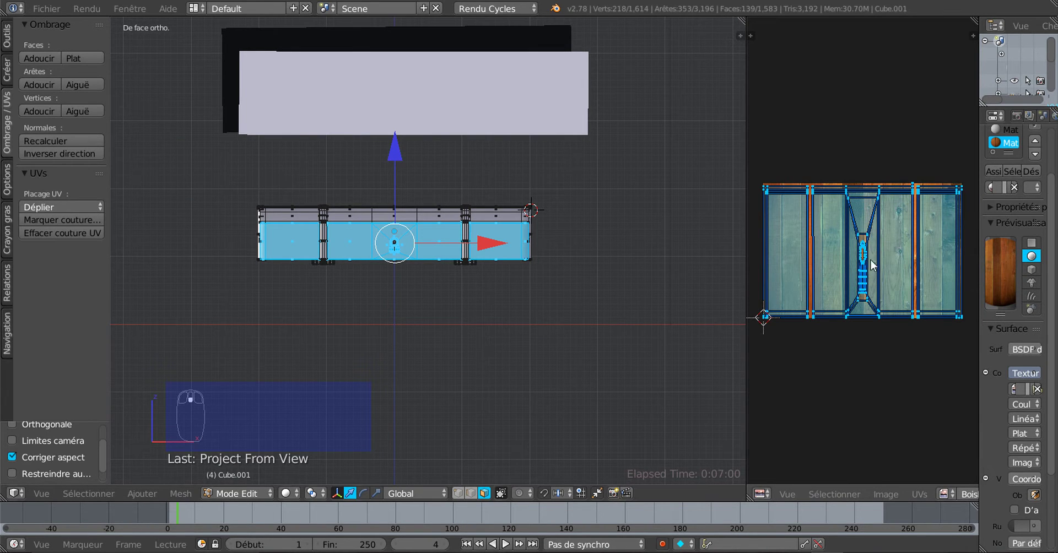
# - Rebalance the editor widths, set the 3D view shading to Texture, and assign Matériau.004 to the selected front faces
pyautogui.moveTo(746, 347); pyautogui.dragTo(643, 349)
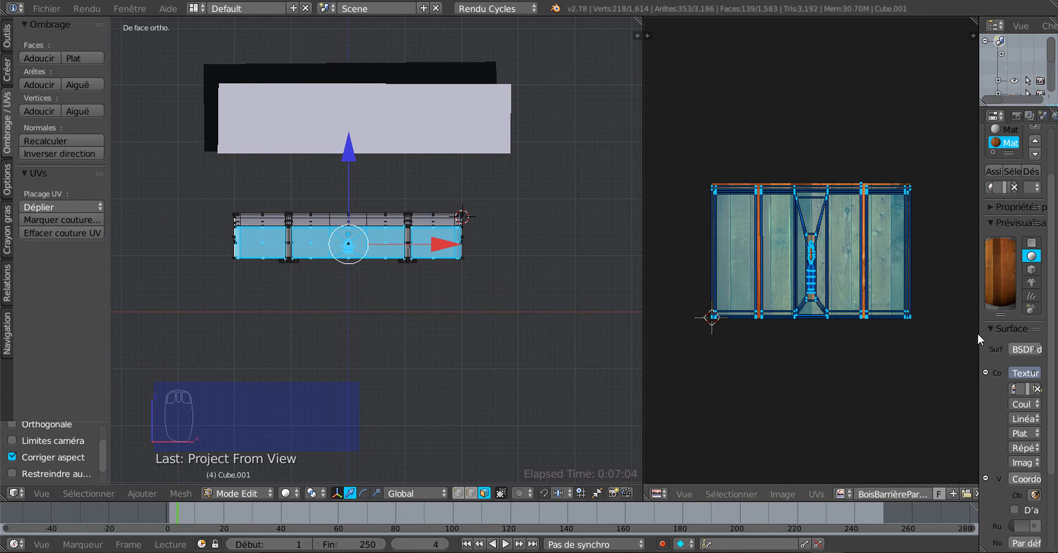
pyautogui.moveTo(979, 334); pyautogui.dragTo(876, 338)
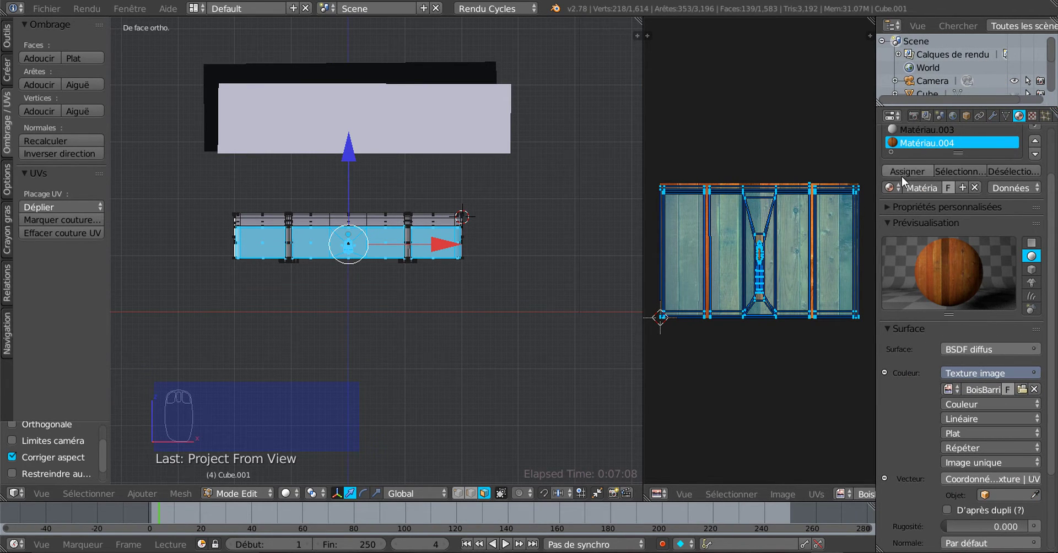
pyautogui.click(281, 494)
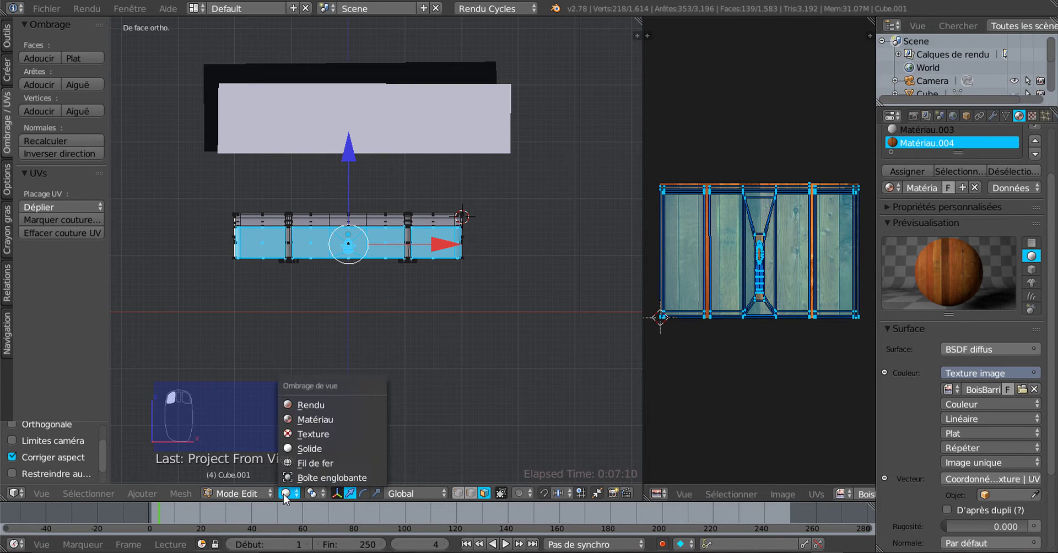
pyautogui.click(309, 435)
pyautogui.scroll(5, 331, 294)
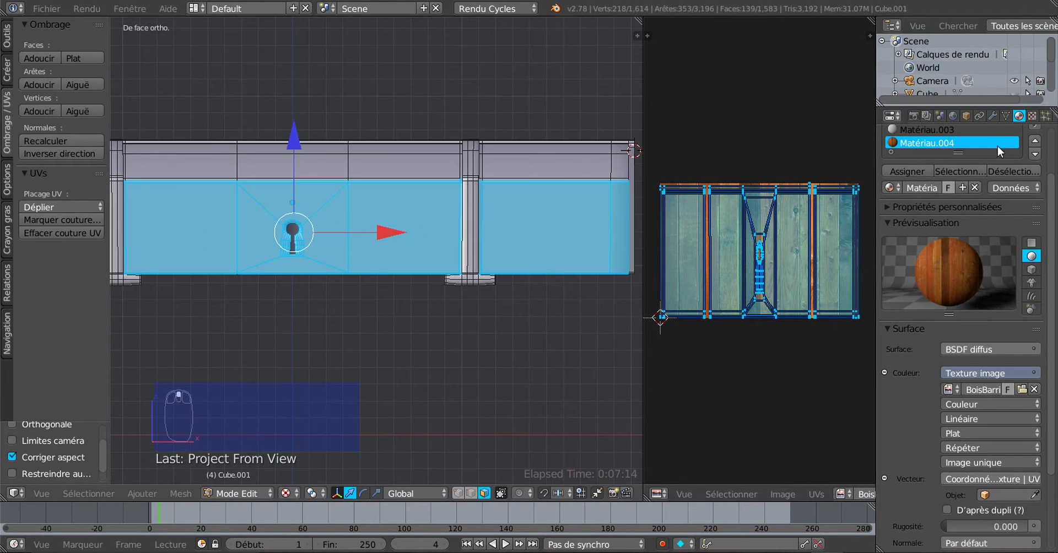
pyautogui.click(917, 170)
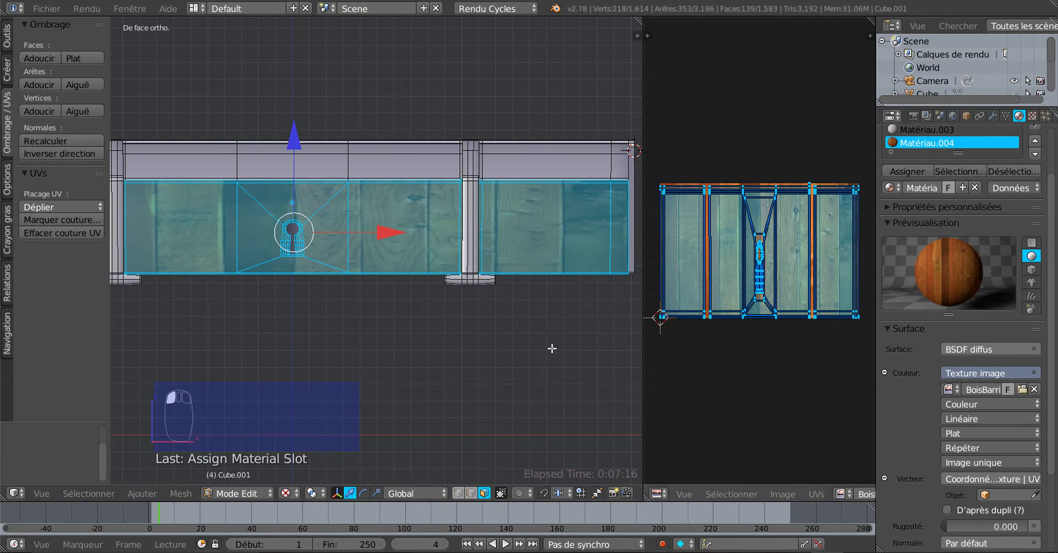
# - Rotate the front faces' UV layout by 90° over the wood image and check the planks on the chest
pyautogui.scroll(-3, 550, 348)
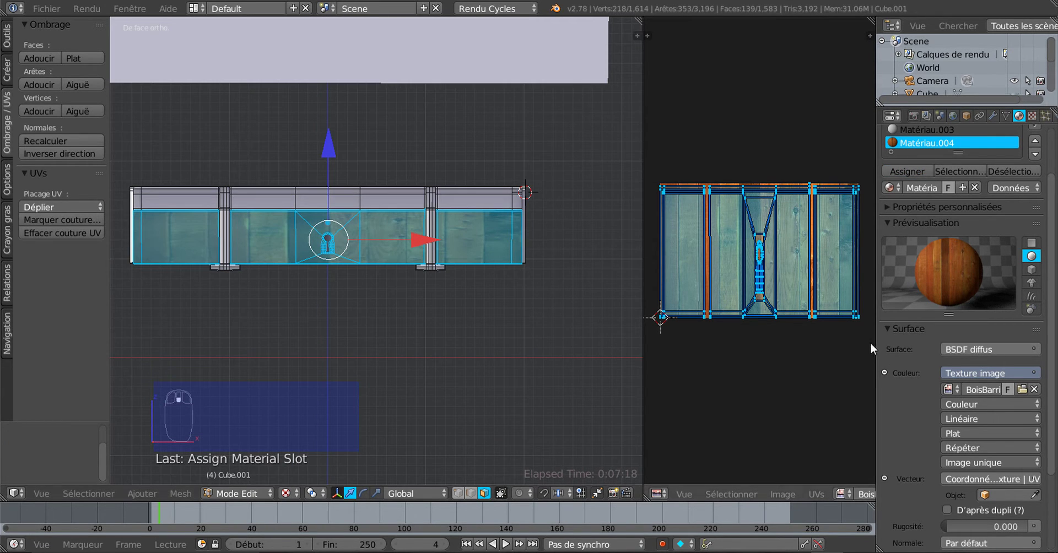
pyautogui.moveTo(877, 343); pyautogui.dragTo(940, 339)
pyautogui.scroll(-1, 789, 299)
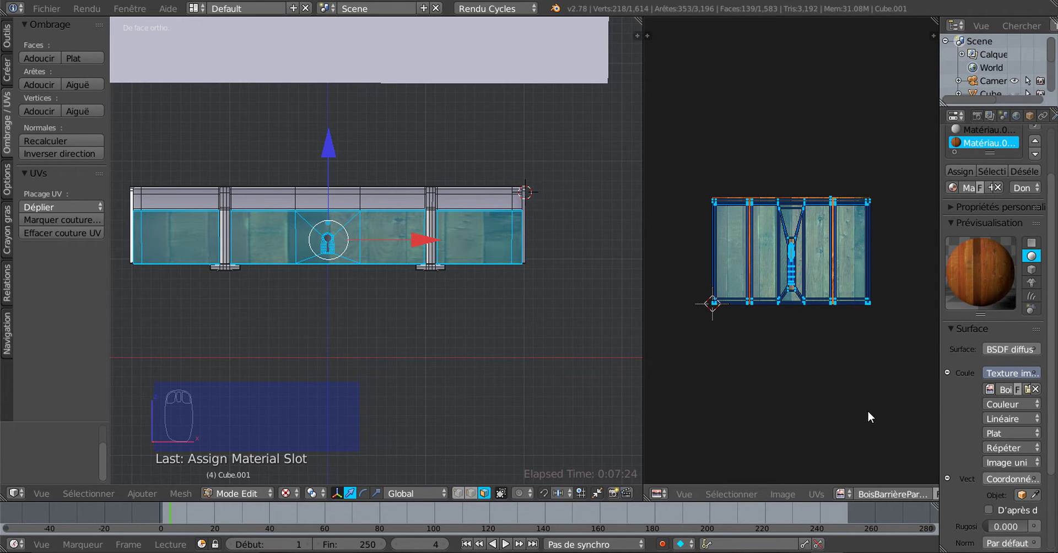
pyautogui.write('r')
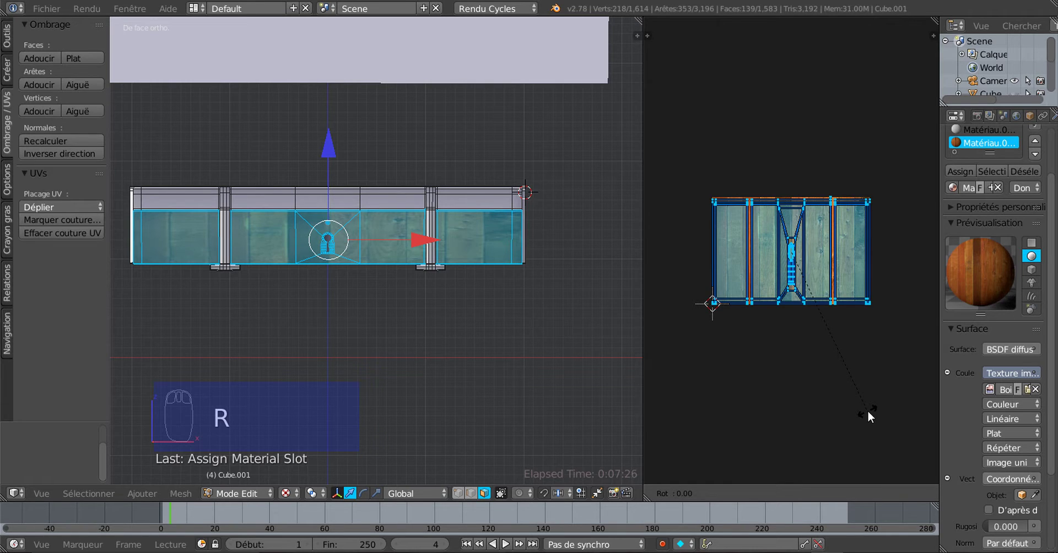
pyautogui.write('90')
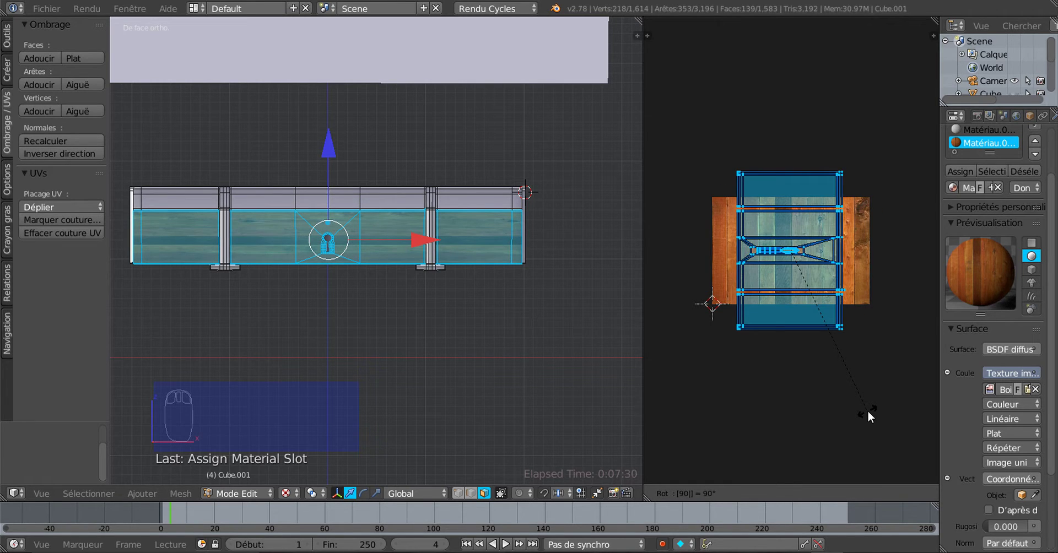
pyautogui.press('Return')
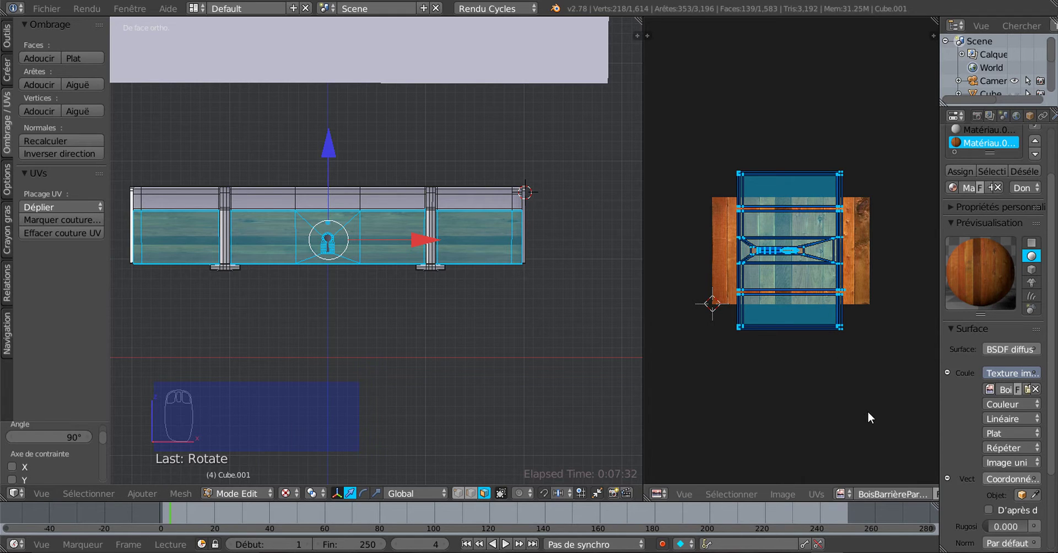
pyautogui.scroll(2, 350, 326)
pyautogui.moveTo(378, 325); pyautogui.dragTo(432, 321, button='middle')
pyautogui.scroll(3, 436, 324)
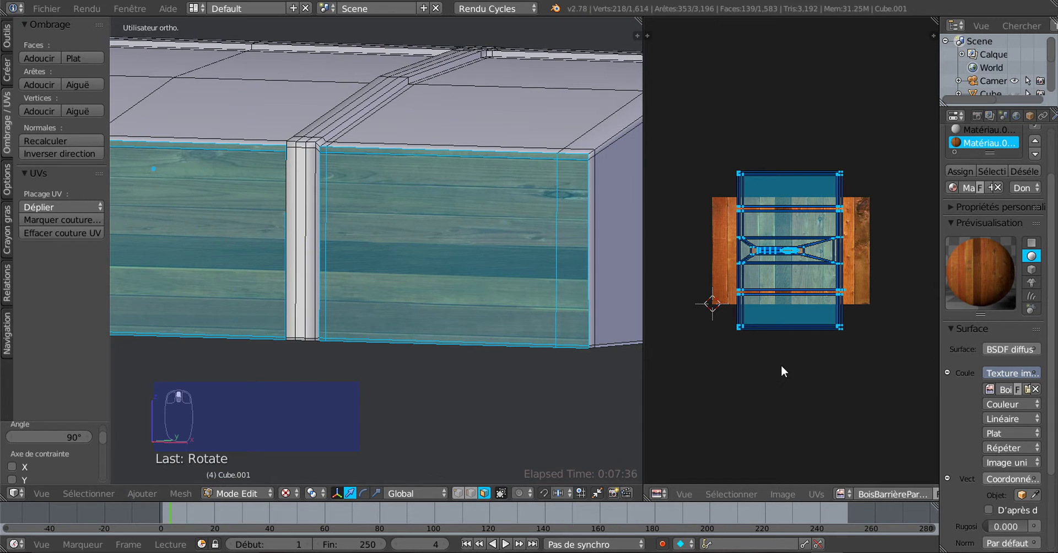
# - Switch to the image viewer and examine the UV layout around the keyhole in Coffre bois vernis svm6 tuto.png
pyautogui.click(177, 494)
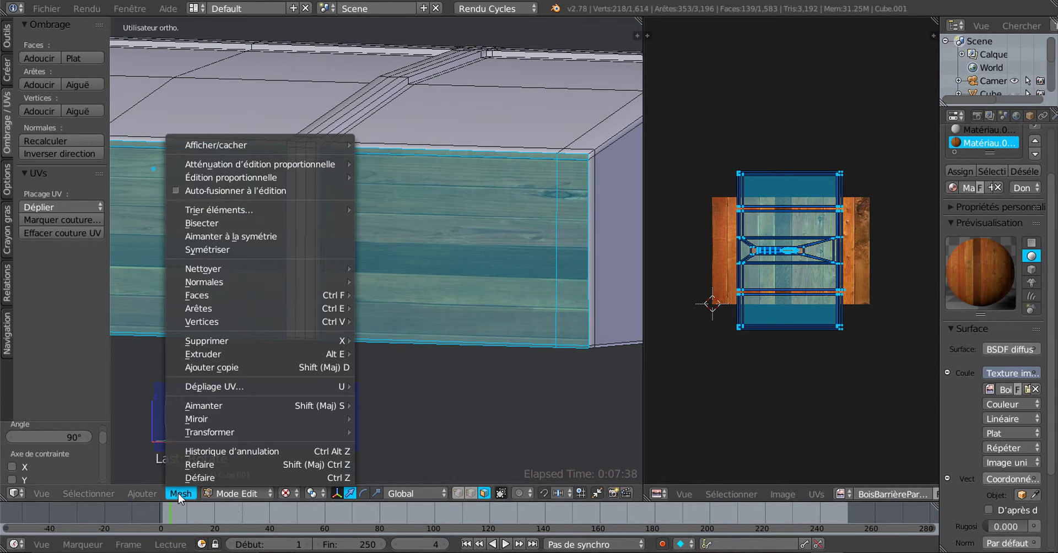
pyautogui.click(783, 494)
pyautogui.moveTo(815, 495)
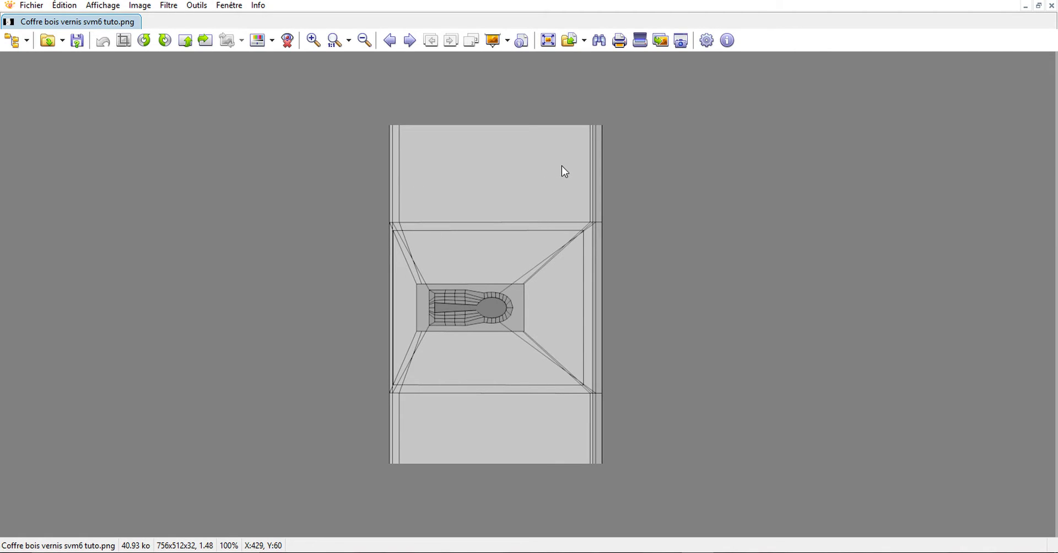
pyautogui.scroll(1, 545, 208)
pyautogui.scroll(-1, 544, 209)
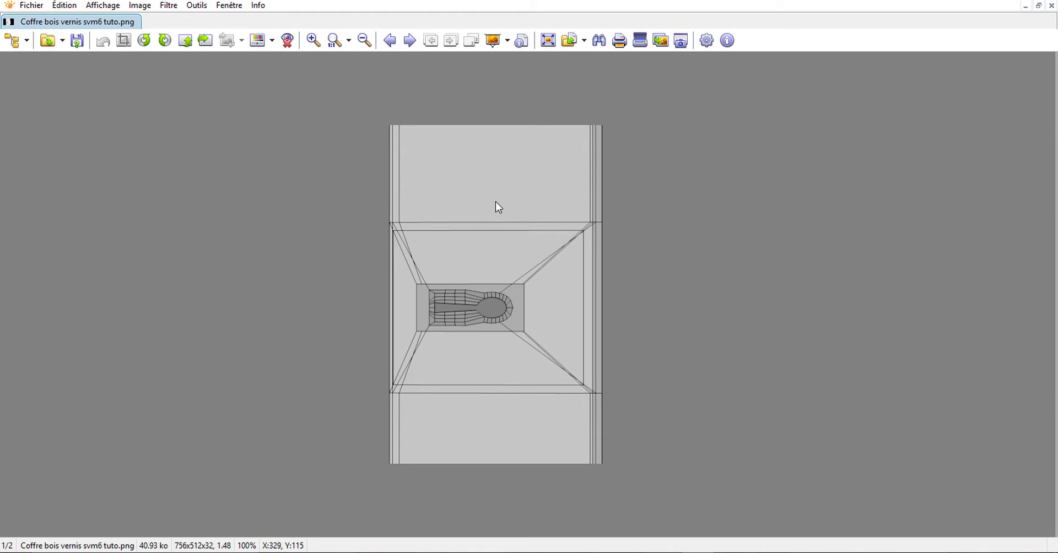
pyautogui.scroll(1, 551, 296)
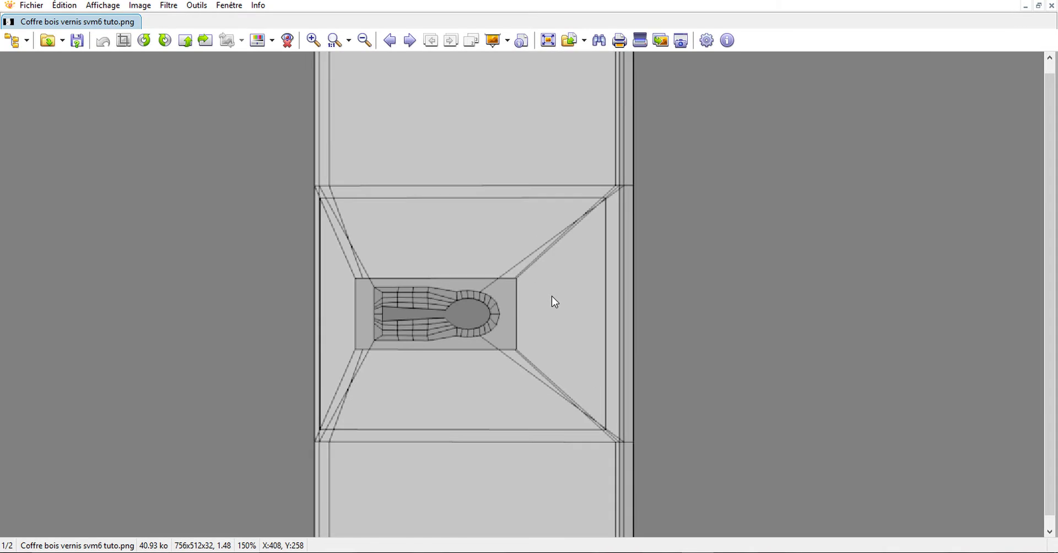
# - Switch back to Blender, widen the UV editor, and examine the planks on the chest's front beside the vertical band
pyautogui.scroll(-1, 545, 294)
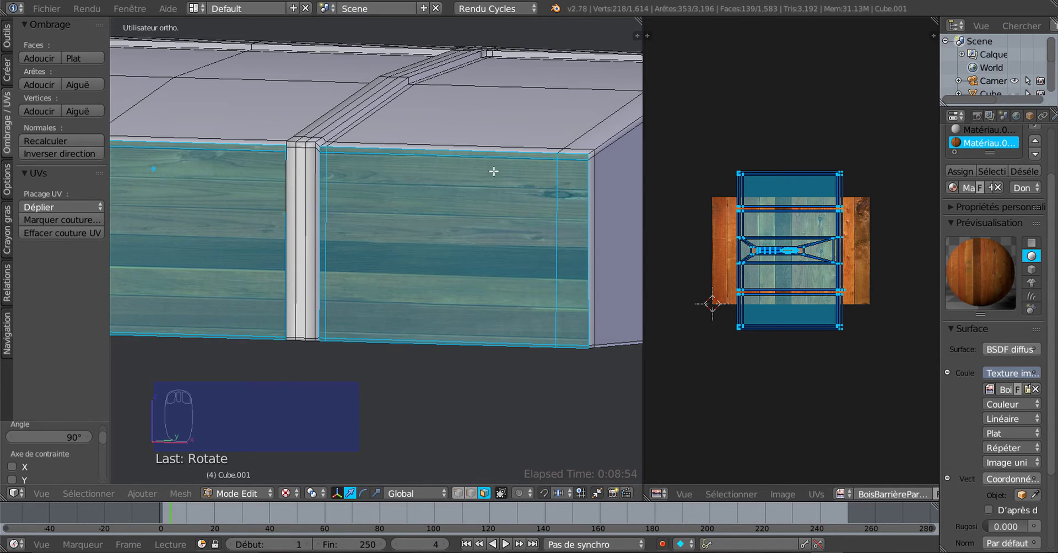
pyautogui.scroll(-2, 493, 171)
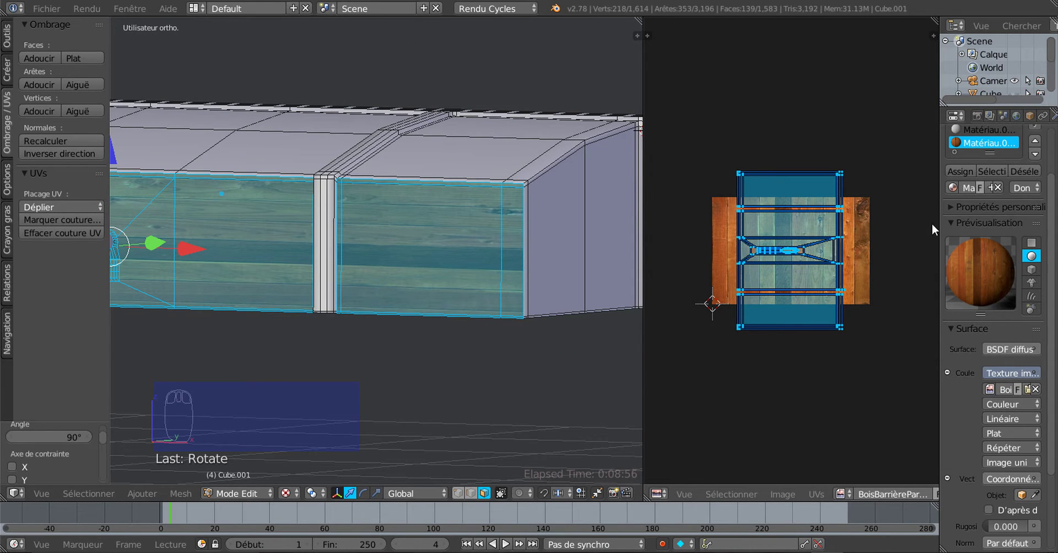
pyautogui.moveTo(940, 220); pyautogui.dragTo(975, 221)
pyautogui.scroll(3, 616, 267)
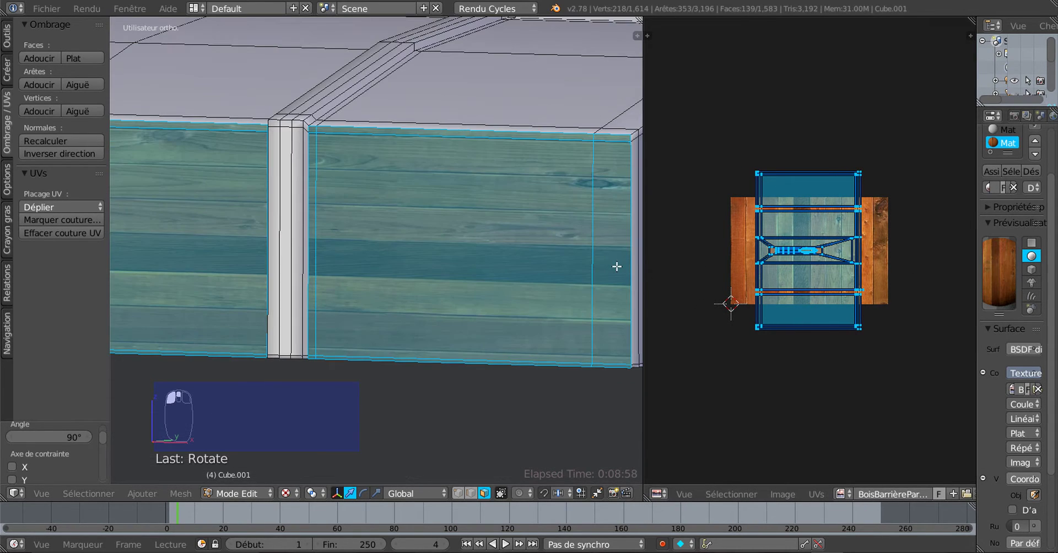
pyautogui.keyDown('shift'); pyautogui.moveTo(605, 257); pyautogui.dragTo(465, 248, button='middle'); pyautogui.keyUp('shift')
pyautogui.scroll(2, 865, 361)
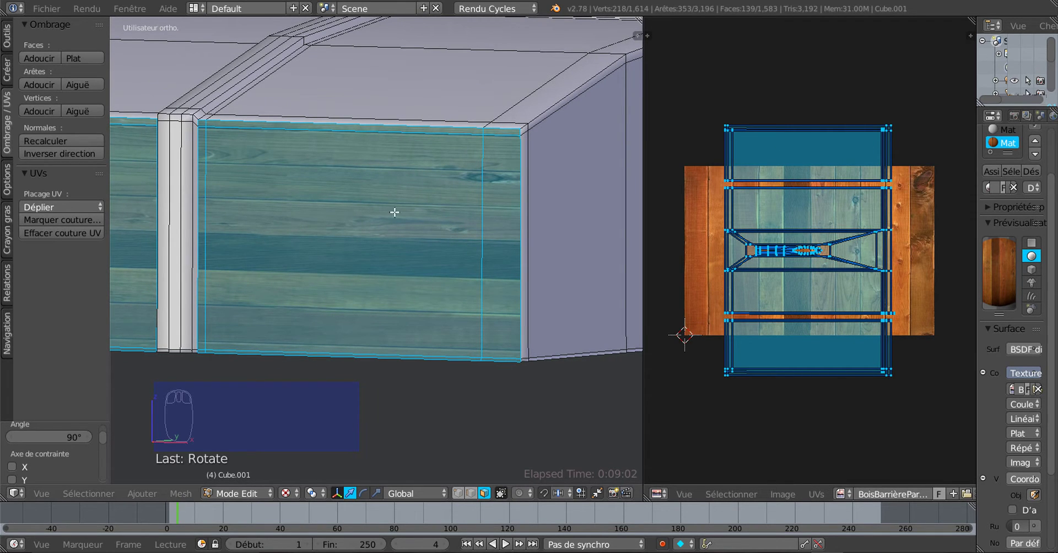
pyautogui.scroll(-2, 371, 237)
pyautogui.scroll(3, 411, 311)
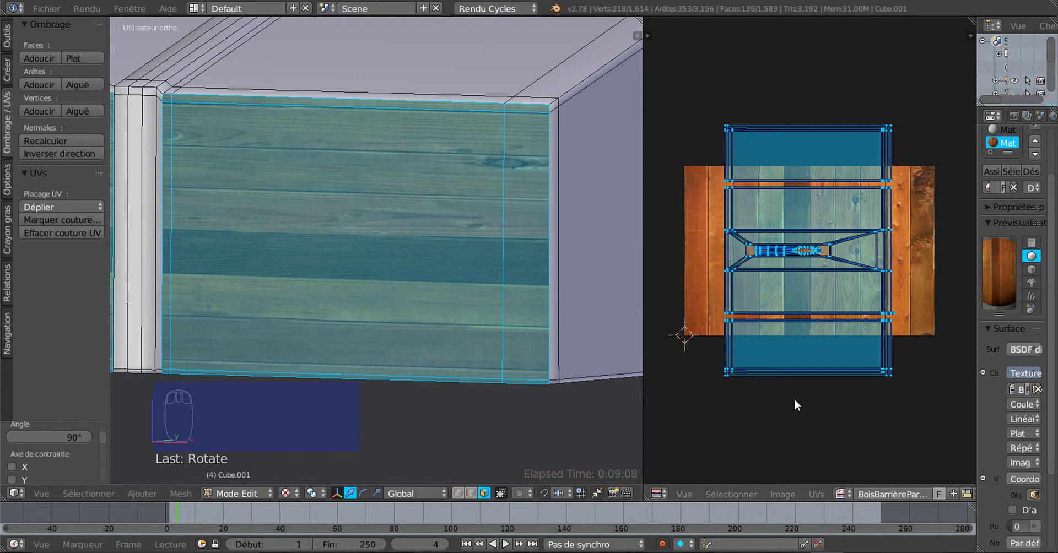
# - Try enlarging the front faces' UV layout over the wood image, cancel it, and examine the planks along the front's upper edge
pyautogui.press('s')
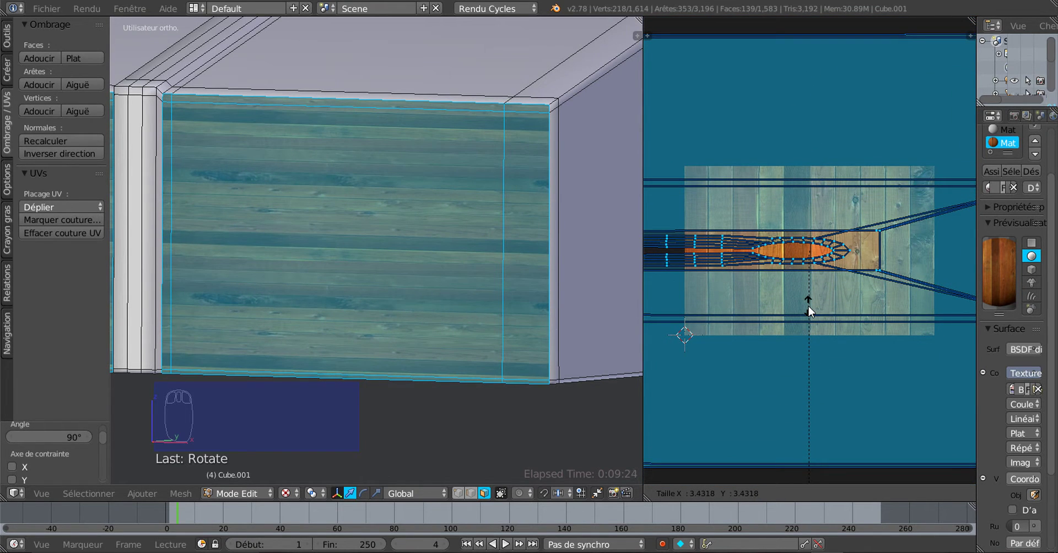
pyautogui.click(816, 216)
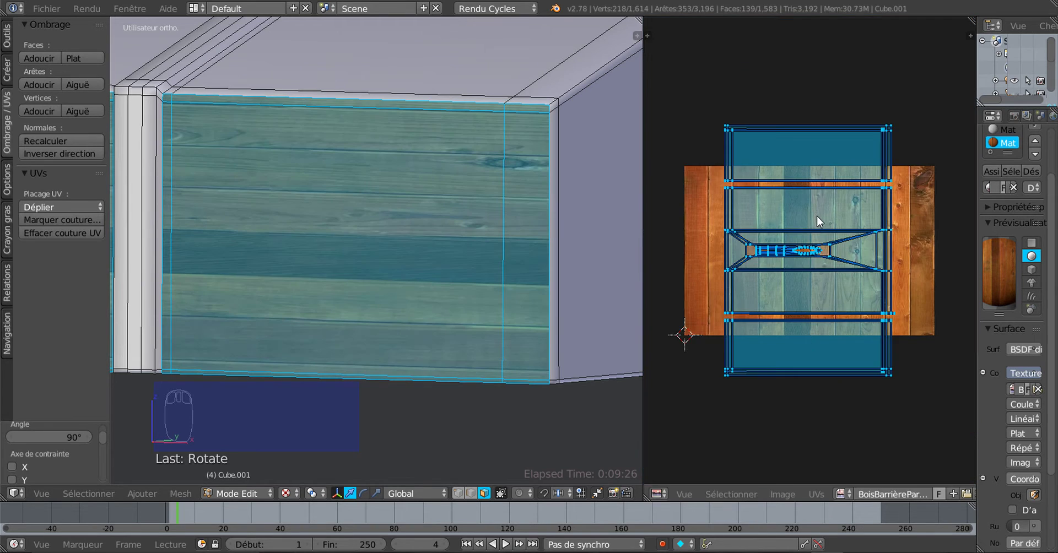
pyautogui.scroll(3, 813, 290)
pyautogui.moveTo(506, 251); pyautogui.dragTo(433, 244, button='middle')
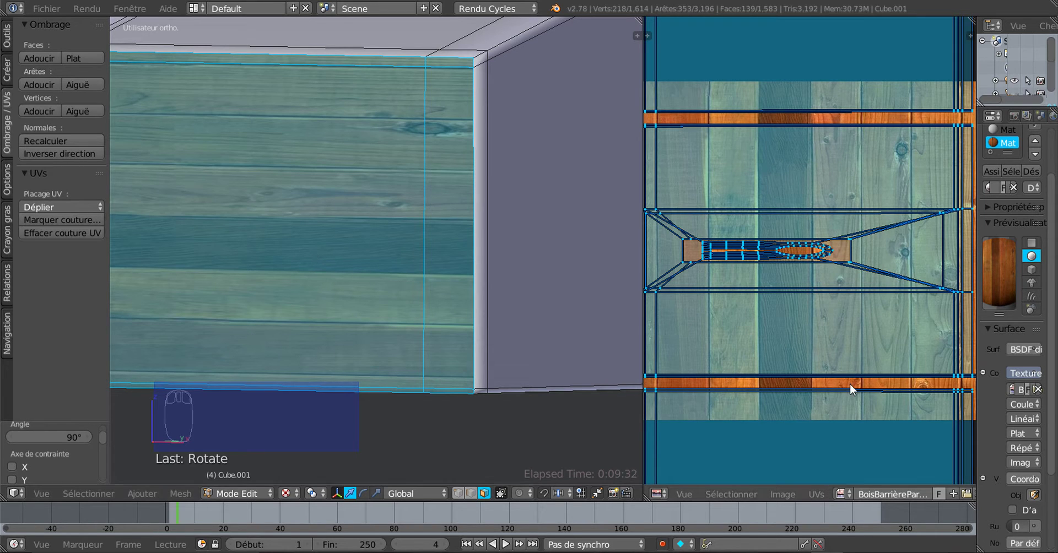
pyautogui.moveTo(521, 211); pyautogui.dragTo(504, 190, button='middle')
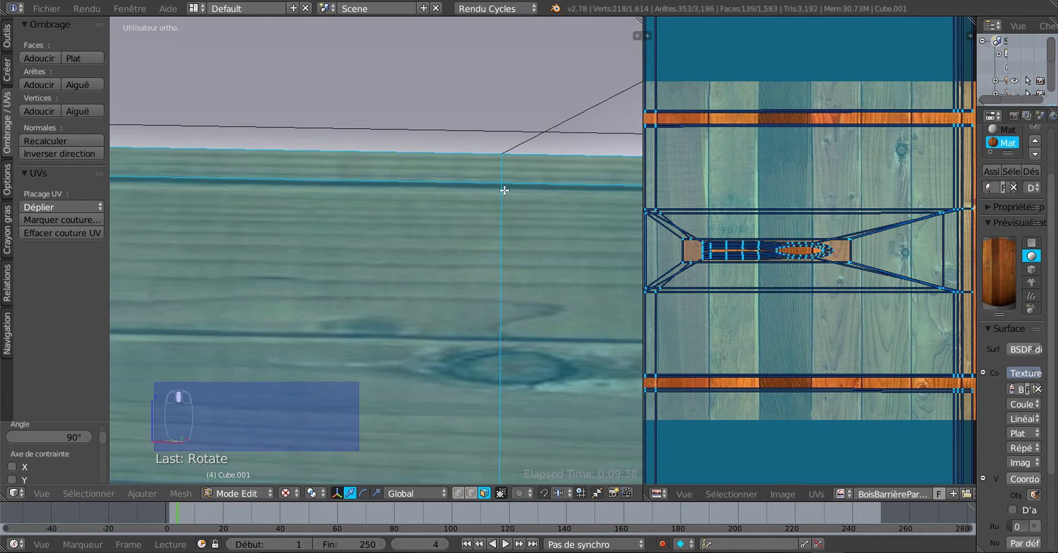
# - Scale the front faces' UV layout by about 0.937 over the wood image and check the planks on the chest
pyautogui.scroll(-5, 911, 356)
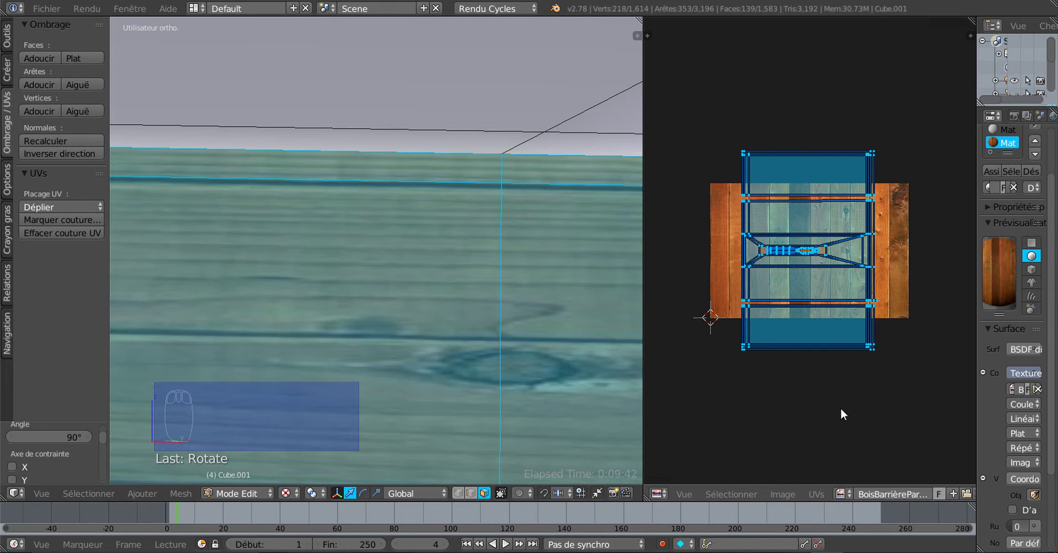
pyautogui.press('s')
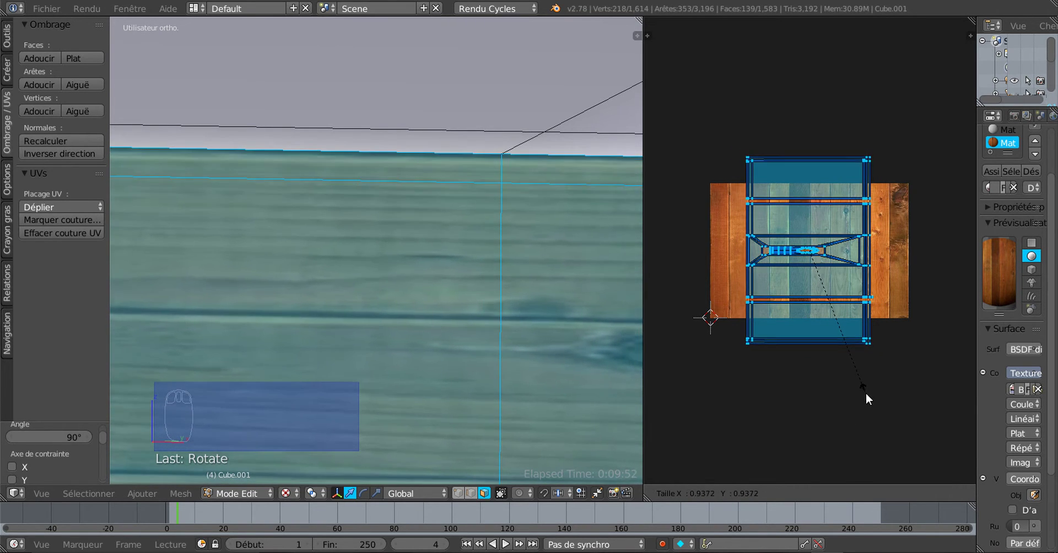
pyautogui.click(865, 392)
pyautogui.scroll(-4, 628, 372)
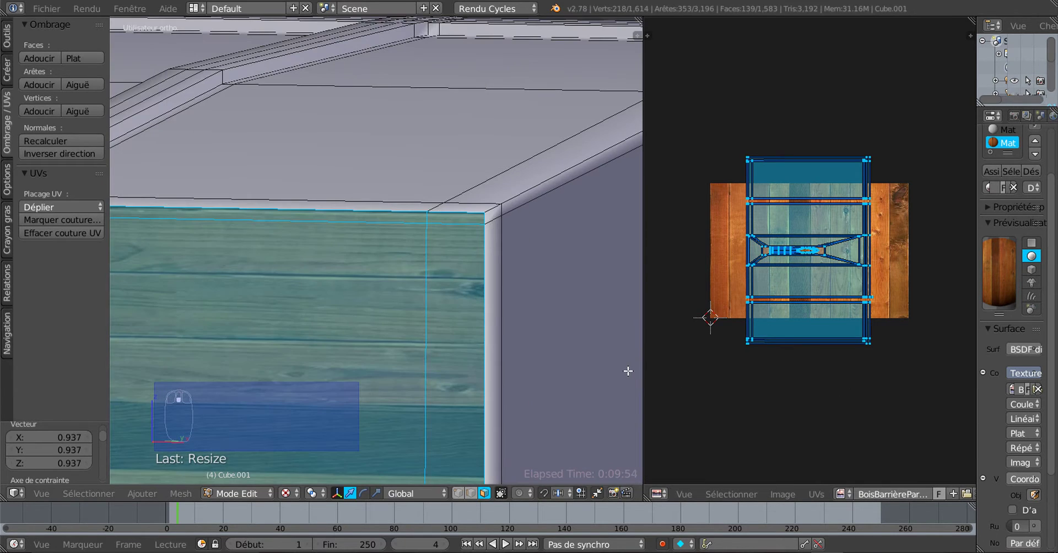
pyautogui.scroll(2, 568, 383)
pyautogui.keyDown('shift'); pyautogui.moveTo(568, 384); pyautogui.dragTo(647, 300, button='middle'); pyautogui.keyUp('shift')
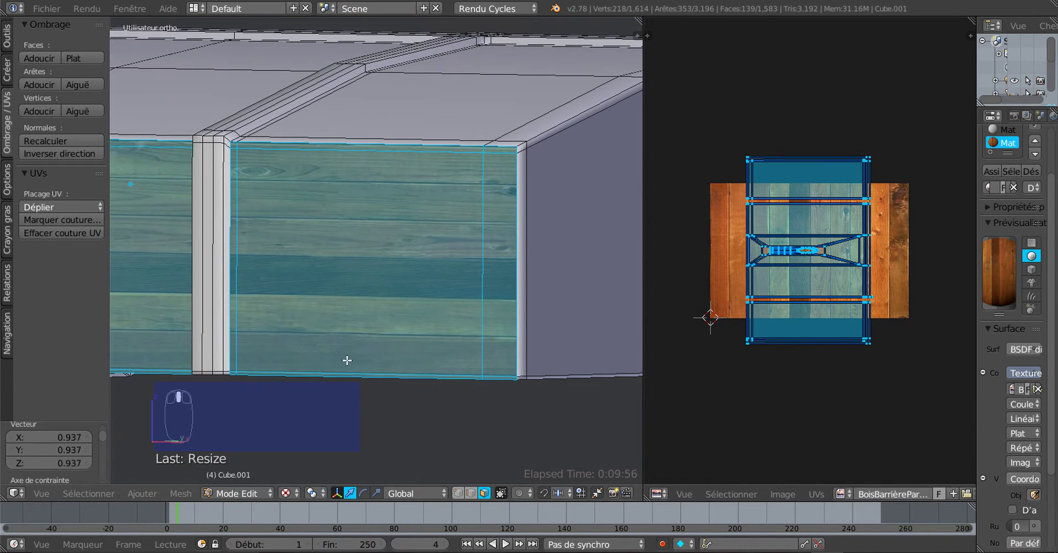
# - Examine how the planks run across the whole chest front, including the keyhole and the sections beyond the vertical bands
pyautogui.scroll(2, 346, 362)
pyautogui.scroll(-3, 346, 361)
pyautogui.scroll(-3, 376, 364)
pyautogui.moveTo(432, 357); pyautogui.dragTo(542, 332, button='middle')
pyautogui.keyDown('shift'); pyautogui.moveTo(542, 333); pyautogui.dragTo(358, 341, button='middle'); pyautogui.keyUp('shift')
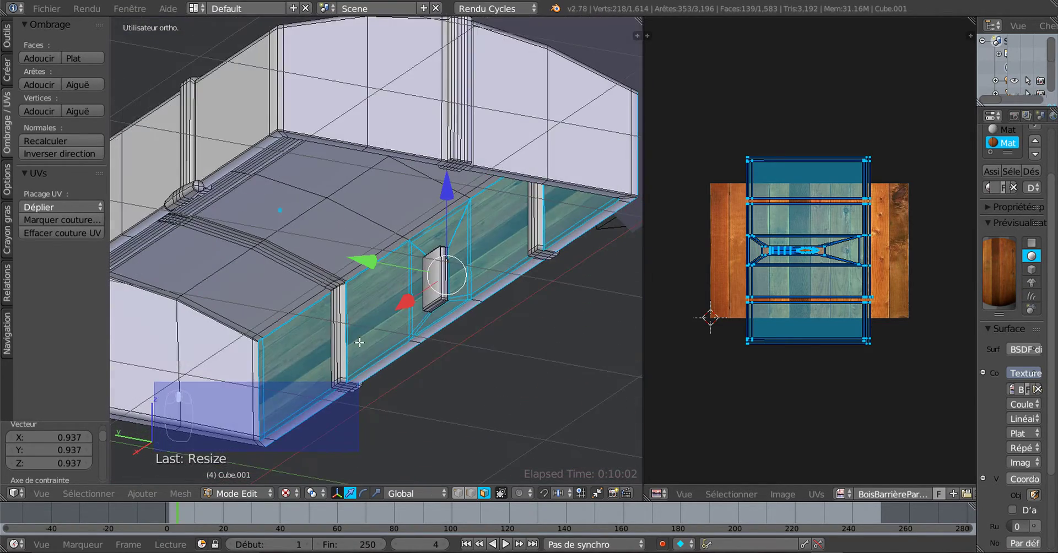
pyautogui.scroll(2, 434, 312)
pyautogui.moveTo(433, 312); pyautogui.dragTo(203, 352, button='middle')
pyautogui.scroll(-2, 295, 330)
pyautogui.scroll(2, 447, 331)
pyautogui.moveTo(517, 315); pyautogui.dragTo(565, 304, button='middle')
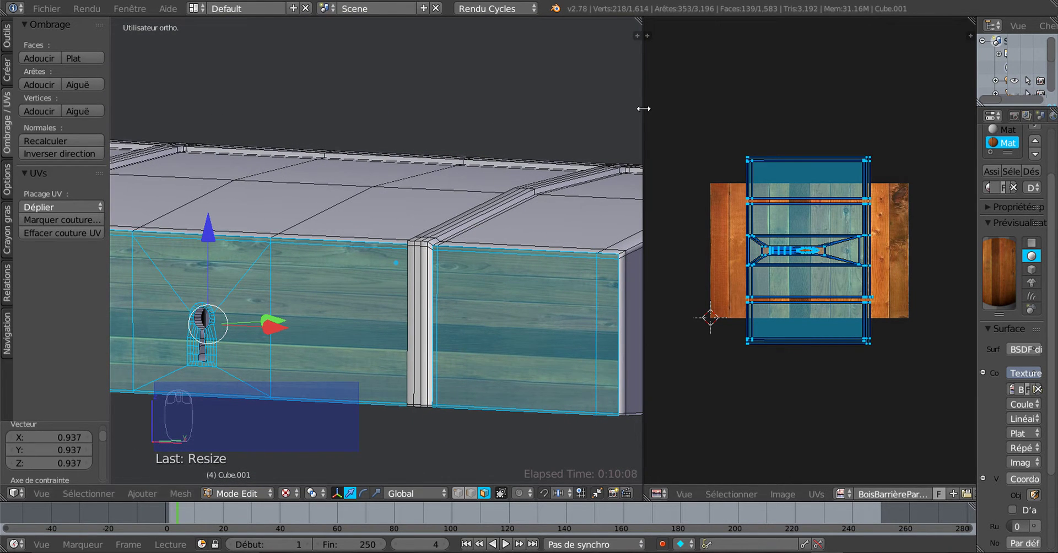
# - Enlarge the 3D view, check the textured chest in Object mode, and return to Edit mode
pyautogui.moveTo(644, 104); pyautogui.dragTo(682, 110)
pyautogui.scroll(-2, 546, 288)
pyautogui.moveTo(514, 294); pyautogui.dragTo(465, 310, button='middle')
pyautogui.press('Tab')
pyautogui.scroll(2, 493, 317)
pyautogui.moveTo(560, 322); pyautogui.dragTo(620, 347, button='middle')
pyautogui.moveTo(549, 359); pyautogui.dragTo(417, 302, button='middle')
pyautogui.press('Tab')
# - In face select mode, select only the small wood-textured face at the lid's edge beside the vertical band
pyautogui.moveTo(499, 335); pyautogui.dragTo(591, 325, button='middle')
pyautogui.scroll(4, 543, 332)
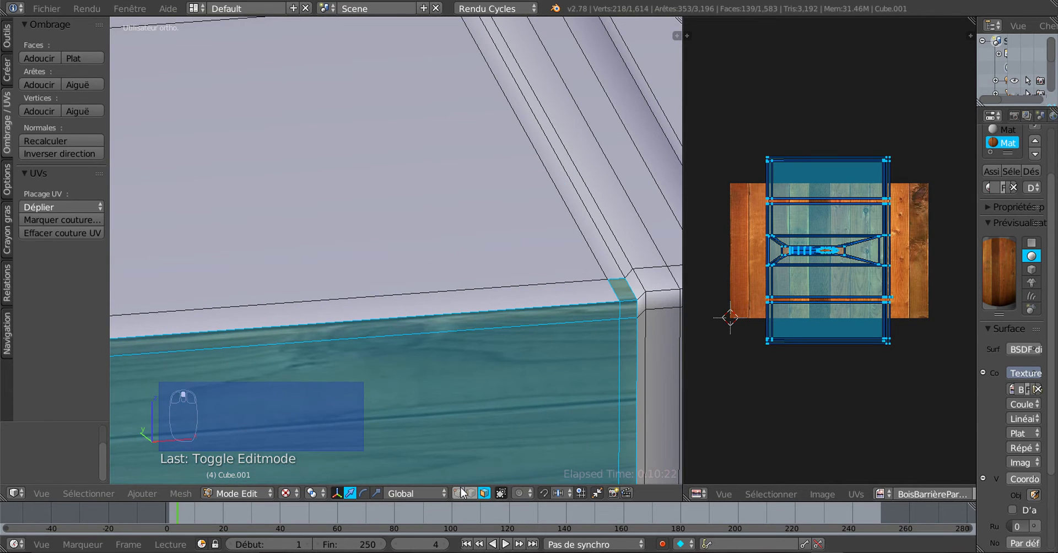
pyautogui.click(480, 493)
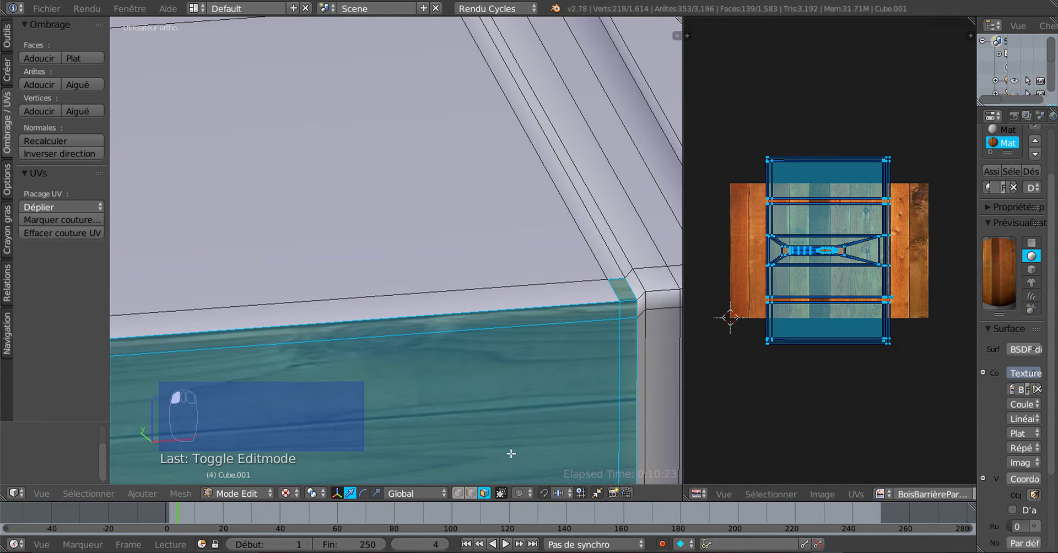
pyautogui.rightClick(626, 287)
pyautogui.moveTo(625, 287); pyautogui.dragTo(560, 335, button='middle')
pyautogui.scroll(3, 556, 330)
pyautogui.scroll(-3, 547, 324)
pyautogui.scroll(4, 551, 317)
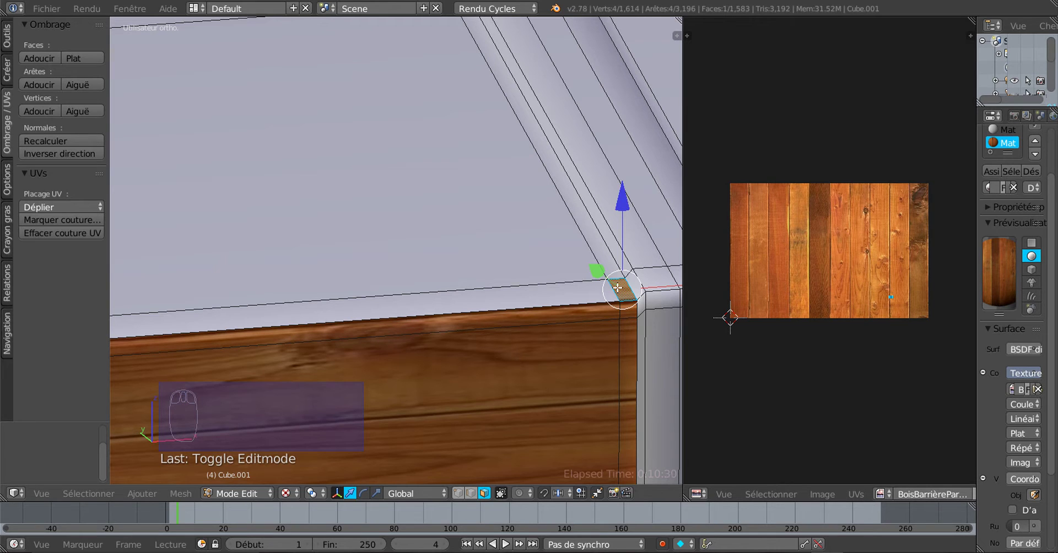
pyautogui.scroll(-6, 619, 288)
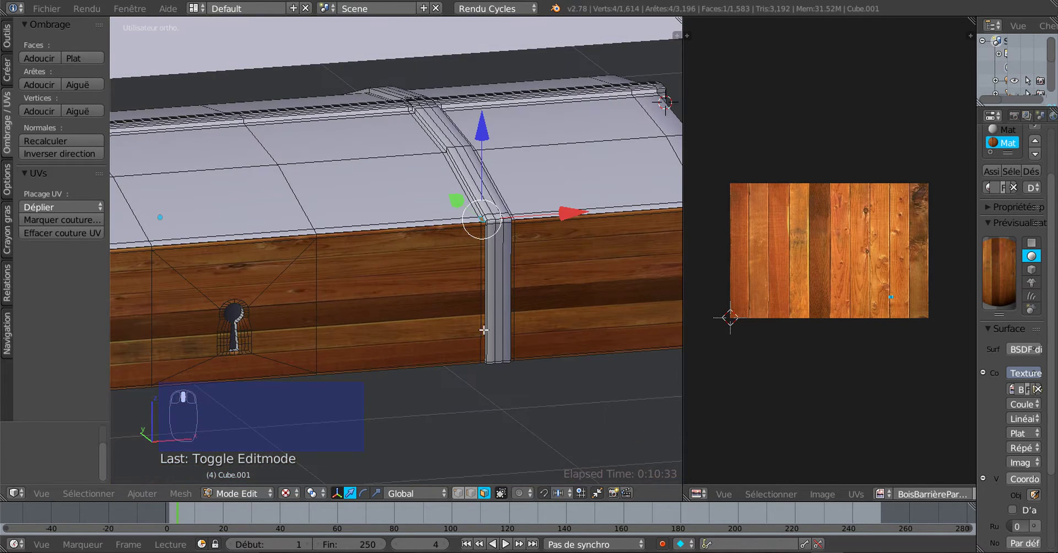
# - Examine the top edge of the chest's front near both bands for other stray wood-textured faces
pyautogui.keyDown('shift'); pyautogui.moveTo(483, 331); pyautogui.dragTo(614, 315, button='middle'); pyautogui.keyUp('shift')
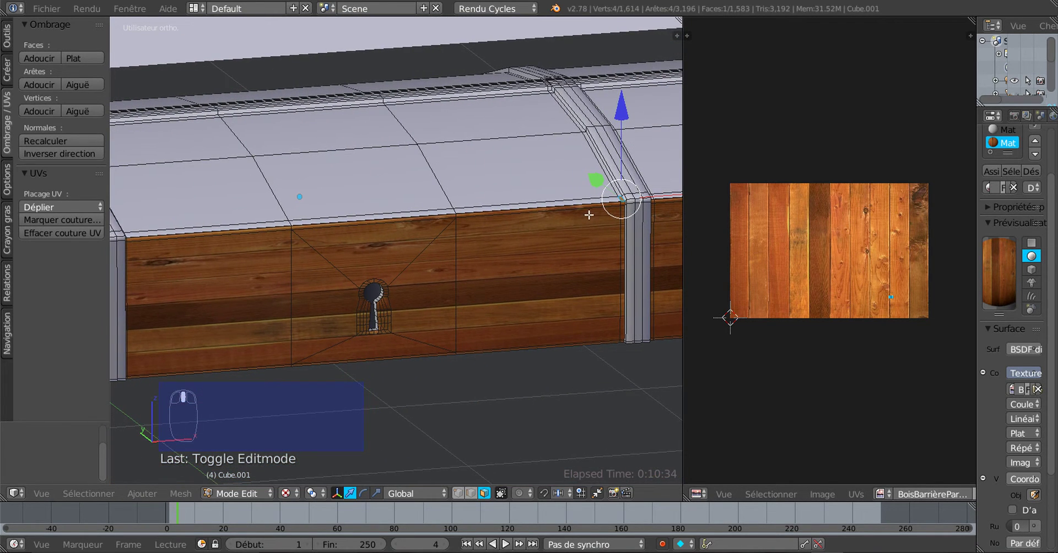
pyautogui.keyDown('ctrl'); pyautogui.scroll(-5, 512, 276); pyautogui.keyUp('ctrl')
pyautogui.keyDown('ctrl'); pyautogui.scroll(-6, 346, 285); pyautogui.keyUp('ctrl')
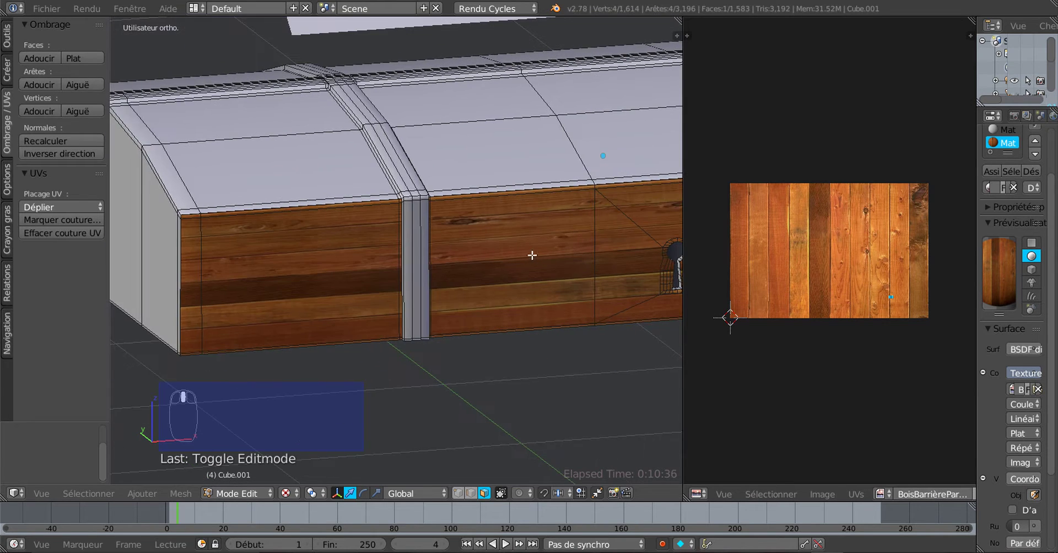
pyautogui.scroll(4, 416, 229)
pyautogui.keyDown('shift'); pyautogui.moveTo(365, 283); pyautogui.dragTo(198, 335, button='middle'); pyautogui.keyUp('shift')
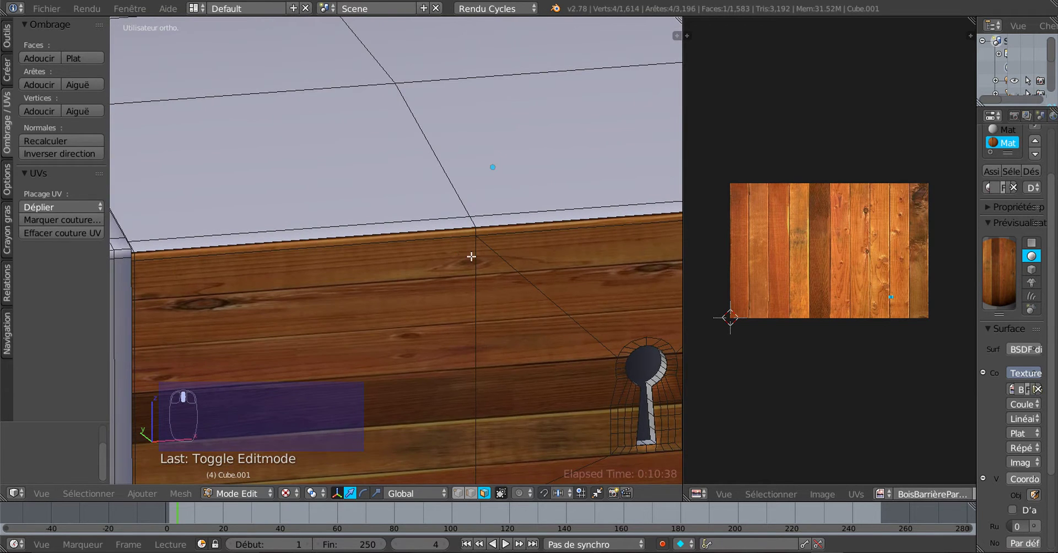
pyautogui.keyDown('shift'); pyautogui.moveTo(541, 265); pyautogui.dragTo(227, 292, button='middle'); pyautogui.keyUp('shift')
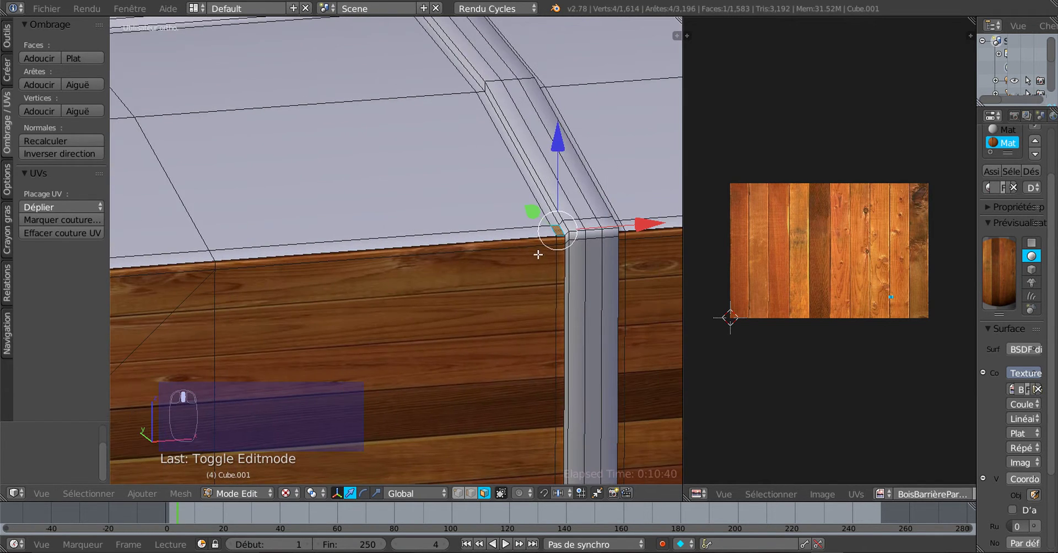
pyautogui.scroll(1, 538, 254)
pyautogui.keyDown('shift'); pyautogui.moveTo(589, 284); pyautogui.dragTo(502, 295, button='middle'); pyautogui.keyUp('shift')
# - Widen the material properties, add the neighbouring lid face to the selection, and assign the plain Matériau to both faces
pyautogui.click(484, 494)
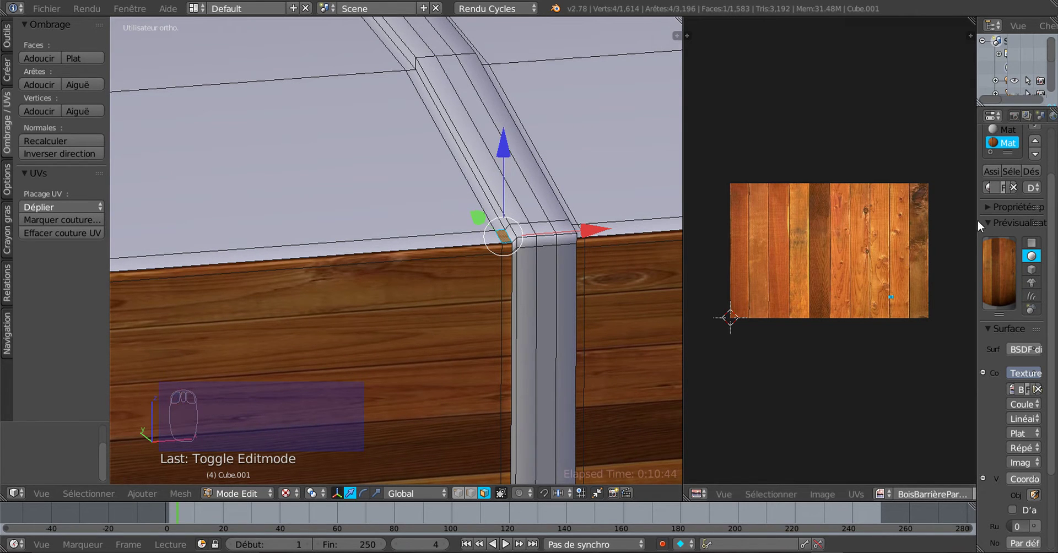
pyautogui.moveTo(976, 224); pyautogui.dragTo(682, 269)
pyautogui.scroll(2, 562, 286)
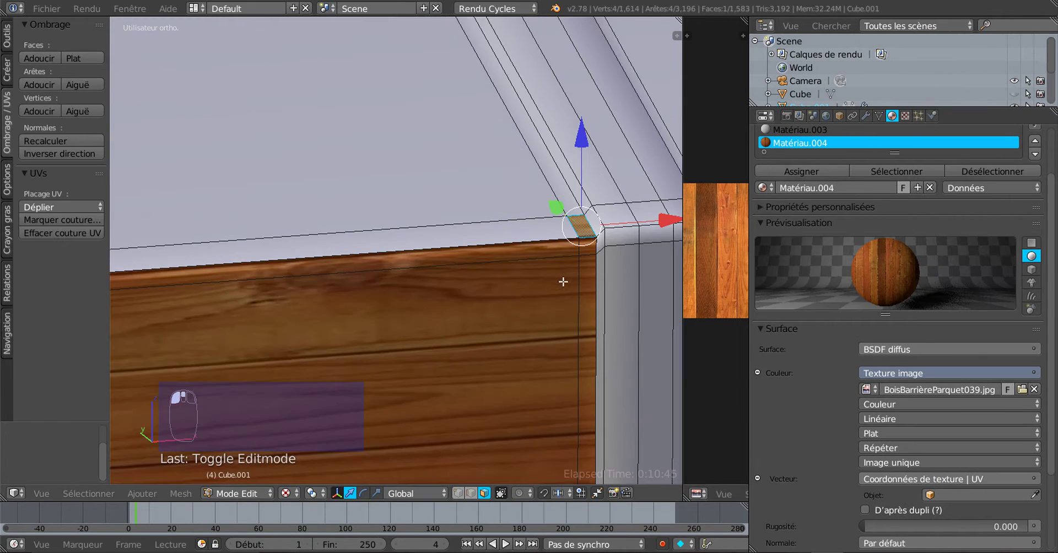
pyautogui.keyDown('shift'); pyautogui.moveTo(562, 286); pyautogui.dragTo(395, 303, button='middle'); pyautogui.keyUp('shift')
pyautogui.keyDown('shift'); pyautogui.rightClick(279, 212); pyautogui.keyUp('shift')
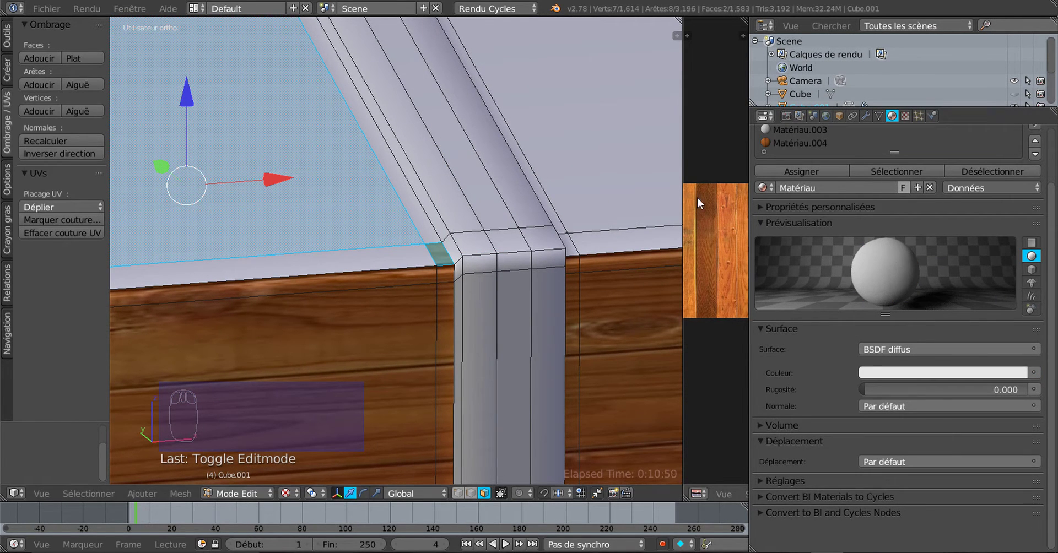
pyautogui.click(818, 171)
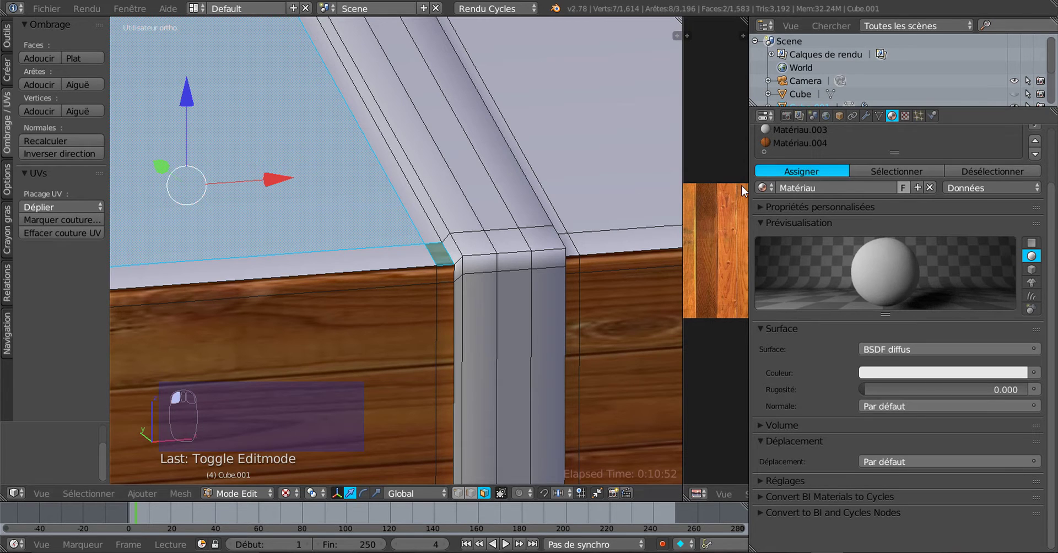
pyautogui.scroll(-4, 445, 302)
pyautogui.press('Tab')
pyautogui.scroll(-3, 479, 305)
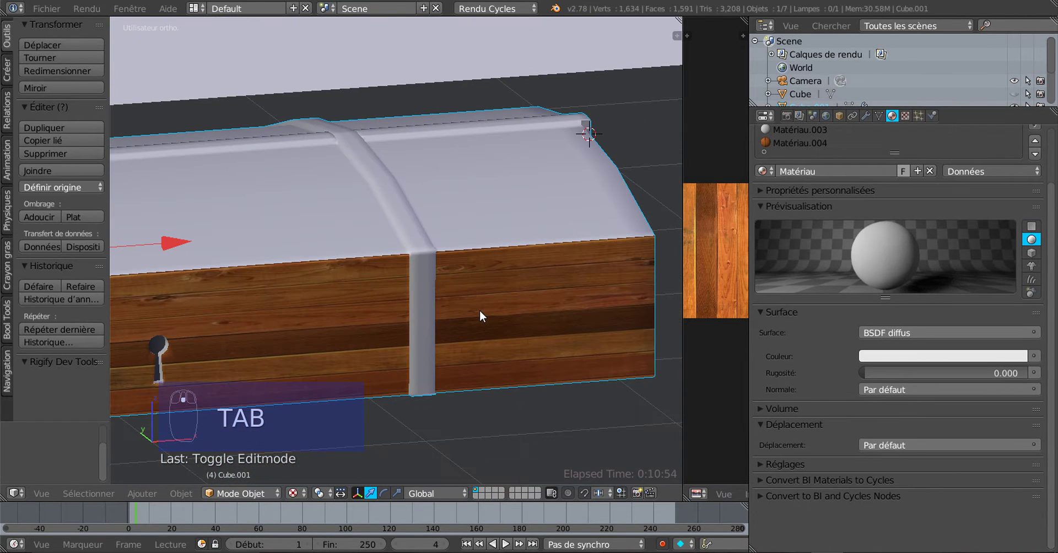
# - Inspect the chest's front, underside and ends in Edit mode for stray wood-textured faces, and deselect everything
pyautogui.press('Tab')
pyautogui.moveTo(479, 310); pyautogui.dragTo(654, 311, button='middle')
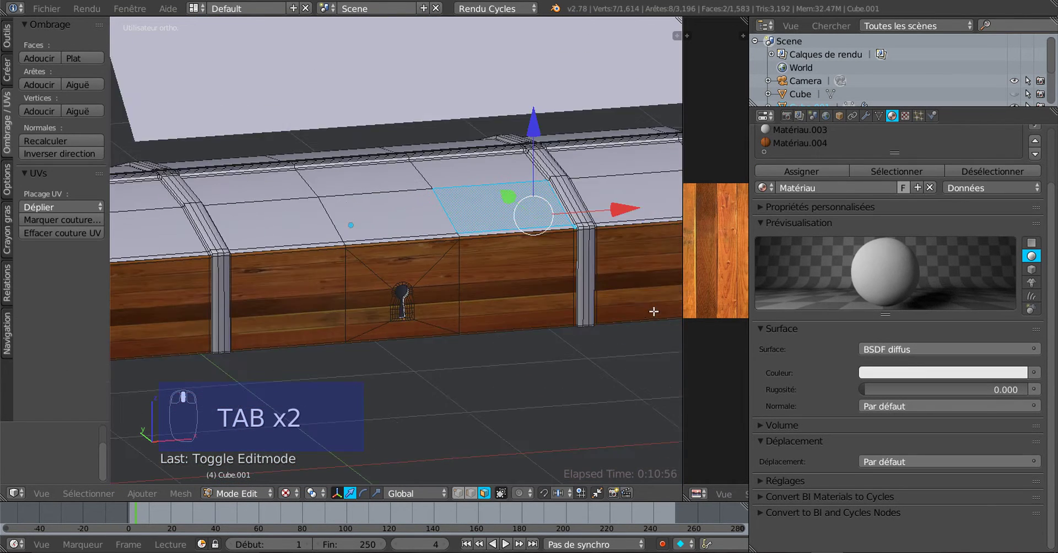
pyautogui.moveTo(575, 325); pyautogui.dragTo(461, 319, button='middle')
pyautogui.scroll(3, 460, 319)
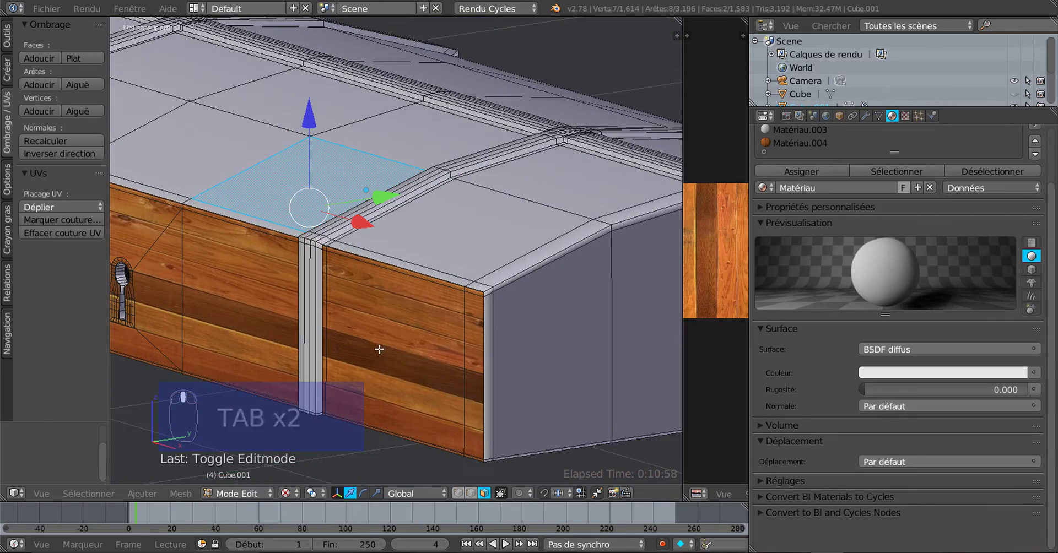
pyautogui.moveTo(514, 347); pyautogui.dragTo(319, 280, button='middle')
pyautogui.moveTo(539, 289); pyautogui.dragTo(393, 290, button='middle')
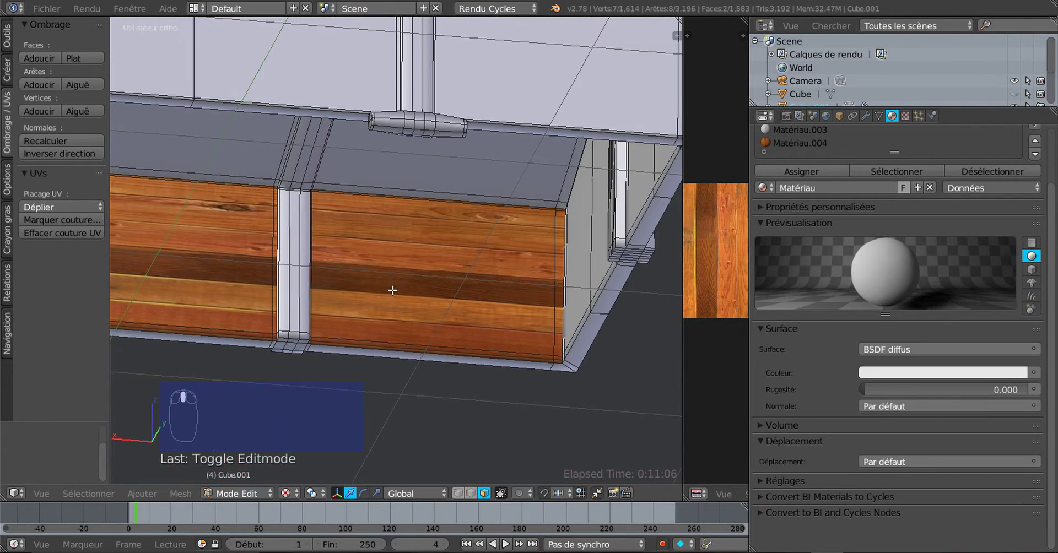
pyautogui.scroll(2, 488, 300)
pyautogui.moveTo(519, 302); pyautogui.dragTo(457, 315, button='middle')
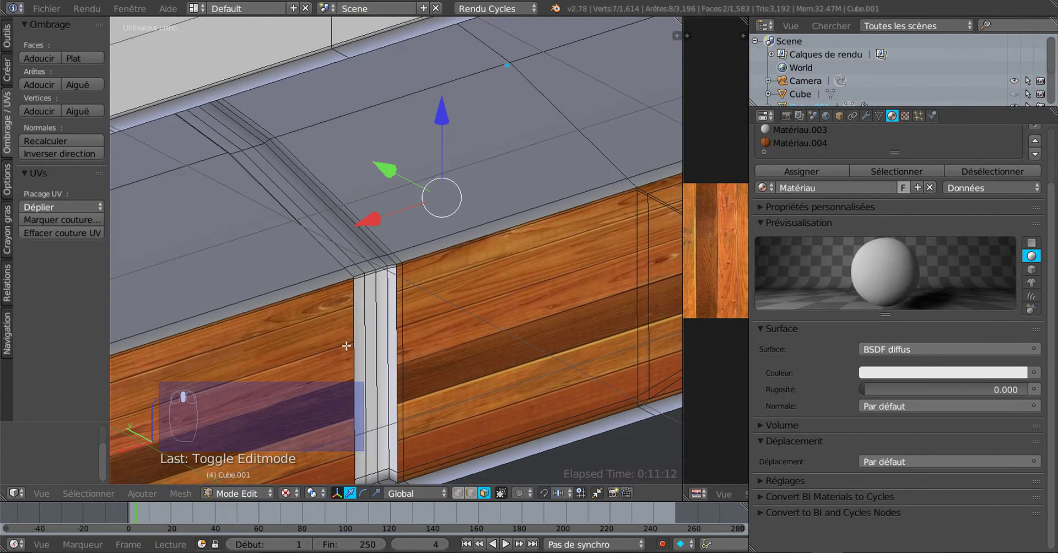
pyautogui.moveTo(347, 345); pyautogui.dragTo(441, 305, button='middle')
pyautogui.keyDown('shift'); pyautogui.moveTo(575, 174); pyautogui.dragTo(453, 314, button='middle'); pyautogui.keyUp('shift')
pyautogui.scroll(3, 504, 297)
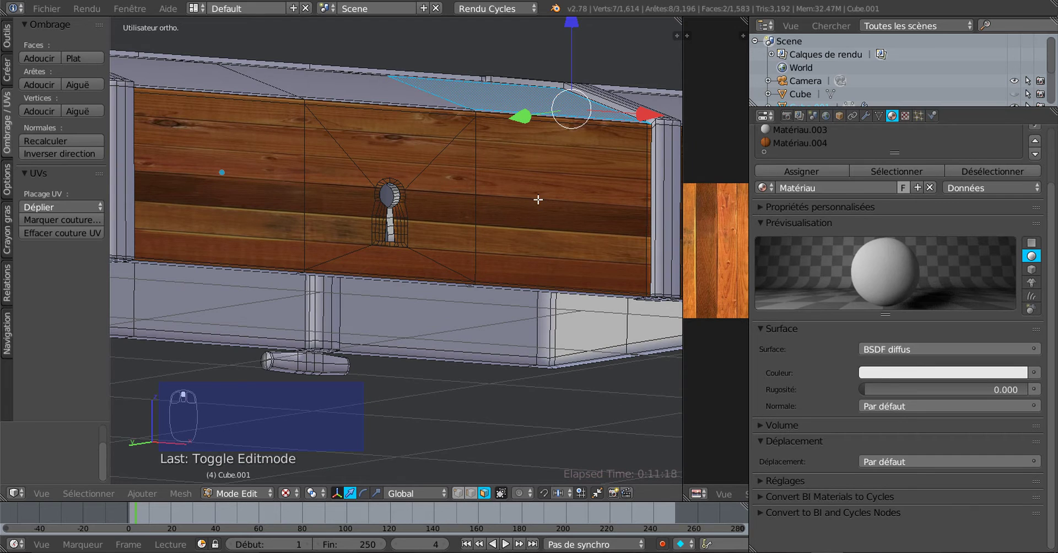
pyautogui.scroll(-3, 569, 204)
pyautogui.moveTo(607, 287); pyautogui.dragTo(504, 294, button='middle')
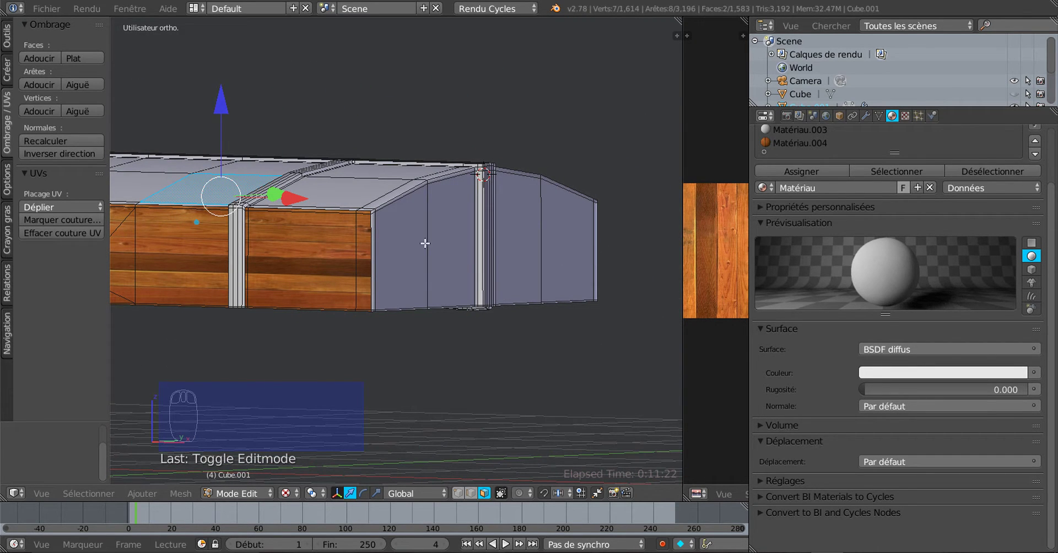
pyautogui.press('a')
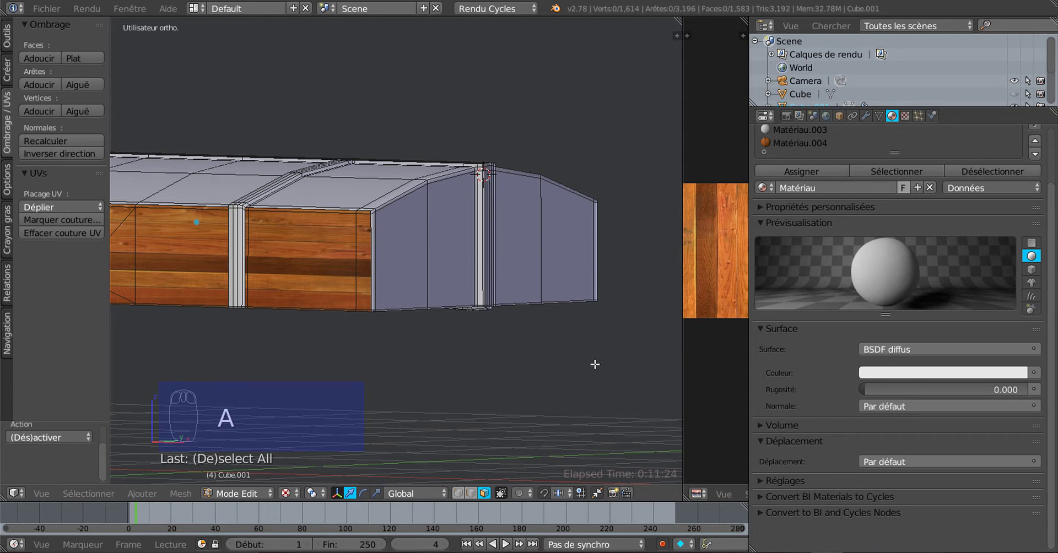
# - Make Matériau.004 the active material and set up a wide, straight rear view of the chest
pyautogui.press('ctrl+KP_3')
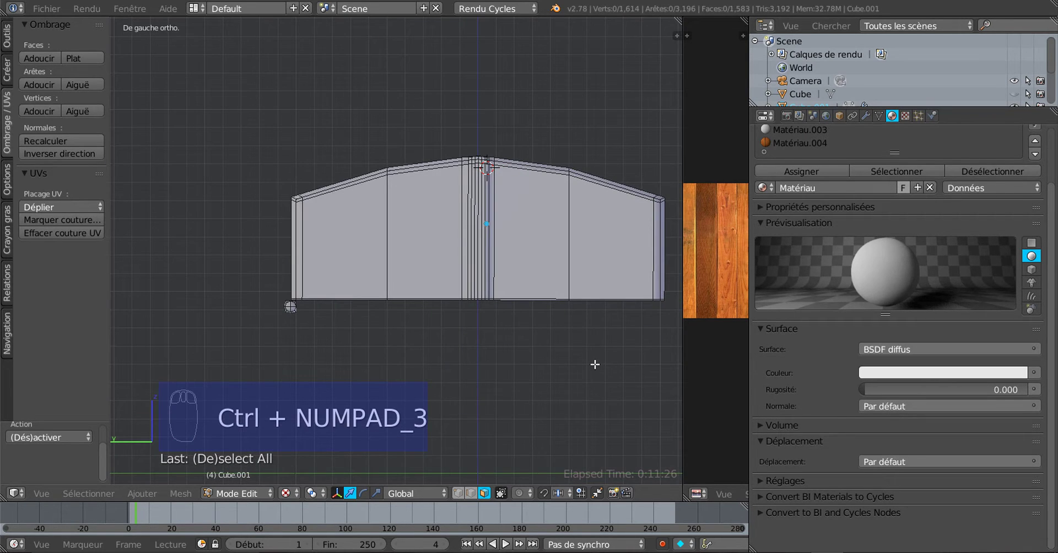
pyautogui.press('ctrl+KP_1')
pyautogui.scroll(-2, 618, 369)
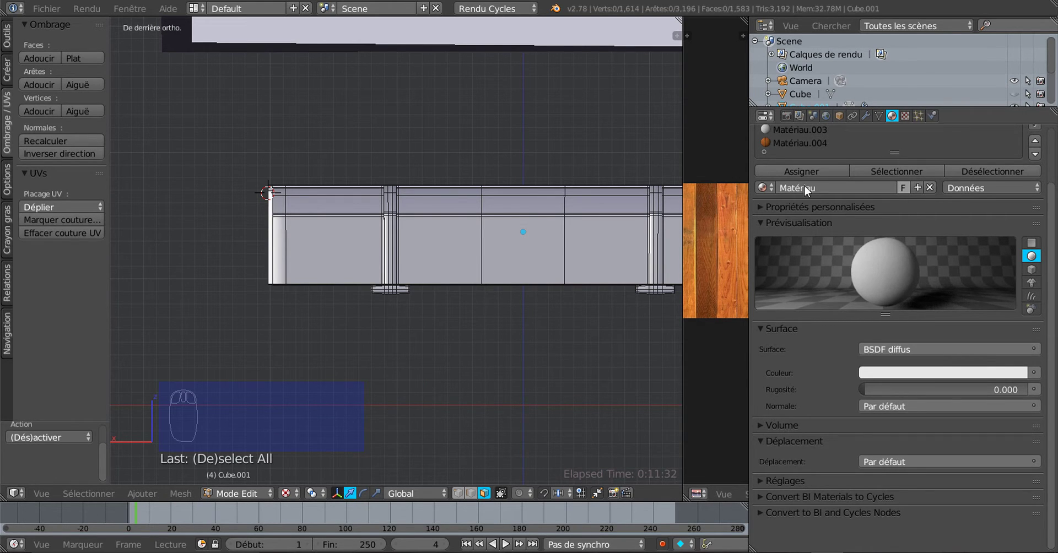
pyautogui.click(862, 142)
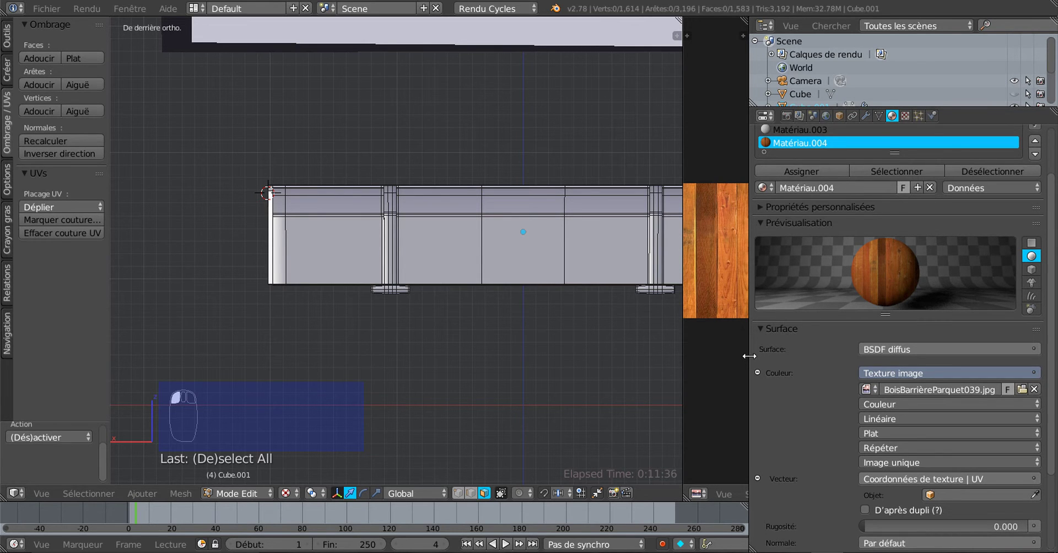
pyautogui.moveTo(750, 355); pyautogui.dragTo(959, 321)
pyautogui.scroll(2, 867, 291)
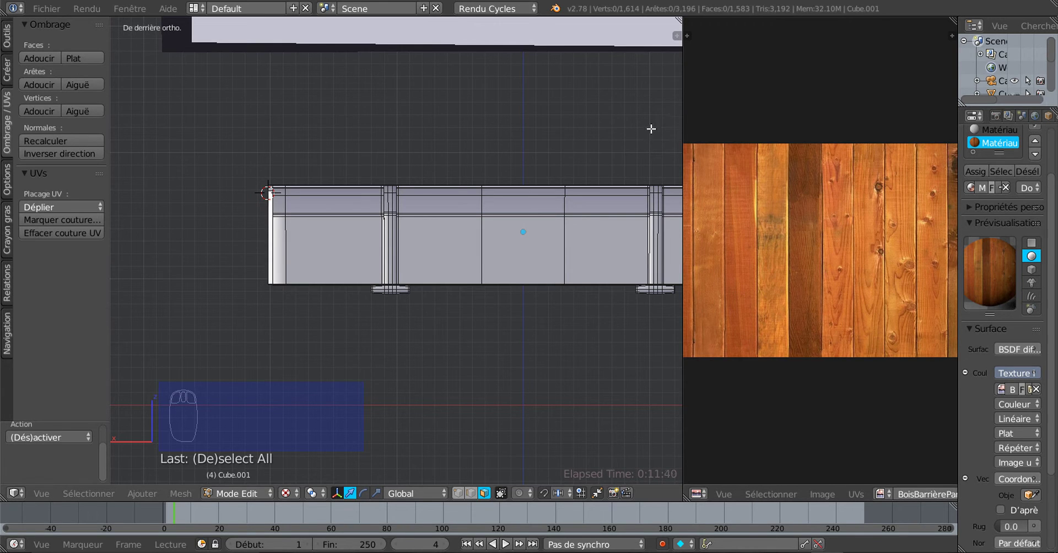
pyautogui.keyDown('shift'); pyautogui.moveTo(590, 135); pyautogui.dragTo(531, 146, button='middle'); pyautogui.keyUp('shift')
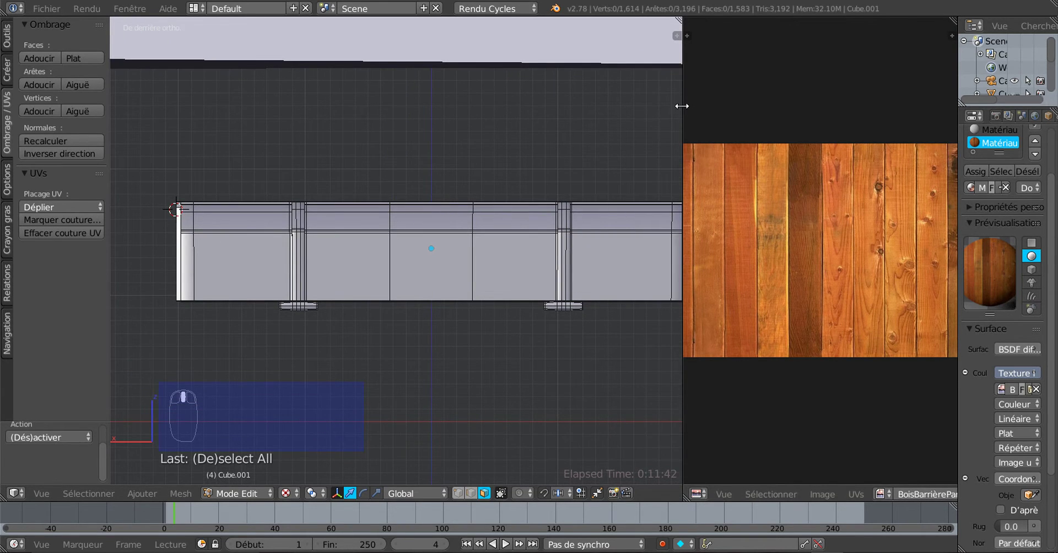
pyautogui.moveTo(681, 105); pyautogui.dragTo(865, 127)
pyautogui.scroll(4, 616, 249)
pyautogui.keyDown('shift'); pyautogui.moveTo(526, 266); pyautogui.dragTo(751, 283, button='middle'); pyautogui.keyUp('shift')
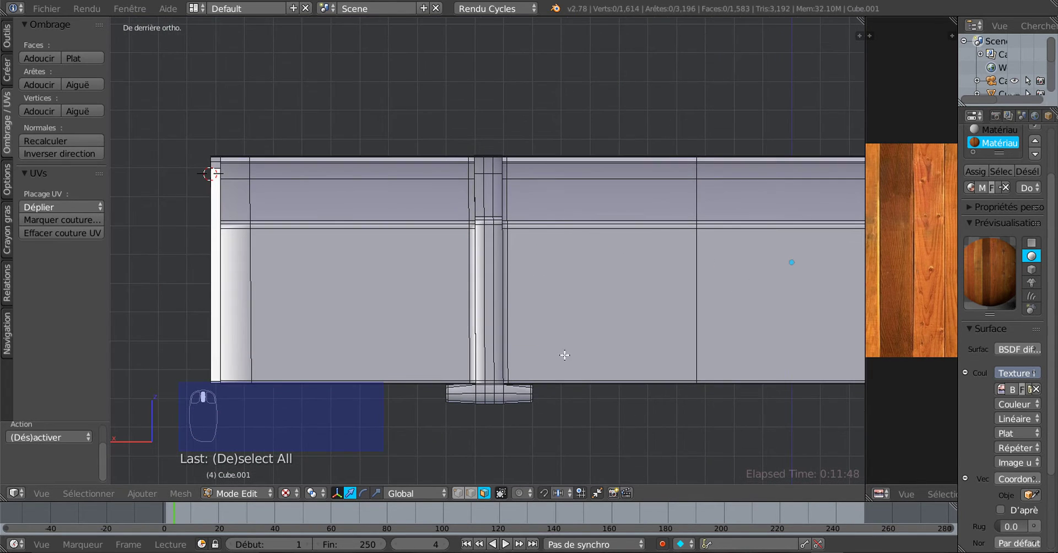
# - Set the 3D view's display to solid shading for selecting faces at the end of the chest's back
pyautogui.click(284, 495)
pyautogui.click(306, 442)
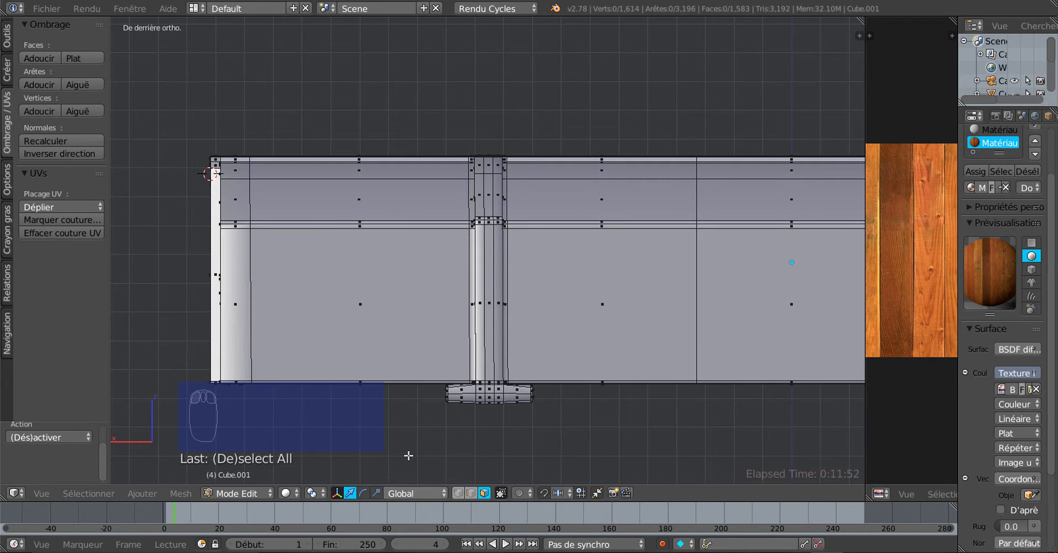
pyautogui.keyDown('shift'); pyautogui.moveTo(348, 309); pyautogui.dragTo(432, 416, button='middle'); pyautogui.keyUp('shift')
pyautogui.scroll(3, 432, 415)
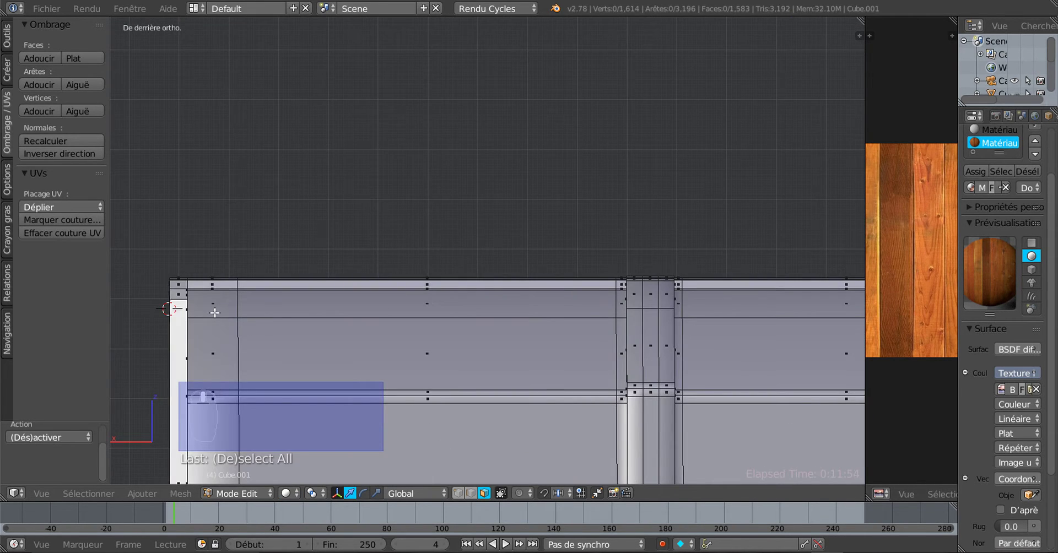
pyautogui.scroll(-3, 342, 357)
pyautogui.scroll(4, 345, 357)
pyautogui.scroll(-6, 358, 364)
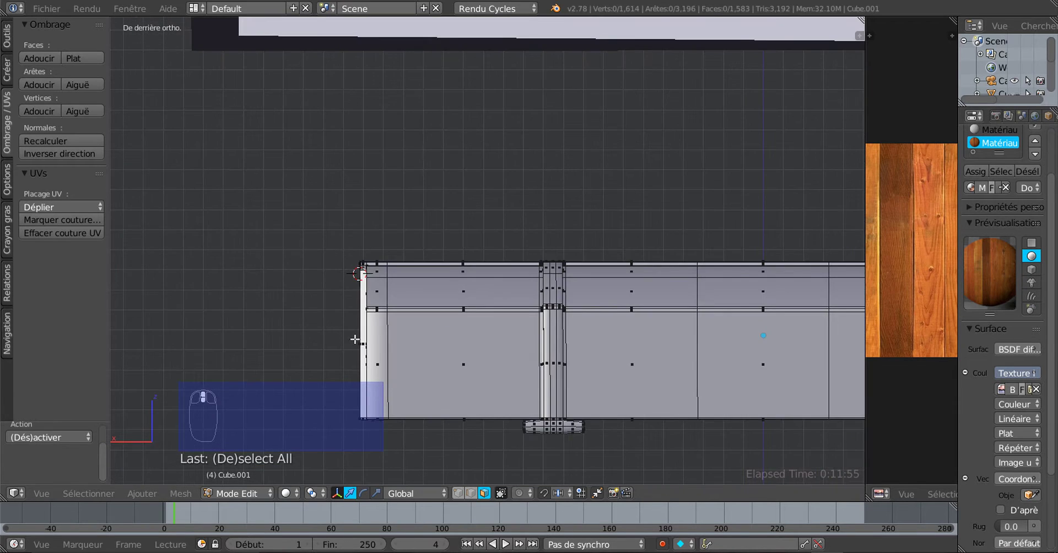
pyautogui.scroll(4, 354, 339)
pyautogui.scroll(2, 341, 313)
pyautogui.keyDown('shift'); pyautogui.moveTo(337, 339); pyautogui.dragTo(496, 335, button='middle'); pyautogui.keyUp('shift')
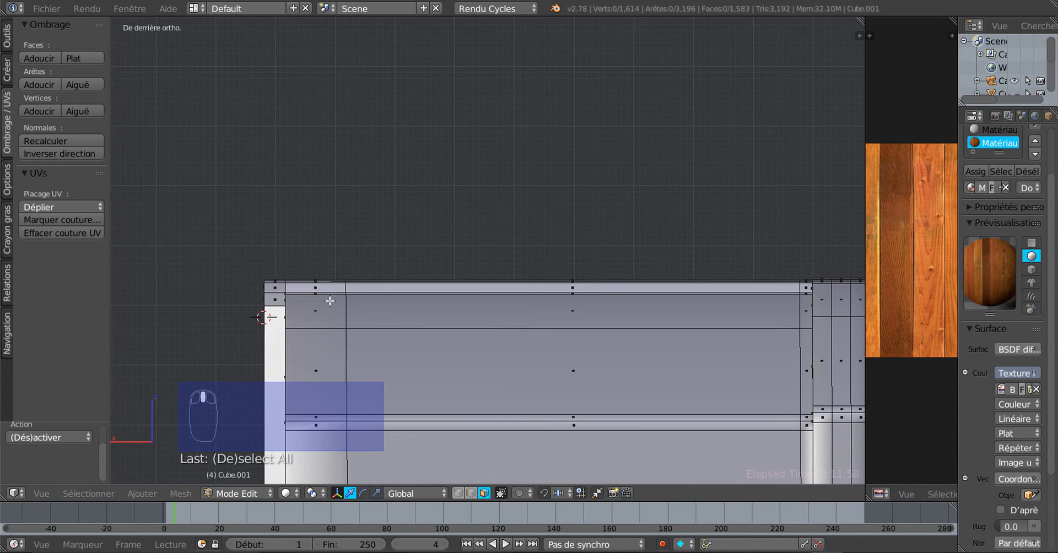
pyautogui.rightClick(314, 308)
pyautogui.keyDown('shift'); pyautogui.rightClick(413, 315); pyautogui.keyUp('shift')
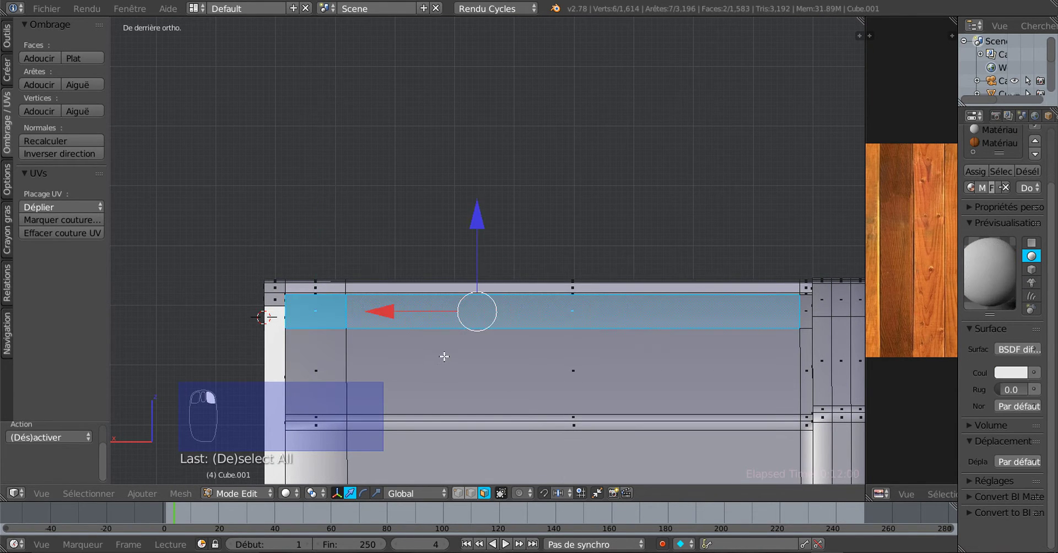
pyautogui.keyDown('shift'); pyautogui.rightClick(448, 356); pyautogui.keyUp('shift')
pyautogui.keyDown('shift'); pyautogui.rightClick(343, 365); pyautogui.keyUp('shift')
pyautogui.moveTo(342, 366); pyautogui.dragTo(542, 353, button='middle')
pyautogui.scroll(4, 484, 385)
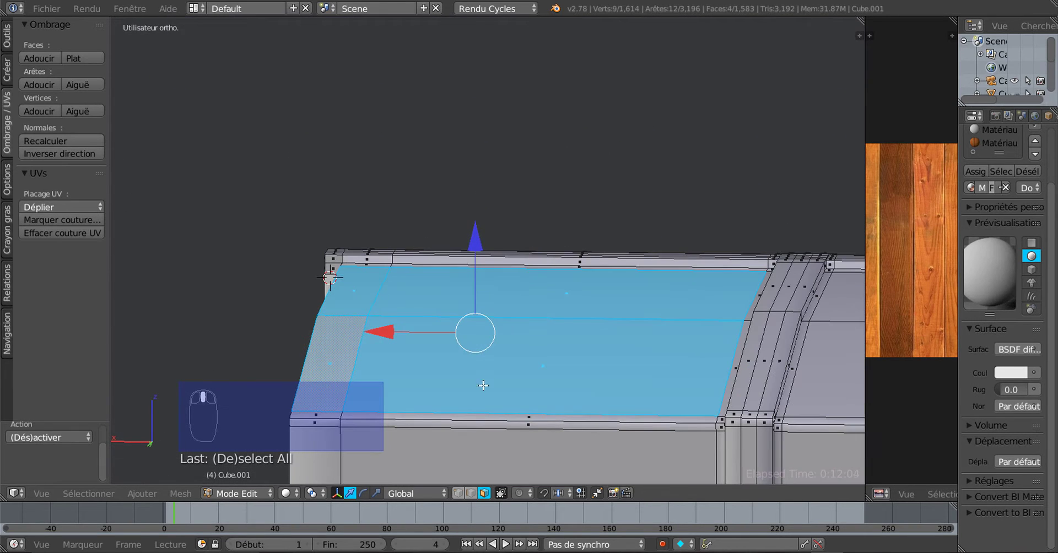
# - Select the edge strip beneath the lid, the large end panel and its rounded corner face on the chest's back
pyautogui.rightClick(478, 418)
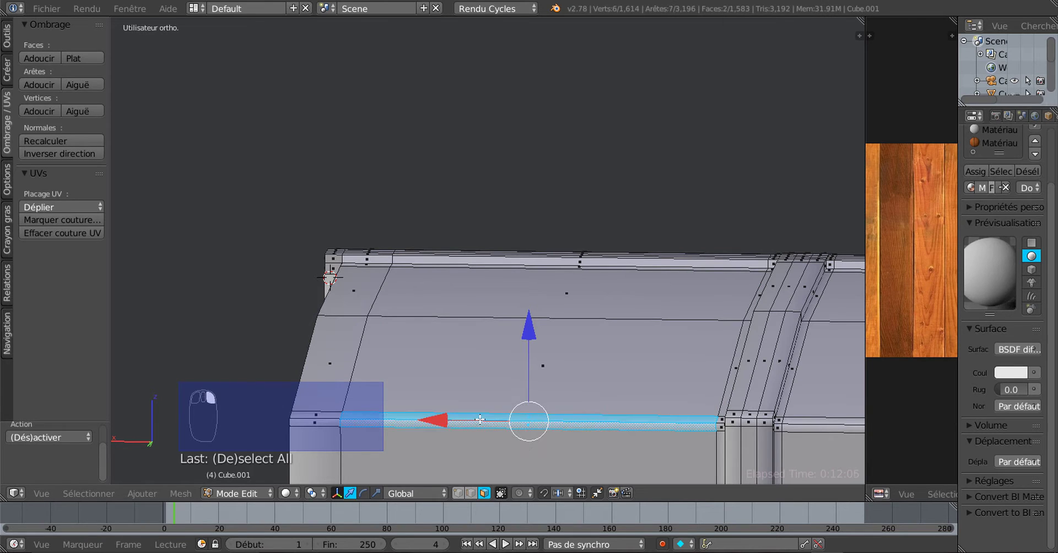
pyautogui.rightClick(480, 419)
pyautogui.keyDown('shift'); pyautogui.rightClick(331, 424); pyautogui.keyUp('shift')
pyautogui.keyDown('shift'); pyautogui.rightClick(379, 438); pyautogui.keyUp('shift')
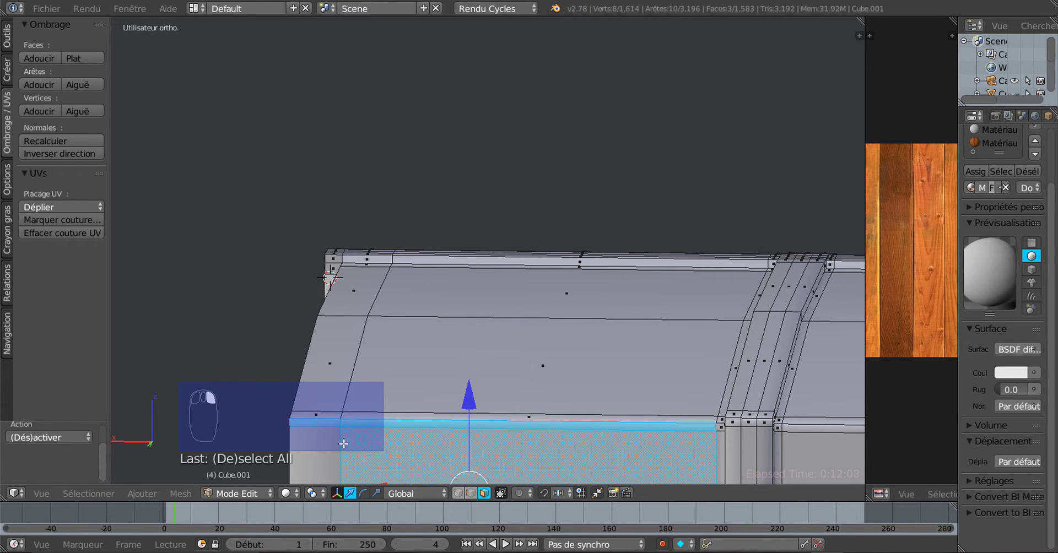
pyautogui.keyDown('shift'); pyautogui.rightClick(328, 447); pyautogui.keyUp('shift')
# - Add the small corner face and the narrow vertical face between the end panel and the first band to the selection
pyautogui.scroll(-2, 627, 414)
pyautogui.keyDown('shift'); pyautogui.moveTo(622, 381); pyautogui.dragTo(509, 265, button='middle'); pyautogui.keyUp('shift')
pyautogui.moveTo(558, 290); pyautogui.dragTo(649, 279, button='middle')
pyautogui.scroll(3, 648, 279)
pyautogui.keyDown('shift'); pyautogui.rightClick(639, 251); pyautogui.keyUp('shift')
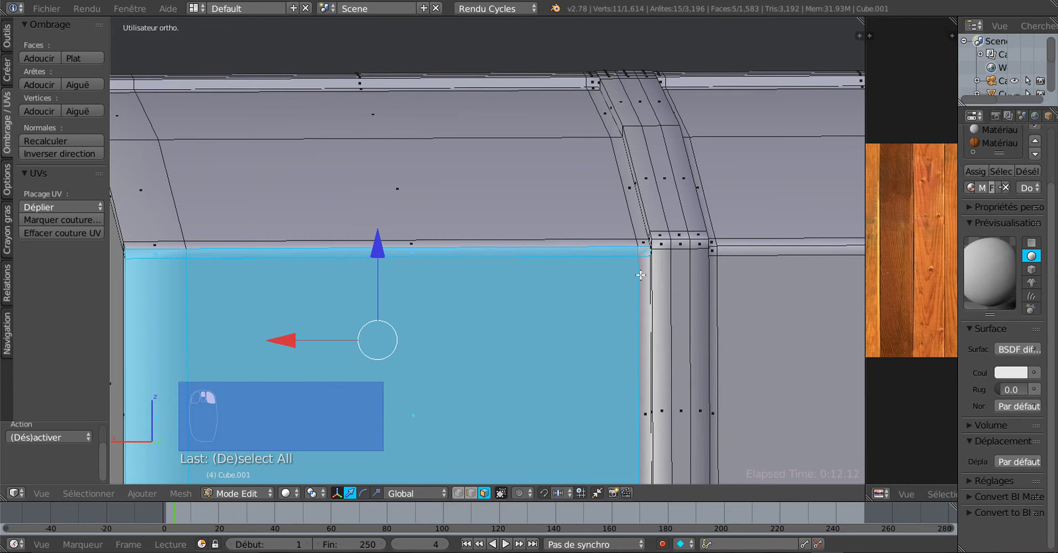
pyautogui.keyDown('shift'); pyautogui.rightClick(645, 286); pyautogui.keyUp('shift')
pyautogui.scroll(3, 538, 384)
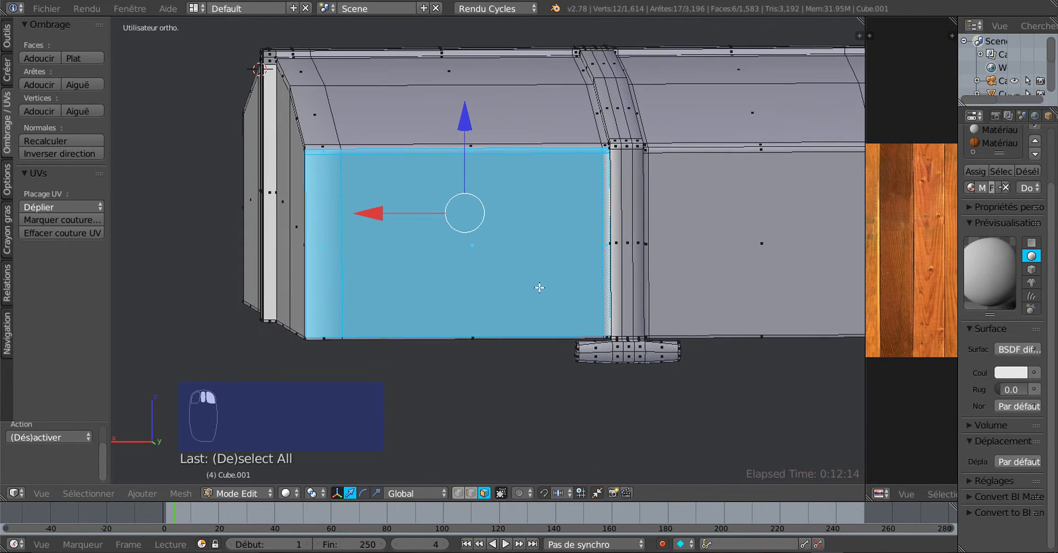
# - Add the two thin bottom-edge faces below the end panel and its rounded corner to the selection
pyautogui.keyDown('shift'); pyautogui.moveTo(472, 351); pyautogui.dragTo(538, 229, button='middle'); pyautogui.keyUp('shift')
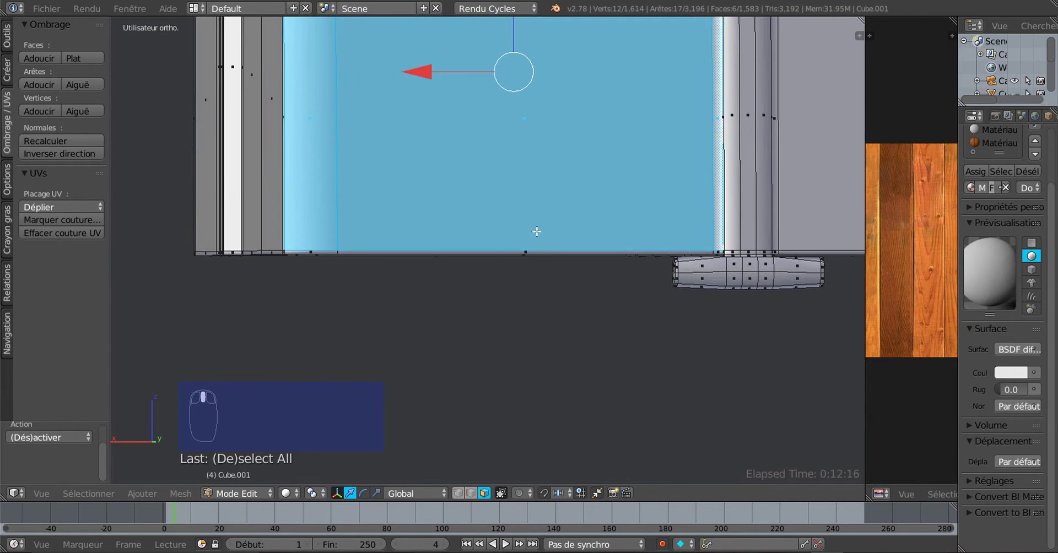
pyautogui.scroll(2, 538, 229)
pyautogui.keyDown('shift'); pyautogui.rightClick(542, 253); pyautogui.keyUp('shift')
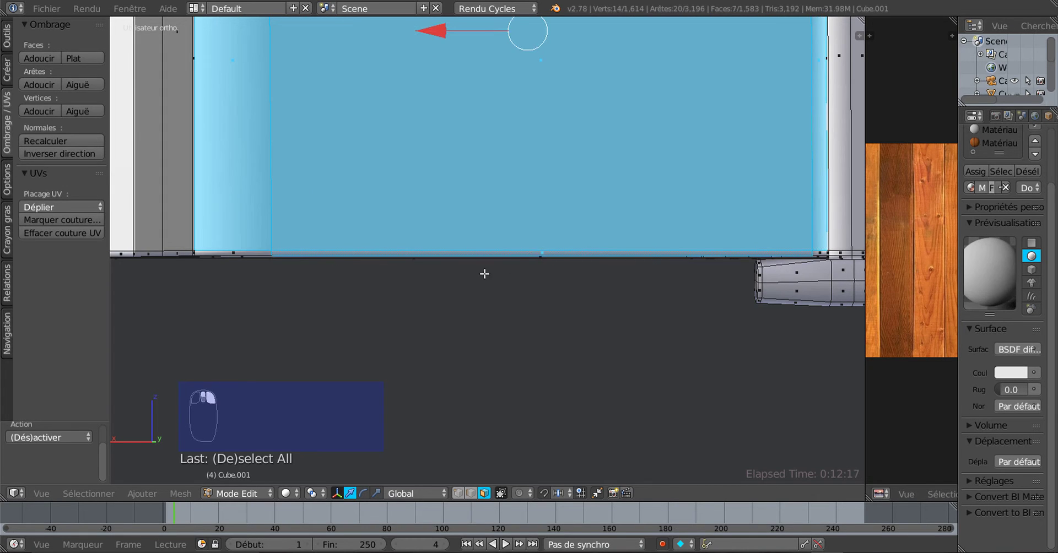
pyautogui.keyDown('shift'); pyautogui.rightClick(247, 254); pyautogui.keyUp('shift')
# - Add the small corner face, narrow vertical face and large panel on the other side of the first band to the selection
pyautogui.scroll(-3, 440, 228)
pyautogui.keyDown('shift'); pyautogui.moveTo(726, 154); pyautogui.dragTo(611, 193, button='middle'); pyautogui.keyUp('shift')
pyautogui.scroll(3, 576, 171)
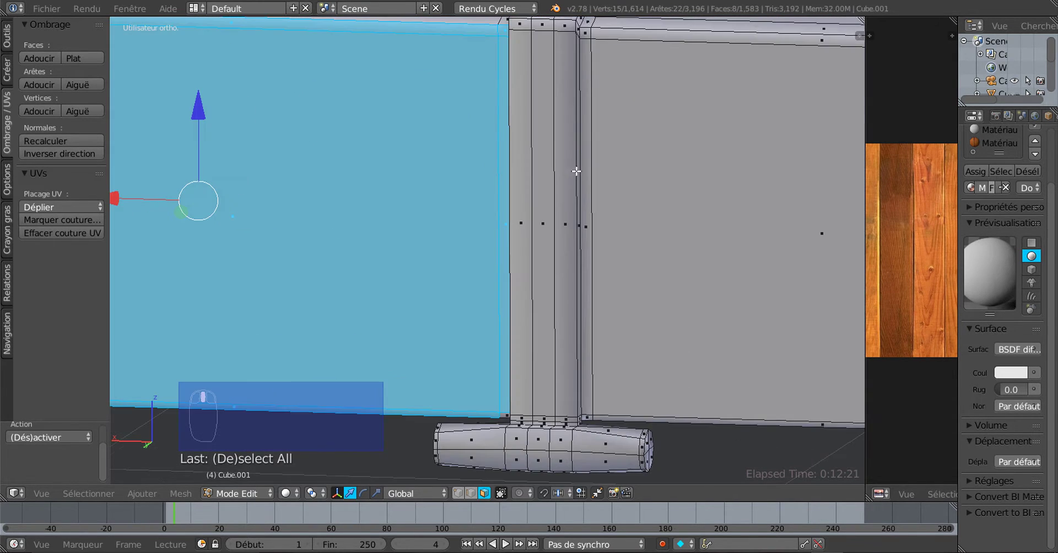
pyautogui.keyDown('shift'); pyautogui.rightClick(587, 35); pyautogui.keyUp('shift')
pyautogui.keyDown('shift'); pyautogui.rightClick(585, 59); pyautogui.keyUp('shift')
pyautogui.keyDown('shift'); pyautogui.rightClick(633, 117); pyautogui.keyUp('shift')
# - Add the bottom-edge faces around the first band's foot and the back's remaining panel and edge faces, leaving the bands unselected
pyautogui.moveTo(642, 200); pyautogui.dragTo(605, 246, button='middle')
pyautogui.scroll(4, 569, 277)
pyautogui.scroll(3, 569, 277)
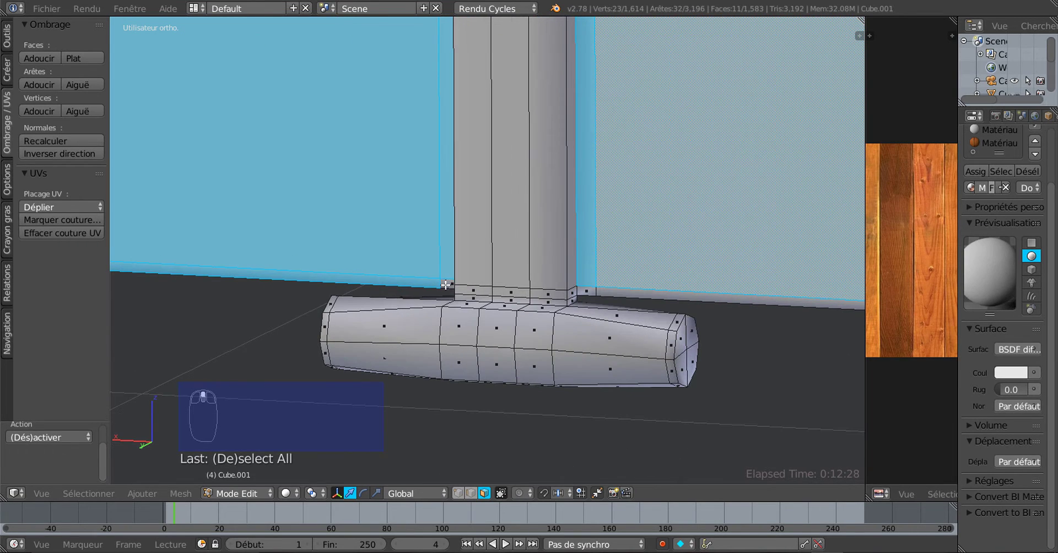
pyautogui.keyDown('shift'); pyautogui.rightClick(491, 281); pyautogui.keyUp('shift')
pyautogui.keyDown('shift'); pyautogui.rightClick(588, 289); pyautogui.keyUp('shift')
pyautogui.keyDown('shift'); pyautogui.rightClick(622, 290); pyautogui.keyUp('shift')
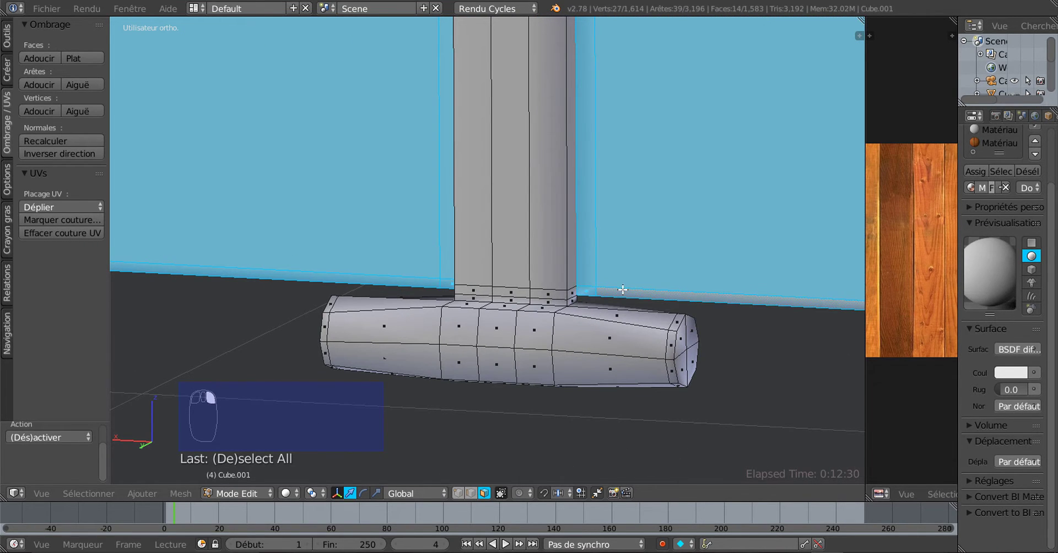
pyautogui.scroll(-4, 645, 268)
pyautogui.keyDown('shift'); pyautogui.moveTo(697, 248); pyautogui.dragTo(545, 313, button='middle'); pyautogui.keyUp('shift')
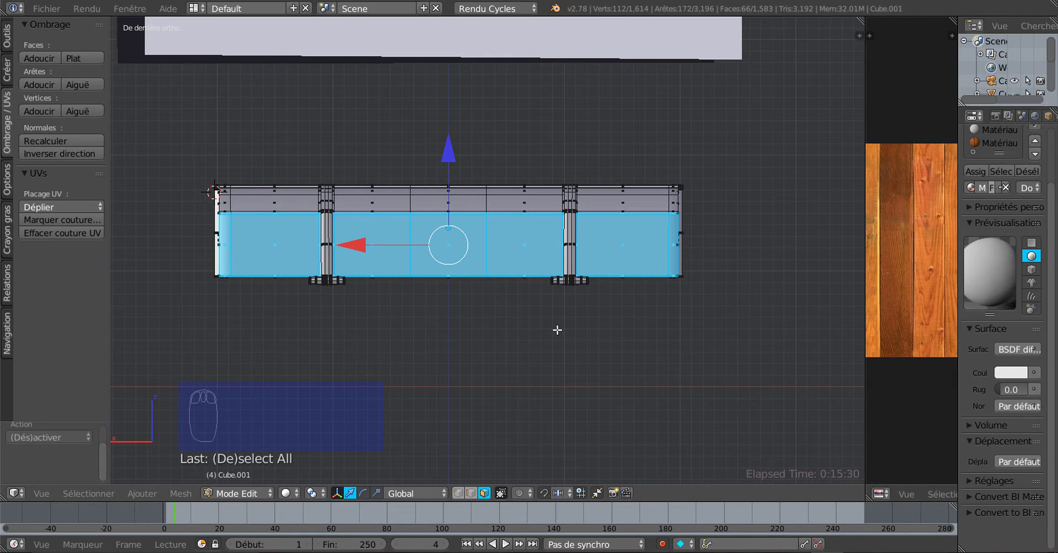
# - Examine the mesh operations and UV unwrapping options available for the selected back faces
pyautogui.scroll(2, 746, 293)
pyautogui.scroll(-1, 745, 293)
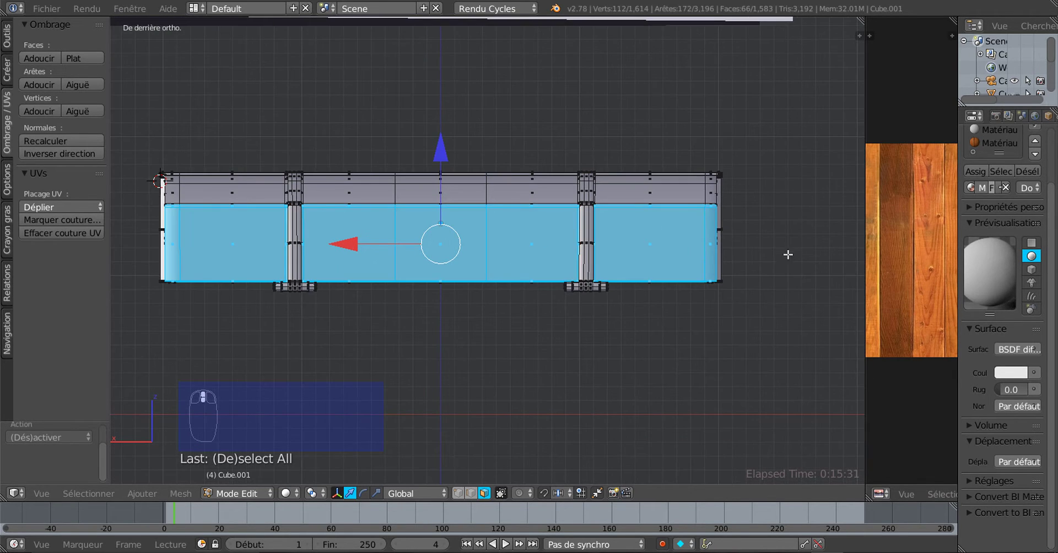
pyautogui.click(173, 494)
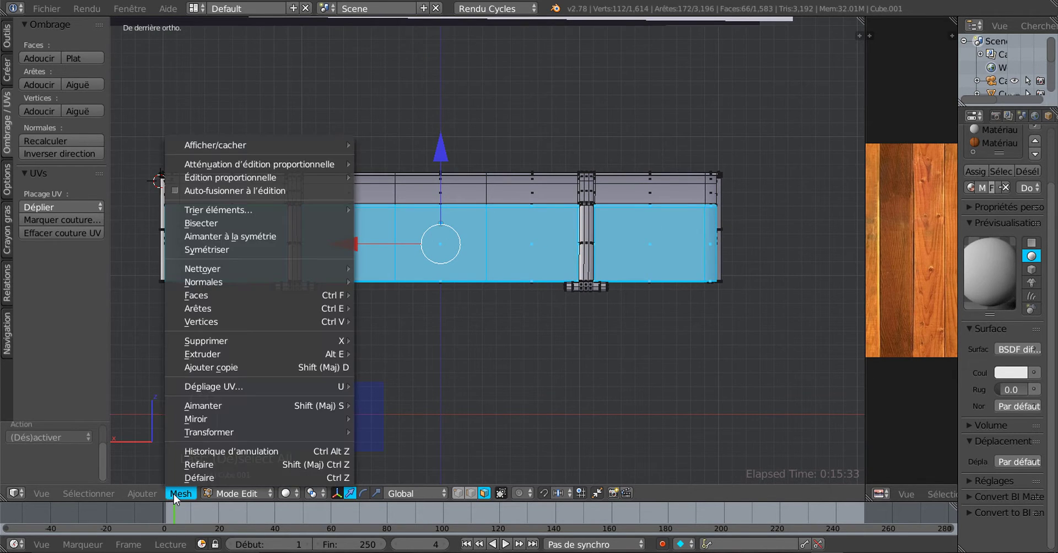
pyautogui.moveTo(200, 387)
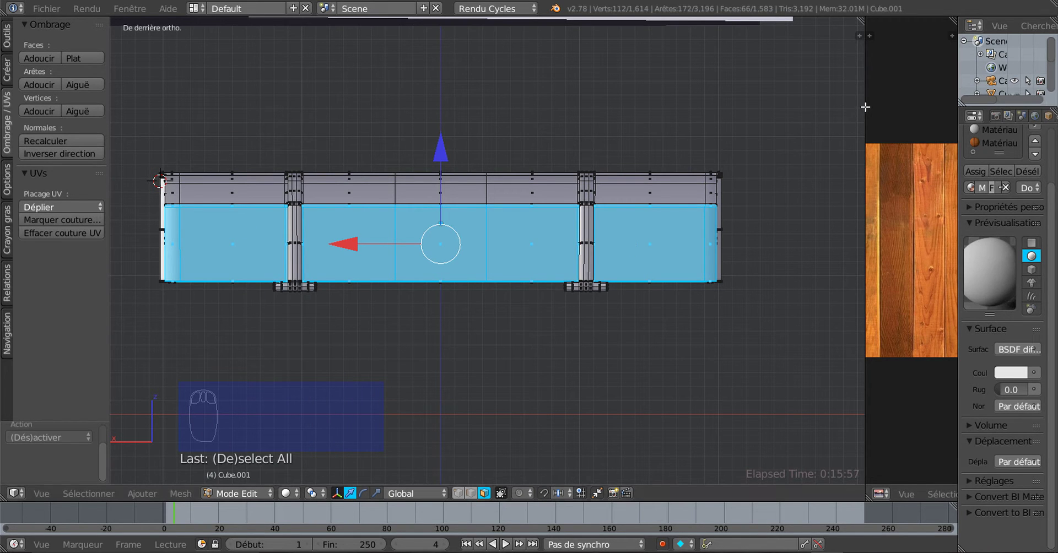
# - Widen the image editor and align the 3D view squarely with the back of the chest
pyautogui.moveTo(865, 105); pyautogui.dragTo(686, 135)
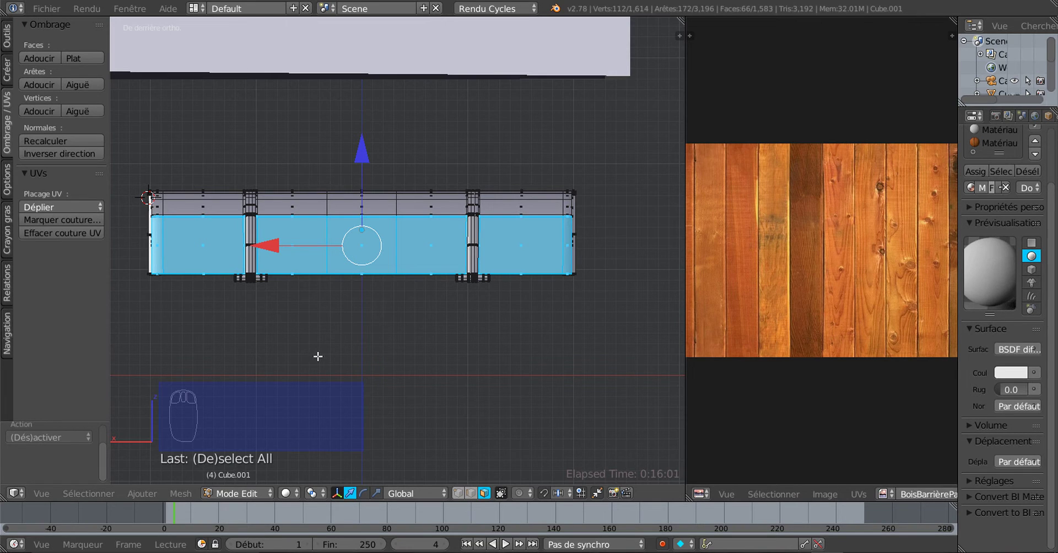
pyautogui.moveTo(319, 354); pyautogui.dragTo(477, 360, button='middle')
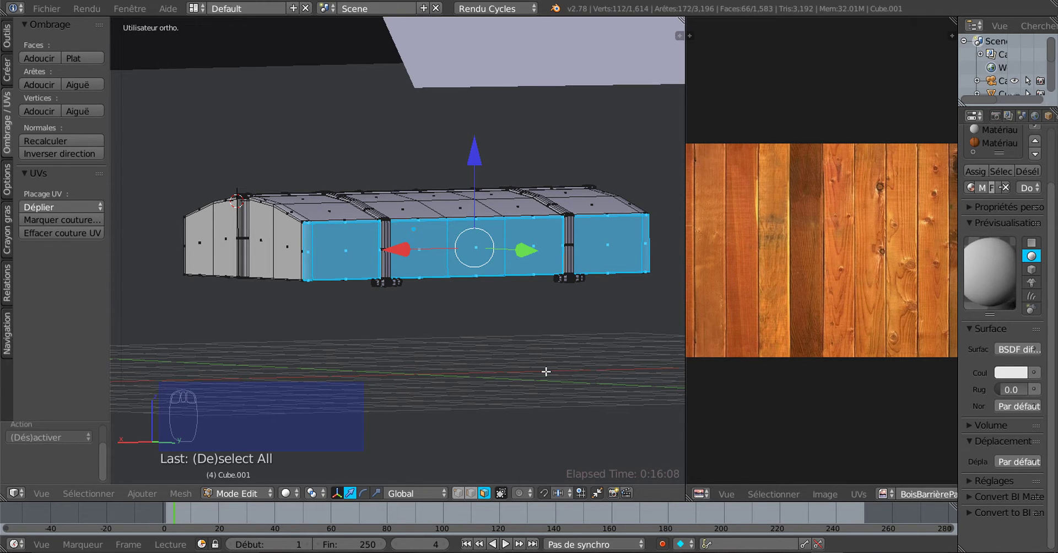
pyautogui.press('KP_3')
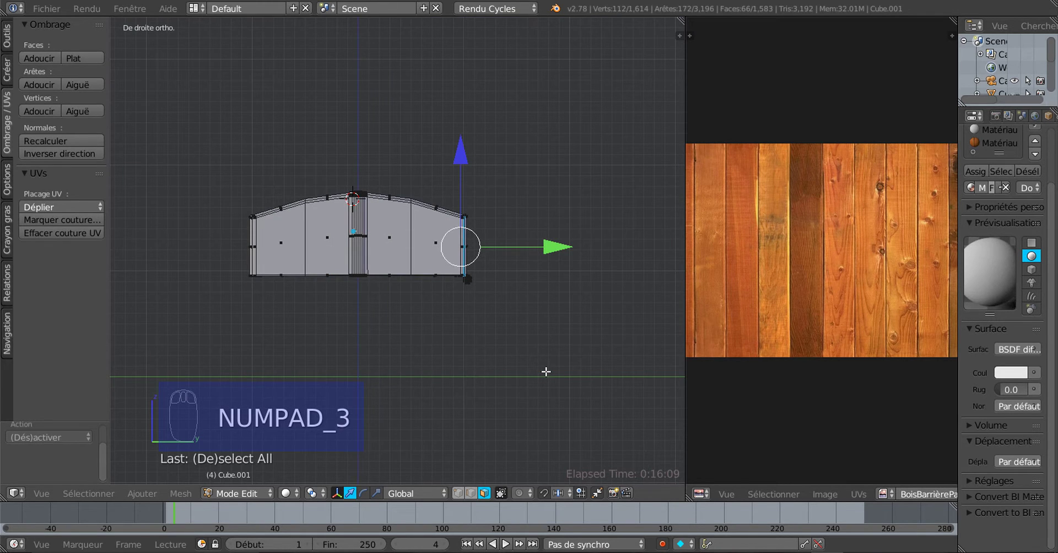
pyautogui.press('ctrl+KP_1')
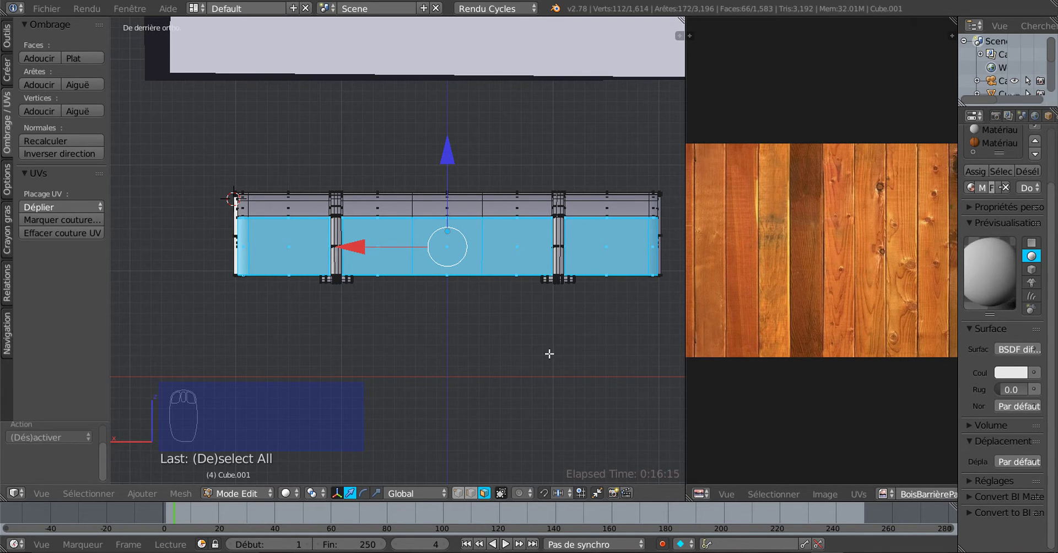
pyautogui.keyDown('shift'); pyautogui.moveTo(549, 353); pyautogui.dragTo(519, 364, button='middle'); pyautogui.keyUp('shift')
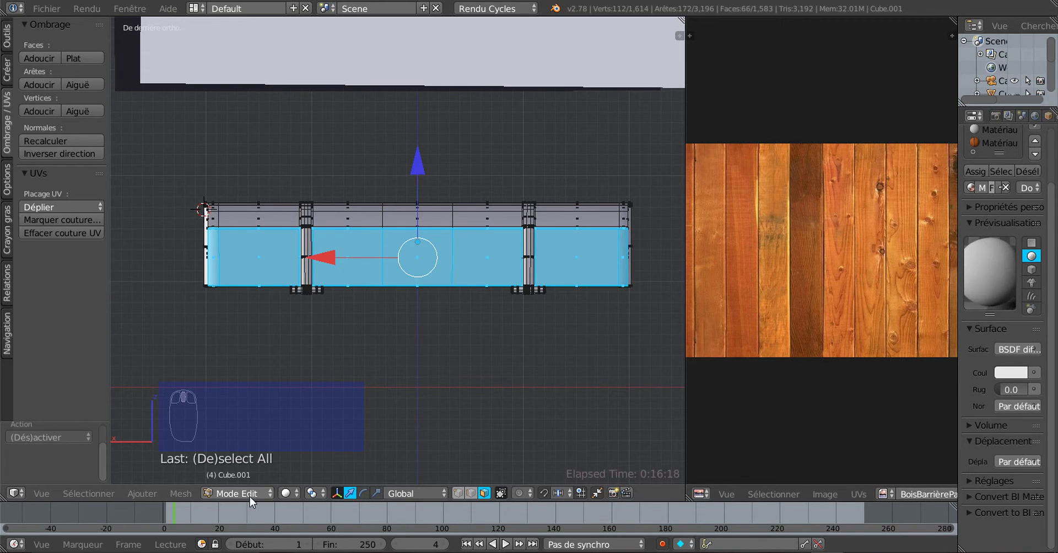
pyautogui.click(180, 494)
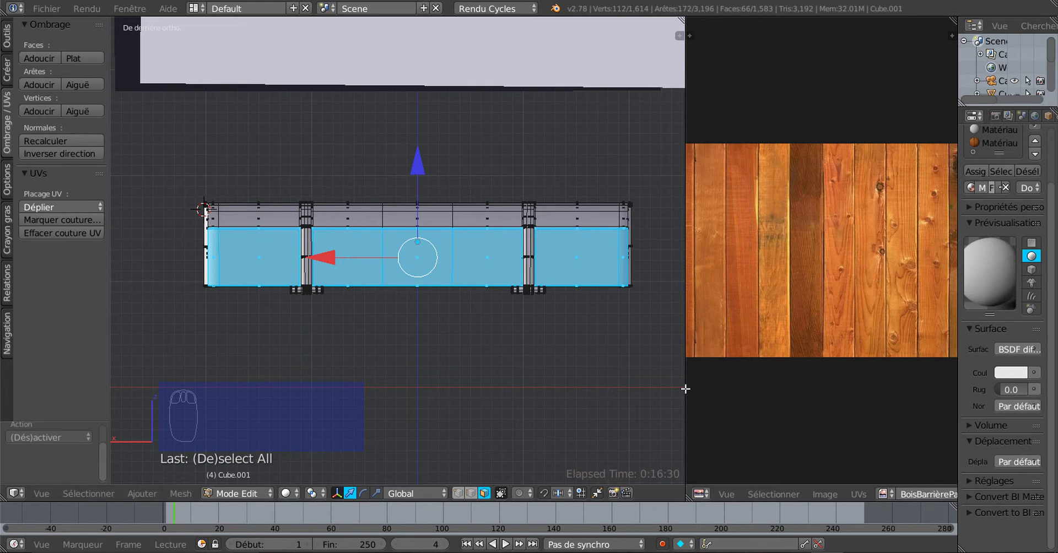
# - Give the 3D view more width beside the image editor, with the chest's whole back framed in the rear view
pyautogui.scroll(1, 621, 375)
pyautogui.keyDown('shift'); pyautogui.moveTo(619, 375); pyautogui.dragTo(571, 406, button='middle'); pyautogui.keyUp('shift')
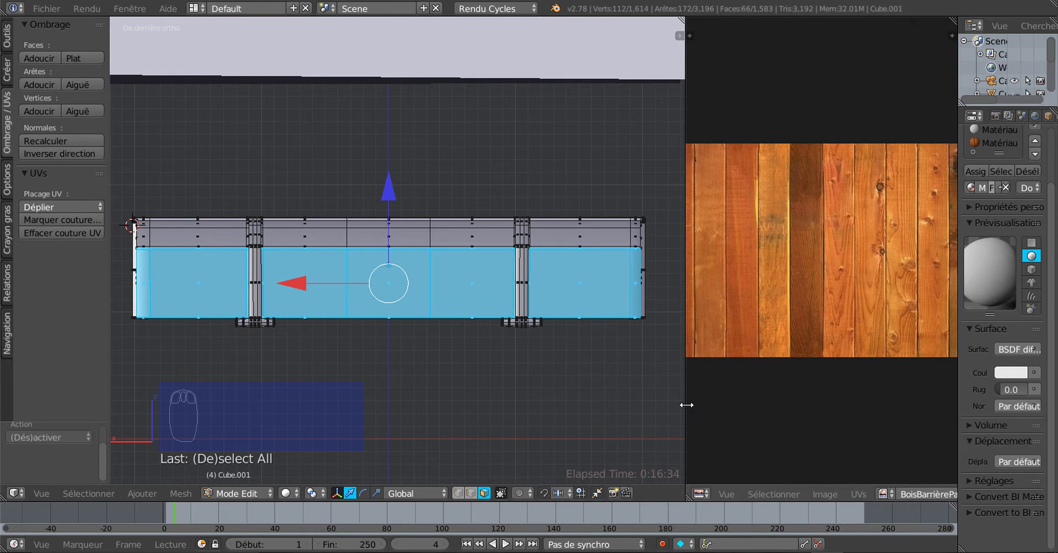
pyautogui.moveTo(684, 406); pyautogui.dragTo(780, 397)
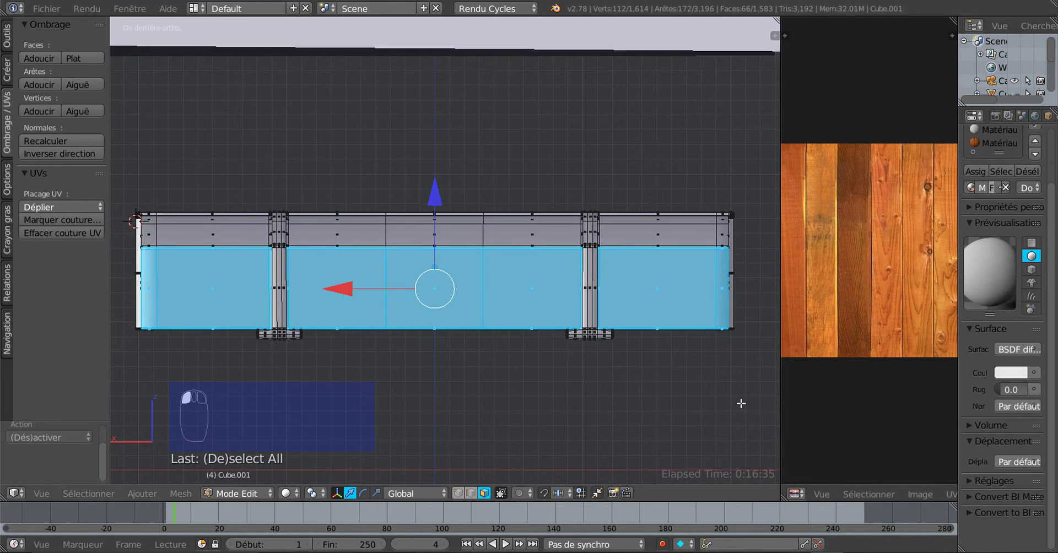
pyautogui.scroll(2, 741, 404)
pyautogui.scroll(-2, 741, 404)
pyautogui.scroll(1, 679, 385)
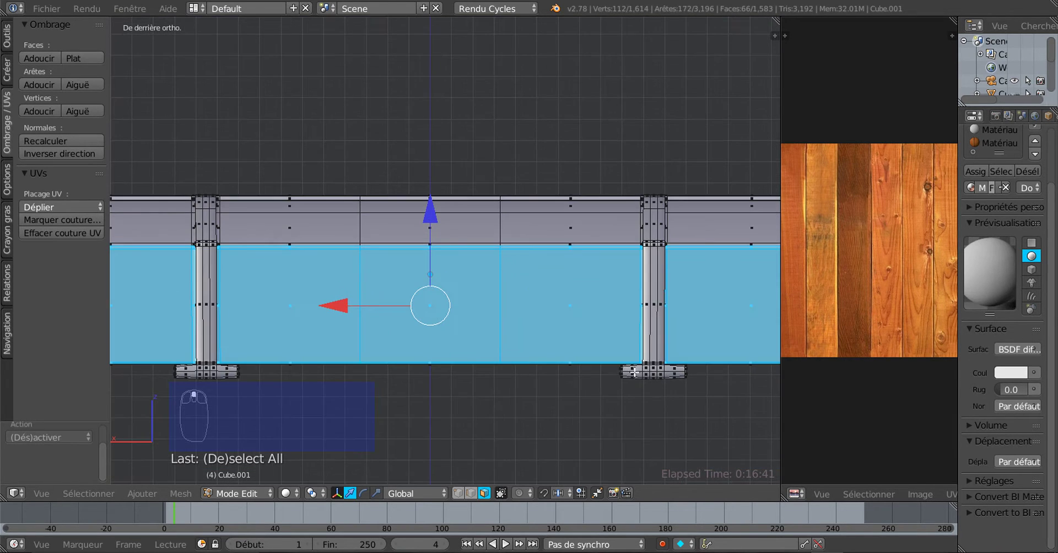
pyautogui.scroll(-1, 633, 314)
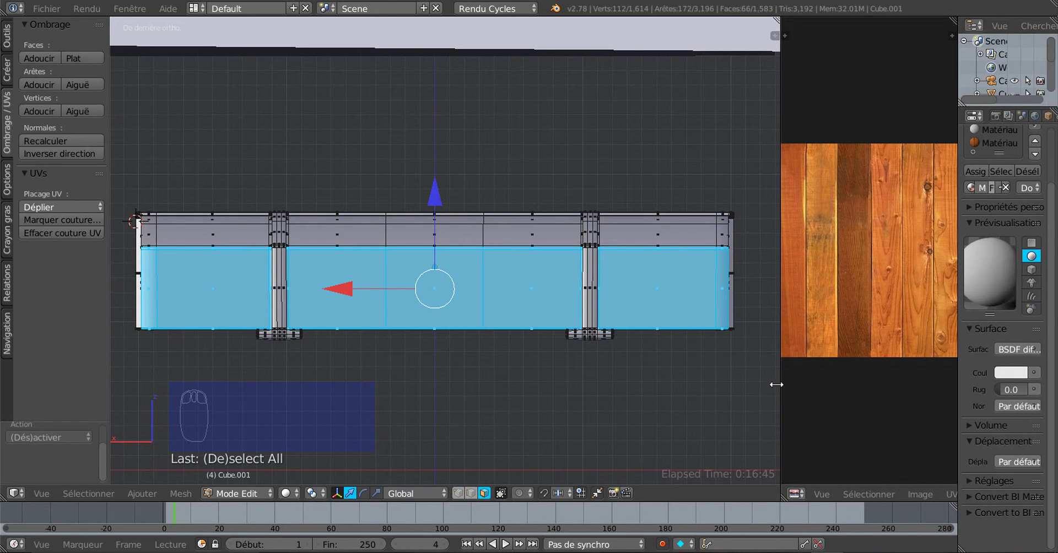
# - Enlarge the image editor beside the 3D view to show the whole plank image
pyautogui.moveTo(781, 383); pyautogui.dragTo(617, 391)
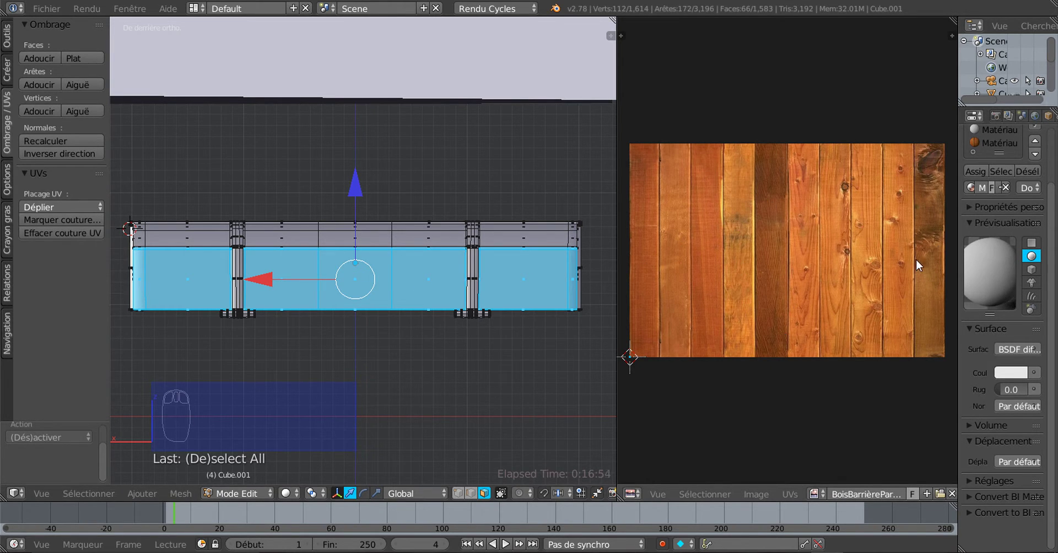
pyautogui.middleClick(822, 269)
pyautogui.moveTo(615, 401); pyautogui.dragTo(572, 403)
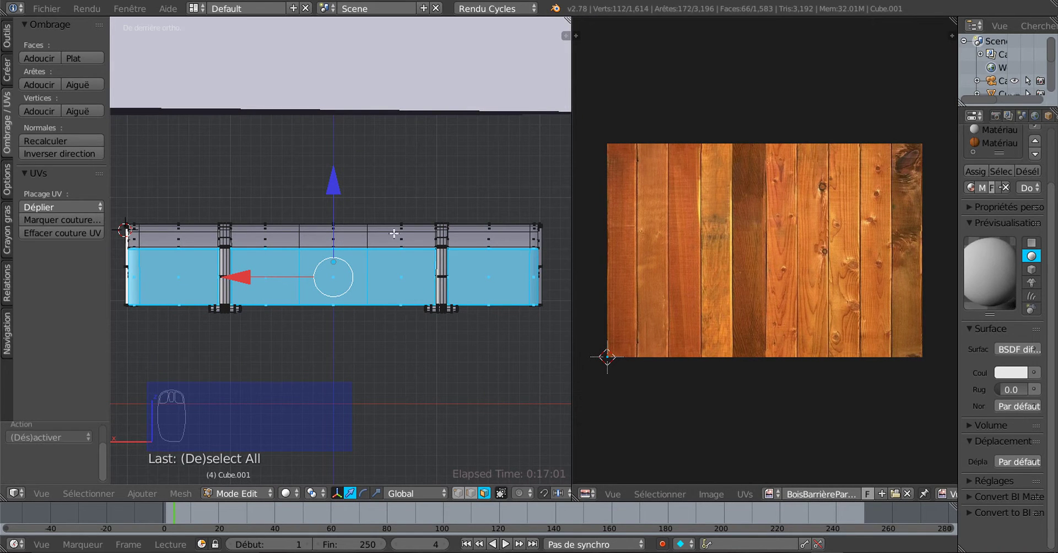
# - Project the selected back faces' UVs from the rear view, fitted to the image bounds
pyautogui.middleClick(309, 243)
pyautogui.scroll(2, 353, 251)
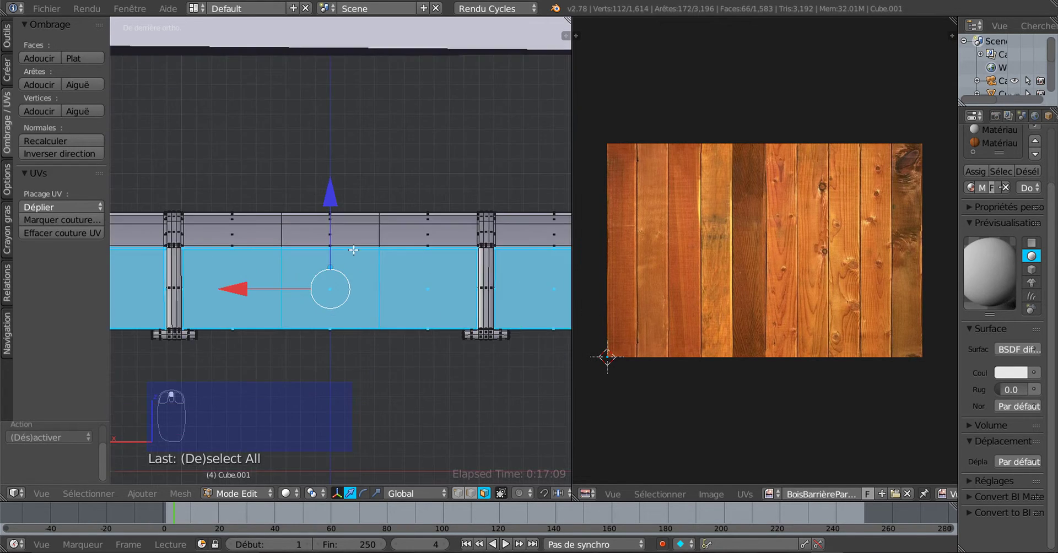
pyautogui.scroll(-2, 422, 292)
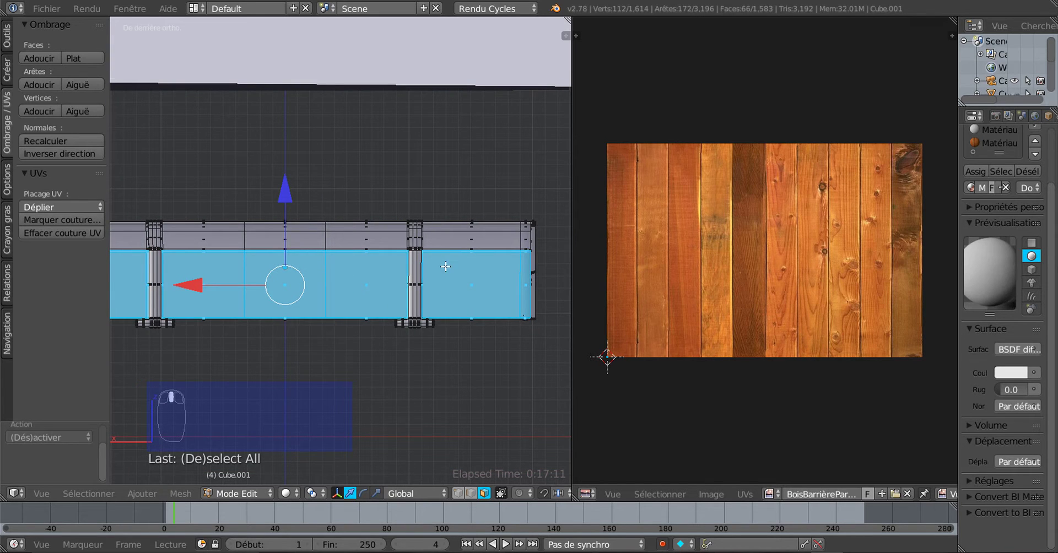
pyautogui.scroll(1, 463, 271)
pyautogui.scroll(-3, 475, 274)
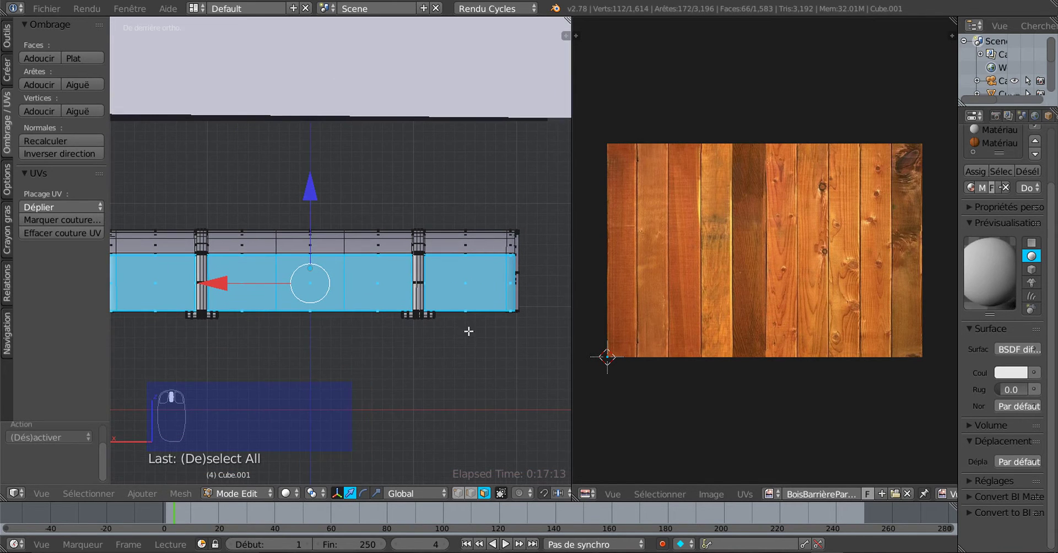
pyautogui.click(184, 492)
pyautogui.moveTo(204, 387)
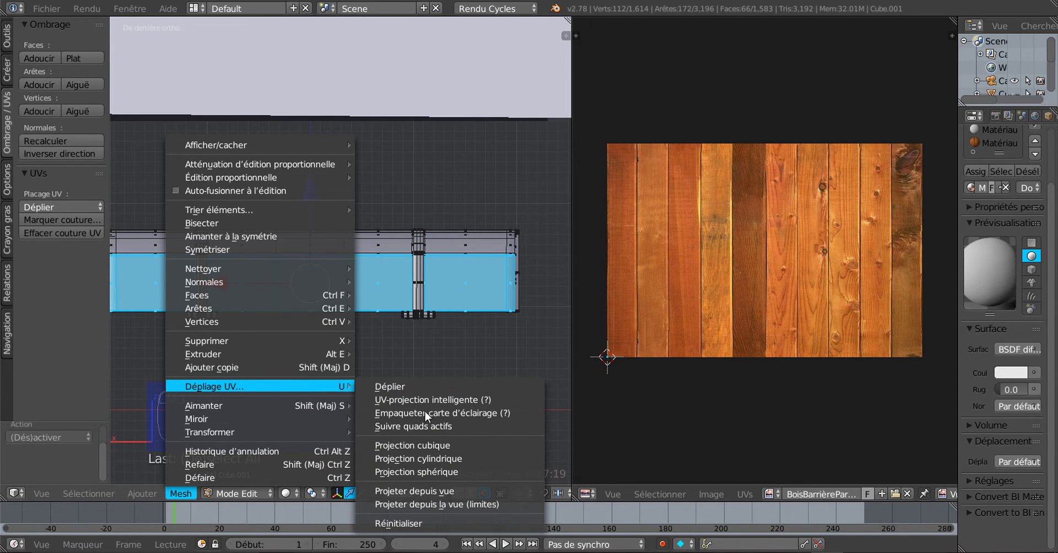
pyautogui.click(430, 504)
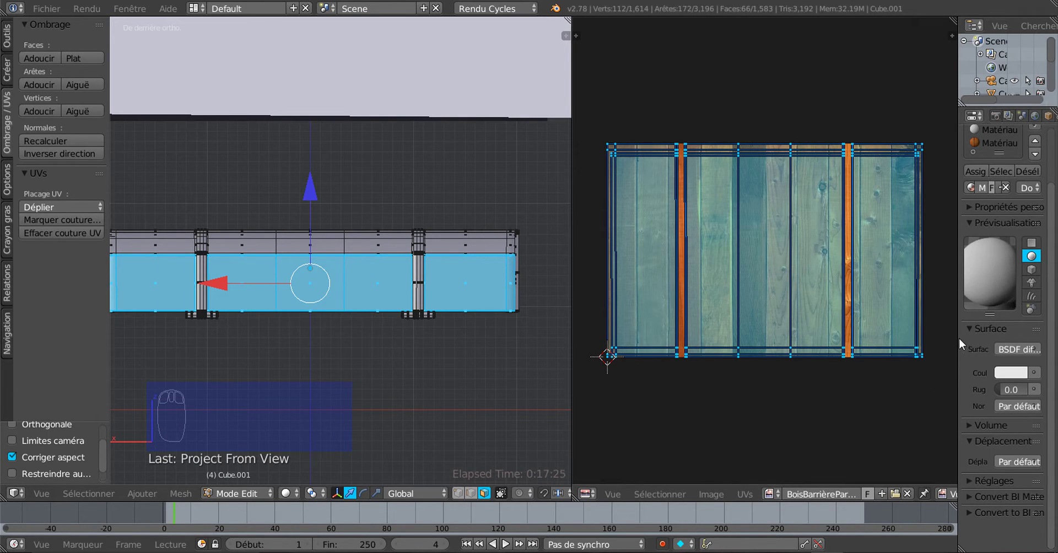
# - Switch the 3D view's shading to Texture
pyautogui.moveTo(959, 337); pyautogui.dragTo(952, 348)
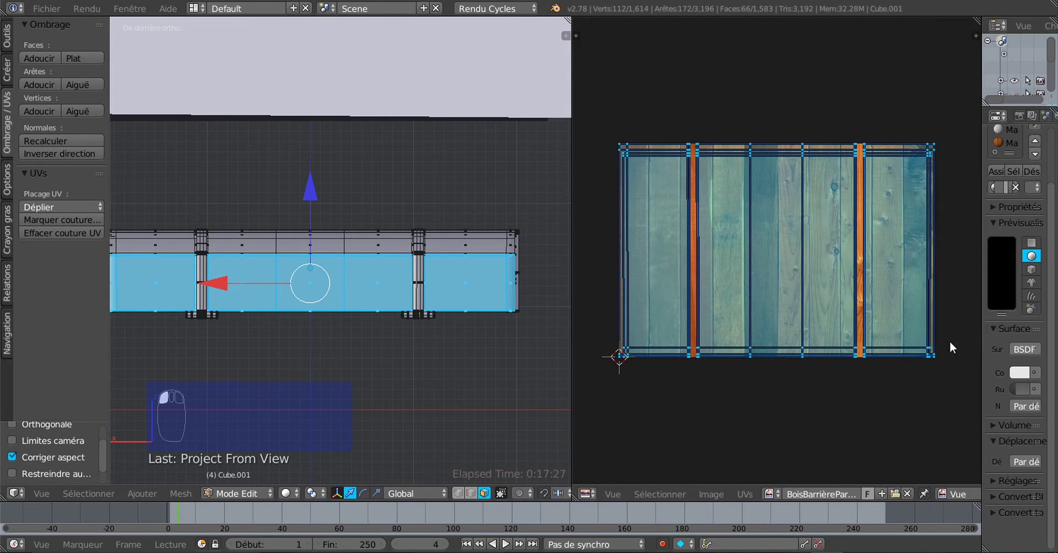
pyautogui.click(285, 493)
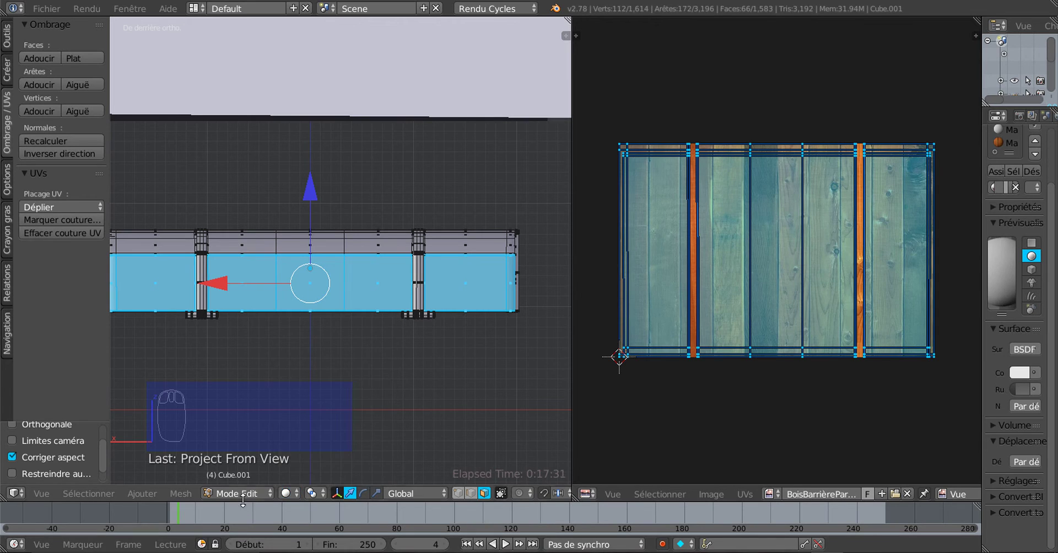
pyautogui.click(285, 494)
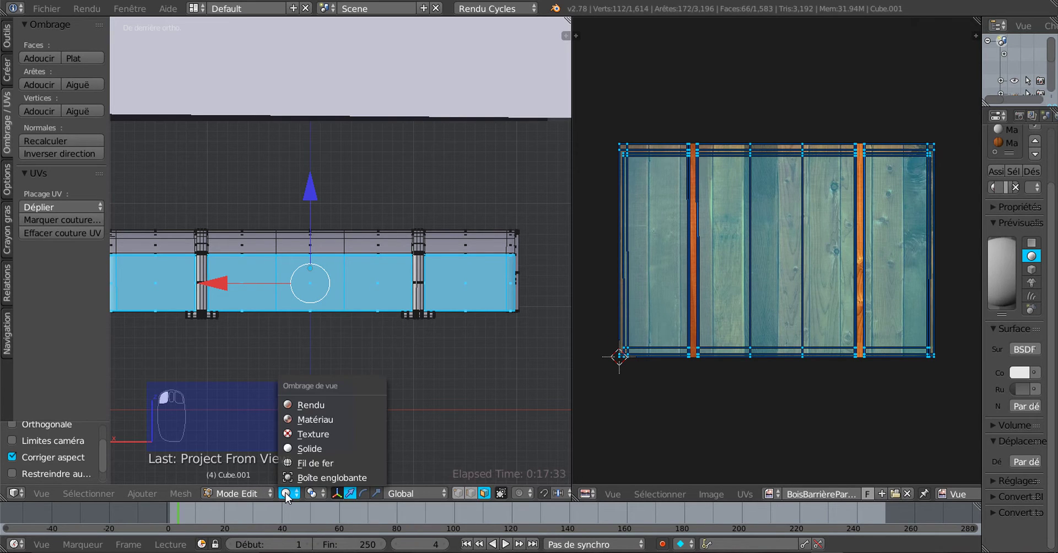
pyautogui.click(260, 494)
pyautogui.click(261, 494)
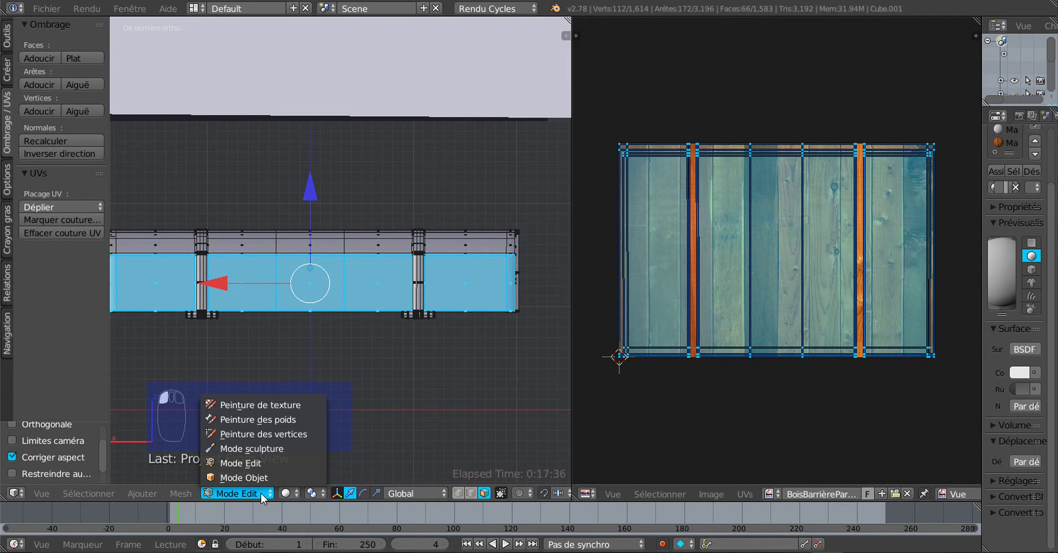
pyautogui.click(184, 491)
pyautogui.moveTo(202, 385)
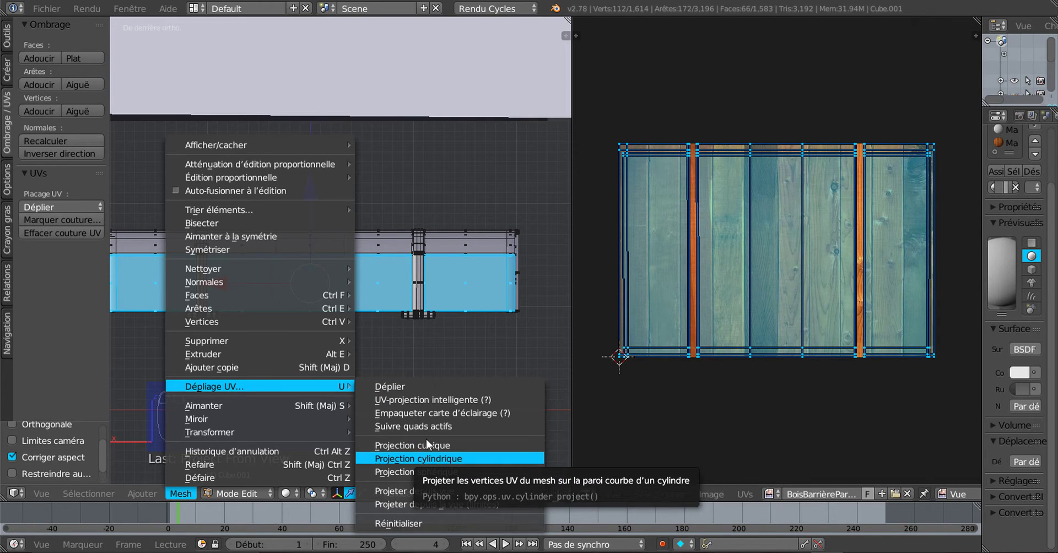
pyautogui.click(290, 496)
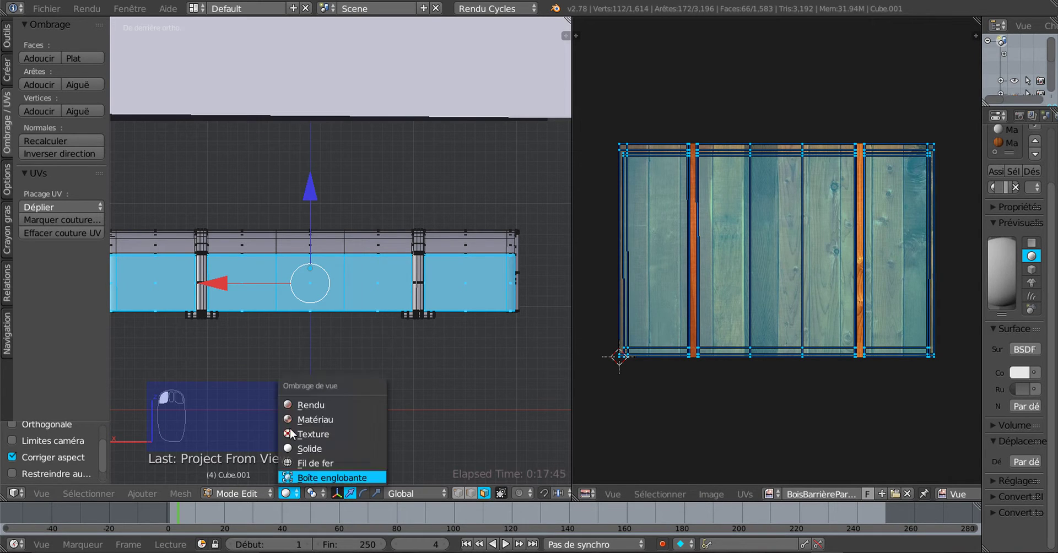
pyautogui.click(294, 438)
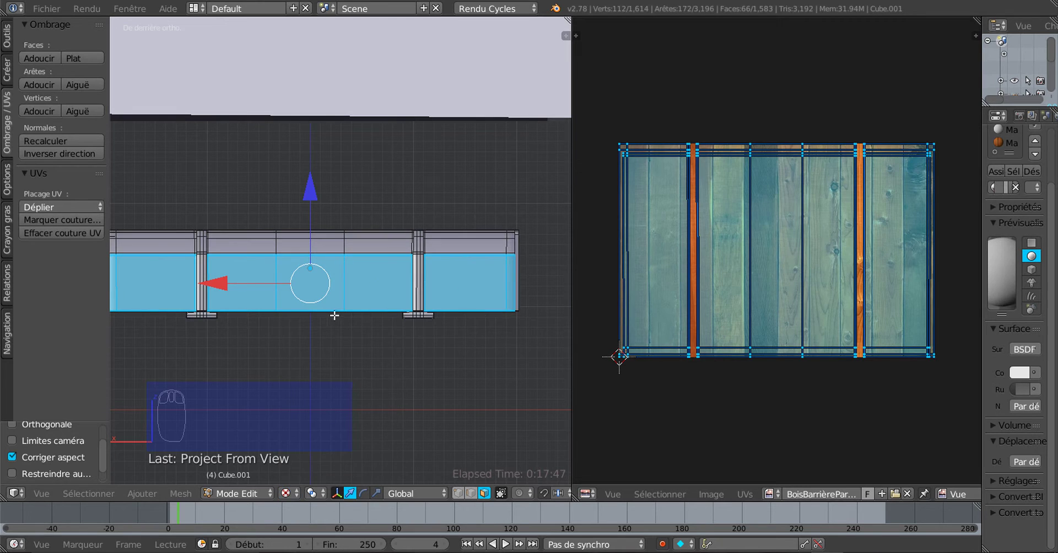
# - Widen the properties area and assign the plank material Matériau.004 to the selected back faces
pyautogui.moveTo(981, 226); pyautogui.dragTo(880, 224)
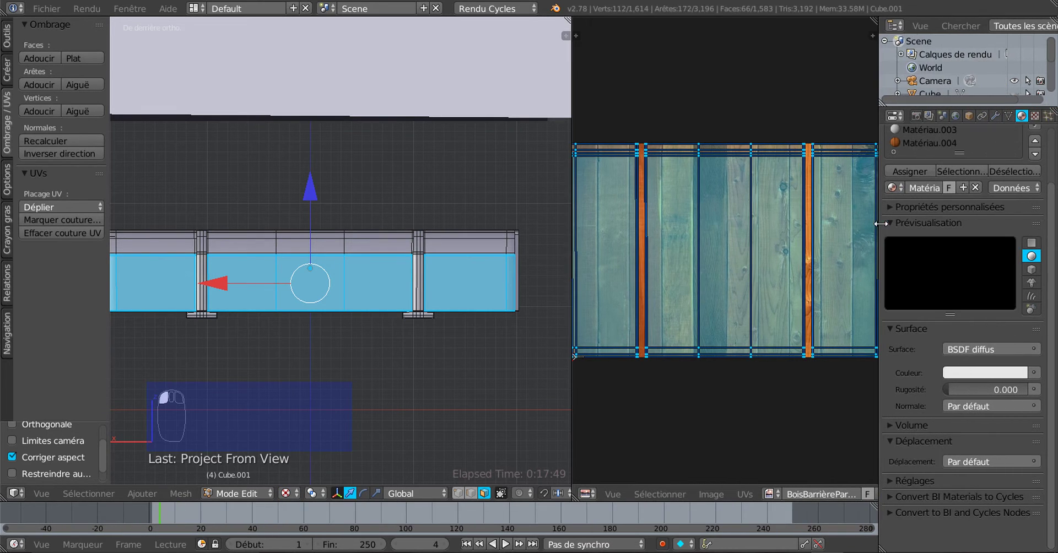
pyautogui.click(910, 173)
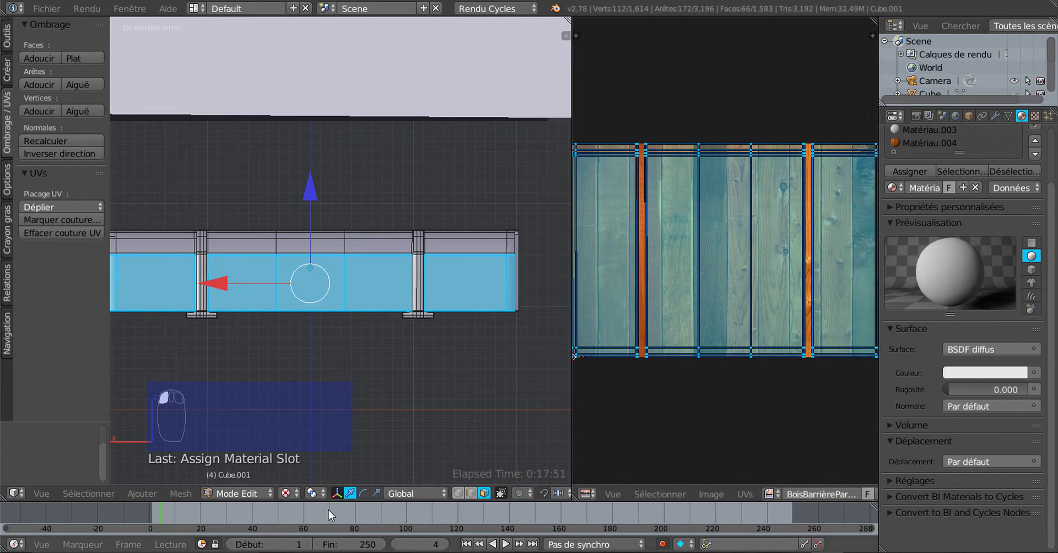
pyautogui.click(912, 171)
pyautogui.click(923, 143)
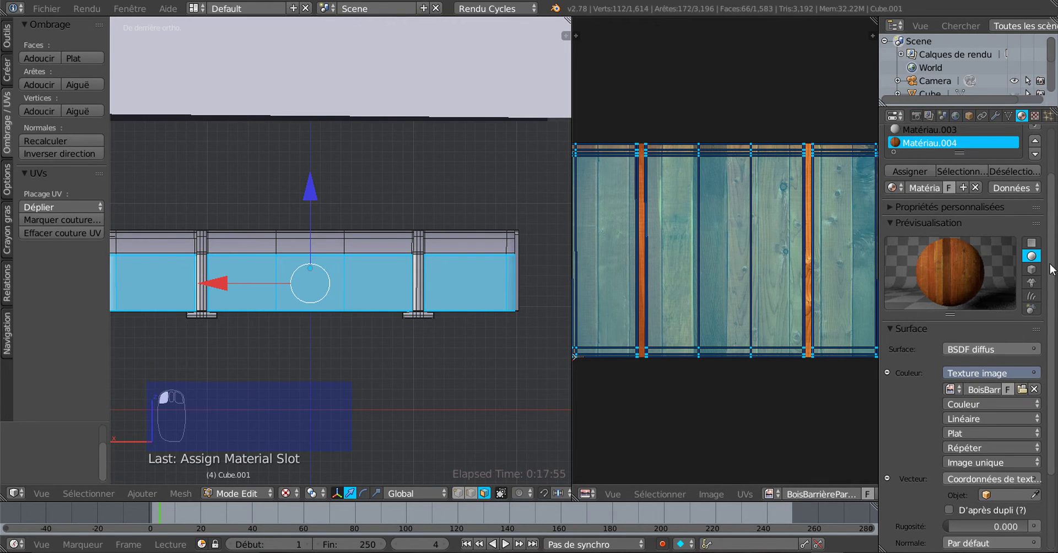
pyautogui.click(914, 172)
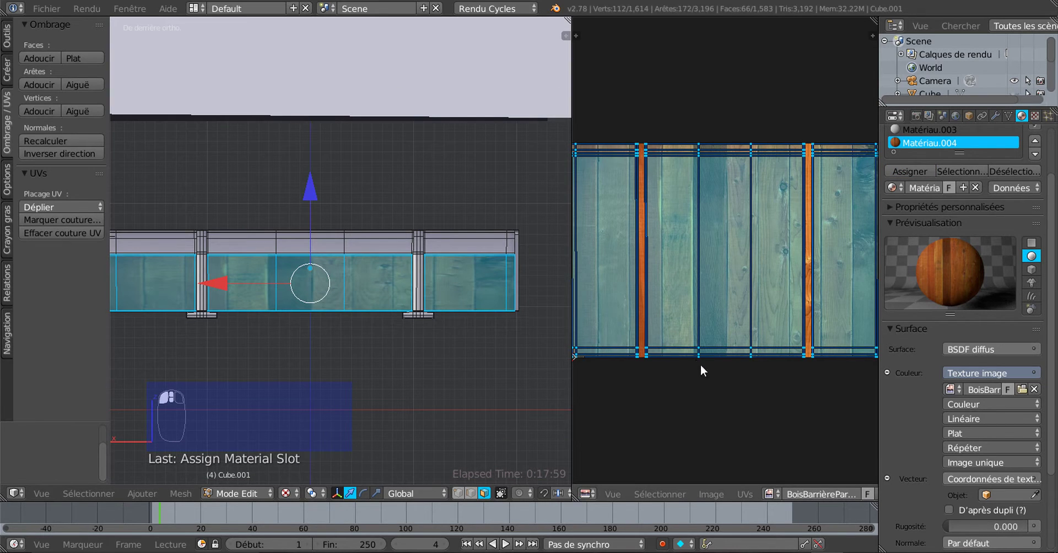
# - Rotate the back faces' UV layout by 90° over the plank image
pyautogui.scroll(-3, 703, 371)
pyautogui.press('r')
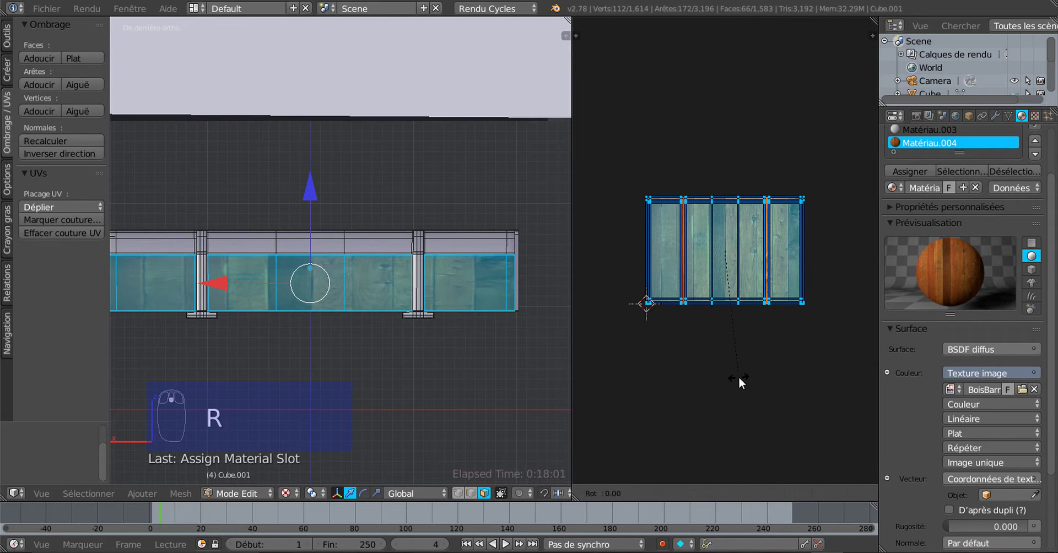
pyautogui.press('9')
pyautogui.press('0')
pyautogui.press('Return')
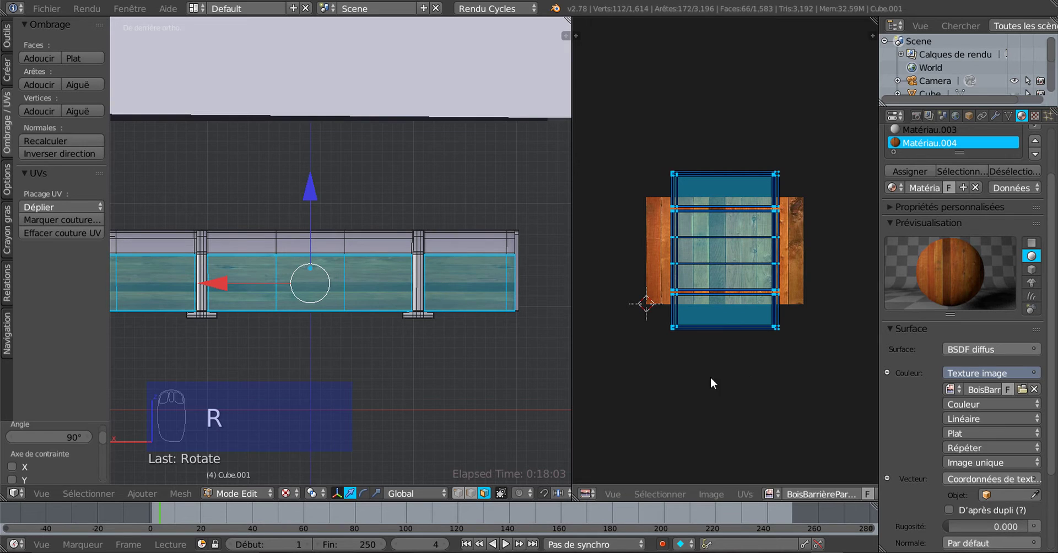
# - Compare the plank texture on the chest's front and back, examining the upper edge near the back corner closely
pyautogui.scroll(2, 457, 358)
pyautogui.moveTo(458, 357); pyautogui.dragTo(283, 383, button='middle')
pyautogui.scroll(3, 287, 377)
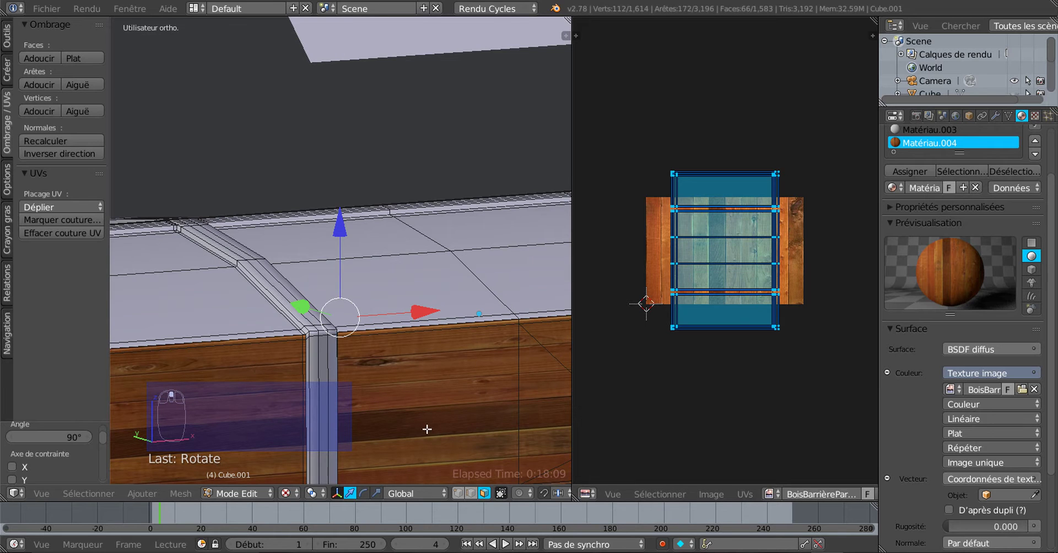
pyautogui.moveTo(435, 447); pyautogui.dragTo(460, 452, button='middle')
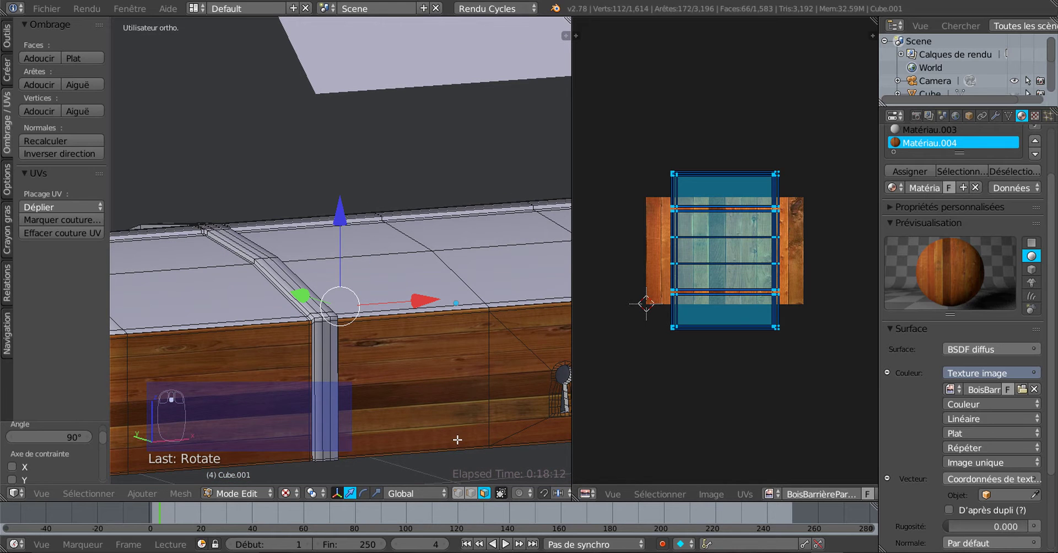
pyautogui.scroll(-3, 366, 444)
pyautogui.moveTo(366, 445); pyautogui.dragTo(439, 411, button='middle')
pyautogui.scroll(6, 439, 411)
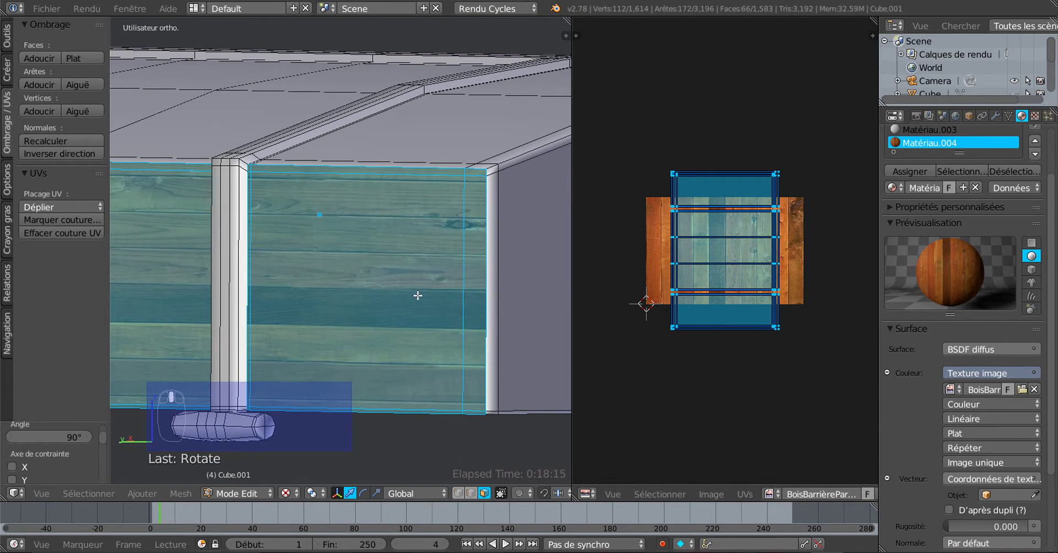
pyautogui.keyDown('shift'); pyautogui.moveTo(493, 274); pyautogui.dragTo(465, 318, button='middle'); pyautogui.keyUp('shift')
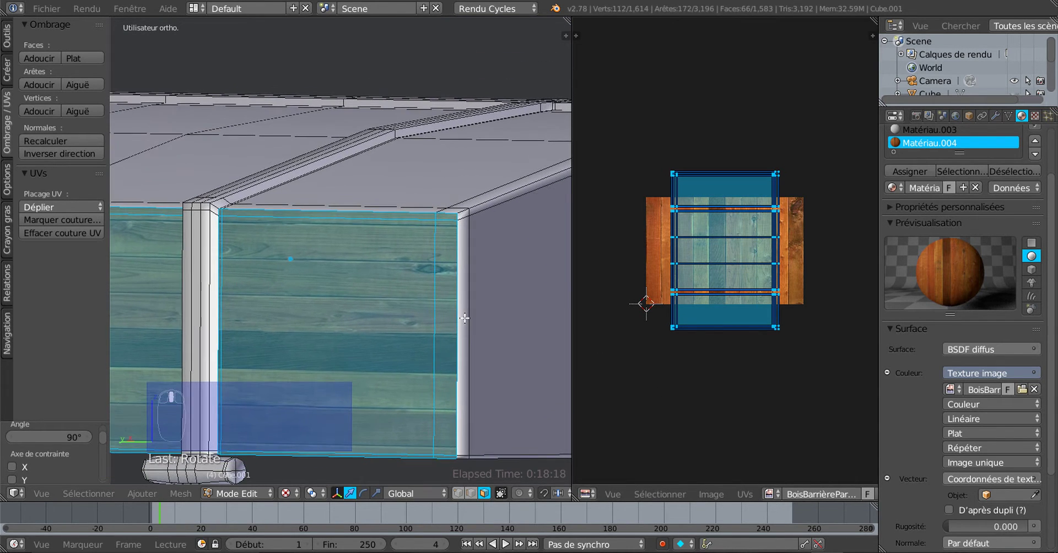
pyautogui.scroll(2, 434, 311)
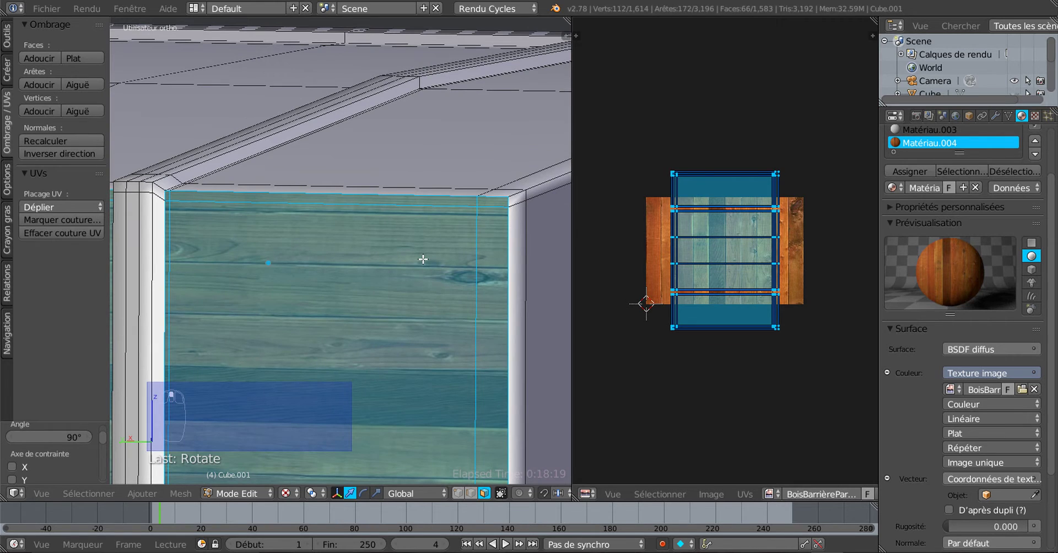
pyautogui.moveTo(418, 307); pyautogui.dragTo(419, 395, button='middle')
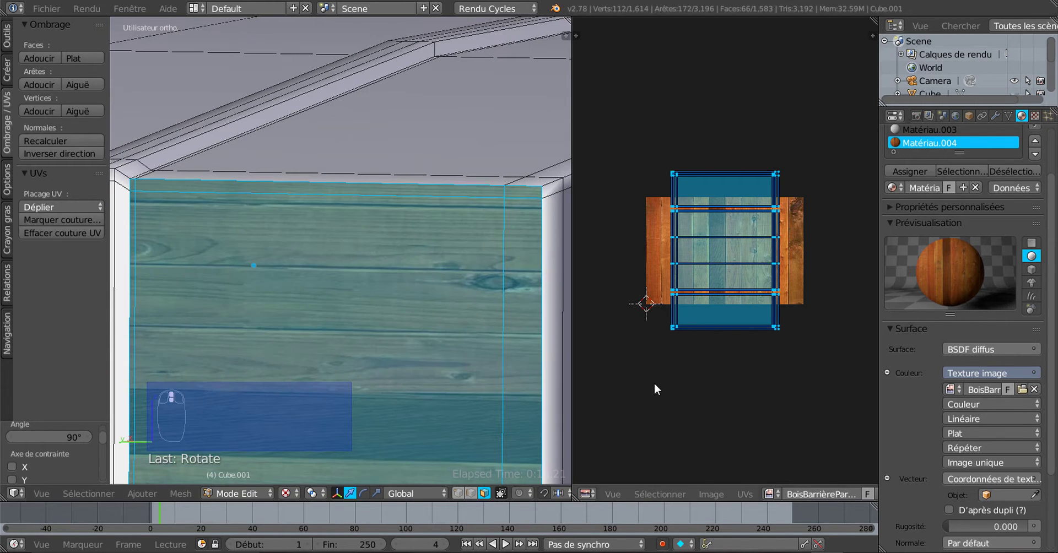
pyautogui.moveTo(522, 253); pyautogui.dragTo(418, 313, button='middle')
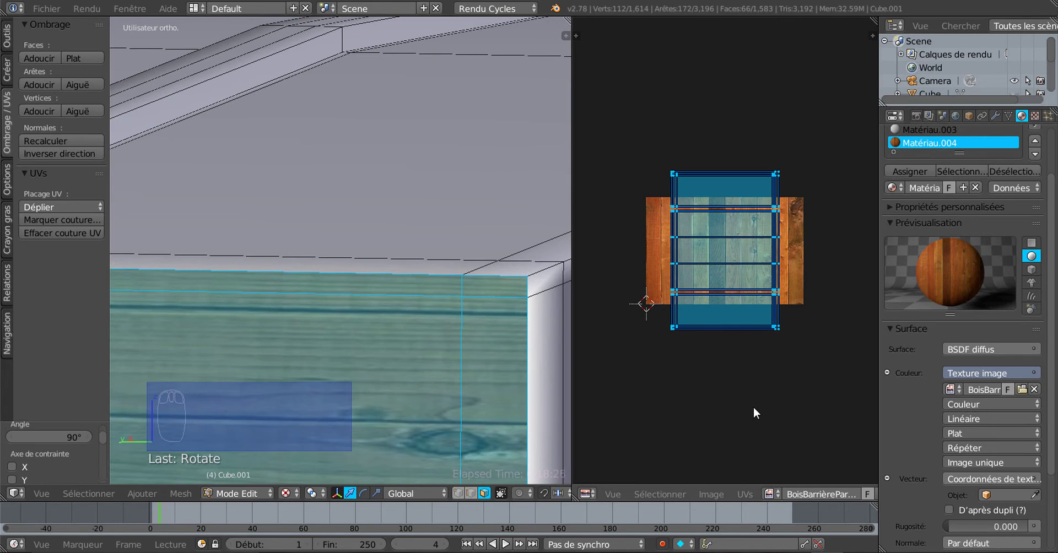
# - Scale the back faces' UV layout uniformly to about 0.894 over the plank image
pyautogui.press('s')
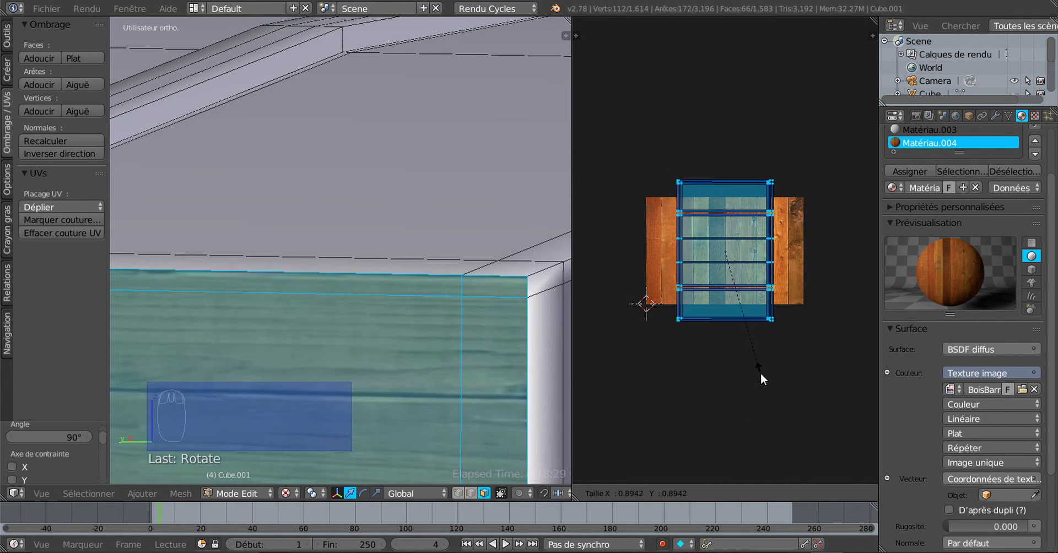
pyautogui.click(760, 372)
pyautogui.scroll(2, 618, 327)
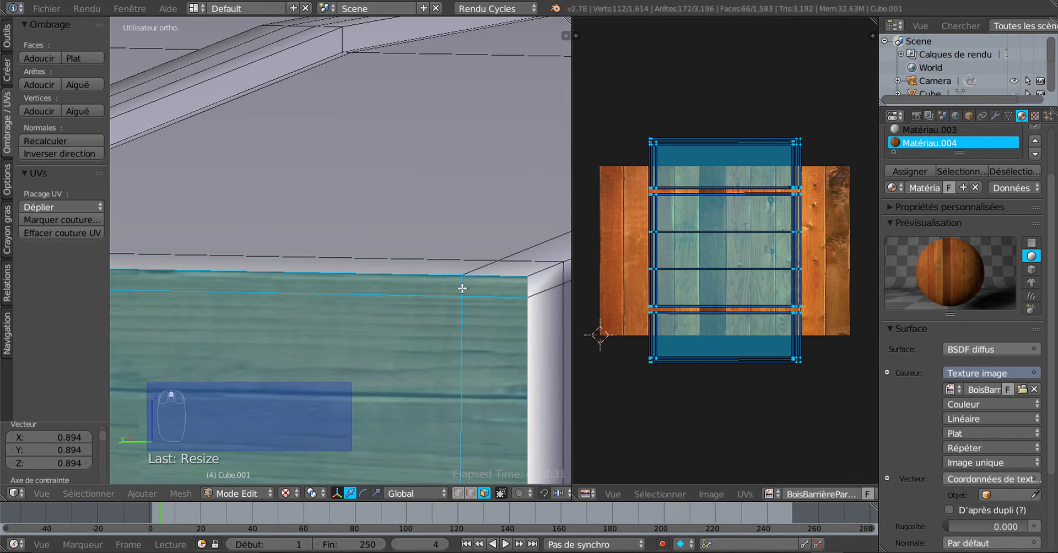
# - Examine the rescaled plank texture along the back of the chest, around the band, corner and lower edge
pyautogui.scroll(-5, 462, 288)
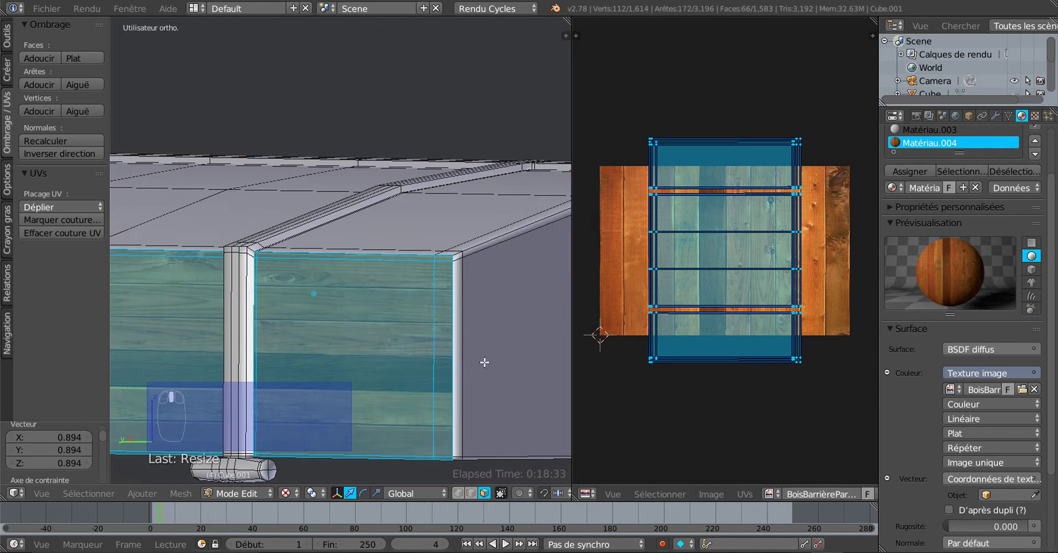
pyautogui.scroll(2, 442, 355)
pyautogui.scroll(-1, 451, 313)
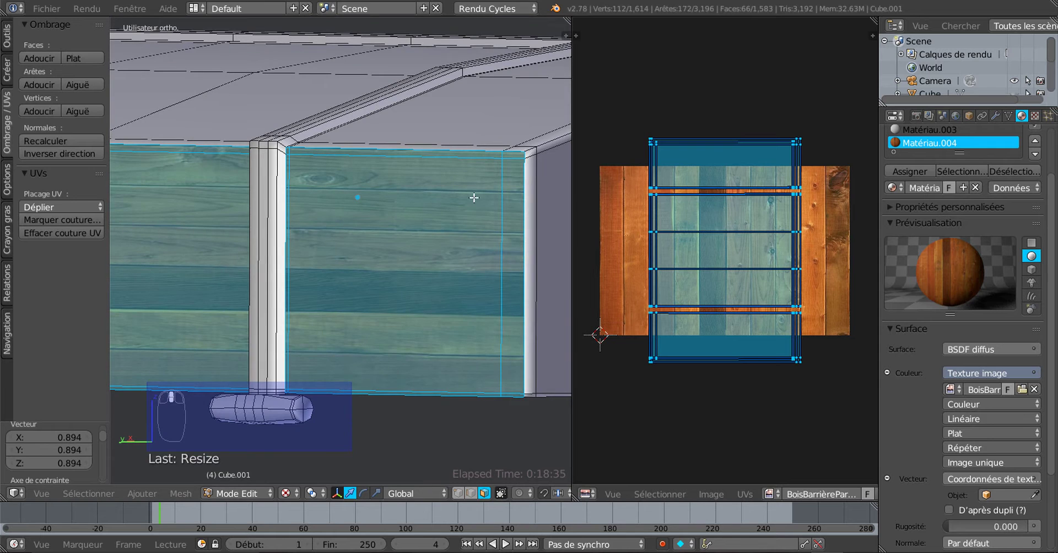
pyautogui.keyDown('shift'); pyautogui.moveTo(421, 235); pyautogui.dragTo(213, 303, button='middle'); pyautogui.keyUp('shift')
pyautogui.scroll(2, 339, 239)
pyautogui.scroll(-3, 447, 239)
pyautogui.scroll(-3, 305, 347)
pyautogui.scroll(4, 378, 325)
pyautogui.scroll(-3, 373, 329)
pyautogui.scroll(3, 398, 328)
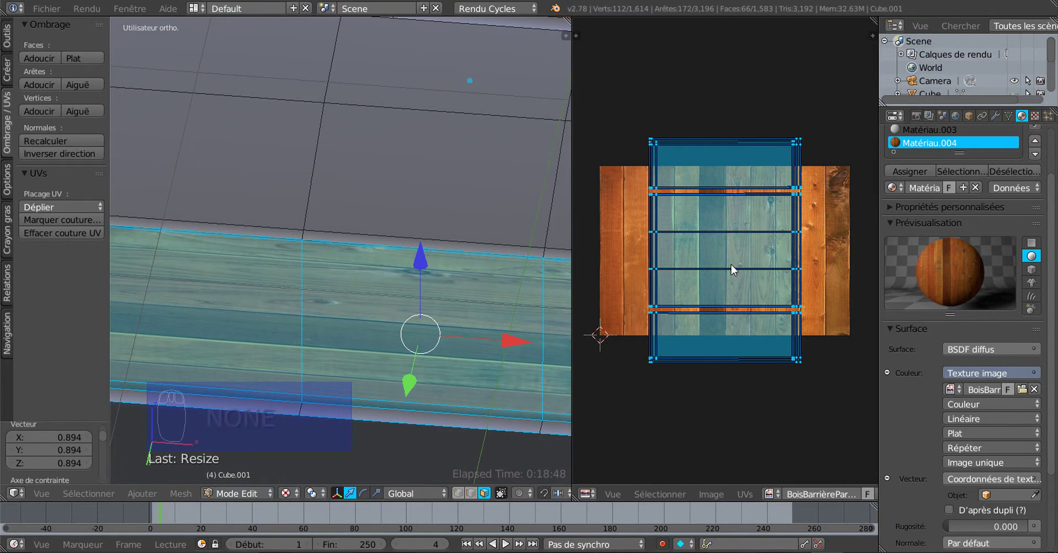
# - Assign Matériau.004 to the back faces again and widen the 3D view to show the chest's whole back
pyautogui.click(911, 171)
pyautogui.moveTo(573, 177); pyautogui.dragTo(659, 178)
pyautogui.scroll(-3, 551, 264)
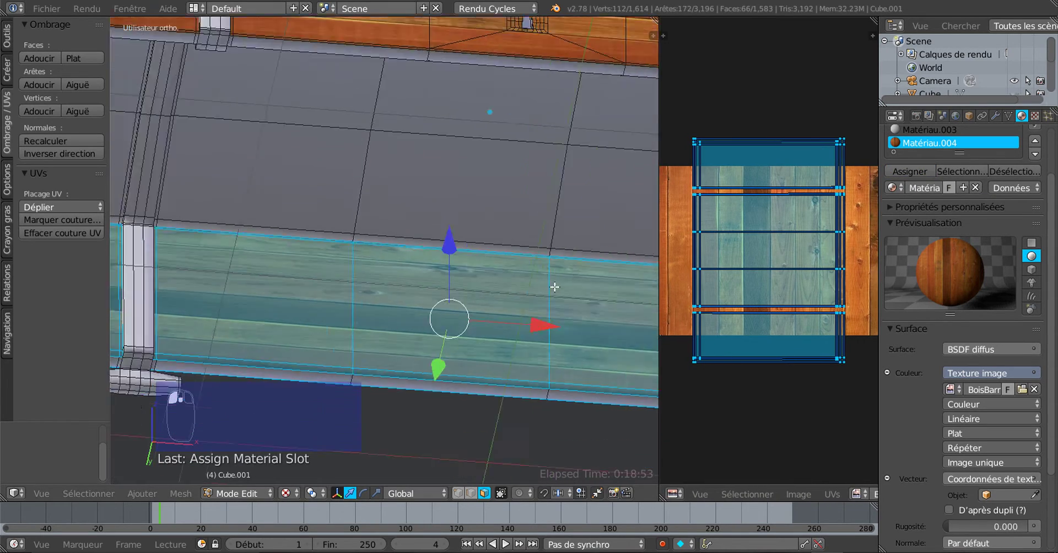
pyautogui.moveTo(540, 289); pyautogui.dragTo(348, 316, button='middle')
pyautogui.scroll(4, 303, 336)
pyautogui.scroll(-4, 307, 328)
pyautogui.scroll(2, 348, 316)
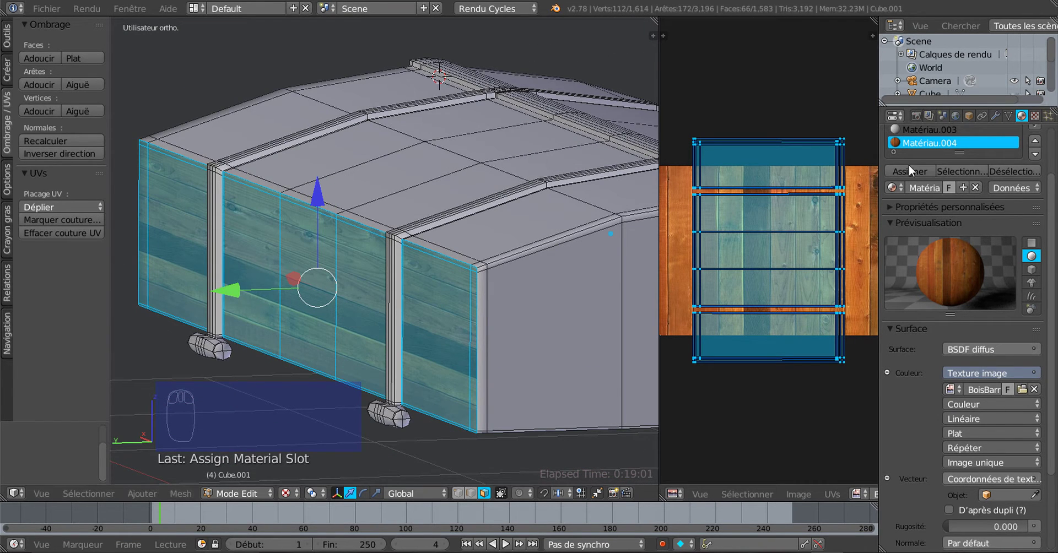
# - Set the chest's subdivision modifier to view level 3 and return the chest to Object Mode
pyautogui.click(994, 116)
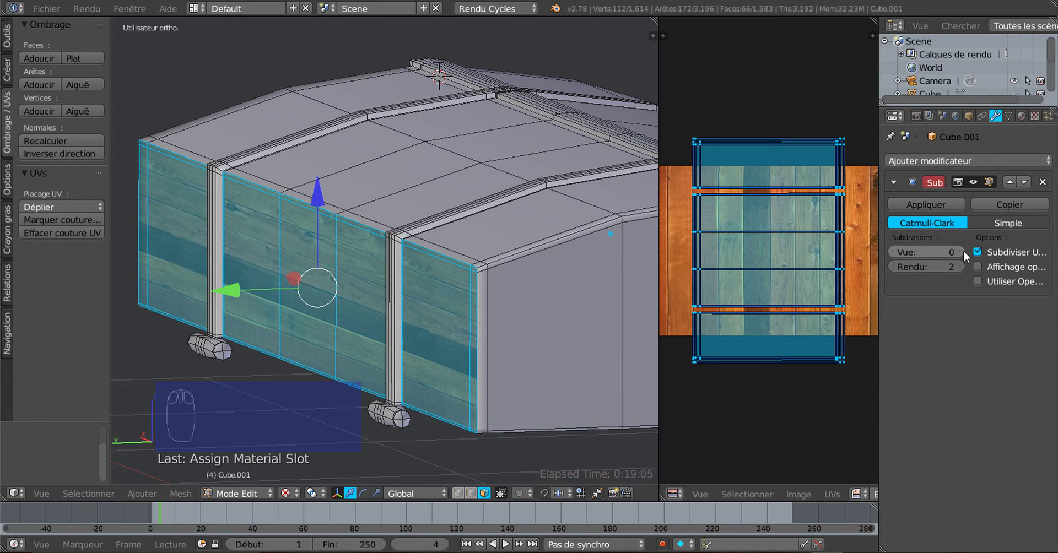
pyautogui.moveTo(961, 251); pyautogui.dragTo(990, 251)
pyautogui.moveTo(380, 425); pyautogui.dragTo(394, 429, button='middle')
pyautogui.moveTo(340, 375); pyautogui.dragTo(586, 365, button='middle')
pyautogui.press('Tab')
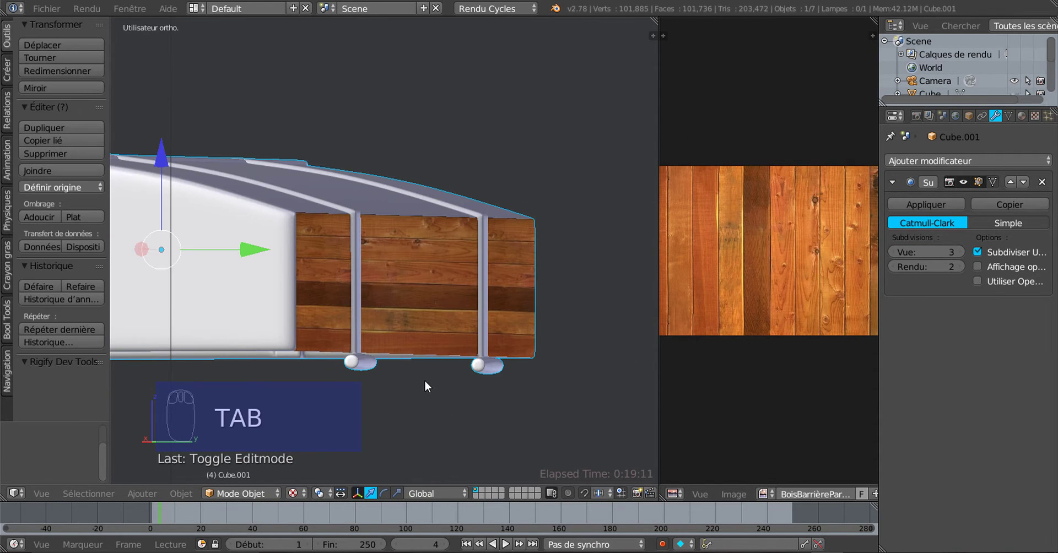
# - Examine the plank texture around the keyhole, along the bands and around the lock plate, checking for distortion
pyautogui.moveTo(422, 368); pyautogui.dragTo(577, 378, button='middle')
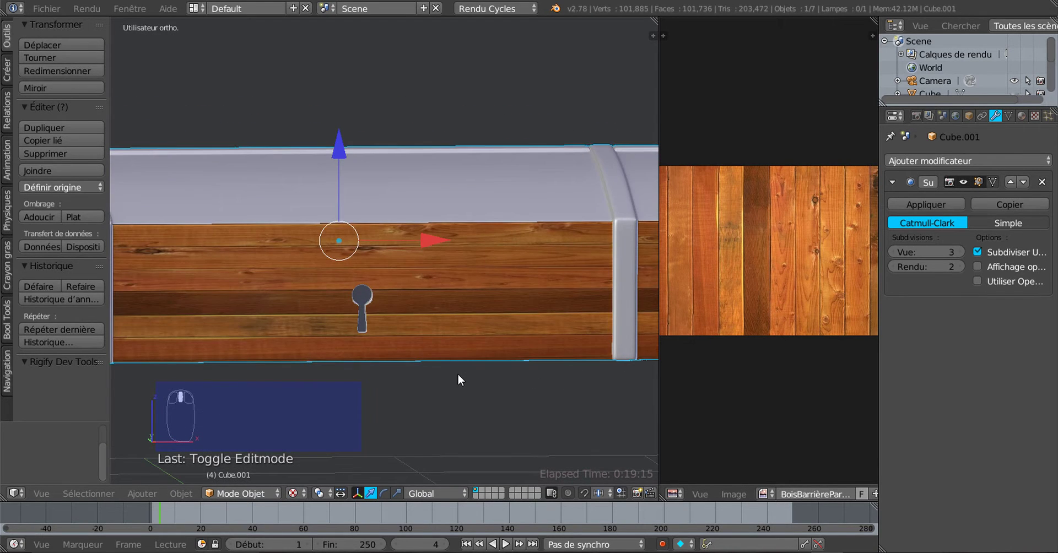
pyautogui.scroll(4, 457, 374)
pyautogui.scroll(-1, 433, 381)
pyautogui.moveTo(434, 382); pyautogui.dragTo(505, 335, button='middle')
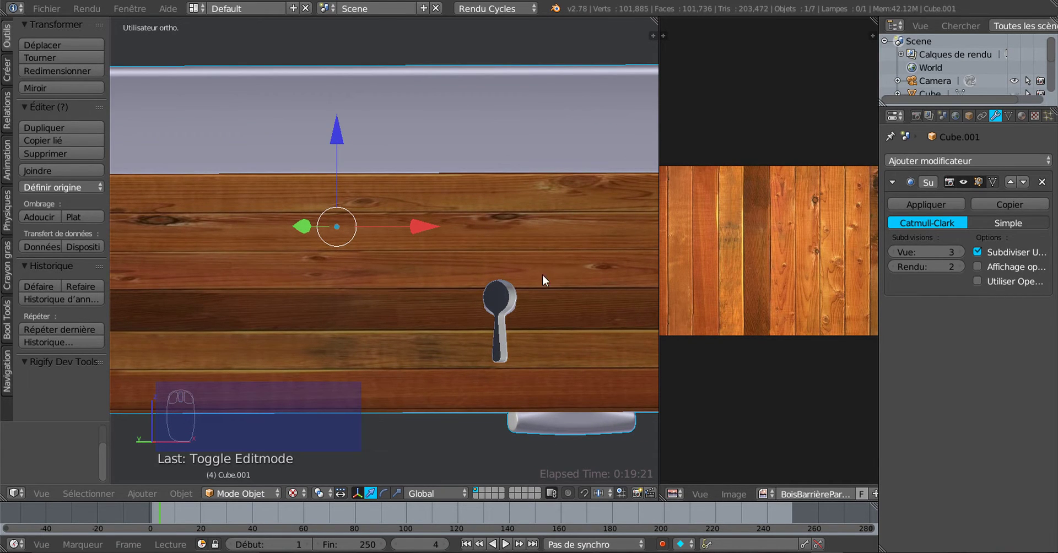
pyautogui.scroll(-3, 490, 241)
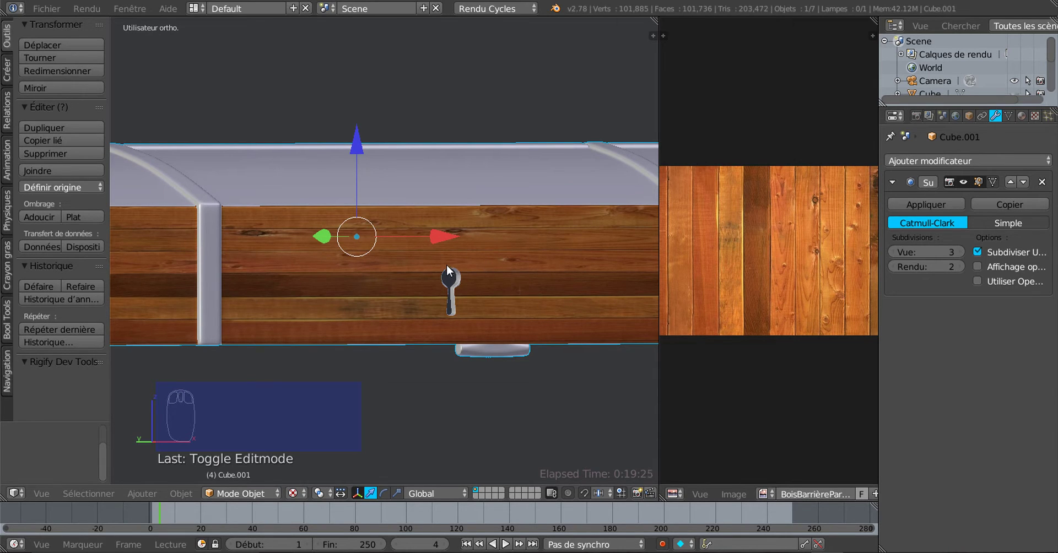
pyautogui.scroll(3, 435, 316)
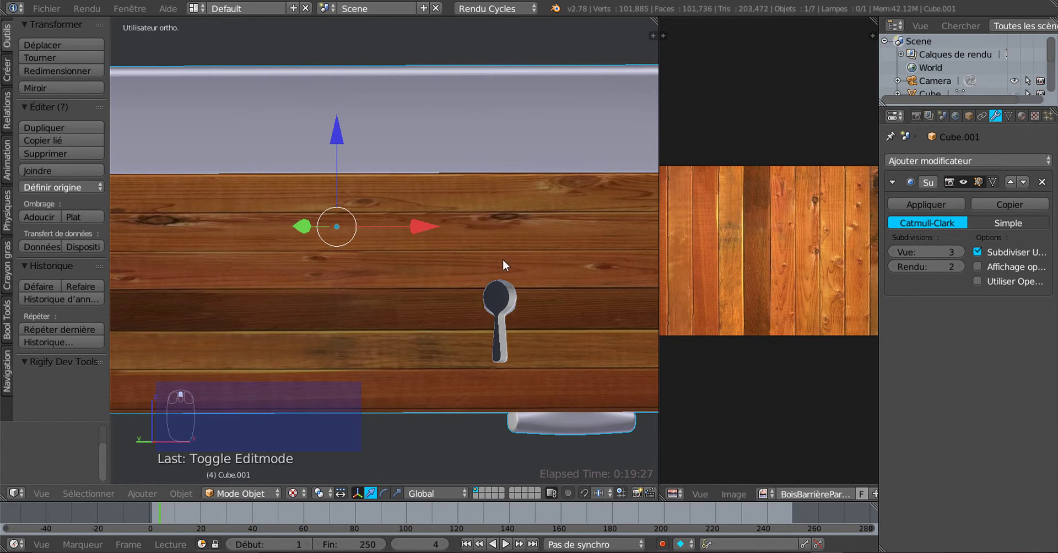
pyautogui.scroll(-3, 524, 293)
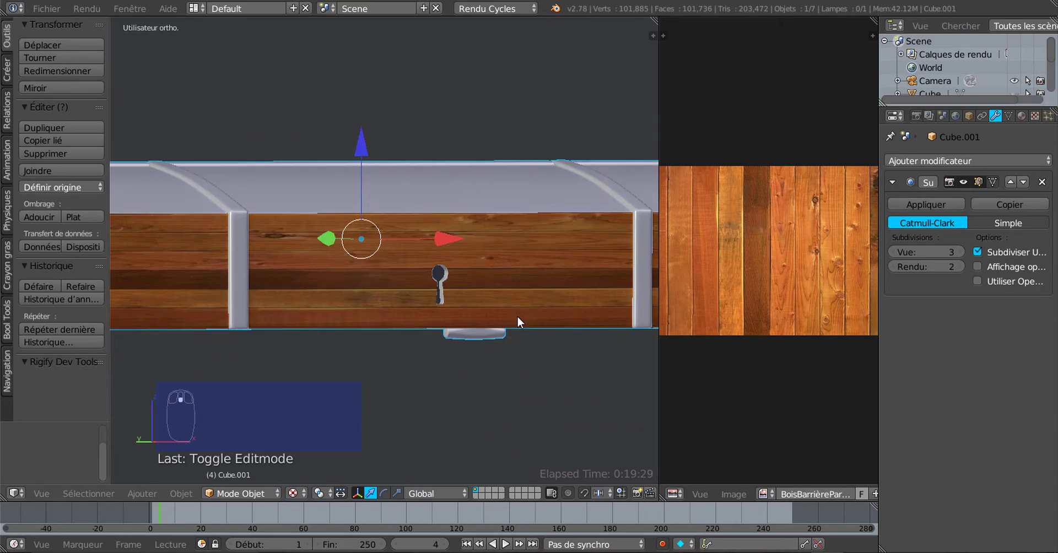
pyautogui.moveTo(518, 319); pyautogui.dragTo(211, 270, button='middle')
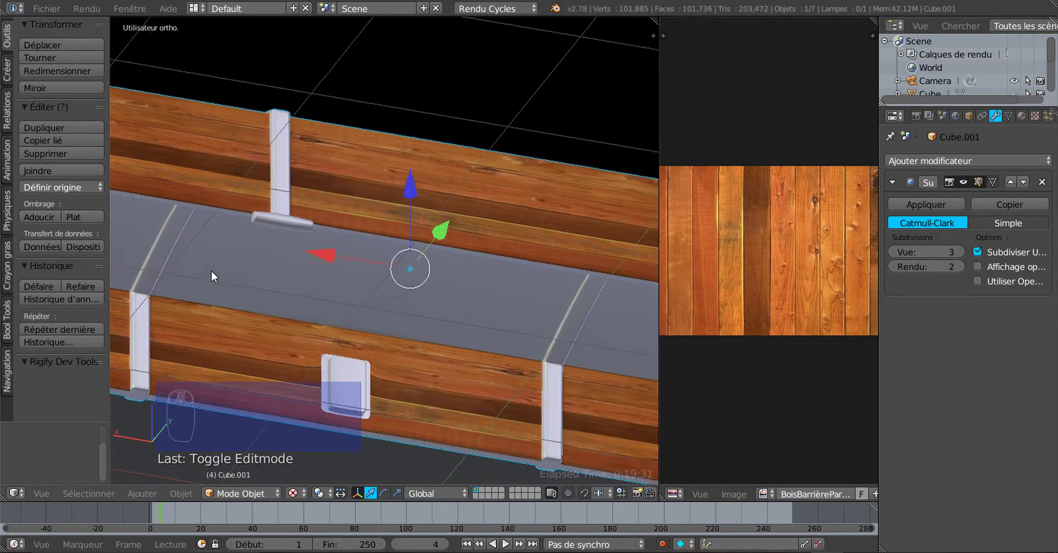
pyautogui.moveTo(403, 328); pyautogui.dragTo(541, 183, button='middle')
pyautogui.scroll(7, 420, 290)
pyautogui.scroll(-2, 542, 183)
pyautogui.scroll(-1, 541, 183)
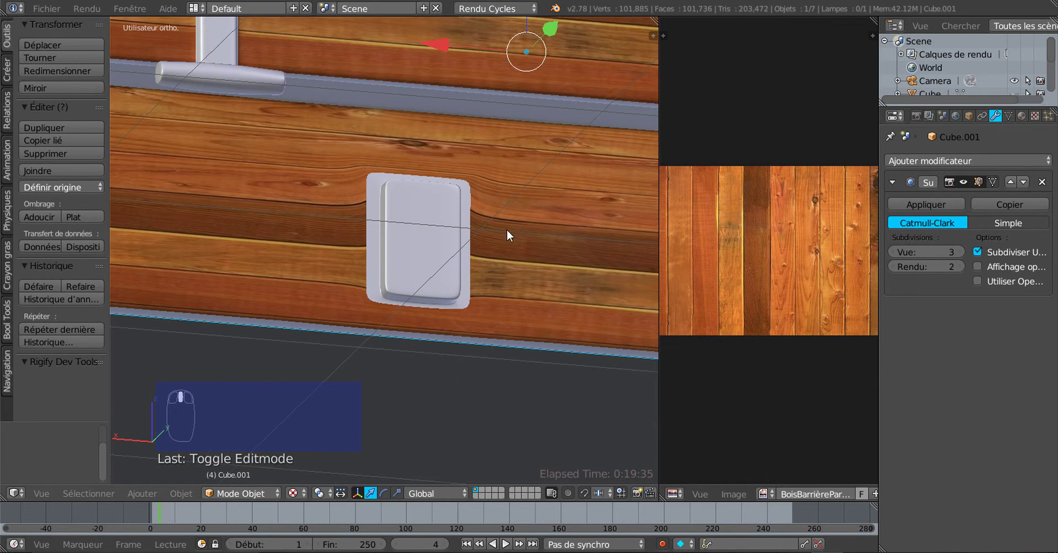
pyautogui.moveTo(470, 237); pyautogui.dragTo(508, 233, button='middle')
# - In Edit Mode, add five evenly spaced loop cuts to the plank faces surrounding the lock plate
pyautogui.press('Tab')
pyautogui.moveTo(587, 242); pyautogui.dragTo(456, 252, button='middle')
pyautogui.moveTo(471, 219)
pyautogui.mouseDown(button='middle')
pyautogui.moveTo(480, 199)
pyautogui.moveTo(474, 207)
pyautogui.mouseUp(button='middle')
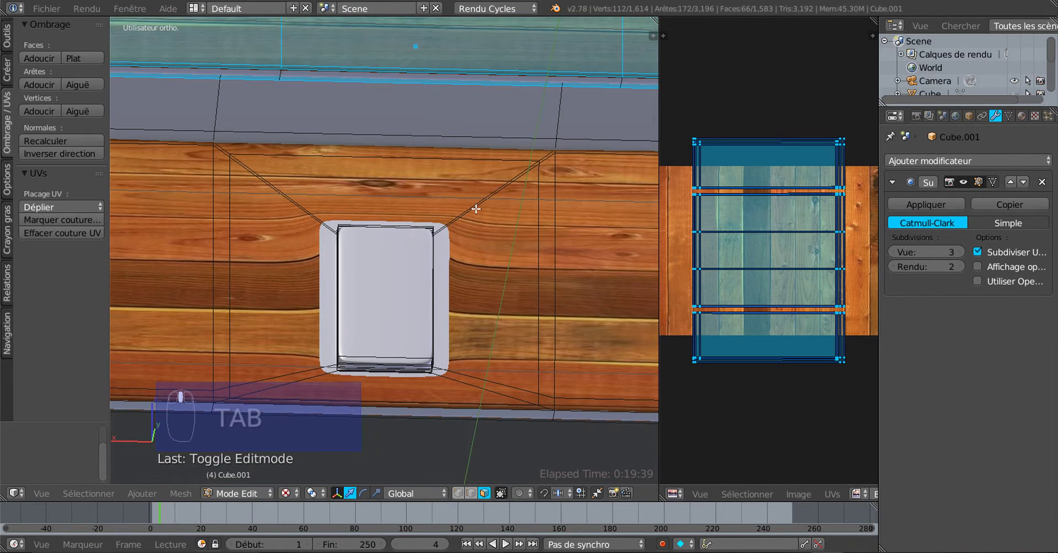
pyautogui.hotkey('ctrl', 'r')
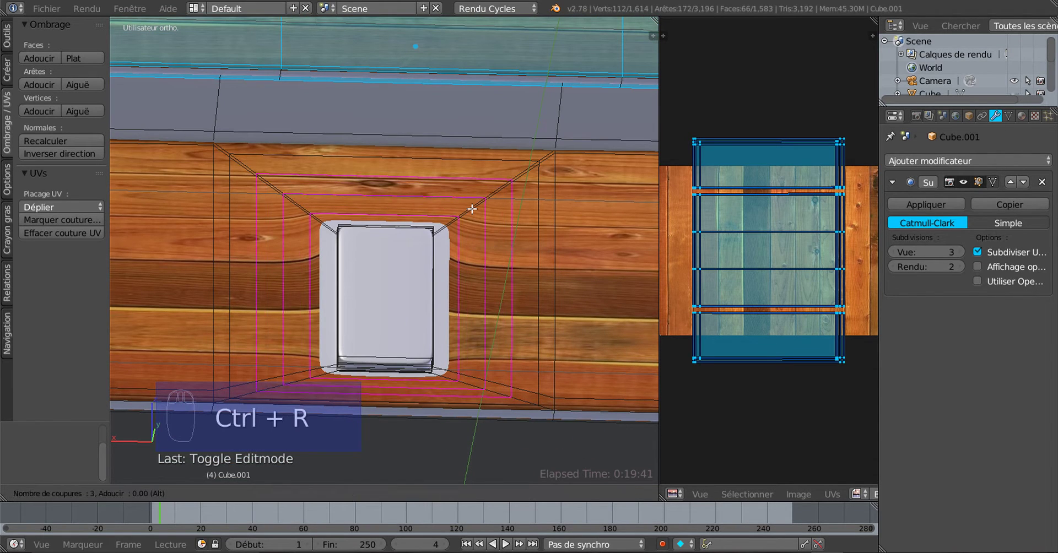
pyautogui.scroll(3, 472, 209)
pyautogui.scroll(1, 472, 209)
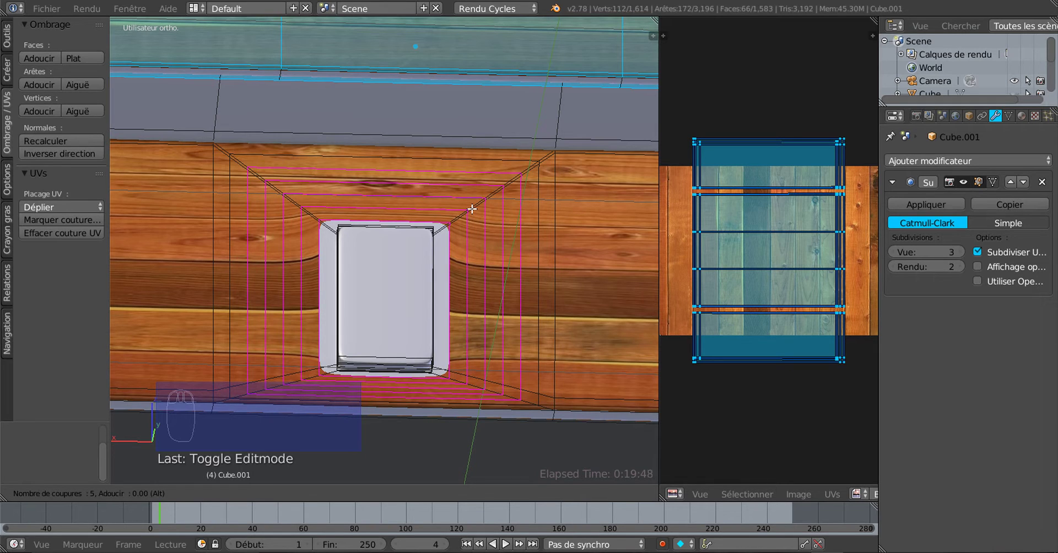
pyautogui.click(471, 208)
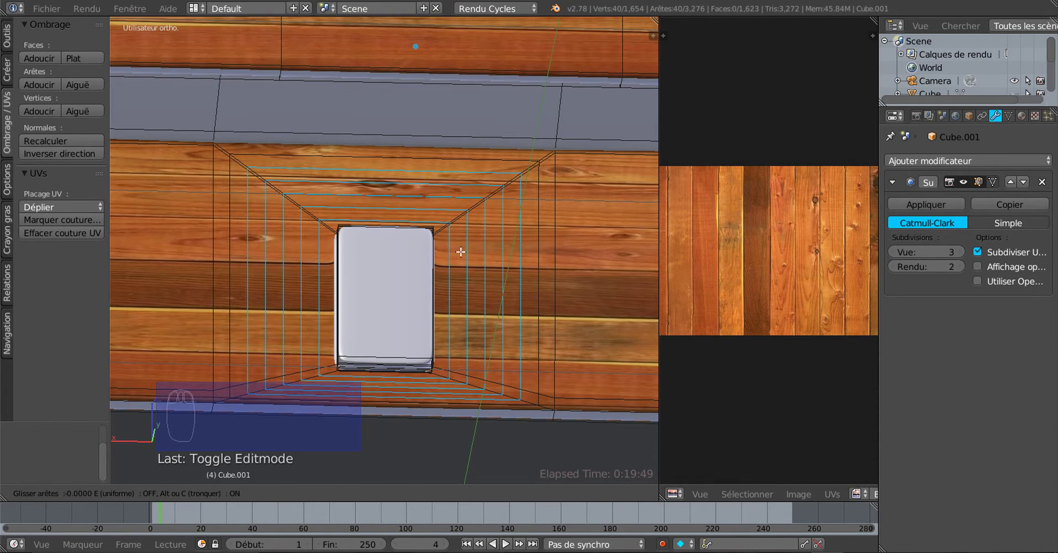
pyautogui.click(468, 270)
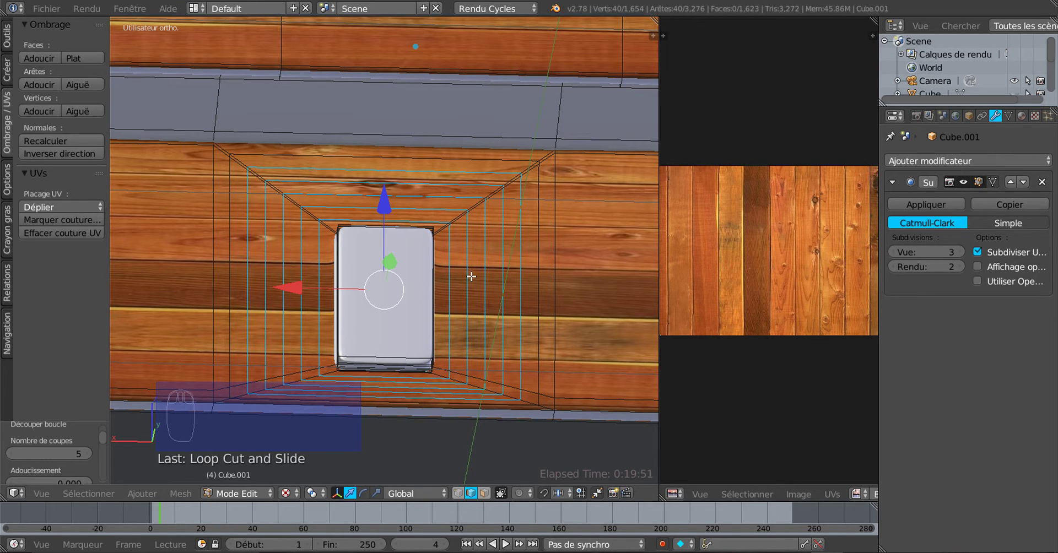
# - Switch to face selection and solid shading with a close view of the lock plate's side
pyautogui.moveTo(481, 304); pyautogui.dragTo(357, 219, button='middle')
pyautogui.scroll(3, 442, 301)
pyautogui.scroll(2, 404, 287)
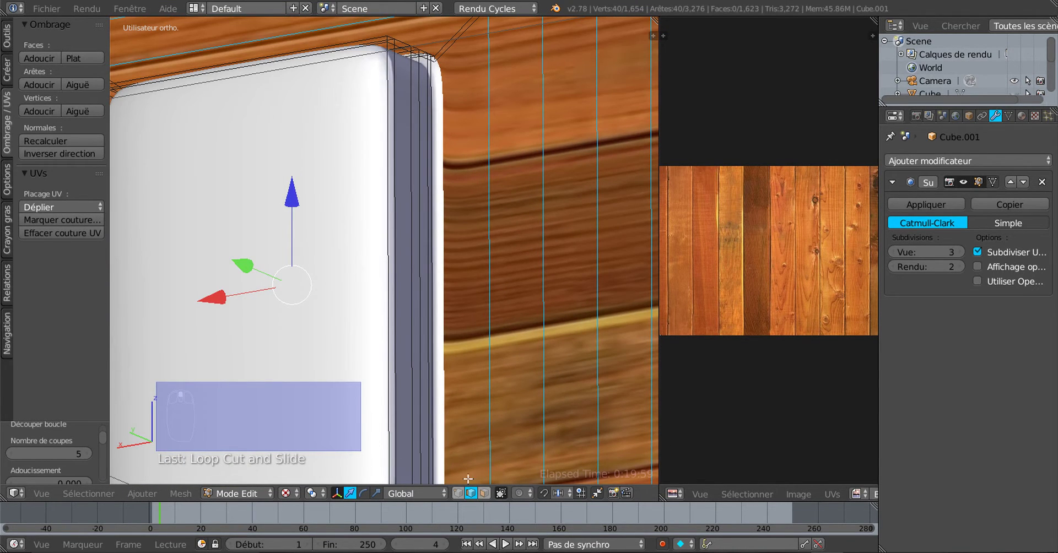
pyautogui.click(484, 493)
pyautogui.moveTo(447, 254); pyautogui.dragTo(447, 354, button='middle')
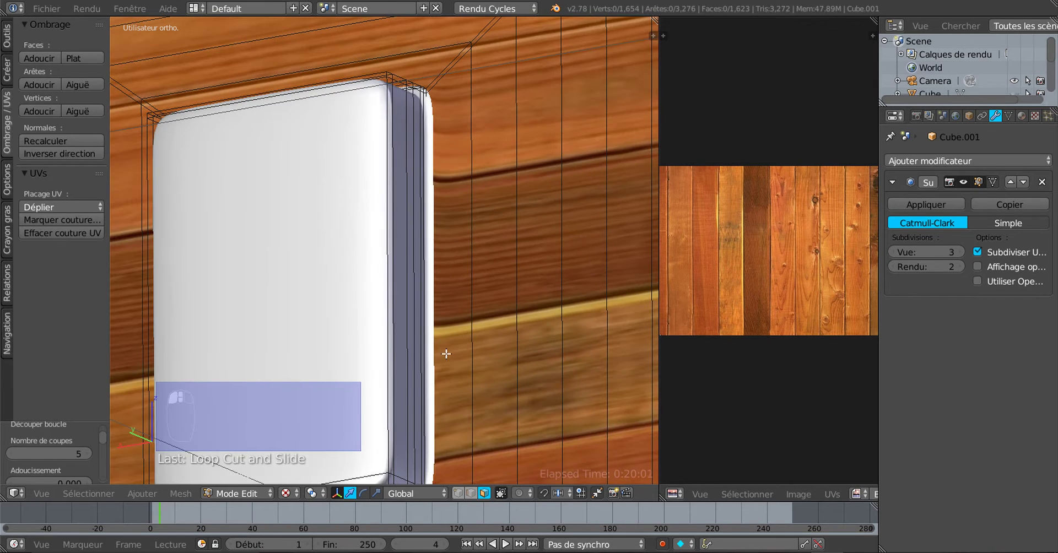
pyautogui.click(289, 494)
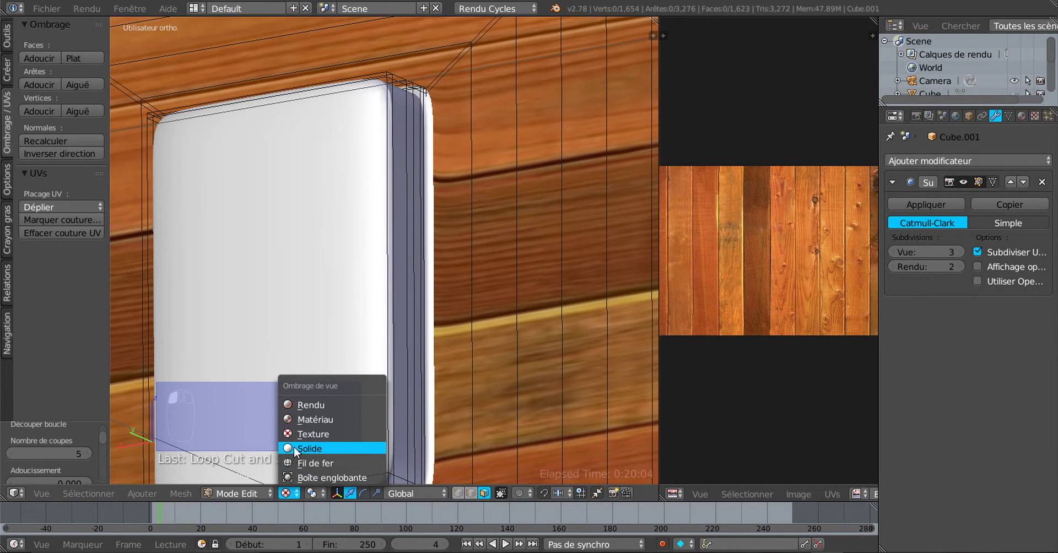
pyautogui.click(293, 448)
# - Select the thin face loop around the lock plate's base and add one face on the plate's side to the selection
pyautogui.scroll(2, 426, 366)
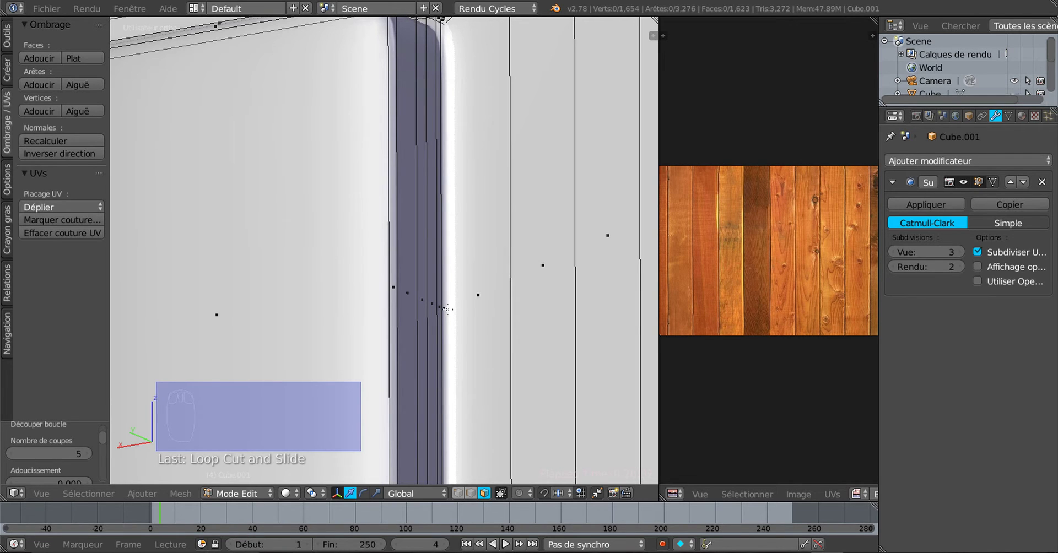
pyautogui.press('l')
pyautogui.scroll(-3, 446, 311)
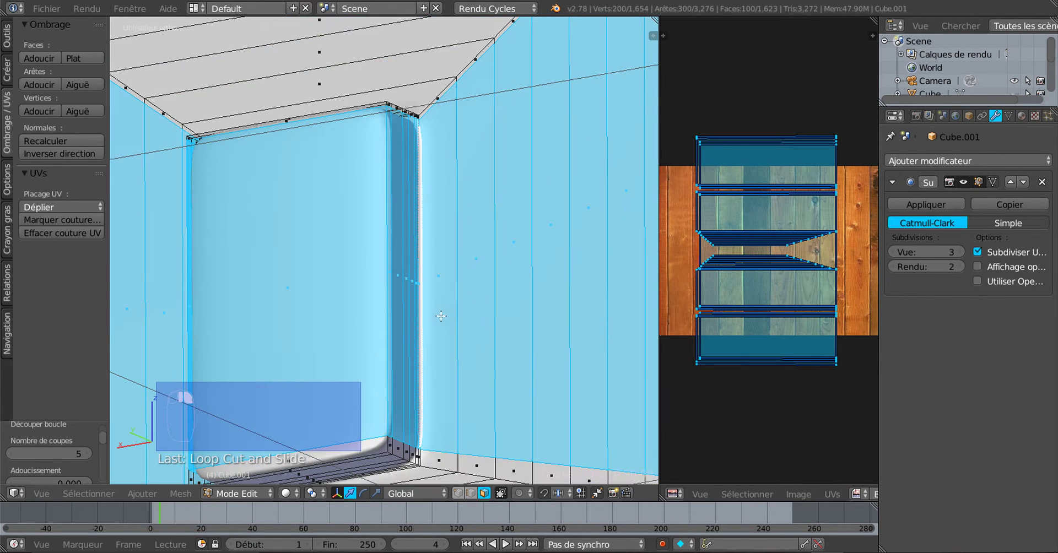
pyautogui.scroll(4, 508, 299)
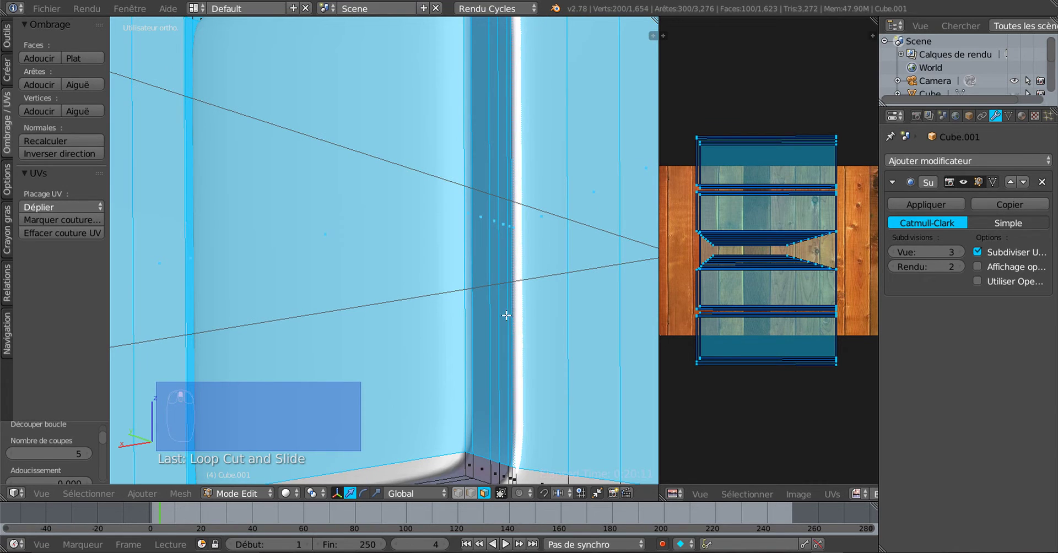
pyautogui.rightClick(520, 330)
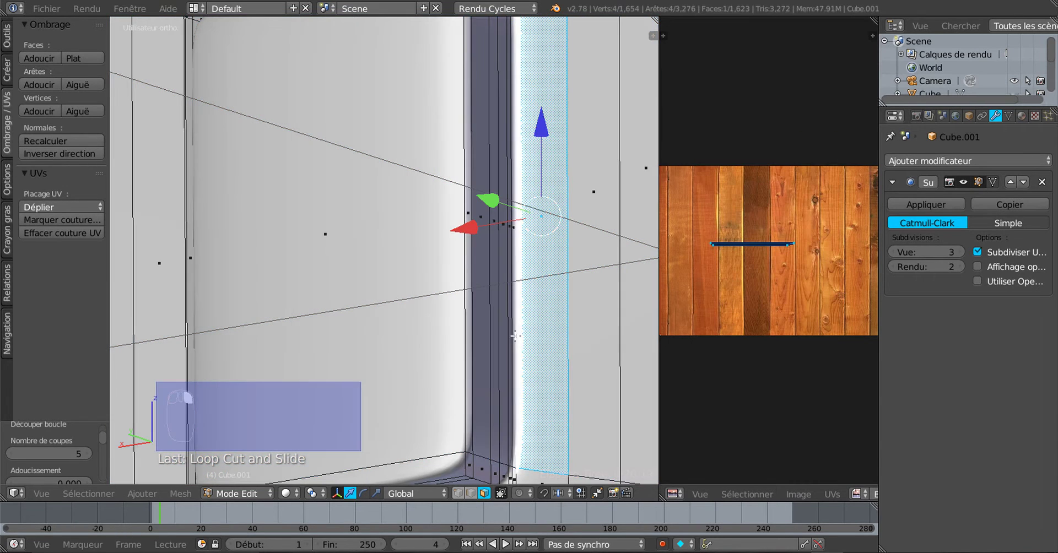
pyautogui.scroll(-4, 512, 357)
pyautogui.moveTo(512, 357); pyautogui.dragTo(528, 311, button='middle')
pyautogui.keyDown('alt'); pyautogui.rightClick(559, 274); pyautogui.keyUp('alt')
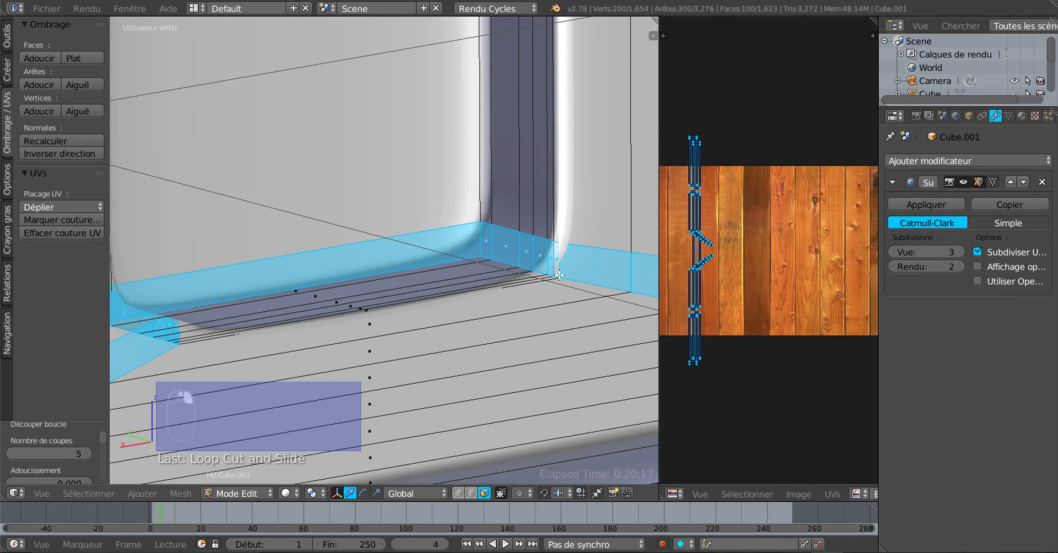
pyautogui.keyDown('alt'); pyautogui.rightClick(556, 274); pyautogui.keyUp('alt')
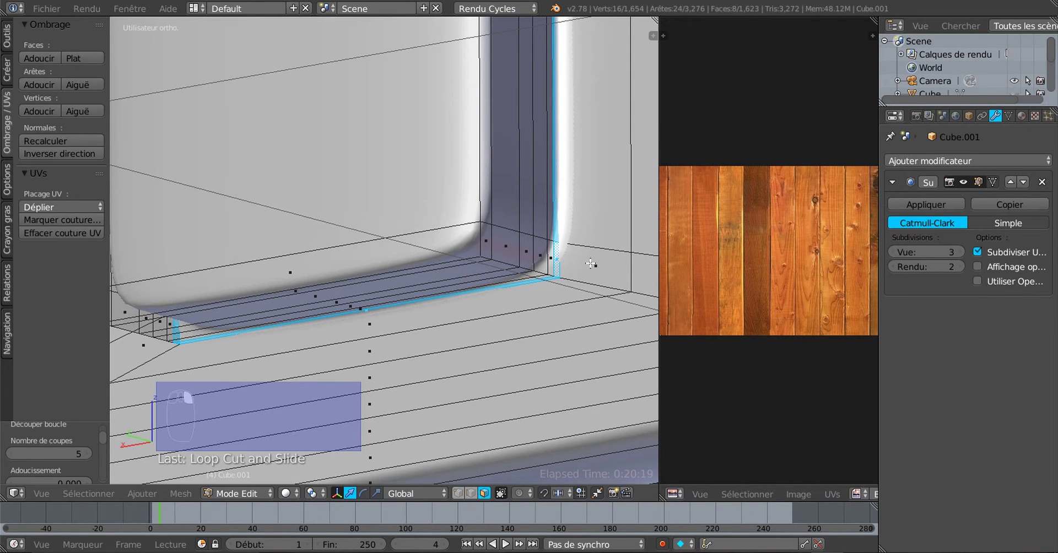
pyautogui.moveTo(590, 265); pyautogui.dragTo(342, 376, button='middle')
pyautogui.scroll(4, 448, 329)
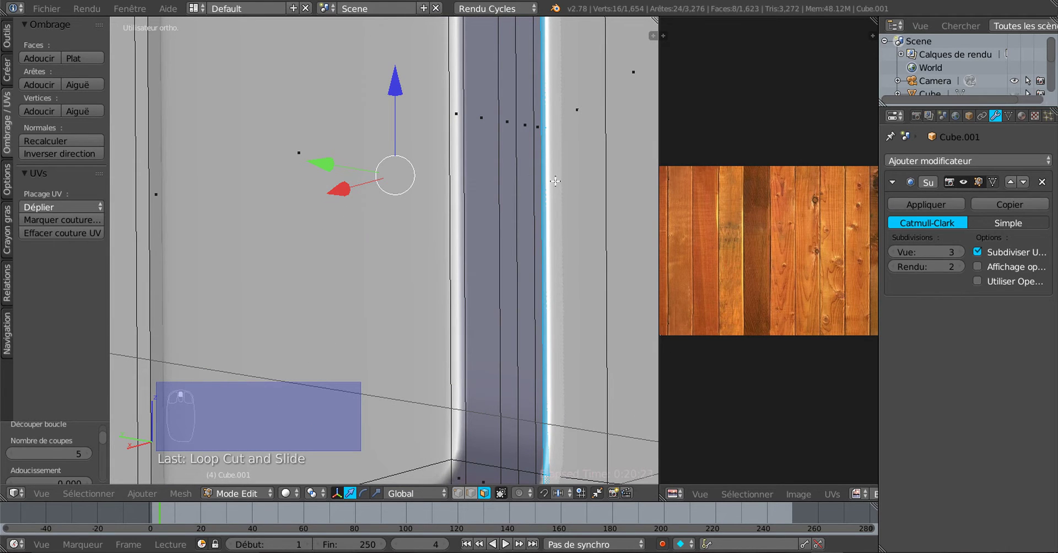
pyautogui.keyDown('shift'); pyautogui.rightClick(486, 237); pyautogui.keyUp('shift')
# - Assign the dark BSDF Toon material to the selected lock plate faces and leave Edit Mode
pyautogui.click(1022, 115)
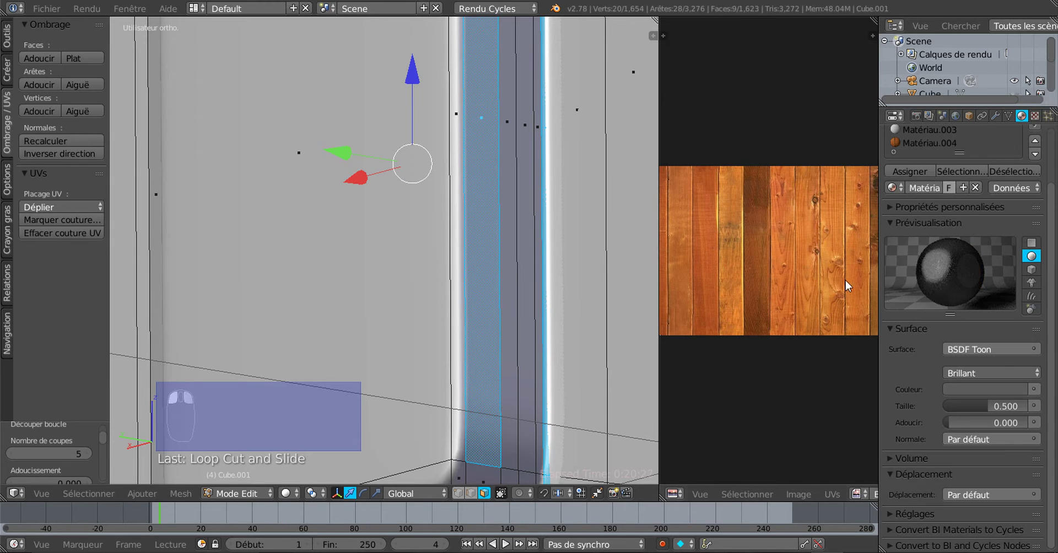
pyautogui.scroll(-3, 503, 382)
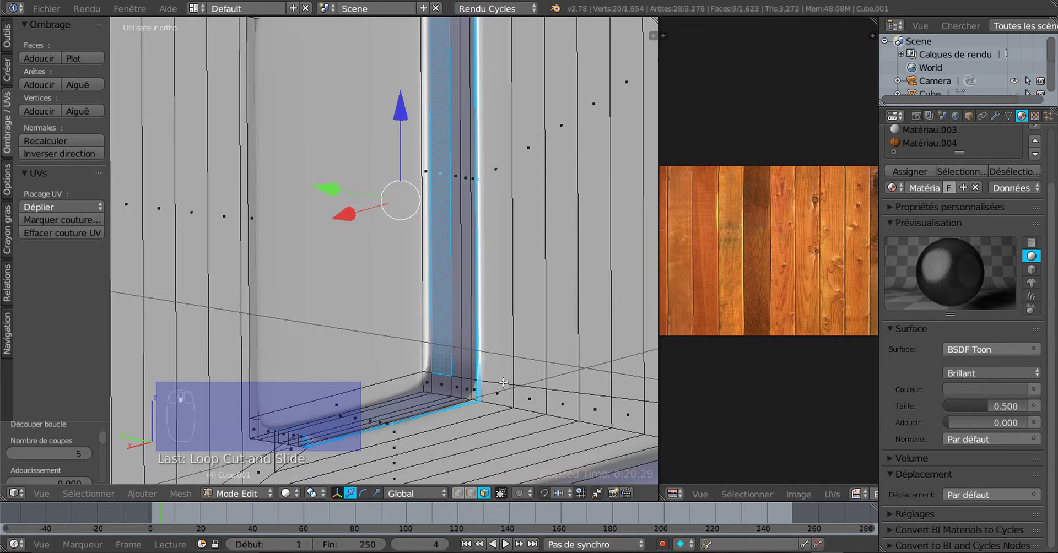
pyautogui.moveTo(503, 382); pyautogui.dragTo(496, 379, button='middle')
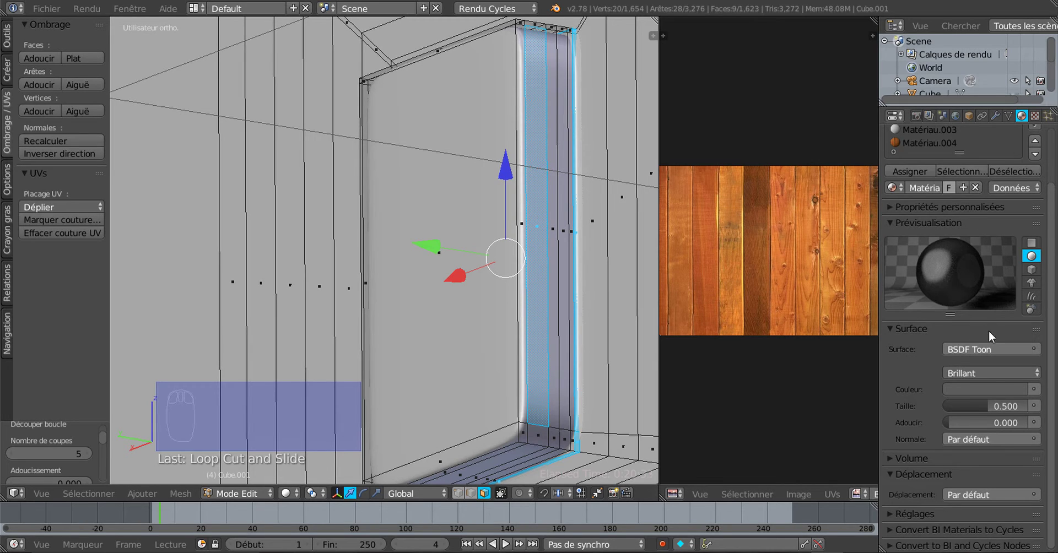
pyautogui.click(913, 170)
pyautogui.press('Tab')
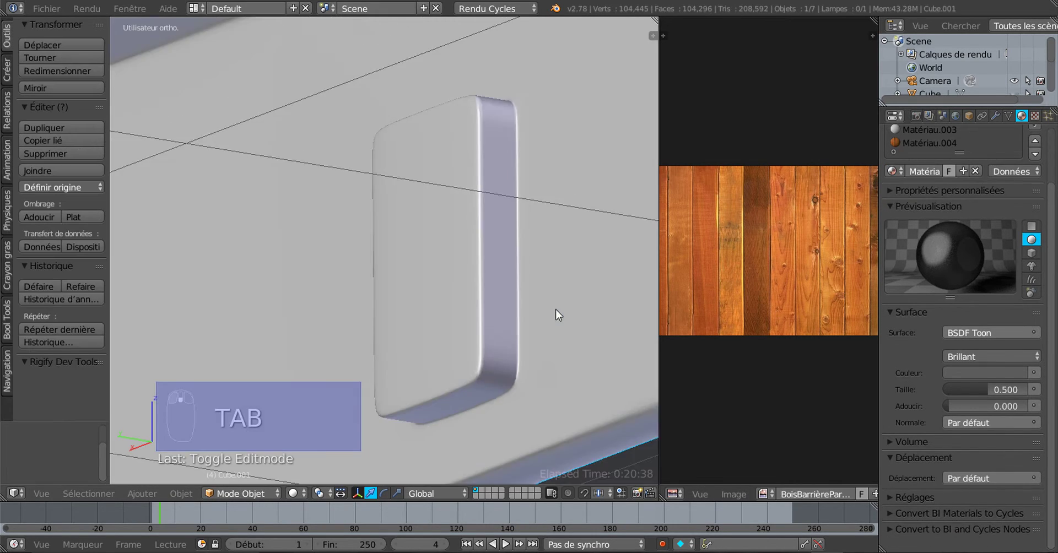
# - Display the chest with texture shading and inspect the lock plate's edges against the planks in Edit Mode
pyautogui.click(293, 493)
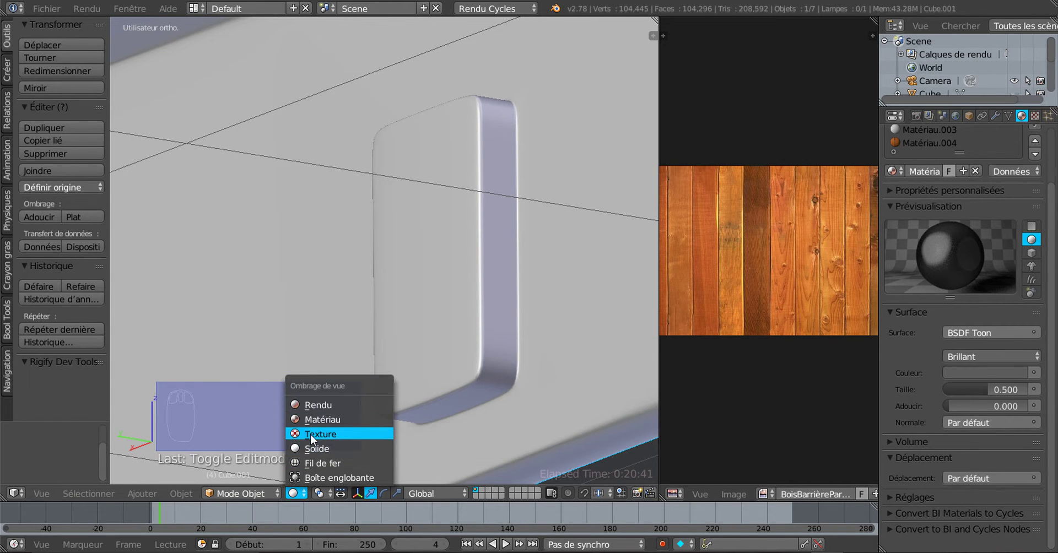
pyautogui.click(310, 435)
pyautogui.scroll(-2, 312, 431)
pyautogui.press('Tab')
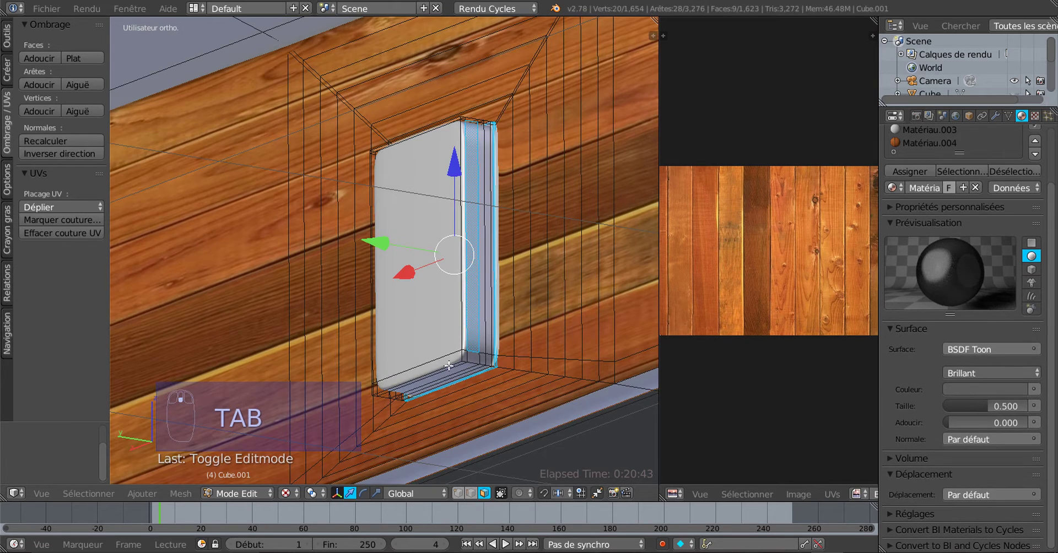
pyautogui.scroll(2, 508, 377)
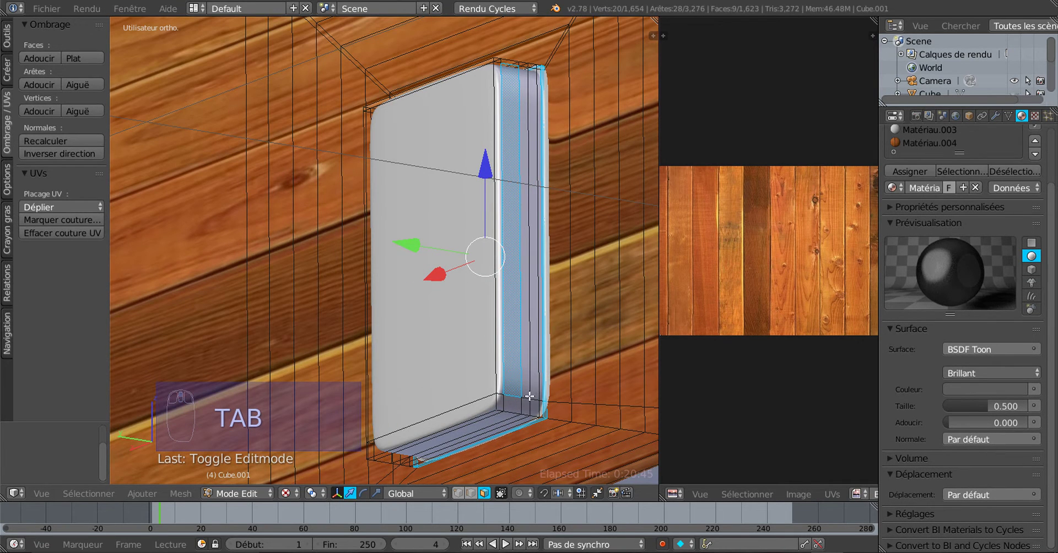
pyautogui.scroll(-3, 529, 396)
# - Preview the lock plate with rendered shading and examine the material across the whole chest
pyautogui.click(286, 493)
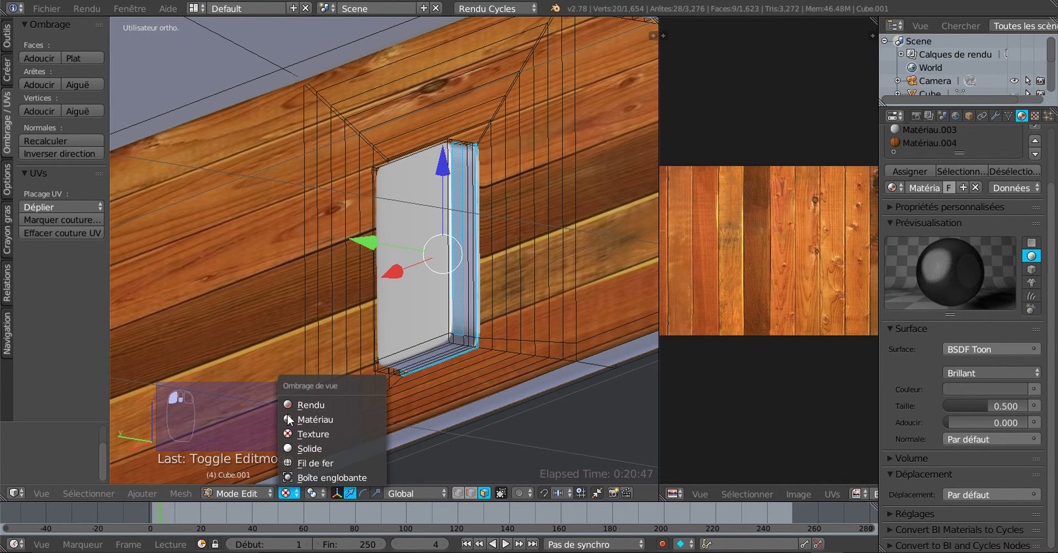
pyautogui.click(295, 406)
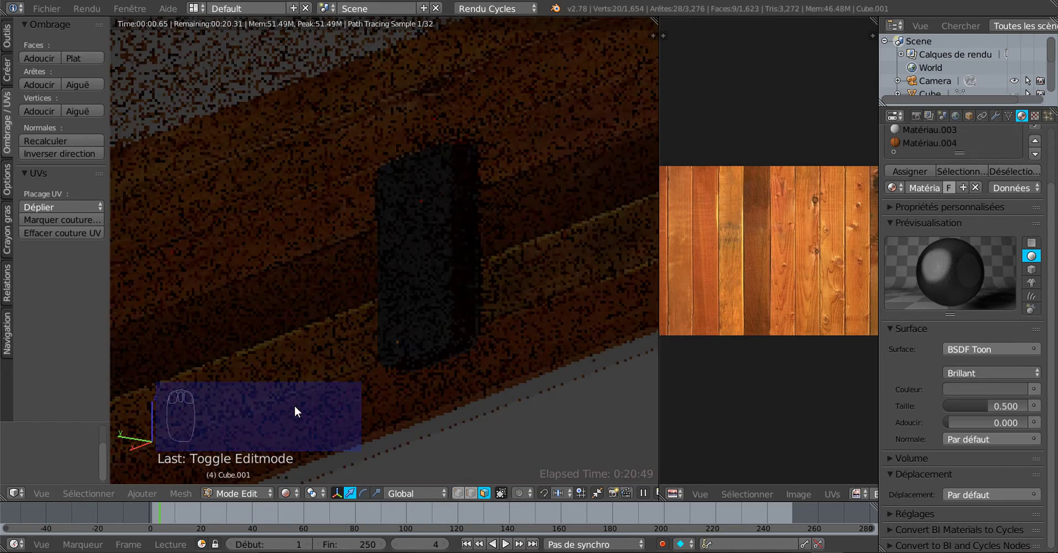
pyautogui.scroll(1, 492, 402)
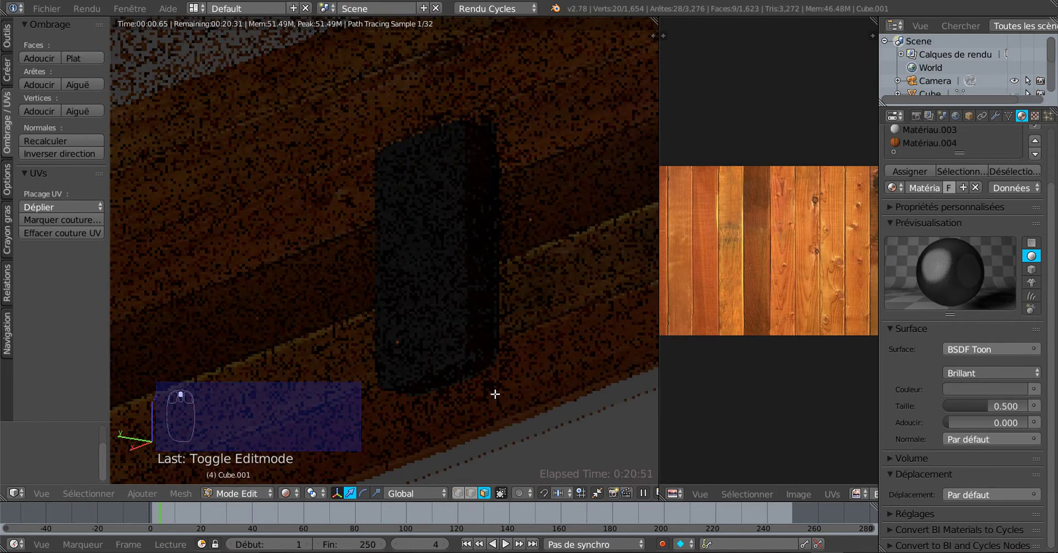
pyautogui.moveTo(495, 394); pyautogui.dragTo(472, 373, button='middle')
pyautogui.scroll(-4, 495, 359)
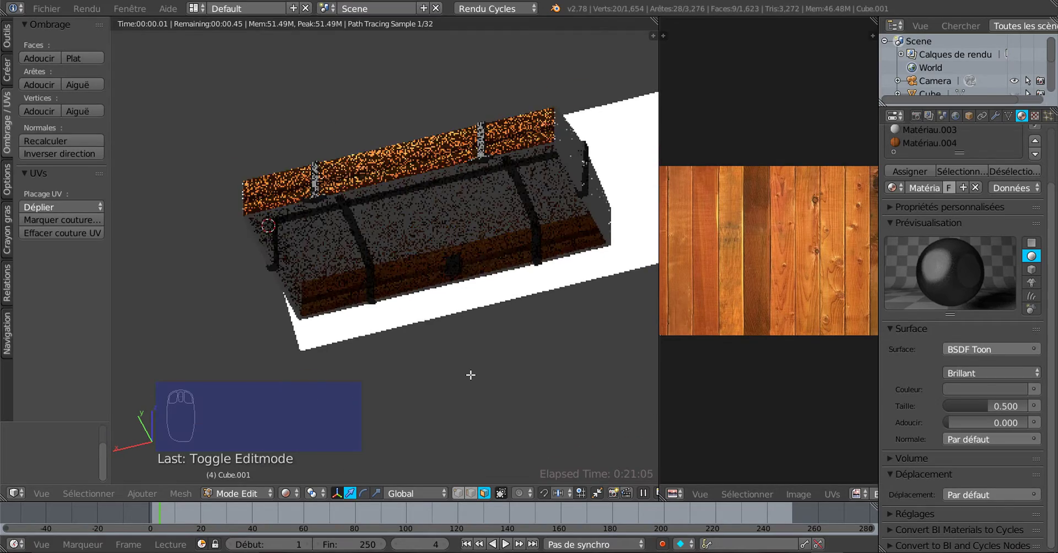
# - Set the World's ambient occlusion distance to 9.2 and check the rendered chest from several angles
pyautogui.scroll(5, 474, 375)
pyautogui.scroll(-3, 478, 385)
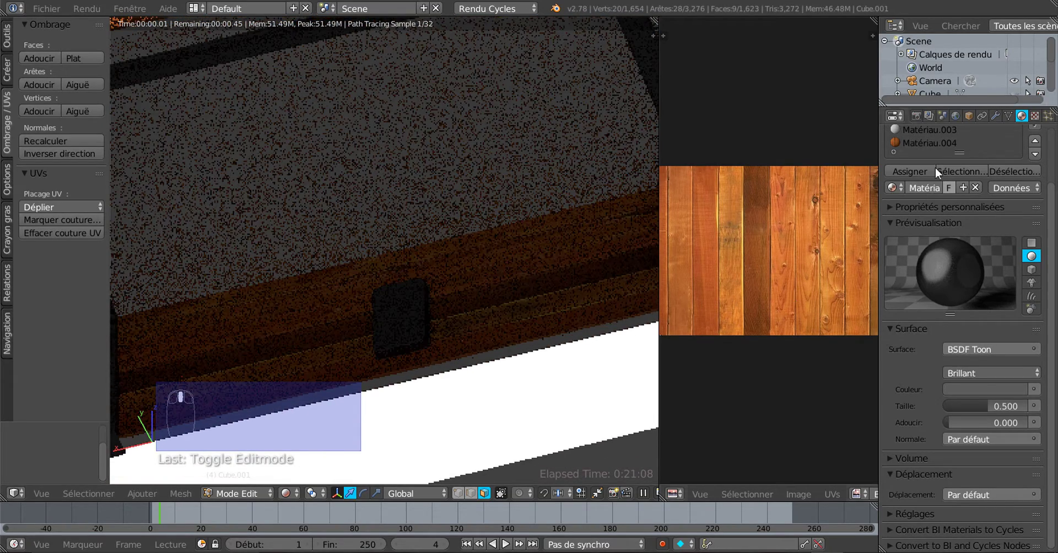
pyautogui.click(956, 117)
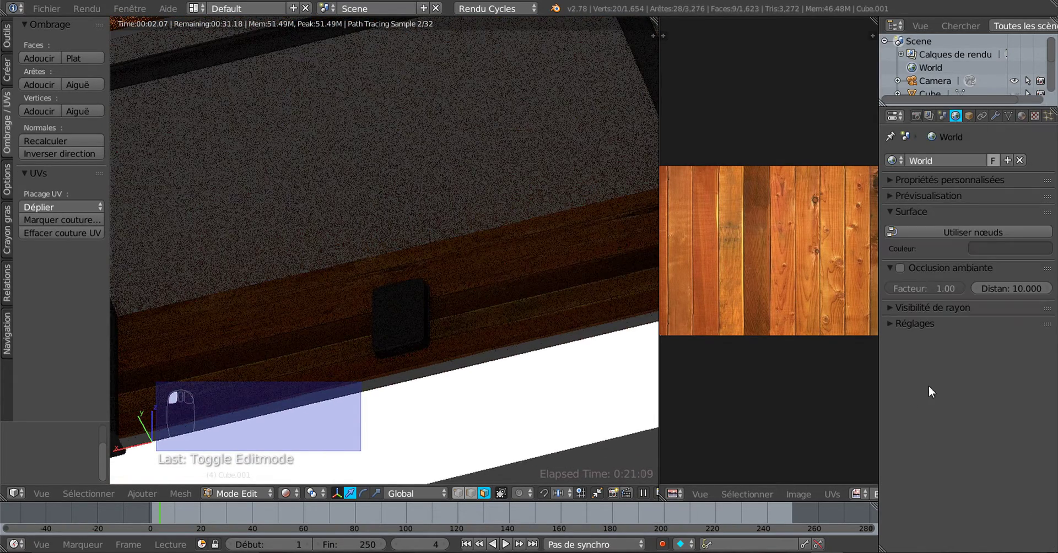
pyautogui.moveTo(1003, 285)
pyautogui.mouseDown()
pyautogui.moveTo(1039, 286)
pyautogui.moveTo(1011, 288)
pyautogui.mouseUp()
pyautogui.scroll(-5, 551, 397)
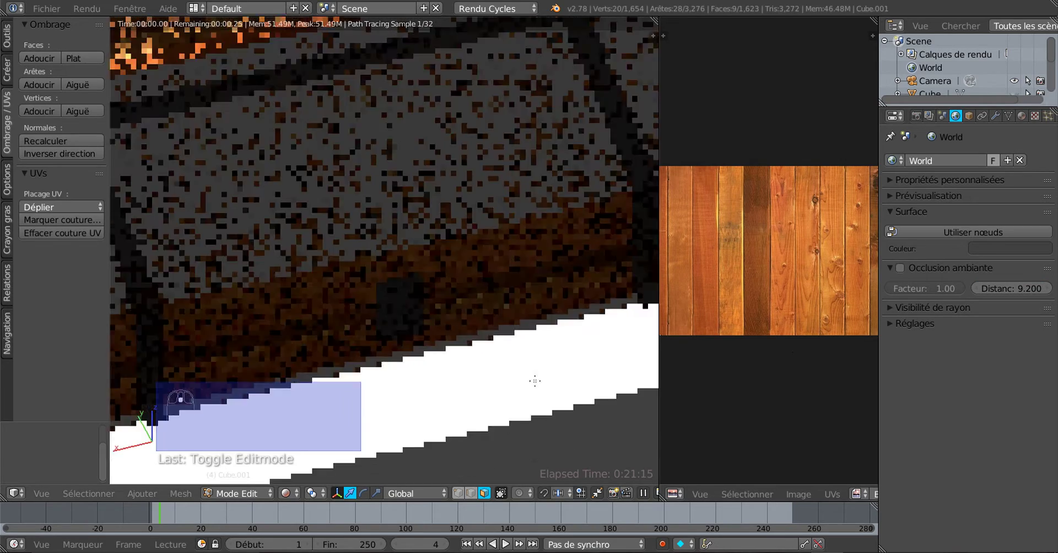
pyautogui.moveTo(557, 407)
pyautogui.mouseDown(button='middle')
pyautogui.moveTo(578, 414)
pyautogui.moveTo(555, 390)
pyautogui.moveTo(584, 397)
pyautogui.moveTo(551, 395)
pyautogui.mouseUp(button='middle')
pyautogui.moveTo(521, 314); pyautogui.dragTo(540, 340, button='middle')
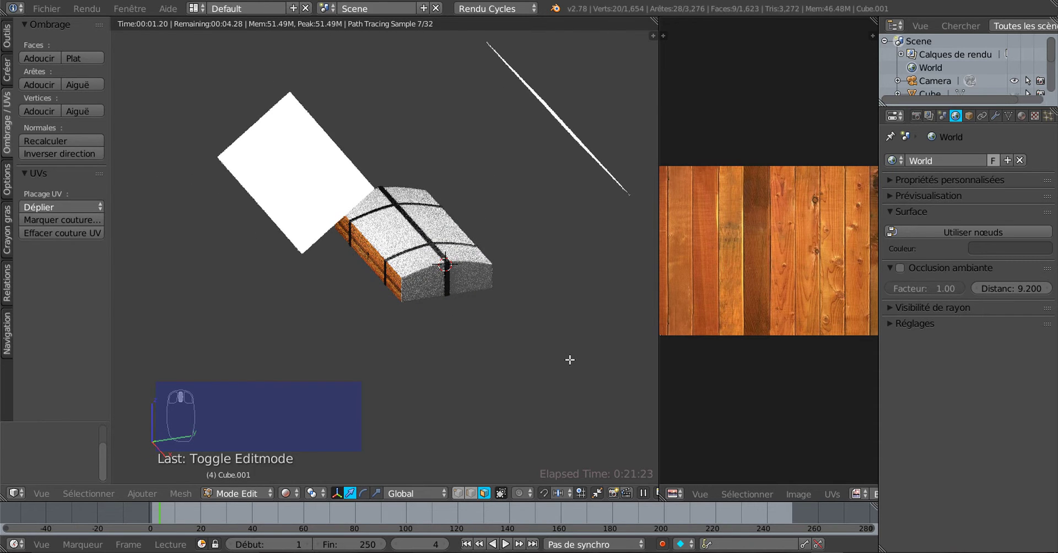
# - Show the scene from the top with material shading and return to Object Mode
pyautogui.press('KP_7')
pyautogui.scroll(-3, 571, 420)
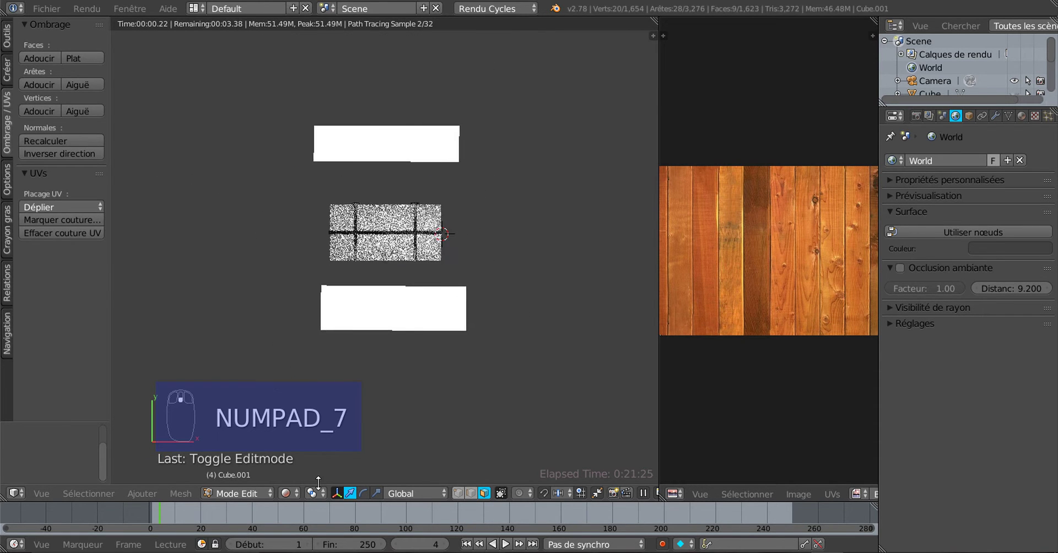
pyautogui.click(287, 493)
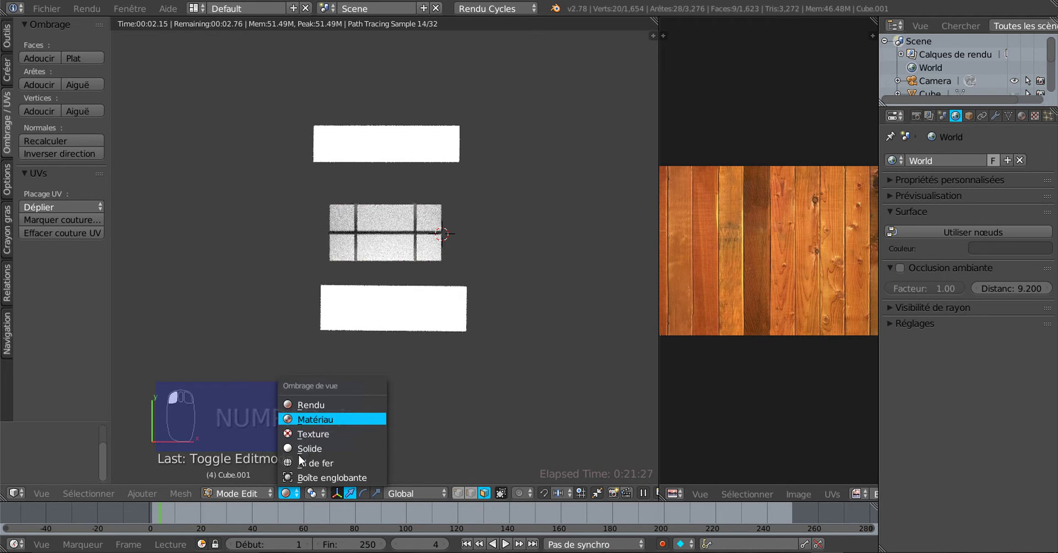
pyautogui.click(305, 421)
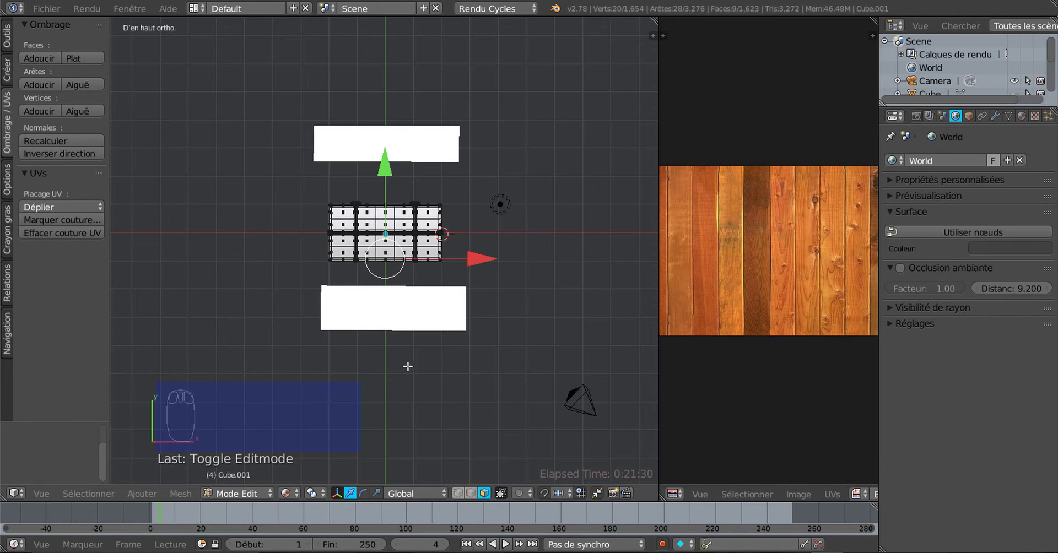
pyautogui.press('Tab')
pyautogui.scroll(2, 380, 365)
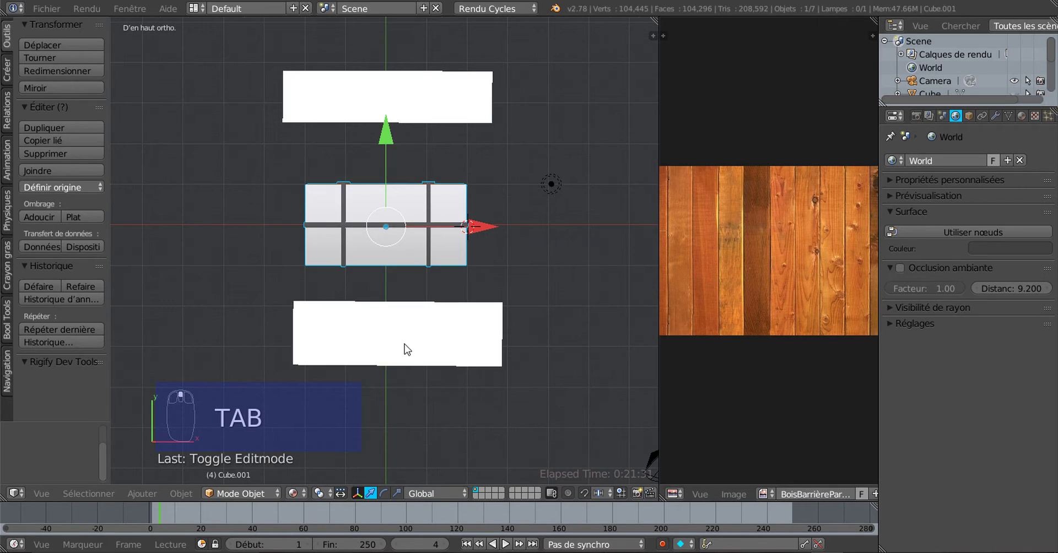
# - Select the two white light planes on either side of the chest and duplicate them in place
pyautogui.rightClick(405, 346)
pyautogui.keyDown('shift'); pyautogui.rightClick(406, 104); pyautogui.keyUp('shift')
pyautogui.scroll(-1, 531, 295)
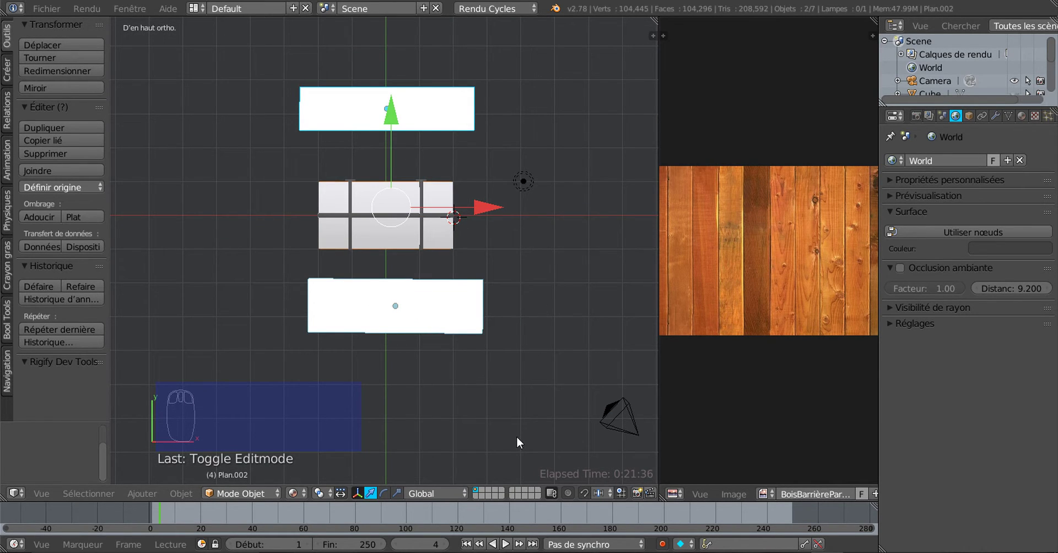
pyautogui.hotkey('shift', 'd')
pyautogui.rightClick(488, 421)
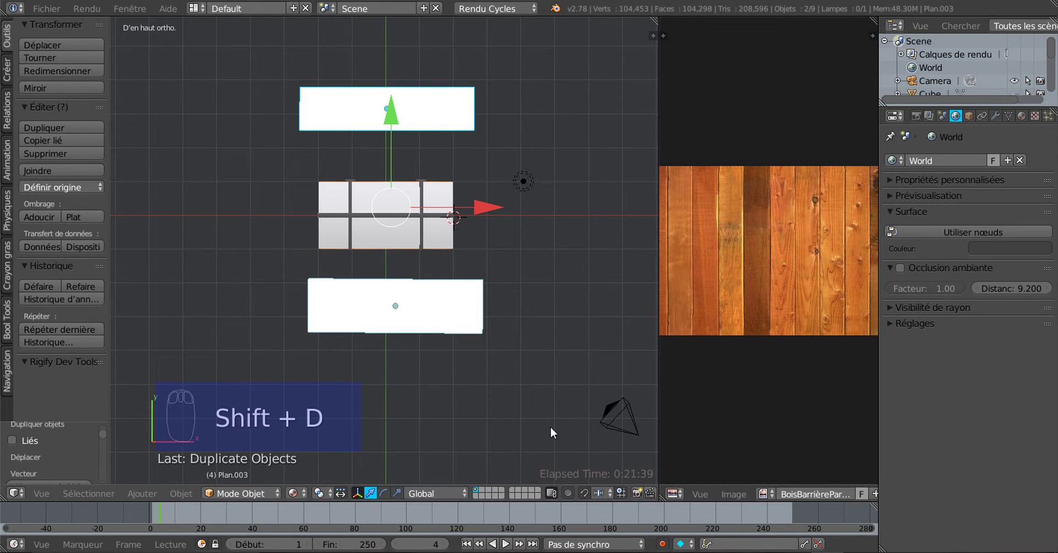
pyautogui.press('r')
pyautogui.press('9')
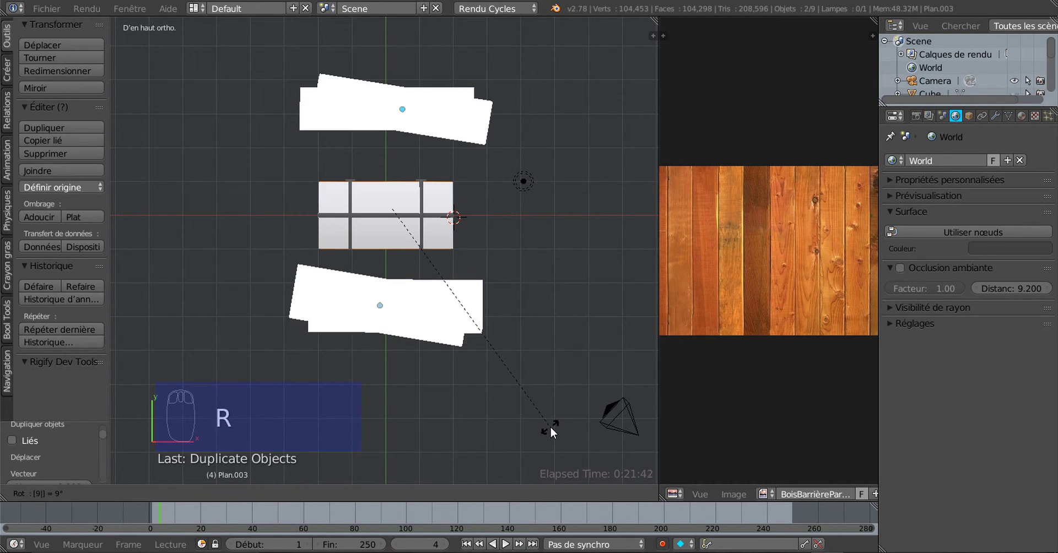
pyautogui.rightClick(551, 427)
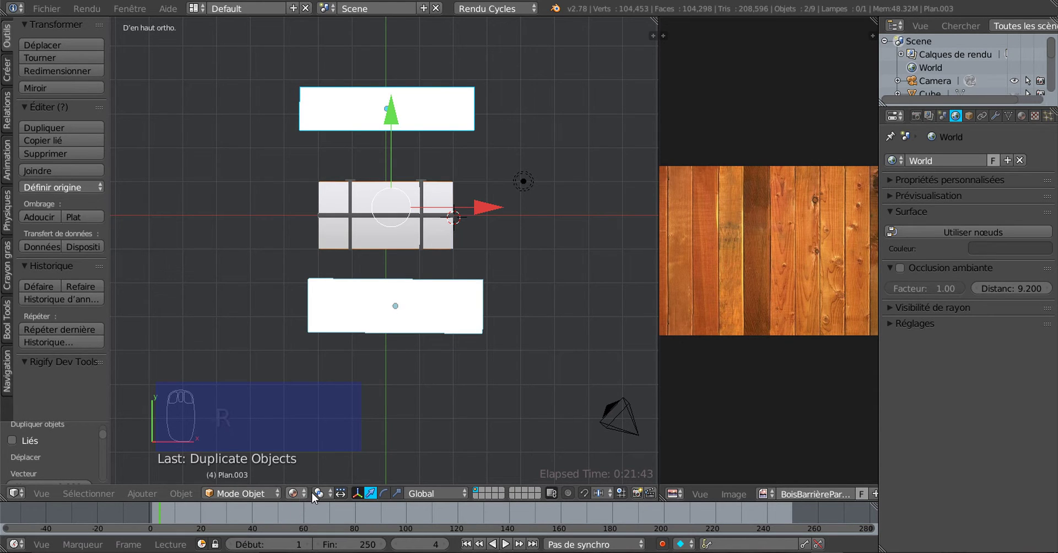
# - Rotate the duplicated light planes about 89° to face the chest's ends and scale them by about 2.05
pyautogui.press('r')
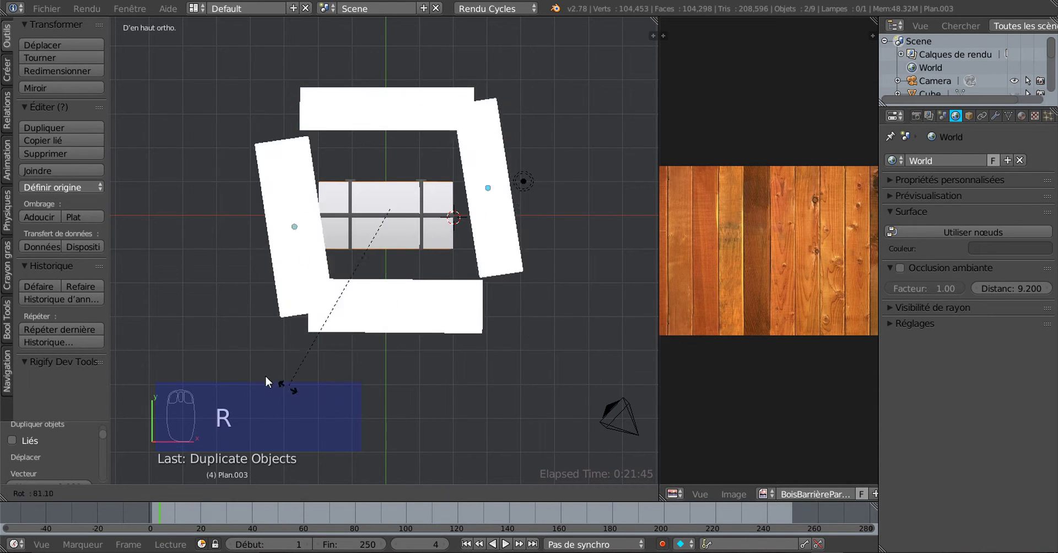
pyautogui.click(256, 378)
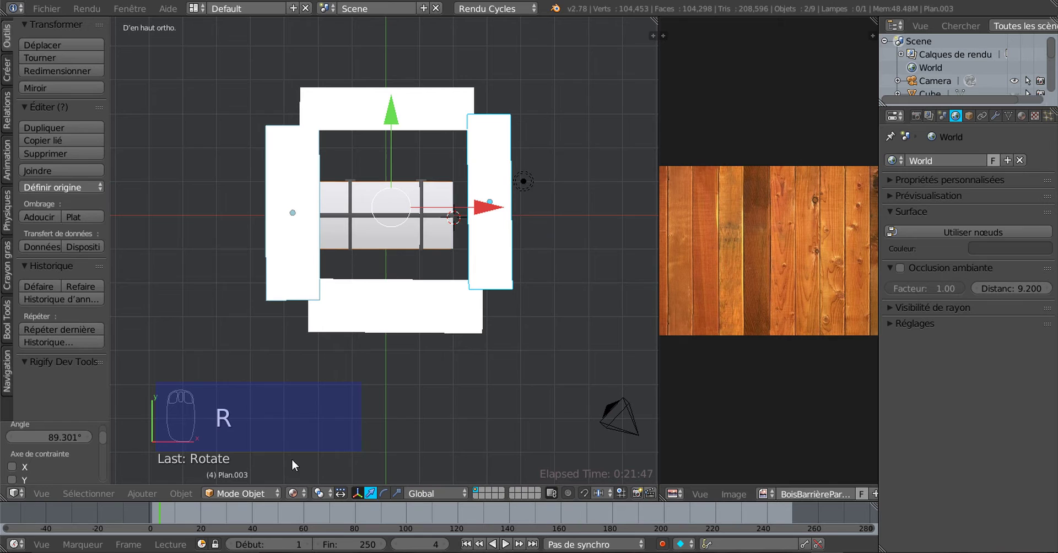
pyautogui.click(396, 493)
pyautogui.moveTo(489, 208); pyautogui.dragTo(591, 201)
pyautogui.moveTo(548, 290); pyautogui.dragTo(500, 213, button='middle')
pyautogui.scroll(3, 446, 318)
pyautogui.scroll(-5, 445, 318)
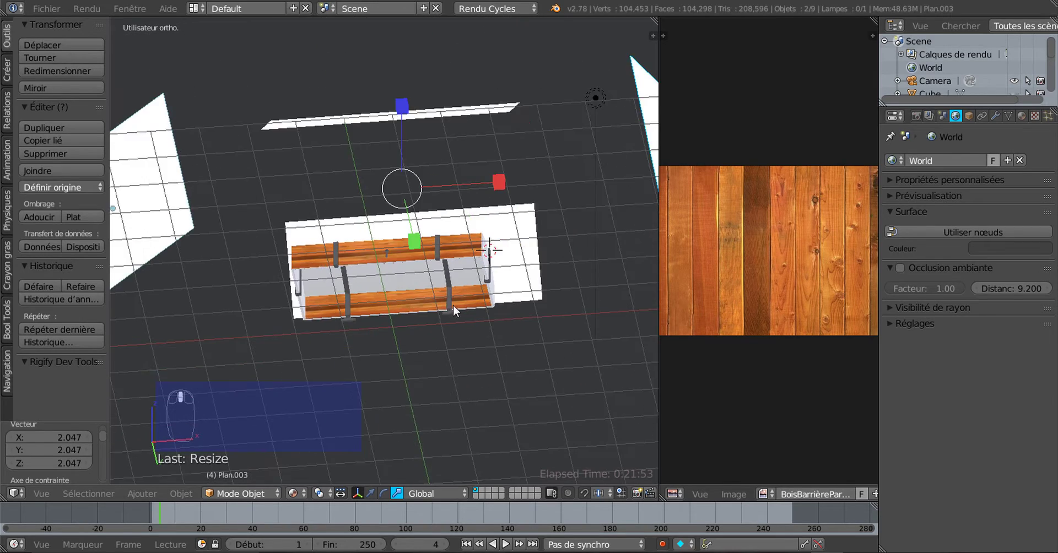
pyautogui.moveTo(453, 305); pyautogui.dragTo(485, 372, button='middle')
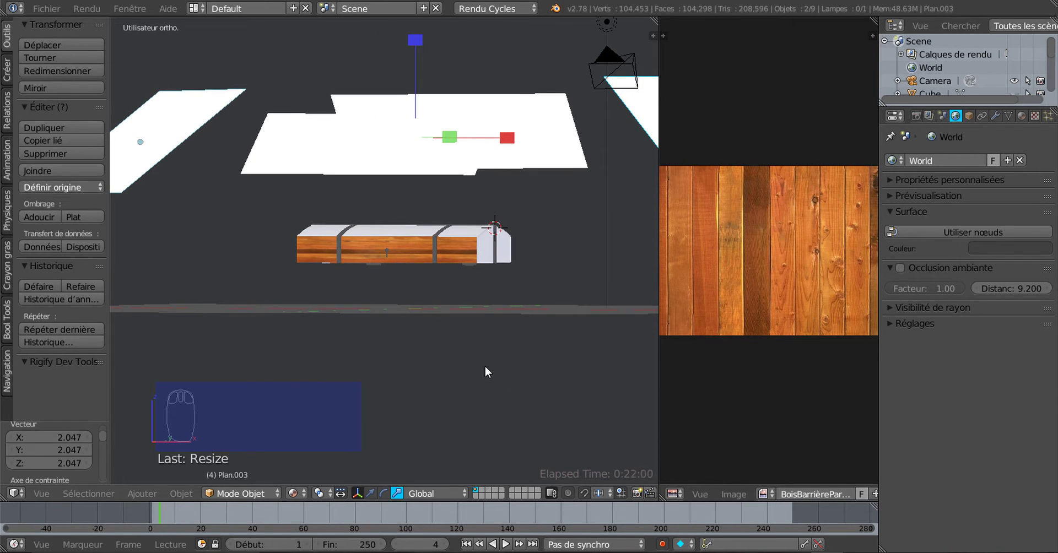
# - Preview the chest and its four surrounding light planes with rendered shading
pyautogui.click(293, 493)
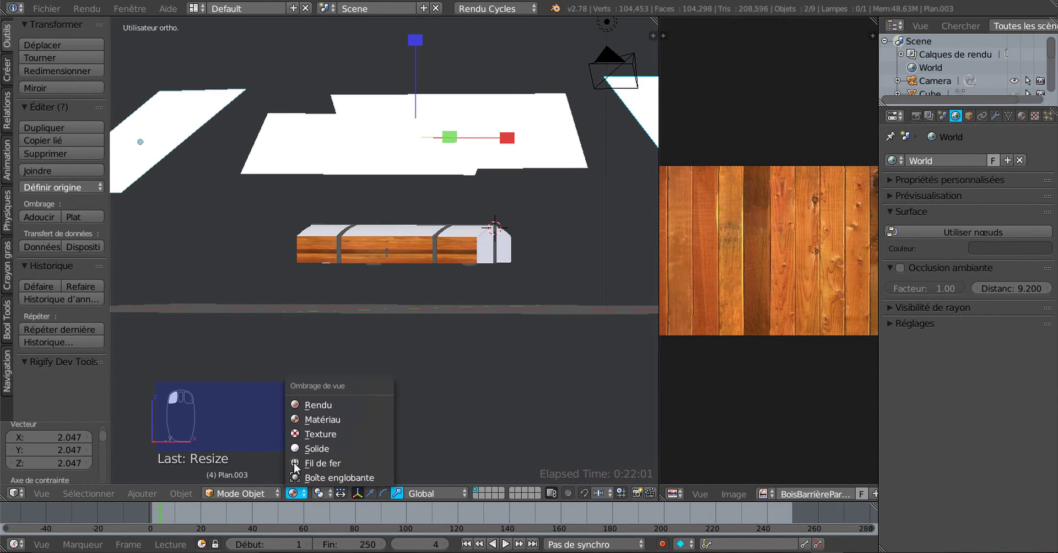
pyautogui.click(321, 405)
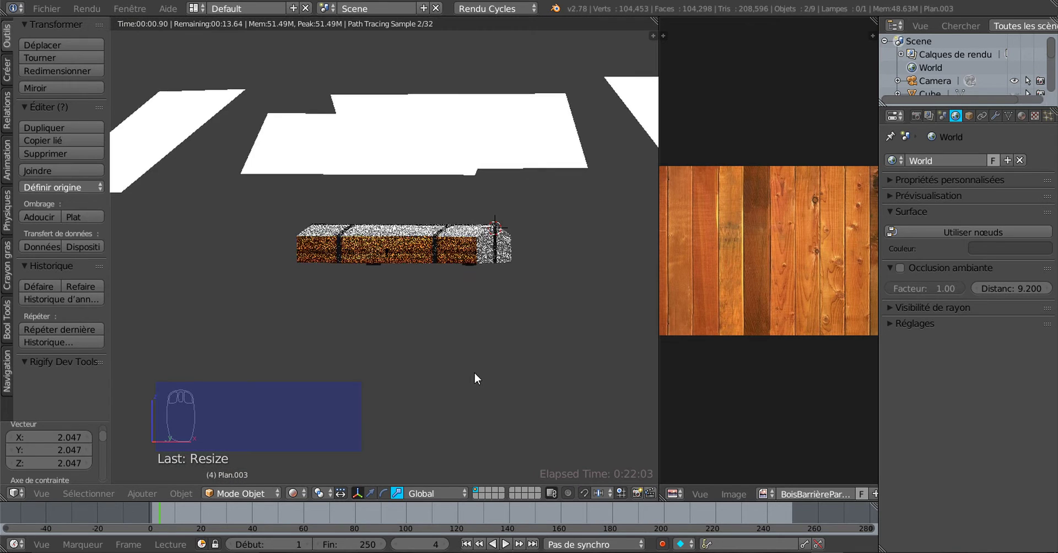
pyautogui.moveTo(474, 372); pyautogui.dragTo(517, 416, button='middle')
pyautogui.scroll(-4, 508, 393)
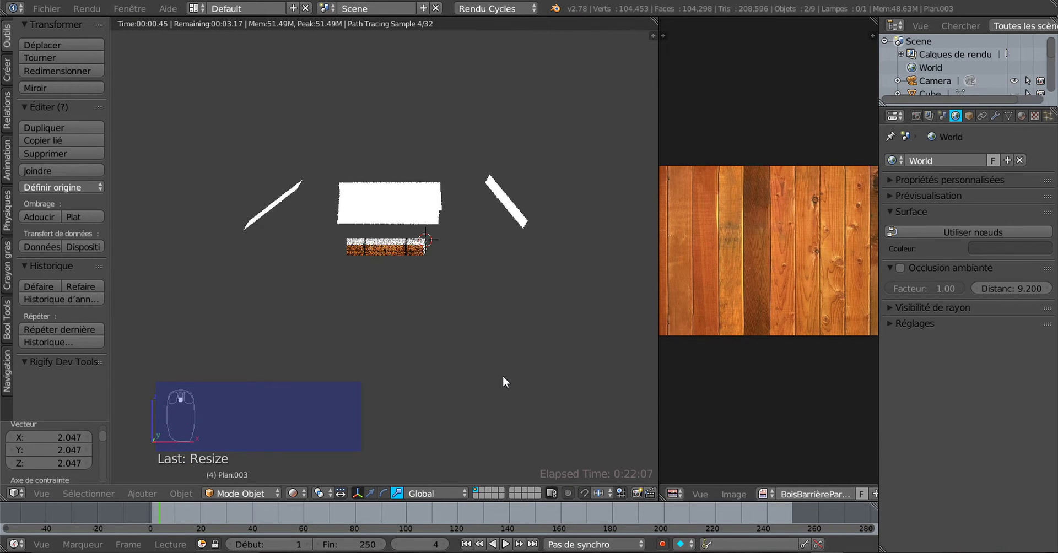
# - Using material shading, move one end light plane about 5.4 units down below the floor grid and rotate it about 87°
pyautogui.rightClick(511, 213)
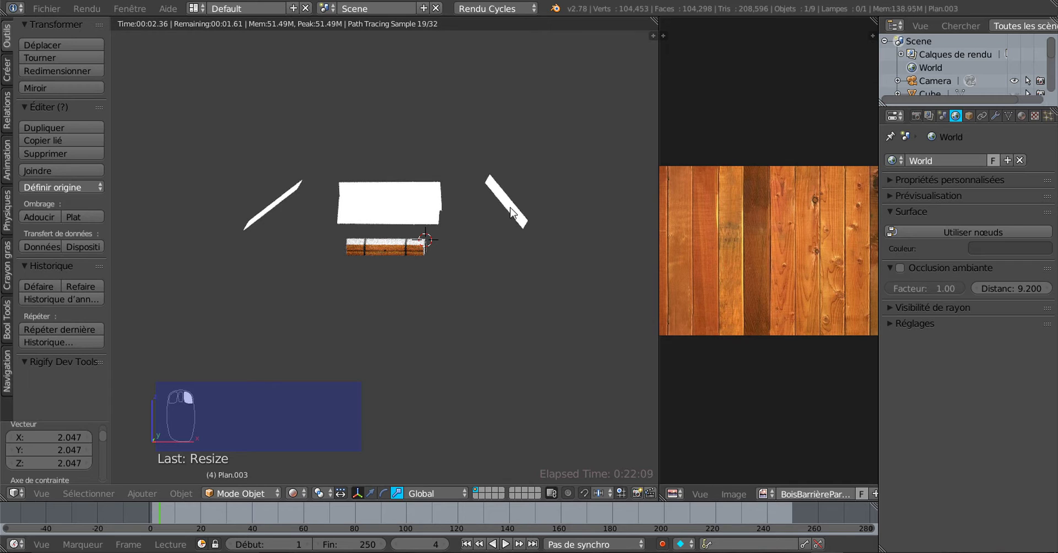
pyautogui.click(293, 493)
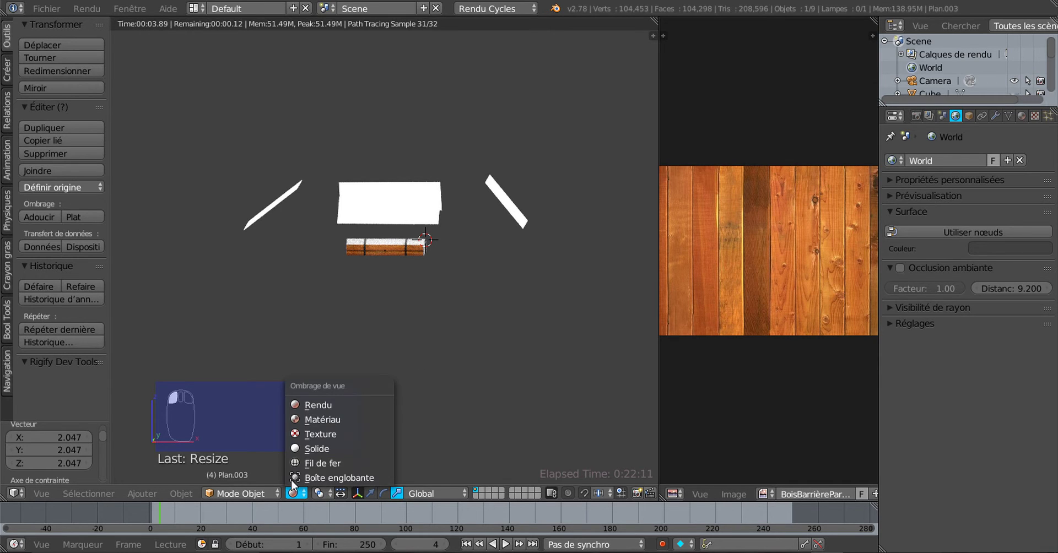
pyautogui.click(302, 421)
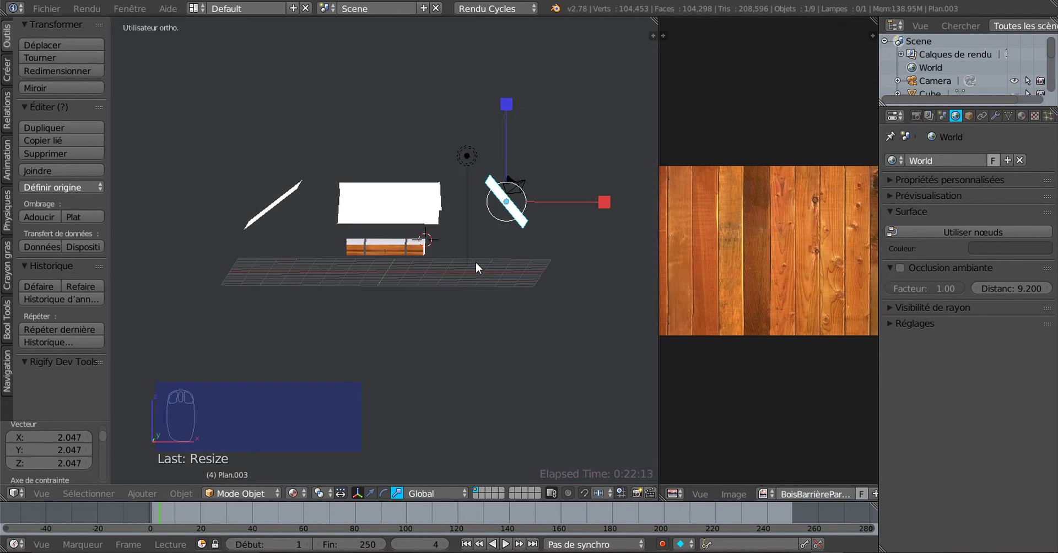
pyautogui.scroll(-1, 504, 361)
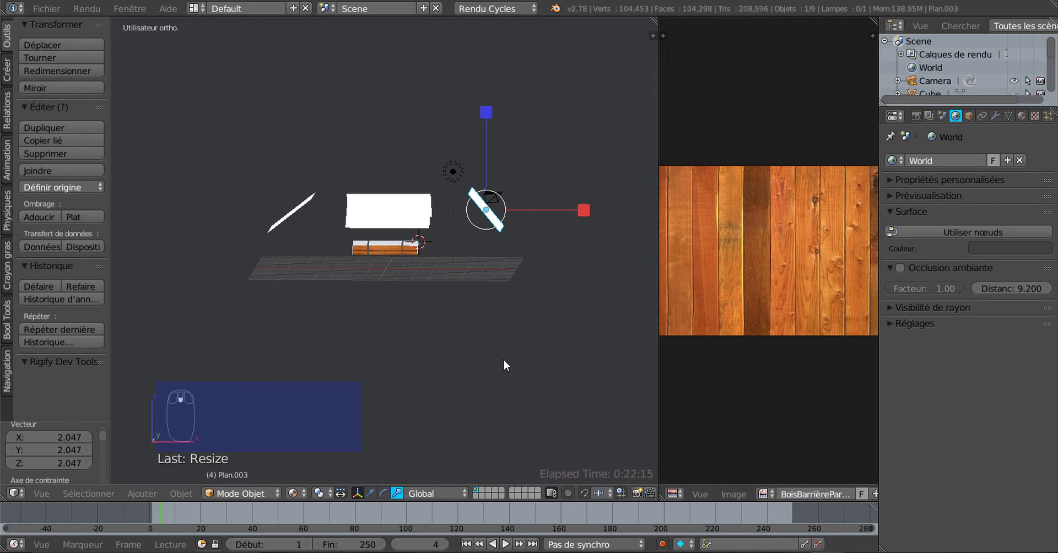
pyautogui.click(490, 397)
pyautogui.press('g')
pyautogui.click(514, 386)
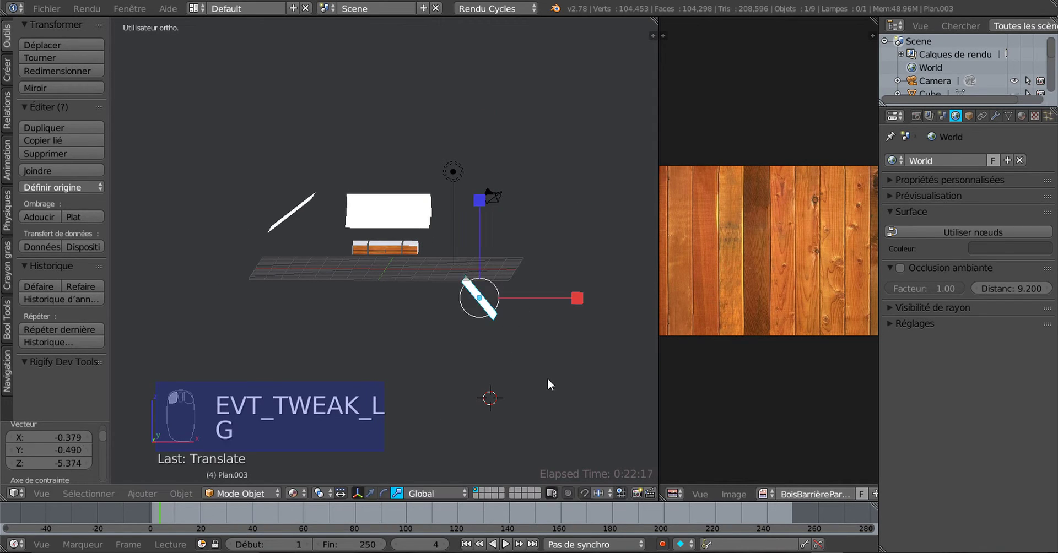
pyautogui.press('r')
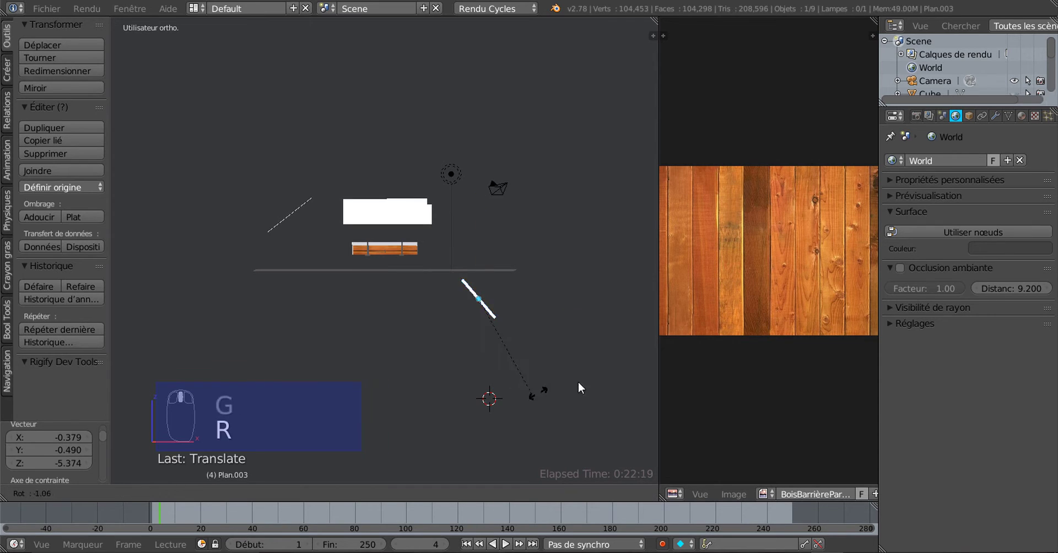
pyautogui.click(394, 349)
pyautogui.scroll(3, 465, 371)
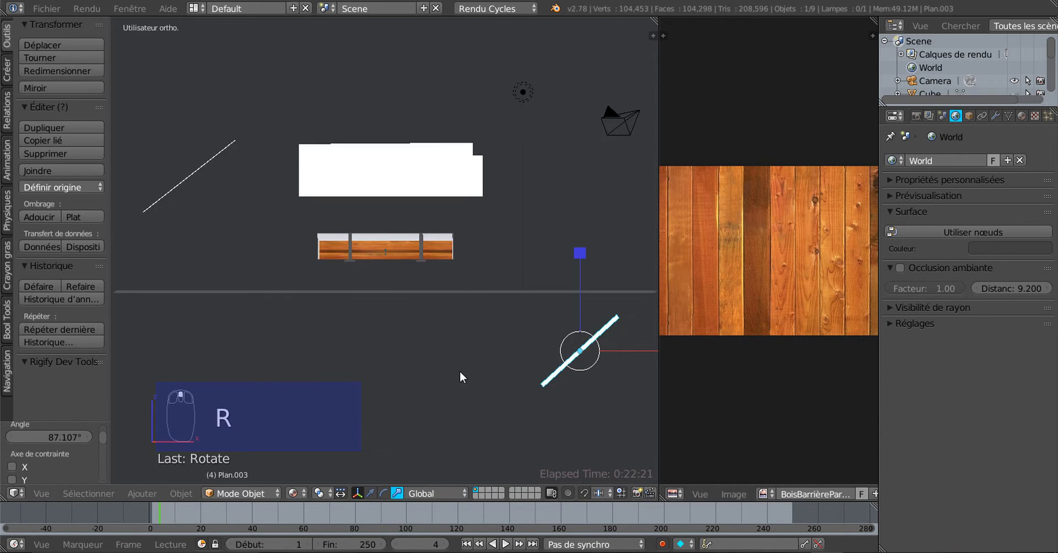
# - Preview the scene with rendered shading and examine the lighting on the lock plate and around the whole chest
pyautogui.moveTo(460, 371); pyautogui.dragTo(389, 378, button='middle')
pyautogui.scroll(3, 389, 378)
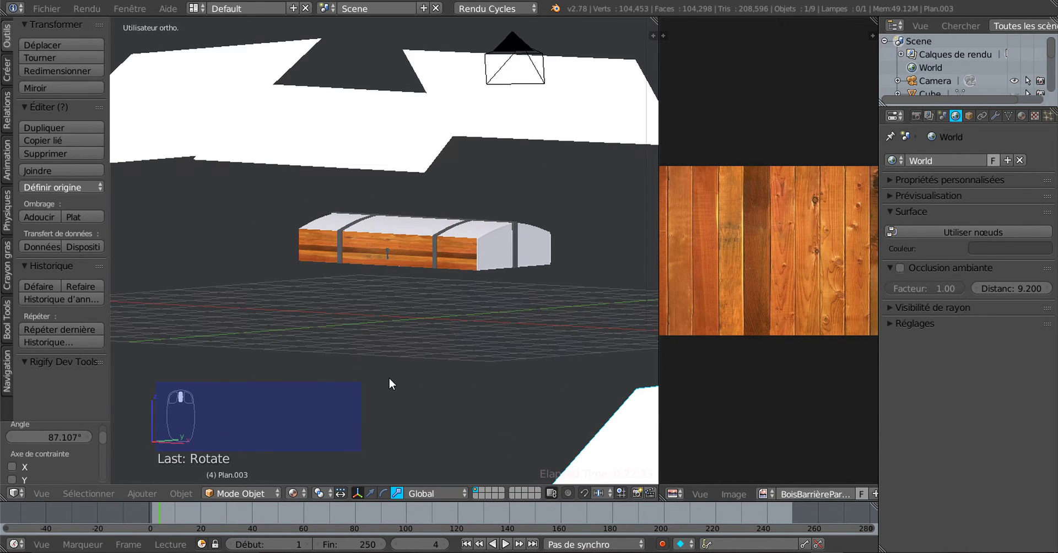
pyautogui.click(293, 493)
pyautogui.click(296, 404)
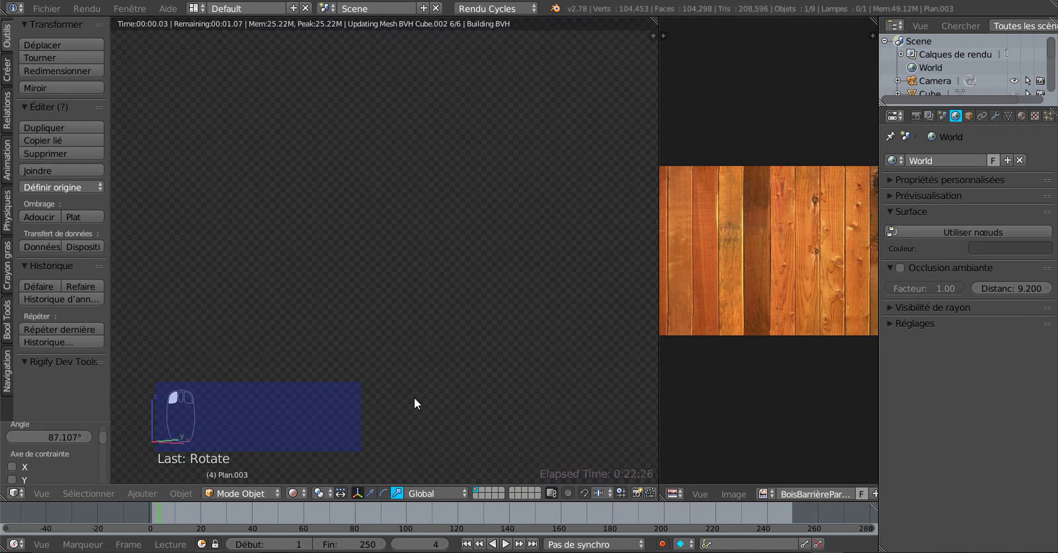
pyautogui.moveTo(421, 392); pyautogui.dragTo(279, 316, button='middle')
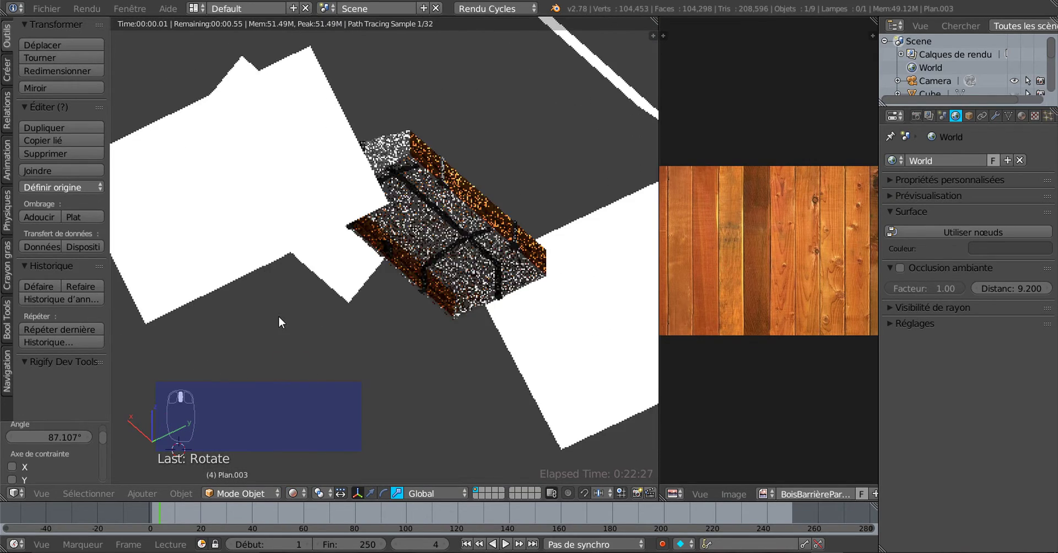
pyautogui.scroll(8, 279, 316)
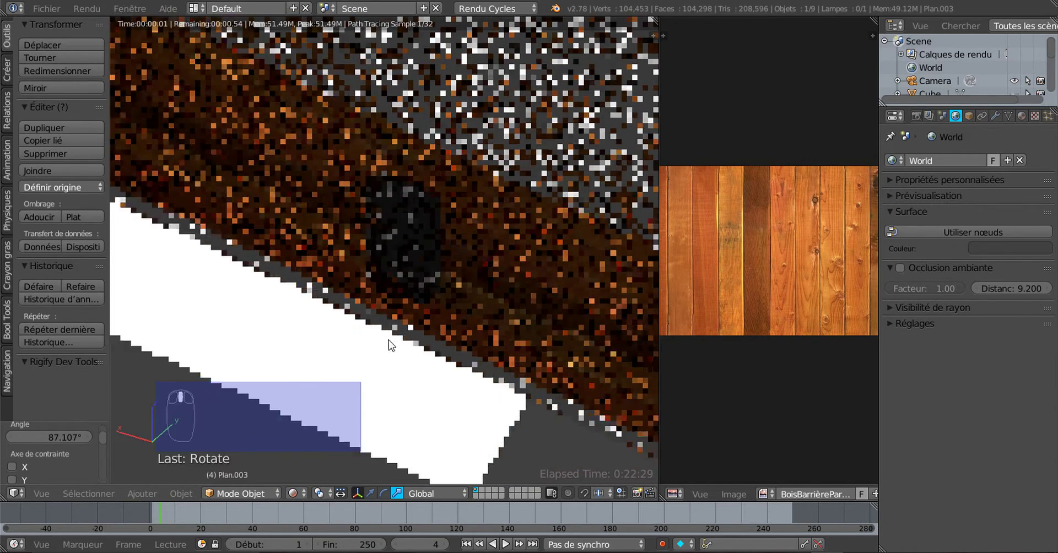
pyautogui.moveTo(388, 340)
pyautogui.mouseDown(button='middle')
pyautogui.moveTo(380, 348)
pyautogui.moveTo(403, 348)
pyautogui.mouseUp(button='middle')
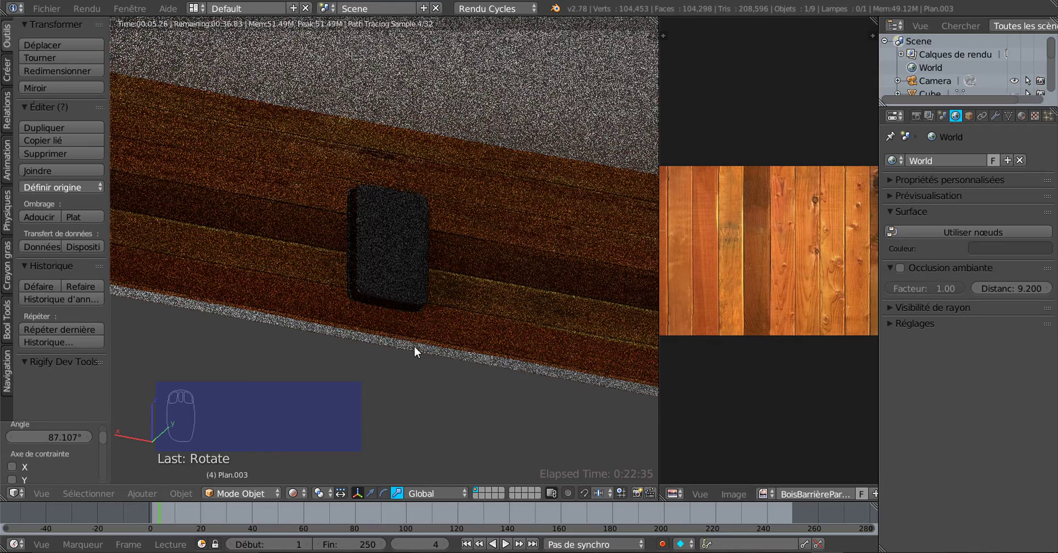
pyautogui.scroll(2, 414, 346)
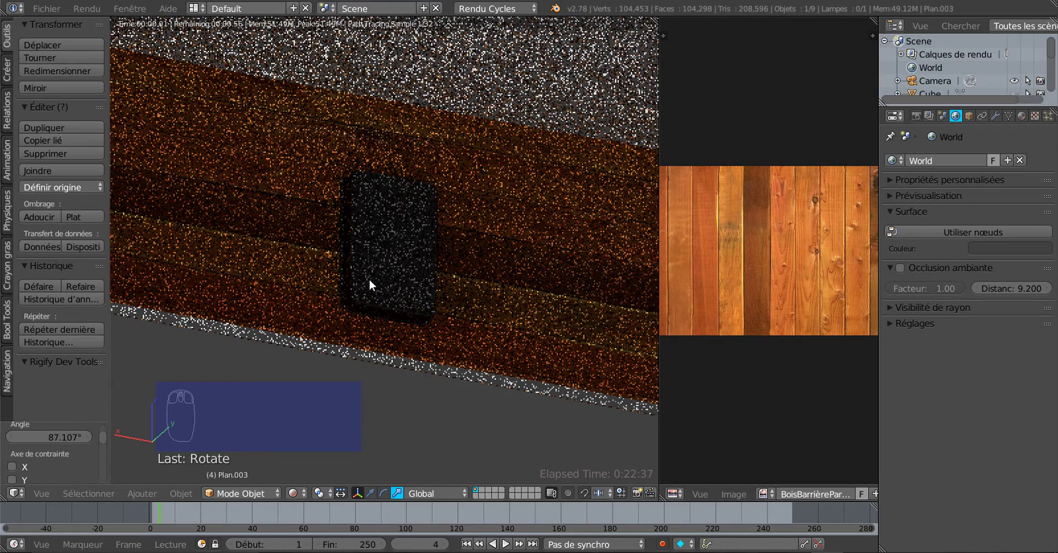
pyautogui.scroll(-6, 369, 284)
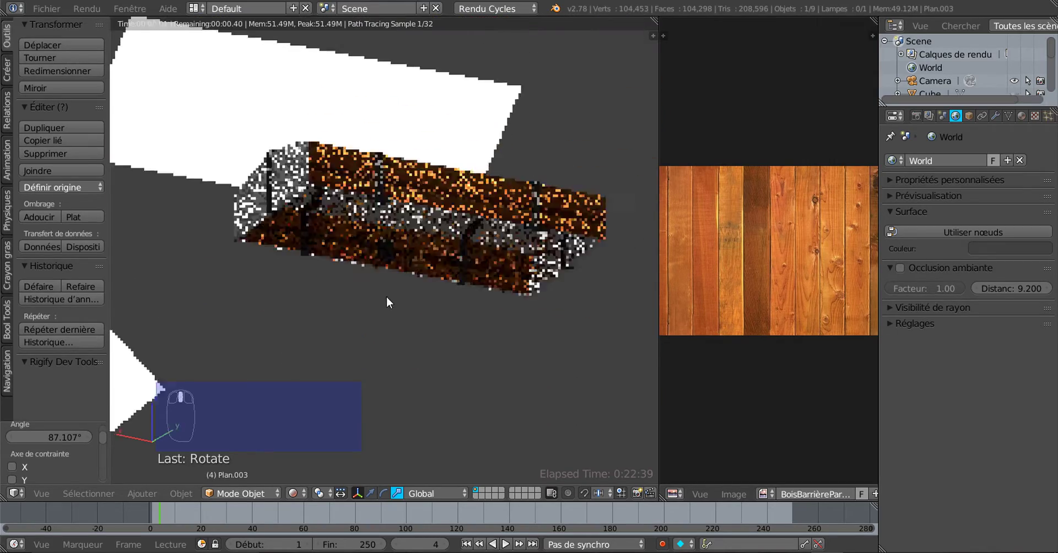
pyautogui.moveTo(386, 298); pyautogui.dragTo(479, 331, button='middle')
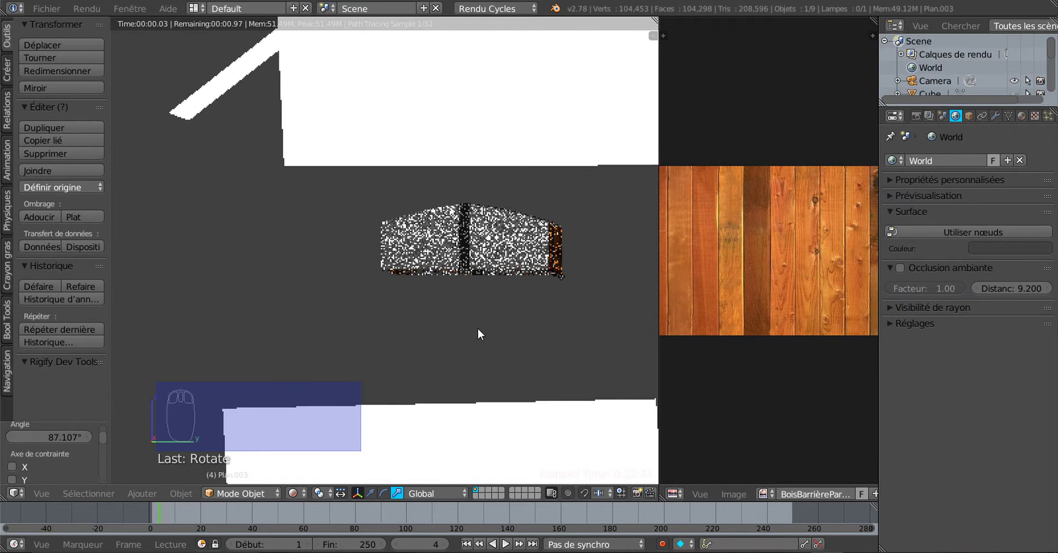
pyautogui.press('Tab')
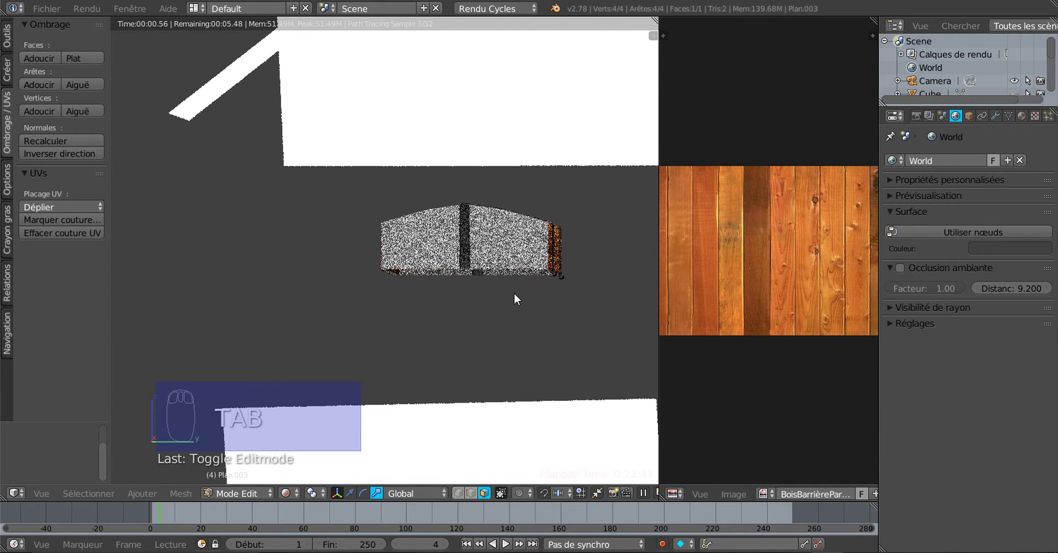
pyautogui.click(285, 493)
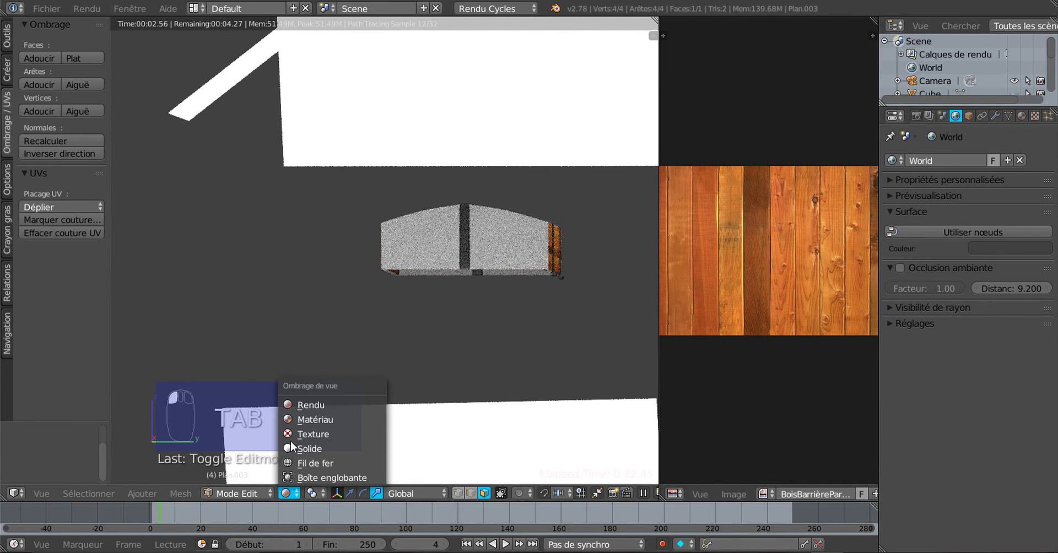
pyautogui.click(227, 492)
pyautogui.click(227, 479)
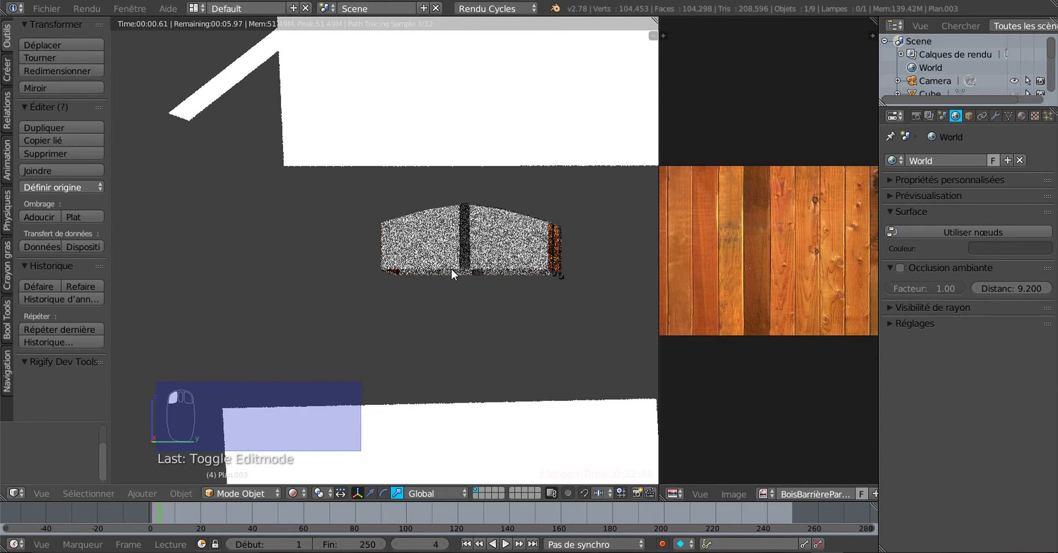
# - Select the chest lid and display the viewport with material shading
pyautogui.rightClick(486, 245)
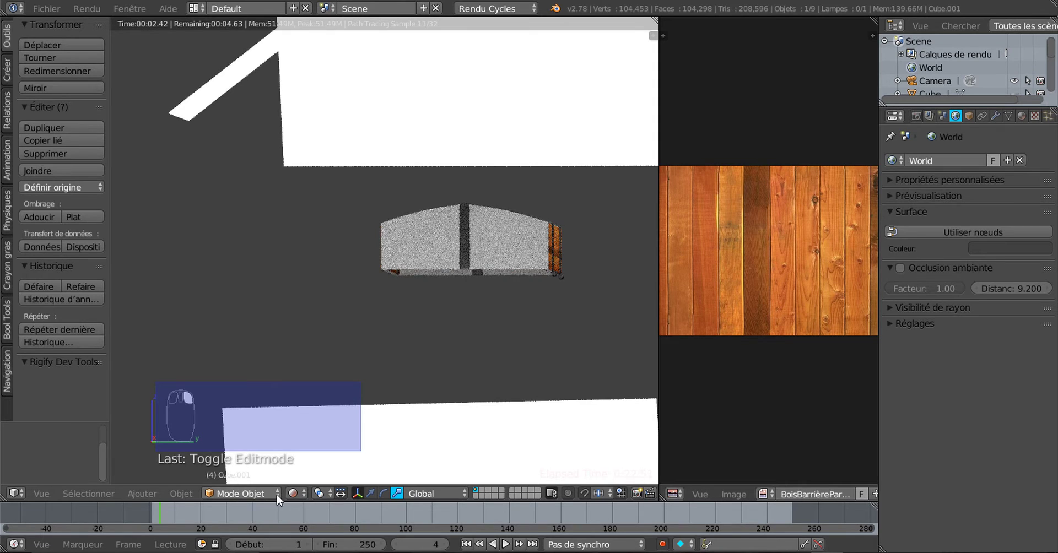
pyautogui.click(294, 493)
pyautogui.click(310, 417)
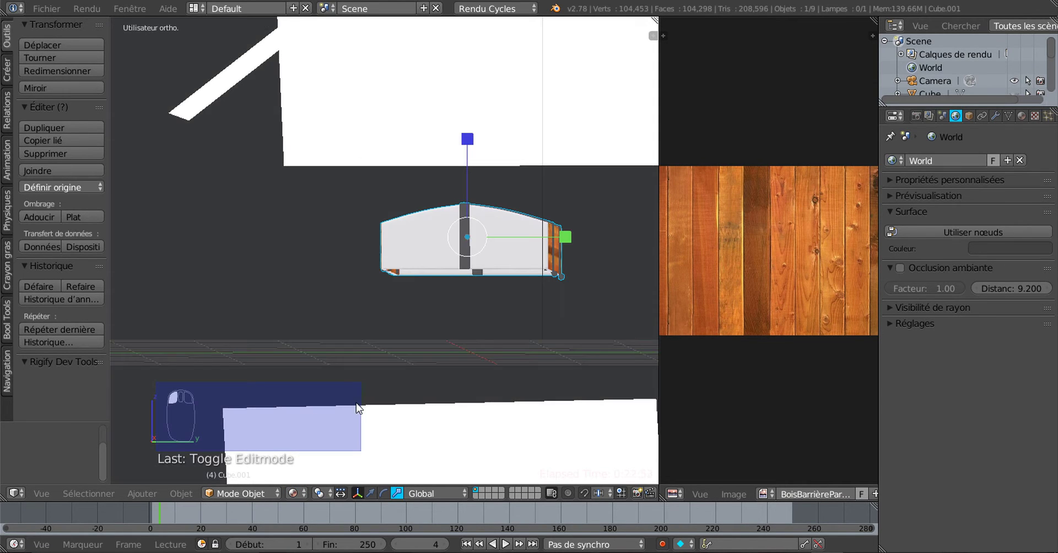
pyautogui.moveTo(482, 374)
pyautogui.mouseDown(button='middle')
pyautogui.moveTo(504, 372)
pyautogui.moveTo(378, 362)
pyautogui.moveTo(411, 358)
pyautogui.mouseUp(button='middle')
pyautogui.scroll(3, 446, 368)
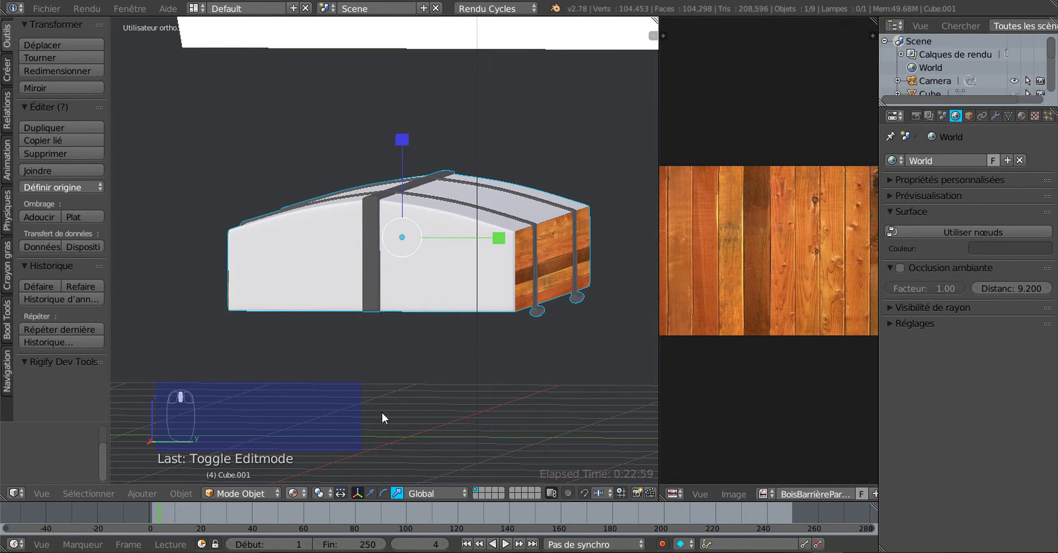
# - In vertex select mode, select the centre vertex at the end of the nearer round hinge on the lid's lower rear edge
pyautogui.press('Tab')
pyautogui.scroll(1, 535, 334)
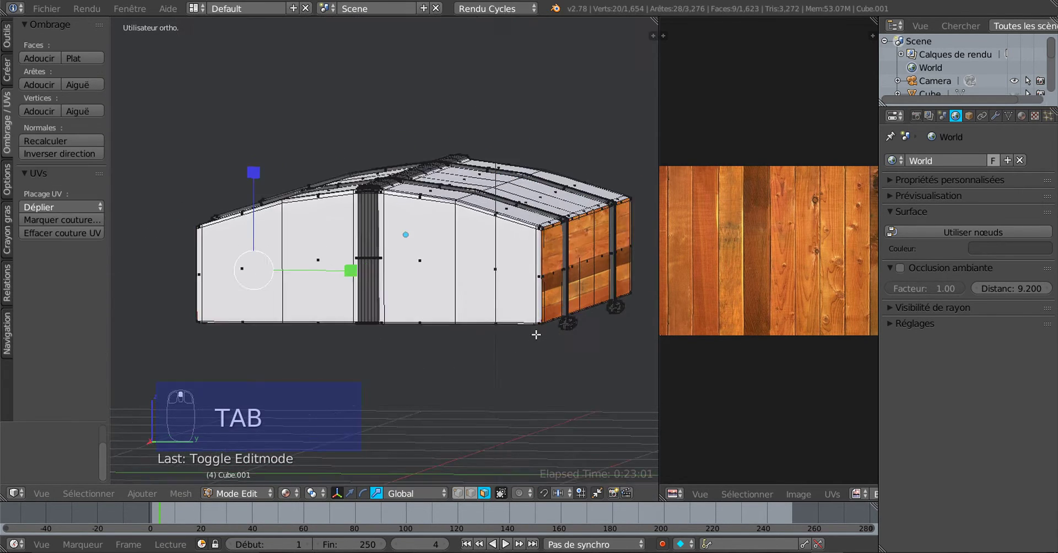
pyautogui.scroll(1, 536, 334)
pyautogui.keyDown('shift'); pyautogui.moveTo(577, 373); pyautogui.dragTo(357, 336, button='middle'); pyautogui.keyUp('shift')
pyautogui.scroll(4, 392, 329)
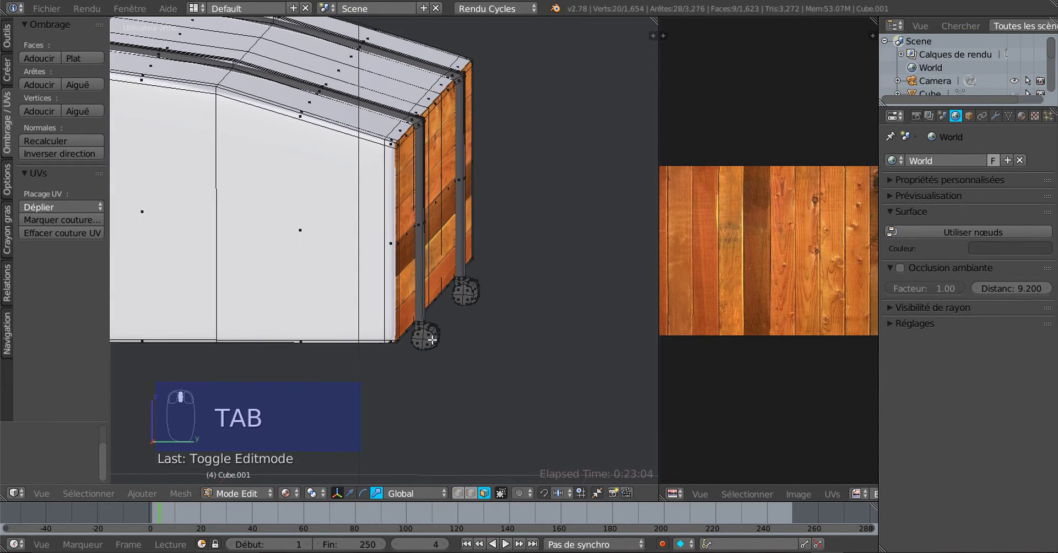
pyautogui.click(459, 493)
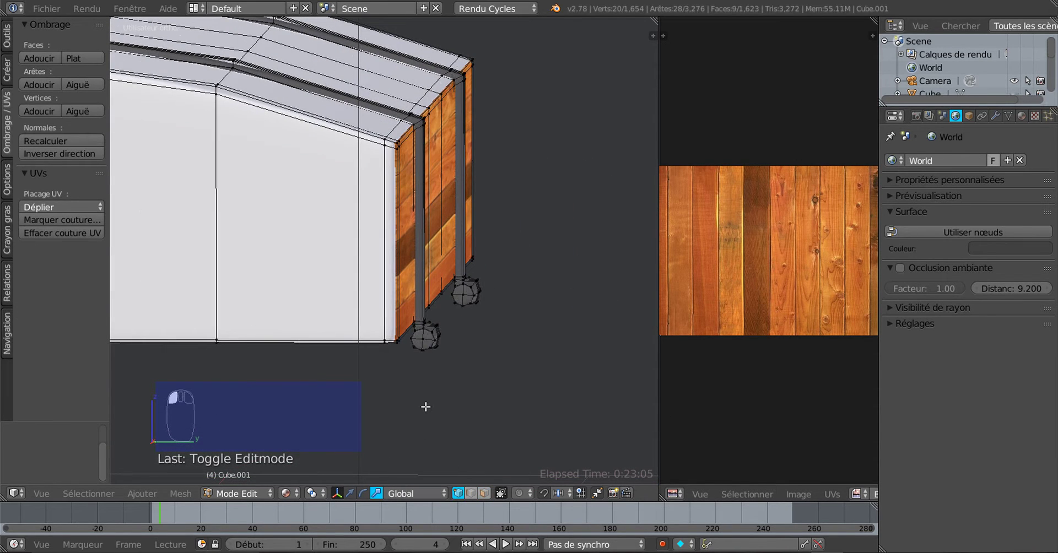
pyautogui.scroll(3, 441, 422)
pyautogui.rightClick(455, 405)
pyautogui.scroll(-3, 447, 410)
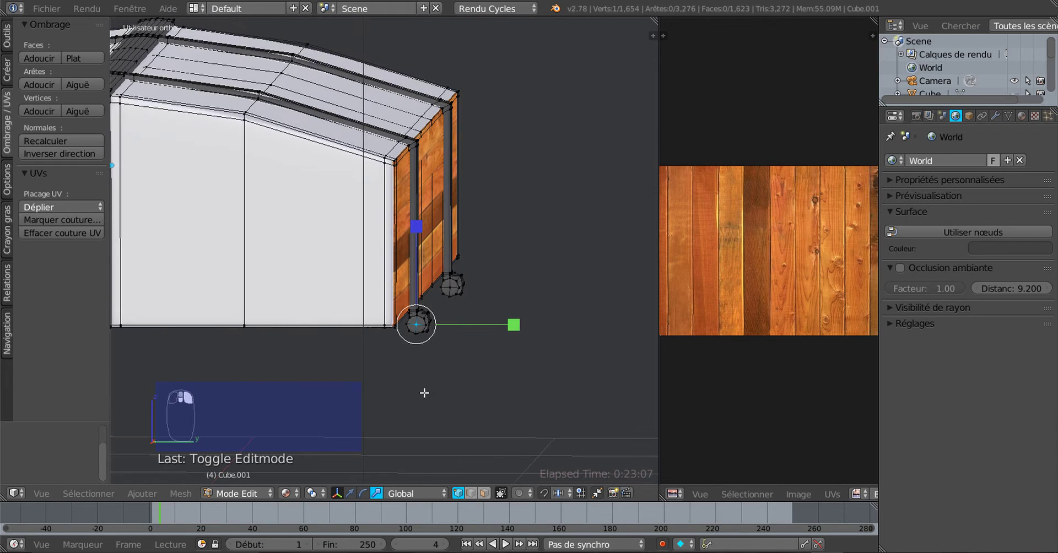
pyautogui.scroll(-4, 424, 384)
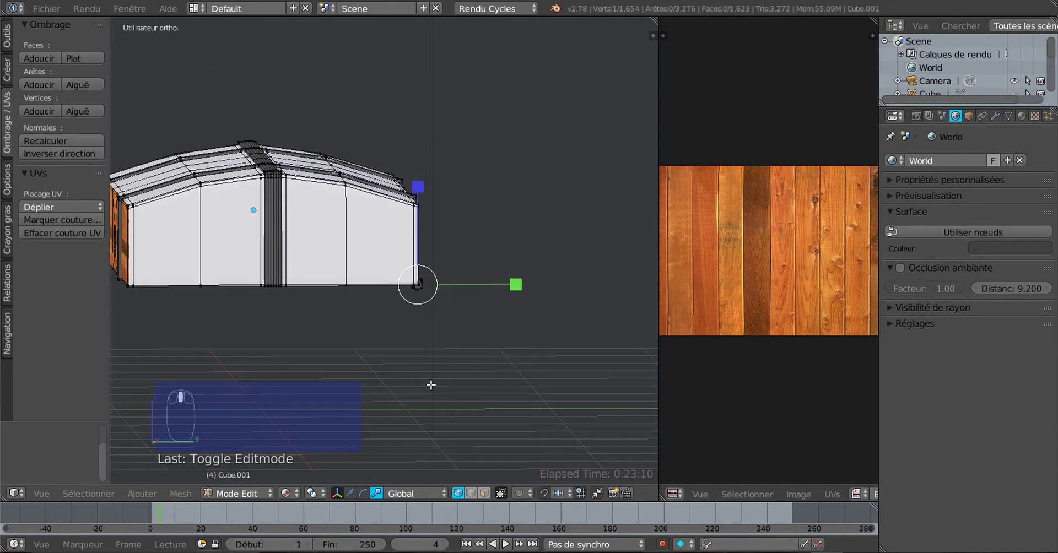
pyautogui.moveTo(409, 373); pyautogui.dragTo(442, 382, button='middle')
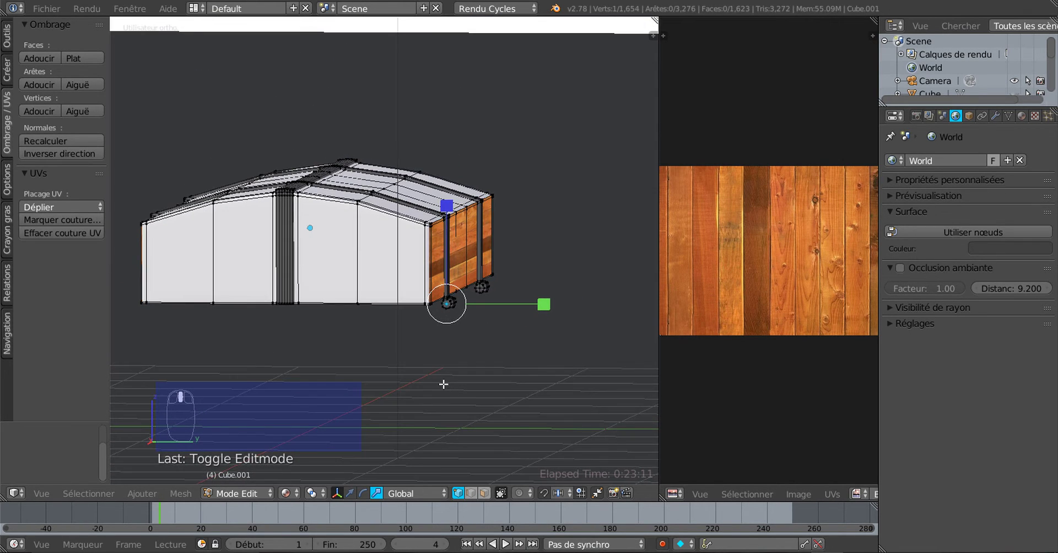
pyautogui.scroll(2, 442, 383)
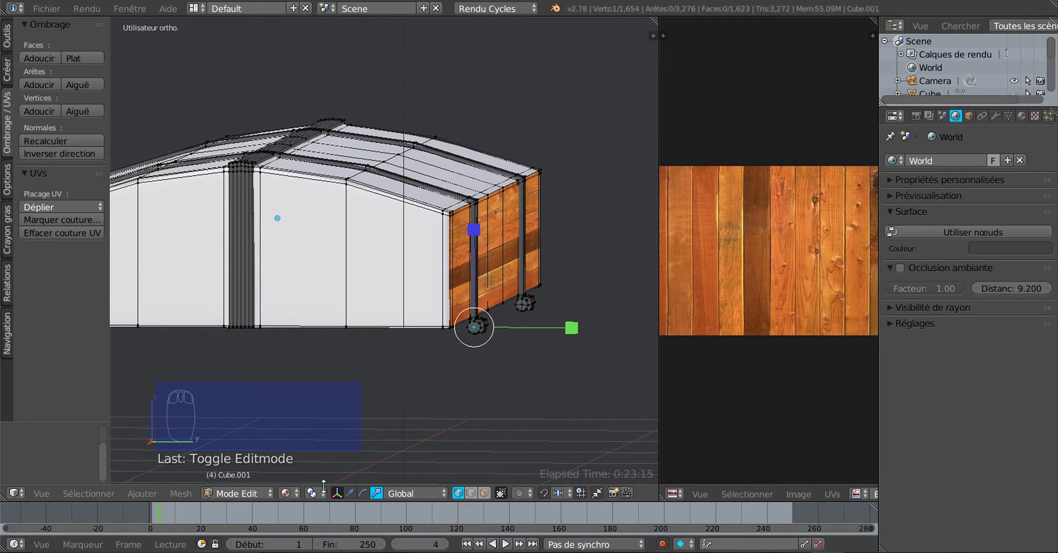
# - Set the pivot point to the 3D cursor and snap the cursor to the selected hinge vertex
pyautogui.click(286, 493)
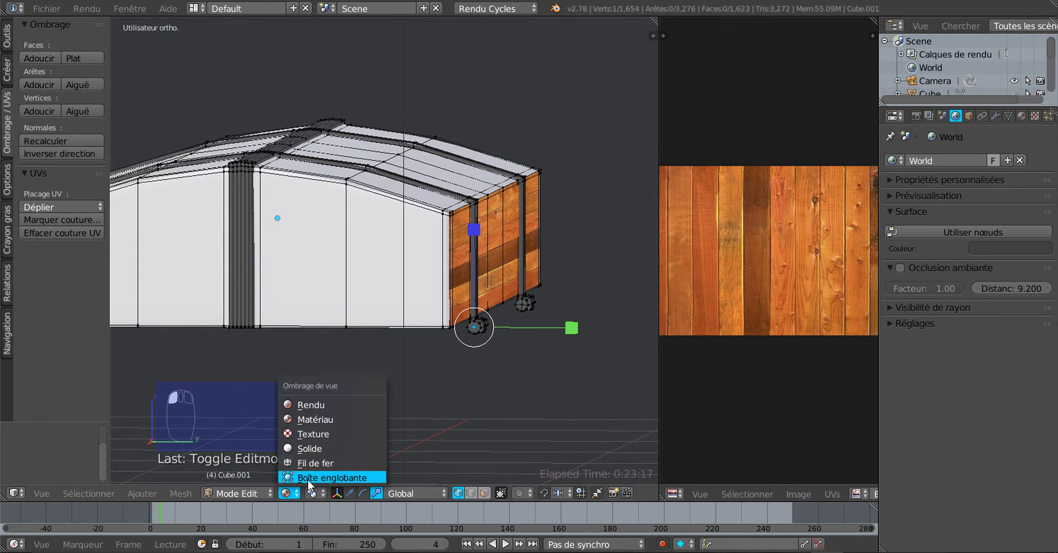
pyautogui.click(314, 493)
pyautogui.click(325, 465)
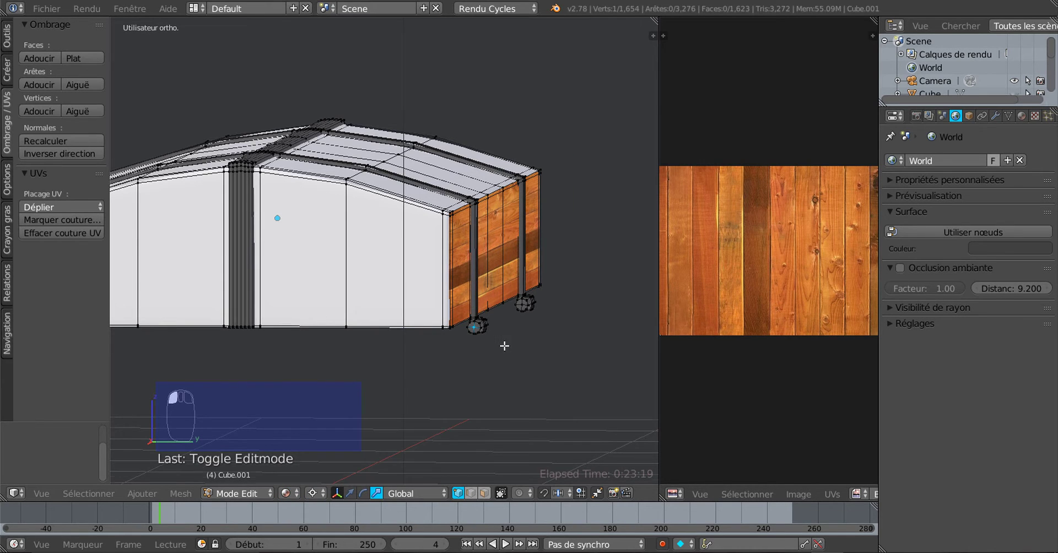
pyautogui.scroll(1, 506, 346)
pyautogui.hotkey('shift', 's')
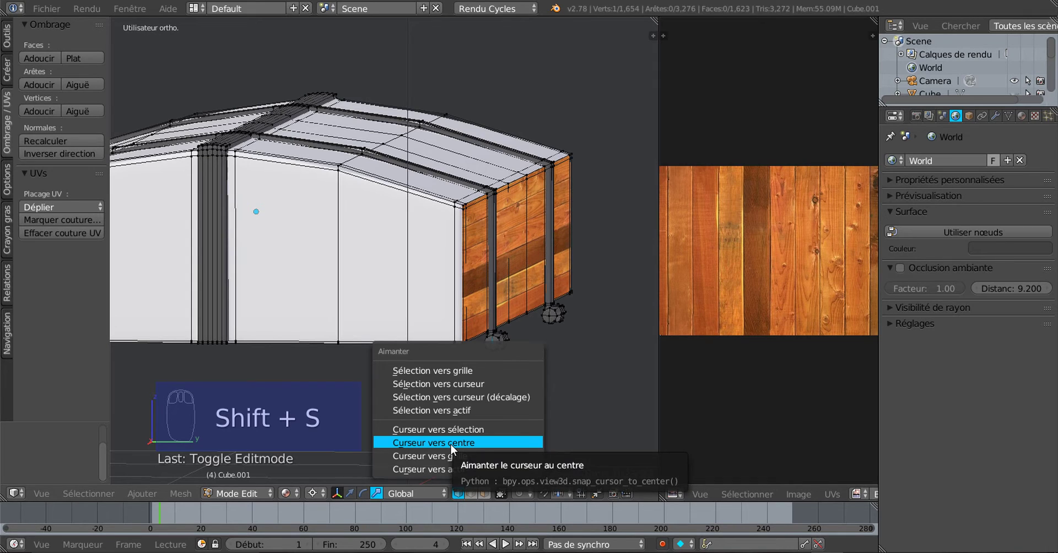
pyautogui.click(454, 429)
pyautogui.scroll(-2, 454, 428)
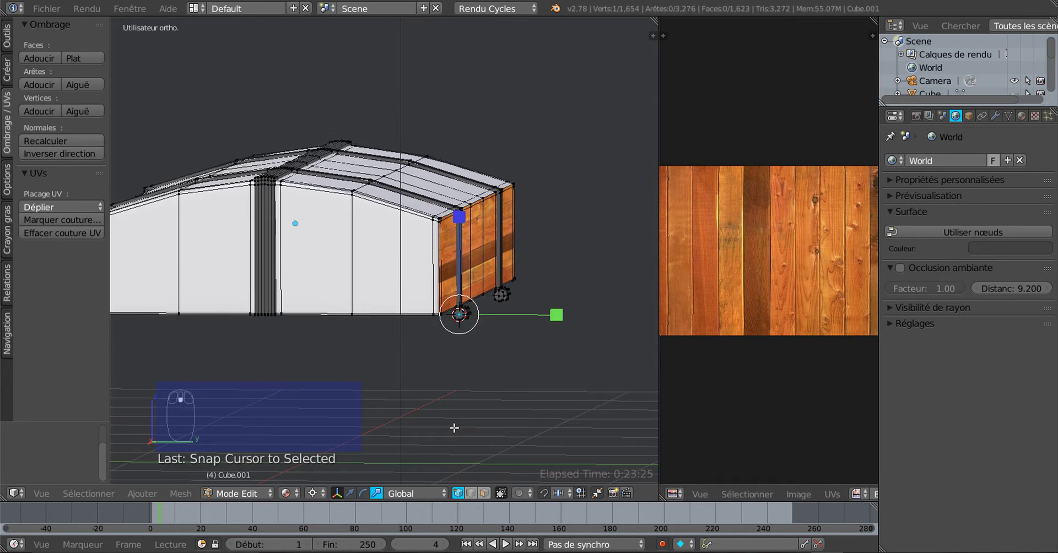
pyautogui.moveTo(454, 427)
pyautogui.mouseDown(button='middle')
pyautogui.moveTo(480, 424)
pyautogui.moveTo(462, 421)
pyautogui.mouseUp(button='middle')
# - In Object Mode, set the lid's origin to the 3D cursor and the pivot point to Barycentre
pyautogui.press('Tab')
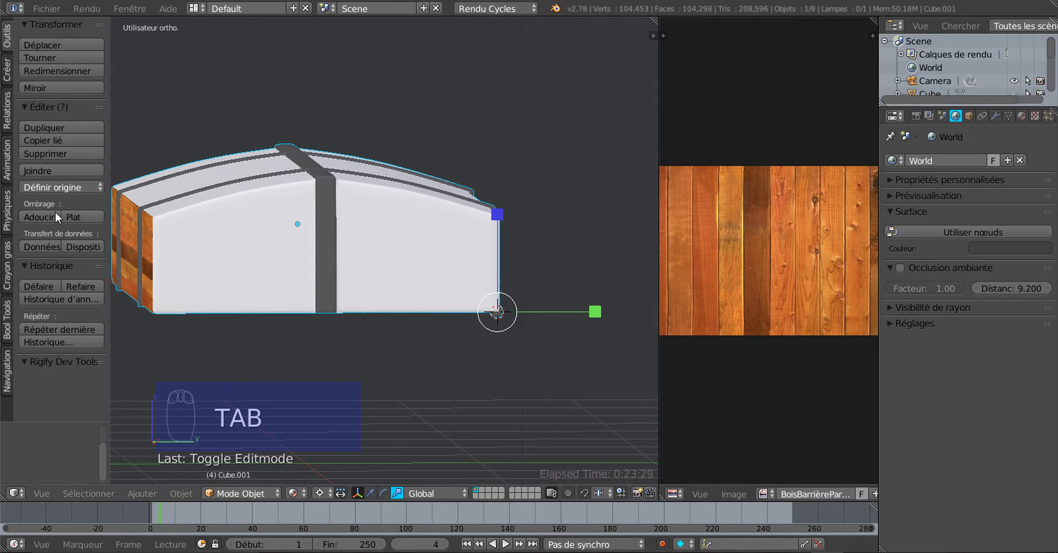
pyautogui.click(41, 170)
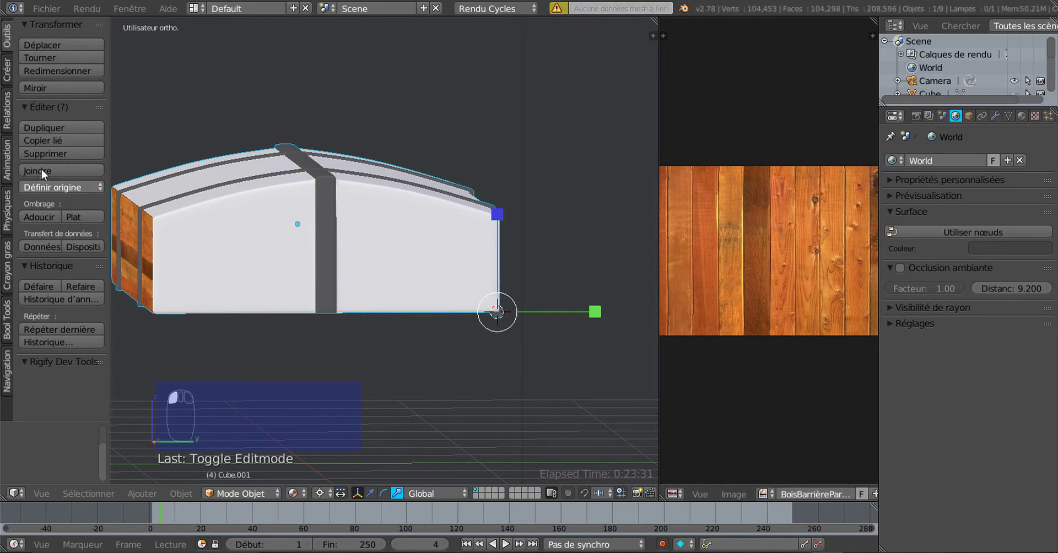
pyautogui.click(38, 167)
pyautogui.click(55, 185)
pyautogui.click(84, 206)
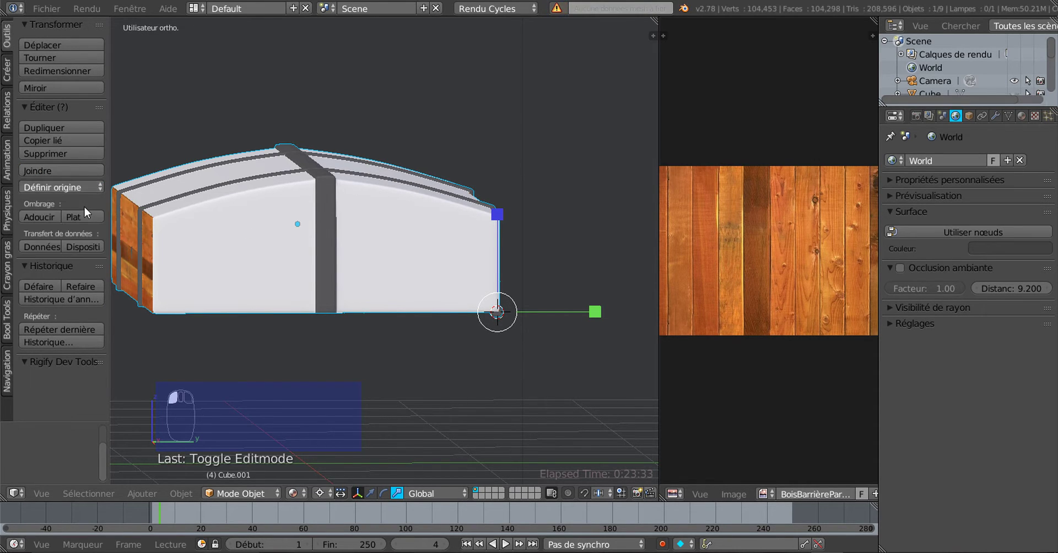
pyautogui.click(61, 186)
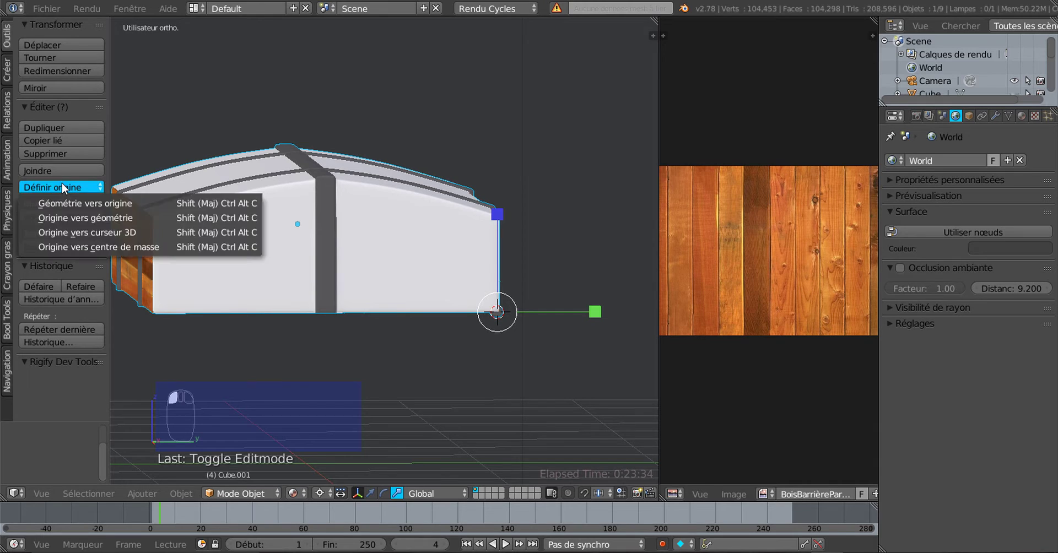
pyautogui.click(83, 234)
pyautogui.click(320, 492)
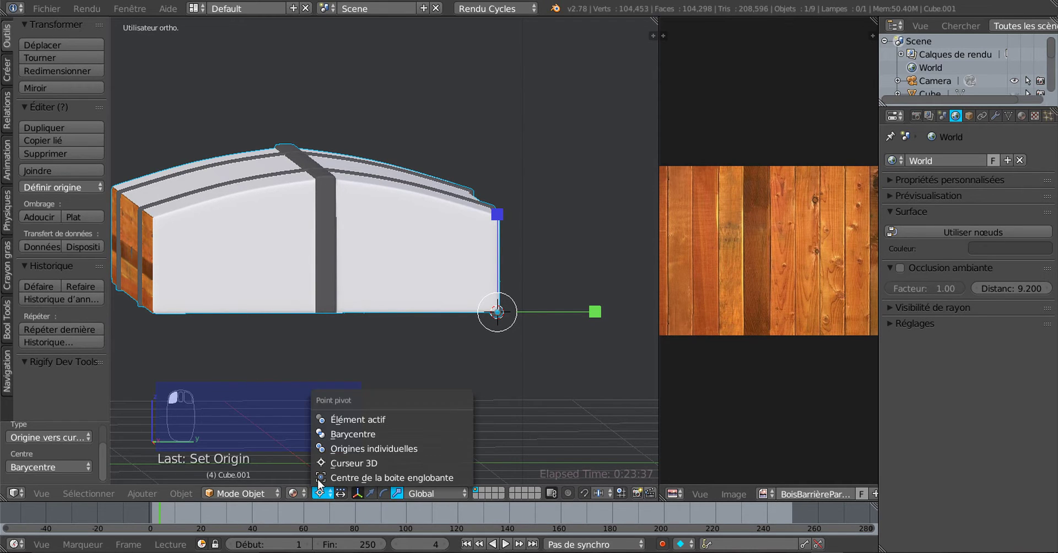
pyautogui.click(337, 435)
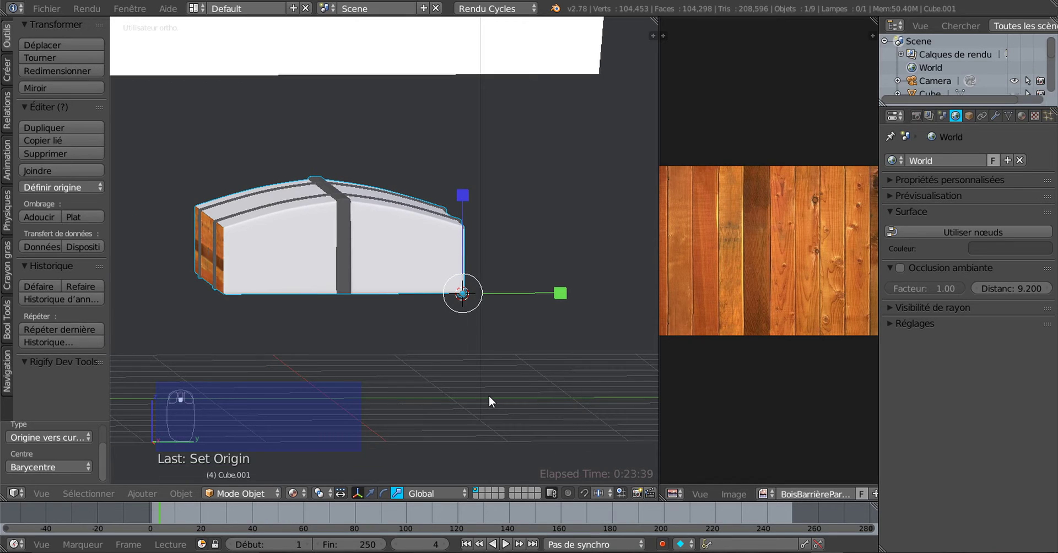
# - From the right orthographic view, rotate the lid about -65° around its hinge to swing it open
pyautogui.press('KP_3')
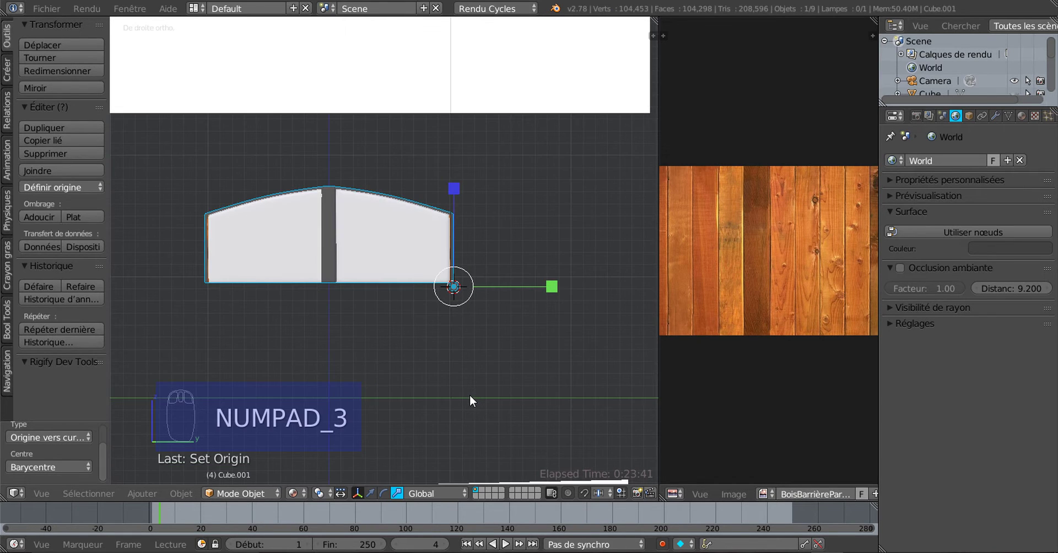
pyautogui.press('r')
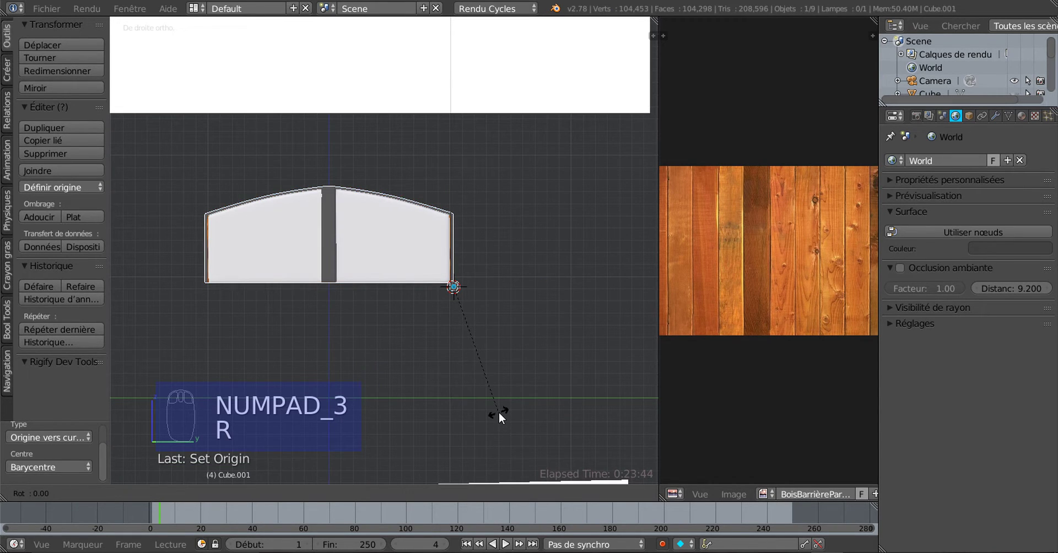
pyautogui.click(351, 383)
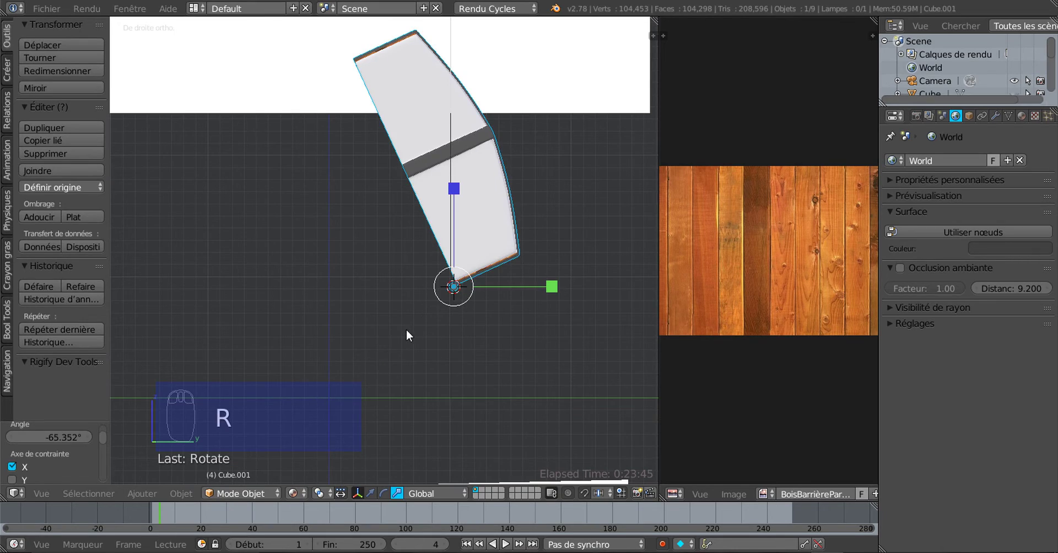
pyautogui.moveTo(406, 329); pyautogui.dragTo(323, 220, button='middle')
pyautogui.scroll(4, 383, 242)
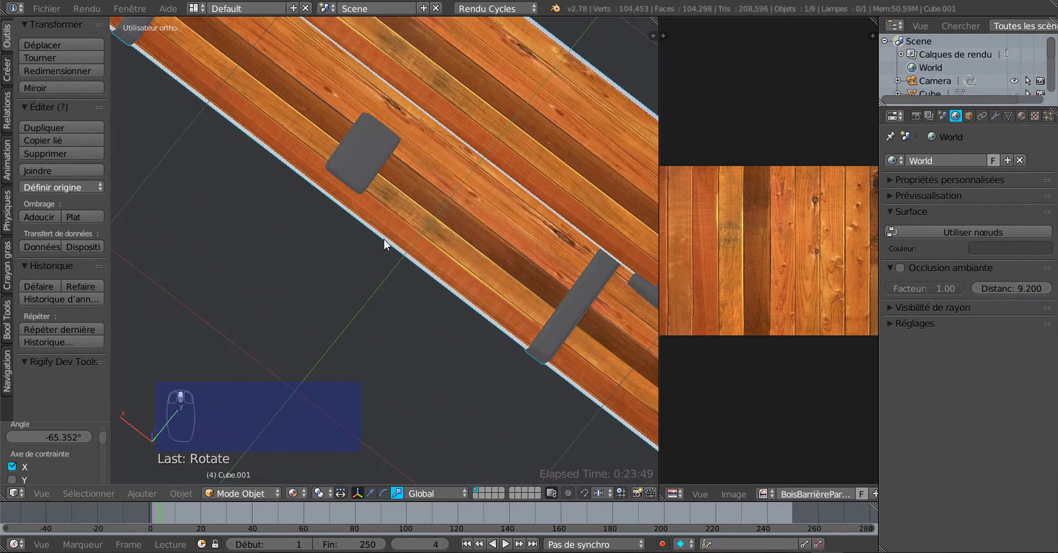
# - Preview the opened lid with rendered shading and examine the metal plate on the planks up close
pyautogui.click(291, 492)
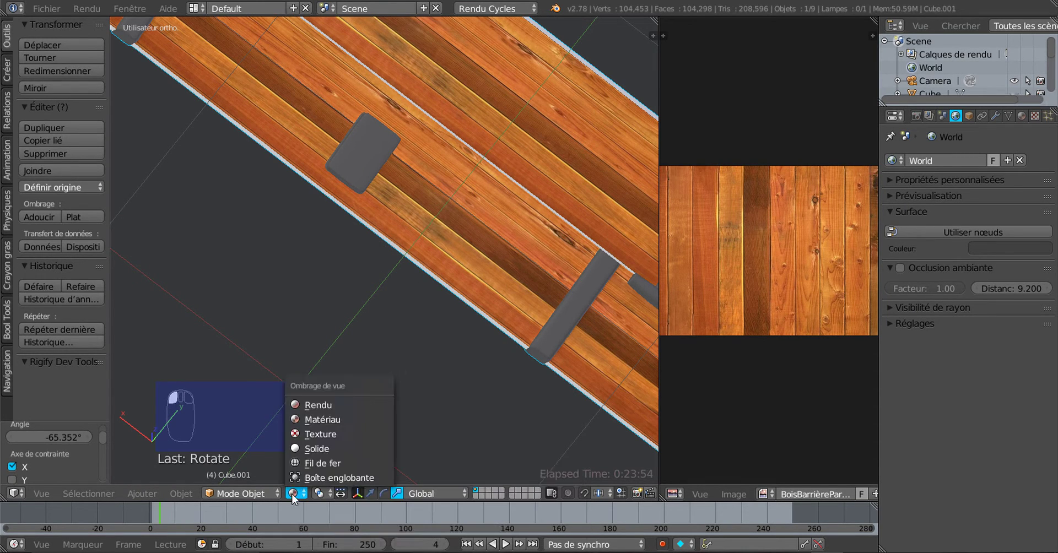
pyautogui.click(300, 404)
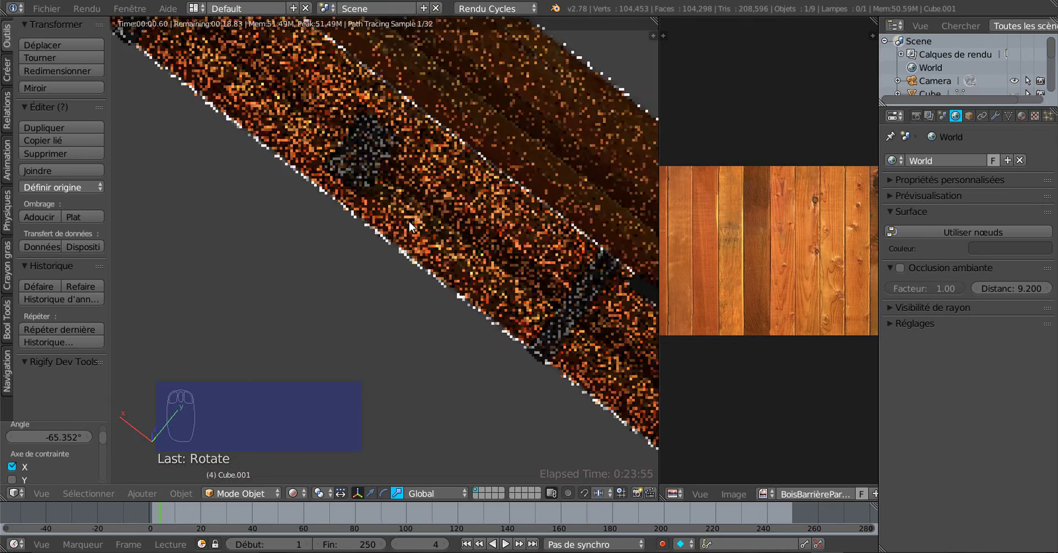
pyautogui.scroll(6, 396, 210)
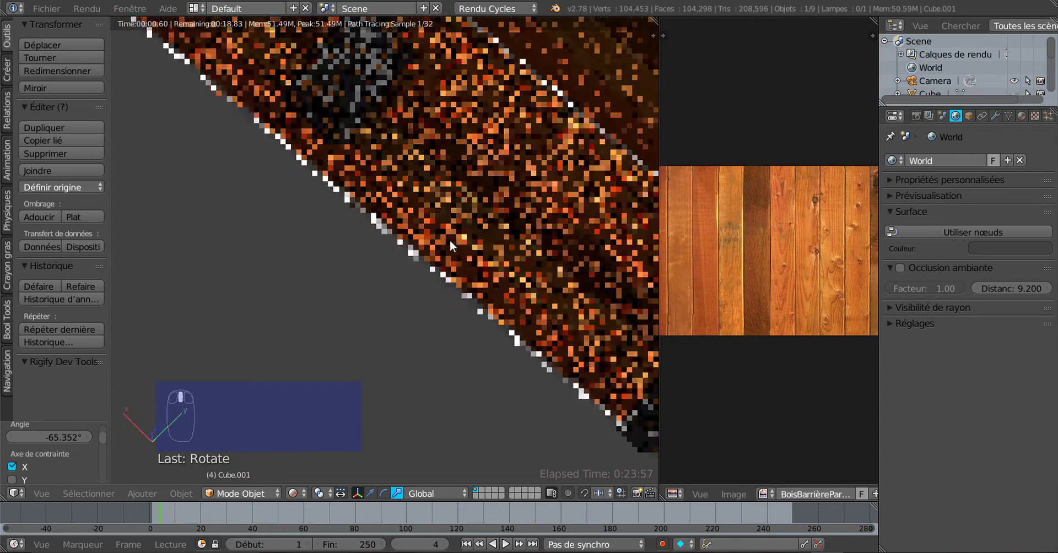
pyautogui.scroll(-5, 459, 213)
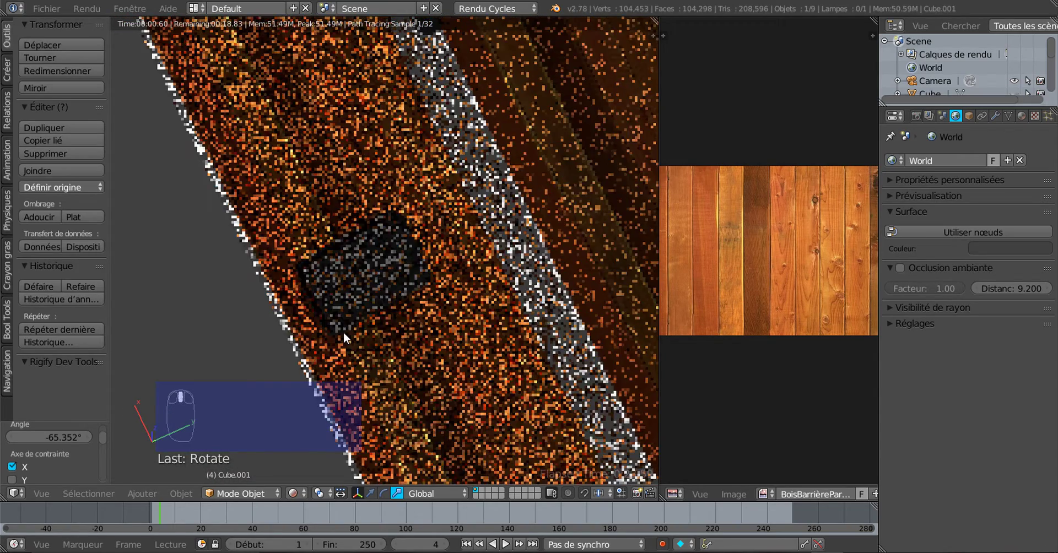
pyautogui.scroll(6, 343, 332)
pyautogui.scroll(-4, 343, 332)
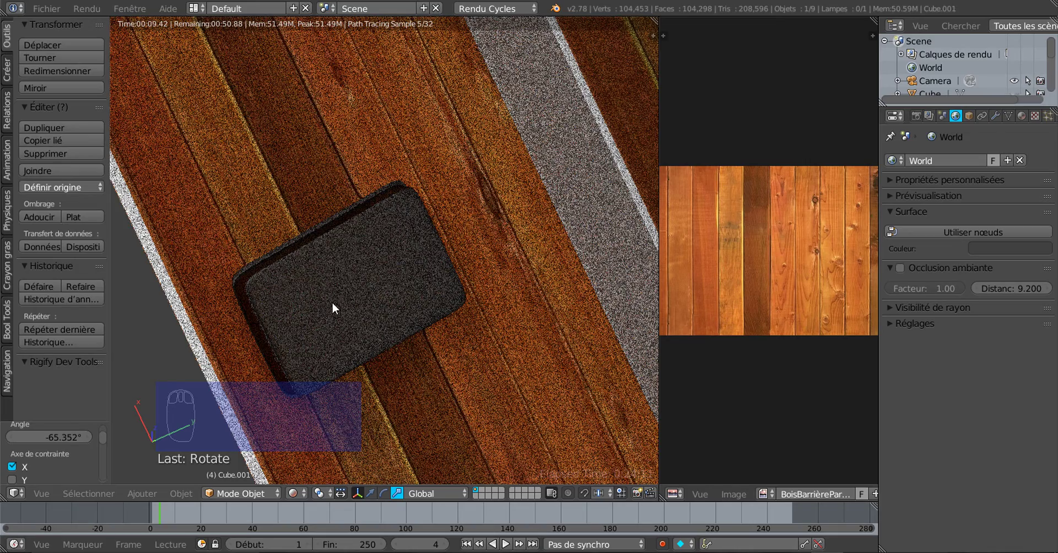
# - Examine the whole opened lid between the light planes, and undo its rotation
pyautogui.scroll(-11, 331, 301)
pyautogui.moveTo(403, 368); pyautogui.dragTo(399, 439, button='middle')
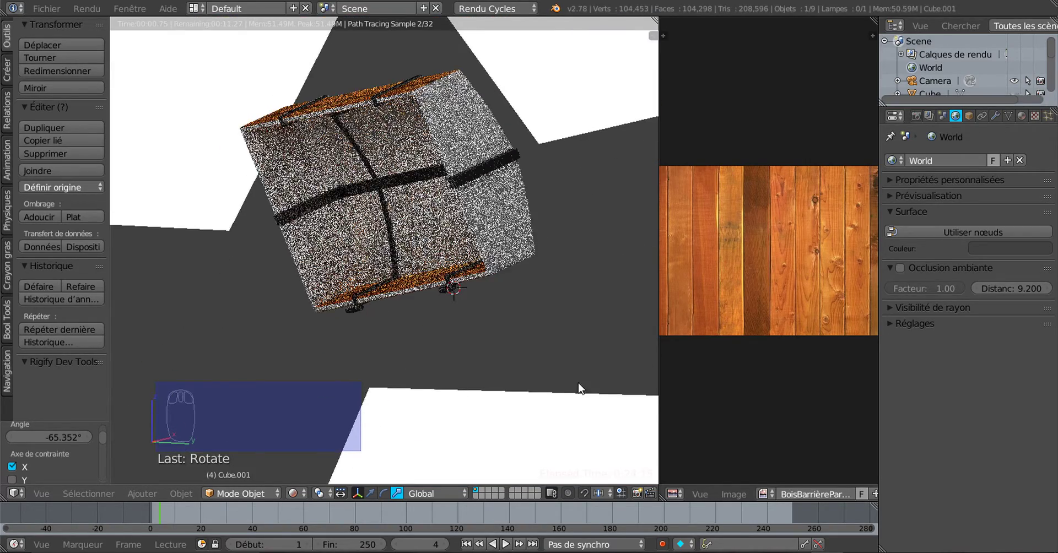
pyautogui.moveTo(578, 382); pyautogui.dragTo(561, 355, button='middle')
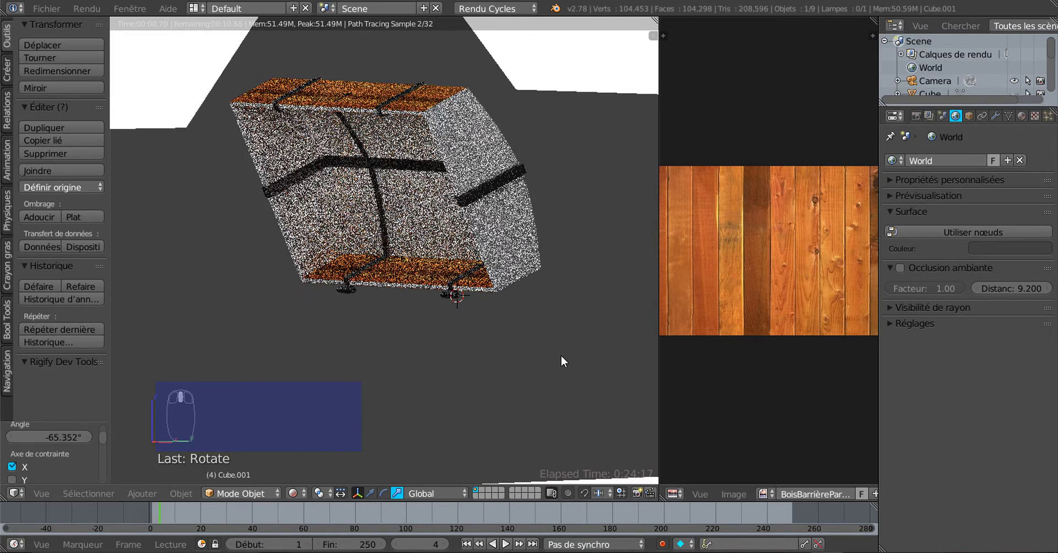
pyautogui.hotkey('ctrl', 'z')
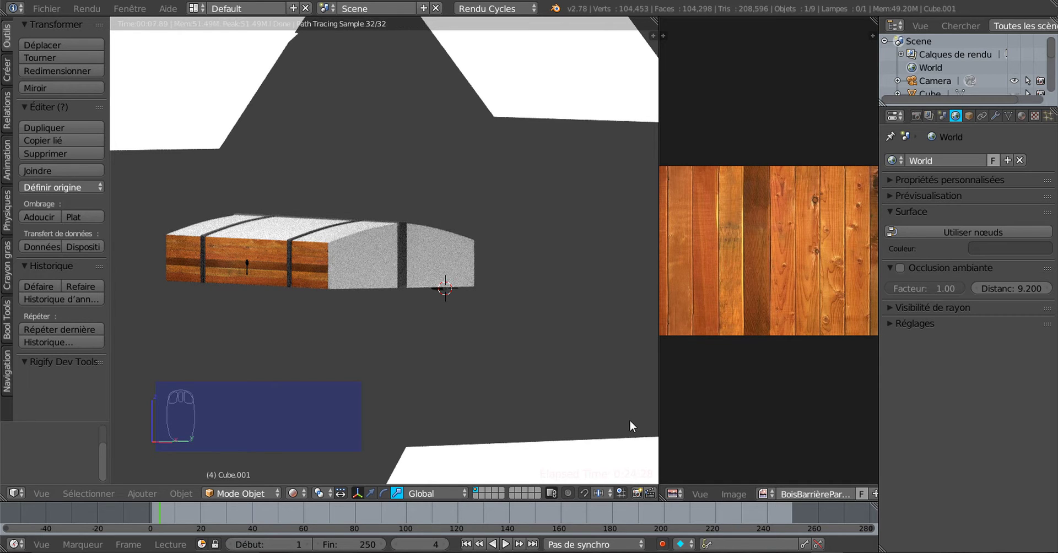
# - View the lid from the right in a widened viewport with Material shading, and enter Edit Mode
pyautogui.press('KP_1')
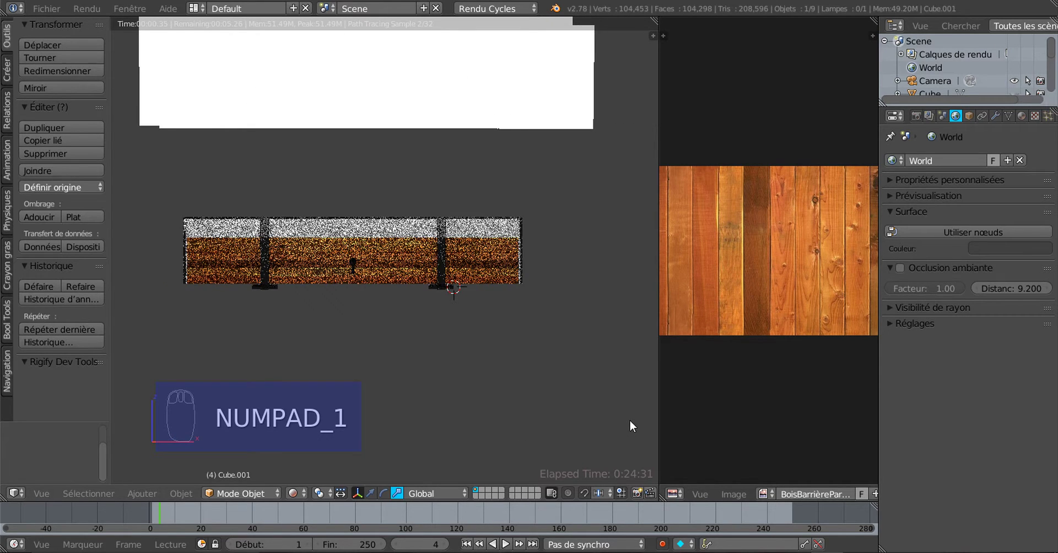
pyautogui.press('KP_3')
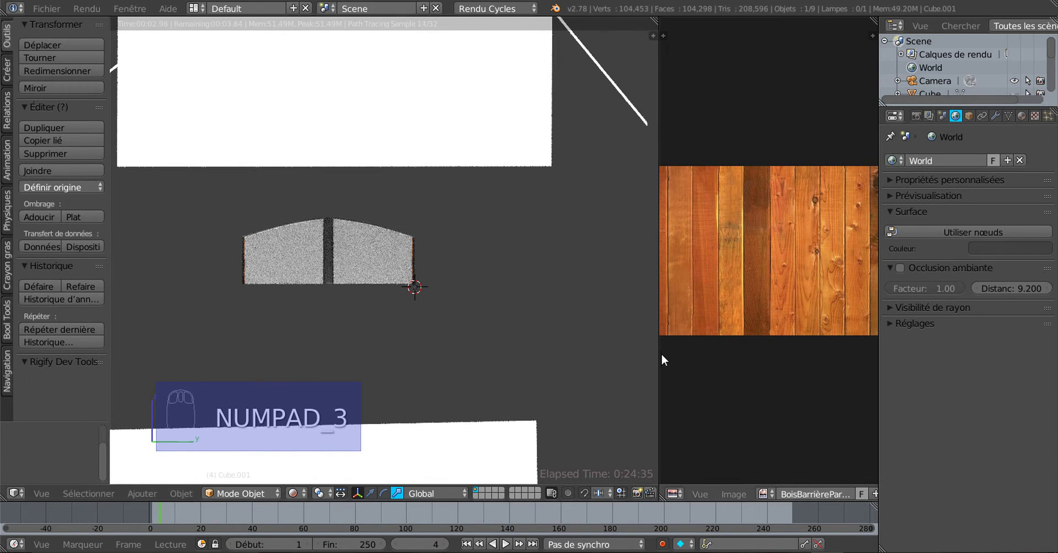
pyautogui.moveTo(658, 359); pyautogui.dragTo(791, 350)
pyautogui.scroll(3, 466, 368)
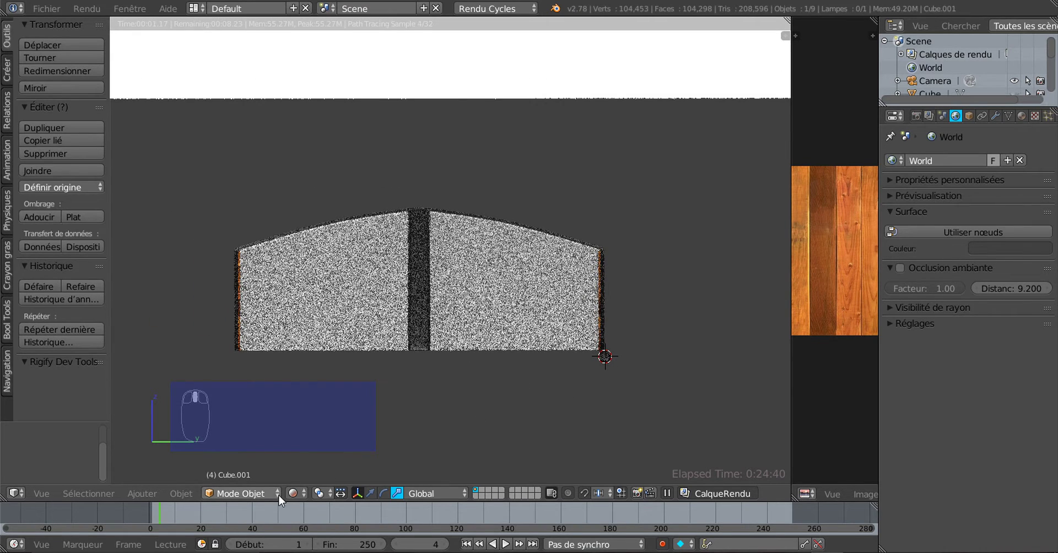
pyautogui.click(292, 494)
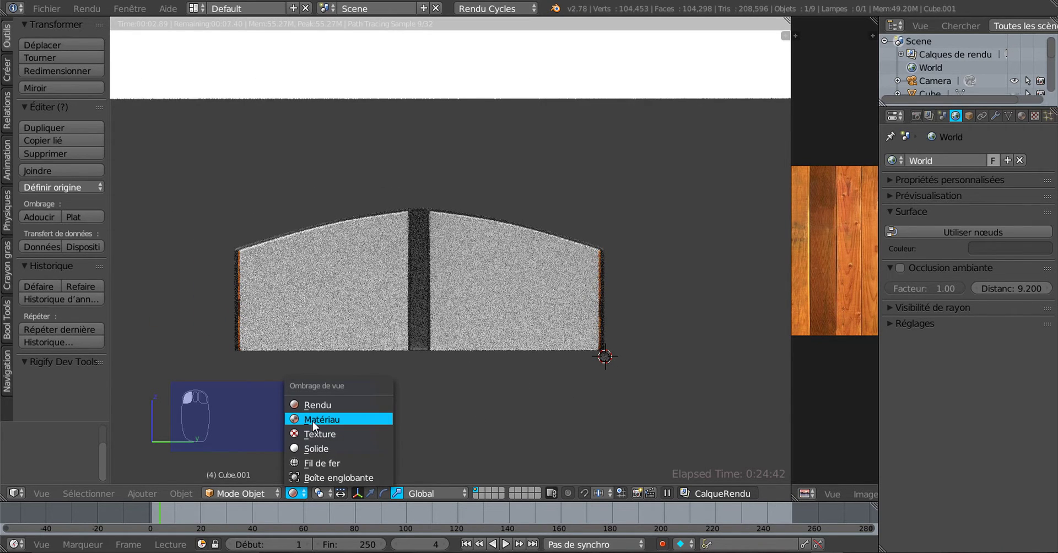
pyautogui.click(312, 421)
pyautogui.press('Tab')
pyautogui.scroll(3, 432, 385)
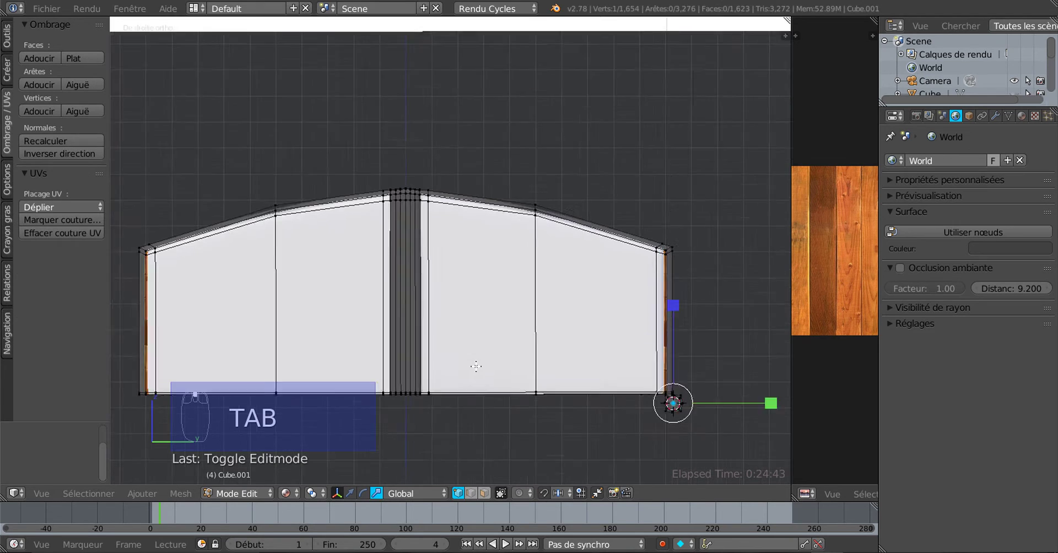
# - In face select mode, select the two large faces on the hinge-side half of the lid's end
pyautogui.click(484, 493)
pyautogui.rightClick(486, 364)
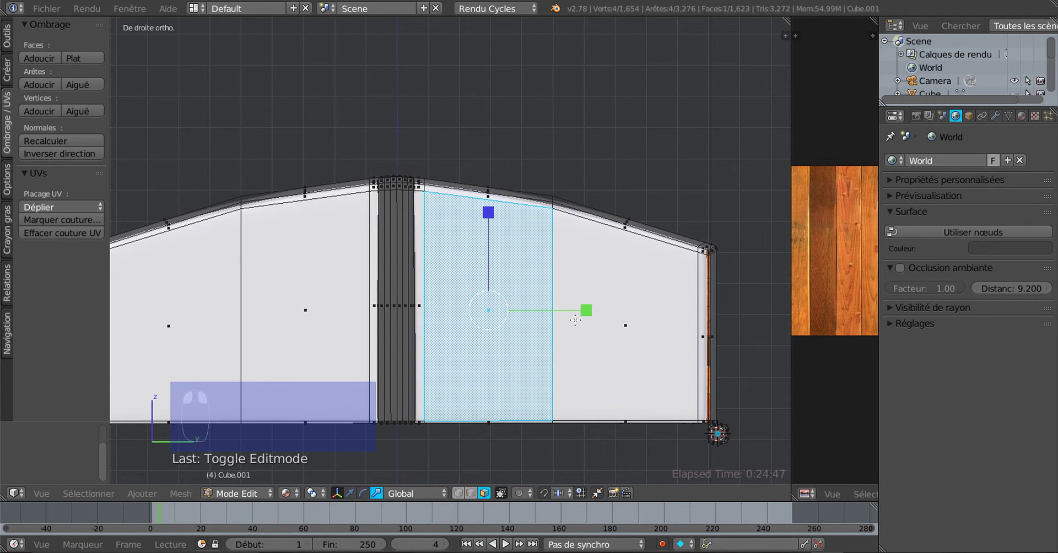
pyautogui.keyDown('shift'); pyautogui.rightClick(603, 314); pyautogui.keyUp('shift')
pyautogui.keyDown('shift'); pyautogui.moveTo(594, 324); pyautogui.dragTo(495, 382, button='middle'); pyautogui.keyUp('shift')
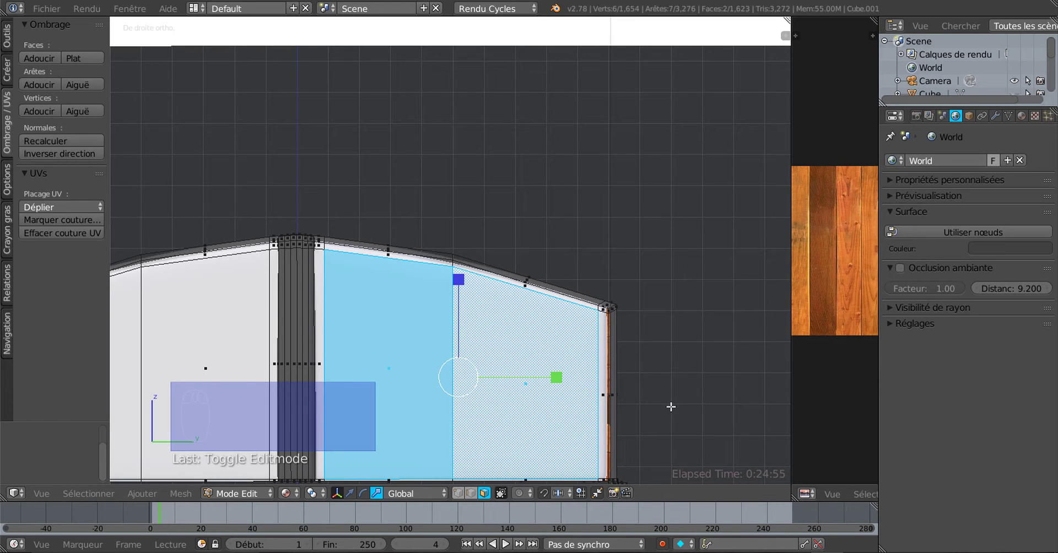
pyautogui.scroll(-3, 656, 369)
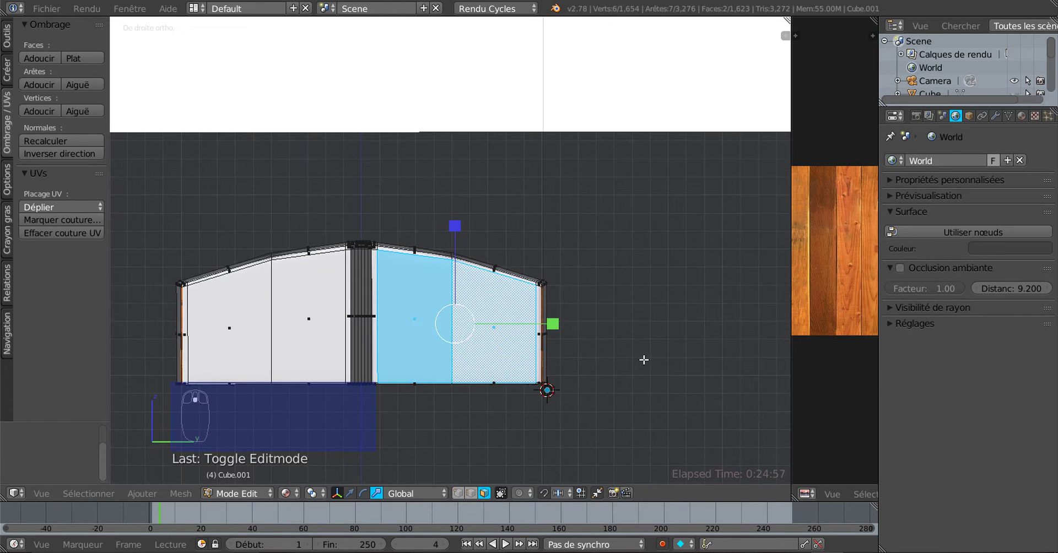
pyautogui.moveTo(643, 359); pyautogui.dragTo(702, 395, button='middle')
pyautogui.scroll(4, 702, 395)
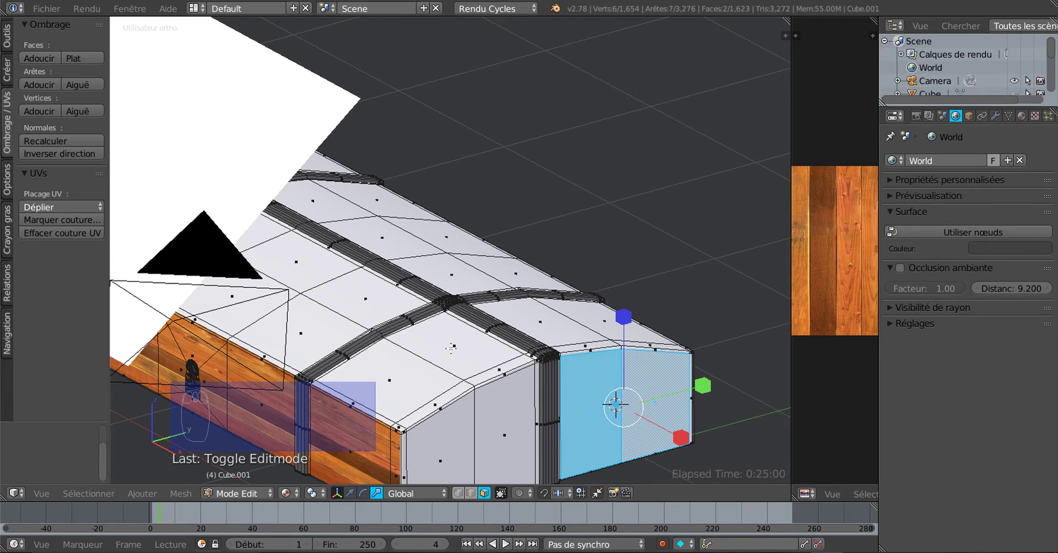
# - From the top view, select a lid face between the two cross straps on the hinge side
pyautogui.press('KP_7')
pyautogui.scroll(-2, 432, 301)
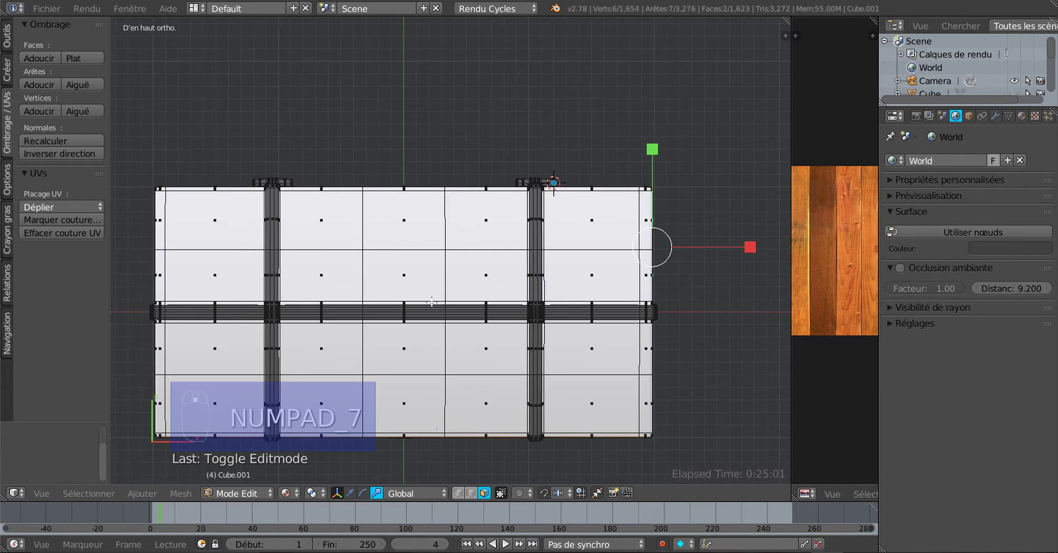
pyautogui.rightClick(405, 223)
pyautogui.scroll(2, 485, 261)
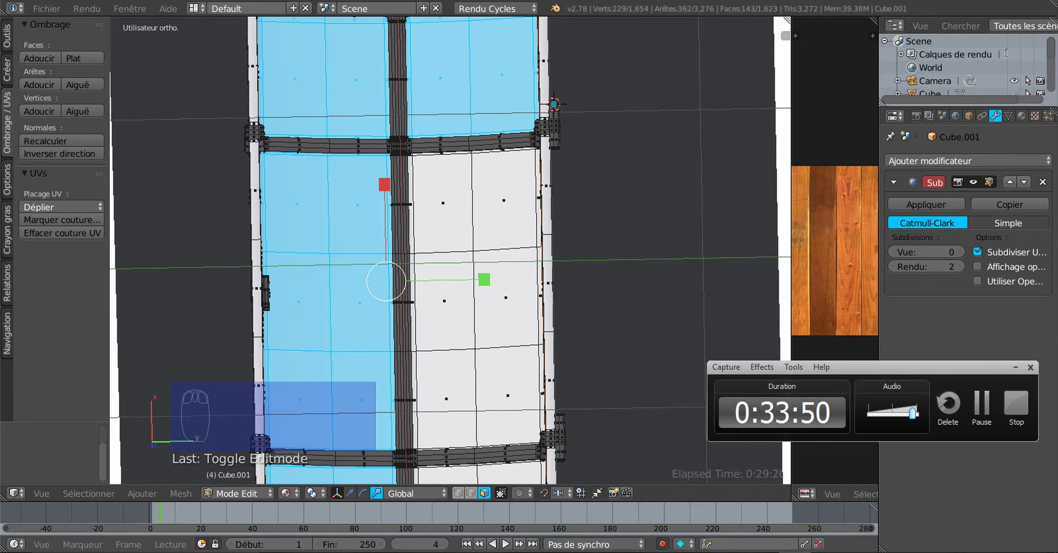
# - Inside the lid, add the two unselected panels beside the first cross strap and their thin border faces to the selection
pyautogui.scroll(3, 487, 234)
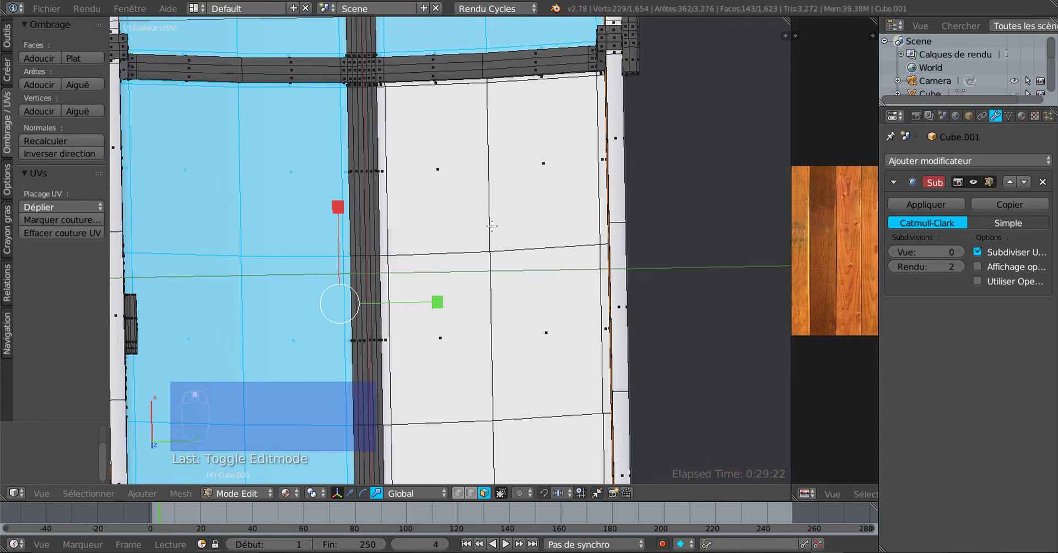
pyautogui.keyDown('shift'); pyautogui.moveTo(491, 202); pyautogui.dragTo(522, 270, button='middle'); pyautogui.keyUp('shift')
pyautogui.scroll(1, 455, 159)
pyautogui.keyDown('shift'); pyautogui.moveTo(461, 182); pyautogui.dragTo(445, 323, button='middle'); pyautogui.keyUp('shift')
pyautogui.scroll(2, 417, 323)
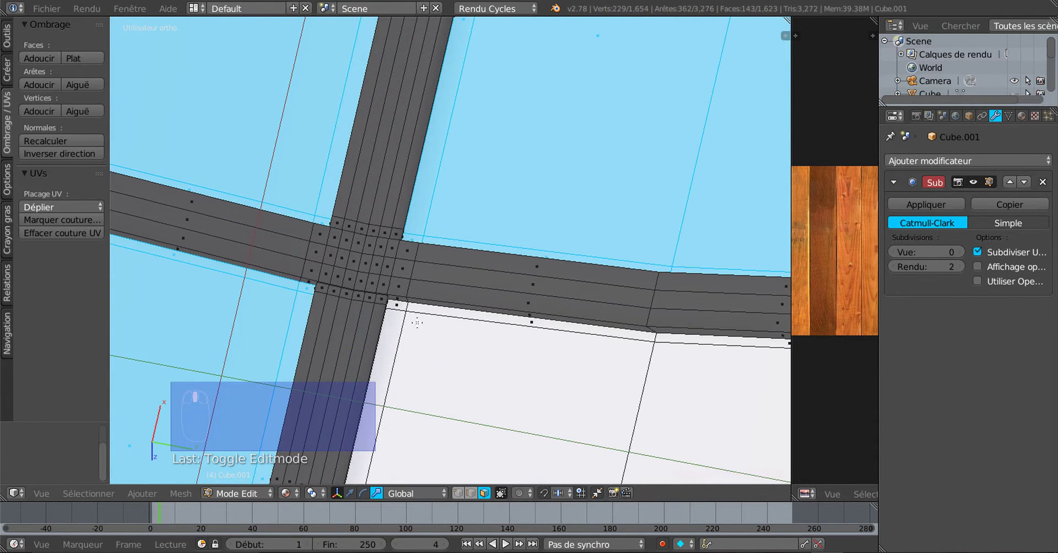
pyautogui.keyDown('shift'); pyautogui.rightClick(442, 314); pyautogui.keyUp('shift')
pyautogui.keyDown('shift'); pyautogui.rightClick(454, 355); pyautogui.keyUp('shift')
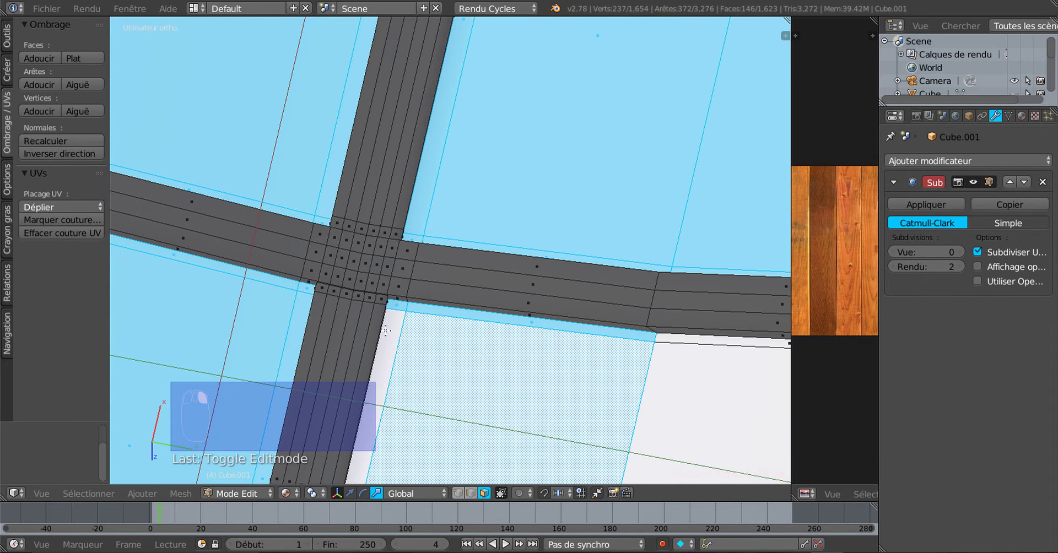
pyautogui.keyDown('shift'); pyautogui.rightClick(385, 331); pyautogui.keyUp('shift')
pyautogui.keyDown('shift'); pyautogui.rightClick(675, 341); pyautogui.keyUp('shift')
pyautogui.keyDown('shift'); pyautogui.rightClick(683, 358); pyautogui.keyUp('shift')
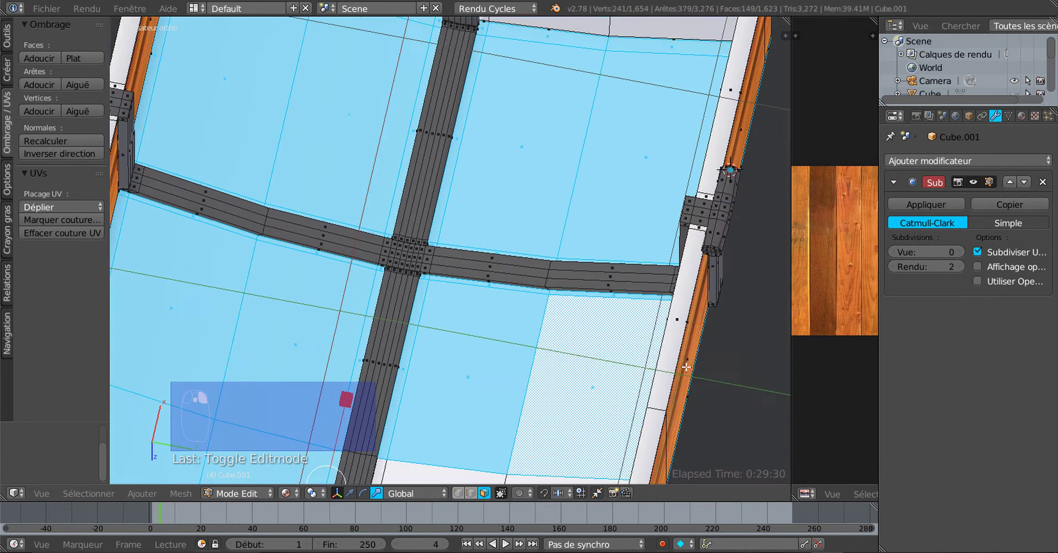
# - Add the small corner face by the first hinge and the thin strip along the back planks to the selection
pyautogui.scroll(-5, 683, 360)
pyautogui.scroll(2, 678, 331)
pyautogui.scroll(-2, 677, 329)
pyautogui.scroll(5, 612, 311)
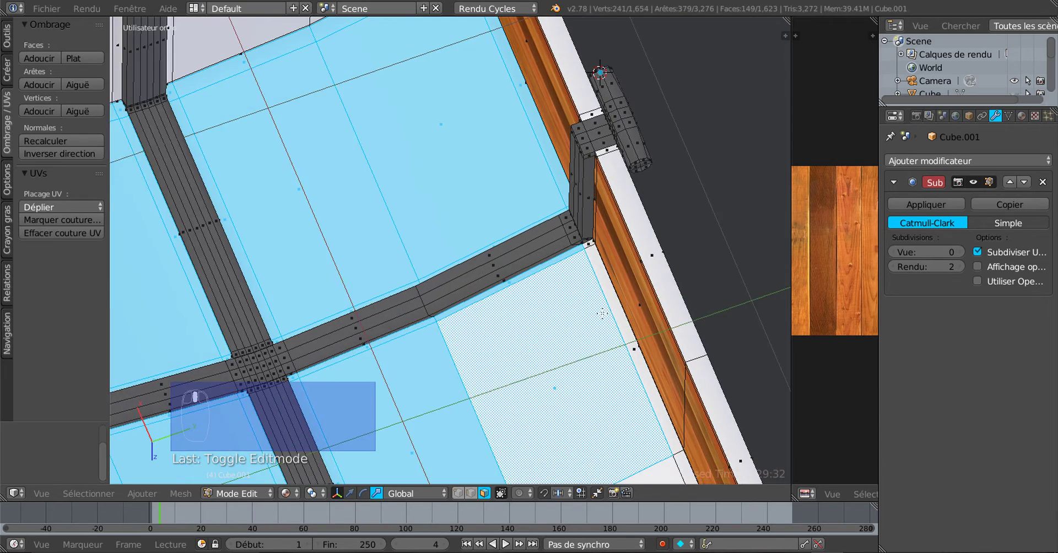
pyautogui.scroll(2, 532, 322)
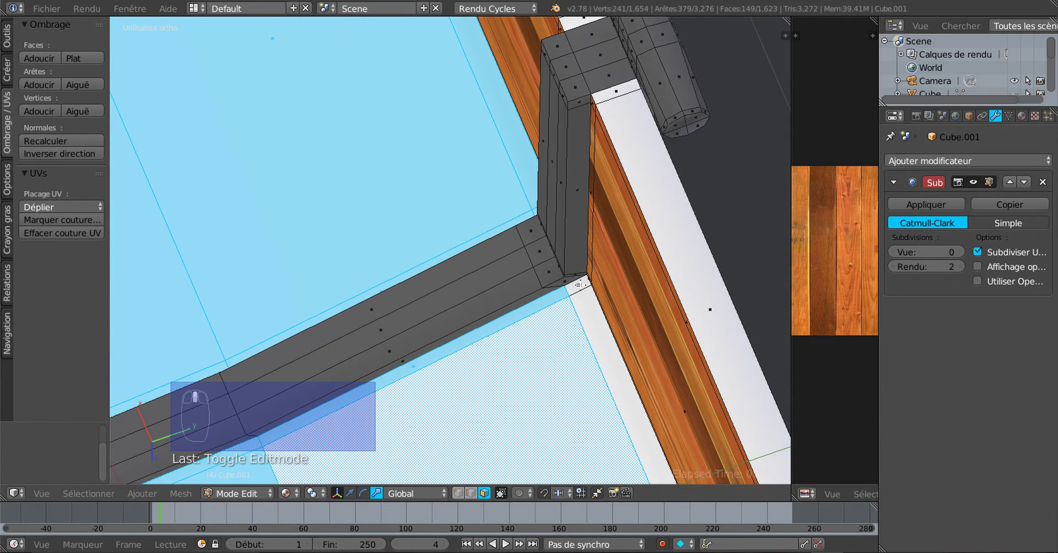
pyautogui.keyDown('shift'); pyautogui.rightClick(580, 284); pyautogui.keyUp('shift')
pyautogui.keyDown('shift'); pyautogui.rightClick(600, 324); pyautogui.keyUp('shift')
# - Add the middle pair of inner panels to the selection, with their thin strips along the back planks and the central strap
pyautogui.scroll(-3, 597, 342)
pyautogui.keyDown('shift'); pyautogui.moveTo(589, 361); pyautogui.dragTo(564, 2, button='middle'); pyautogui.keyUp('shift')
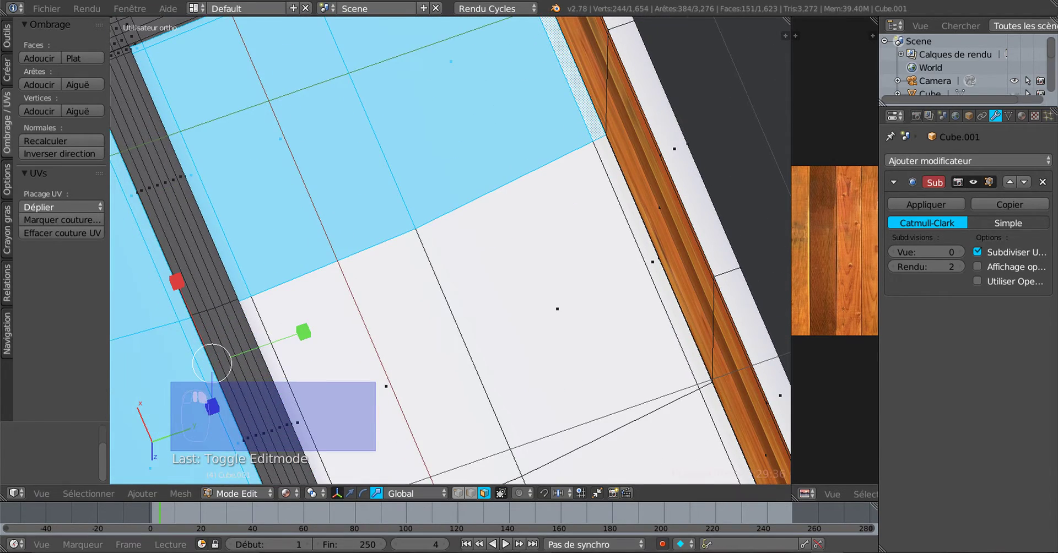
pyautogui.keyDown('shift'); pyautogui.rightClick(575, 265); pyautogui.keyUp('shift')
pyautogui.keyDown('shift'); pyautogui.rightClick(641, 239); pyautogui.keyUp('shift')
pyautogui.keyDown('shift'); pyautogui.rightClick(437, 346); pyautogui.keyUp('shift')
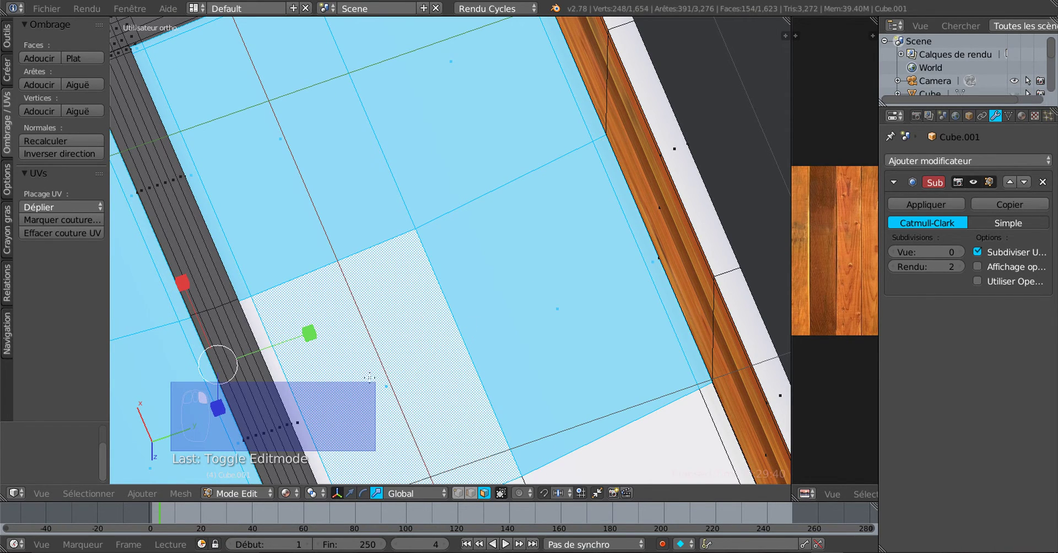
pyautogui.moveTo(443, 347); pyautogui.dragTo(309, 263, button='middle')
pyautogui.keyDown('shift'); pyautogui.moveTo(422, 294); pyautogui.dragTo(511, 316, button='middle'); pyautogui.keyUp('shift')
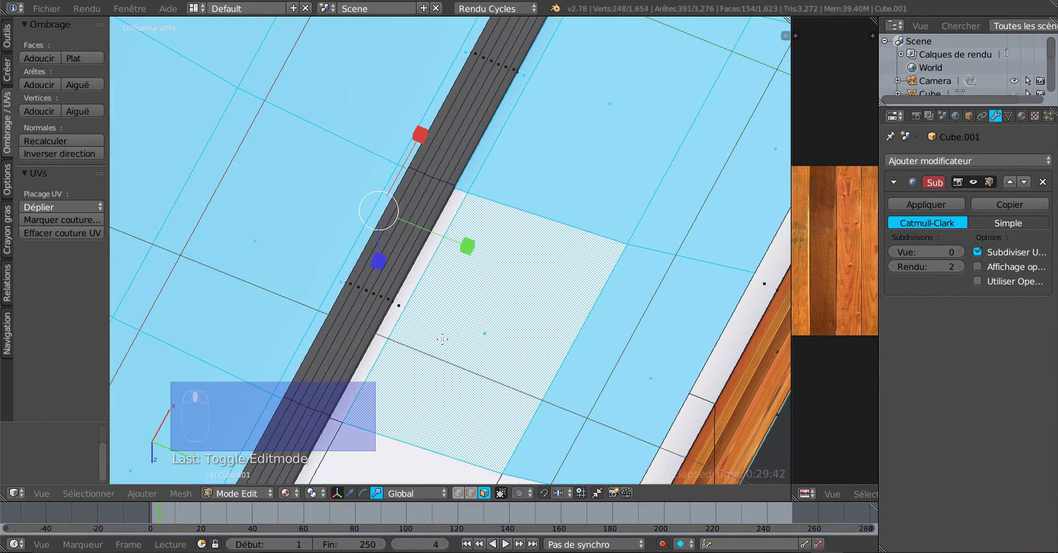
pyautogui.keyDown('shift'); pyautogui.rightClick(424, 263); pyautogui.keyUp('shift')
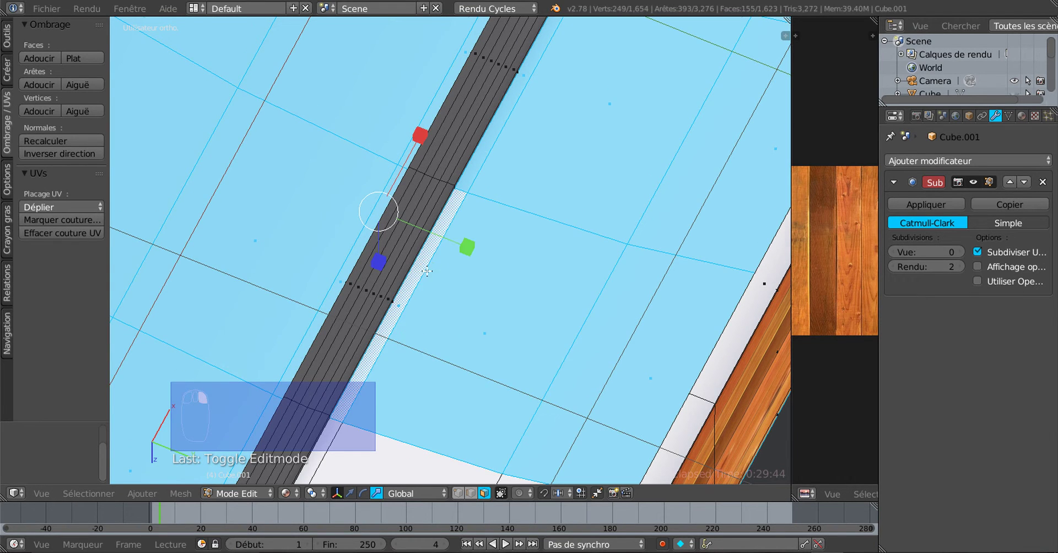
# - Add the two inner panels before the second cross strap and the thin strip along the central strap to the selection
pyautogui.moveTo(425, 268); pyautogui.dragTo(452, 198, button='middle')
pyautogui.keyDown('shift'); pyautogui.rightClick(452, 198); pyautogui.keyUp('shift')
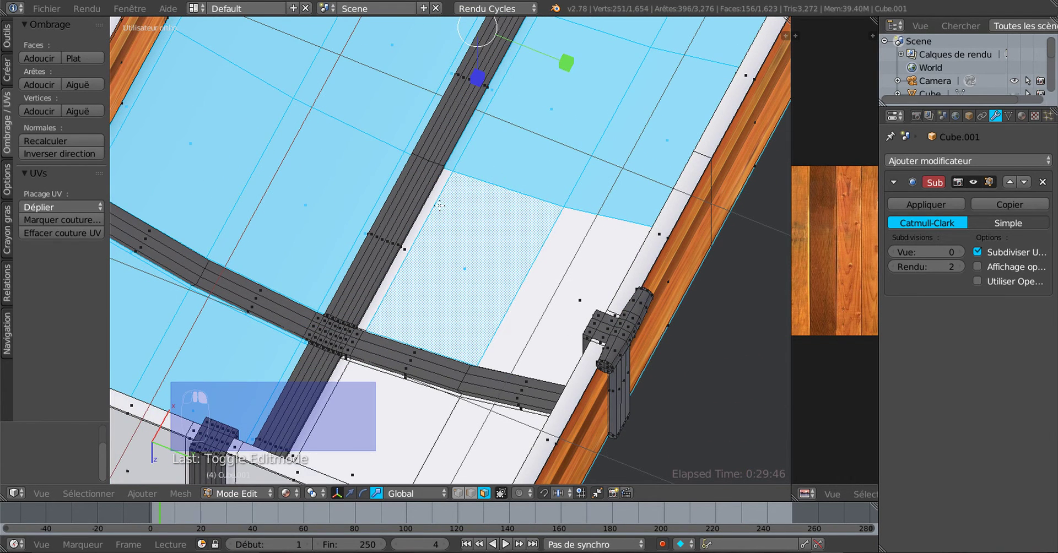
pyautogui.keyDown('shift'); pyautogui.rightClick(425, 216); pyautogui.keyUp('shift')
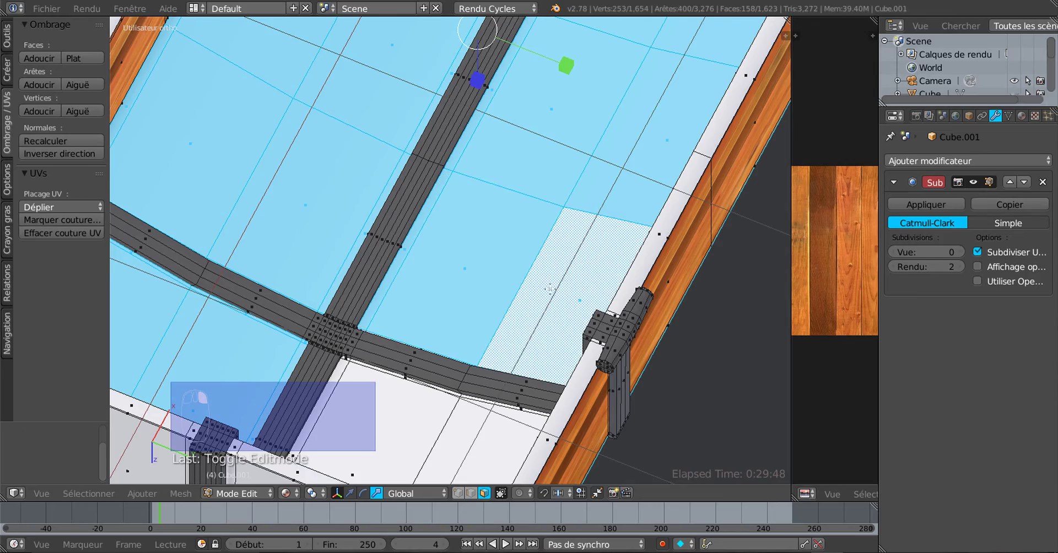
pyautogui.keyDown('shift'); pyautogui.rightClick(528, 285); pyautogui.keyUp('shift')
# - Add the thin faces along the back planks, at the second hinge's corner and along the cross strap to the selection
pyautogui.moveTo(528, 286); pyautogui.dragTo(451, 361, button='middle')
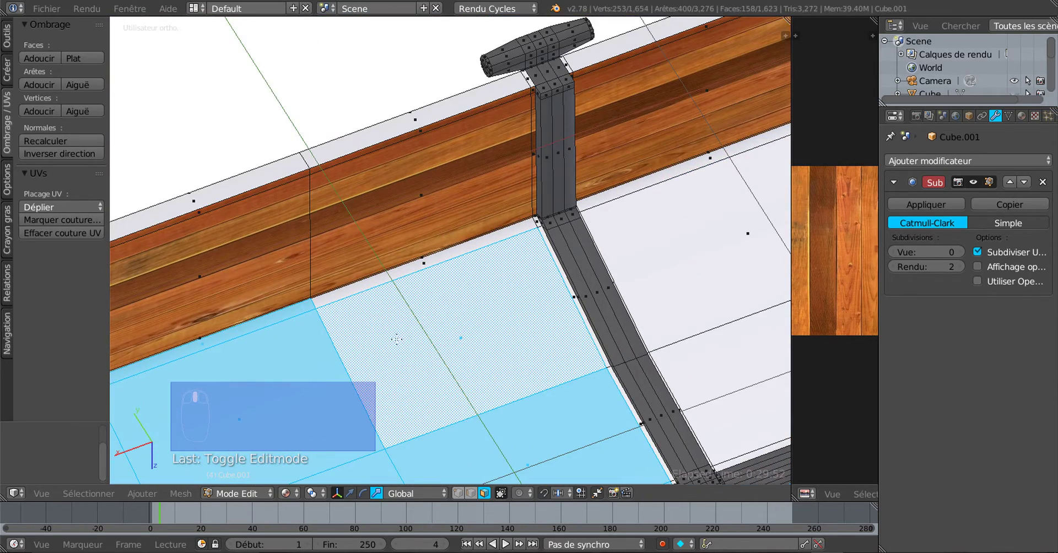
pyautogui.keyDown('shift'); pyautogui.rightClick(407, 269); pyautogui.keyUp('shift')
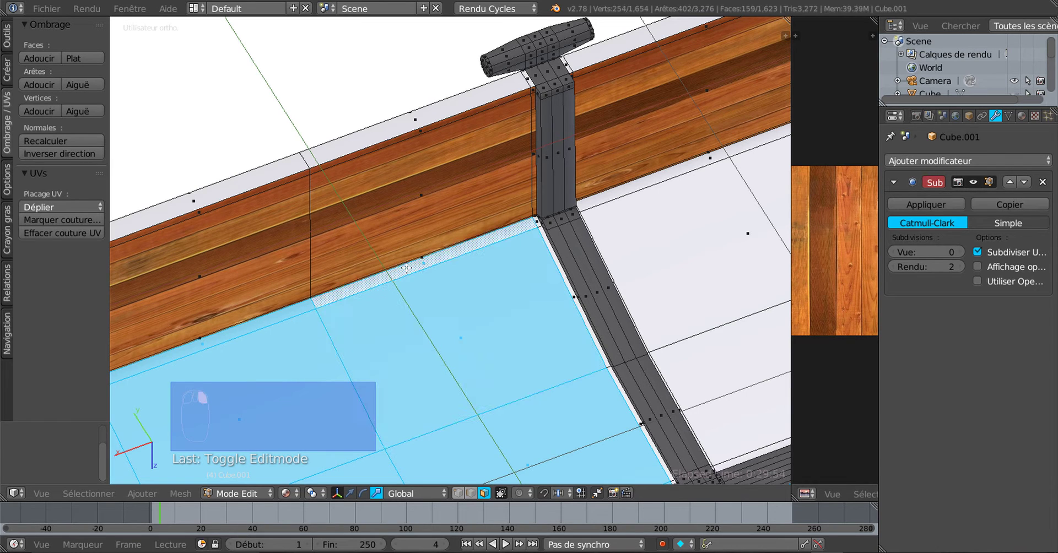
pyautogui.keyDown('shift'); pyautogui.rightClick(537, 222); pyautogui.keyUp('shift')
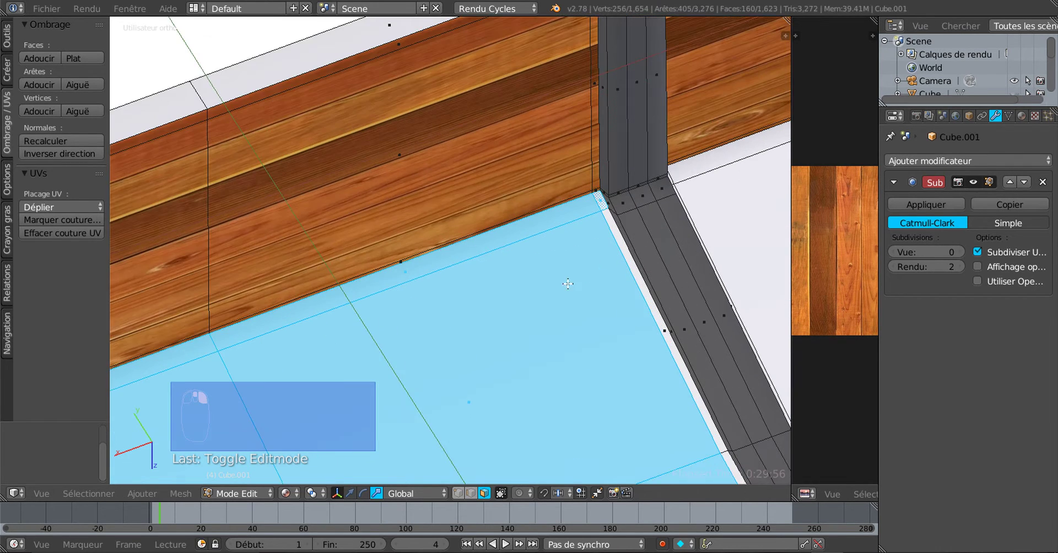
pyautogui.scroll(5, 347, 300)
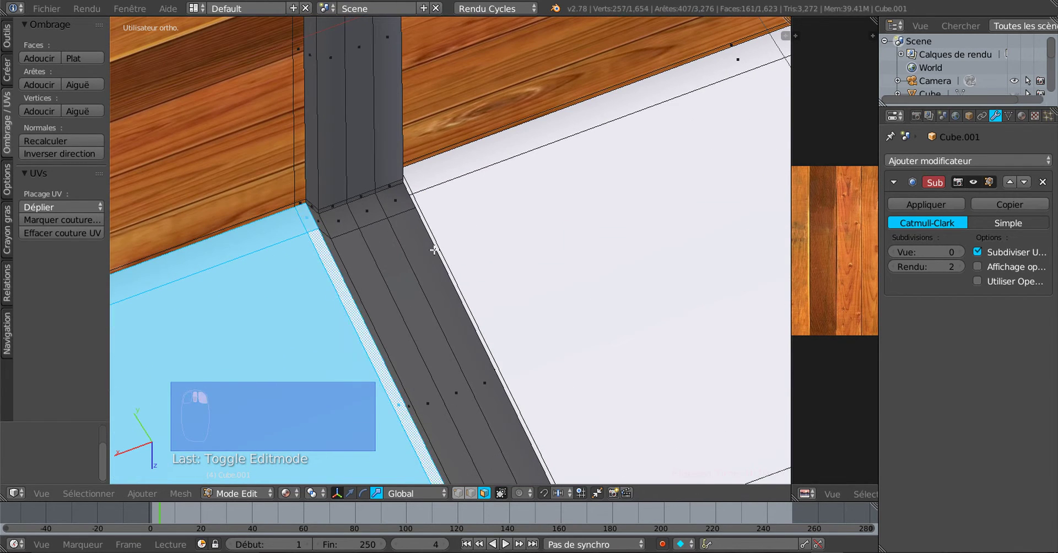
# - Beyond the second cross strap, add the hinge-side inner panel and its plank-edge, corner and strap-edge faces to the selection
pyautogui.keyDown('shift'); pyautogui.rightClick(512, 227); pyautogui.keyUp('shift')
pyautogui.keyDown('shift'); pyautogui.rightClick(477, 126); pyautogui.keyUp('shift')
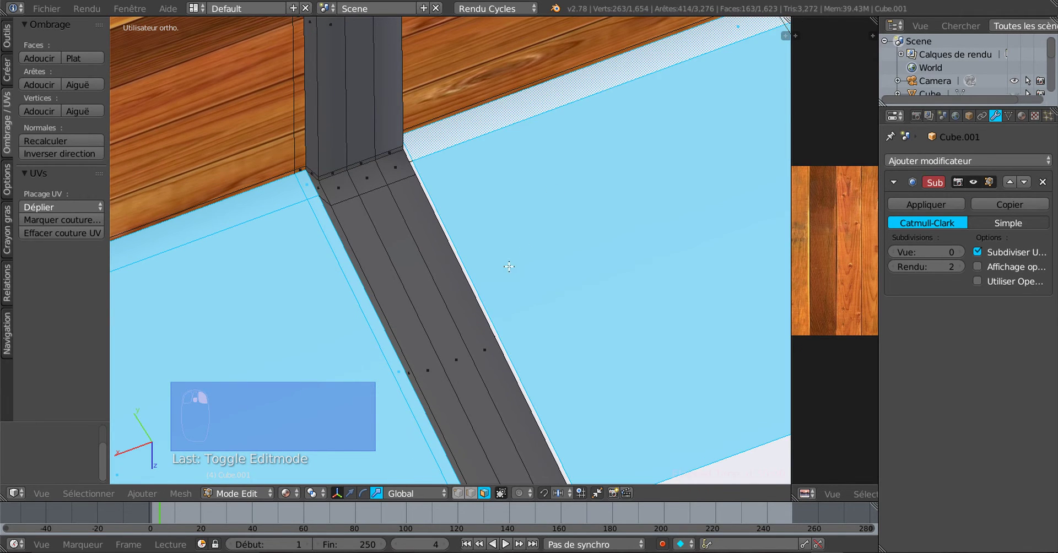
pyautogui.moveTo(477, 125); pyautogui.dragTo(414, 104, button='middle')
pyautogui.keyDown('shift'); pyautogui.rightClick(413, 103); pyautogui.keyUp('shift')
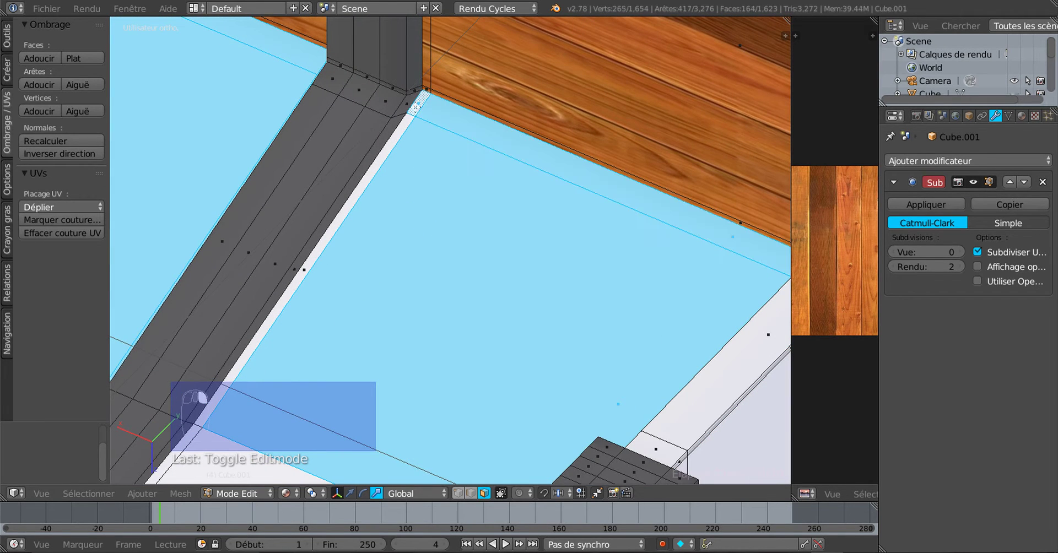
pyautogui.keyDown('shift'); pyautogui.rightClick(388, 152); pyautogui.keyUp('shift')
pyautogui.scroll(-2, 454, 225)
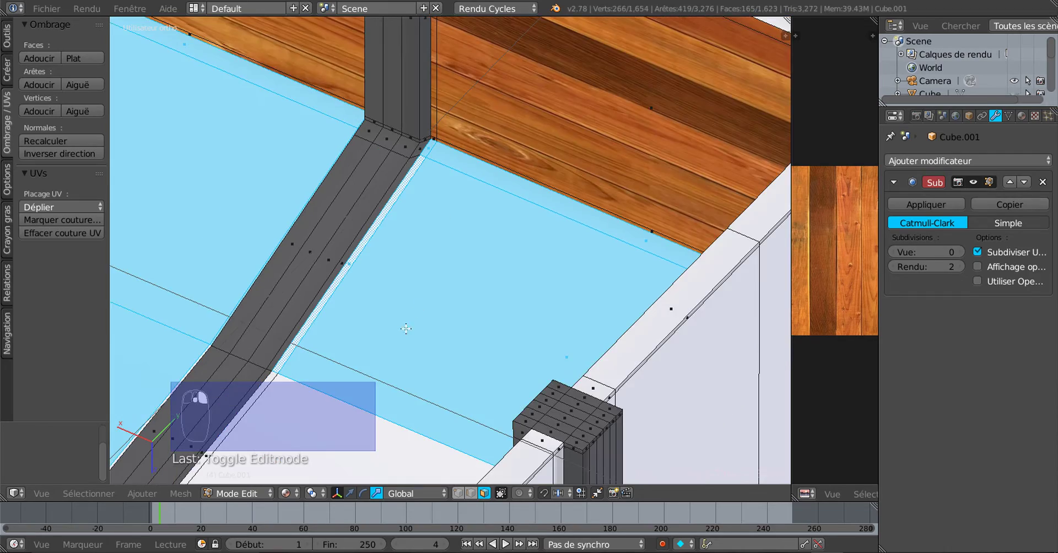
# - Add the remaining thin strip along the second cross strap and the small corner face at the strap crossing to the selection
pyautogui.keyDown('shift'); pyautogui.moveTo(406, 329); pyautogui.dragTo(510, 180, button='middle'); pyautogui.keyUp('shift')
pyautogui.moveTo(597, 191); pyautogui.dragTo(481, 284, button='middle')
pyautogui.keyDown('shift'); pyautogui.rightClick(475, 246); pyautogui.keyUp('shift')
pyautogui.scroll(-2, 476, 246)
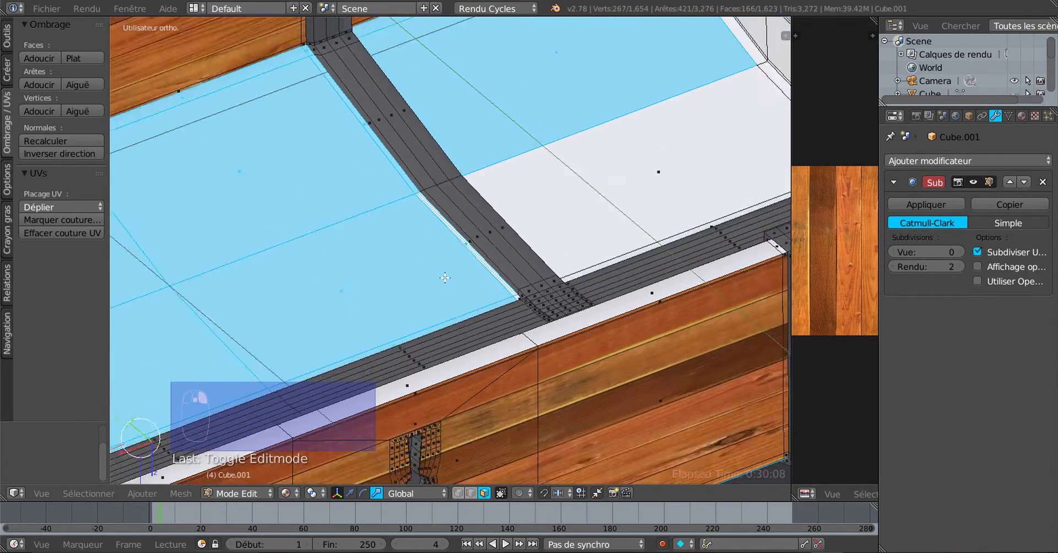
pyautogui.moveTo(474, 248); pyautogui.dragTo(595, 262, button='middle')
pyautogui.keyDown('shift'); pyautogui.moveTo(620, 211); pyautogui.dragTo(349, 333, button='middle'); pyautogui.keyUp('shift')
pyautogui.scroll(6, 340, 339)
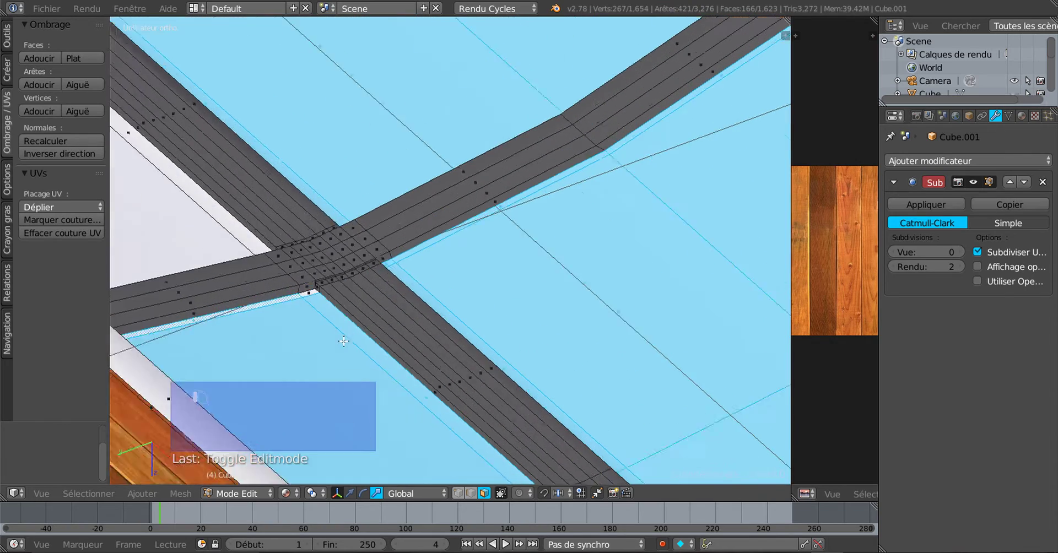
pyautogui.keyDown('shift'); pyautogui.rightClick(212, 324); pyautogui.keyUp('shift')
pyautogui.scroll(-1, 361, 314)
pyautogui.keyDown('shift'); pyautogui.scroll(-3, 367, 312); pyautogui.keyUp('shift')
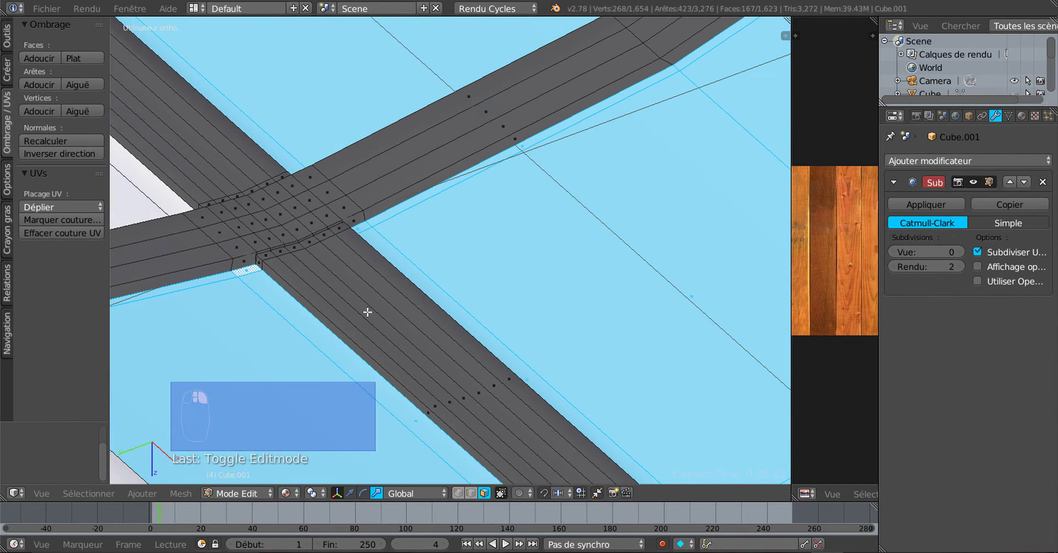
# - Add the last unselected inner panel and its thin strips along the central and cross straps to the selection
pyautogui.moveTo(488, 293); pyautogui.dragTo(438, 304, button='middle')
pyautogui.keyDown('shift'); pyautogui.moveTo(600, 219); pyautogui.dragTo(603, 249, button='middle'); pyautogui.keyUp('shift')
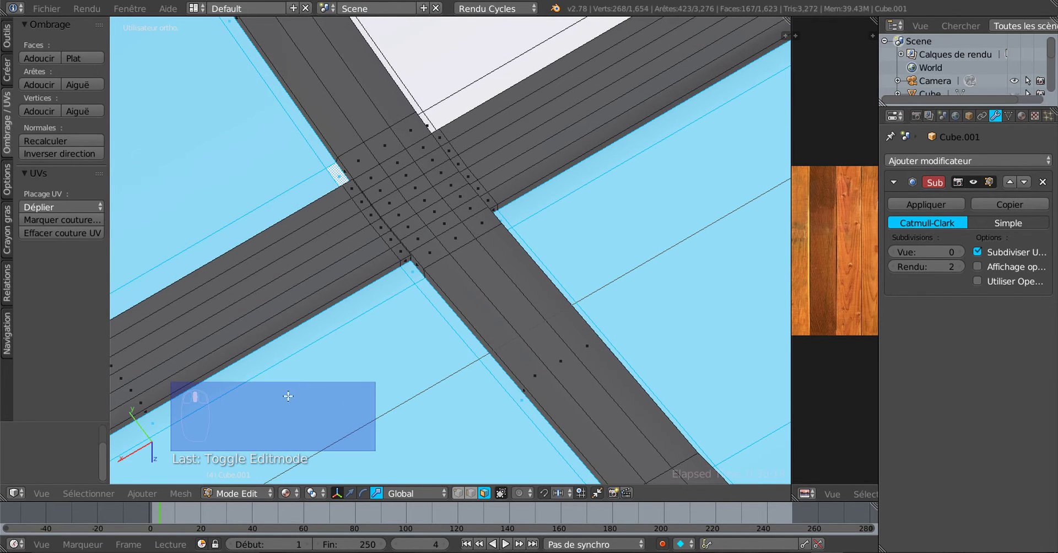
pyautogui.moveTo(268, 348); pyautogui.dragTo(371, 370, button='middle')
pyautogui.moveTo(552, 385); pyautogui.dragTo(466, 281, button='middle')
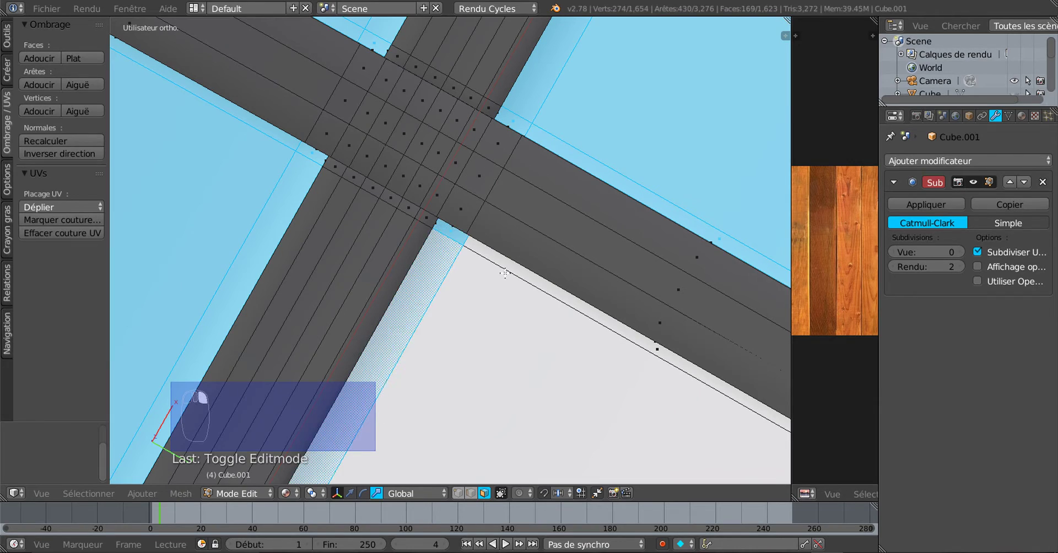
pyautogui.keyDown('shift'); pyautogui.rightClick(497, 332); pyautogui.keyUp('shift')
pyautogui.moveTo(497, 332); pyautogui.dragTo(553, 328, button='middle')
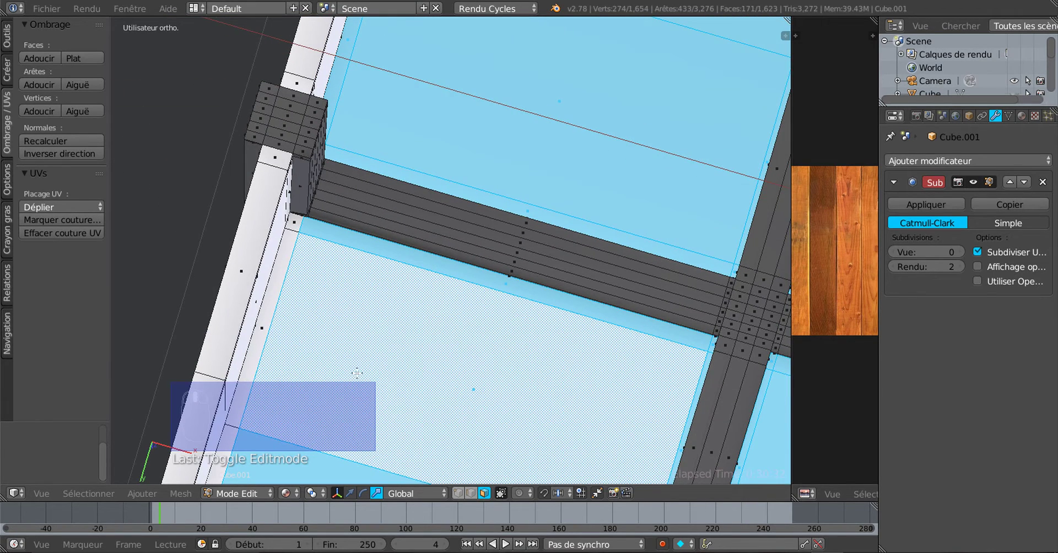
# - Add the small corner faces and thin border strips between that panel and the lid's end wall to the selection
pyautogui.scroll(1, 357, 374)
pyautogui.keyDown('shift'); pyautogui.rightClick(261, 225); pyautogui.keyUp('shift')
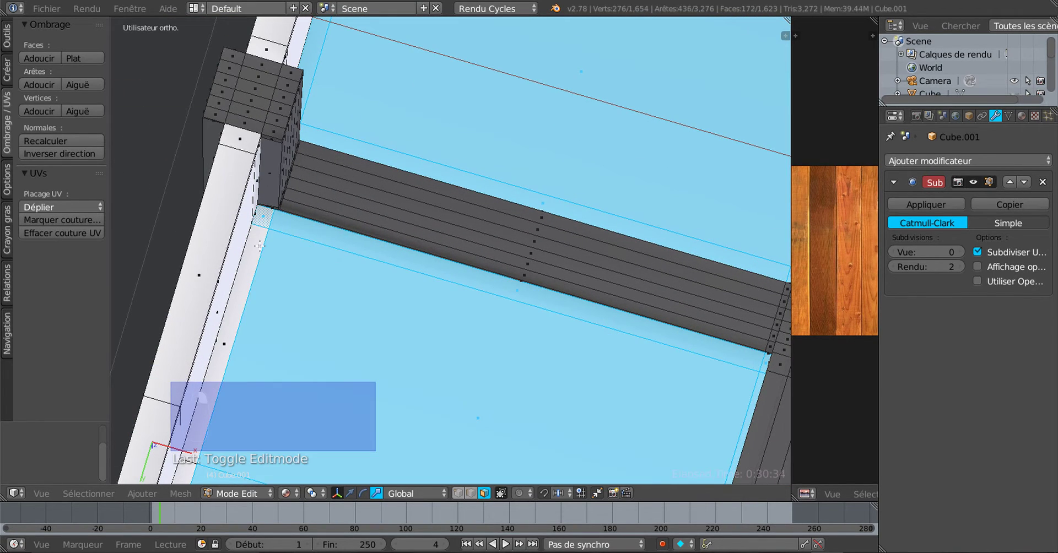
pyautogui.keyDown('shift'); pyautogui.rightClick(255, 259); pyautogui.keyUp('shift')
pyautogui.keyDown('shift'); pyautogui.moveTo(327, 304); pyautogui.dragTo(583, 130, button='middle'); pyautogui.keyUp('shift')
pyautogui.scroll(-5, 582, 130)
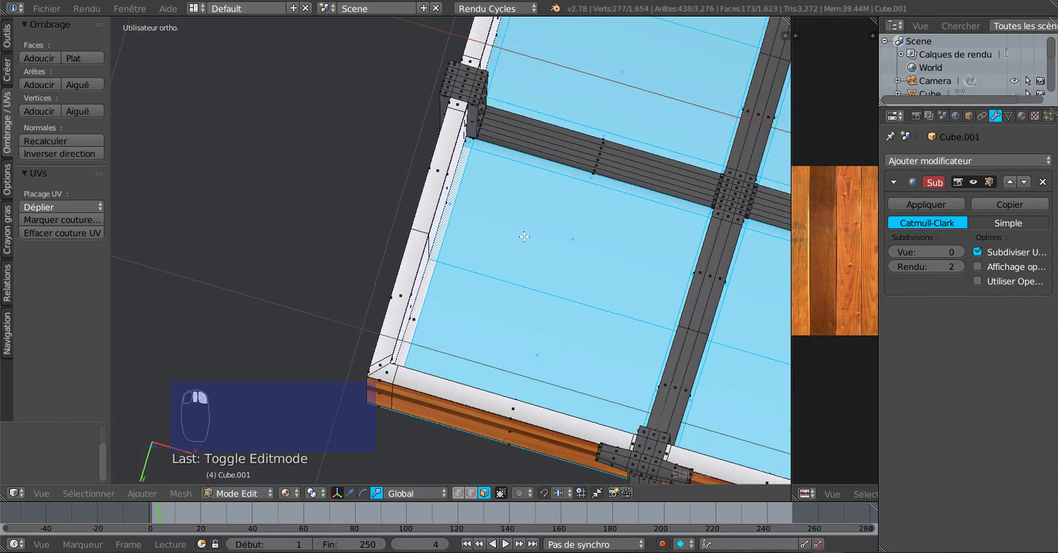
pyautogui.moveTo(523, 237); pyautogui.dragTo(462, 377, button='middle')
pyautogui.keyDown('shift'); pyautogui.rightClick(351, 224); pyautogui.keyUp('shift')
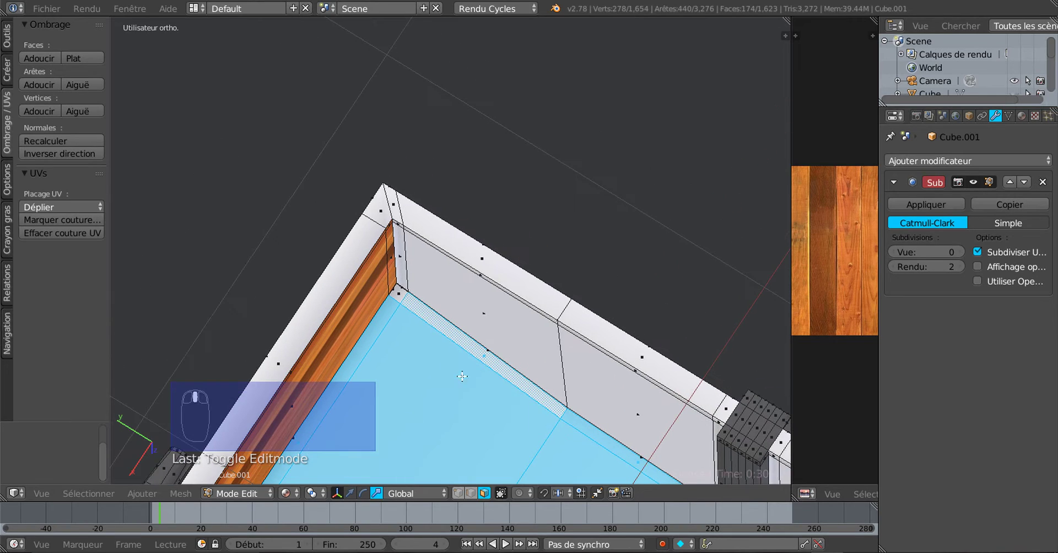
pyautogui.keyDown('shift'); pyautogui.rightClick(401, 291); pyautogui.keyUp('shift')
# - Inspect the lid's inner panels, borders and outer surface for faces missing from the selection
pyautogui.moveTo(401, 290); pyautogui.dragTo(394, 321, button='middle')
pyautogui.scroll(-5, 365, 368)
pyautogui.moveTo(365, 368); pyautogui.dragTo(408, 348, button='middle')
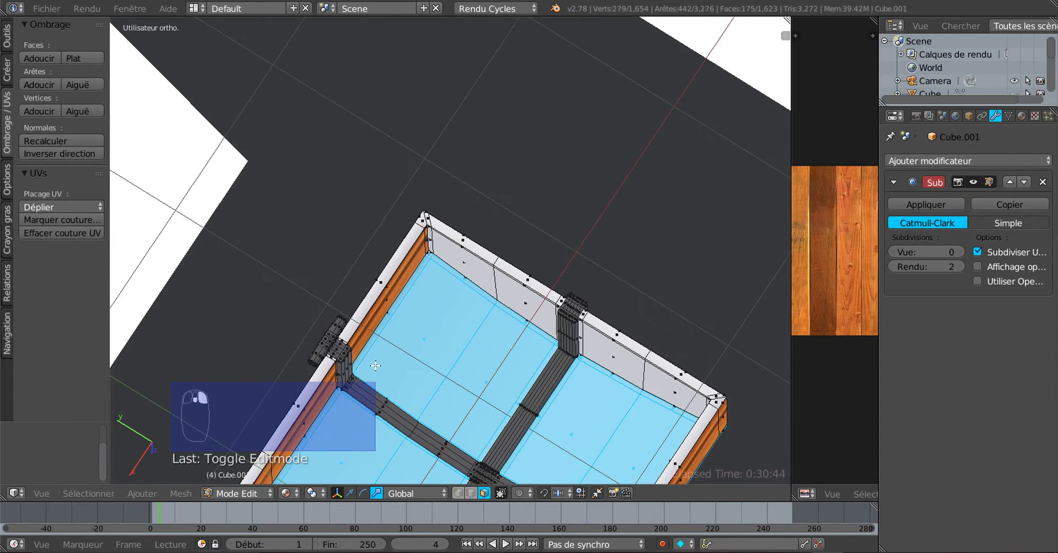
pyautogui.scroll(5, 439, 326)
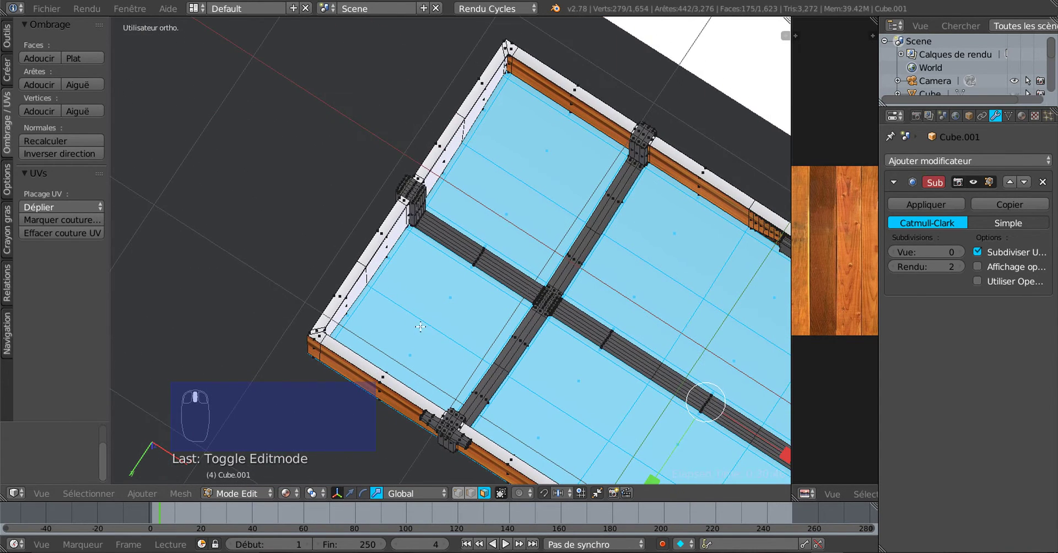
pyautogui.keyDown('shift'); pyautogui.rightClick(421, 326); pyautogui.keyUp('shift')
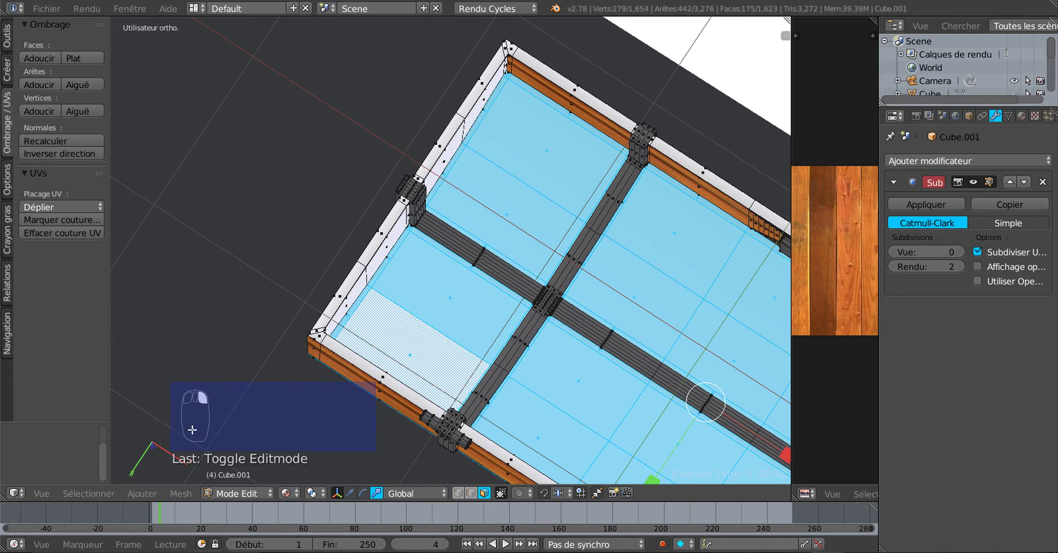
pyautogui.moveTo(192, 429); pyautogui.dragTo(219, 407, button='middle')
pyautogui.scroll(-3, 373, 350)
pyautogui.moveTo(373, 349); pyautogui.dragTo(419, 281, button='middle')
pyautogui.scroll(4, 208, 440)
pyautogui.scroll(3, 725, 239)
pyautogui.scroll(4, 406, 263)
pyautogui.scroll(2, 406, 263)
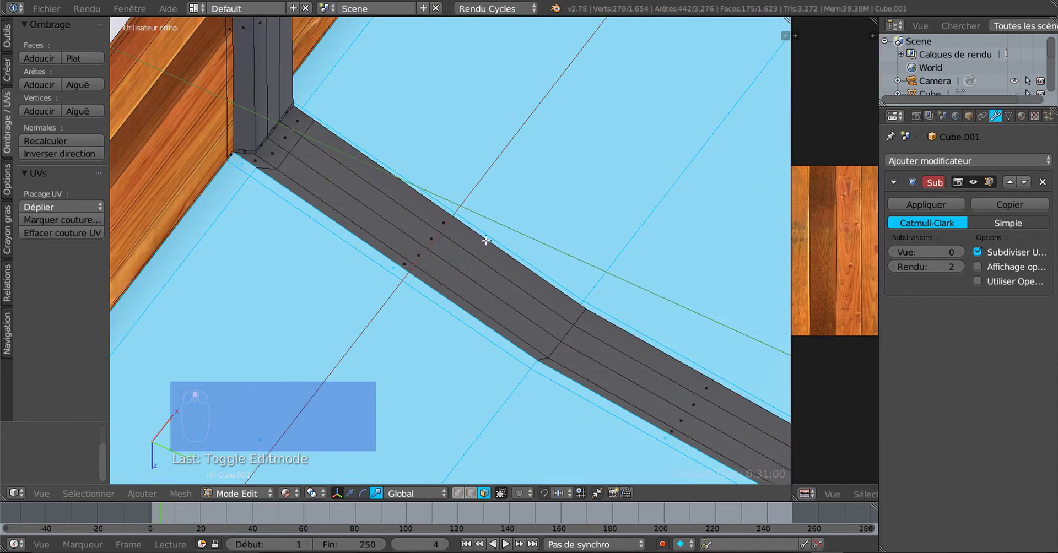
pyautogui.moveTo(485, 241); pyautogui.dragTo(429, 252, button='middle')
pyautogui.scroll(-3, 529, 252)
pyautogui.keyDown('shift'); pyautogui.moveTo(628, 251); pyautogui.dragTo(396, 267, button='middle'); pyautogui.keyUp('shift')
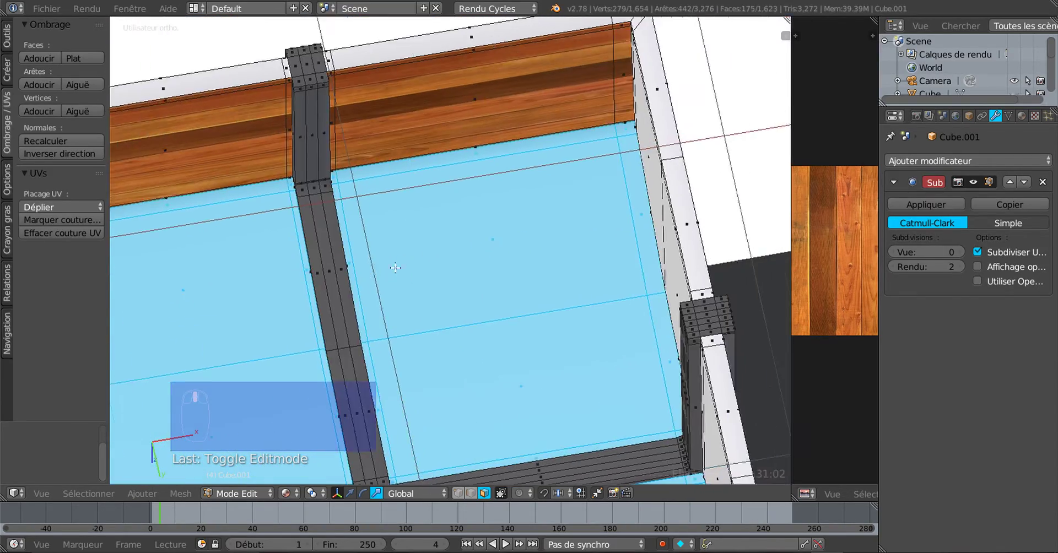
pyautogui.moveTo(463, 250); pyautogui.dragTo(413, 246, button='middle')
pyautogui.scroll(-5, 510, 245)
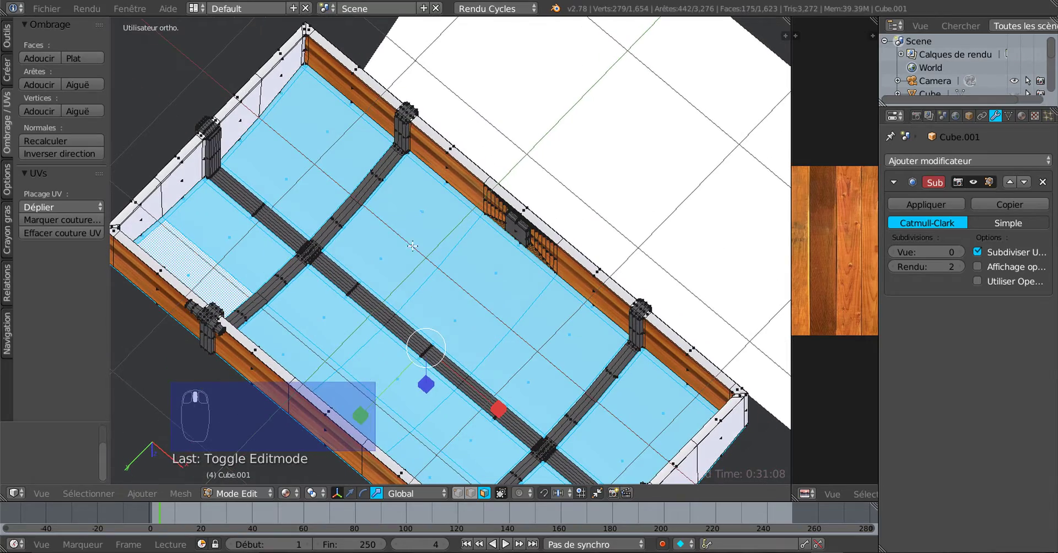
pyautogui.moveTo(351, 200); pyautogui.dragTo(686, 230, button='middle')
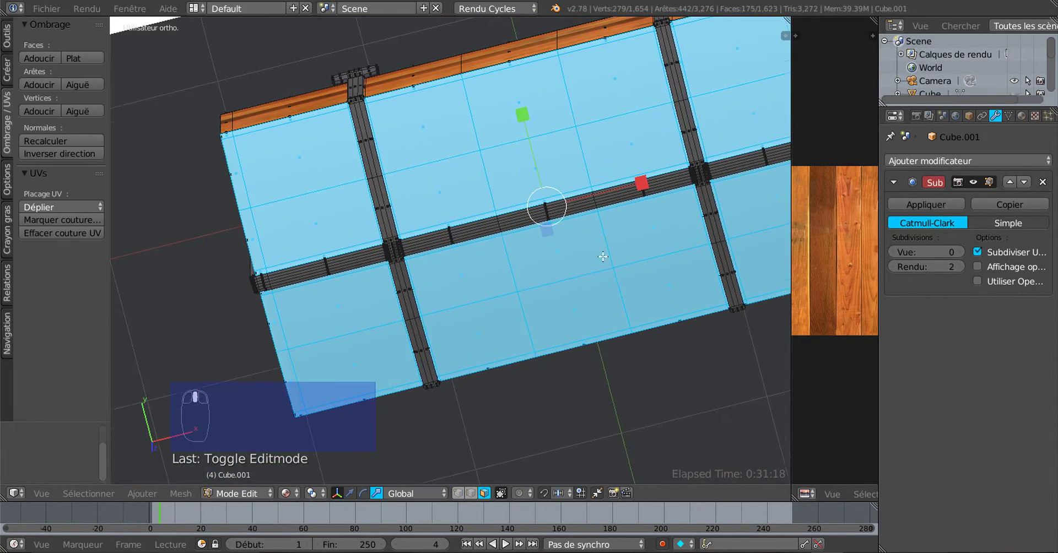
pyautogui.moveTo(603, 256); pyautogui.dragTo(617, 248, button='middle')
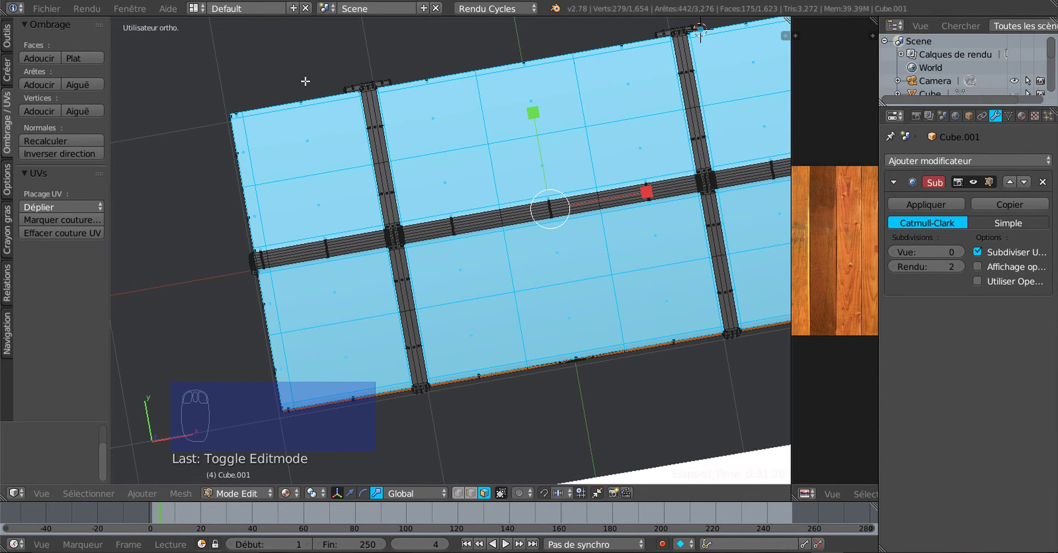
# - Enlarge the UV editor and unwrap the selected lid faces from the top view with Project From View (Bounds)
pyautogui.press('KP_7')
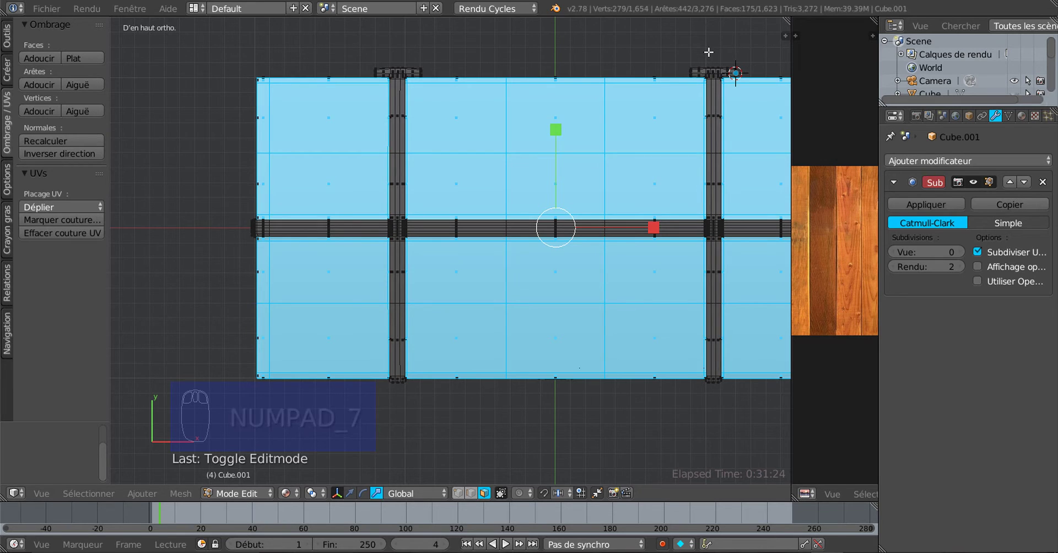
pyautogui.keyDown('shift'); pyautogui.moveTo(698, 58); pyautogui.dragTo(604, 84, button='middle'); pyautogui.keyUp('shift')
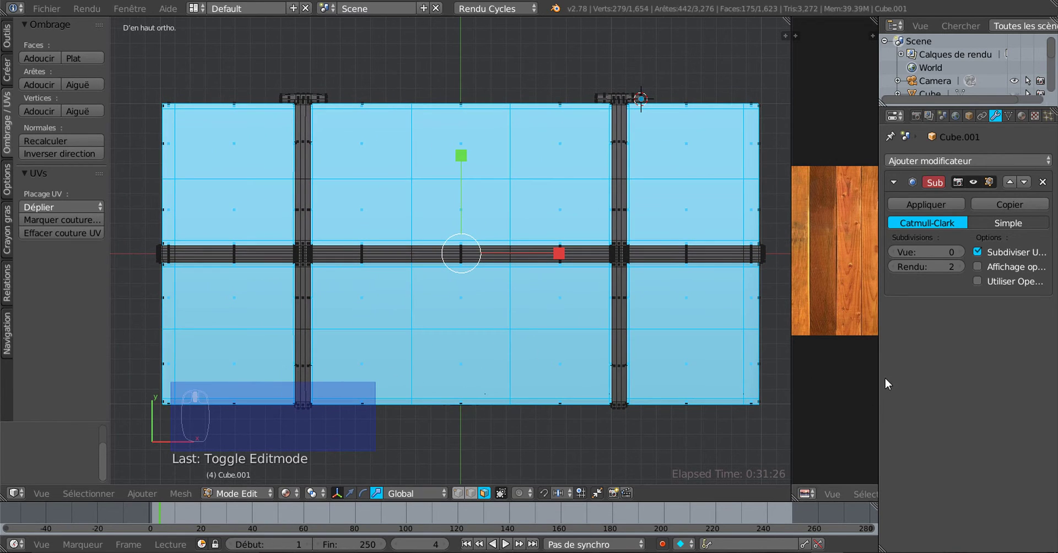
pyautogui.moveTo(878, 380); pyautogui.dragTo(1006, 386)
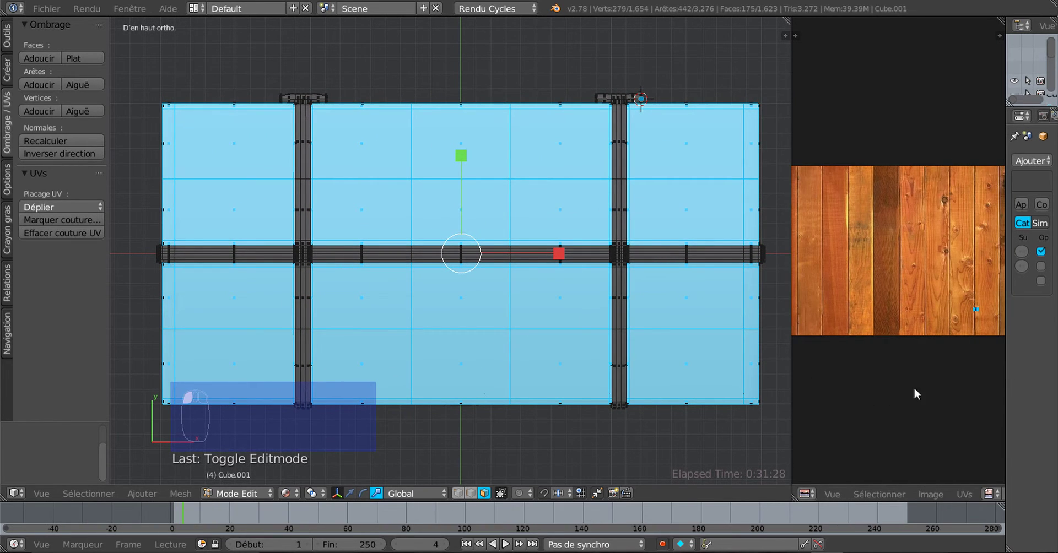
pyautogui.moveTo(792, 403); pyautogui.dragTo(703, 417)
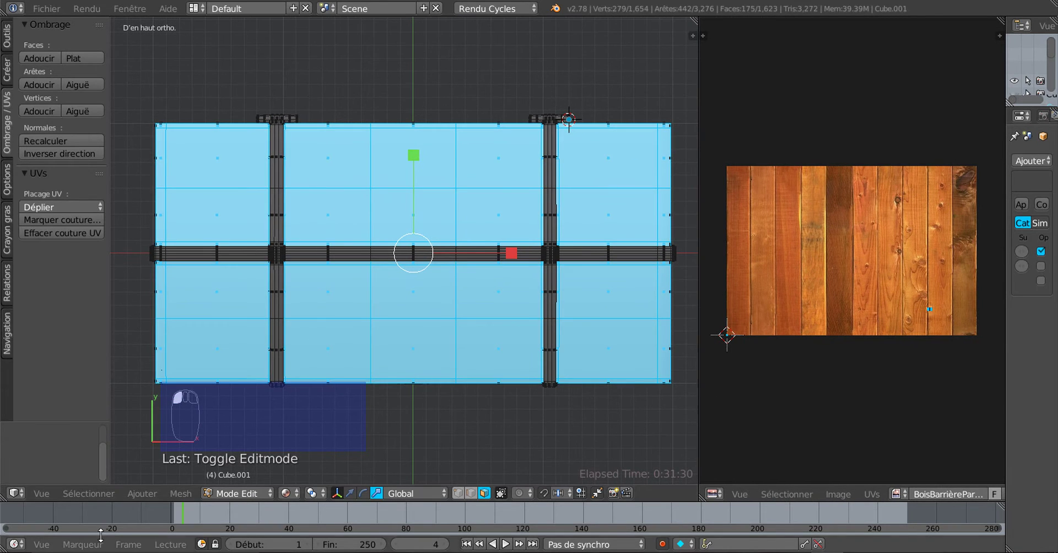
pyautogui.click(181, 493)
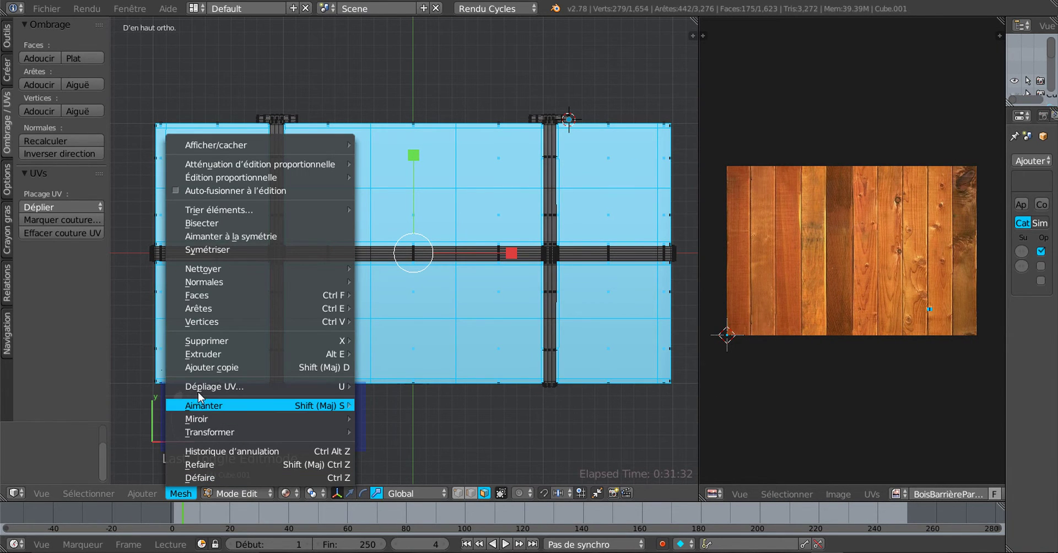
pyautogui.moveTo(204, 390)
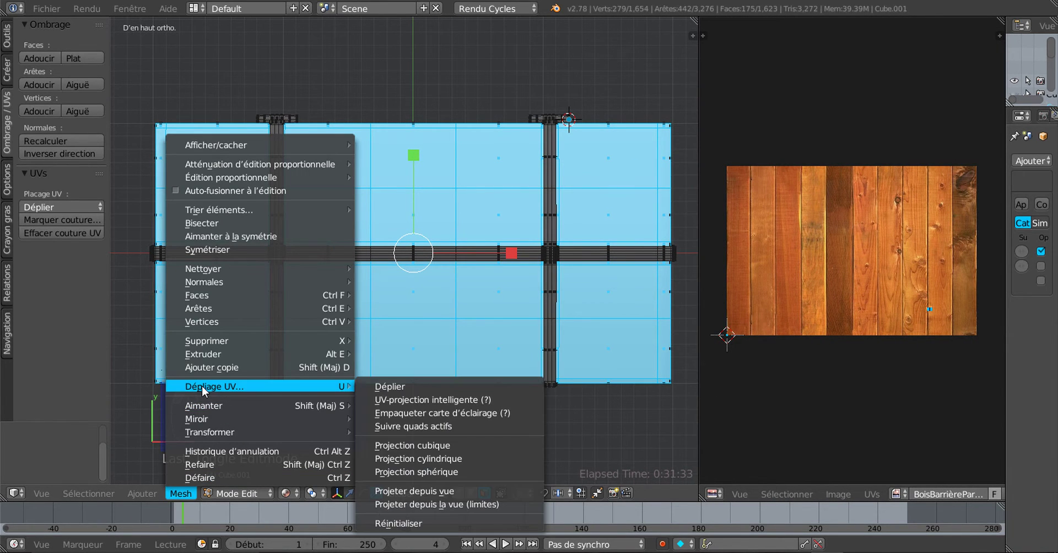
pyautogui.click(423, 504)
pyautogui.scroll(1, 381, 348)
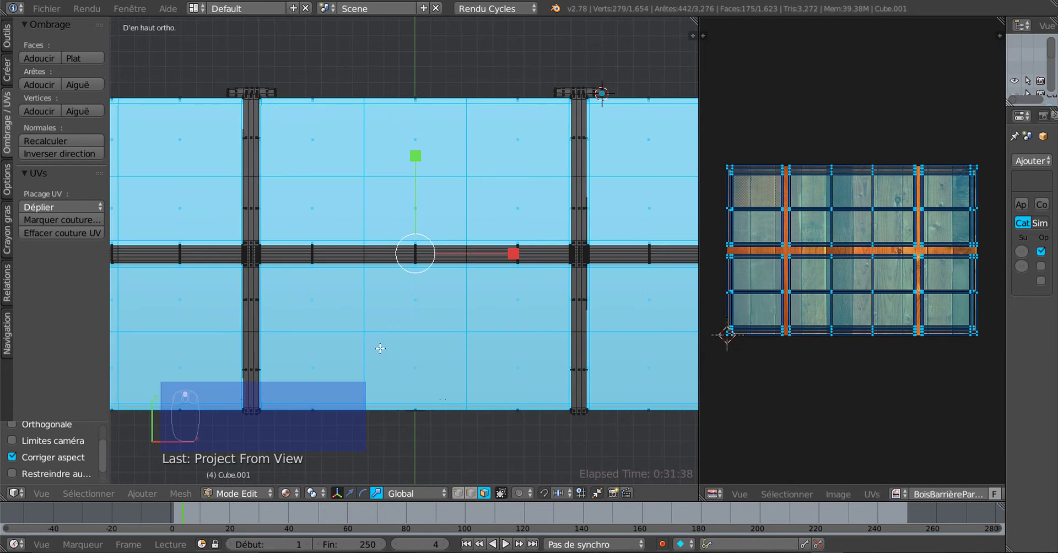
pyautogui.scroll(-1, 397, 348)
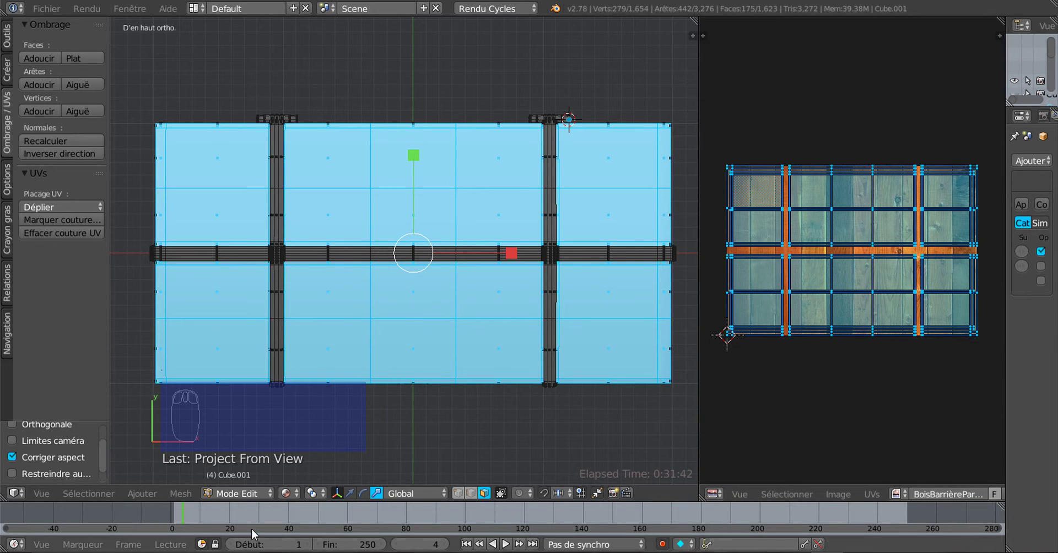
# - Set the viewport shading to Texture and assign the wood material Matériau.004 to the selected lid faces
pyautogui.click(285, 493)
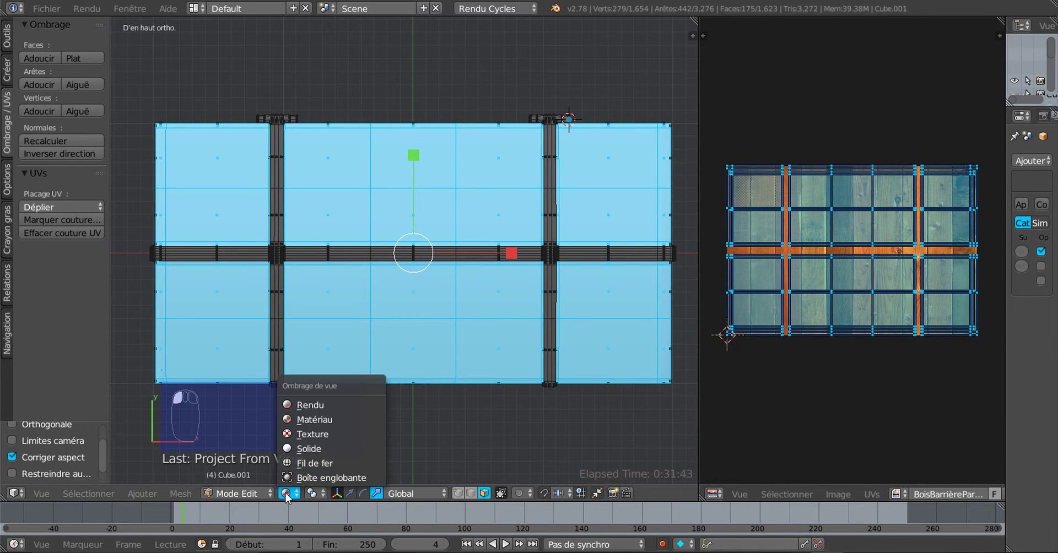
pyautogui.click(304, 434)
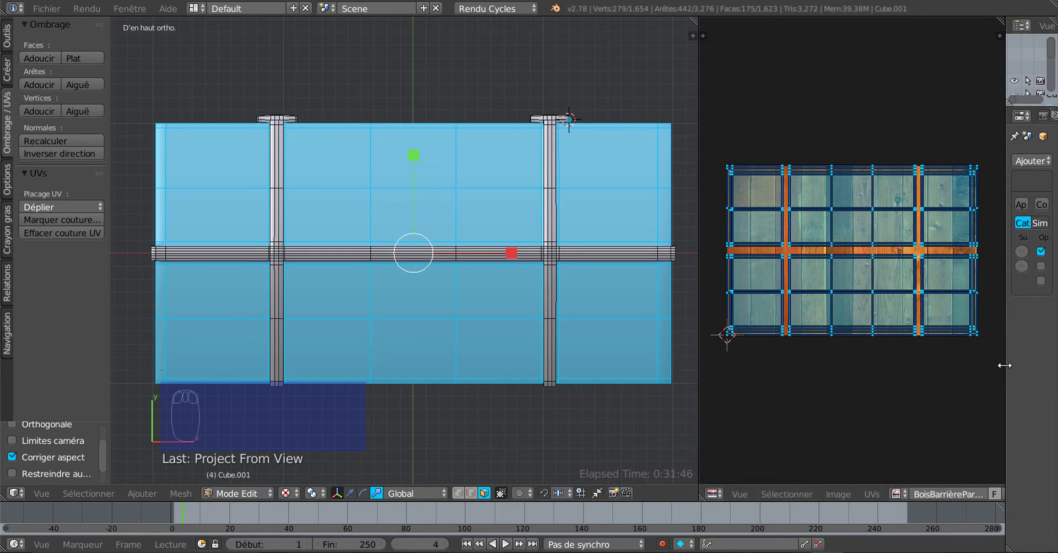
pyautogui.moveTo(1005, 366); pyautogui.dragTo(826, 313)
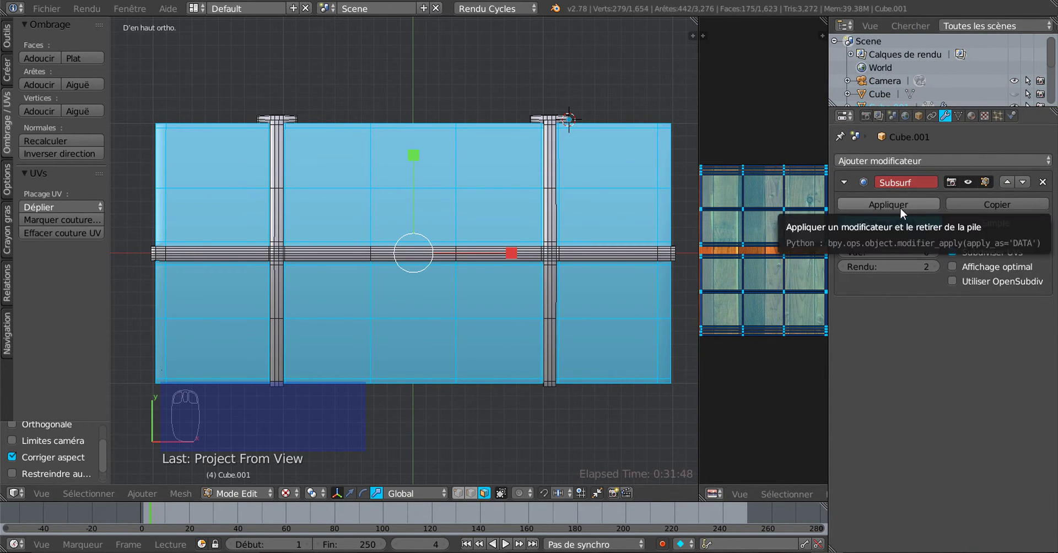
pyautogui.click(971, 115)
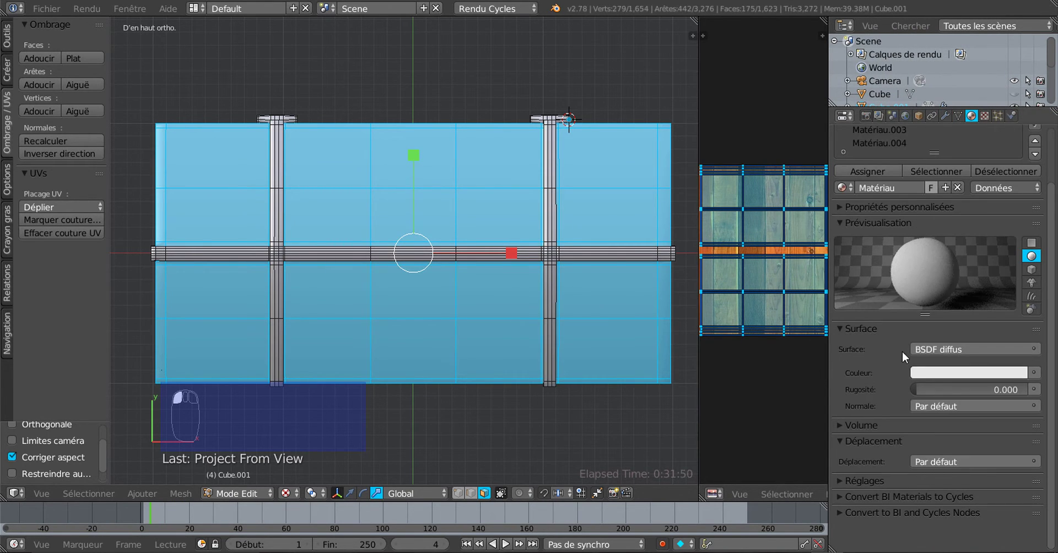
pyautogui.scroll(3, 902, 351)
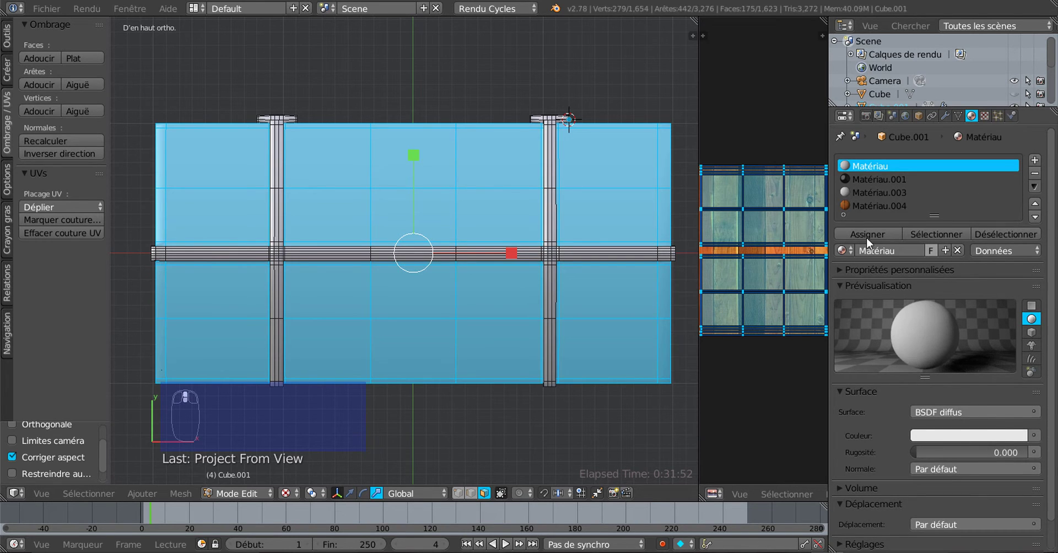
pyautogui.click(871, 206)
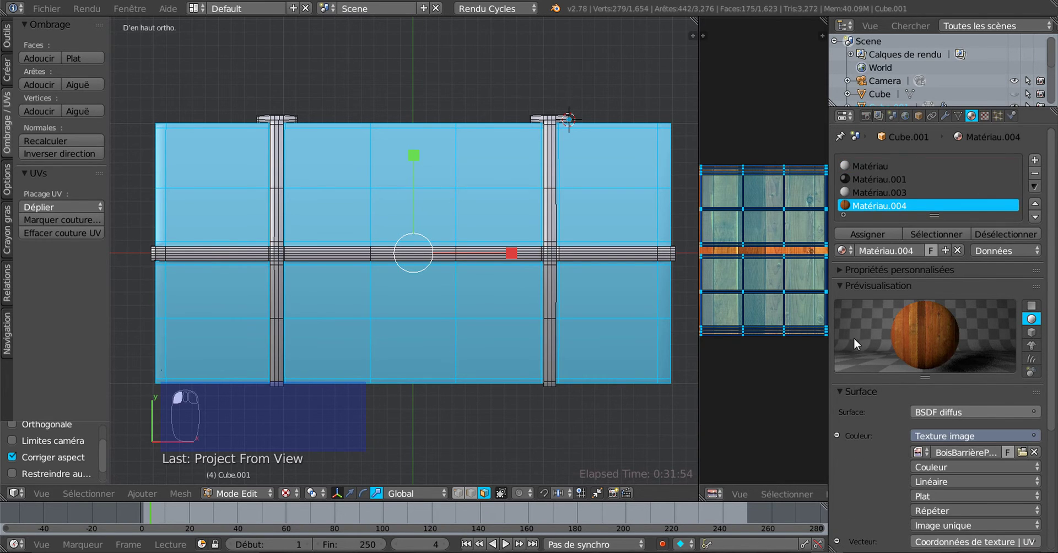
pyautogui.click(878, 233)
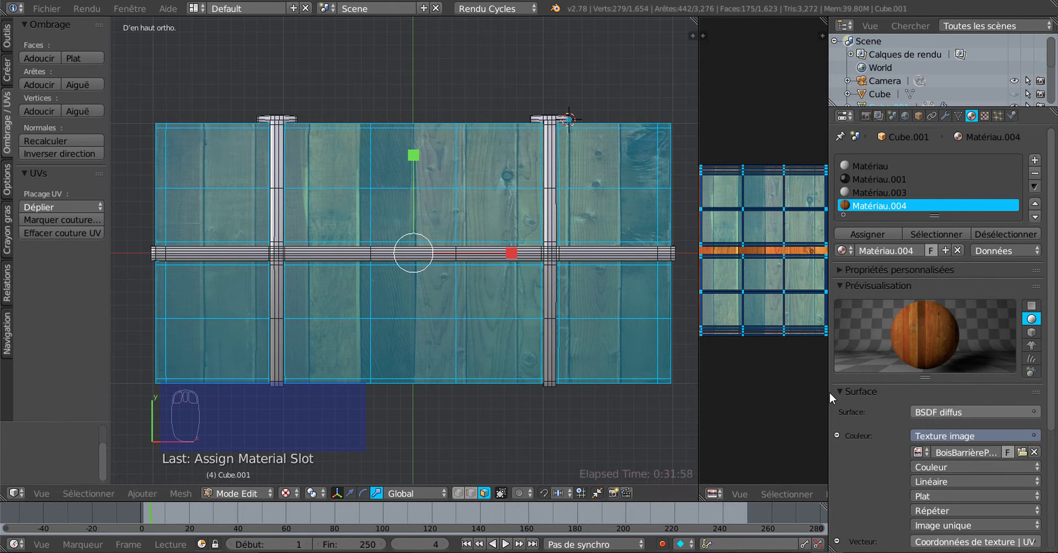
# - Rotate the lid's UVs by 90° in the UV editor and check the plank direction on the lid
pyautogui.moveTo(829, 392); pyautogui.dragTo(908, 380)
pyautogui.scroll(-4, 831, 354)
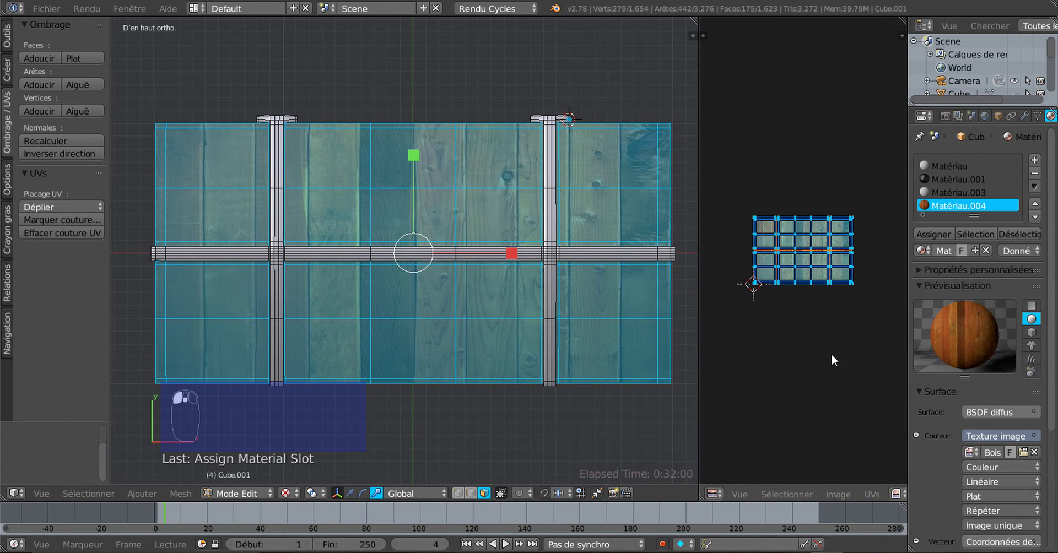
pyautogui.scroll(1, 832, 357)
pyautogui.press('r')
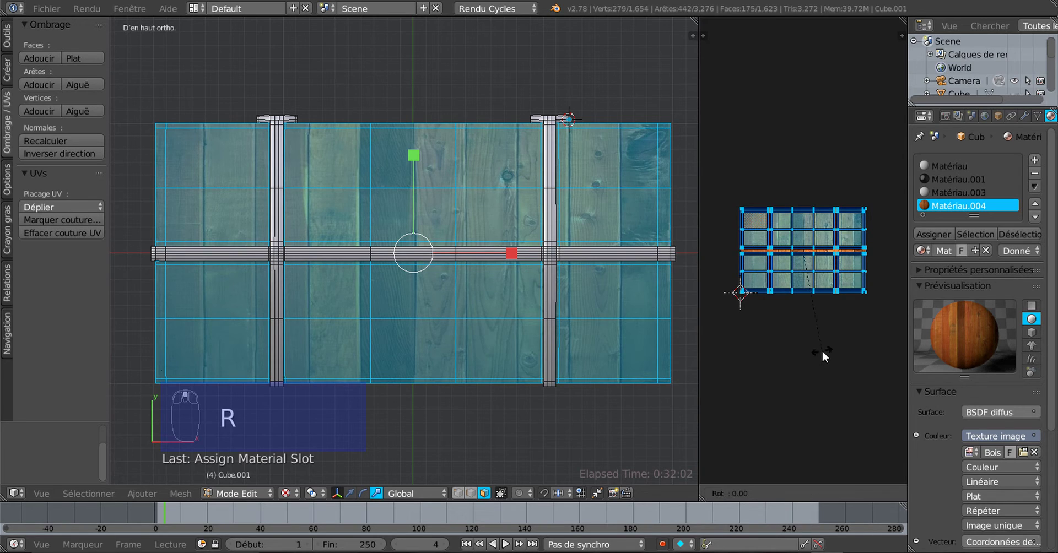
pyautogui.press('9')
pyautogui.press('0')
pyautogui.press('Return')
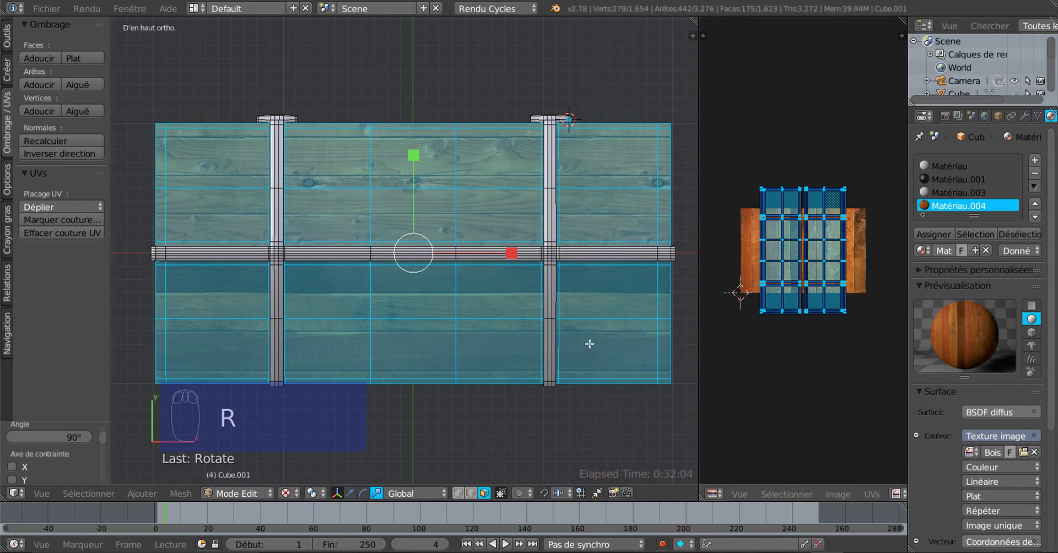
pyautogui.moveTo(425, 329); pyautogui.dragTo(534, 310, button='middle')
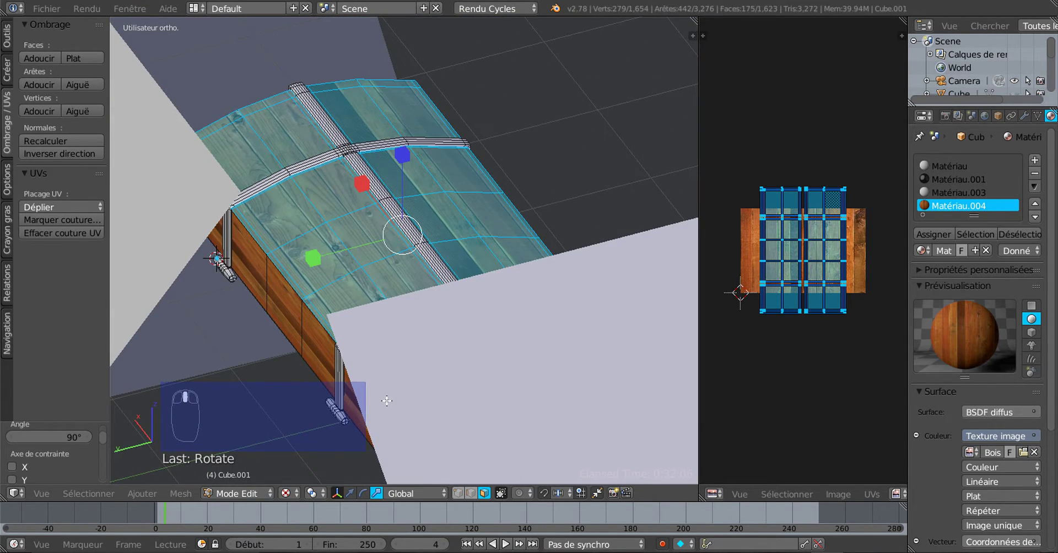
pyautogui.moveTo(387, 401); pyautogui.dragTo(401, 369, button='middle')
pyautogui.scroll(4, 433, 380)
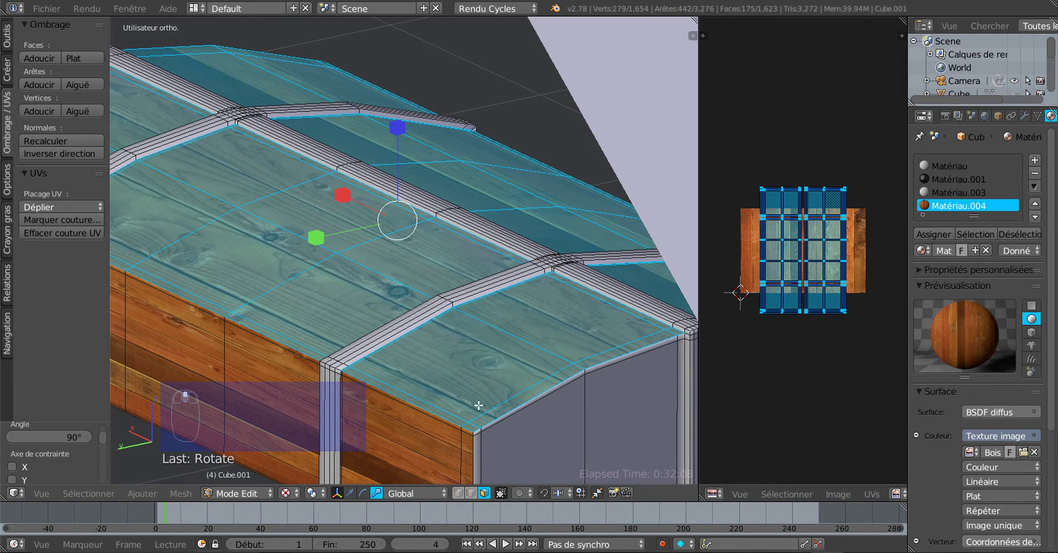
pyautogui.keyDown('shift'); pyautogui.moveTo(488, 414); pyautogui.dragTo(458, 303, button='middle'); pyautogui.keyUp('shift')
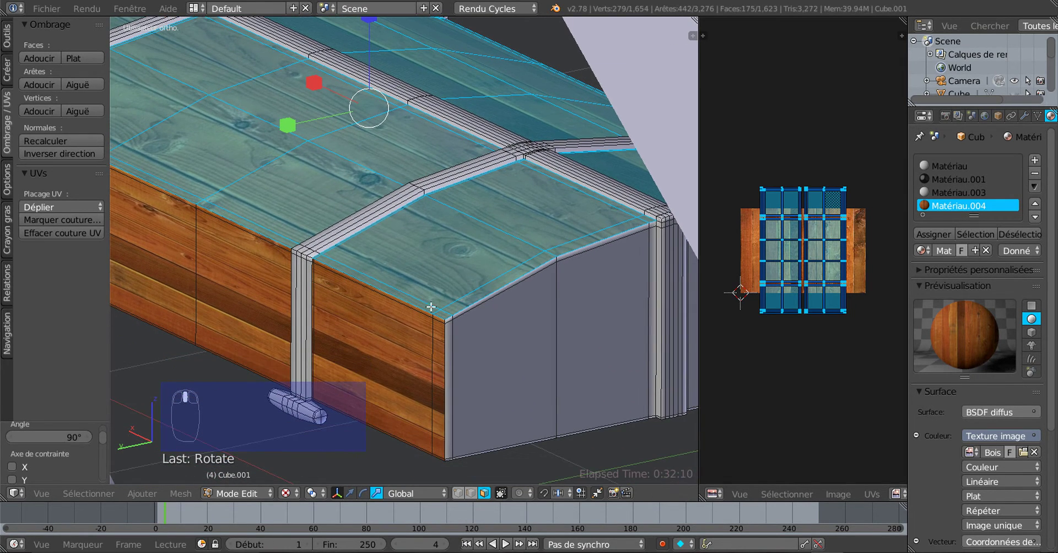
# - Scale the lid's UVs up by about 2.648 in the UV editor to make the wood planks smaller
pyautogui.scroll(2, 430, 307)
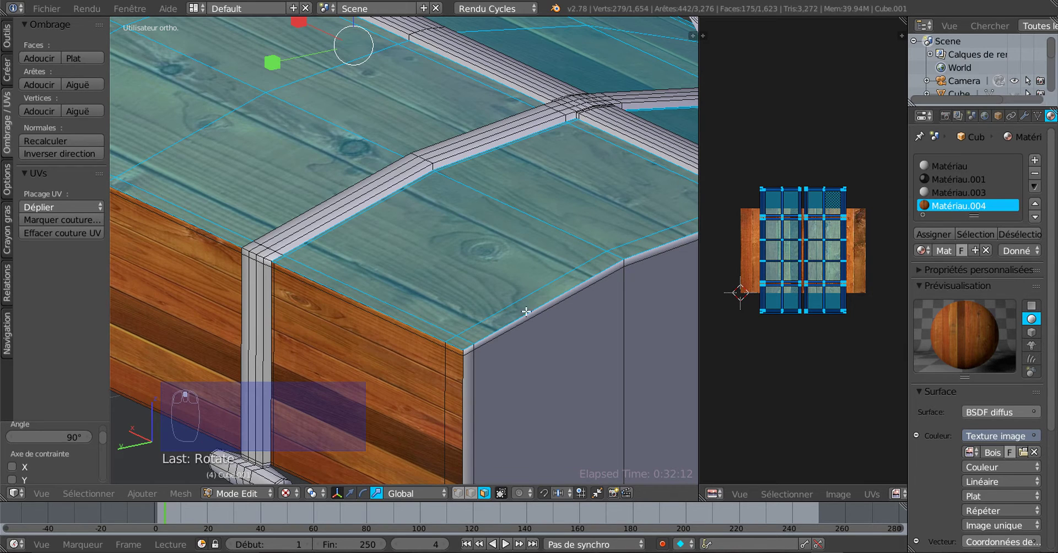
pyautogui.press('s')
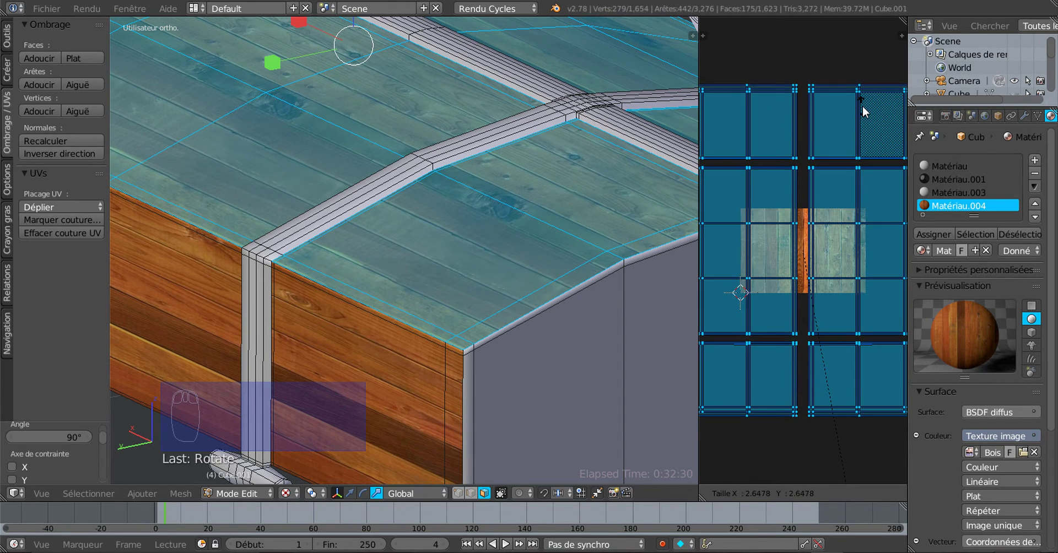
pyautogui.click(862, 106)
# - Examine the plank size and direction at the lid's corner, along its front edge and across its top
pyautogui.moveTo(529, 177); pyautogui.dragTo(548, 136, button='middle')
pyautogui.scroll(3, 548, 135)
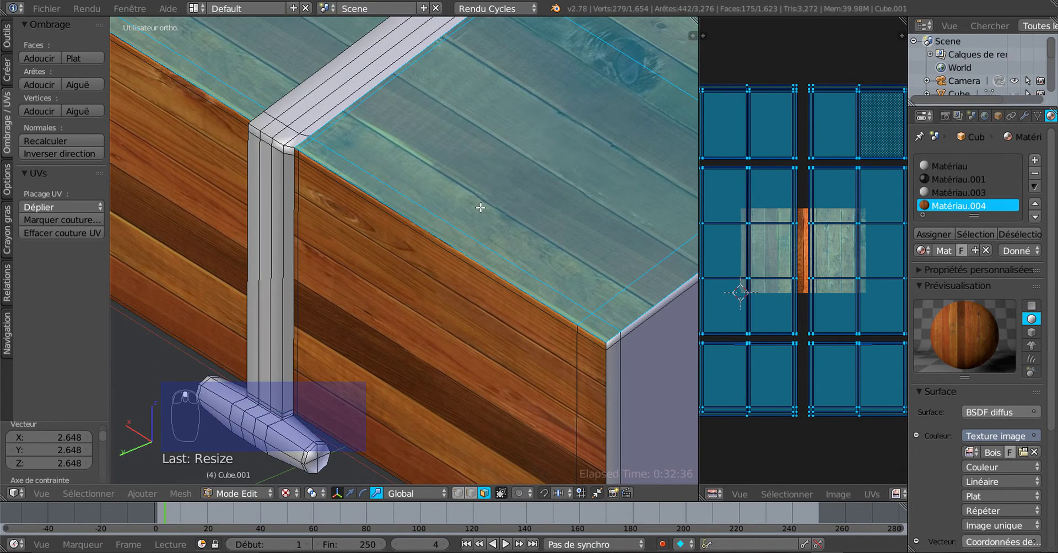
pyautogui.scroll(4, 481, 207)
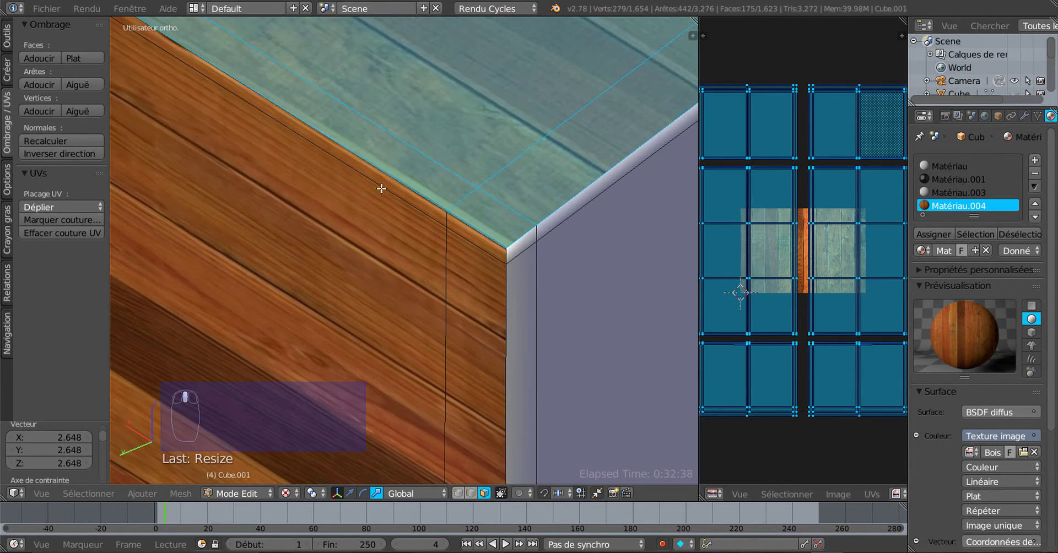
pyautogui.scroll(-8, 446, 87)
pyautogui.moveTo(546, 80); pyautogui.dragTo(633, 535, button='middle')
pyautogui.scroll(2, 399, 99)
pyautogui.scroll(2, 397, 180)
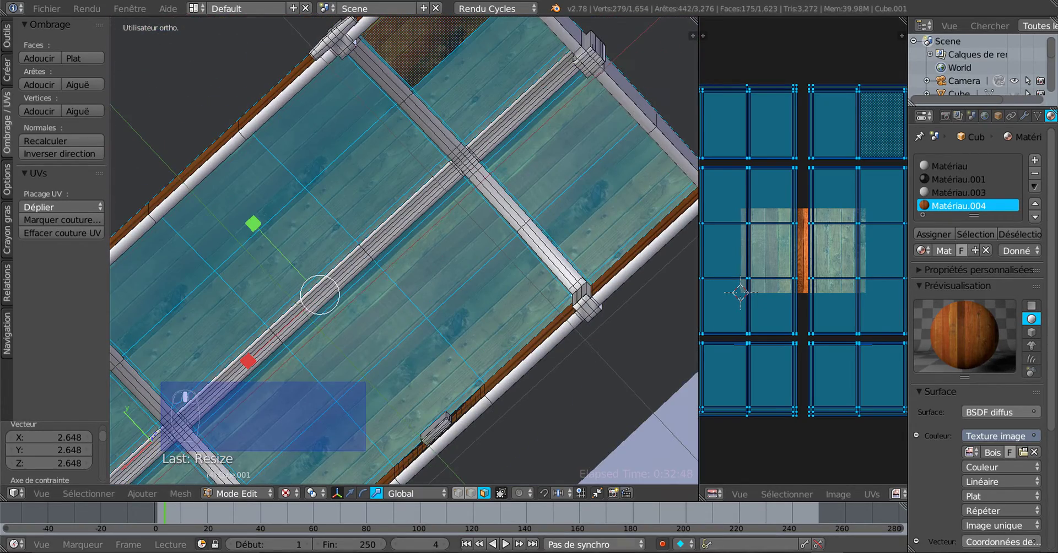
pyautogui.moveTo(449, 243); pyautogui.dragTo(596, 283, button='middle')
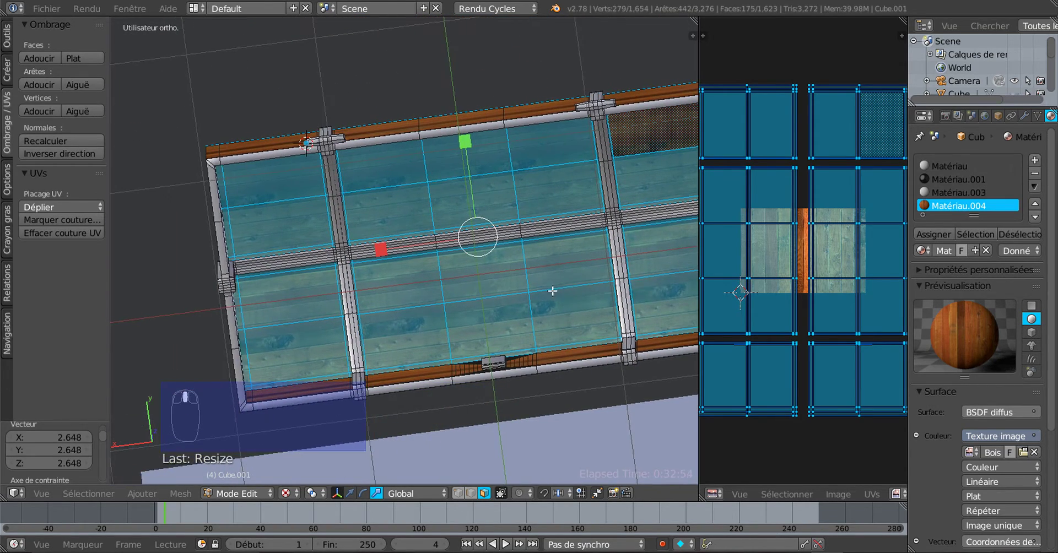
# - Leave Edit Mode and inspect the wood texture where the lid meets the front side and metal bands
pyautogui.press('Tab')
pyautogui.moveTo(512, 276); pyautogui.dragTo(458, 254, button='middle')
pyautogui.scroll(3, 508, 282)
pyautogui.scroll(-3, 514, 237)
pyautogui.scroll(5, 460, 253)
pyautogui.scroll(1, 464, 252)
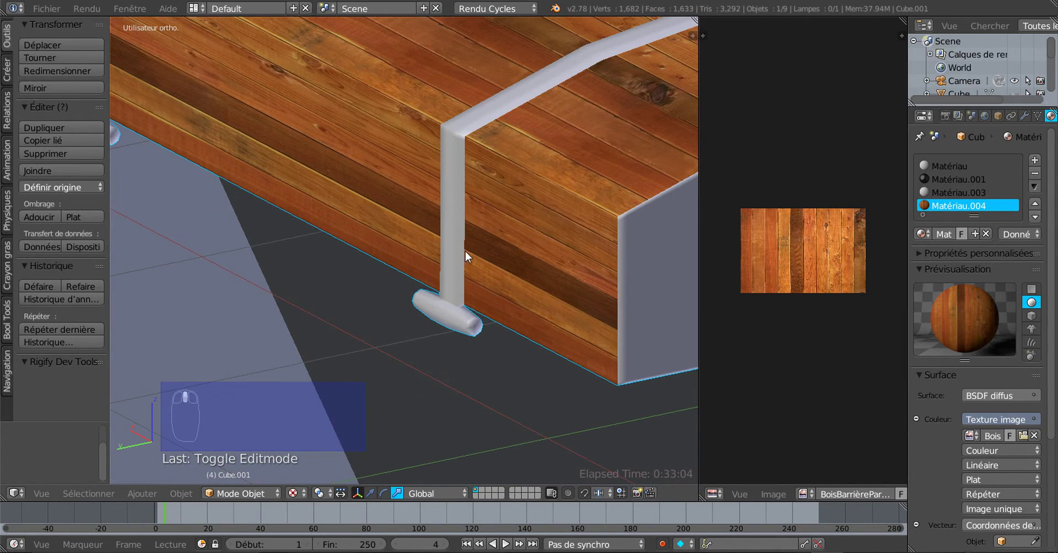
pyautogui.scroll(-3, 564, 315)
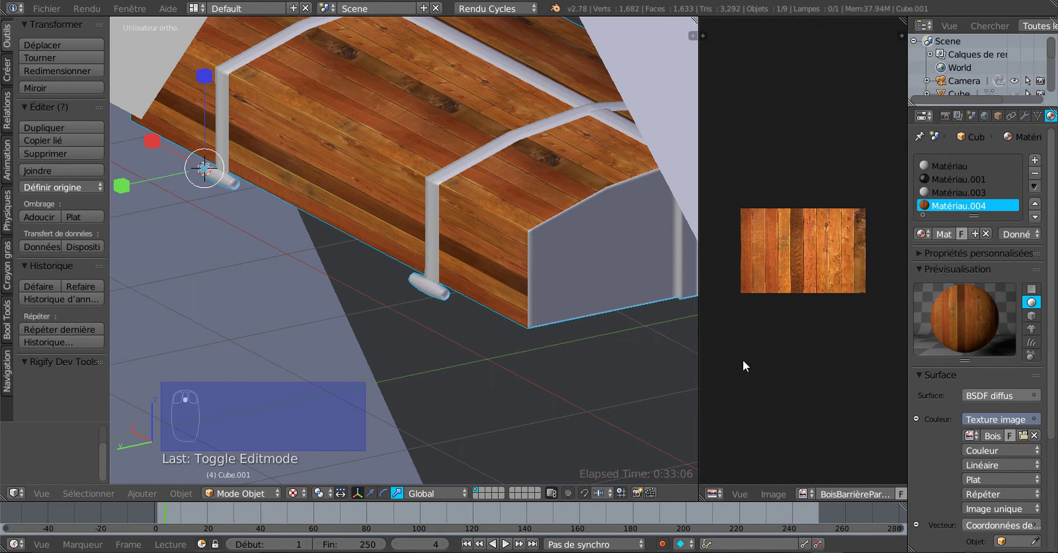
# - Return to Edit Mode, reassign Matériau.004 to the selected lid faces and widen the UV editor
pyautogui.press('Tab')
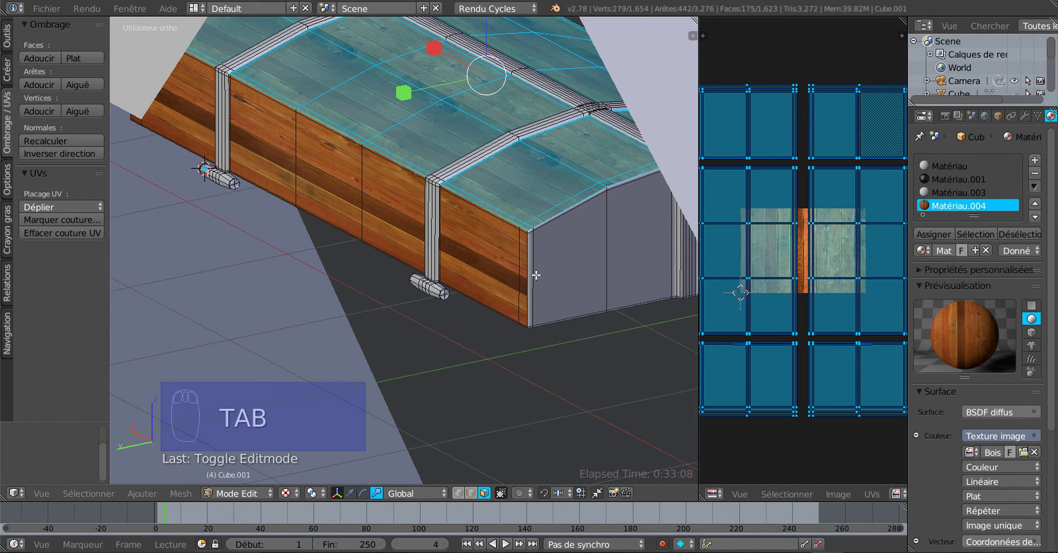
pyautogui.click(945, 234)
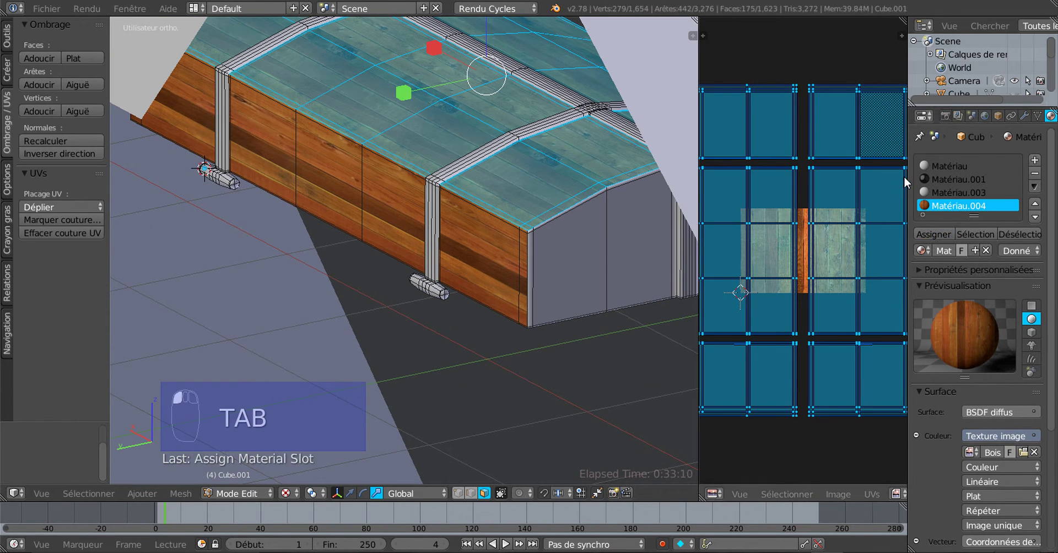
pyautogui.moveTo(908, 177); pyautogui.dragTo(1016, 185)
pyautogui.scroll(-3, 841, 231)
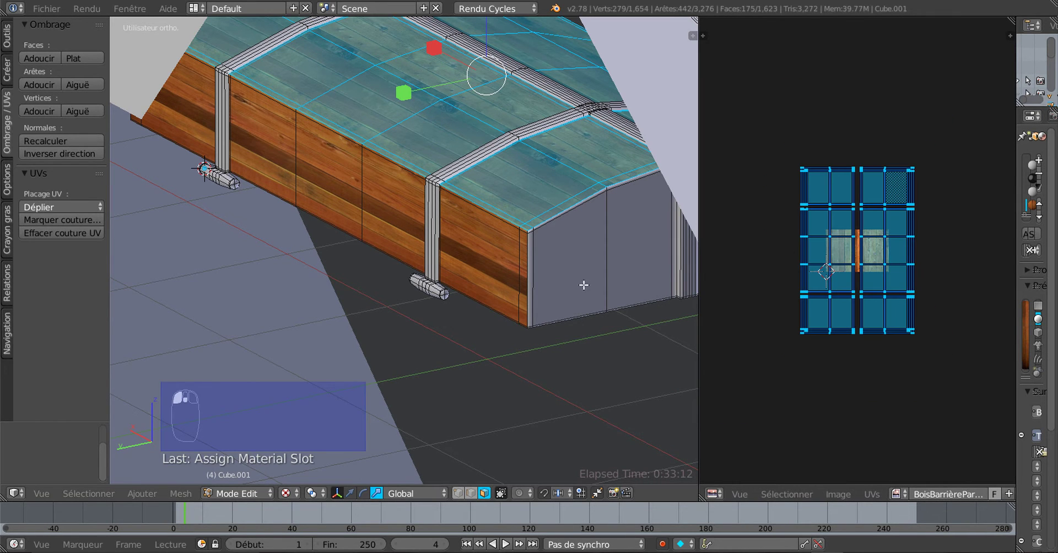
# - Leave Edit Mode, hide the two light planes beside the chest and select the plane above it
pyautogui.moveTo(512, 303); pyautogui.dragTo(462, 300, button='middle')
pyautogui.moveTo(462, 300); pyautogui.dragTo(535, 281, button='middle')
pyautogui.moveTo(470, 265); pyautogui.dragTo(416, 242, button='middle')
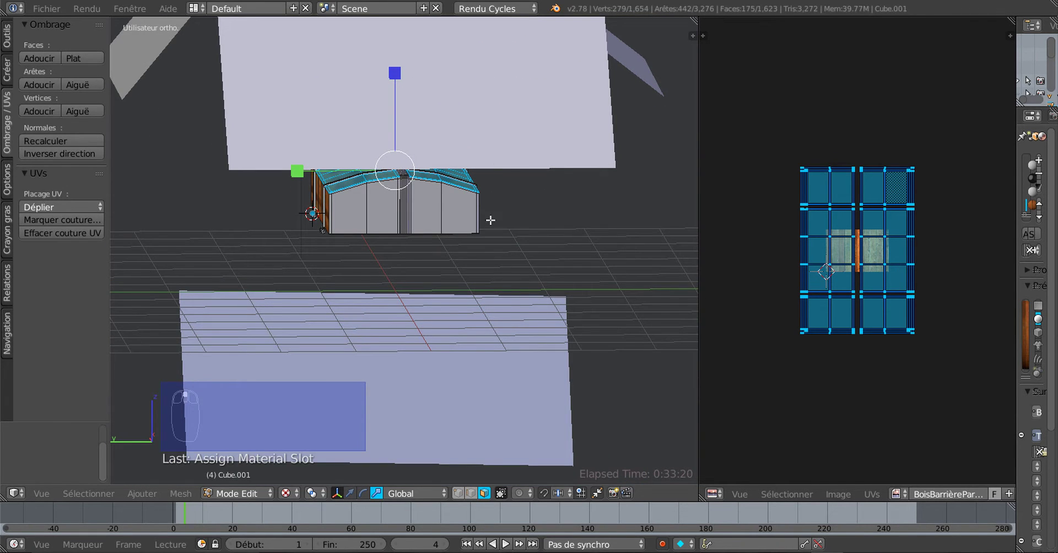
pyautogui.press('Tab')
pyautogui.rightClick(517, 144)
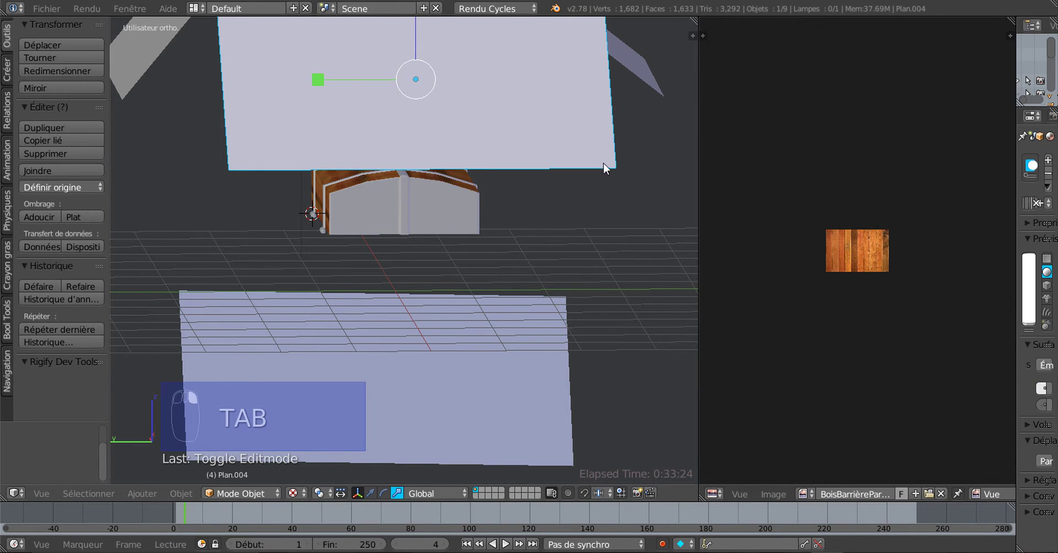
pyautogui.scroll(-2, 600, 95)
pyautogui.moveTo(491, 164); pyautogui.dragTo(483, 184, button='middle')
pyautogui.keyDown('shift'); pyautogui.rightClick(264, 78); pyautogui.keyUp('shift')
pyautogui.keyDown('shift'); pyautogui.rightClick(518, 149); pyautogui.keyUp('shift')
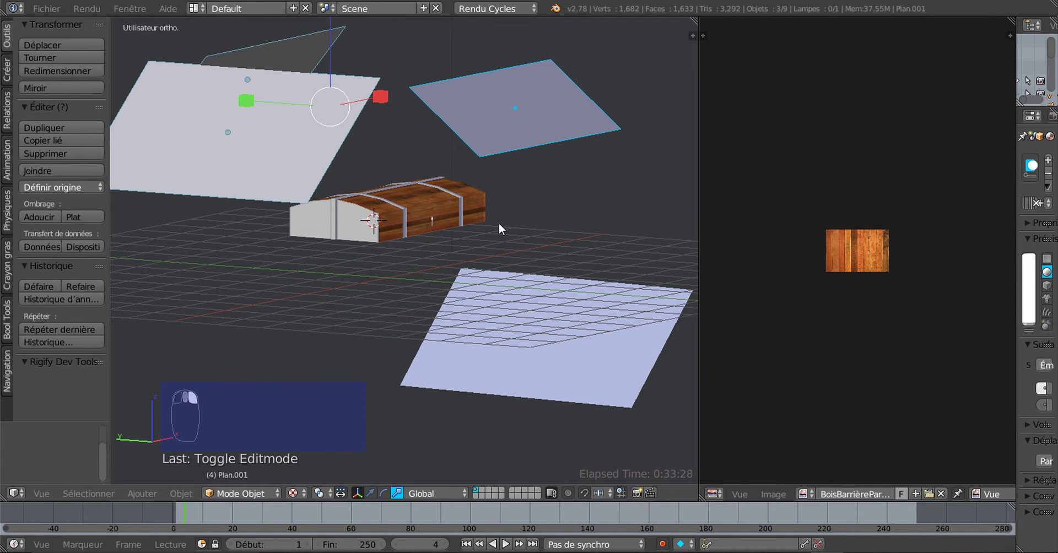
pyautogui.keyDown('shift'); pyautogui.rightClick(474, 130); pyautogui.keyUp('shift')
pyautogui.press('h')
pyautogui.rightClick(510, 130)
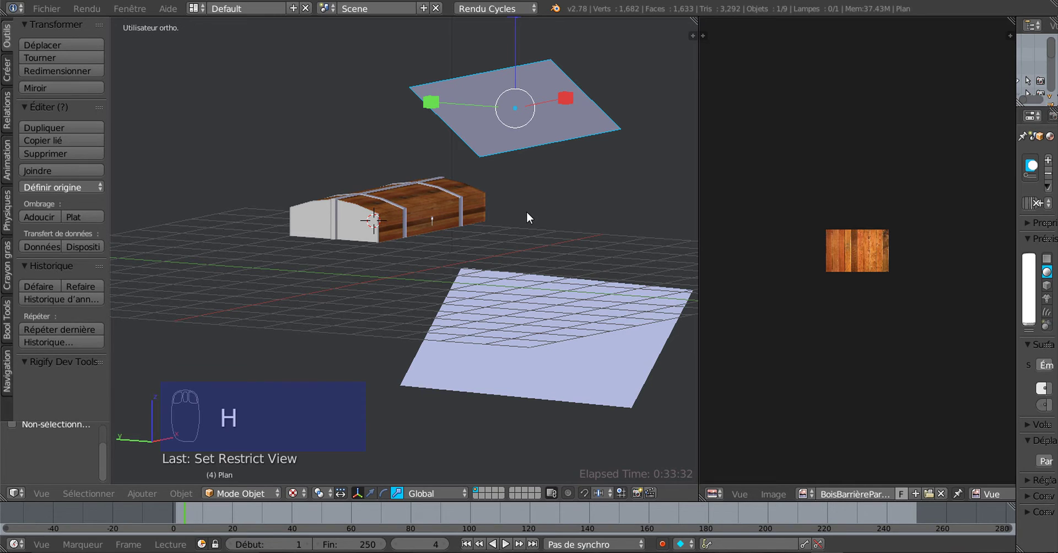
pyautogui.press('x')
pyautogui.click(526, 216)
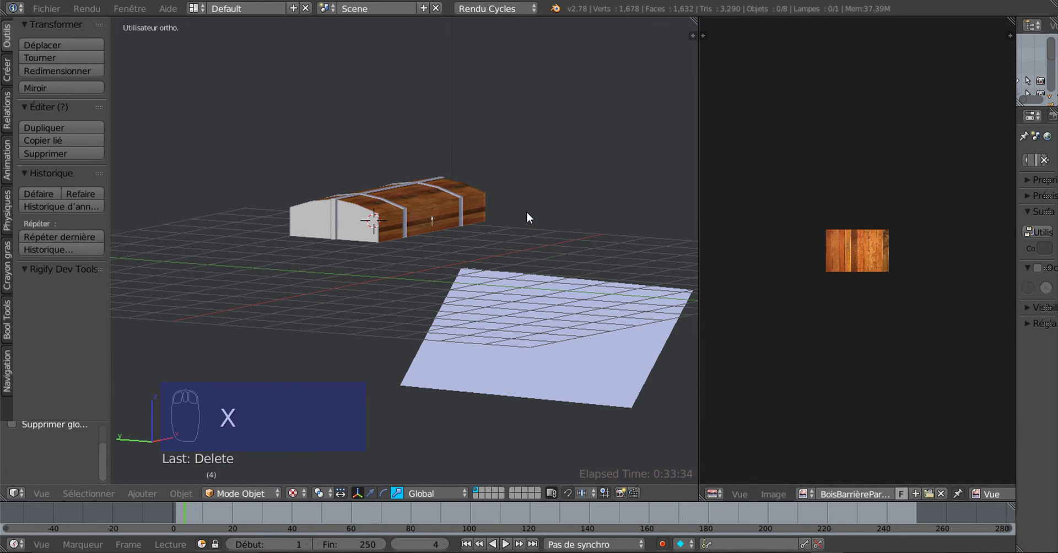
pyautogui.hotkey('ctrl', 'z')
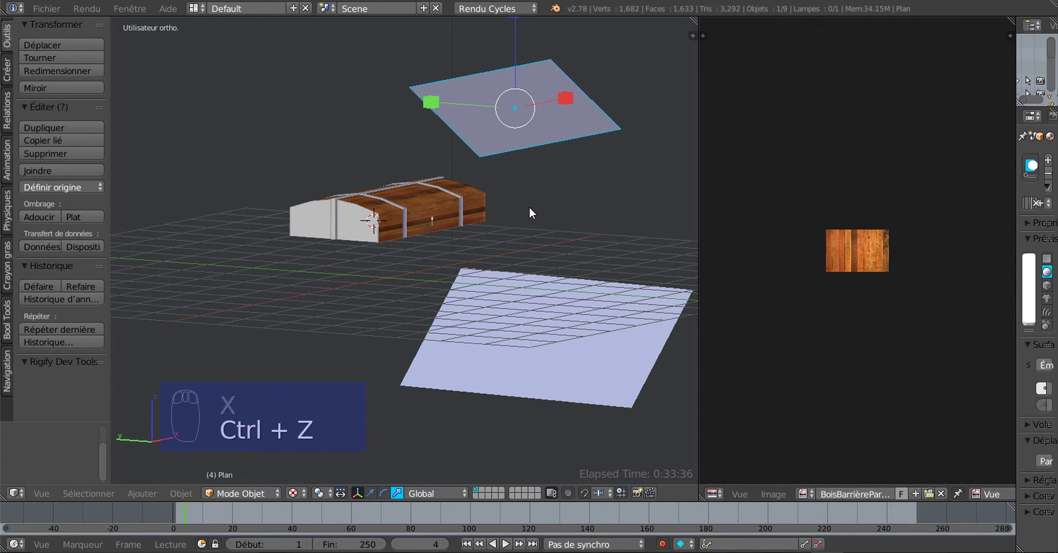
# - Hide the selected overhead plane and the remaining light plane in front of the chest's end
pyautogui.press('h')
pyautogui.scroll(3, 530, 208)
pyautogui.moveTo(537, 216); pyautogui.dragTo(558, 272, button='middle')
pyautogui.rightClick(550, 333)
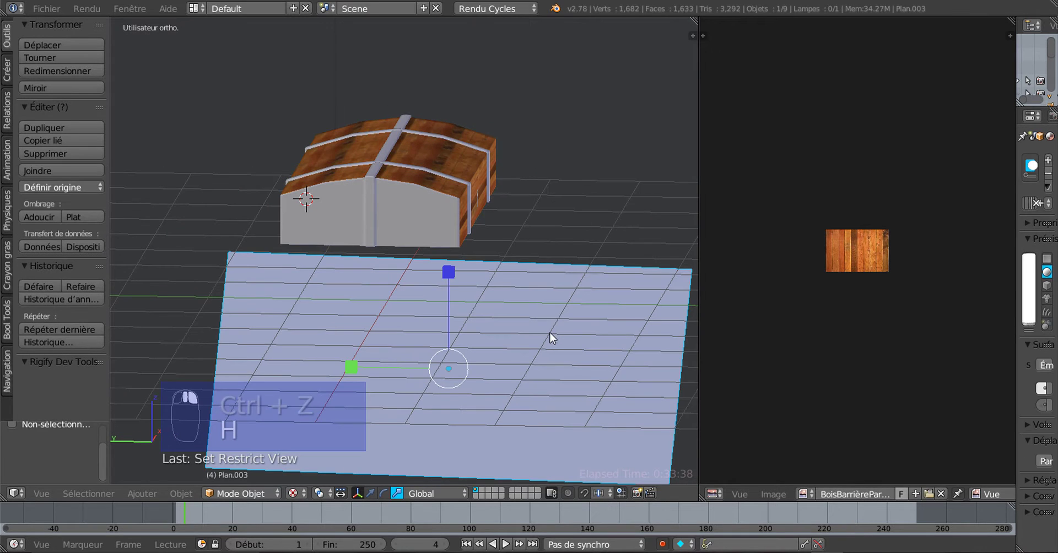
pyautogui.press('h')
pyautogui.scroll(2, 549, 332)
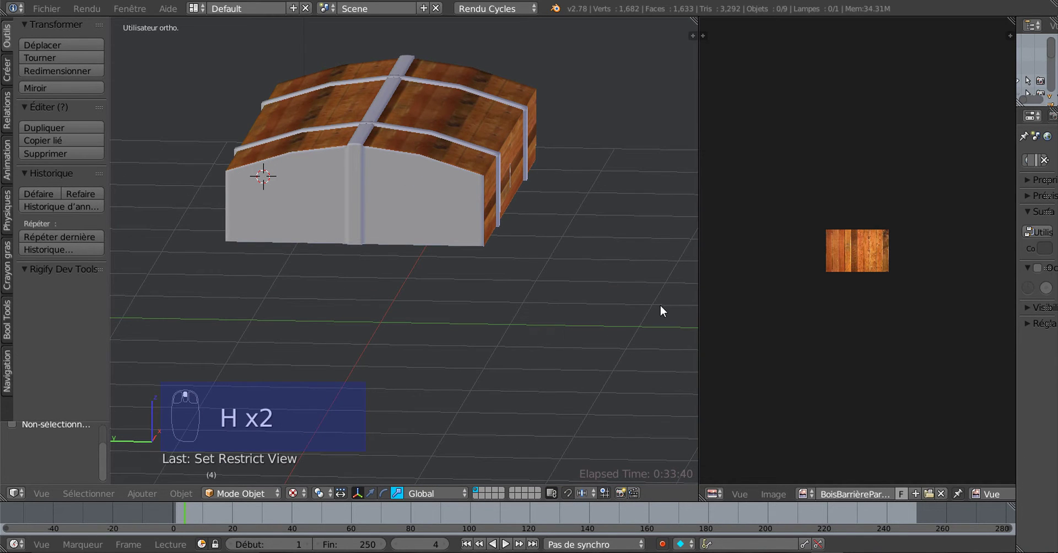
# - Enlarge the 3D view and preview the chest's end and front in Rendered shading
pyautogui.moveTo(696, 270); pyautogui.dragTo(806, 257)
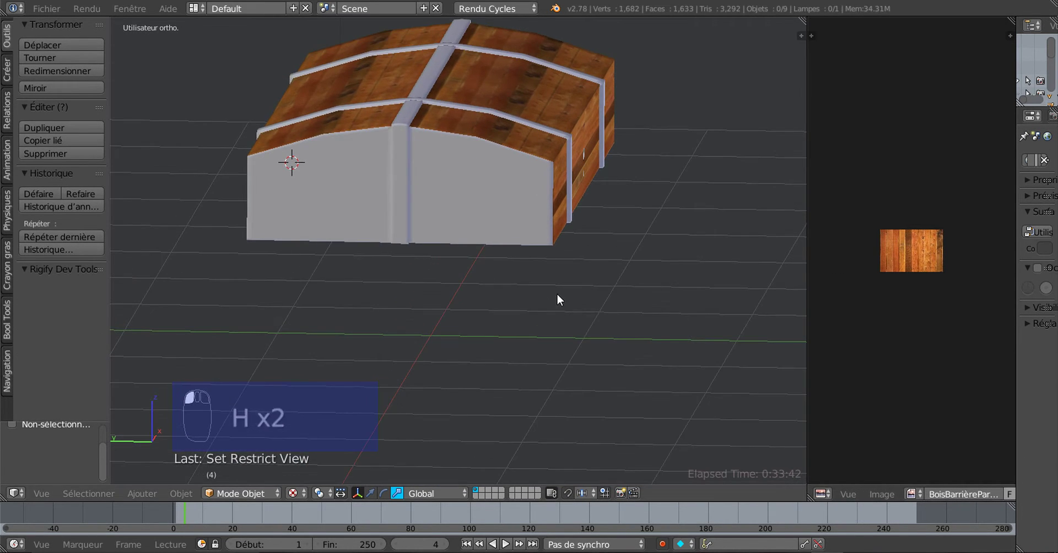
pyautogui.moveTo(585, 323); pyautogui.dragTo(498, 331, button='middle')
pyautogui.moveTo(417, 323); pyautogui.dragTo(464, 346, button='middle')
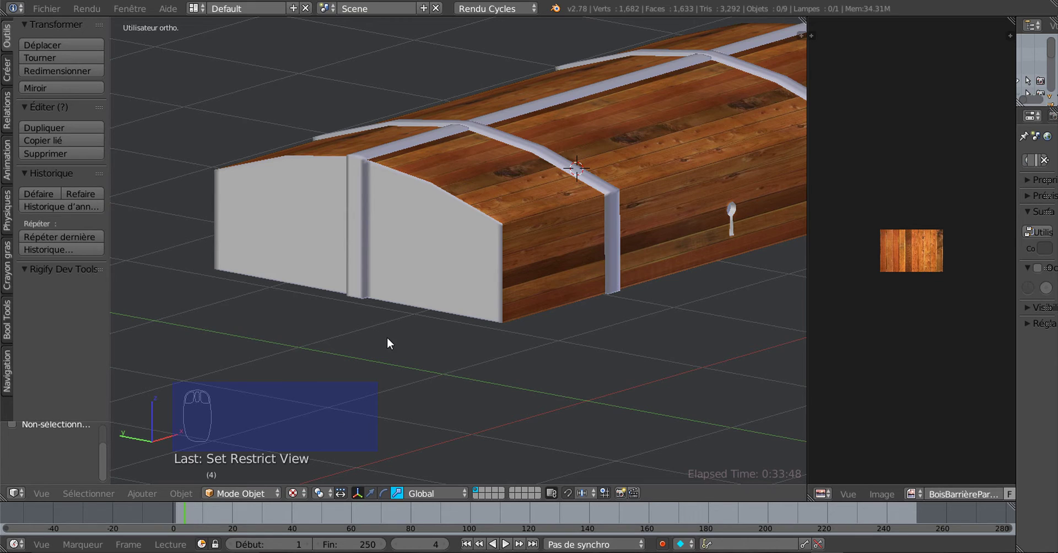
pyautogui.click(250, 494)
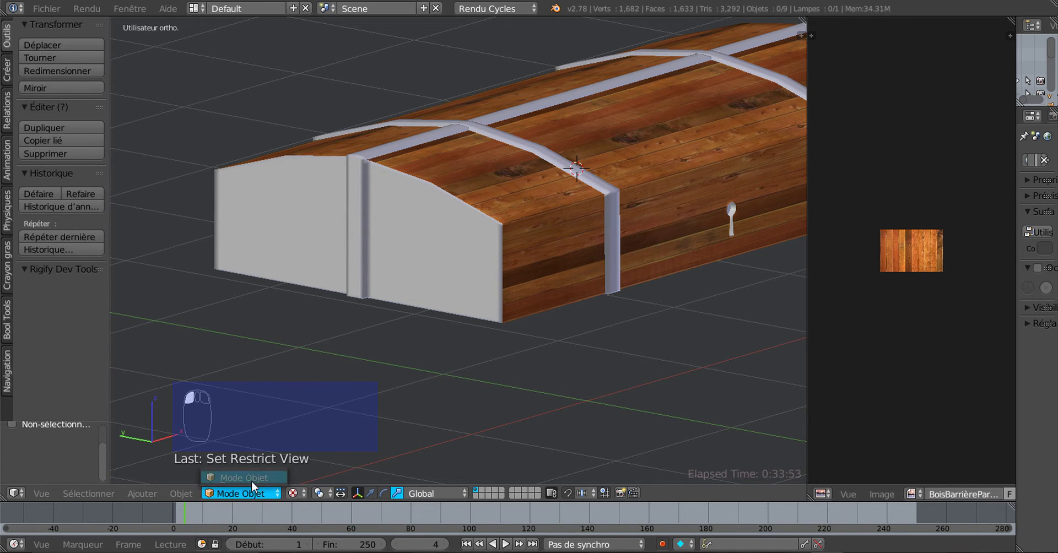
pyautogui.click(293, 493)
pyautogui.click(310, 405)
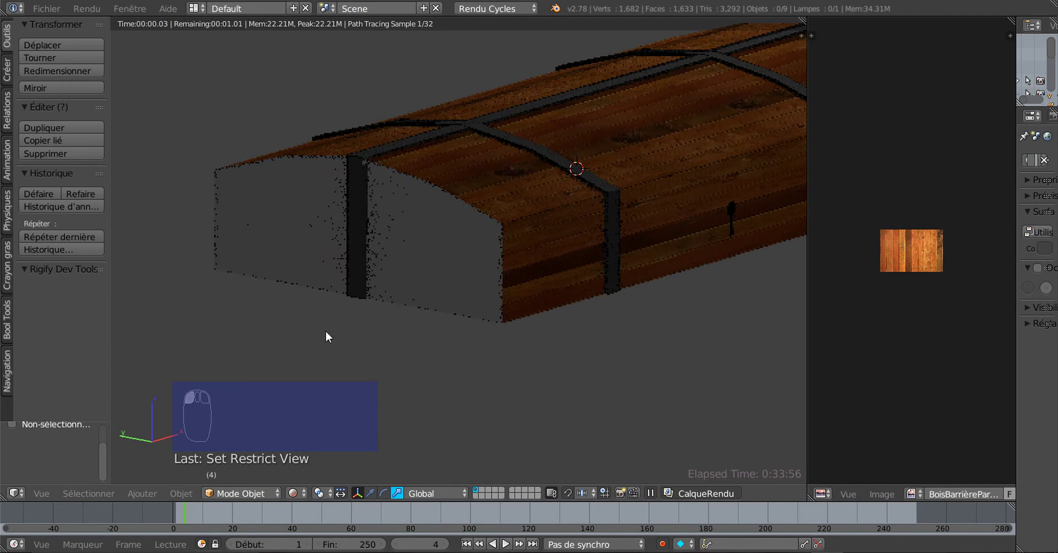
pyautogui.scroll(-3, 598, 242)
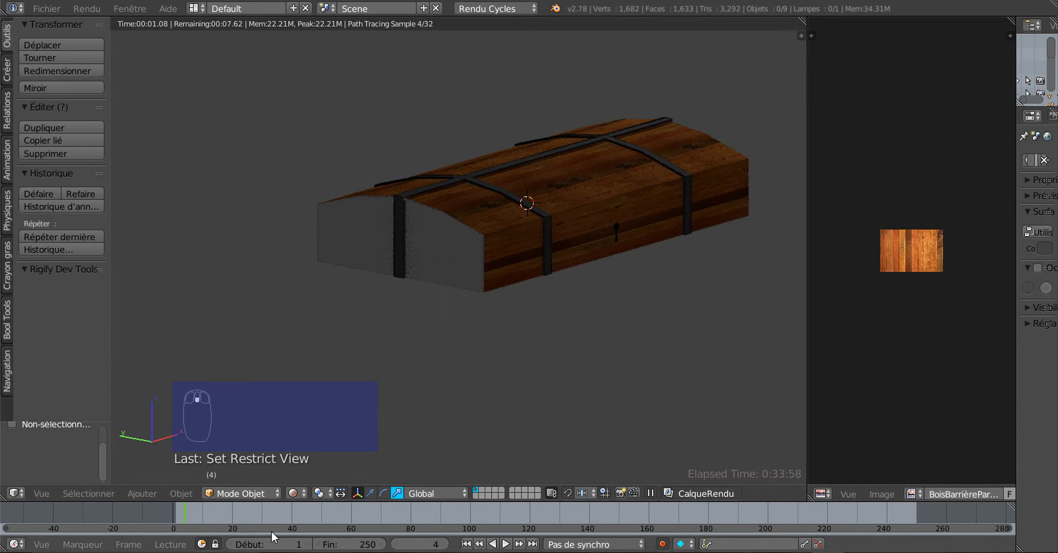
# - Switch the viewport to Solid shading, select the chest lid and enter Edit Mode facing its end panel
pyautogui.click(293, 493)
pyautogui.click(299, 448)
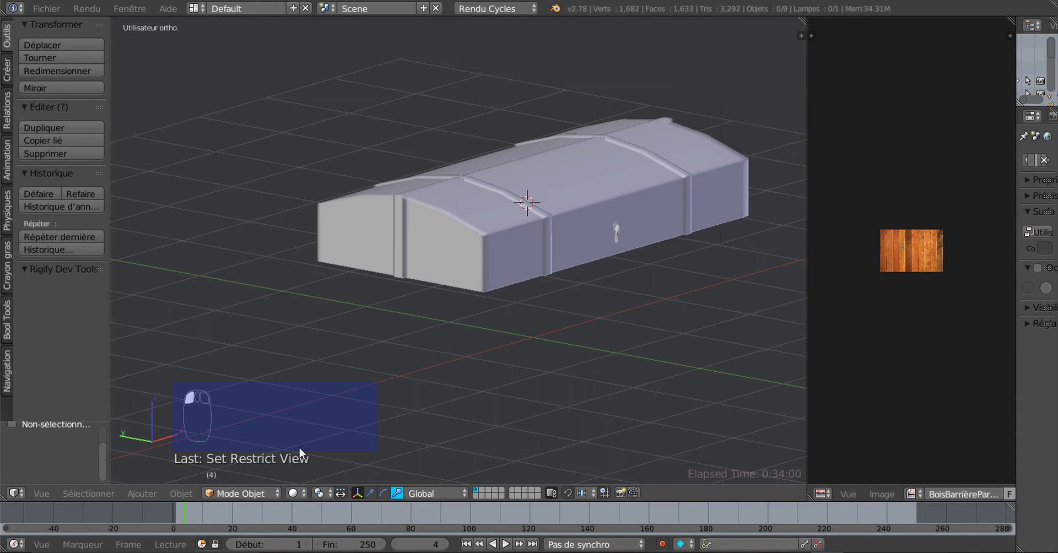
pyautogui.scroll(3, 341, 436)
pyautogui.press('Tab')
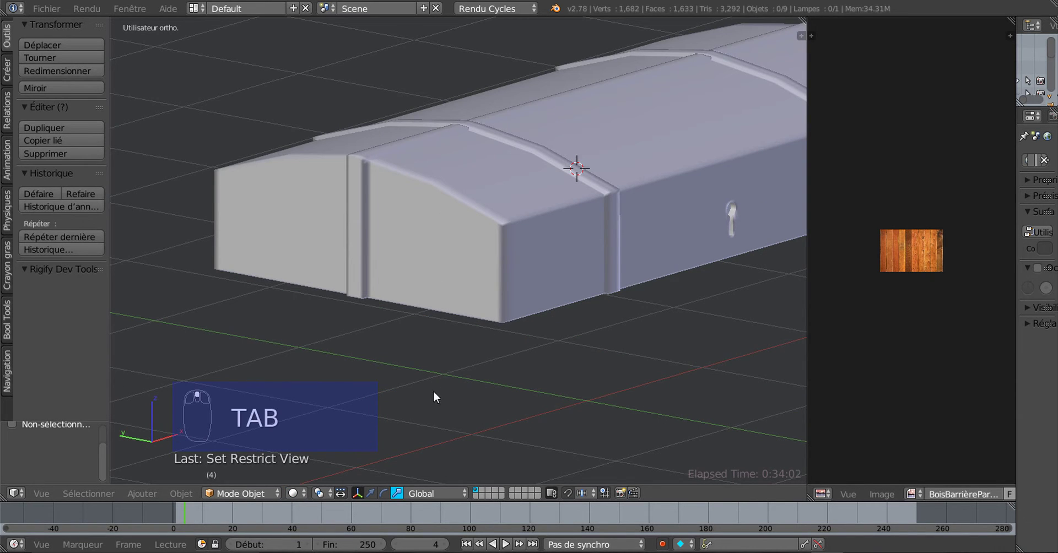
pyautogui.moveTo(563, 356); pyautogui.dragTo(628, 373, button='middle')
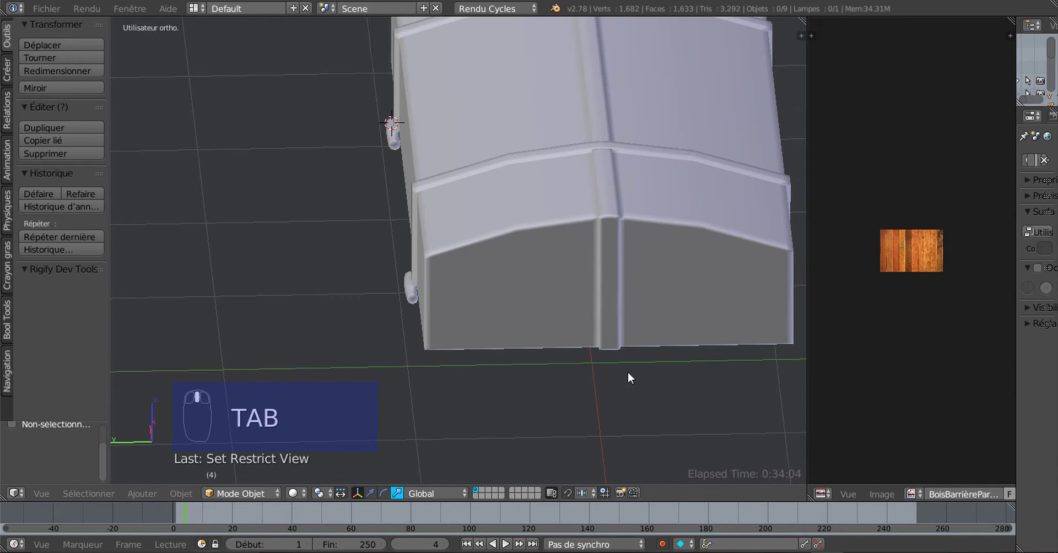
pyautogui.rightClick(537, 289)
pyautogui.press('Tab')
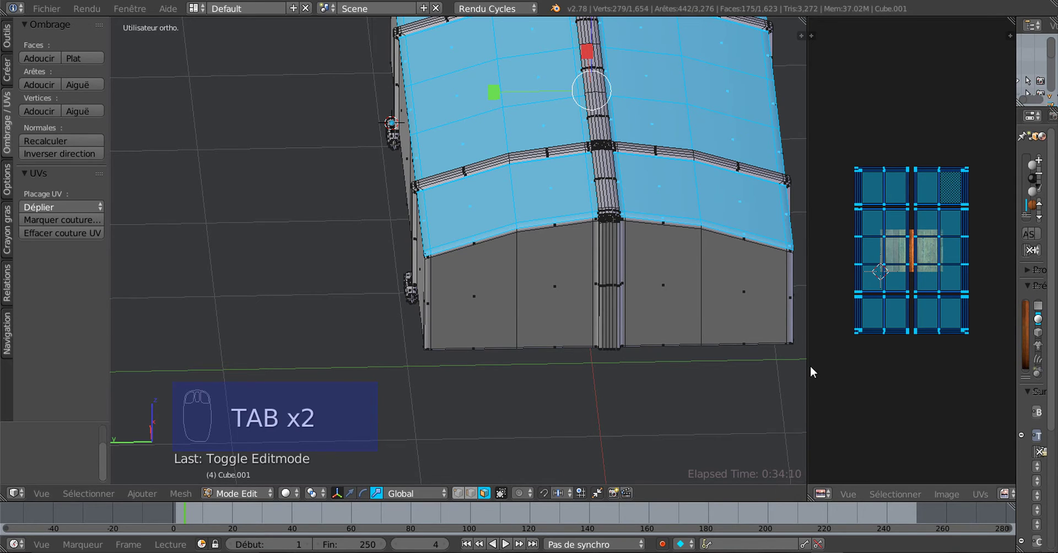
# - Enlarge the UV editor again and set the viewport shading to Material
pyautogui.moveTo(806, 432); pyautogui.dragTo(664, 432)
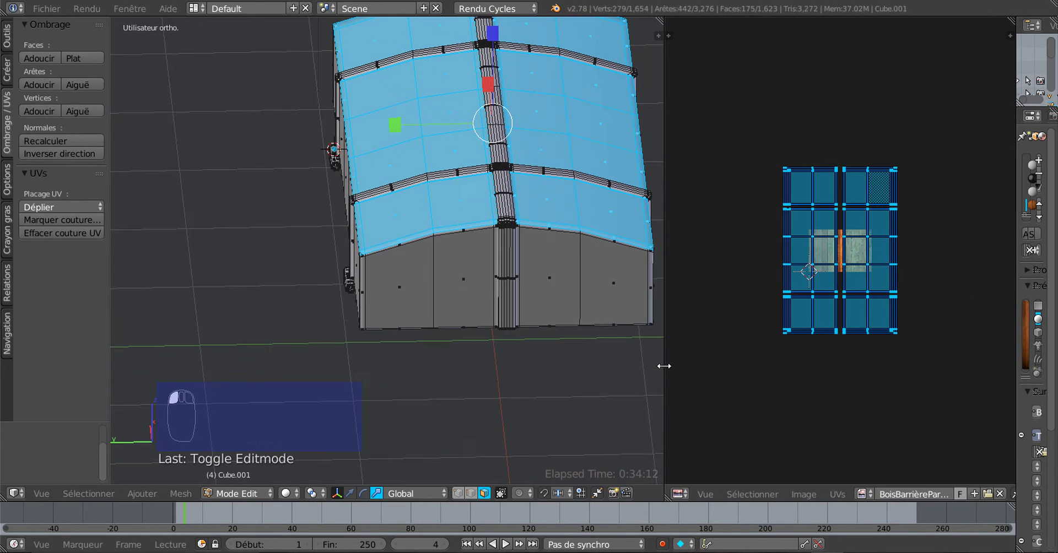
pyautogui.click(284, 494)
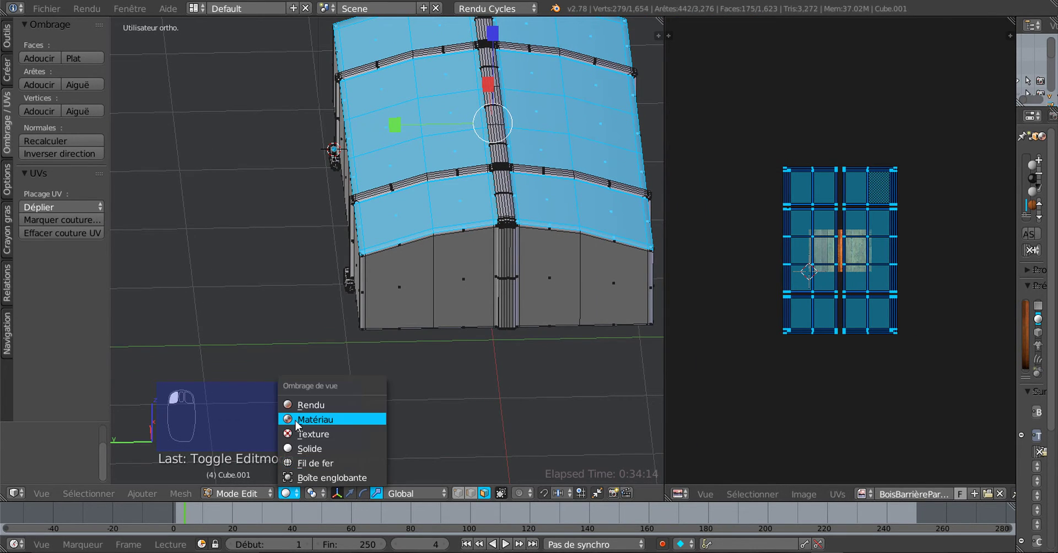
pyautogui.click(308, 425)
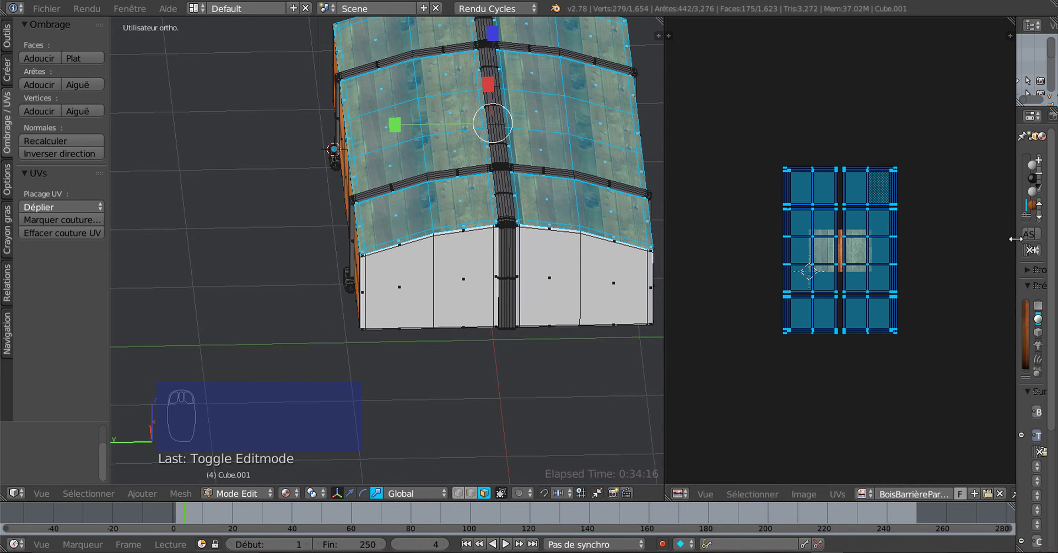
# - Widen the properties editor and set the lid's Subsurf modifier to 1 view subdivision
pyautogui.moveTo(1016, 250); pyautogui.dragTo(840, 253)
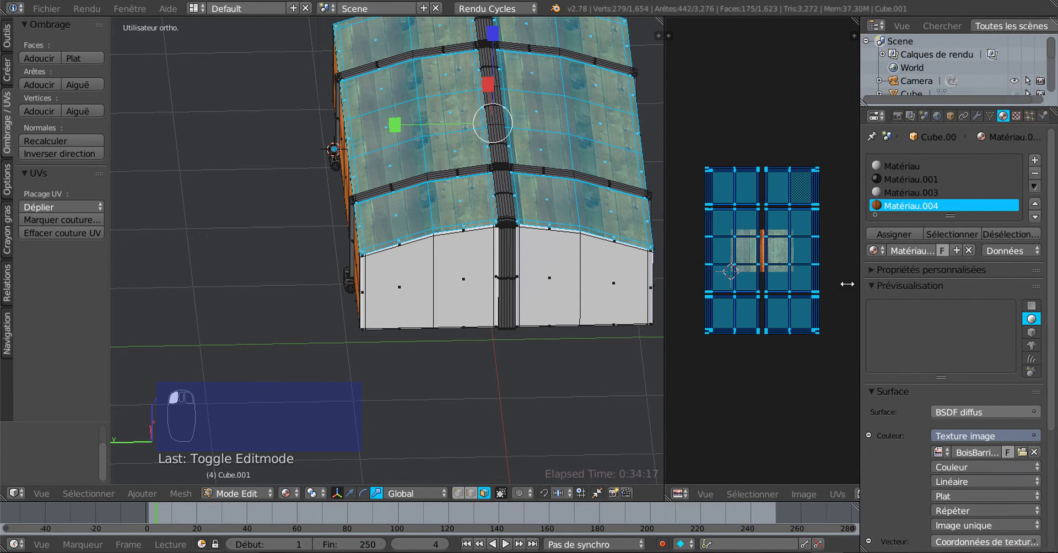
pyautogui.click(285, 493)
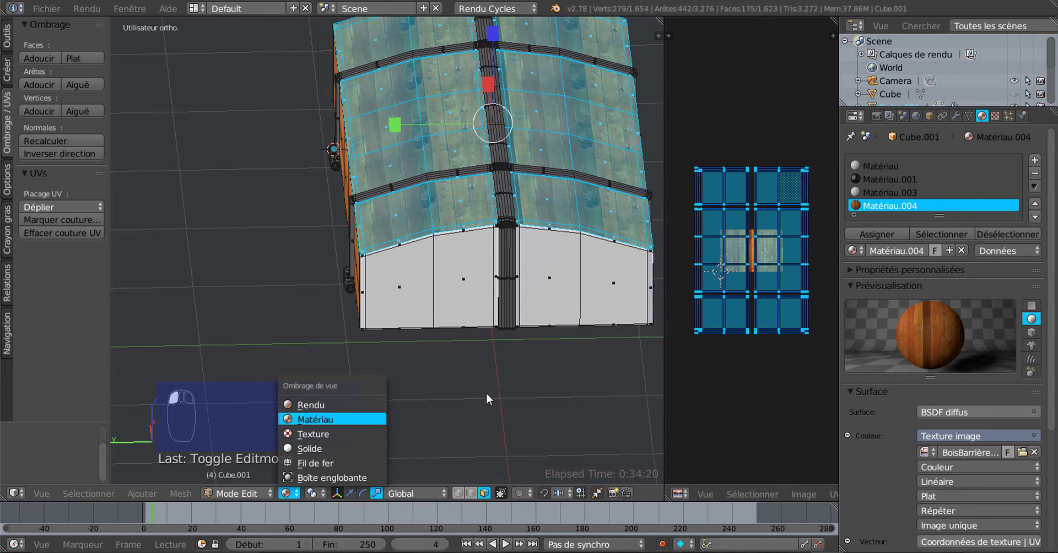
pyautogui.click(309, 418)
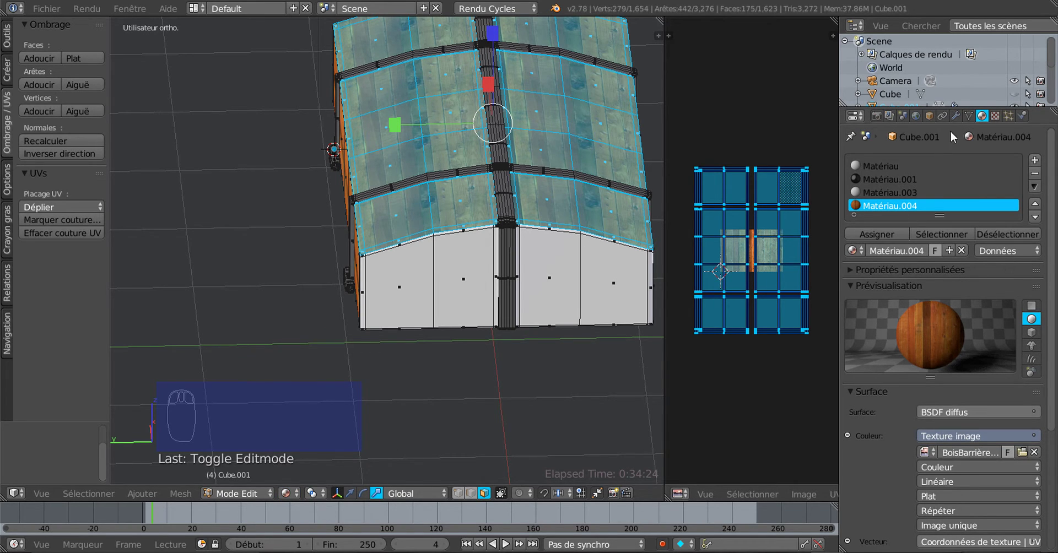
pyautogui.click(955, 116)
pyautogui.click(939, 251)
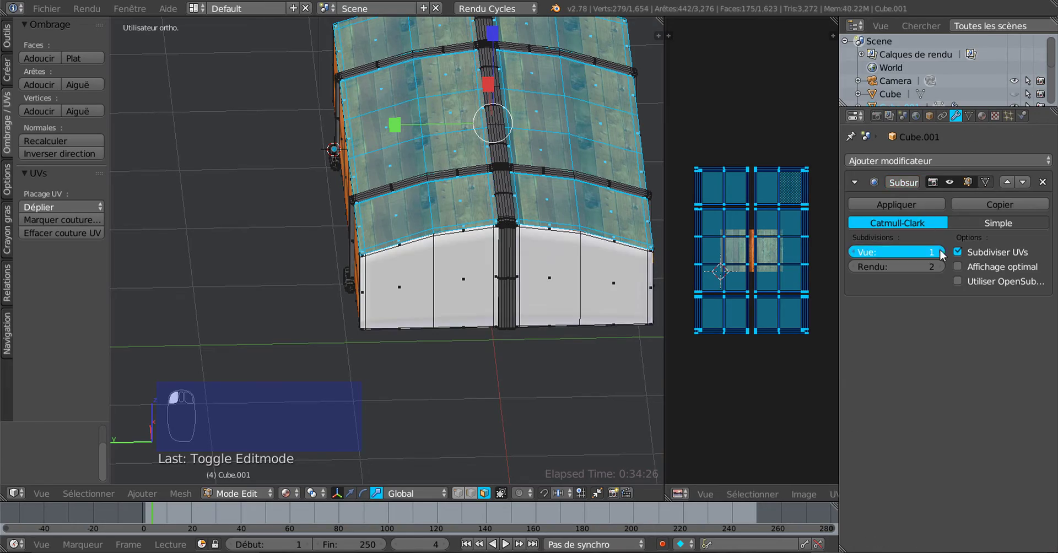
# - Inspect the lid's end panel from several angles and check the smoothed lid outside Edit Mode before resuming editing
pyautogui.moveTo(413, 385); pyautogui.dragTo(357, 178, button='middle')
pyautogui.moveTo(349, 296); pyautogui.dragTo(569, 324, button='middle')
pyautogui.press('Tab')
pyautogui.press('Tab')
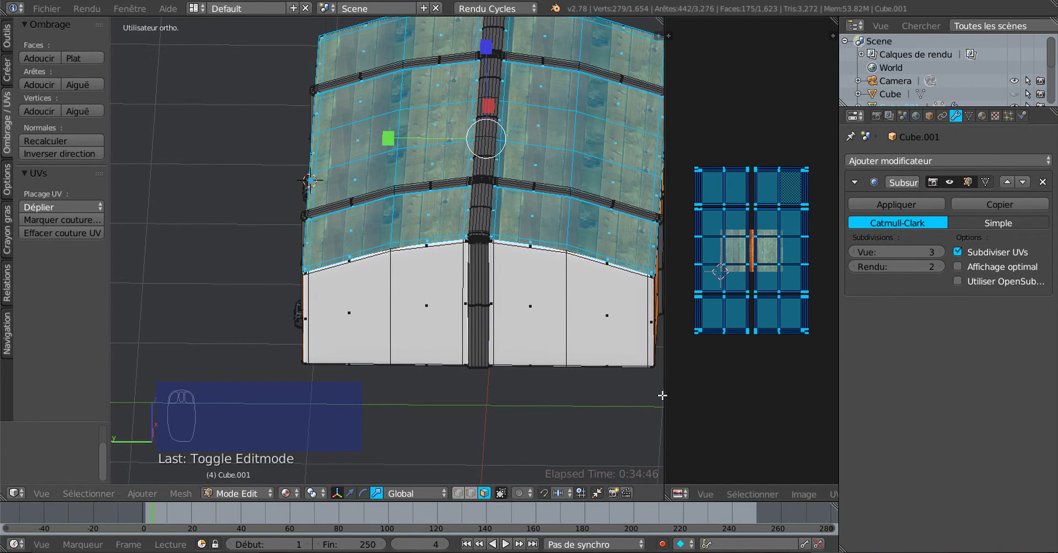
# - Widen the 3D view and face the lid's end panels squarely in the left orthographic view
pyautogui.moveTo(666, 406); pyautogui.dragTo(743, 405)
pyautogui.scroll(-3, 690, 405)
pyautogui.moveTo(690, 405); pyautogui.dragTo(618, 419, button='middle')
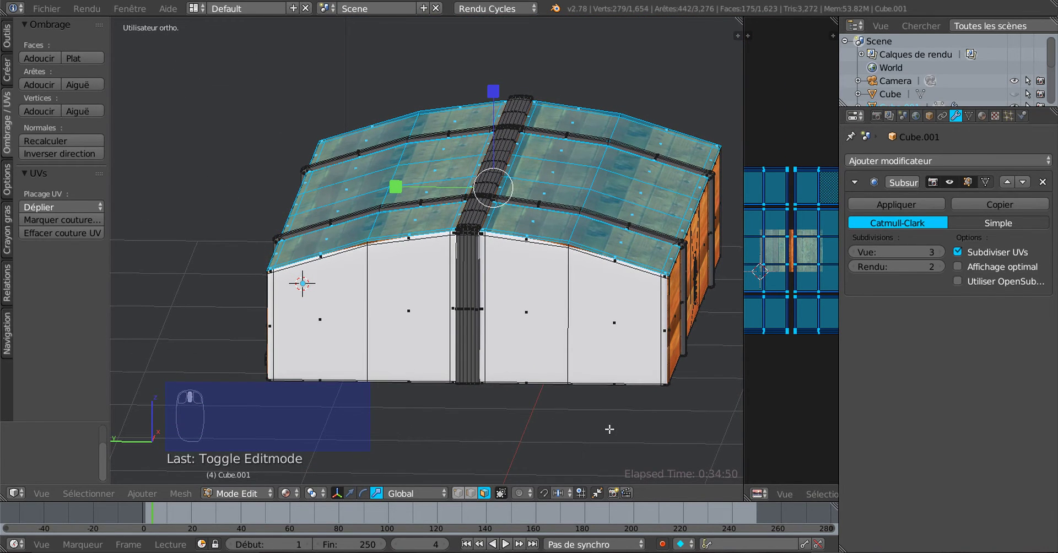
pyautogui.scroll(2, 606, 424)
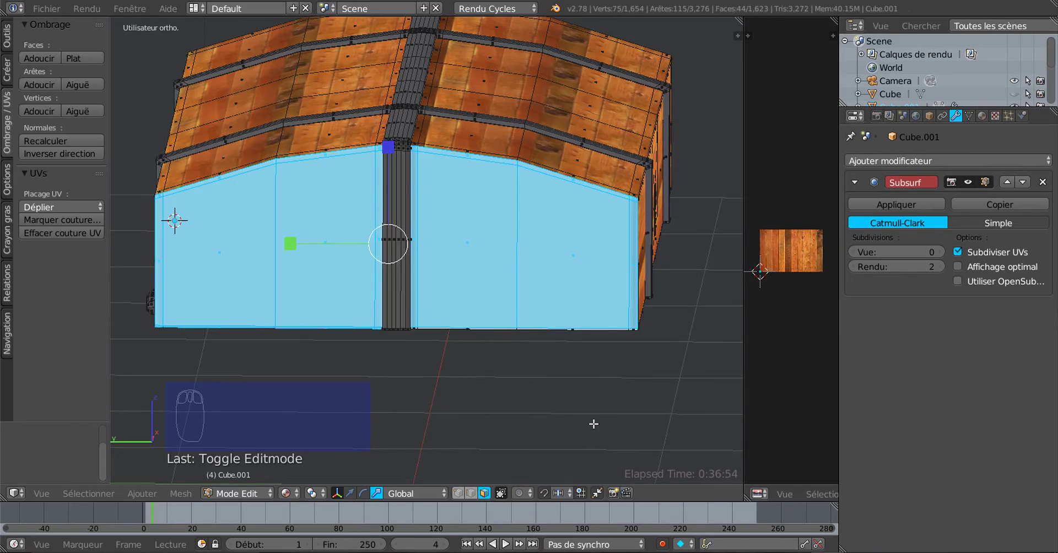
pyautogui.moveTo(593, 424); pyautogui.dragTo(584, 359, button='middle')
pyautogui.press('KP_3')
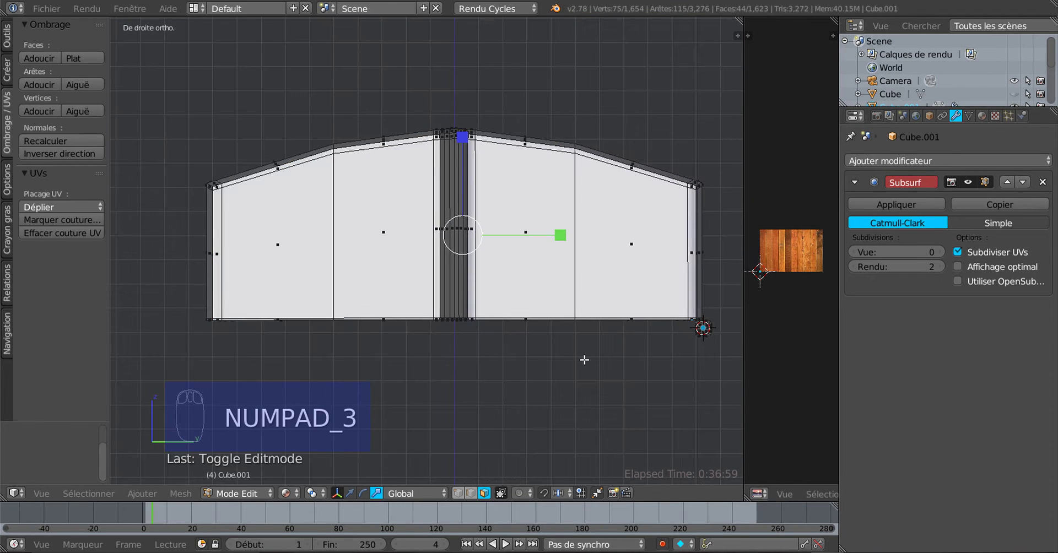
pyautogui.press('ctrl+KP_3')
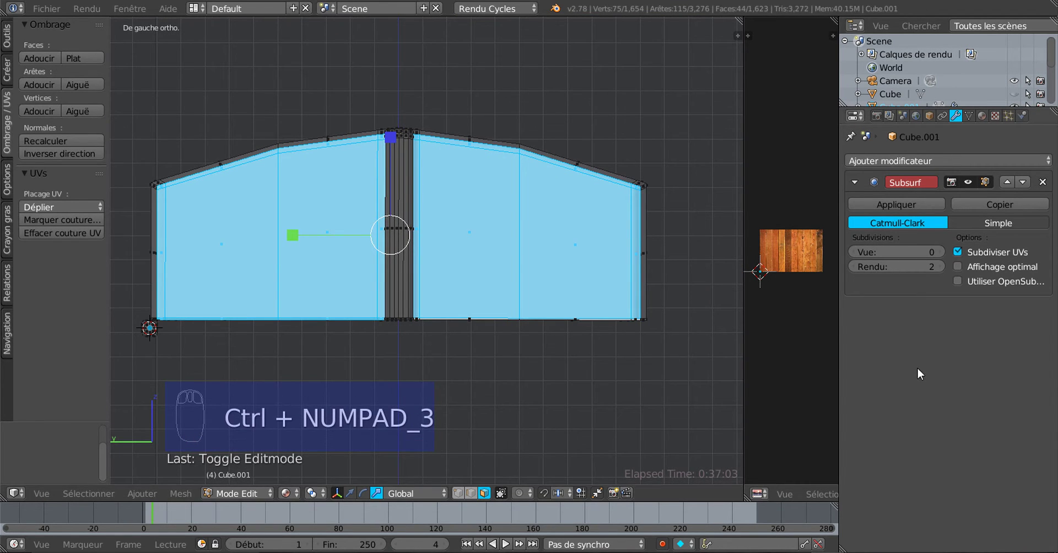
# - Set the lid's Subsurf modifier to 3 view subdivisions
pyautogui.click(941, 250)
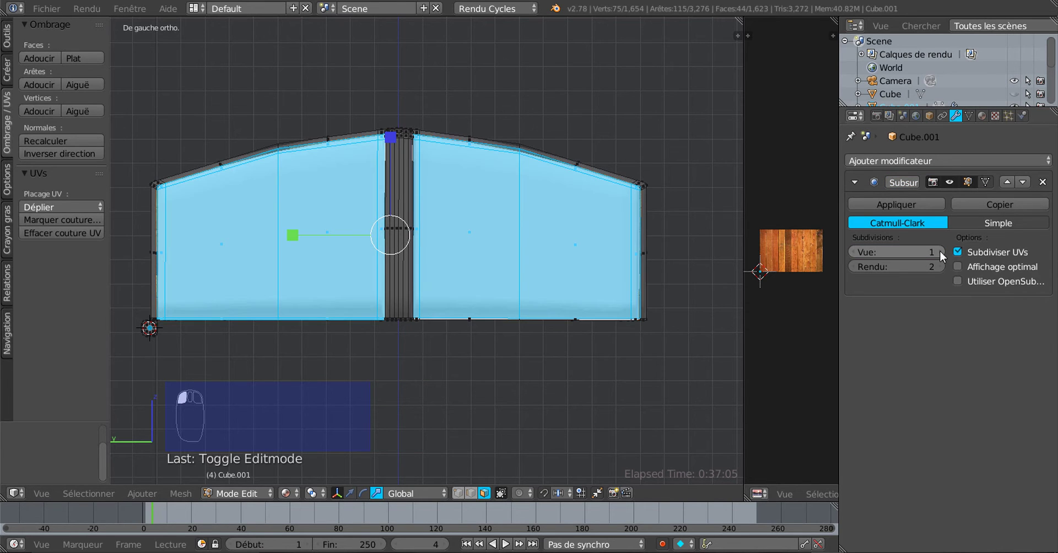
pyautogui.click(942, 250)
pyautogui.click(942, 250)
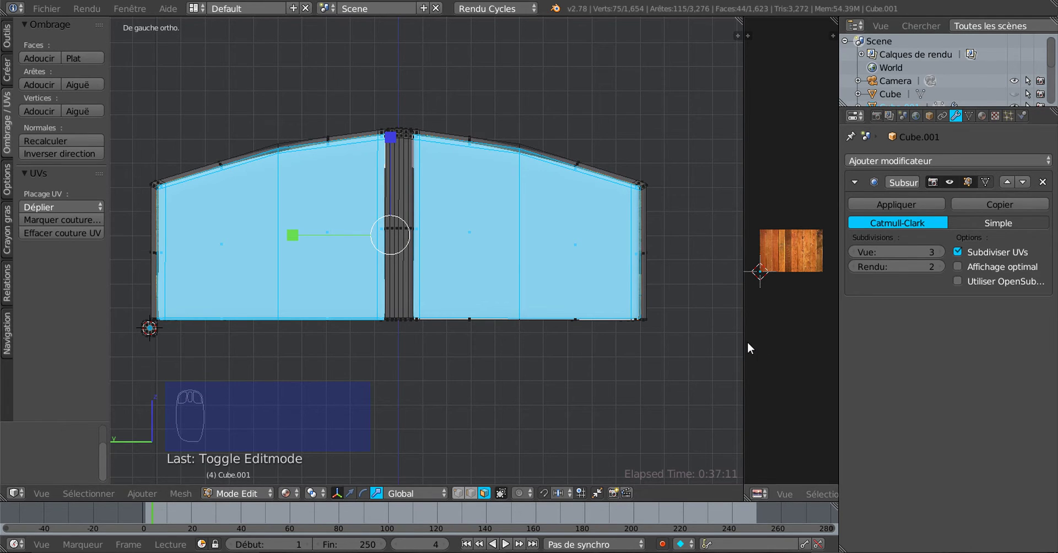
# - Enlarge the UV editor and unwrap the selected end panel faces with Project From View (Bounds)
pyautogui.moveTo(742, 346); pyautogui.dragTo(500, 353)
pyautogui.scroll(6, 609, 358)
pyautogui.scroll(-1, 609, 358)
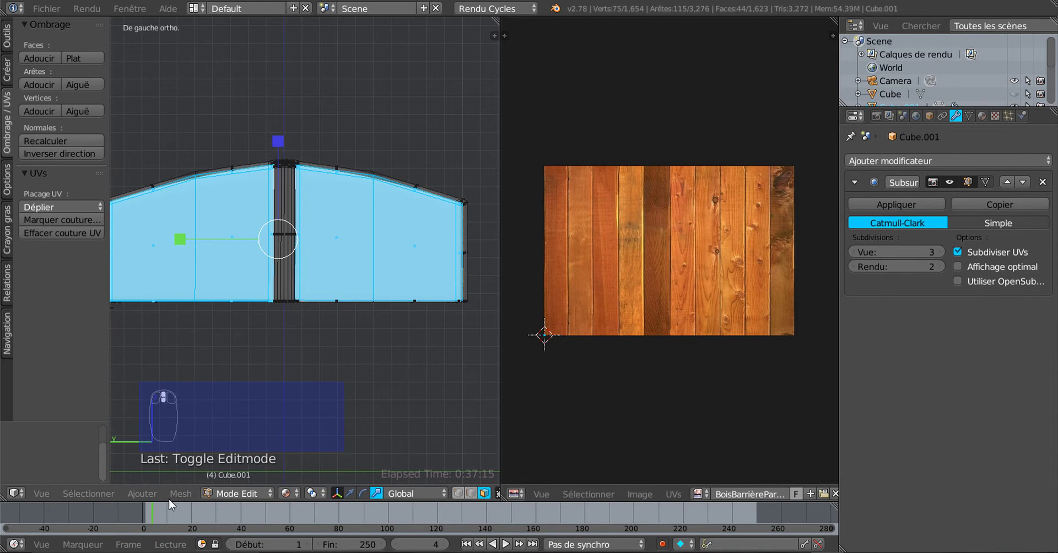
pyautogui.click(176, 494)
pyautogui.click(174, 492)
pyautogui.moveTo(200, 387)
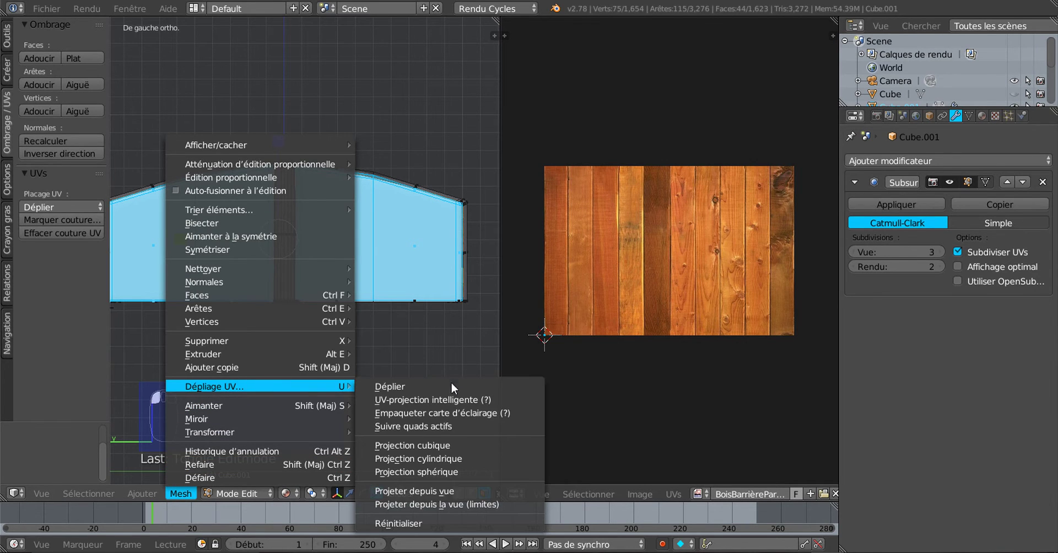
pyautogui.click(438, 504)
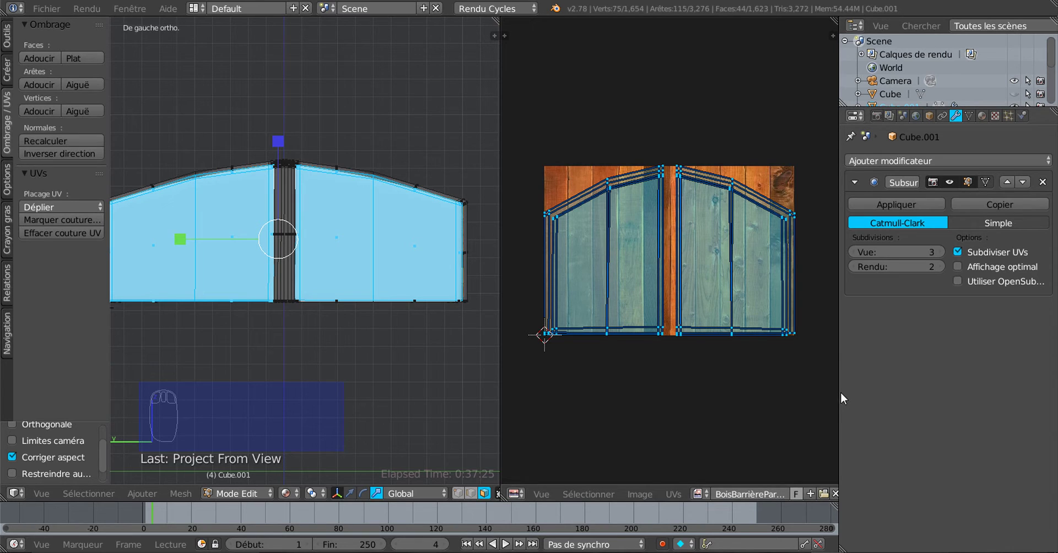
# - Widen the properties editor and assign the wood material Matériau.004 to the selected end panel faces
pyautogui.moveTo(837, 392); pyautogui.dragTo(704, 378)
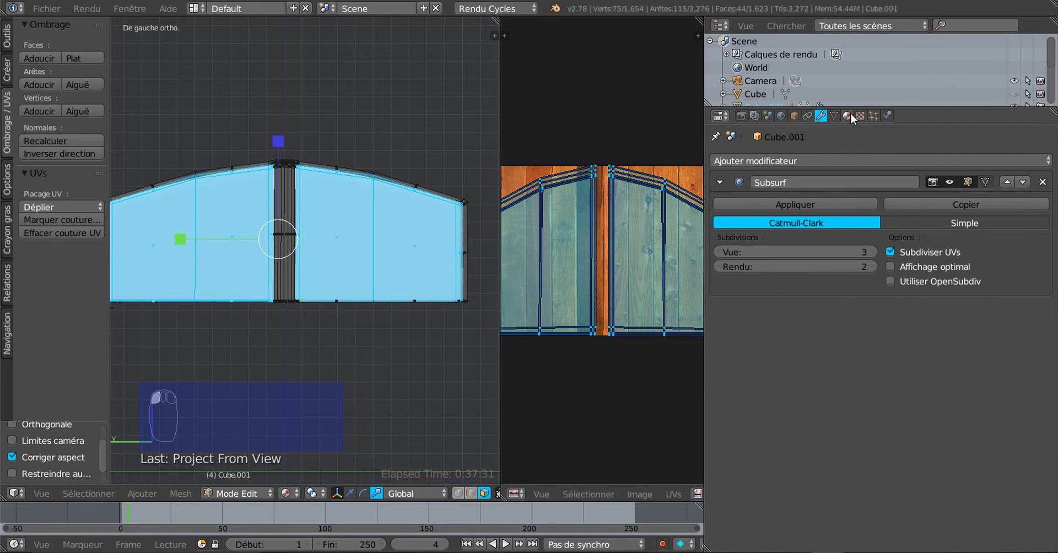
pyautogui.click(846, 116)
pyautogui.click(719, 206)
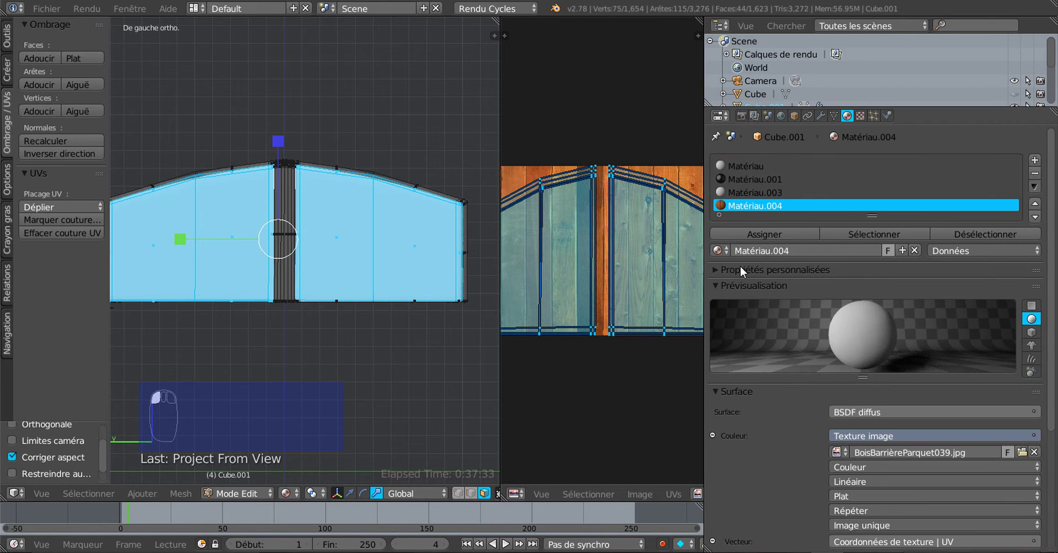
pyautogui.scroll(-2, 816, 419)
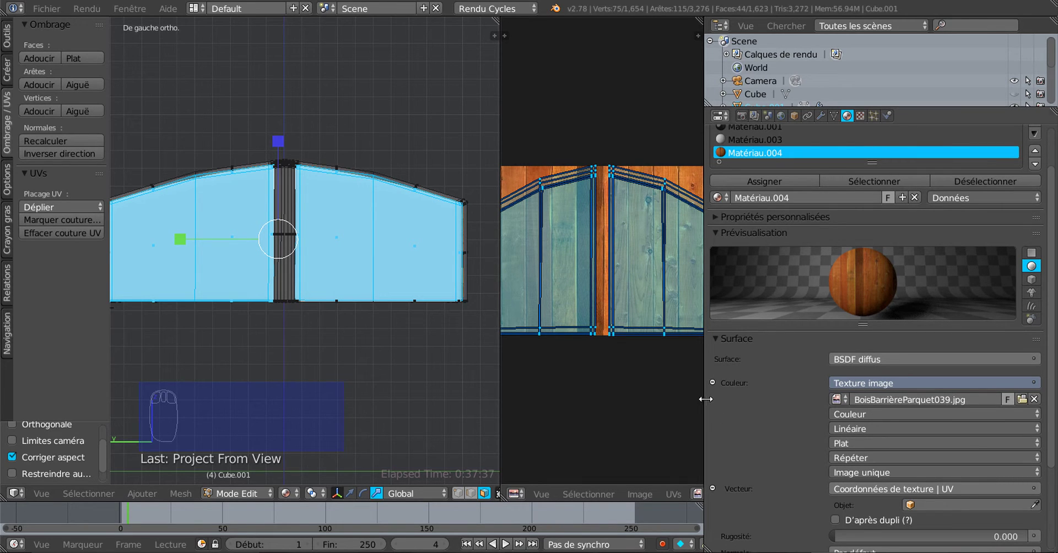
pyautogui.click(752, 181)
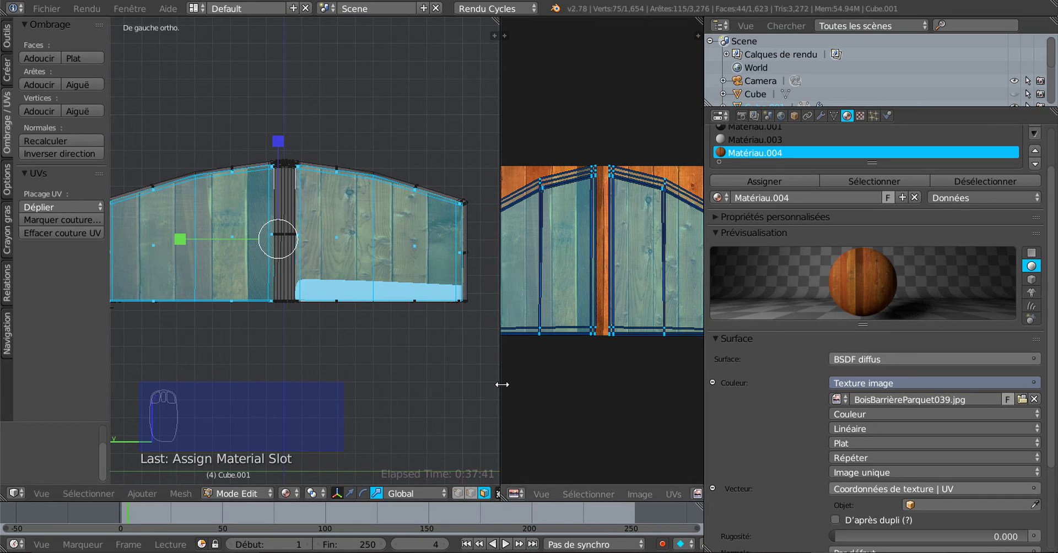
# - Enlarge the 3D view and the UV editor to show the chest's end faces and their whole UV layout
pyautogui.moveTo(500, 385); pyautogui.dragTo(637, 385)
pyautogui.moveTo(379, 371); pyautogui.dragTo(529, 393, button='middle')
pyautogui.scroll(3, 386, 381)
pyautogui.scroll(-1, 447, 331)
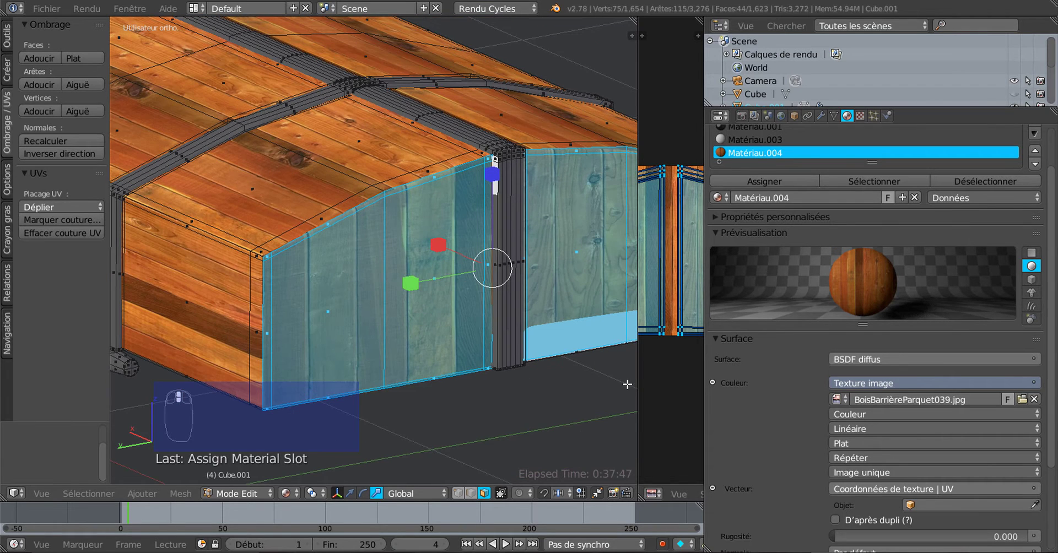
pyautogui.moveTo(704, 385); pyautogui.dragTo(963, 386)
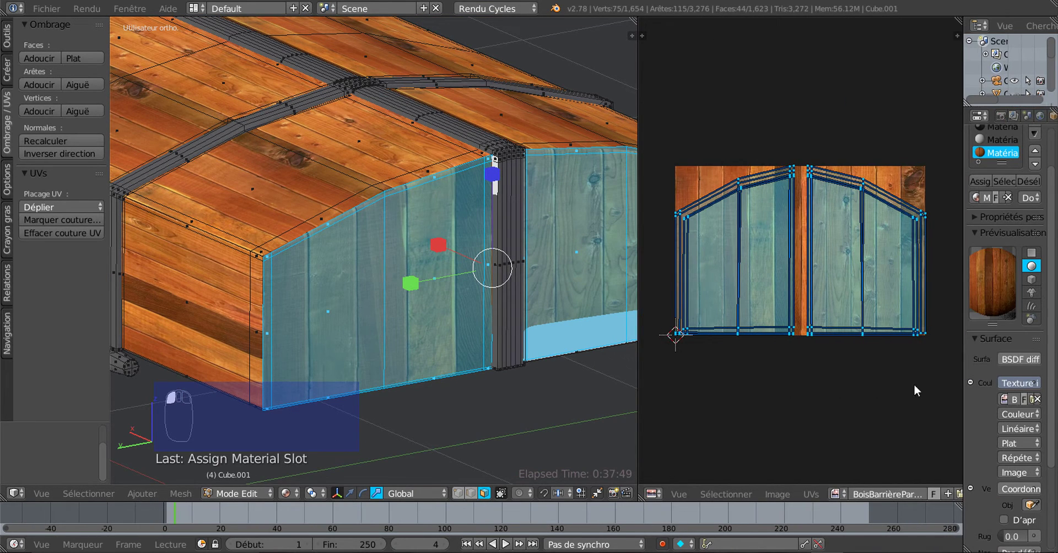
# - Scale the UVs of the chest's plank end faces up uniformly by about 2.159 and check the plank size
pyautogui.click(802, 388)
pyautogui.press('s')
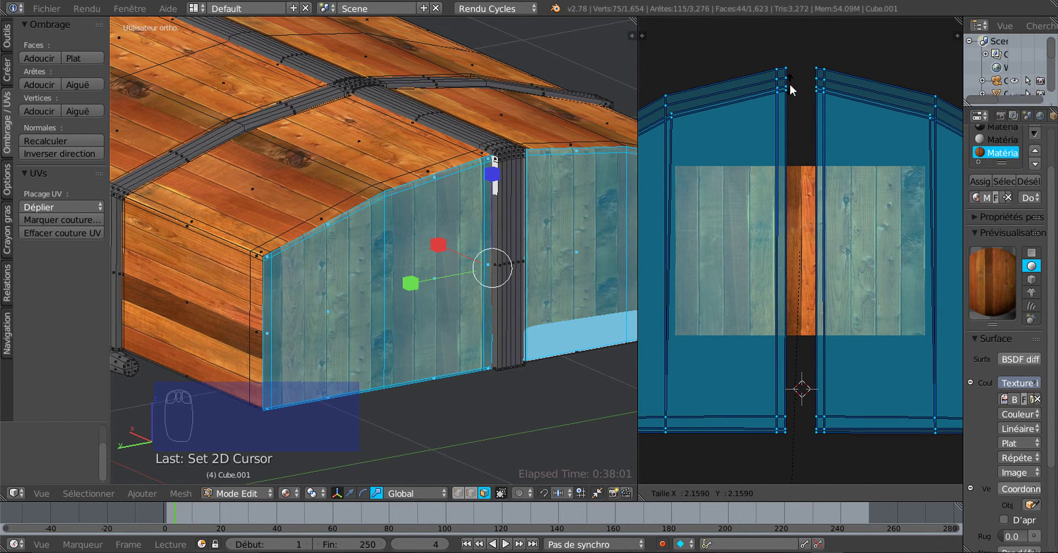
pyautogui.click(789, 84)
pyautogui.scroll(5, 444, 179)
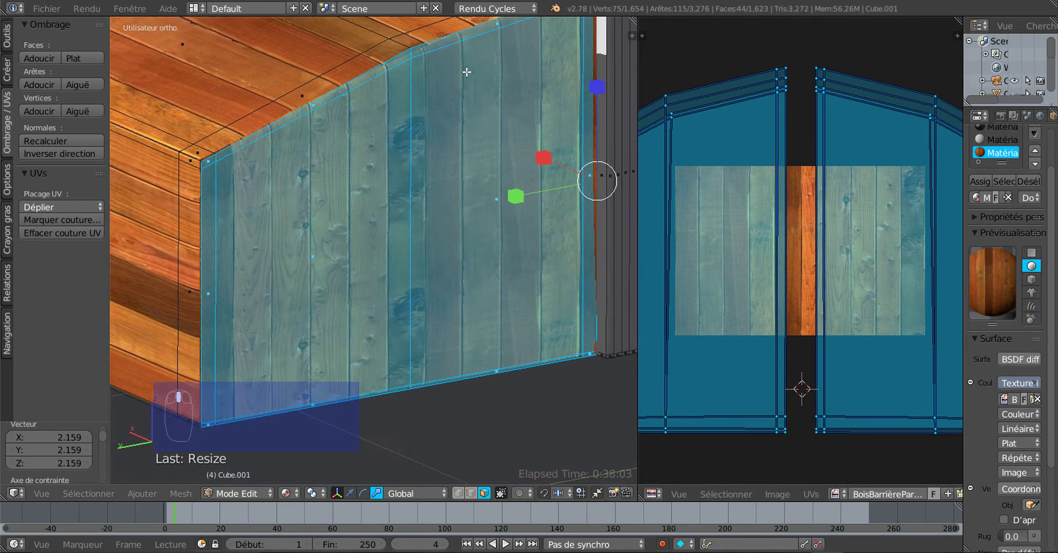
pyautogui.moveTo(441, 72); pyautogui.dragTo(430, 138, button='middle')
pyautogui.scroll(2, 419, 206)
pyautogui.scroll(4, 420, 206)
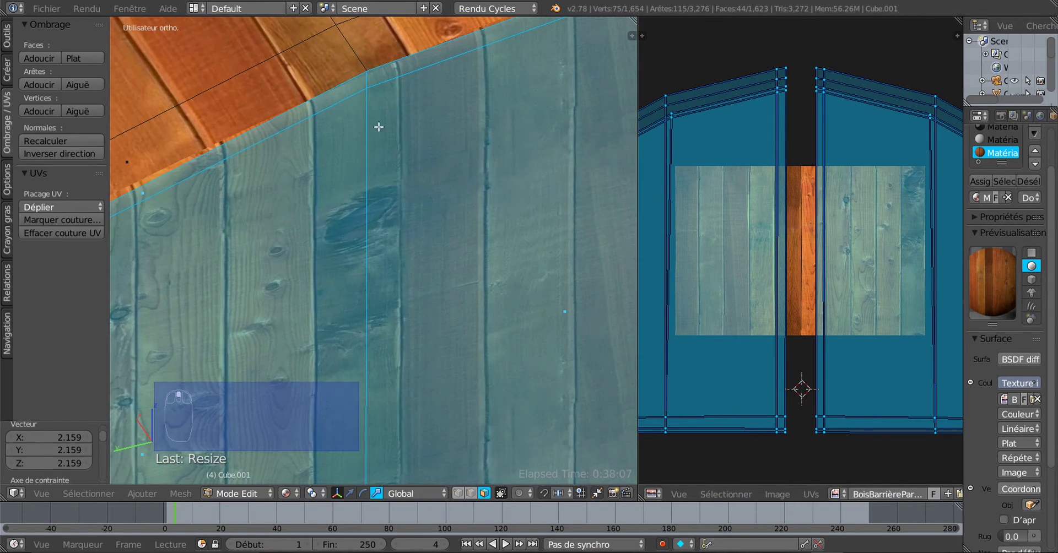
pyautogui.scroll(-6, 378, 121)
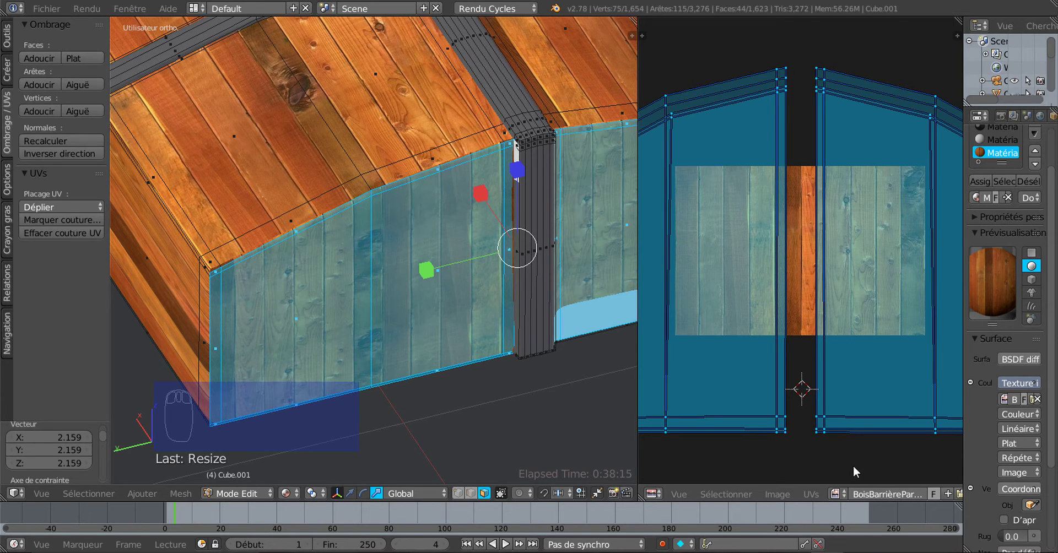
# - Scale the end faces' UVs uniformly by about 0.834 and check the plank alignment with the lid
pyautogui.press('s')
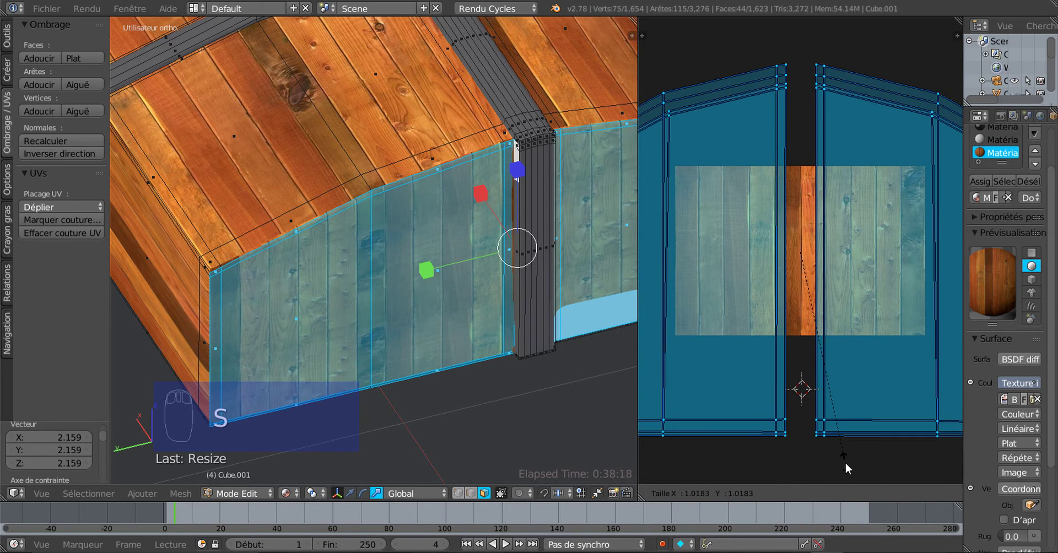
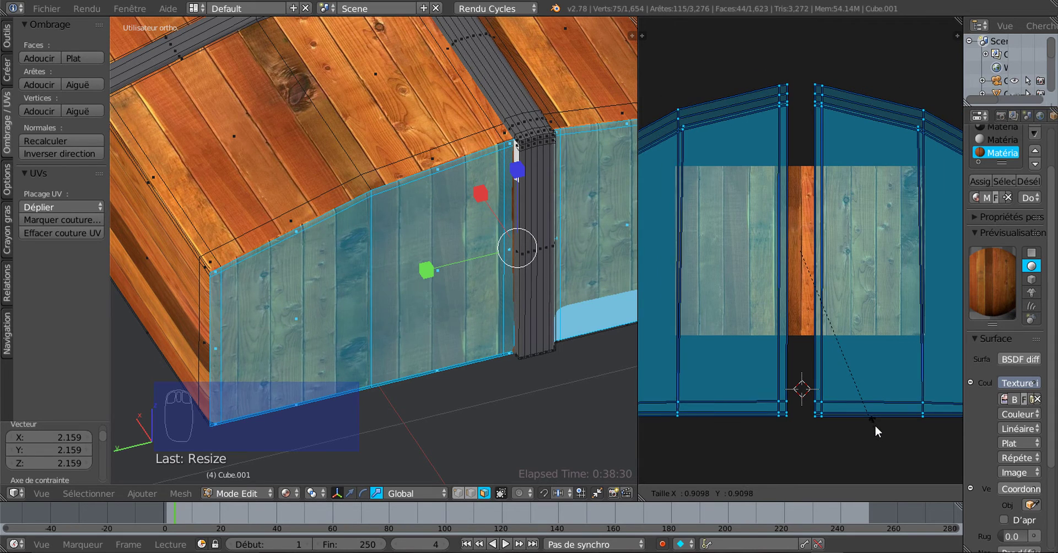
pyautogui.rightClick(875, 425)
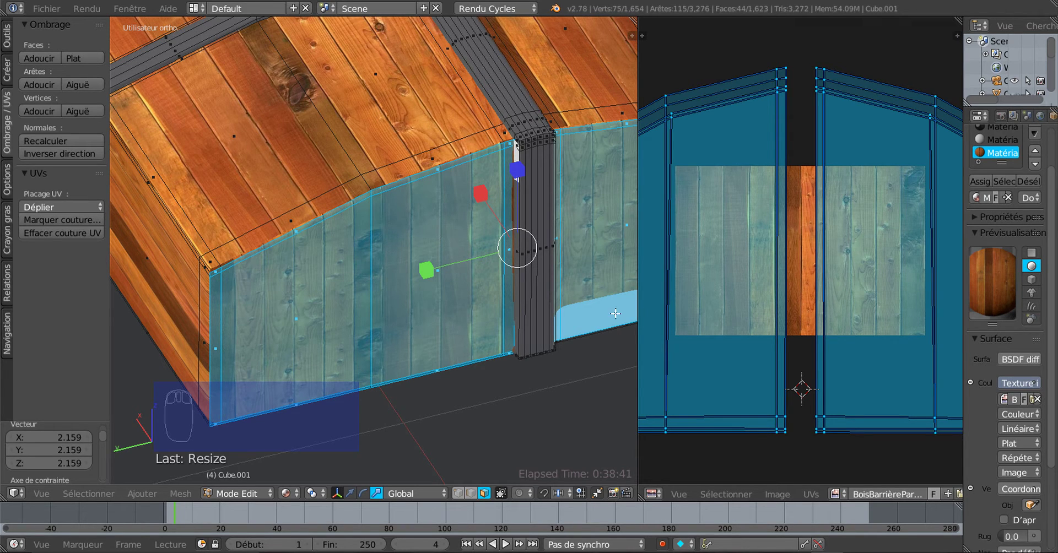
pyautogui.scroll(-2, 763, 351)
pyautogui.press('s')
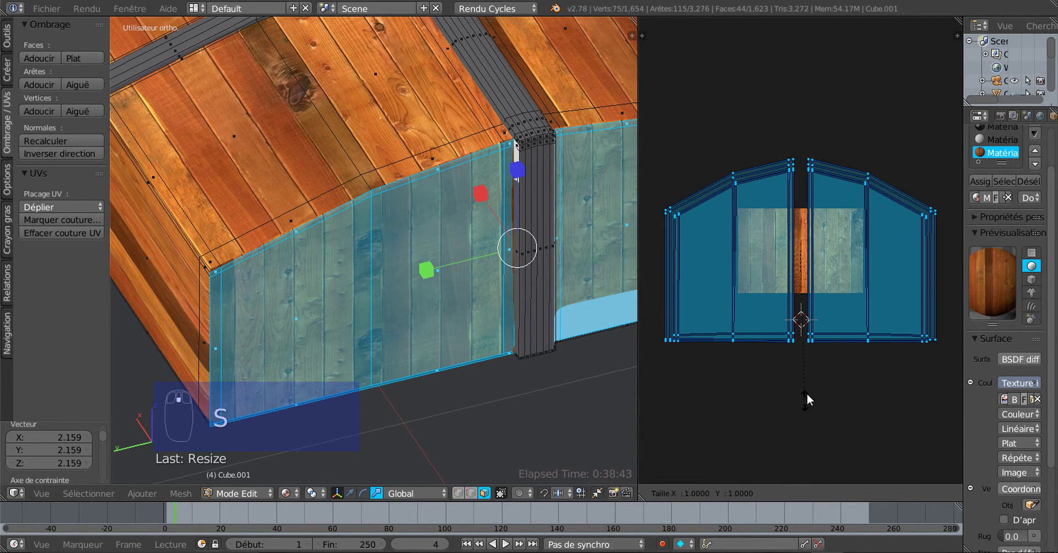
pyautogui.click(806, 364)
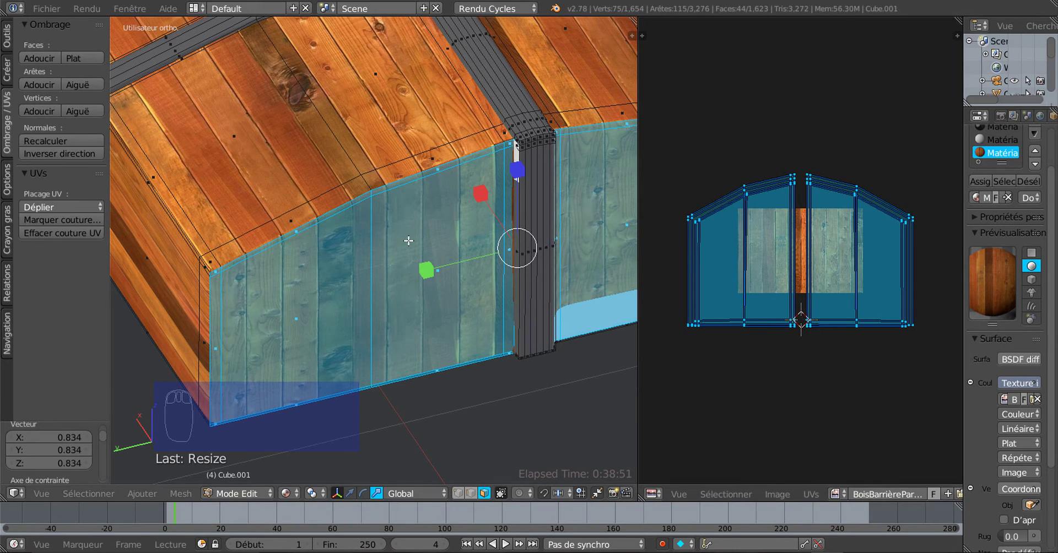
pyautogui.scroll(2, 408, 241)
pyautogui.moveTo(406, 252); pyautogui.dragTo(262, 273, button='middle')
pyautogui.moveTo(500, 279); pyautogui.dragTo(447, 316, button='middle')
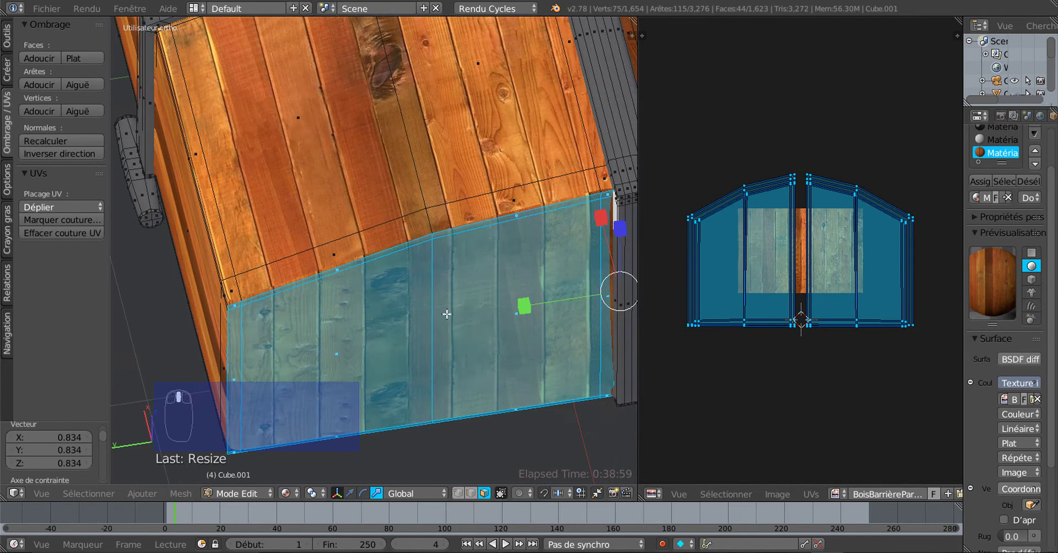
pyautogui.scroll(2, 289, 324)
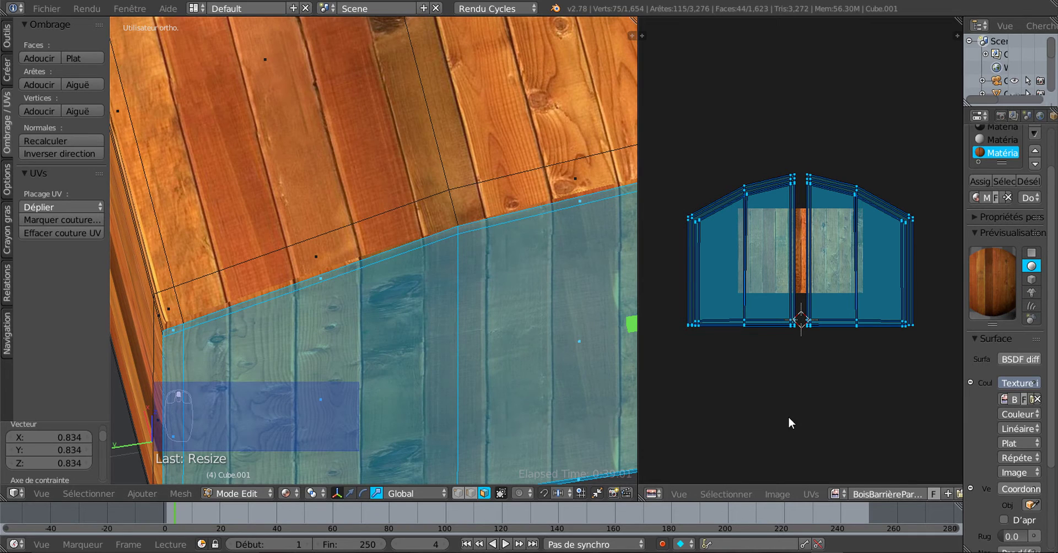
pyautogui.keyDown('shift'); pyautogui.moveTo(543, 360); pyautogui.dragTo(430, 332, button='middle'); pyautogui.keyUp('shift')
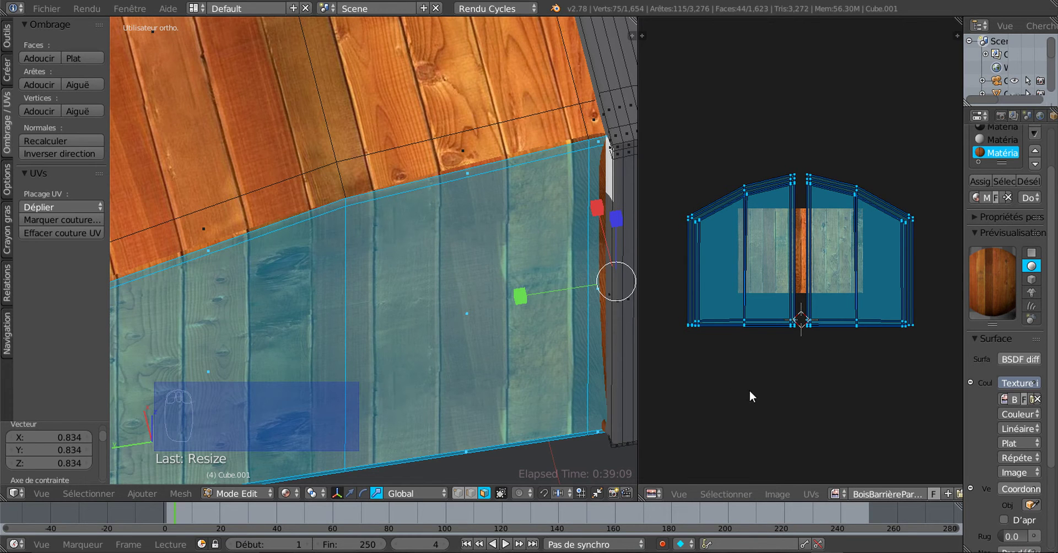
pyautogui.scroll(-3, 518, 284)
pyautogui.moveTo(518, 284); pyautogui.dragTo(538, 265, button='middle')
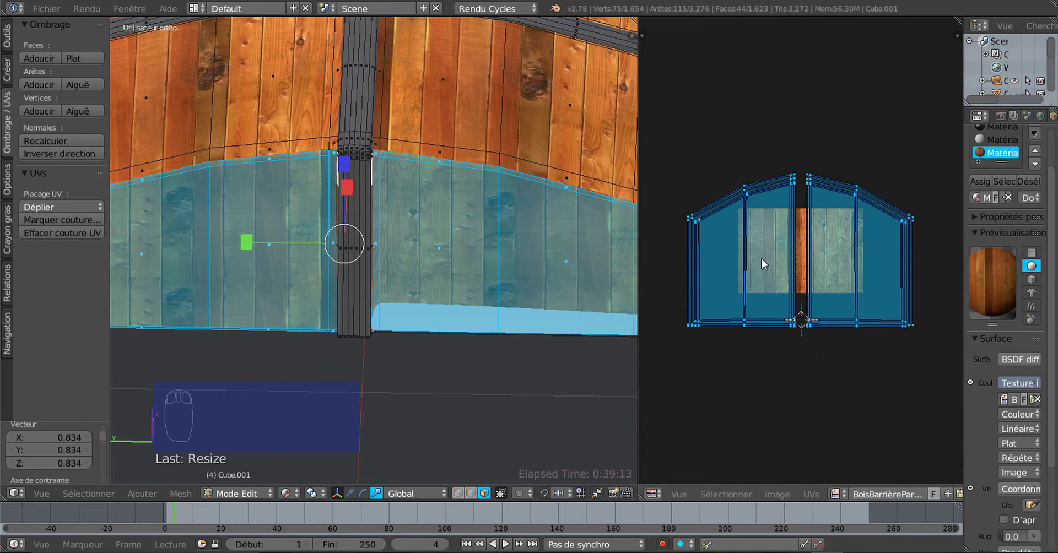
# - Deselect the UV island of the end's left half with Circle Select
pyautogui.scroll(-1, 846, 297)
pyautogui.scroll(1, 797, 339)
pyautogui.press('c')
pyautogui.moveTo(779, 175); pyautogui.dragTo(775, 266, button='middle')
pyautogui.moveTo(782, 330)
pyautogui.mouseDown(button='middle')
pyautogui.moveTo(706, 329)
pyautogui.moveTo(698, 232)
pyautogui.mouseUp(button='middle')
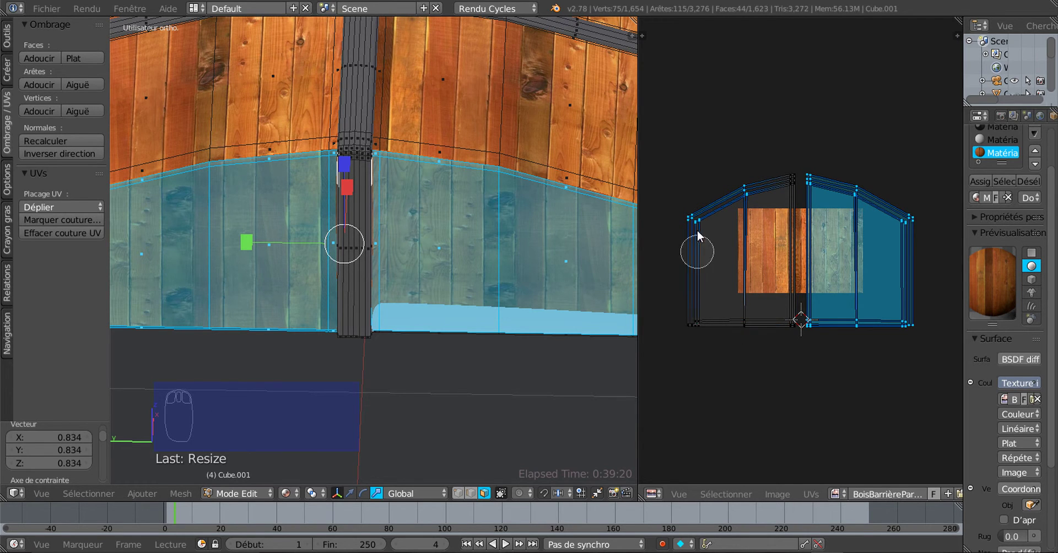
pyautogui.rightClick(739, 204)
# - Move the right half's UV island by about -0.005 in X and 0.005 in Y to line up its planks
pyautogui.scroll(3, 844, 299)
pyautogui.scroll(-2, 562, 323)
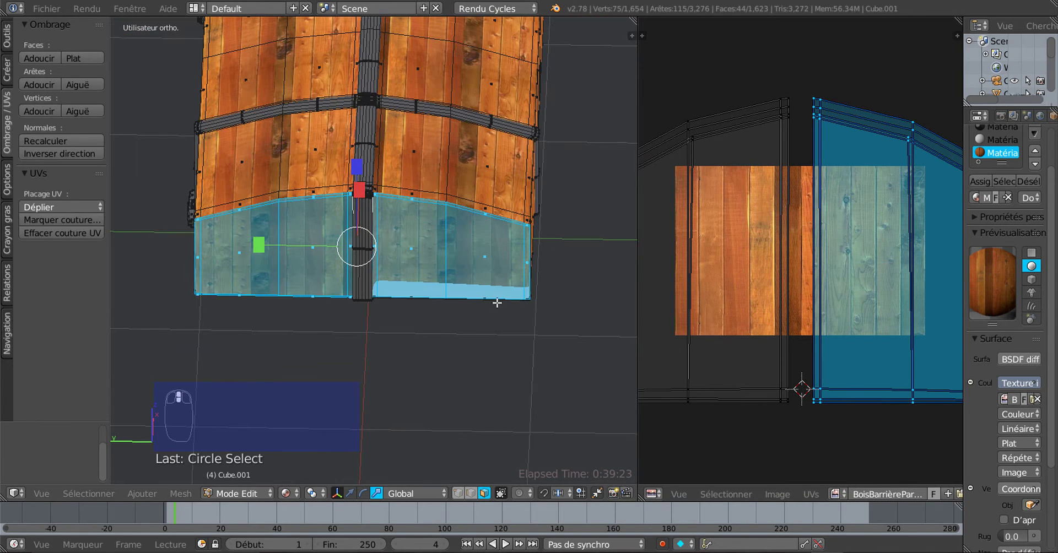
pyautogui.scroll(-1, 720, 306)
pyautogui.scroll(3, 574, 296)
pyautogui.keyDown('shift'); pyautogui.moveTo(586, 291); pyautogui.dragTo(469, 317, button='middle'); pyautogui.keyUp('shift')
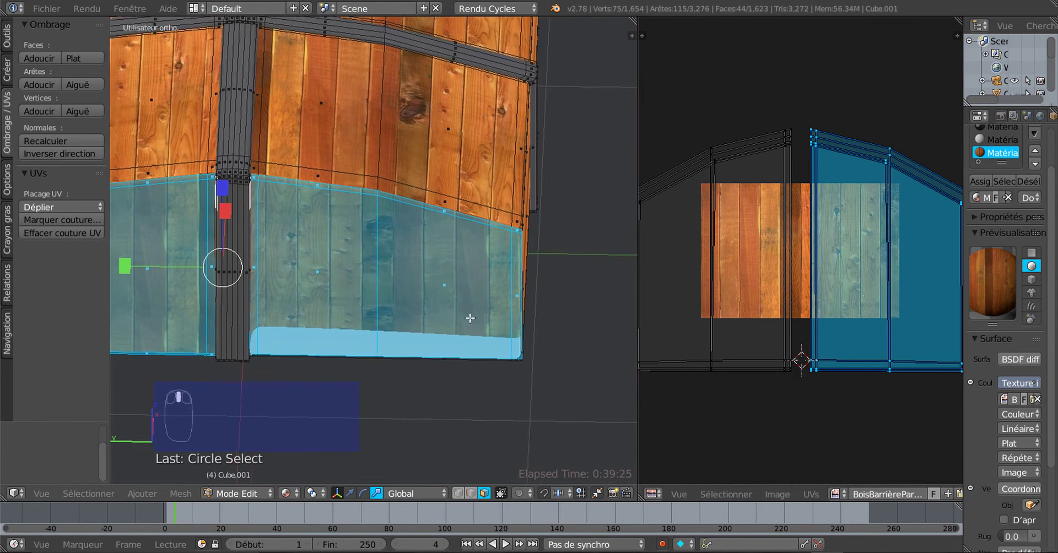
pyautogui.scroll(1, 469, 318)
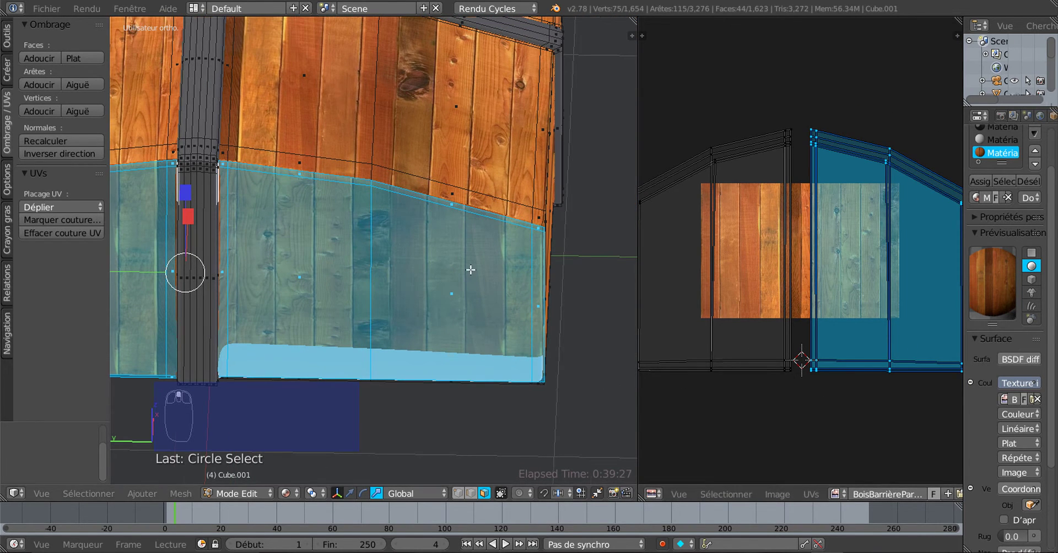
pyautogui.scroll(2, 470, 270)
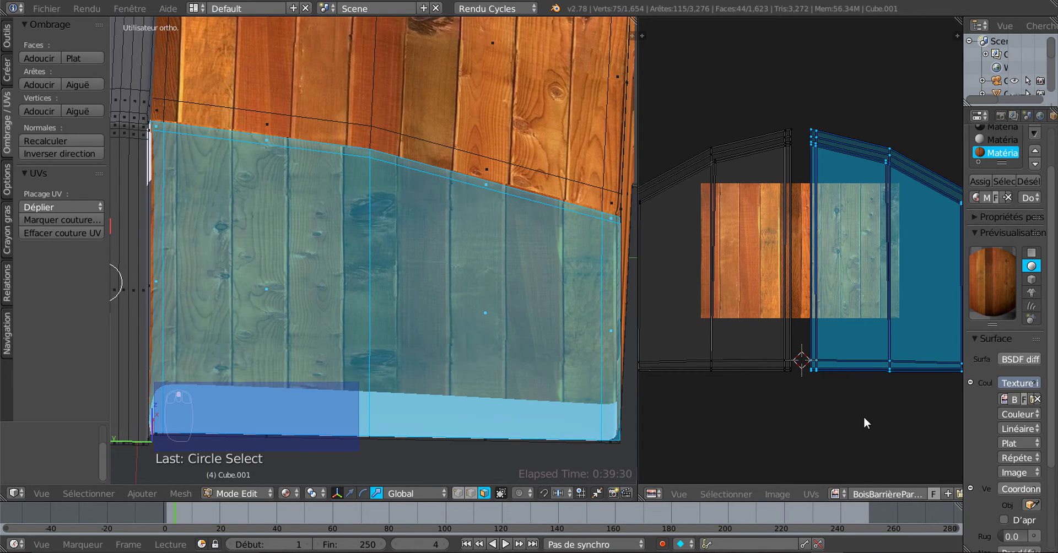
pyautogui.press('s')
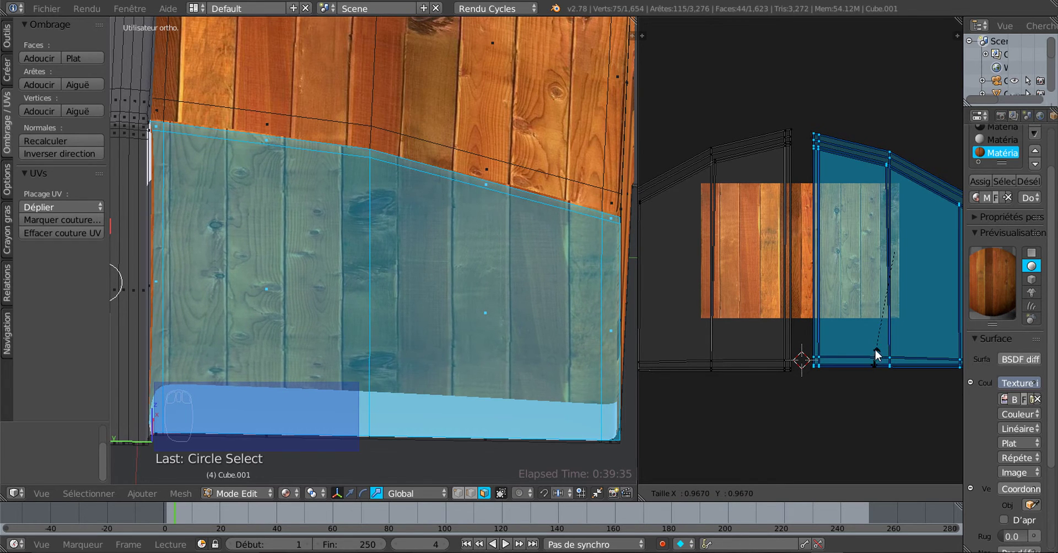
pyautogui.click(854, 418)
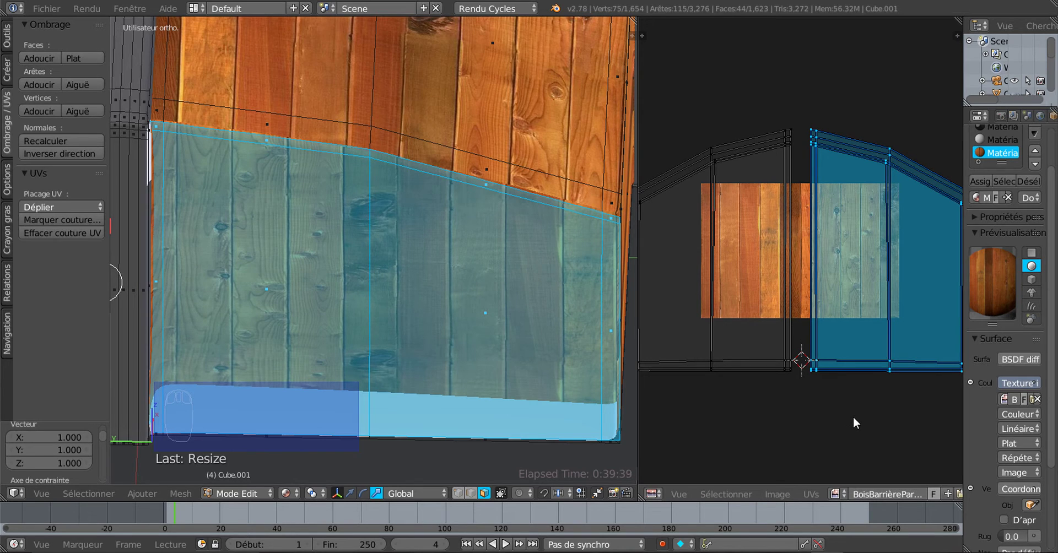
pyautogui.press('g')
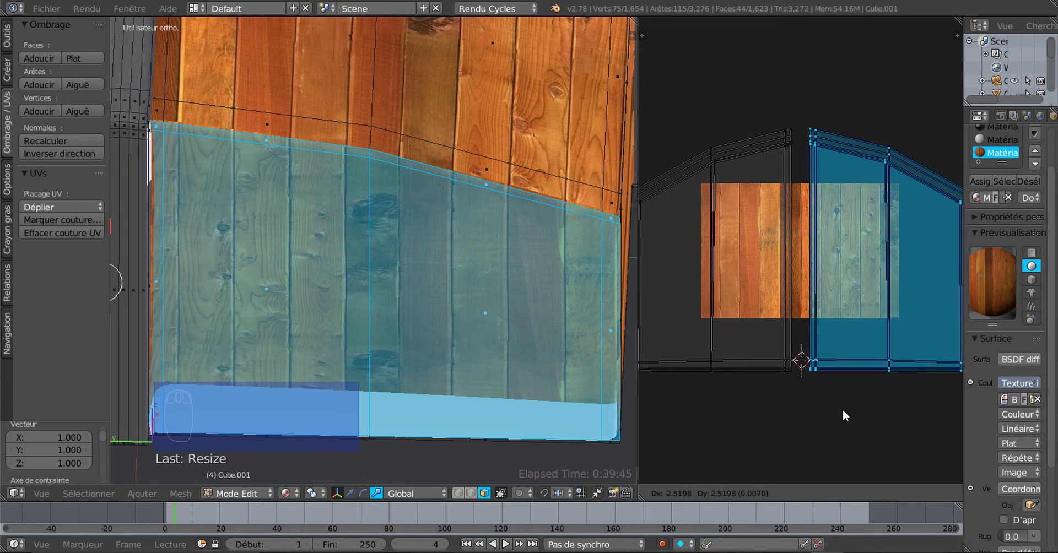
pyautogui.click(842, 409)
pyautogui.scroll(3, 532, 251)
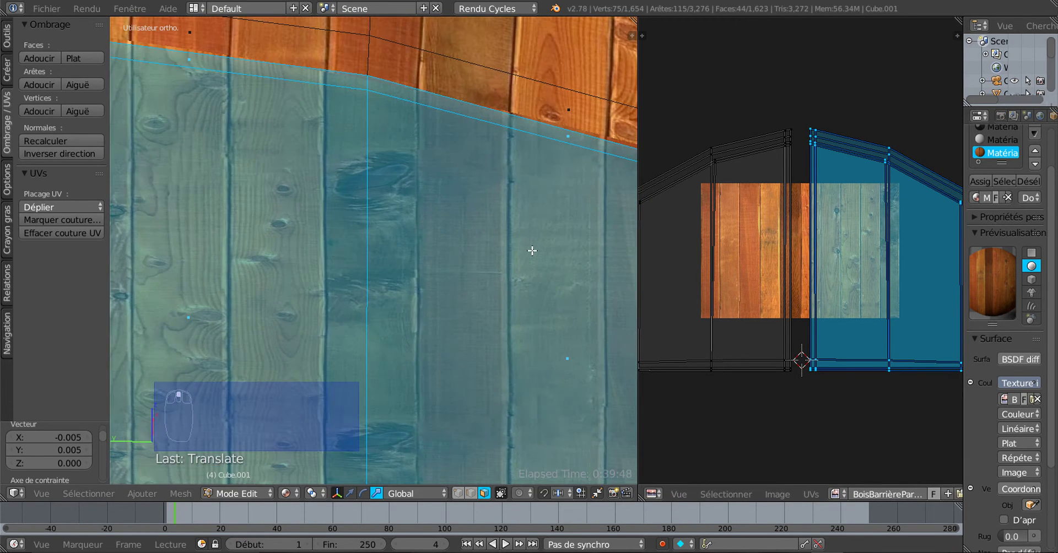
pyautogui.scroll(-4, 532, 250)
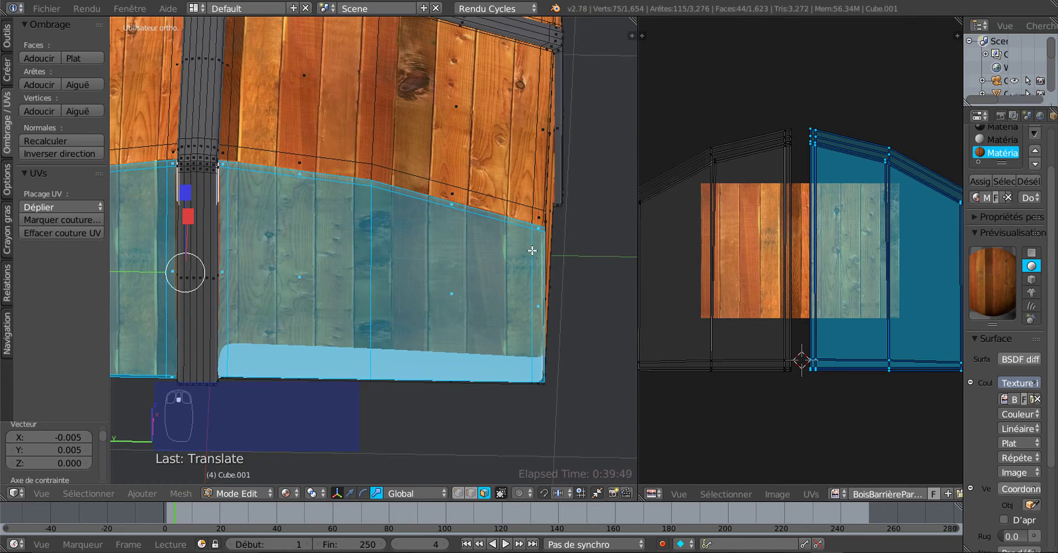
# - Select the white side faces of the vertical strap on the chest's end and assign the dark material Matériau.001 to them
pyautogui.press('Tab')
pyautogui.moveTo(532, 251); pyautogui.dragTo(464, 272, button='middle')
pyautogui.scroll(5, 464, 273)
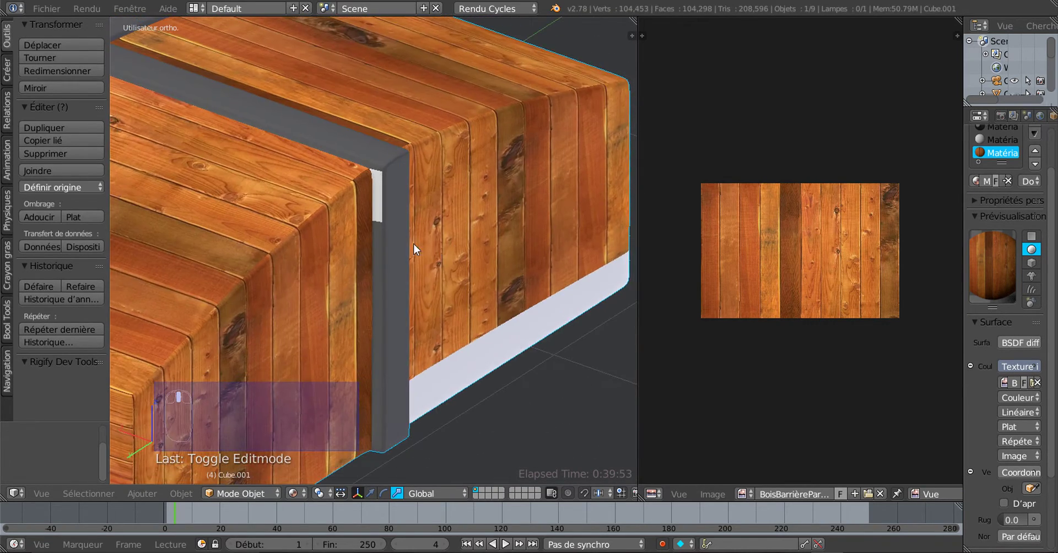
pyautogui.scroll(3, 413, 248)
pyautogui.press('Tab')
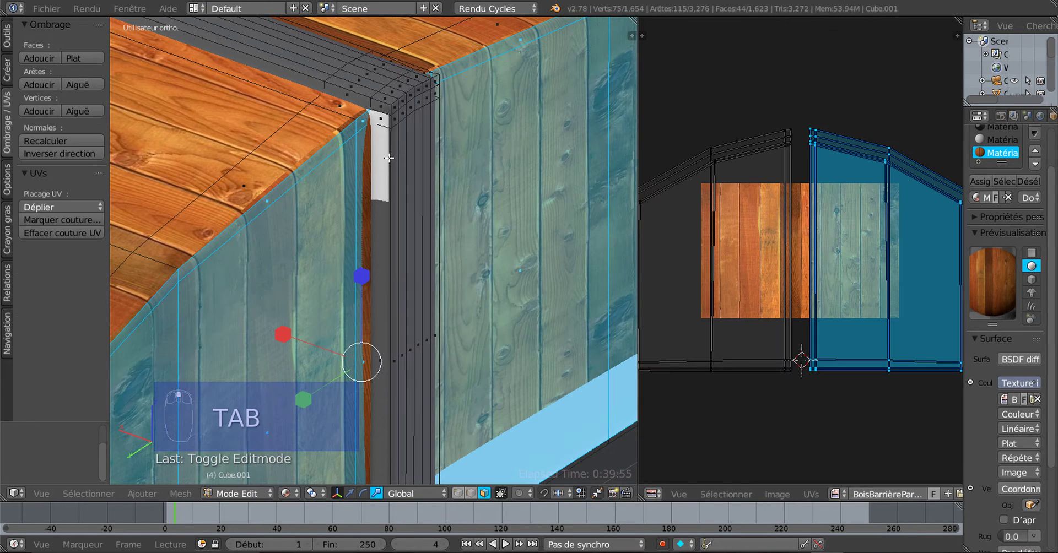
pyautogui.rightClick(377, 171)
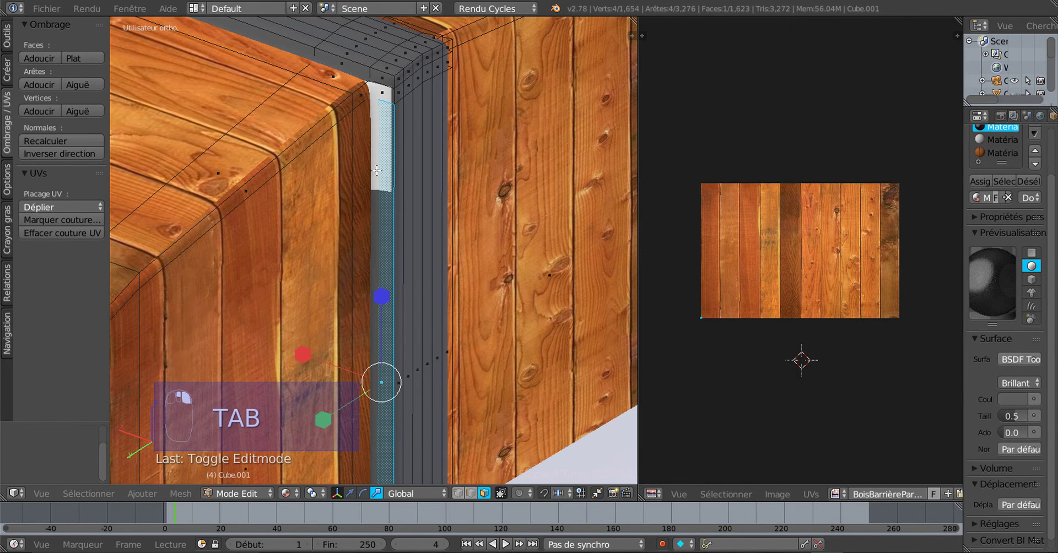
pyautogui.keyDown('shift'); pyautogui.rightClick(384, 99); pyautogui.keyUp('shift')
pyautogui.moveTo(410, 232); pyautogui.dragTo(468, 245, button='middle')
pyautogui.keyDown('shift'); pyautogui.rightClick(424, 95); pyautogui.keyUp('shift')
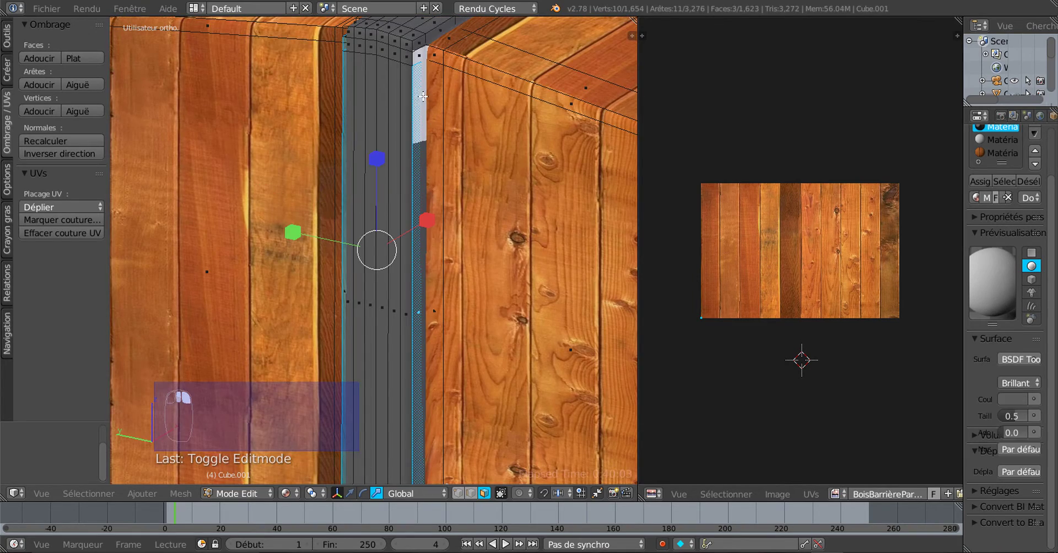
pyautogui.keyDown('shift'); pyautogui.rightClick(423, 53); pyautogui.keyUp('shift')
pyautogui.moveTo(423, 53); pyautogui.dragTo(417, 320, button='middle')
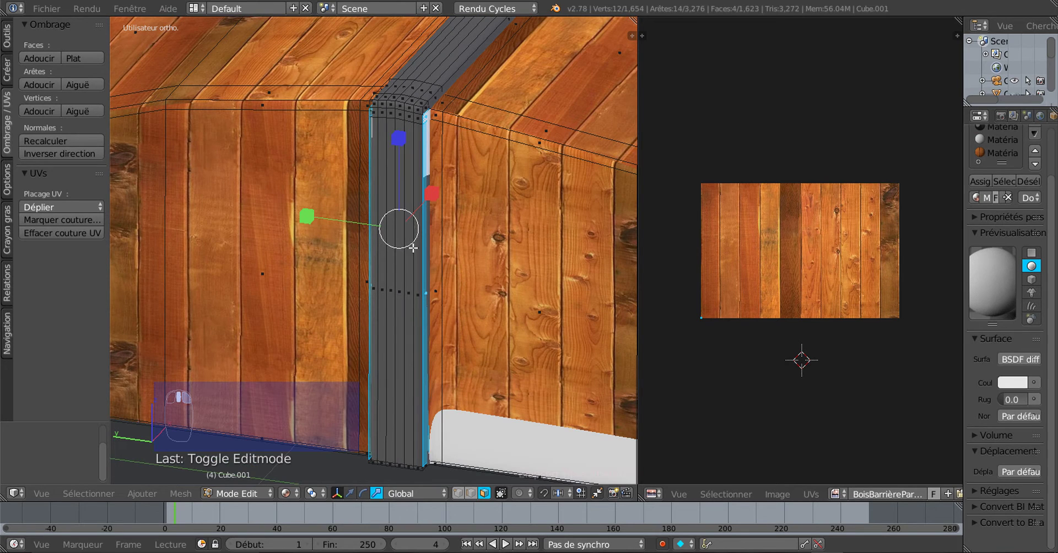
pyautogui.keyDown('shift'); pyautogui.rightClick(410, 224); pyautogui.keyUp('shift')
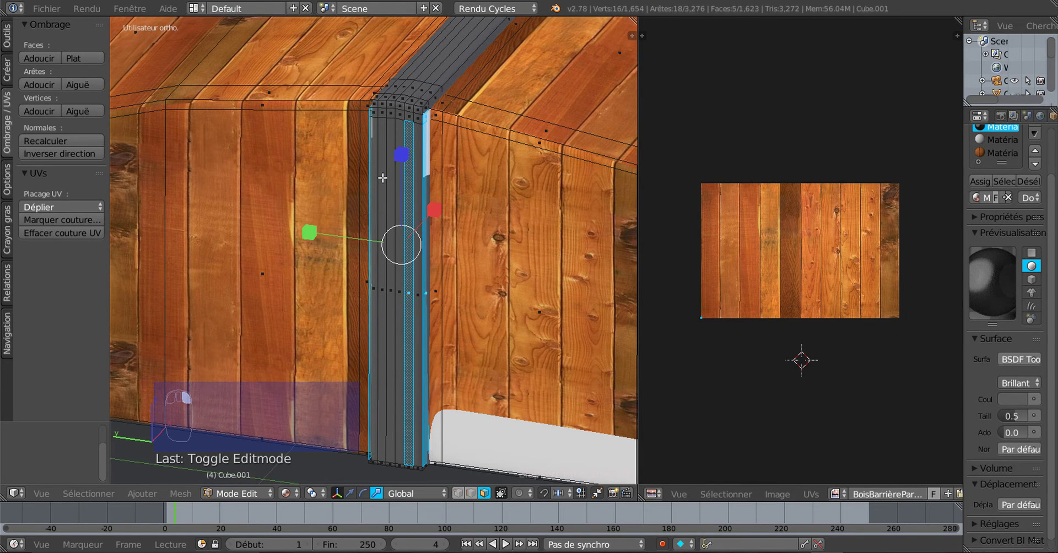
pyautogui.scroll(3, 382, 177)
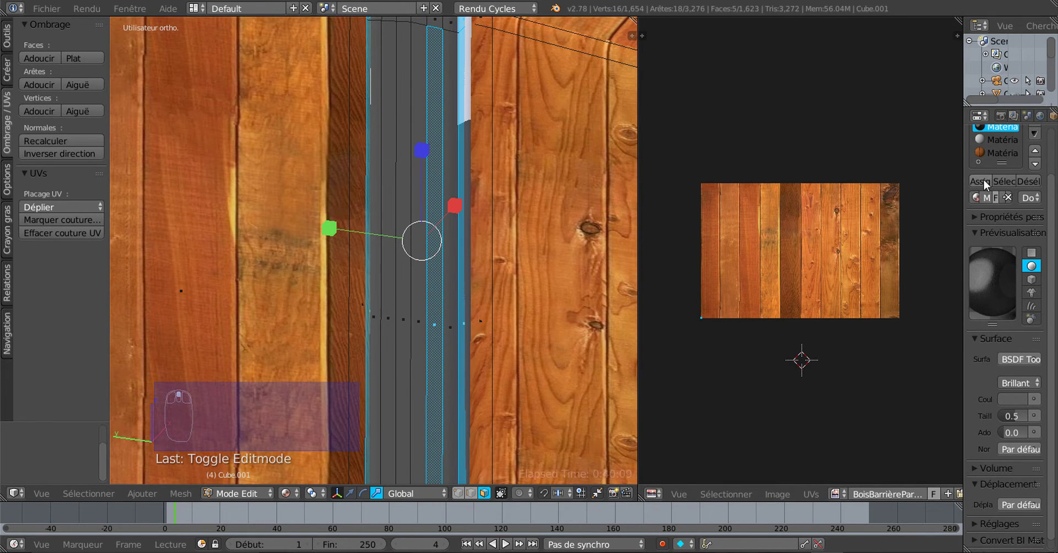
pyautogui.click(979, 182)
# - Leave Edit Mode and inspect the strap and the lower edge of the chest's end
pyautogui.moveTo(414, 266); pyautogui.dragTo(558, 313, button='middle')
pyautogui.scroll(2, 473, 301)
pyautogui.press('Tab')
pyautogui.scroll(1, 558, 315)
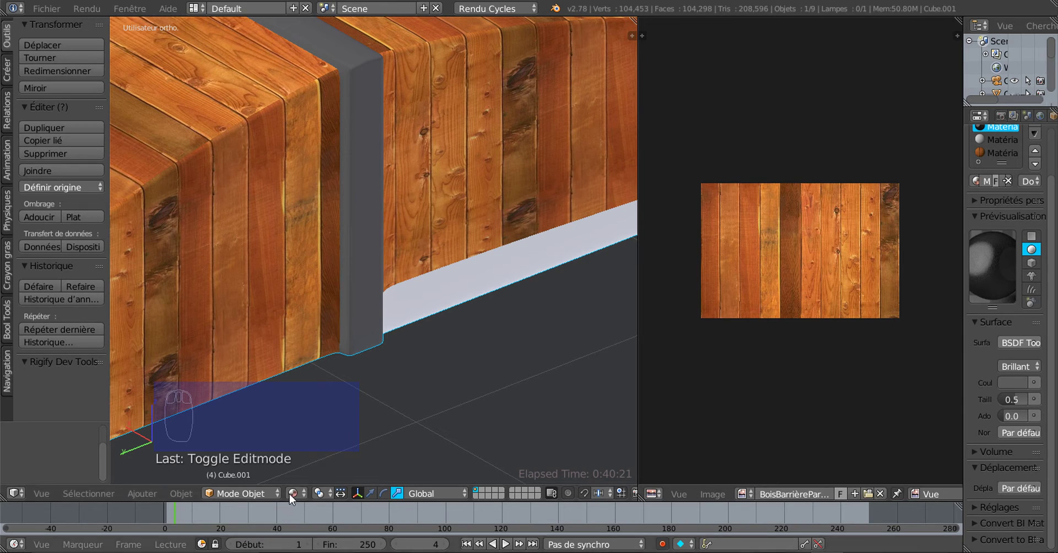
pyautogui.scroll(-3, 389, 382)
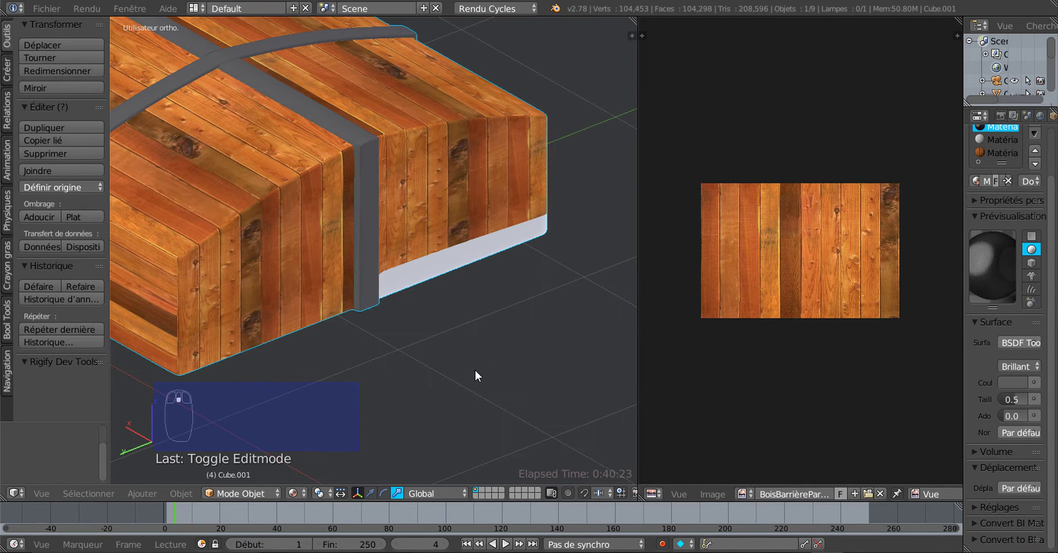
# - Undo the strap material assignment and the wood texturing of the chest's end faces
pyautogui.hotkey('ctrl', 'z')
pyautogui.hotkey('ctrl', 'z')
pyautogui.hotkey('ctrl', 'z')
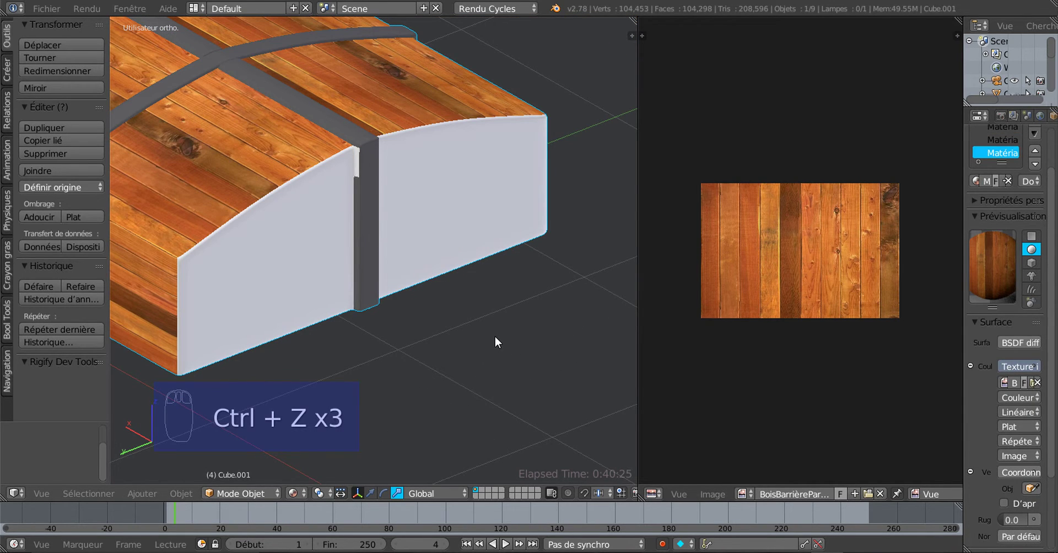
# - Undo two more changes to the scene
pyautogui.hotkey('ctrl', 'z')
pyautogui.hotkey('ctrl', 'z')
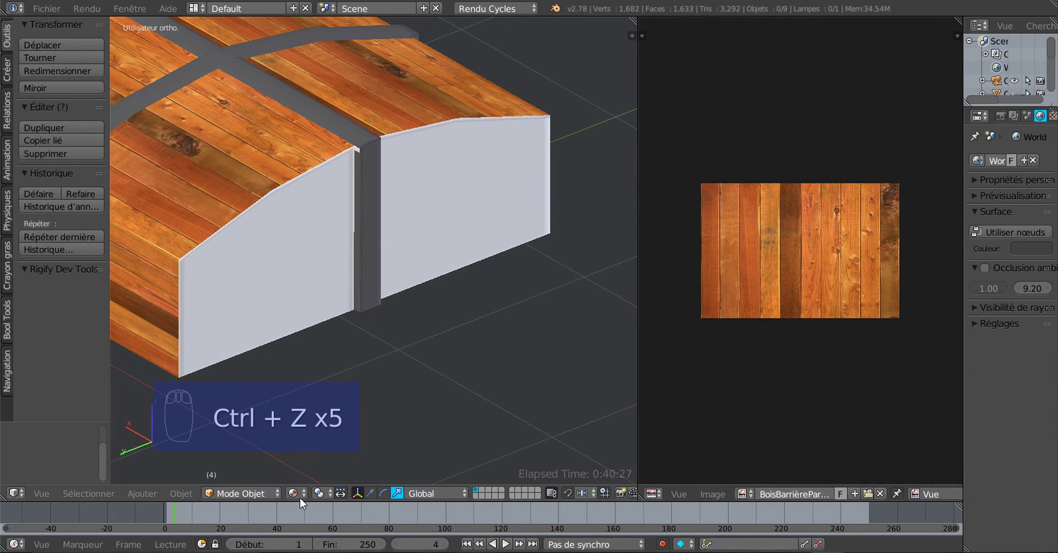
pyautogui.click(295, 493)
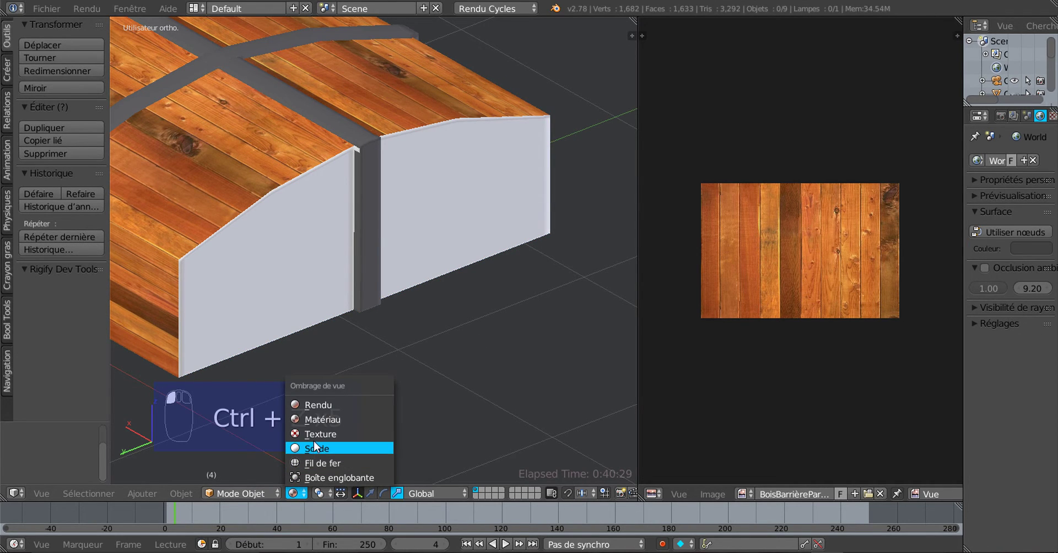
pyautogui.click(296, 494)
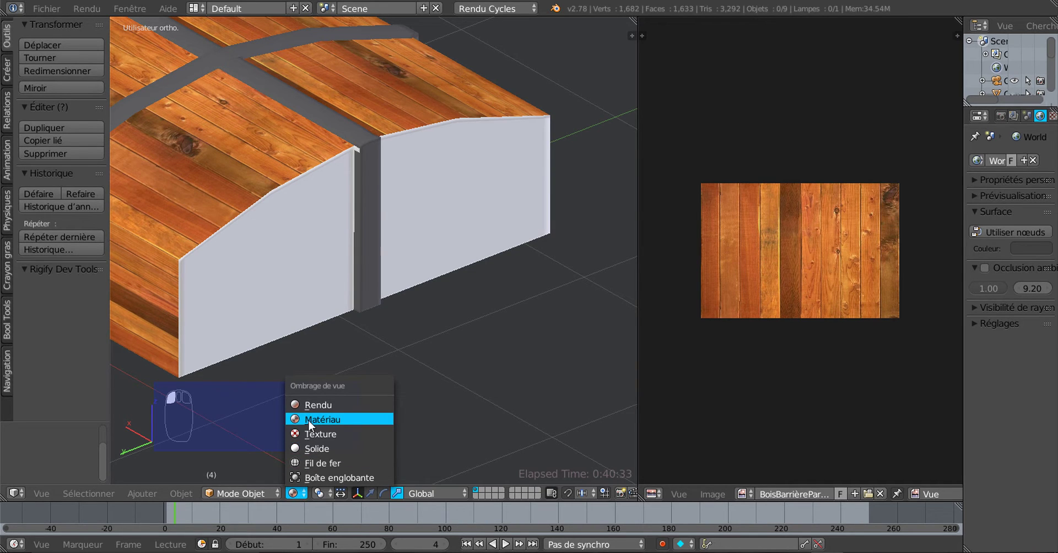
pyautogui.click(247, 494)
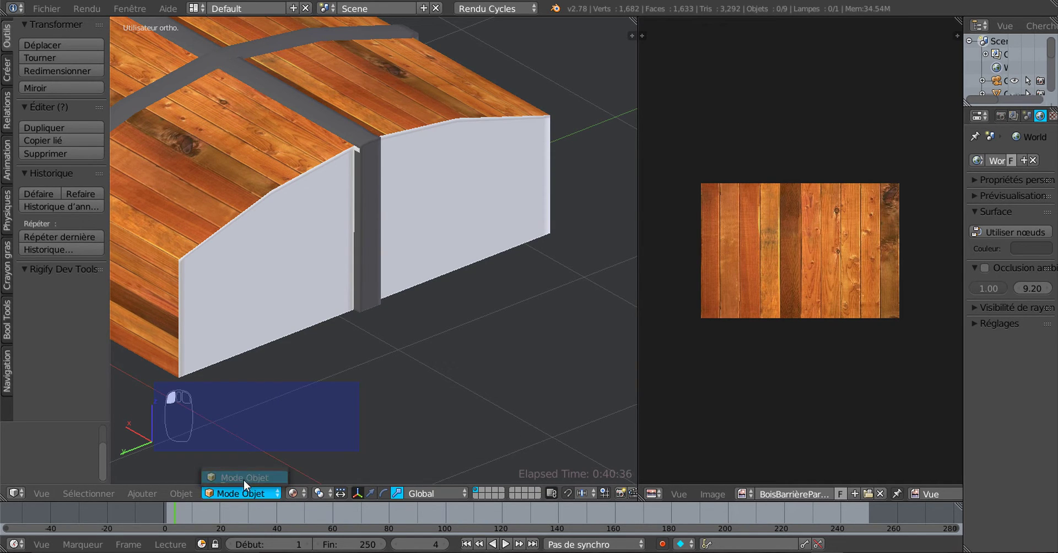
# - Toggle the chest's Edit Mode to check its faces and UV layout, ending in Object Mode
pyautogui.press('Tab')
pyautogui.press('Tab')
pyautogui.press('Tab')
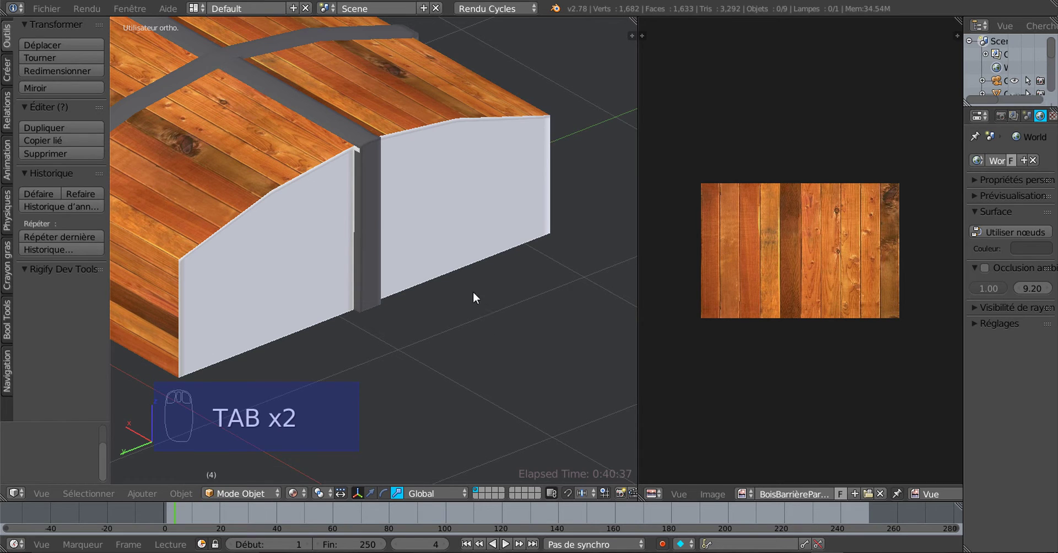
pyautogui.scroll(1, 481, 340)
pyautogui.scroll(-3, 481, 340)
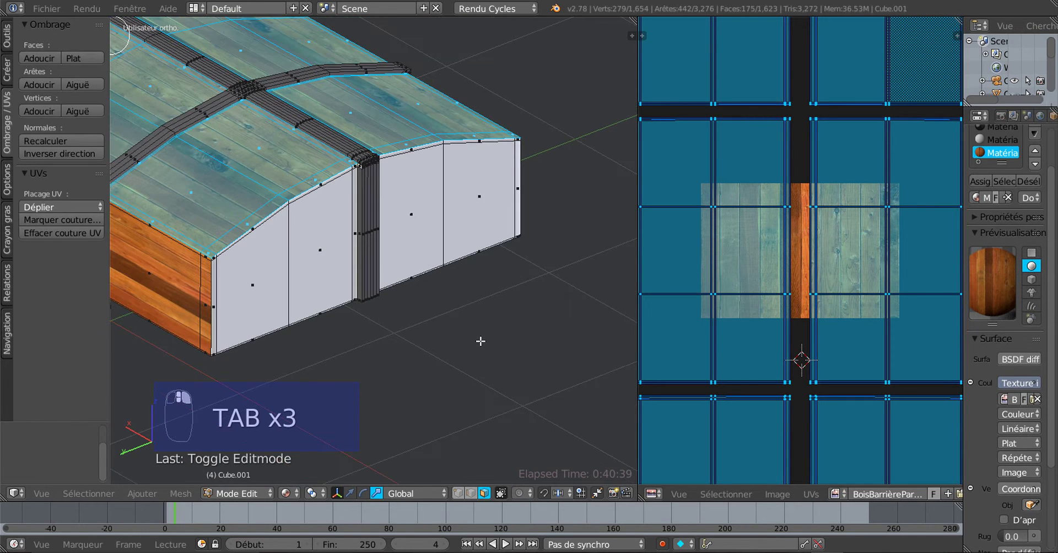
pyautogui.scroll(1, 536, 352)
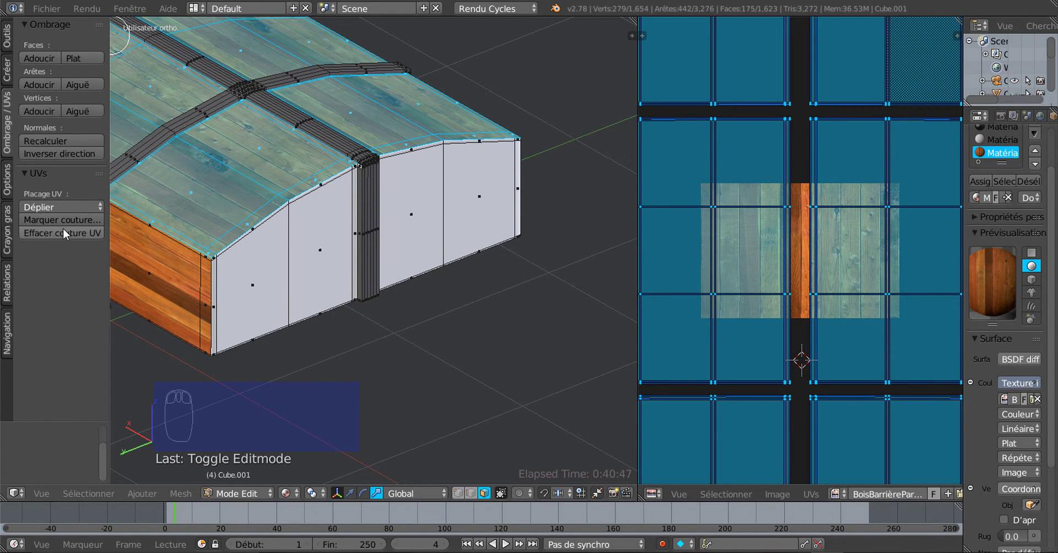
pyautogui.scroll(-1, 59, 233)
pyautogui.scroll(1, 58, 233)
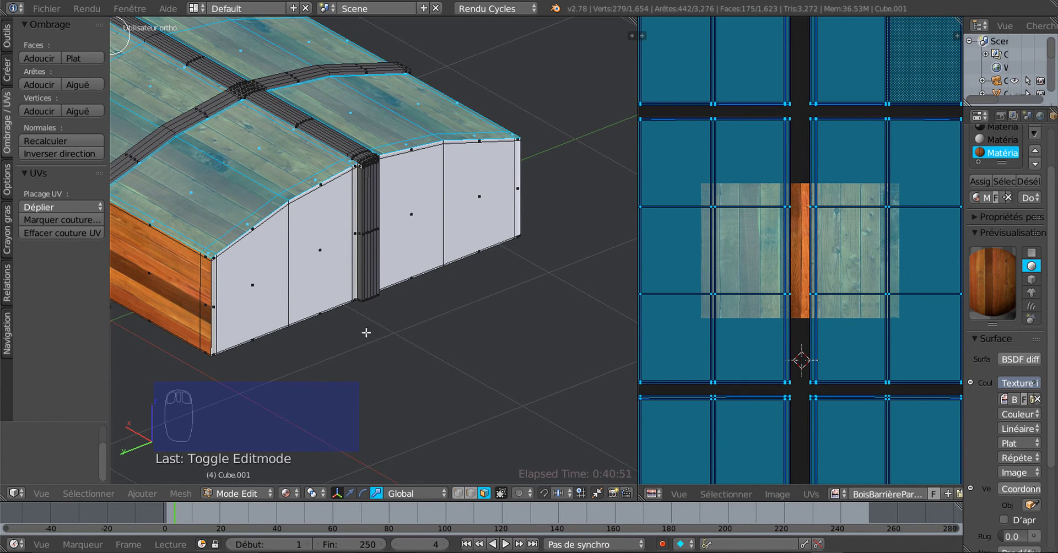
pyautogui.press('Tab')
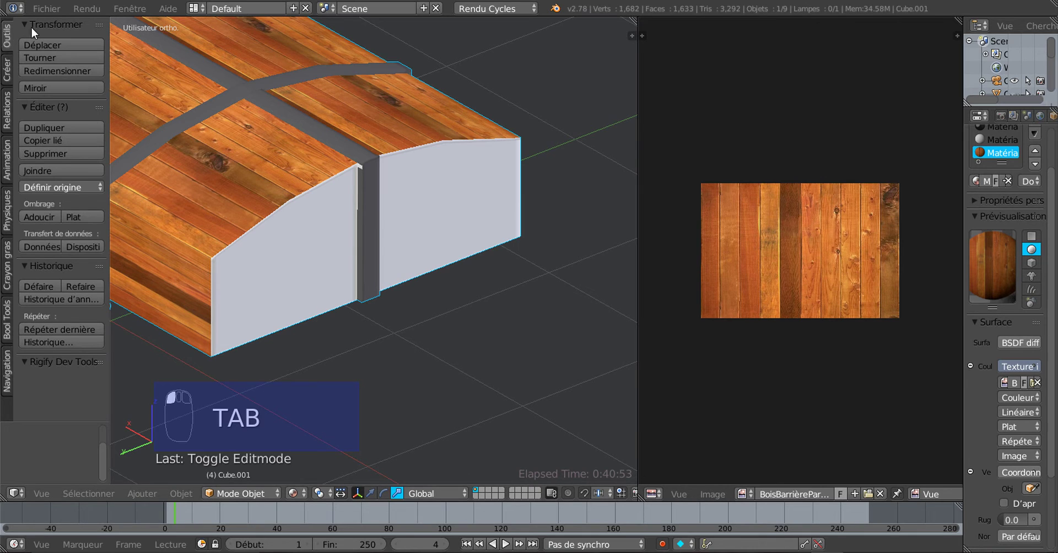
pyautogui.scroll(-1, 37, 190)
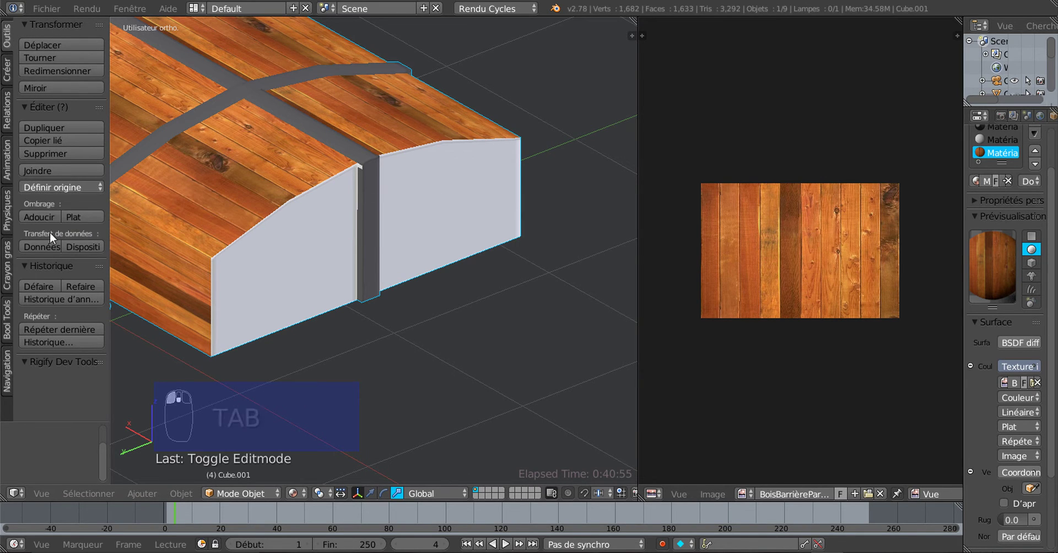
# - Revert the scene to the earlier Redimensionner state in the undo history and view the chest's end
pyautogui.click(48, 297)
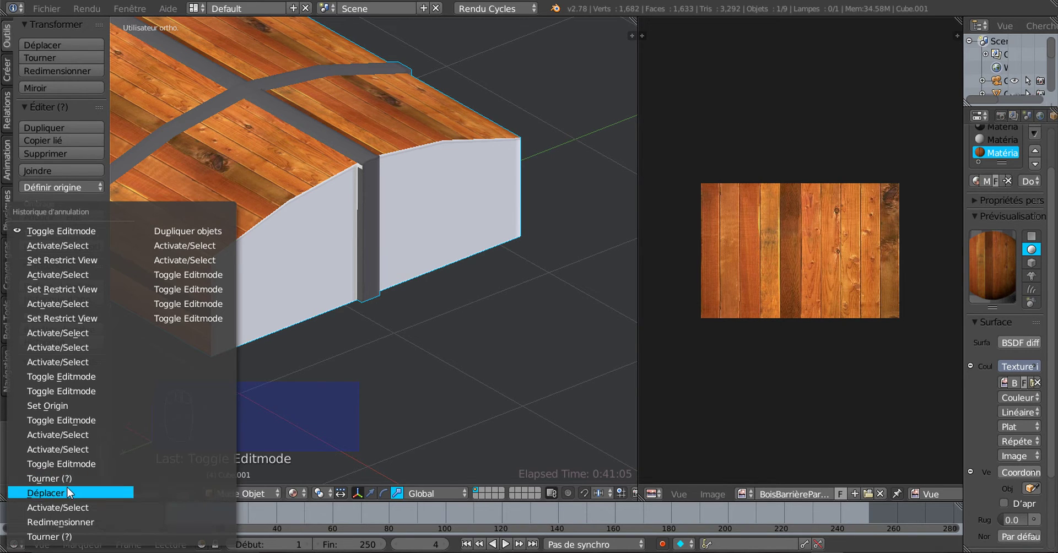
pyautogui.click(41, 521)
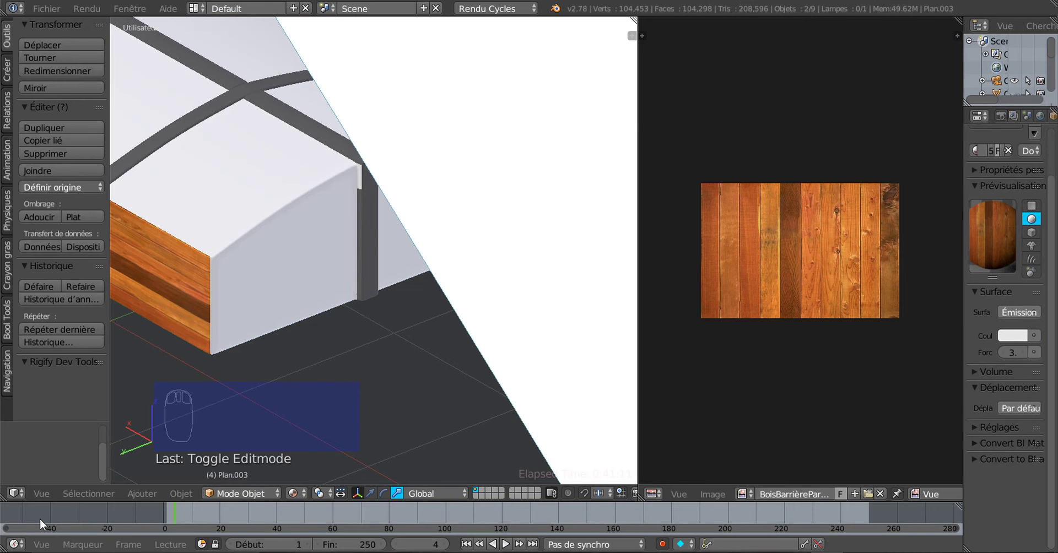
pyautogui.moveTo(259, 355); pyautogui.dragTo(254, 359, button='middle')
pyautogui.scroll(3, 254, 359)
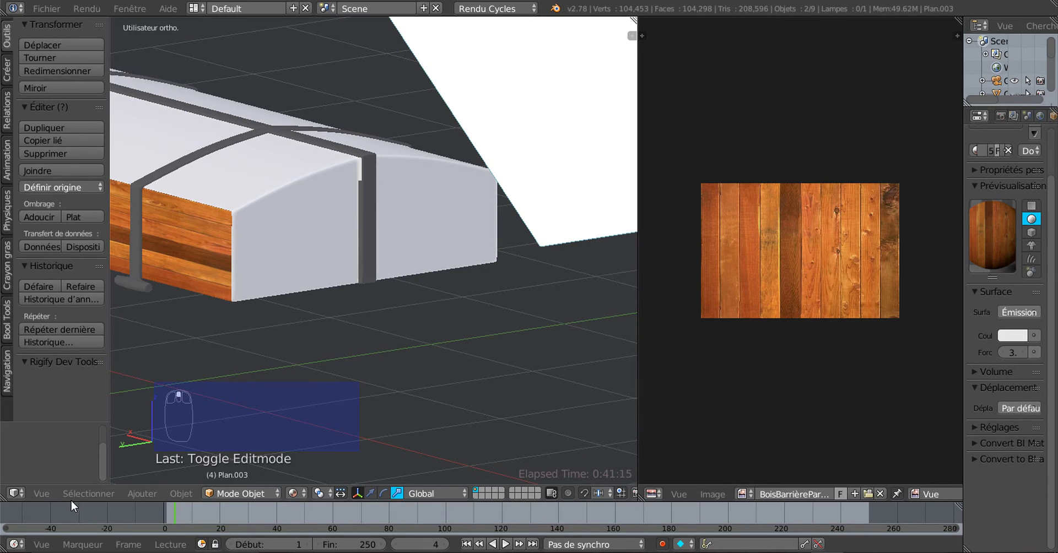
# - Select the chest and revert the scene to the Tourner (?) state in the undo history
pyautogui.rightClick(278, 265)
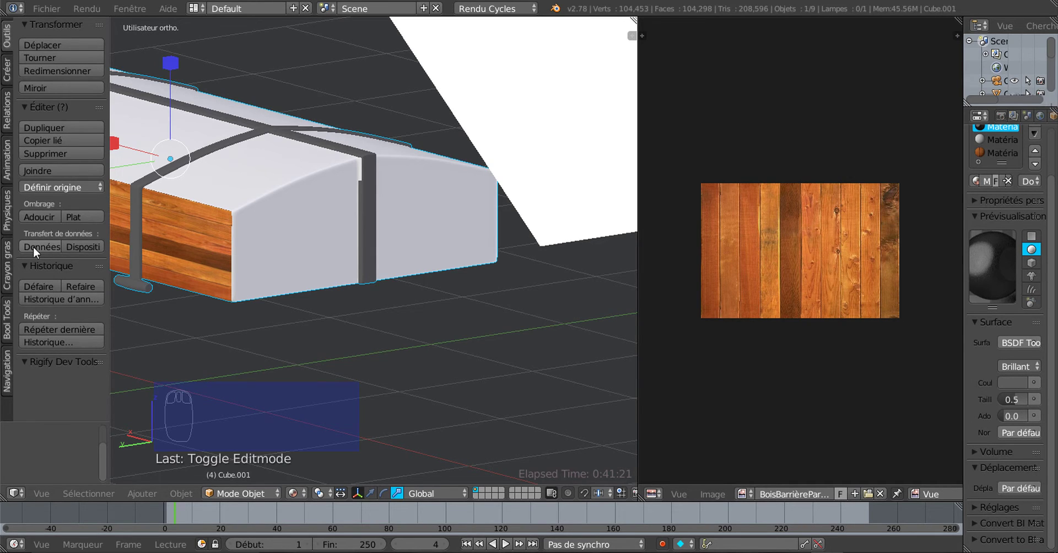
pyautogui.click(41, 297)
pyautogui.press('Down')
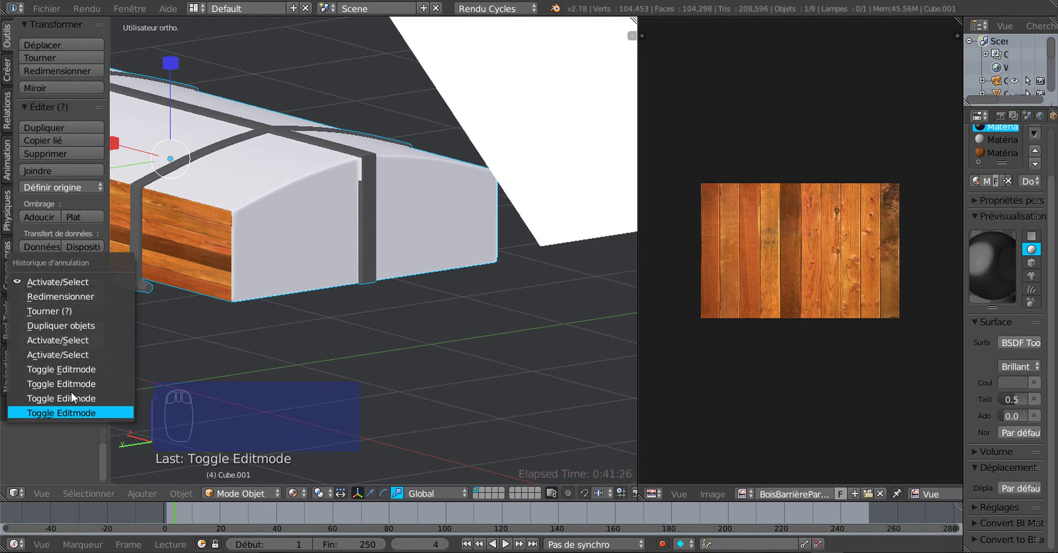
pyautogui.click(45, 310)
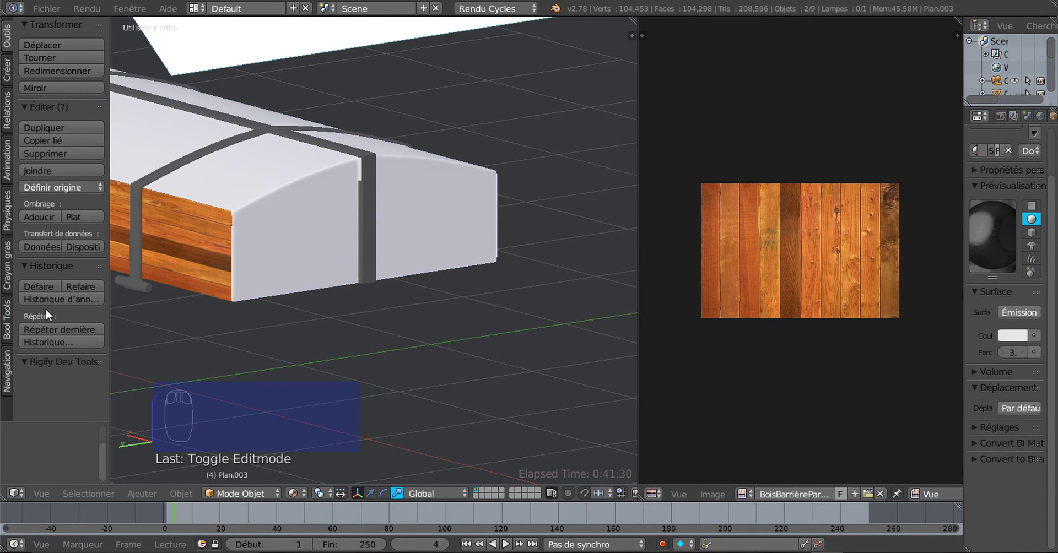
pyautogui.moveTo(252, 318); pyautogui.dragTo(316, 330, button='middle')
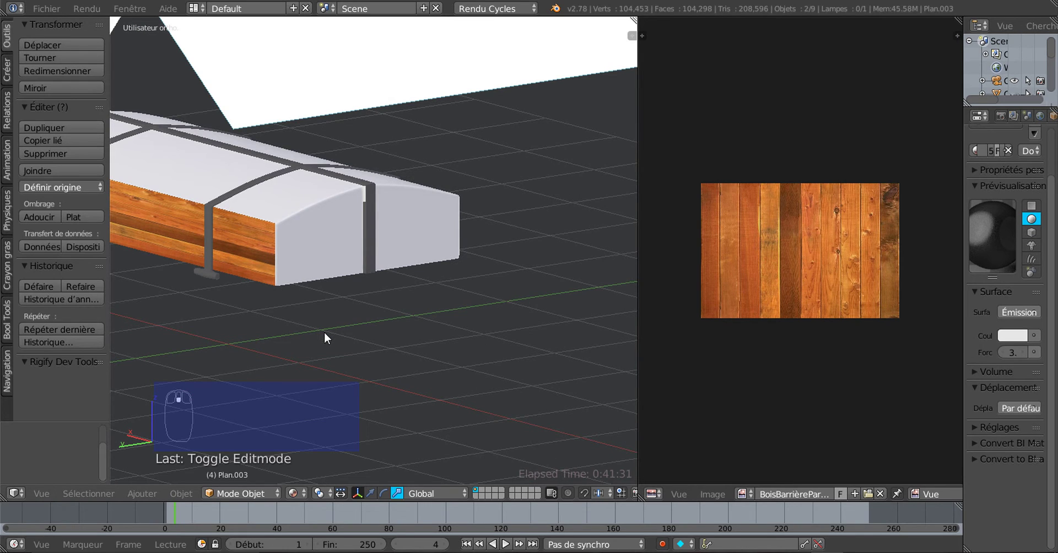
# - Leave the white plane's Edit Mode, select the chest and enter Edit Mode on it
pyautogui.press('Tab')
pyautogui.click(286, 493)
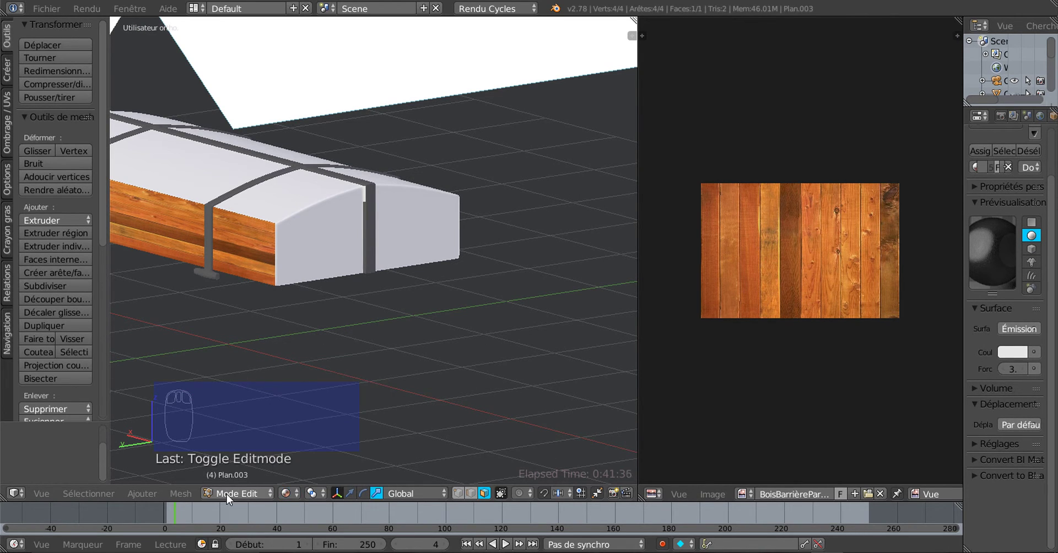
pyautogui.rightClick(323, 249)
pyautogui.click(218, 493)
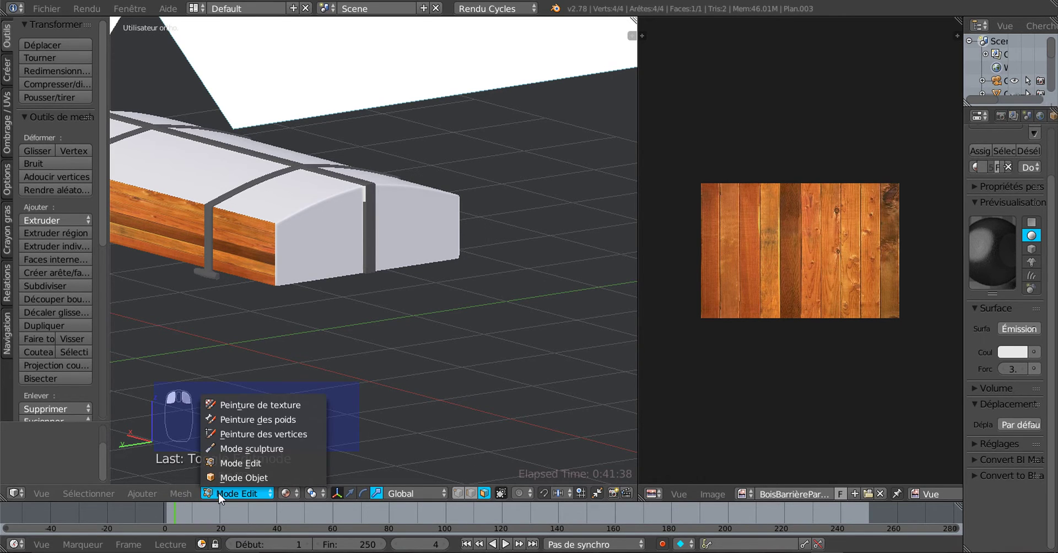
pyautogui.press('Tab')
pyautogui.rightClick(330, 239)
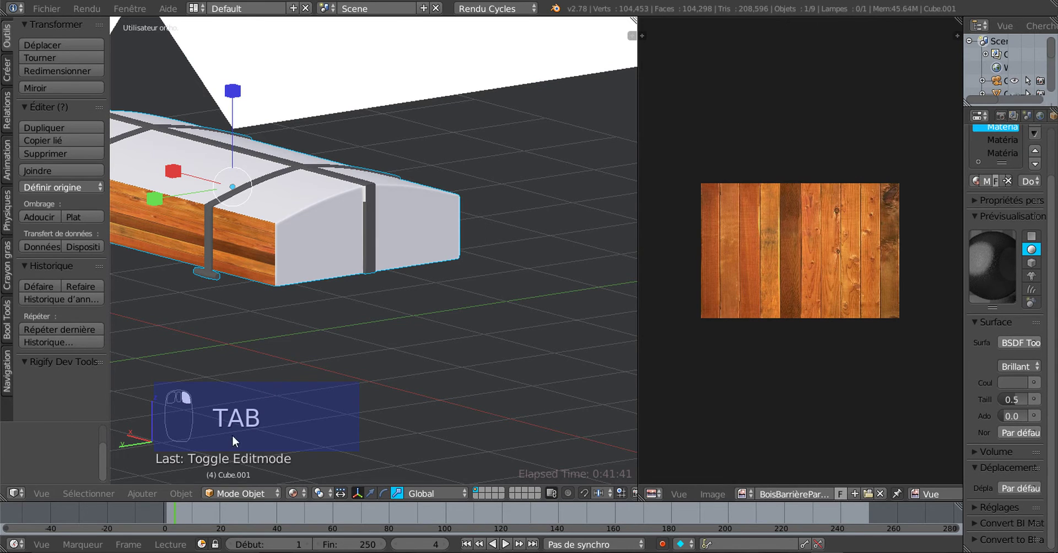
pyautogui.click(218, 494)
pyautogui.click(225, 464)
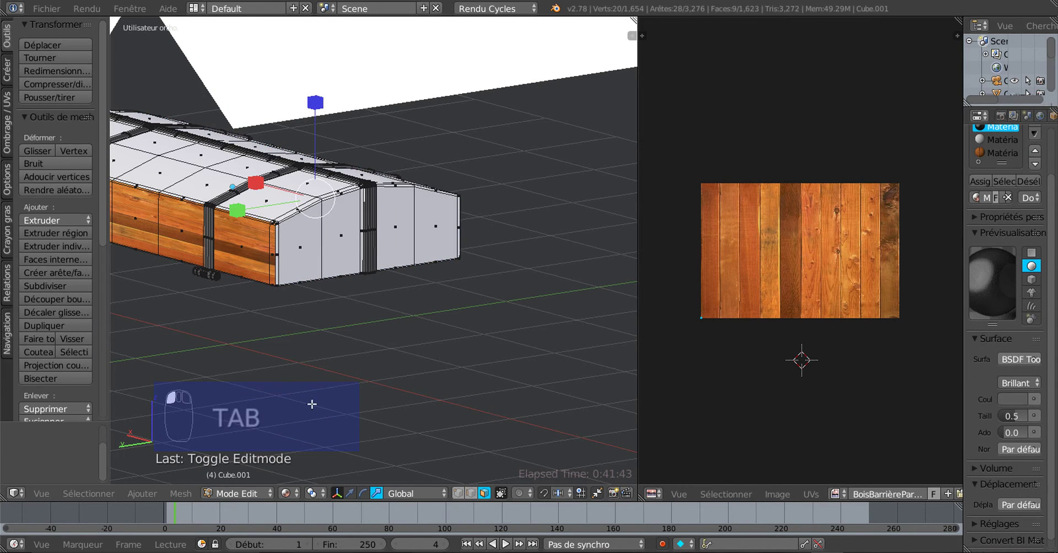
pyautogui.moveTo(312, 404); pyautogui.dragTo(515, 406, button='middle')
pyautogui.moveTo(363, 367); pyautogui.dragTo(406, 378, button='middle')
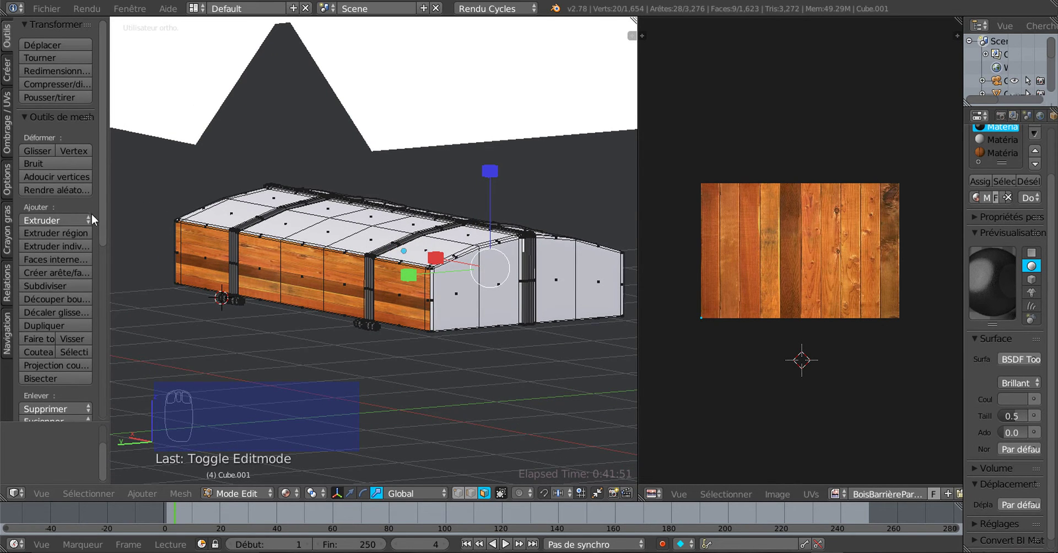
# - Widen the tool shelf around the history commands and try to redo the undone chest edits several times
pyautogui.moveTo(105, 226); pyautogui.dragTo(103, 362)
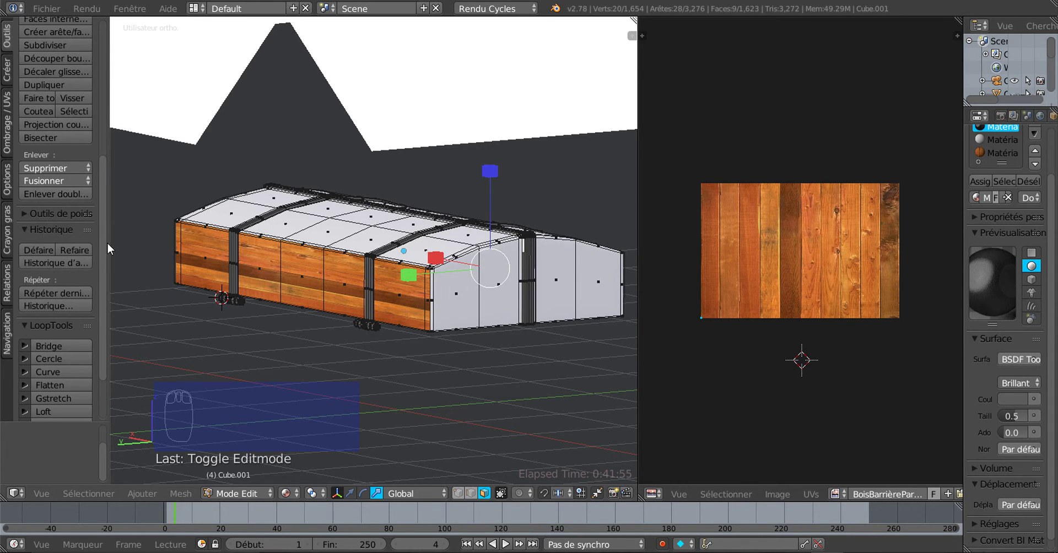
pyautogui.moveTo(108, 243); pyautogui.dragTo(189, 238)
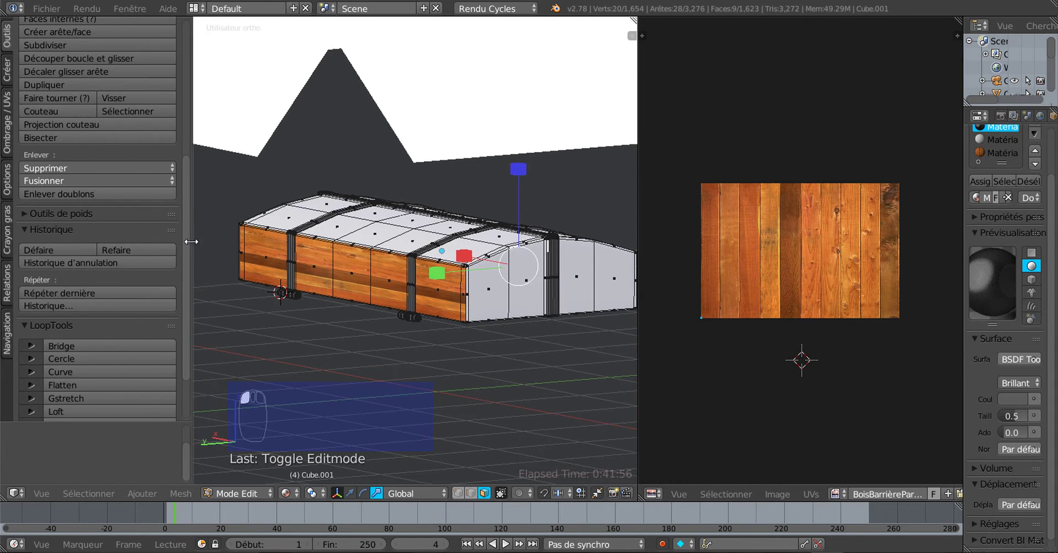
pyautogui.click(135, 249)
pyautogui.click(131, 249)
pyautogui.click(114, 249)
pyautogui.click(114, 249)
pyautogui.click(114, 250)
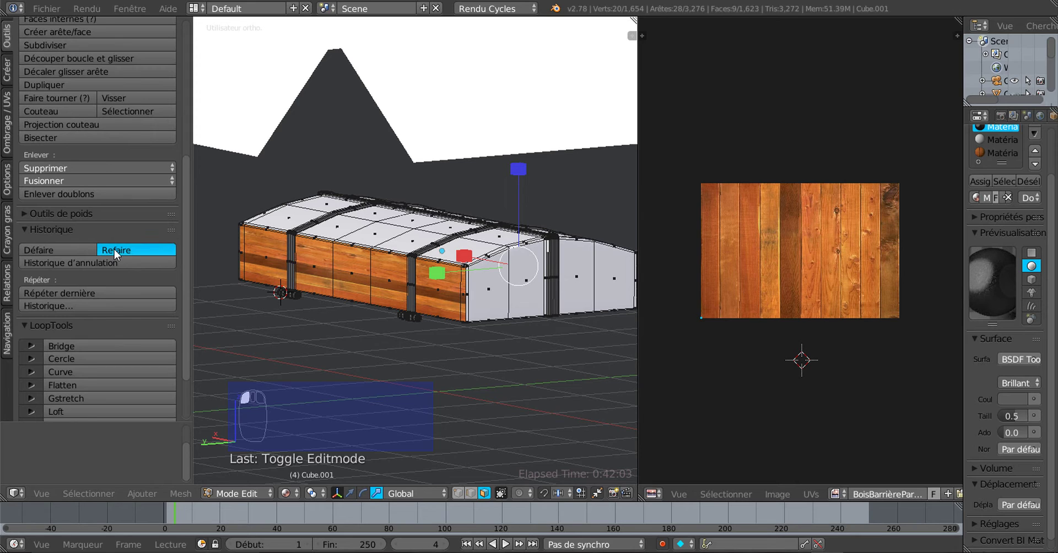
pyautogui.click(114, 249)
pyautogui.click(114, 249)
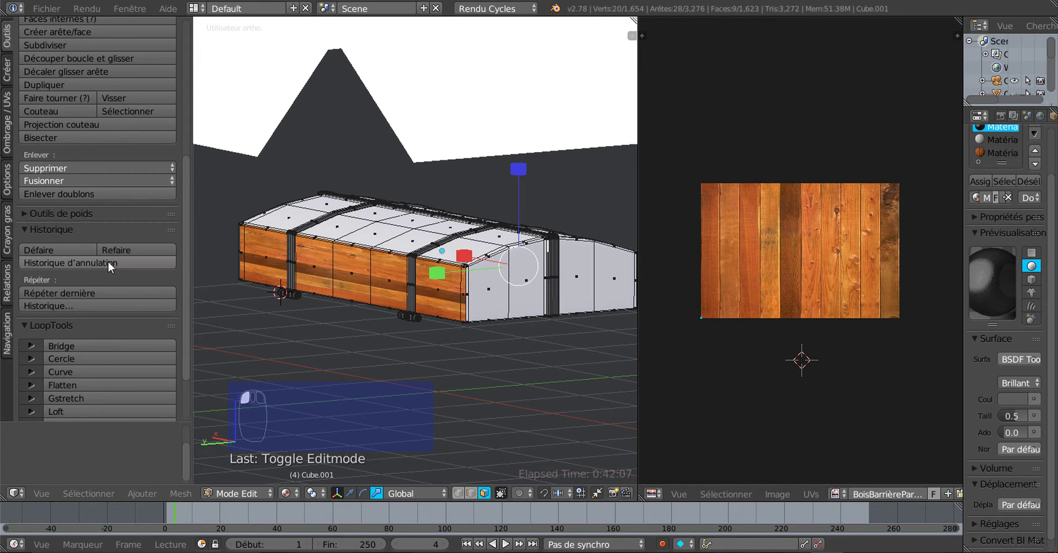
# - Examine the undo and repeat histories for a state with the chest's wood texturing
pyautogui.click(108, 262)
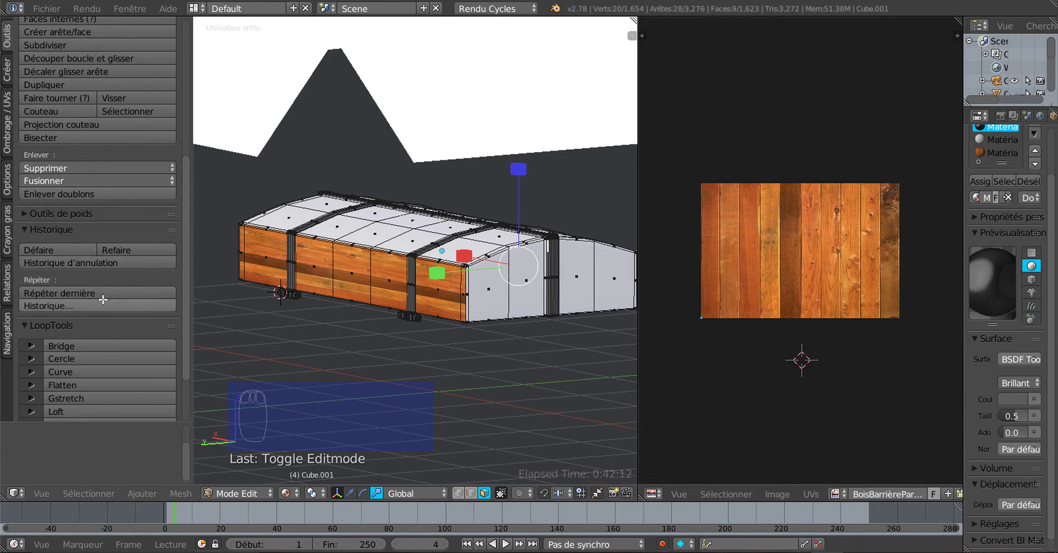
pyautogui.click(85, 308)
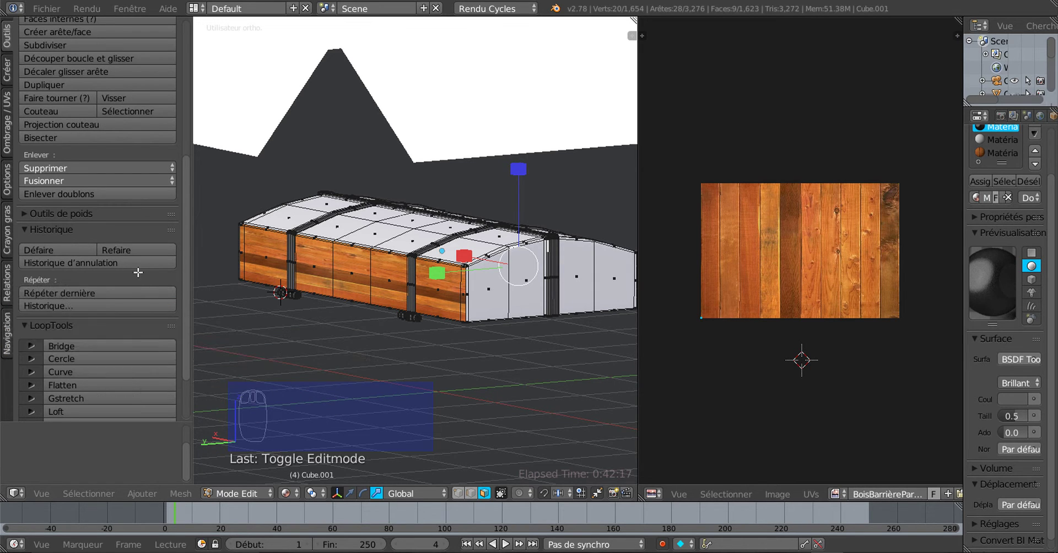
pyautogui.click(66, 265)
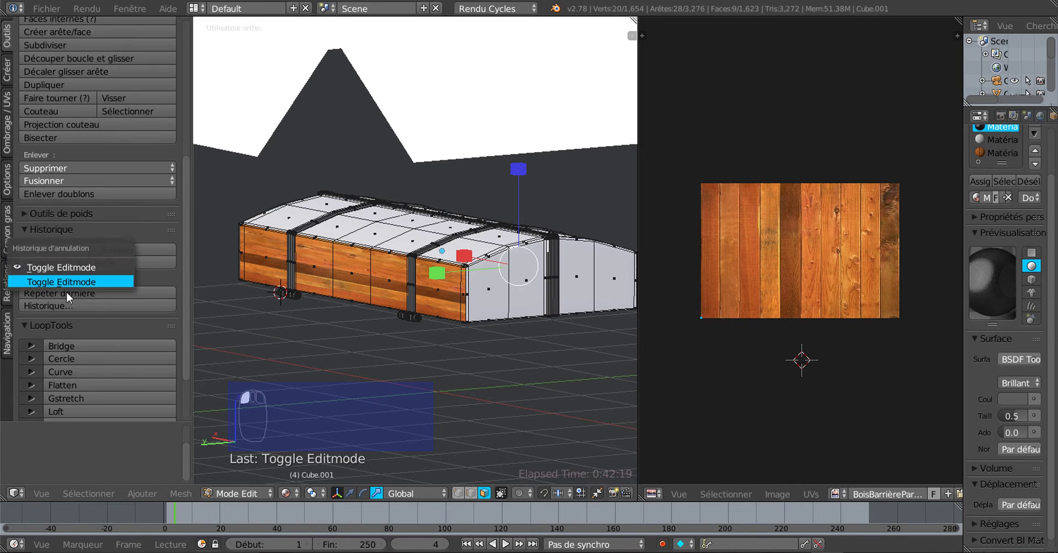
pyautogui.click(133, 282)
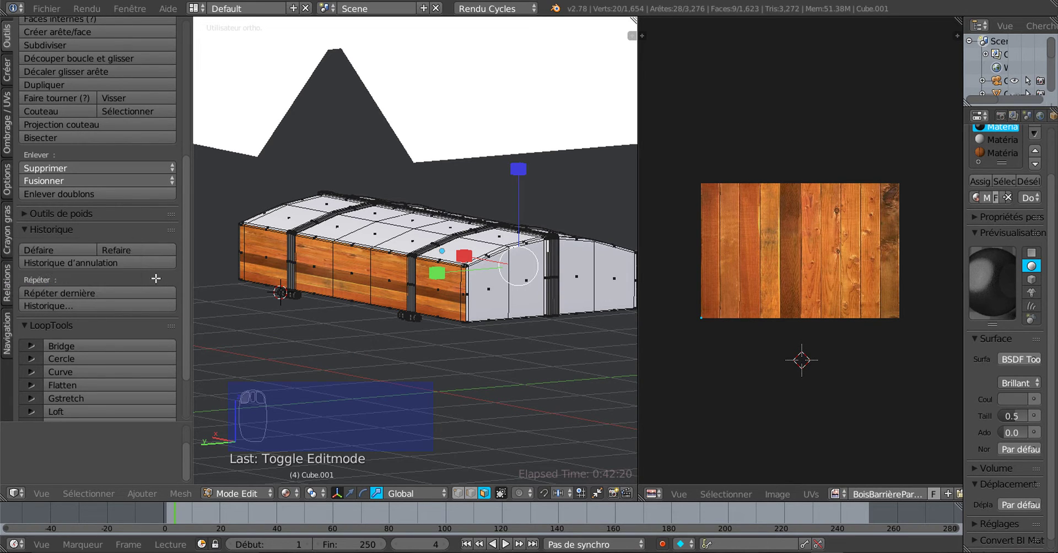
# - Repeat the recorded Edit Mode toggles and try to redo the undone chest edits once more
pyautogui.click(107, 297)
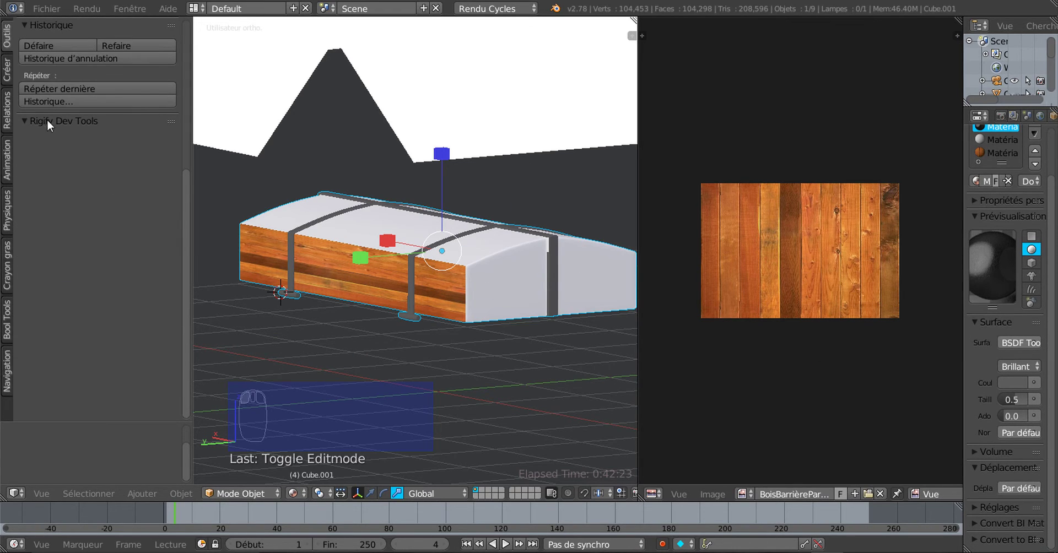
pyautogui.click(43, 99)
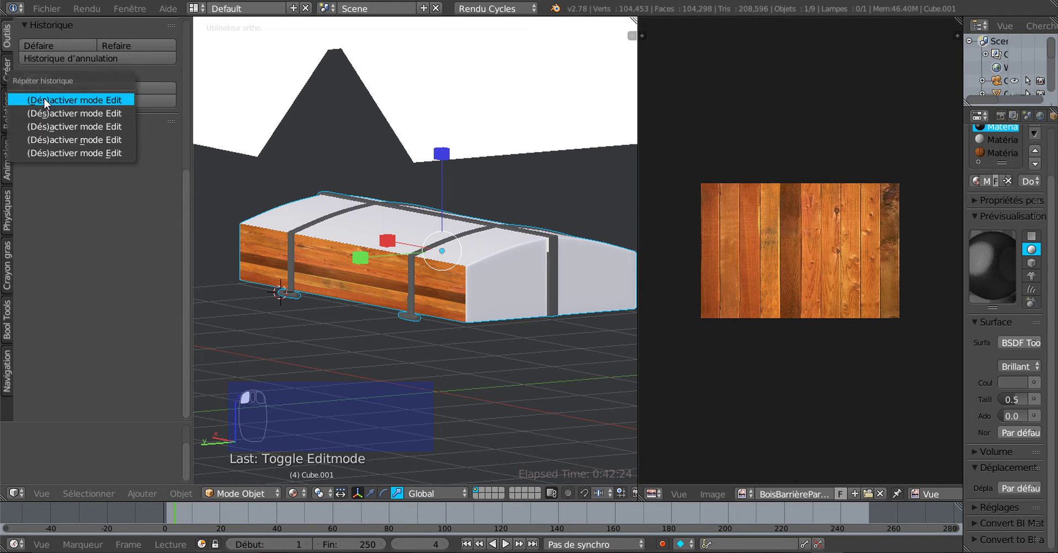
pyautogui.click(47, 150)
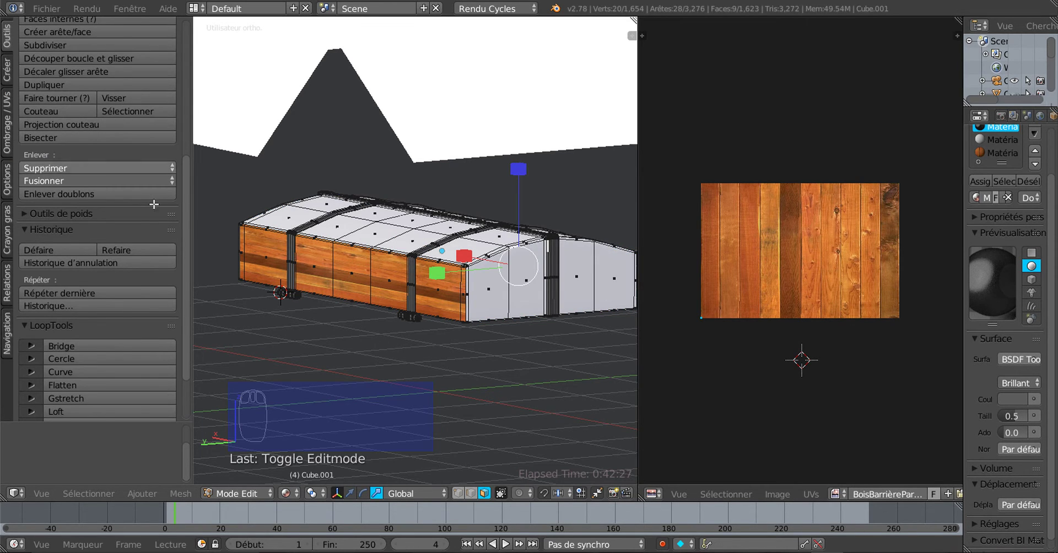
pyautogui.click(77, 306)
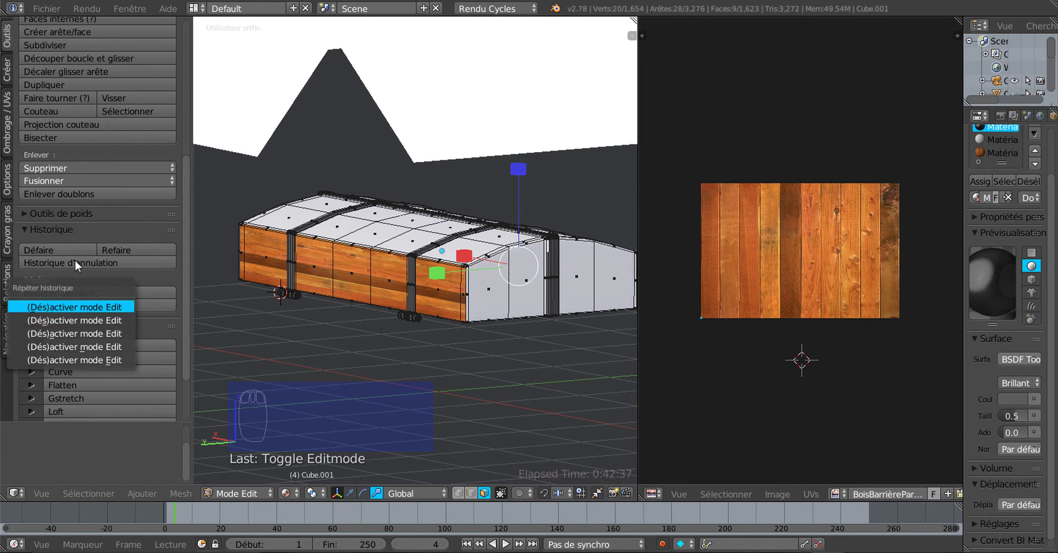
pyautogui.click(134, 248)
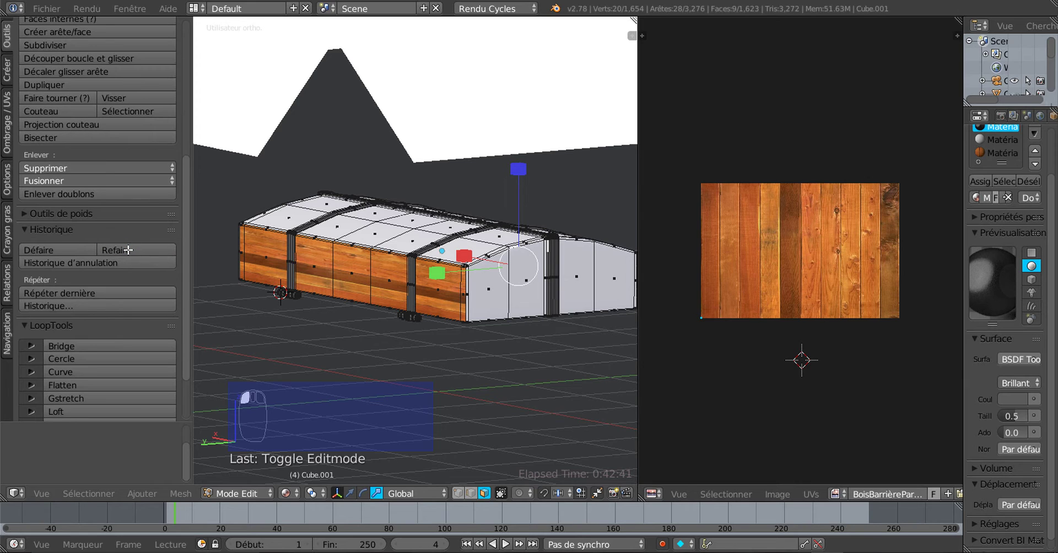
# - Retry redoing and undoing the chest edits, check the undo history again, and collapse the history section
pyautogui.click(127, 250)
pyautogui.click(70, 251)
pyautogui.click(126, 257)
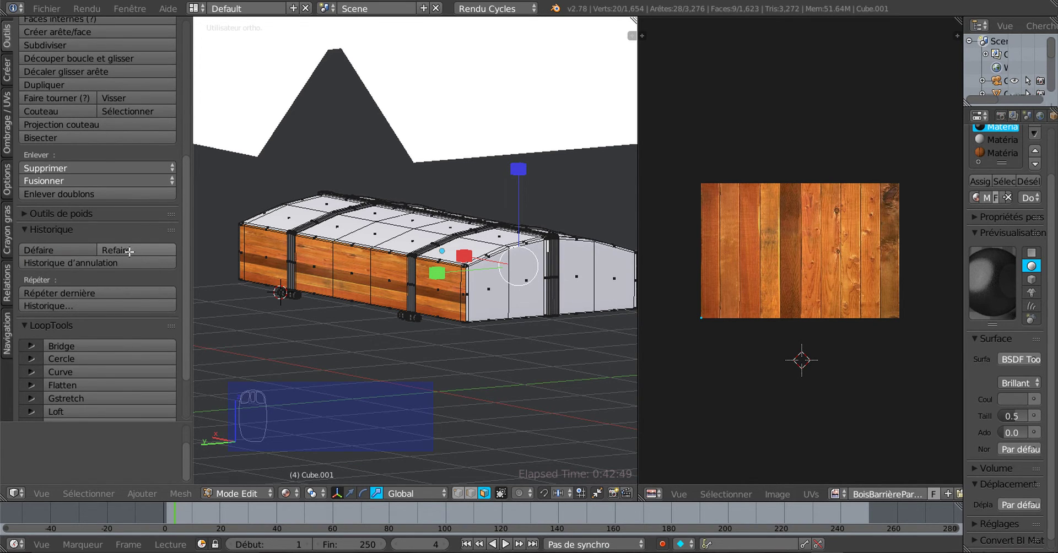
pyautogui.click(78, 263)
pyautogui.click(133, 250)
pyautogui.click(127, 261)
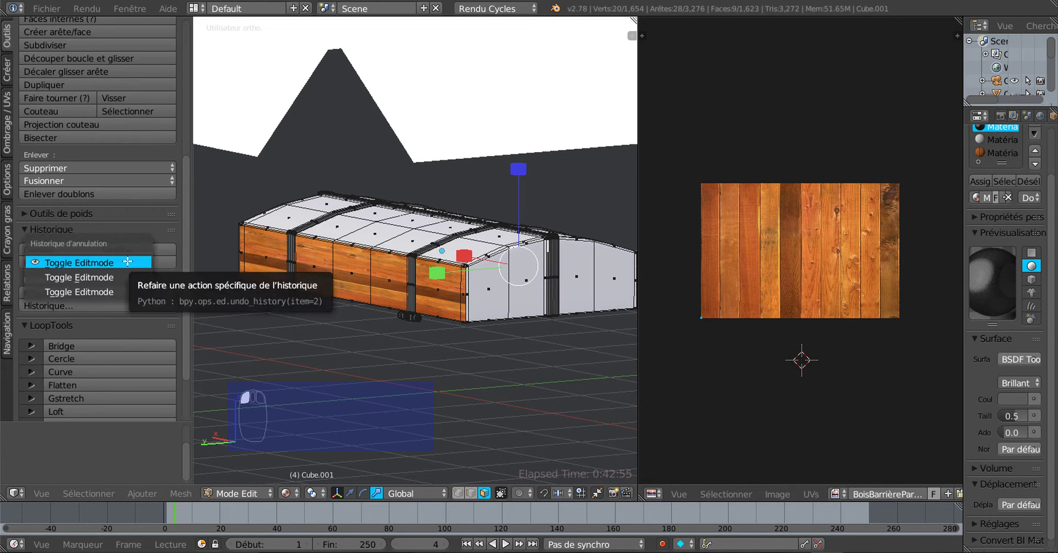
pyautogui.click(139, 230)
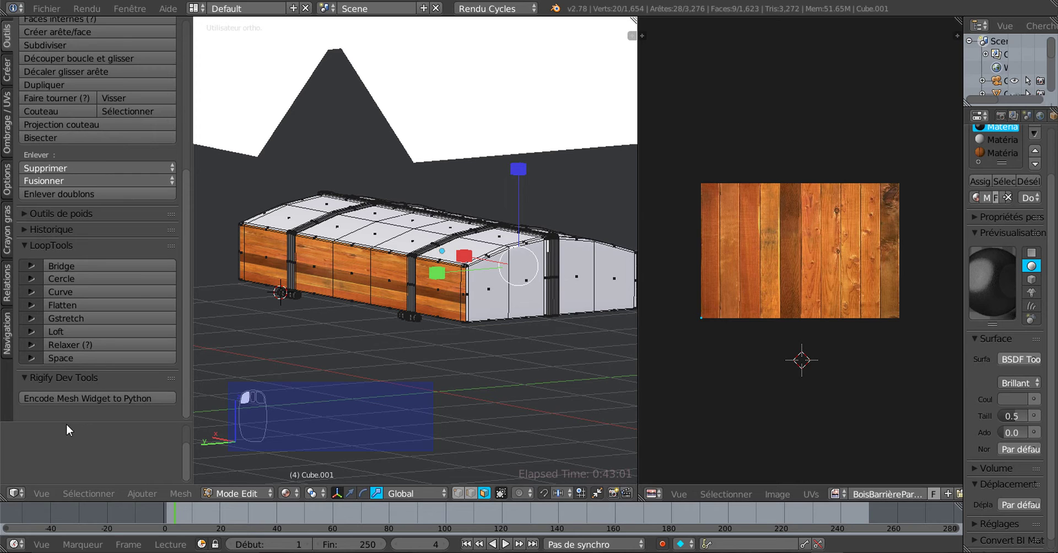
# - Undo the latest chest edits several times in a row
pyautogui.scroll(-2, 444, 366)
pyautogui.scroll(2, 444, 364)
pyautogui.hotkey('ctrl', 'z')
pyautogui.hotkey('ctrl', 'z')
pyautogui.hotkey('ctrl', 'z')
pyautogui.hotkey('ctrl', 'z')
pyautogui.hotkey('ctrl', 'z')
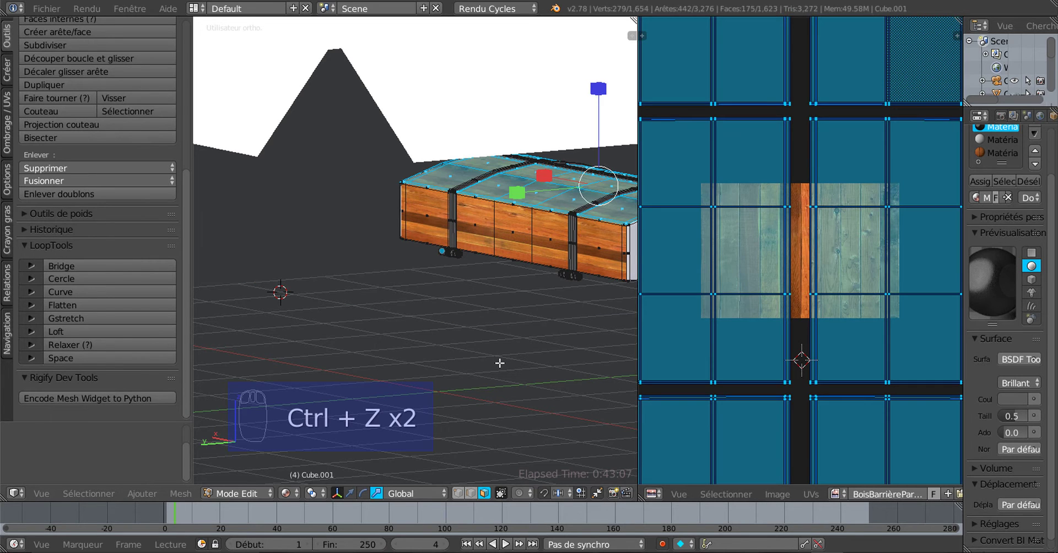
pyautogui.moveTo(523, 331); pyautogui.dragTo(558, 310, button='middle')
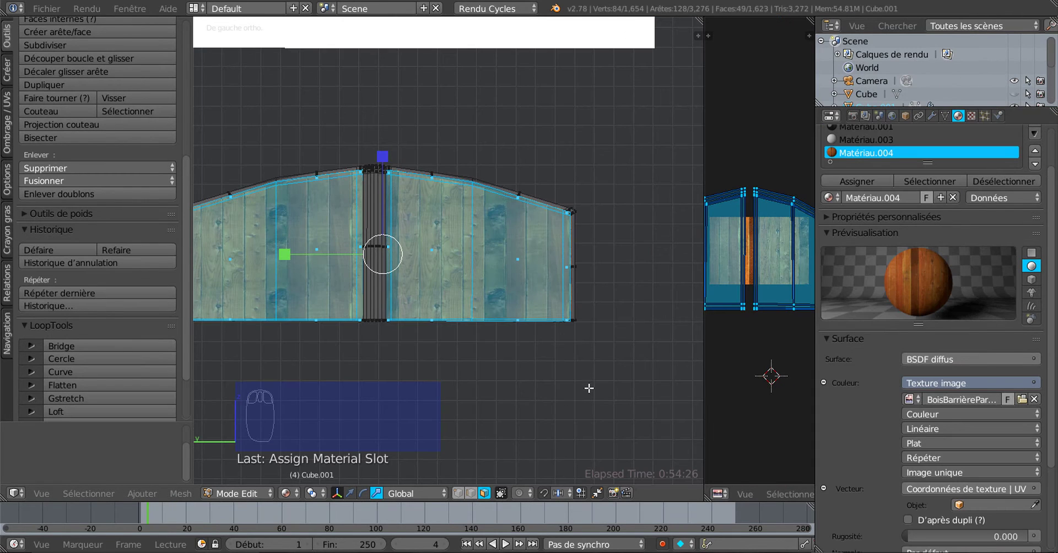
# - Examine the plank texture on the chest's end panel in Edit Mode, and on its end and lid in Object Mode
pyautogui.moveTo(458, 337); pyautogui.dragTo(506, 358, button='middle')
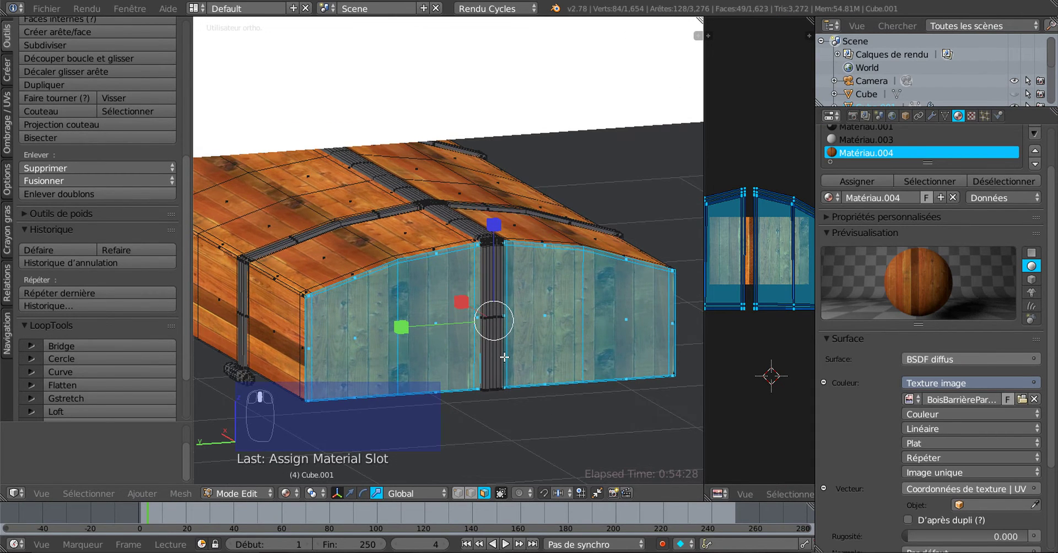
pyautogui.scroll(1, 504, 357)
pyautogui.scroll(-4, 504, 357)
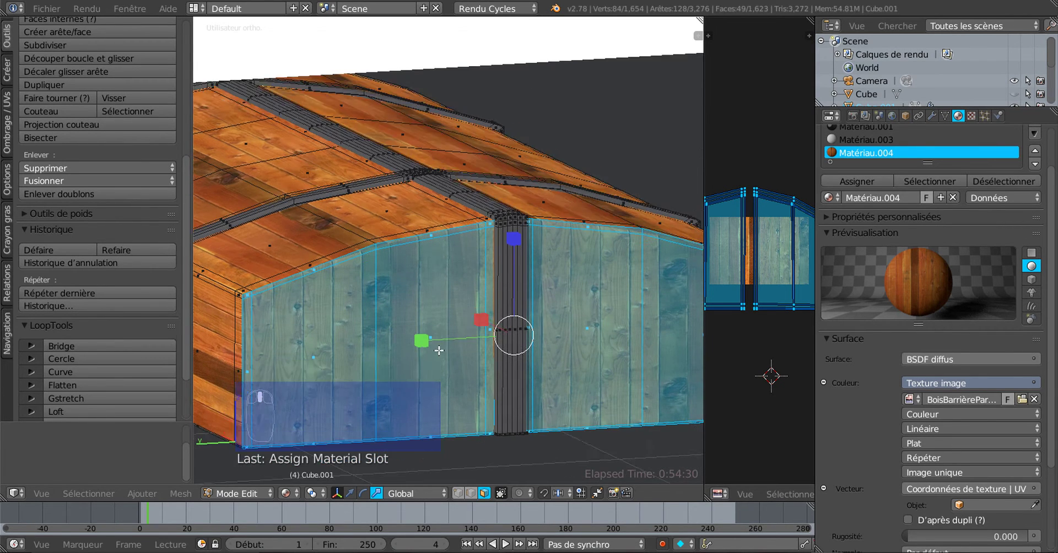
pyautogui.moveTo(424, 293); pyautogui.dragTo(441, 304, button='middle')
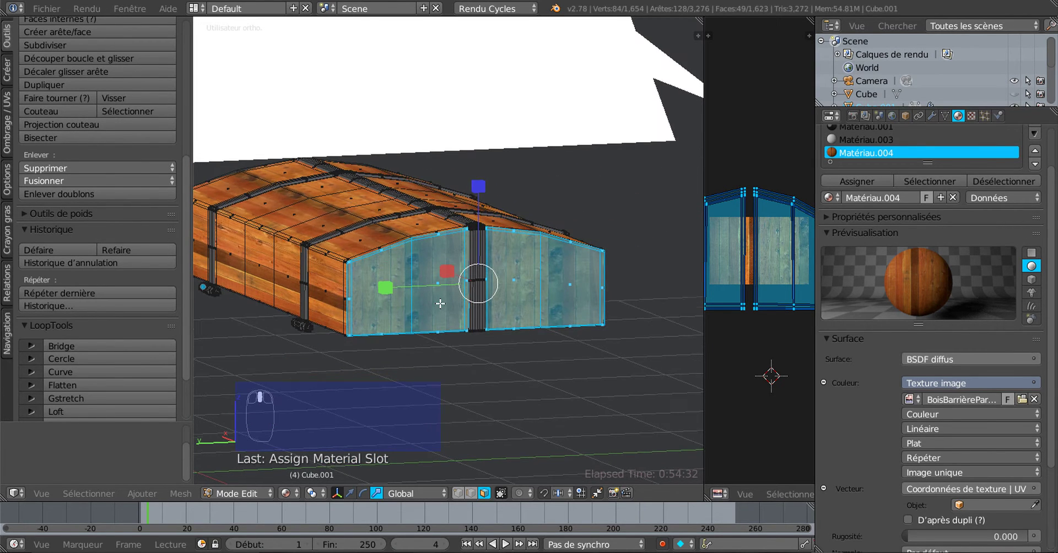
pyautogui.press('Tab')
pyautogui.scroll(5, 442, 303)
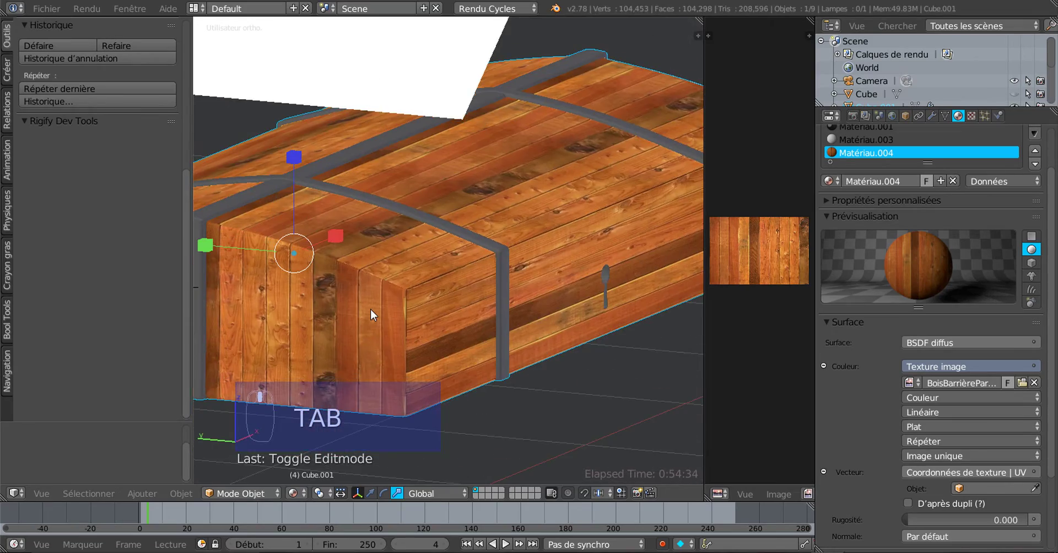
pyautogui.scroll(3, 370, 308)
pyautogui.moveTo(374, 301); pyautogui.dragTo(474, 179, button='middle')
pyautogui.scroll(-5, 474, 180)
pyautogui.moveTo(472, 216); pyautogui.dragTo(505, 269, button='middle')
pyautogui.scroll(2, 505, 268)
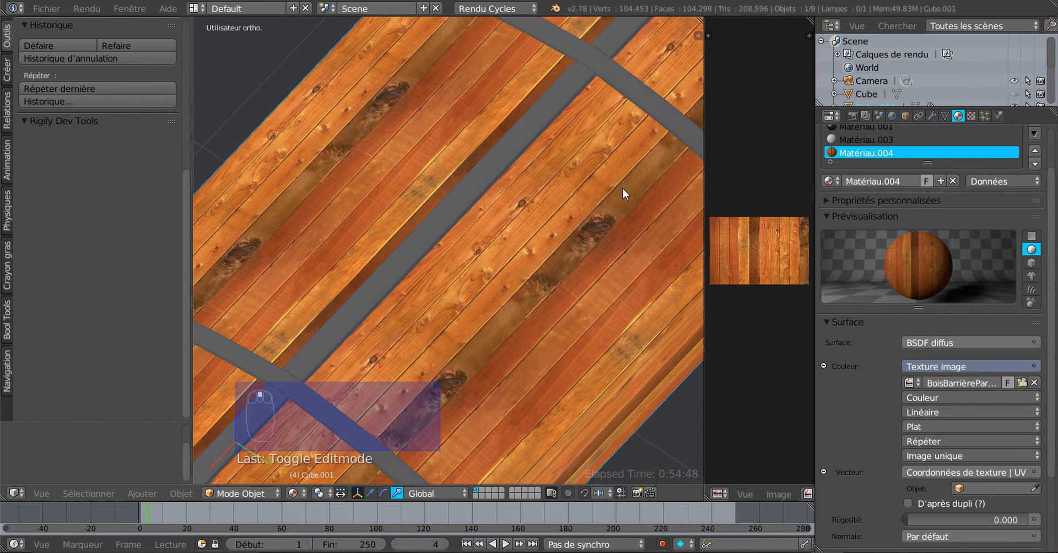
pyautogui.keyDown('shift'); pyautogui.moveTo(541, 285); pyautogui.dragTo(403, 315, button='middle'); pyautogui.keyUp('shift')
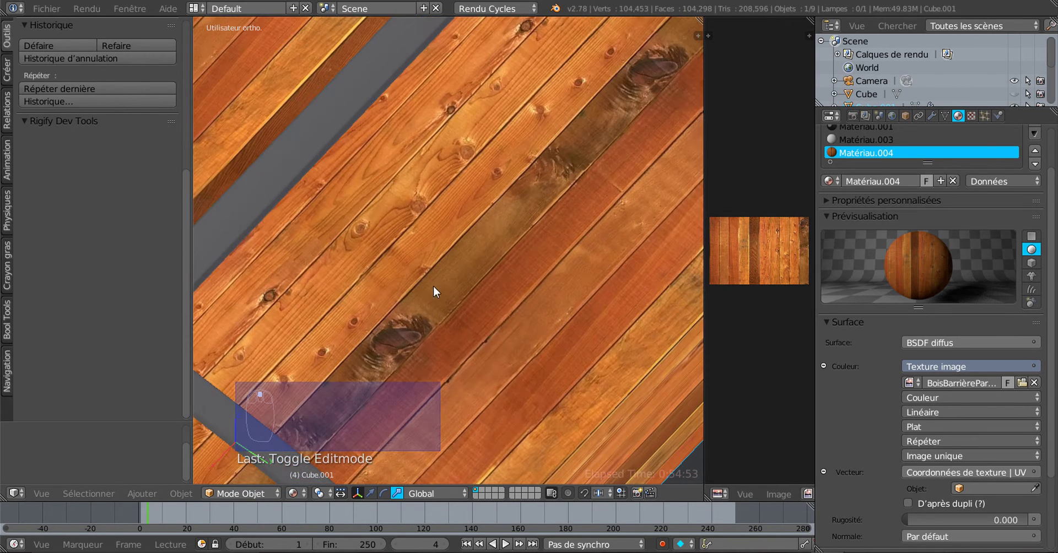
pyautogui.keyDown('shift'); pyautogui.moveTo(433, 286); pyautogui.dragTo(398, 309, button='middle'); pyautogui.keyUp('shift')
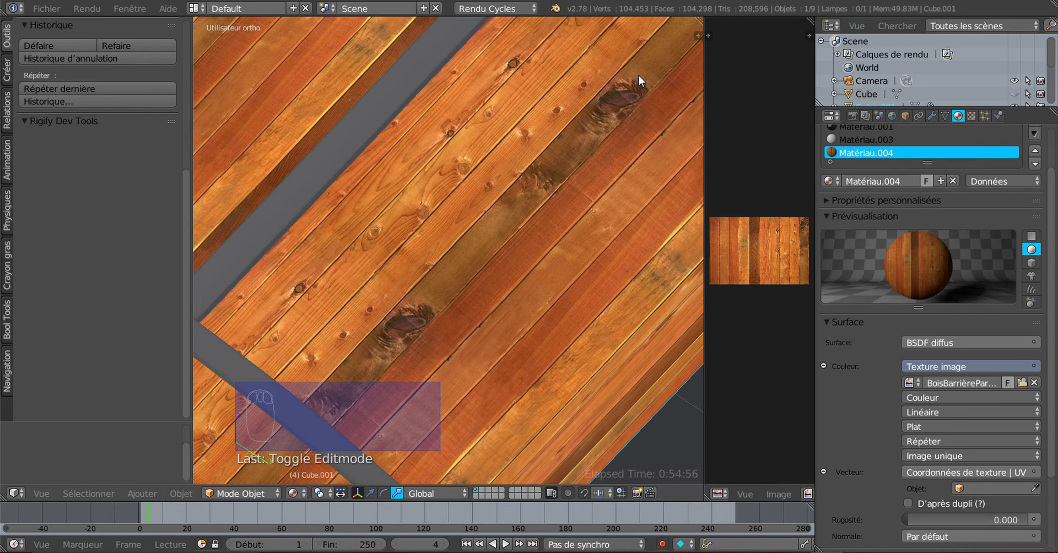
pyautogui.moveTo(407, 332); pyautogui.dragTo(367, 309, button='middle')
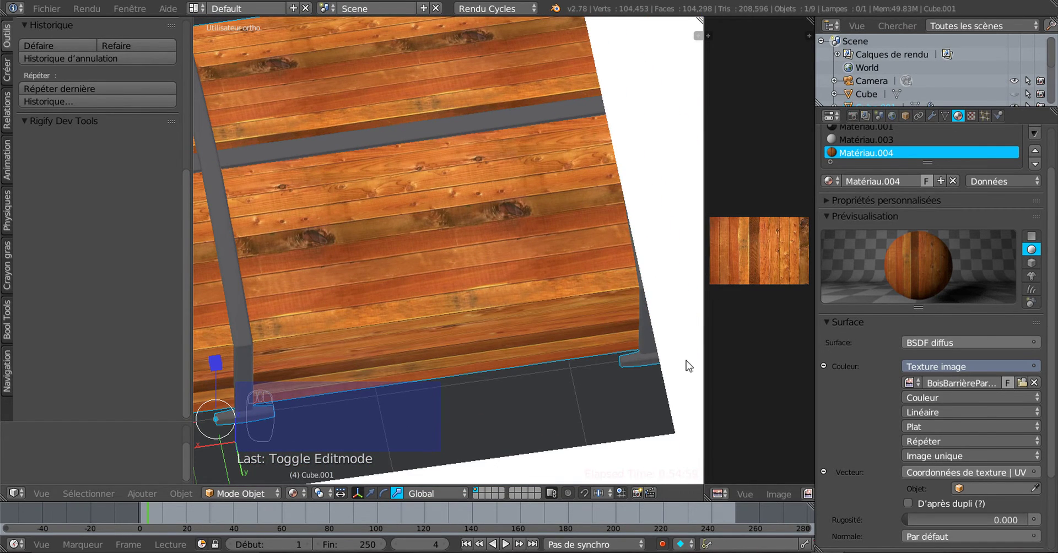
# - Return to Edit Mode, narrow the properties area, reposition the end panel's UV layout, and widen the 3D view
pyautogui.press('Tab')
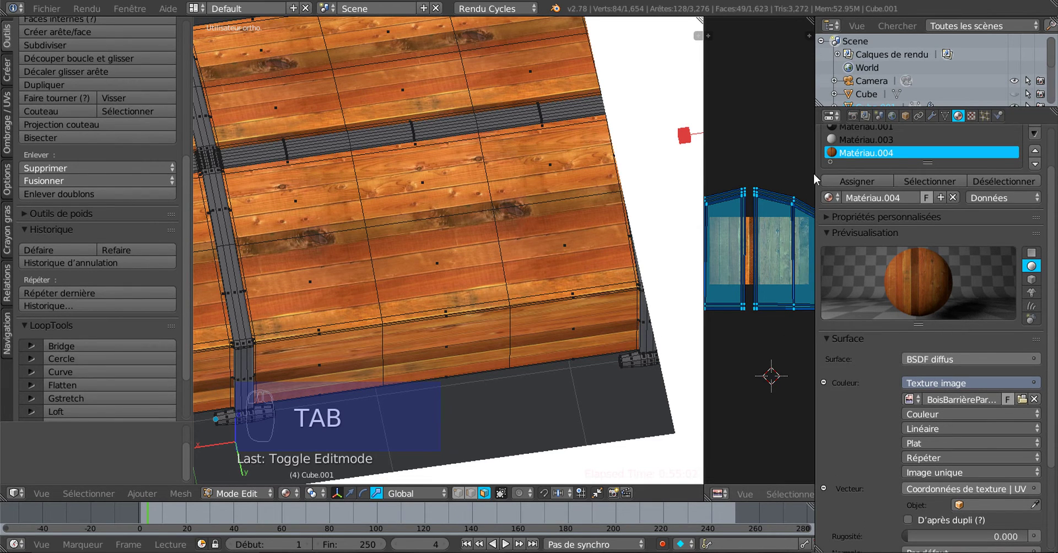
pyautogui.moveTo(814, 171); pyautogui.dragTo(1008, 170)
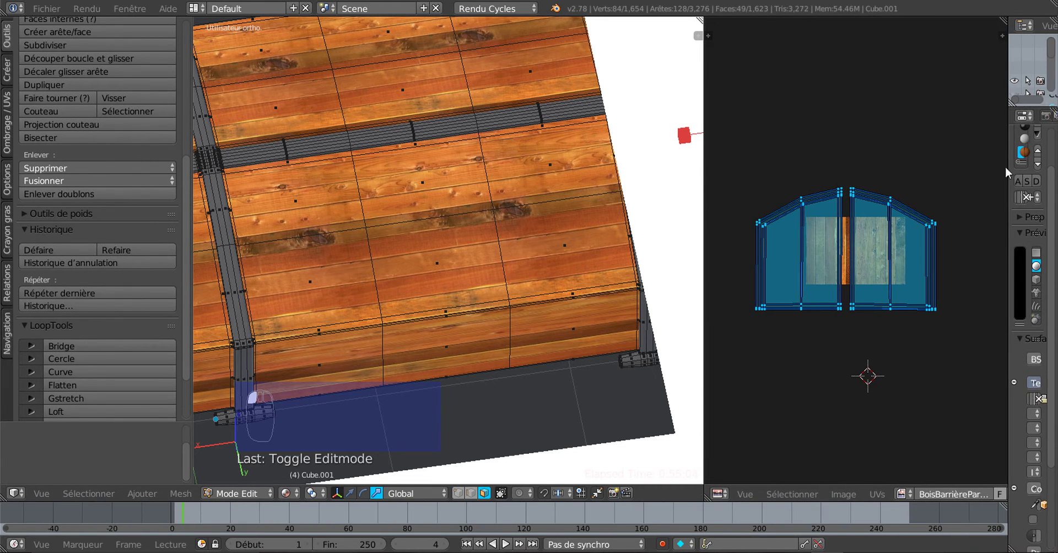
pyautogui.moveTo(529, 358); pyautogui.dragTo(441, 308, button='middle')
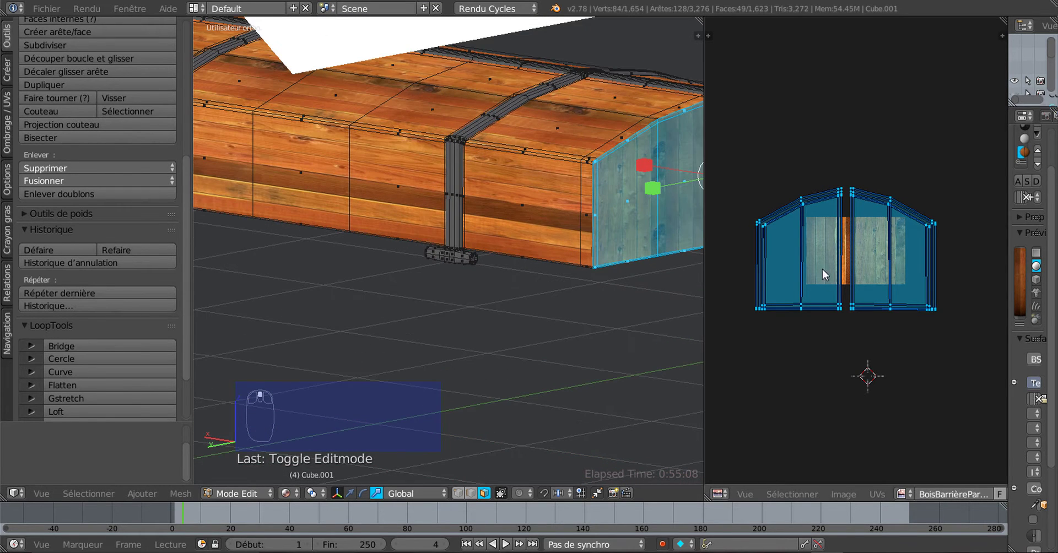
pyautogui.moveTo(849, 306); pyautogui.dragTo(808, 336, button='middle')
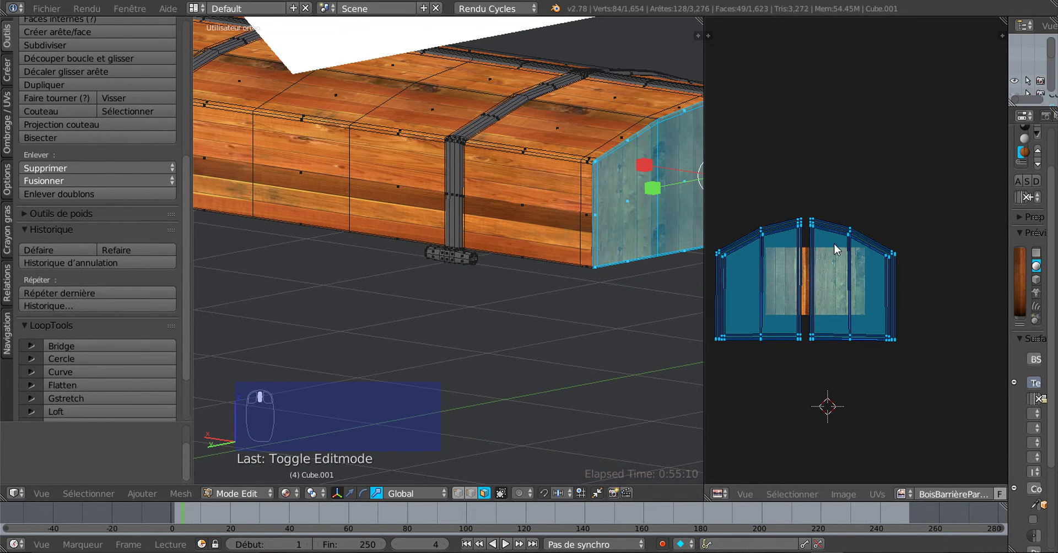
pyautogui.moveTo(795, 298); pyautogui.dragTo(843, 279, button='middle')
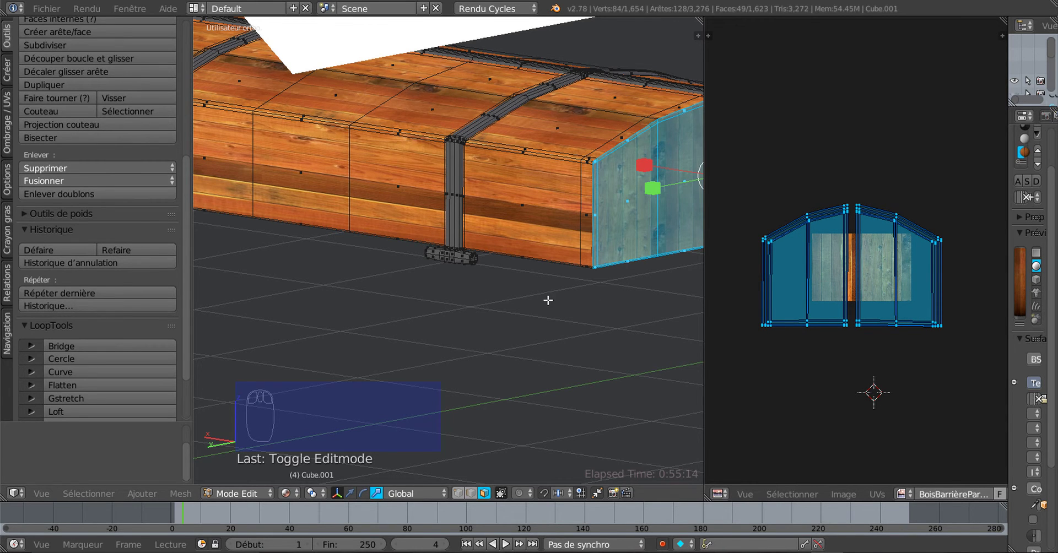
pyautogui.scroll(1, 548, 300)
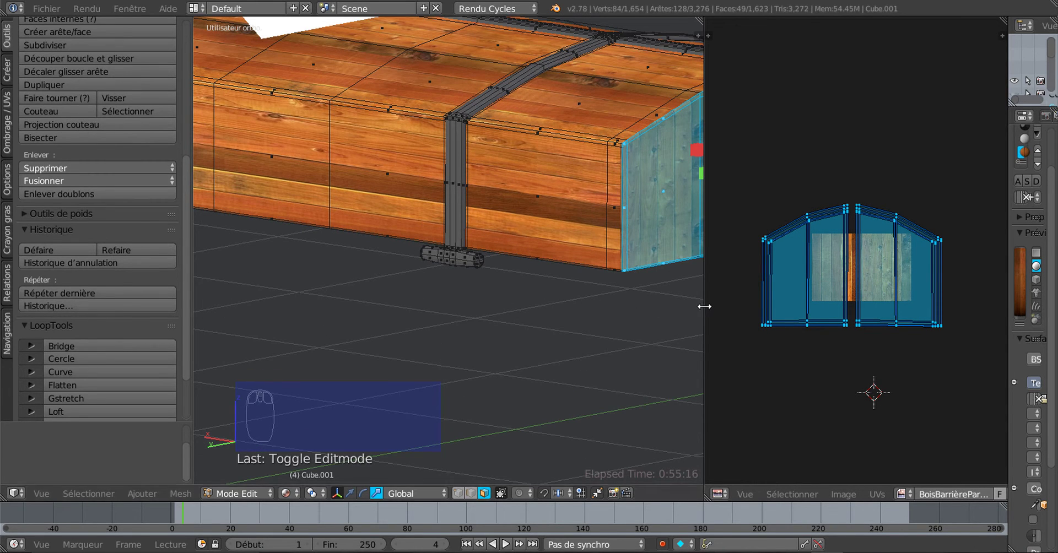
pyautogui.moveTo(702, 307); pyautogui.dragTo(810, 304)
# - Examine both chest ends in Edit Mode, and the underside and keyhole front in Object Mode, for texture coverage
pyautogui.moveTo(560, 335); pyautogui.dragTo(618, 347, button='middle')
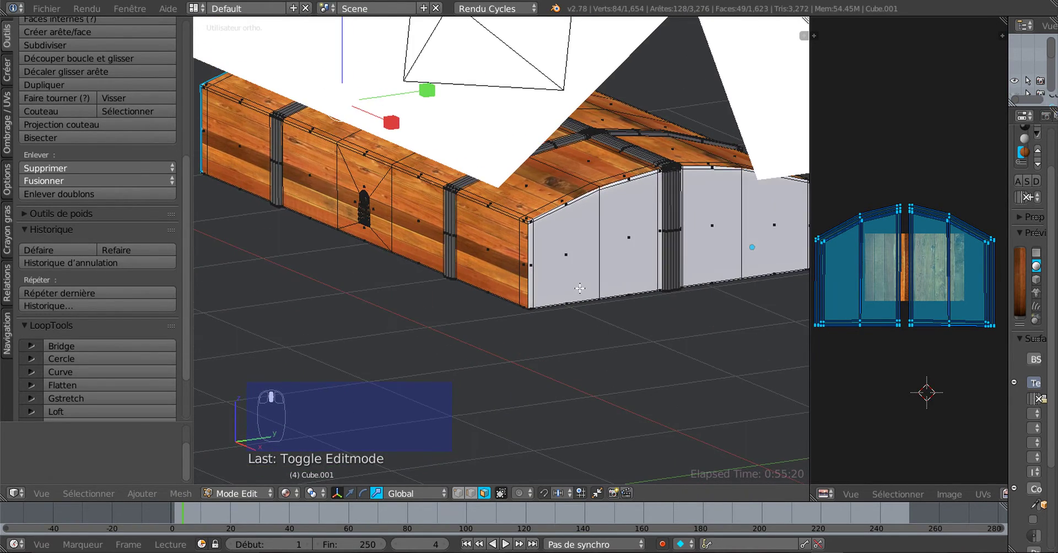
pyautogui.scroll(2, 608, 342)
pyautogui.moveTo(504, 392); pyautogui.dragTo(620, 370, button='middle')
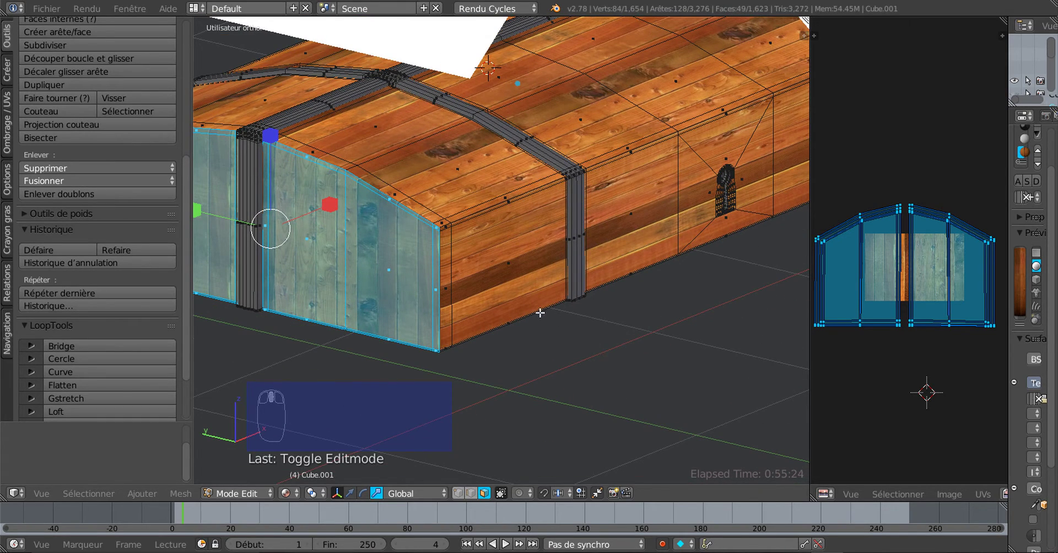
pyautogui.press('Tab')
pyautogui.scroll(-3, 556, 347)
pyautogui.moveTo(543, 333); pyautogui.dragTo(548, 263, button='middle')
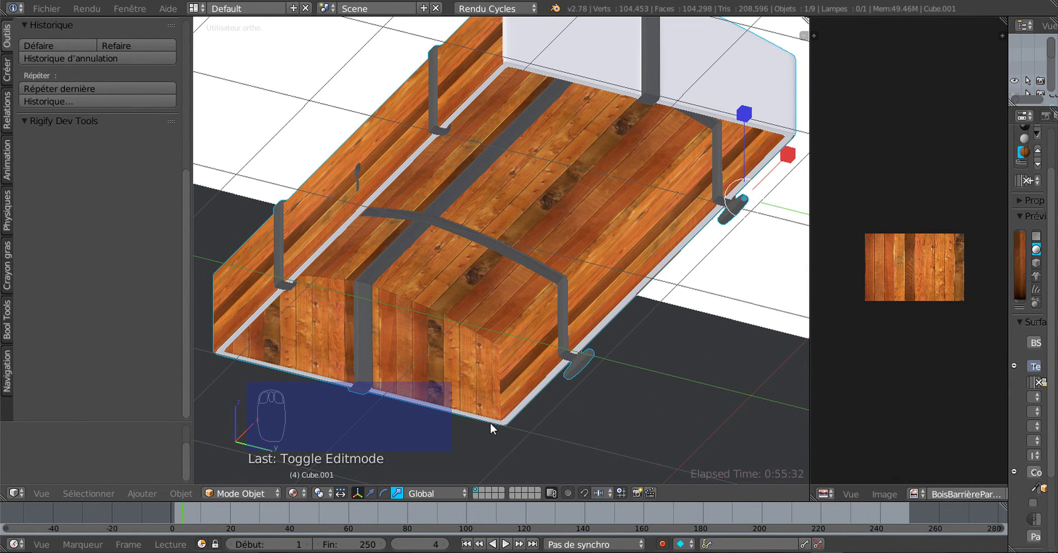
pyautogui.moveTo(492, 428); pyautogui.dragTo(428, 187, button='middle')
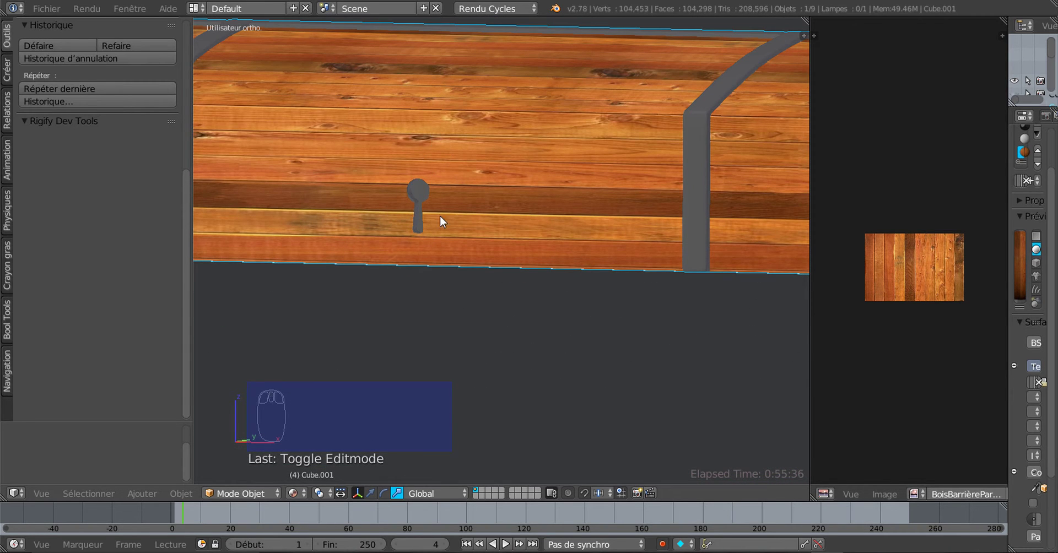
pyautogui.scroll(-5, 448, 164)
pyautogui.moveTo(453, 226); pyautogui.dragTo(540, 253, button='middle')
pyautogui.scroll(3, 526, 200)
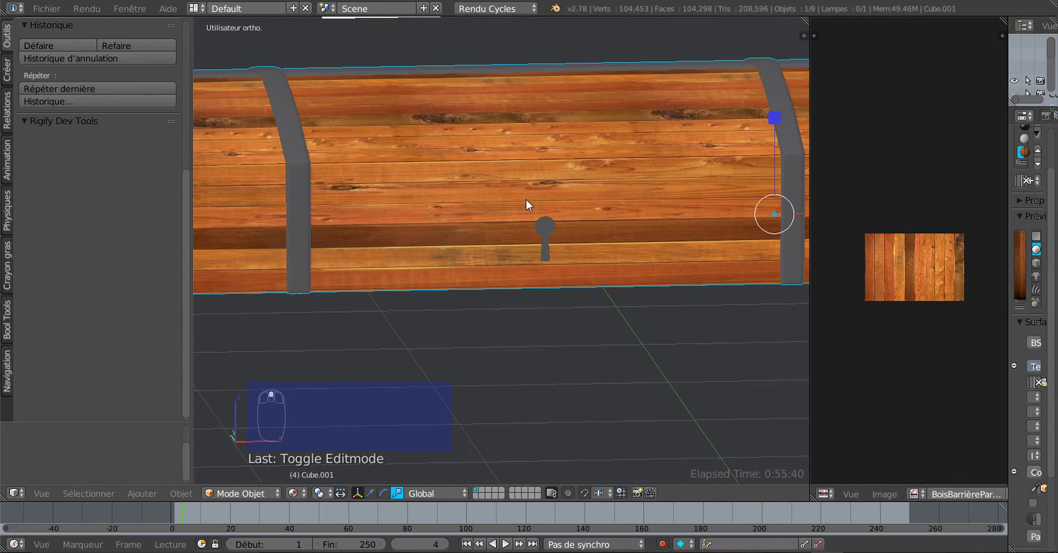
pyautogui.moveTo(598, 272); pyautogui.dragTo(510, 253, button='middle')
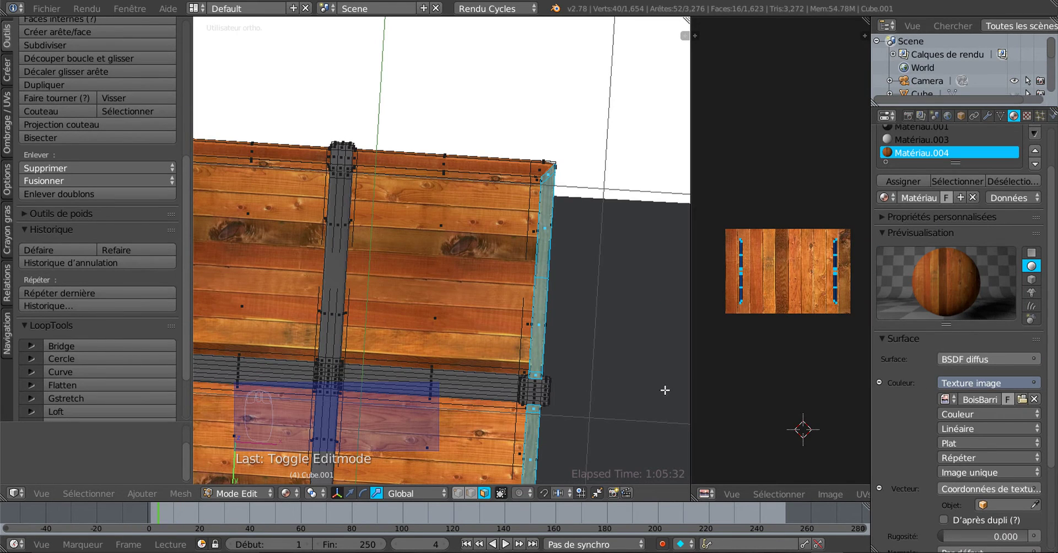
# - Examine the selected rim strip along the chest's end edge up close, in both Edit Mode and Object Mode
pyautogui.moveTo(659, 371); pyautogui.dragTo(606, 366, button='middle')
pyautogui.scroll(4, 606, 368)
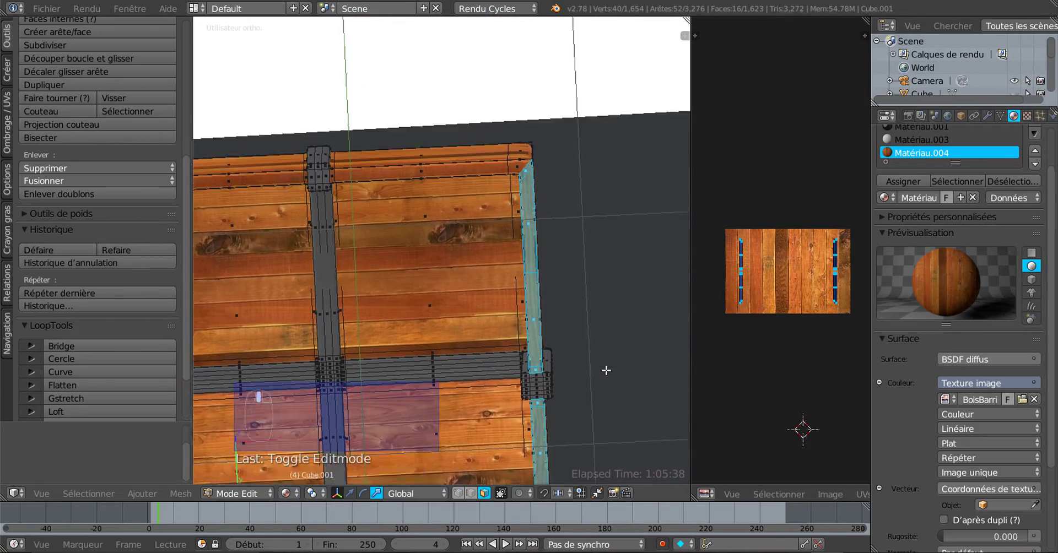
pyautogui.scroll(1, 547, 319)
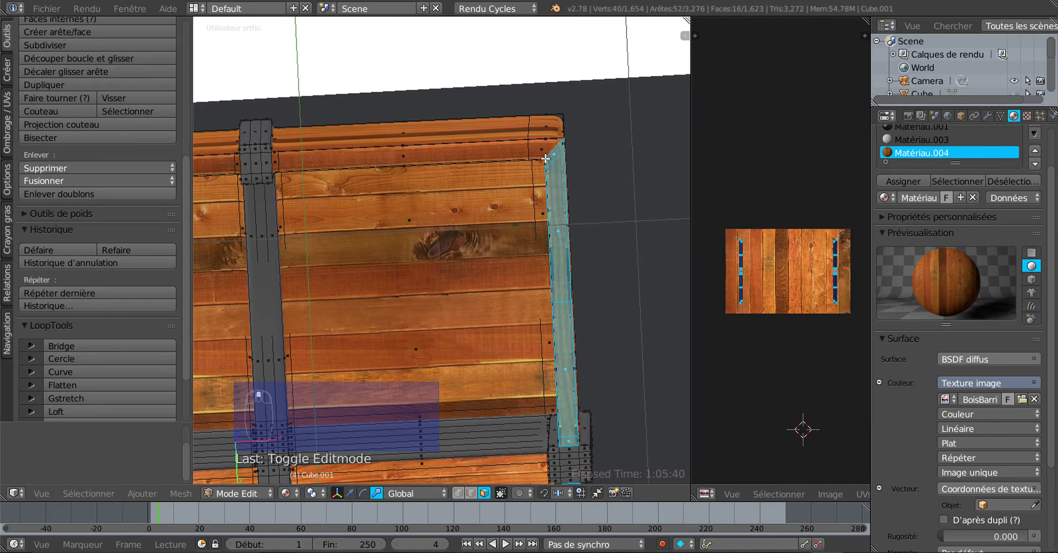
pyautogui.keyDown('shift'); pyautogui.moveTo(592, 428); pyautogui.dragTo(488, 281, button='middle'); pyautogui.keyUp('shift')
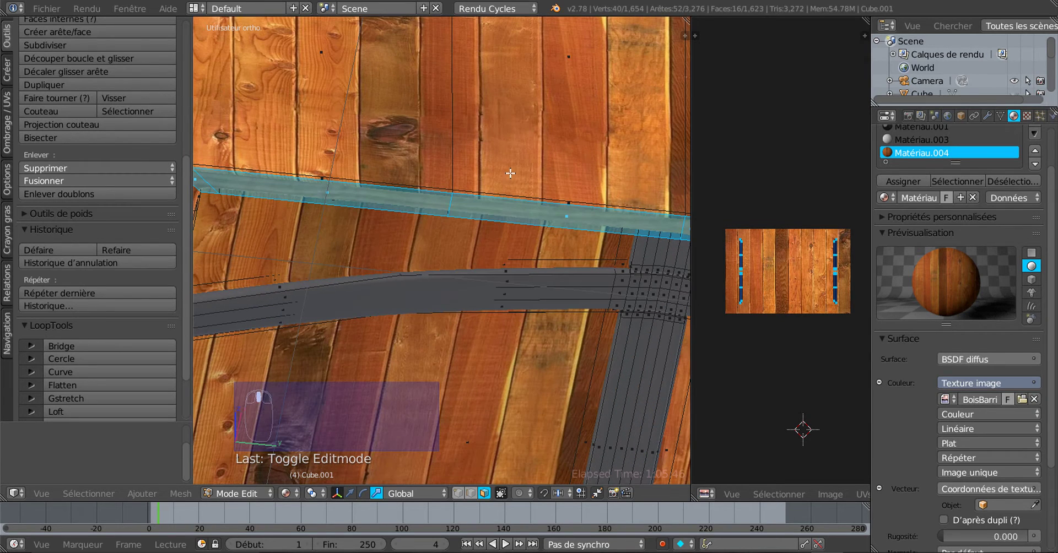
pyautogui.press('Tab')
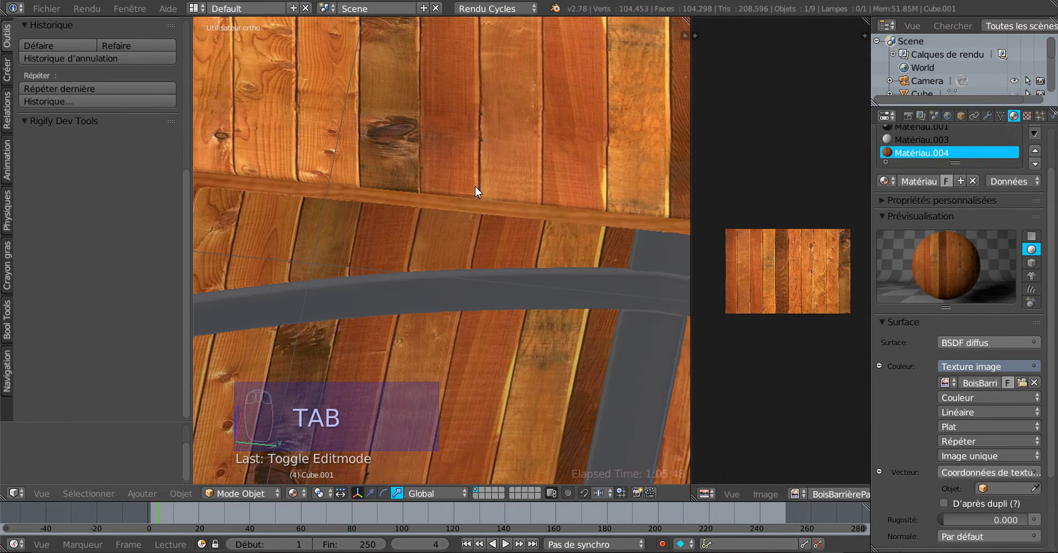
pyautogui.moveTo(469, 215); pyautogui.dragTo(380, 221, button='middle')
pyautogui.press('Tab')
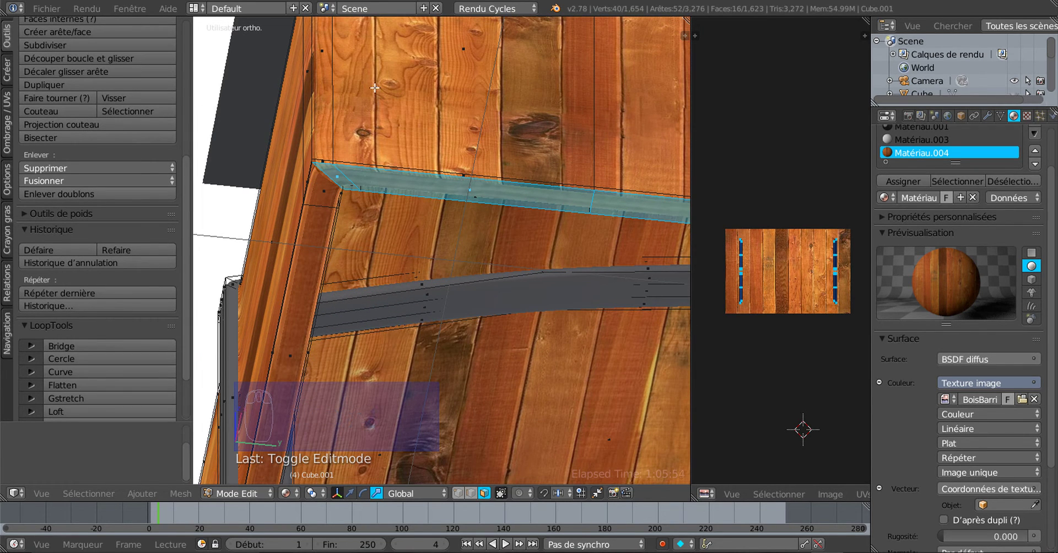
pyautogui.moveTo(397, 197); pyautogui.dragTo(386, 125, button='middle')
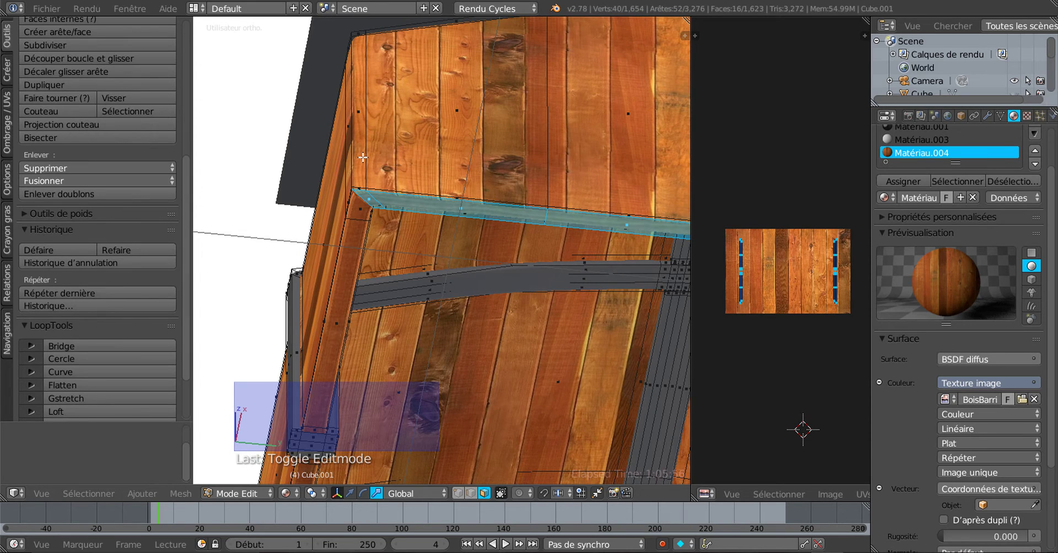
pyautogui.moveTo(352, 216); pyautogui.dragTo(351, 193, button='middle')
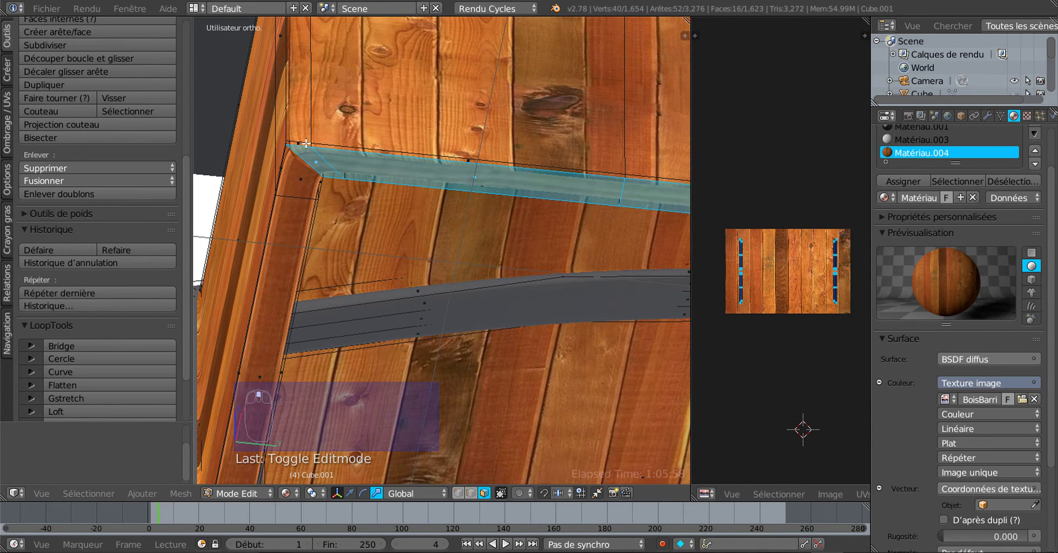
pyautogui.scroll(-2, 356, 175)
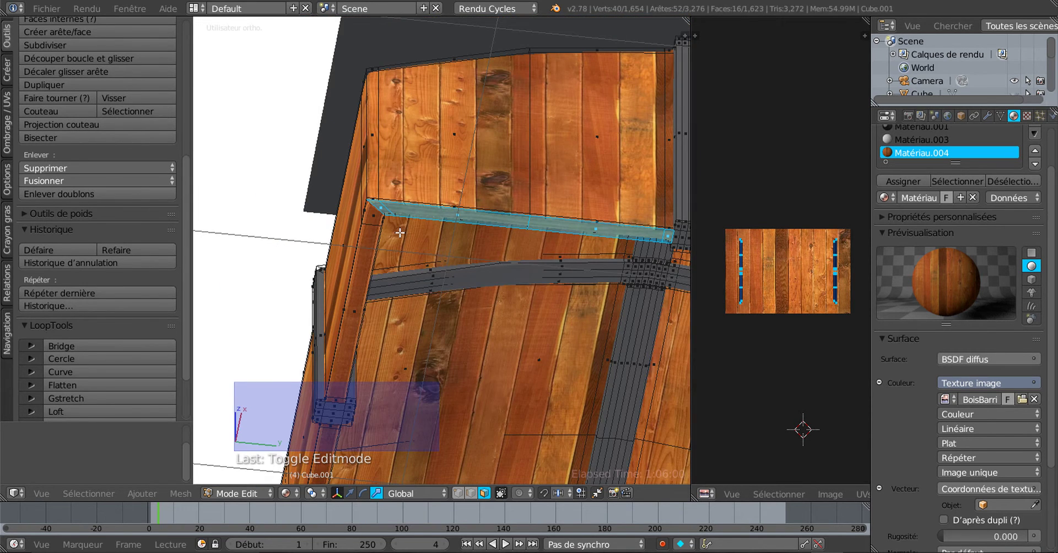
# - Check the textured rim and planks from further away in Object Mode, and return to Edit Mode
pyautogui.press('Tab')
pyautogui.moveTo(425, 259); pyautogui.dragTo(548, 246, button='middle')
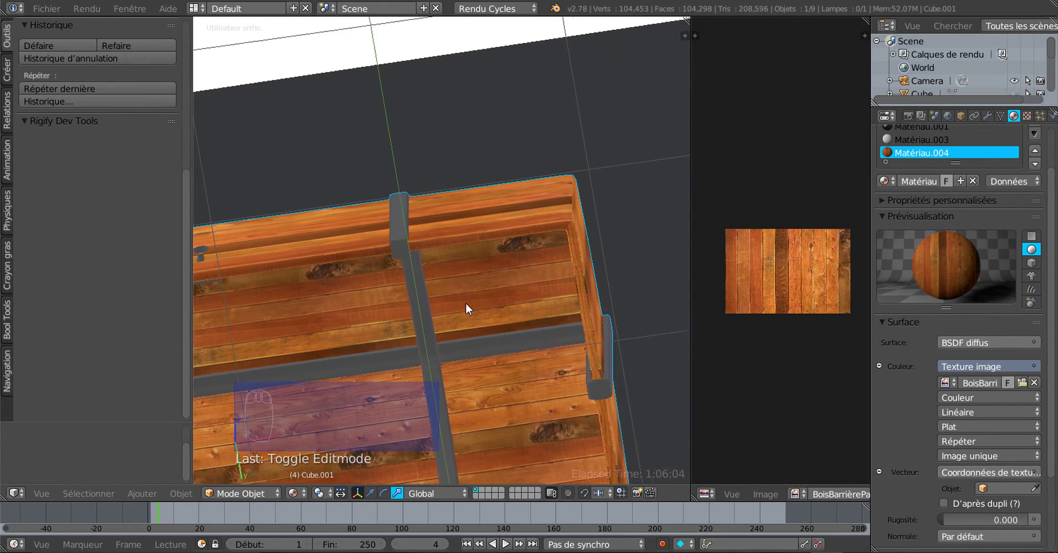
pyautogui.moveTo(467, 310); pyautogui.dragTo(543, 287, button='middle')
pyautogui.scroll(-2, 543, 282)
pyautogui.press('Tab')
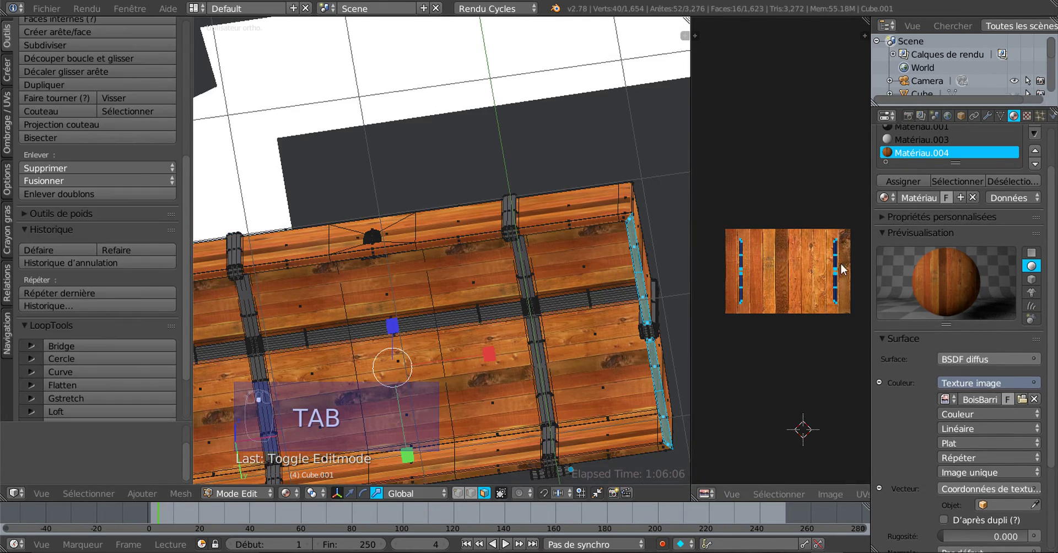
# - Examine the rim strips' UV layout over the plank texture and the chest's planks from above and from the front
pyautogui.scroll(4, 816, 302)
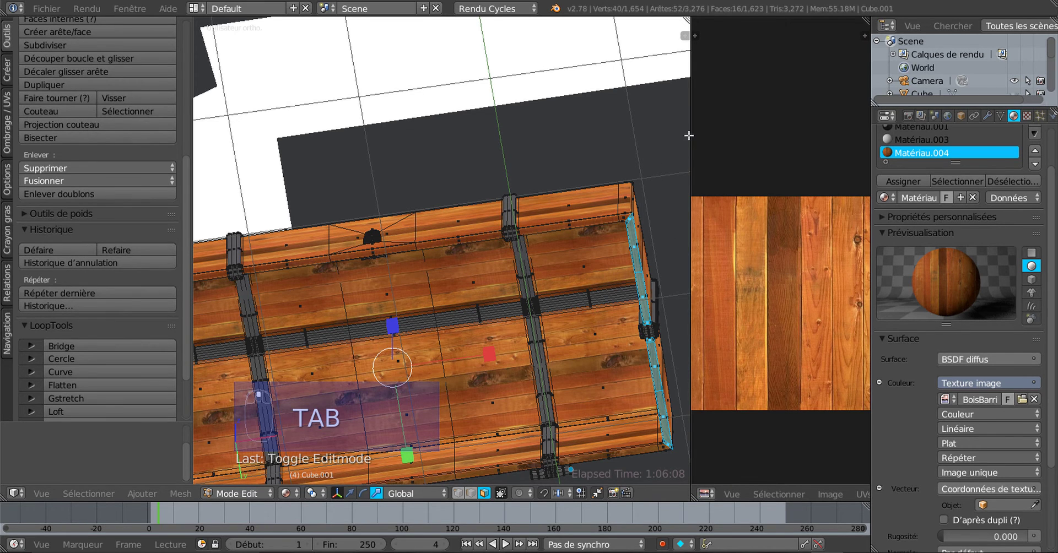
pyautogui.moveTo(689, 135); pyautogui.dragTo(503, 149)
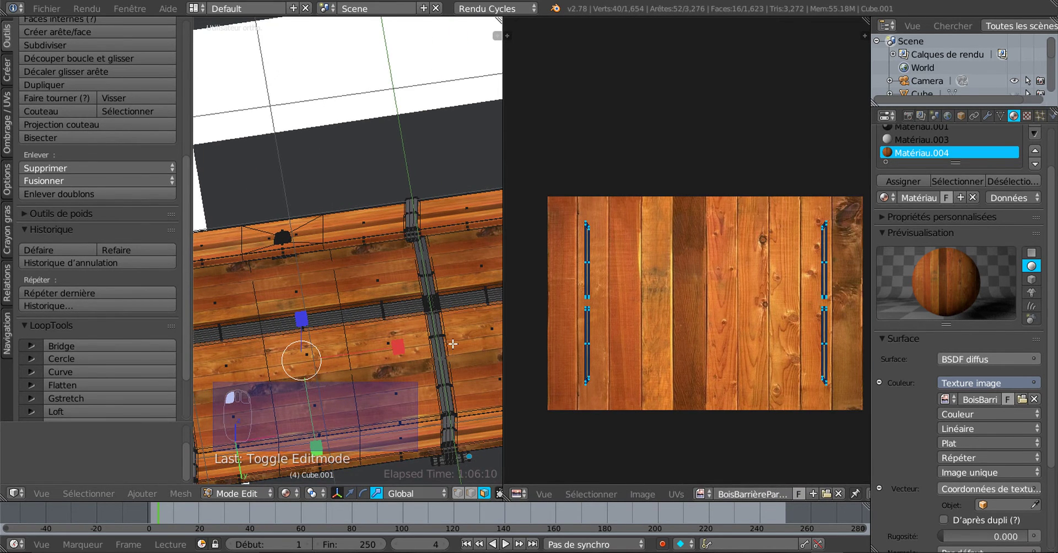
pyautogui.scroll(-3, 453, 343)
pyautogui.scroll(-2, 347, 321)
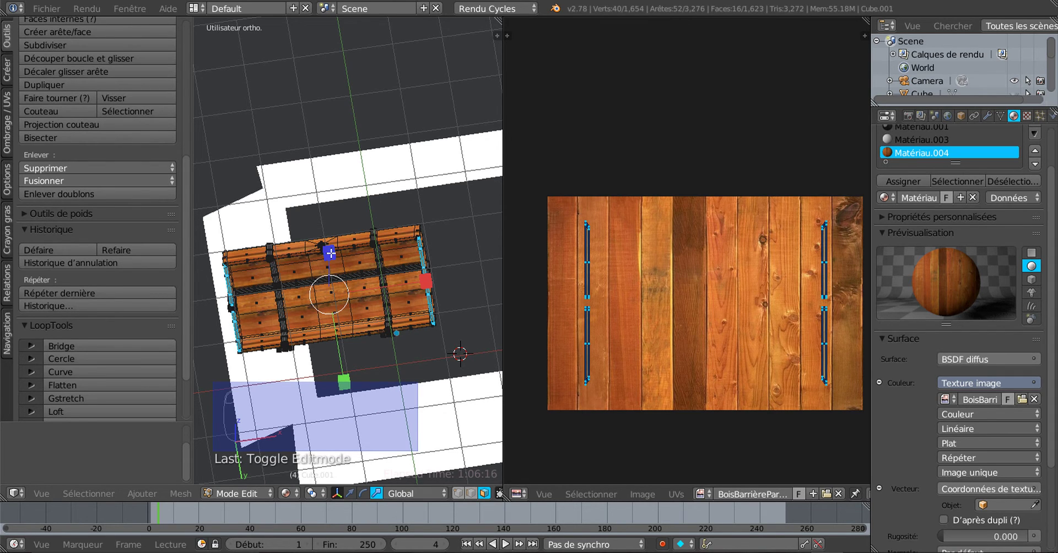
pyautogui.moveTo(329, 254); pyautogui.dragTo(396, 243, button='middle')
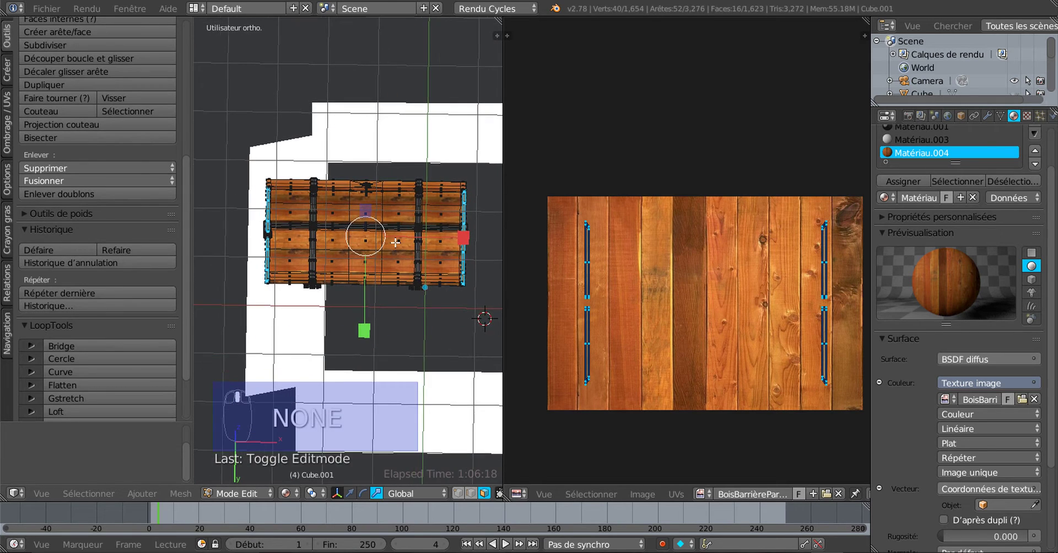
pyautogui.scroll(5, 396, 243)
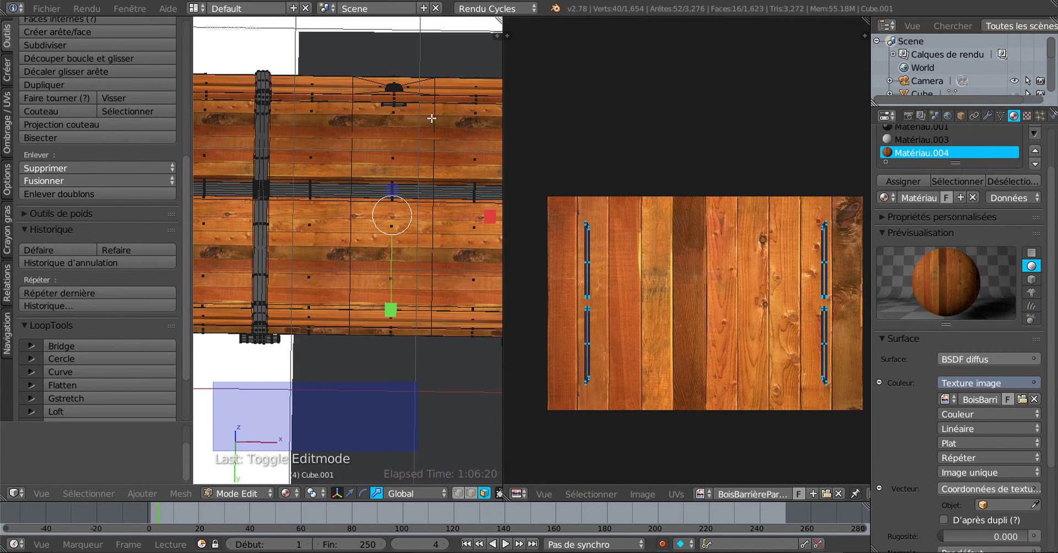
pyautogui.scroll(-2, 404, 215)
pyautogui.scroll(-2, 368, 208)
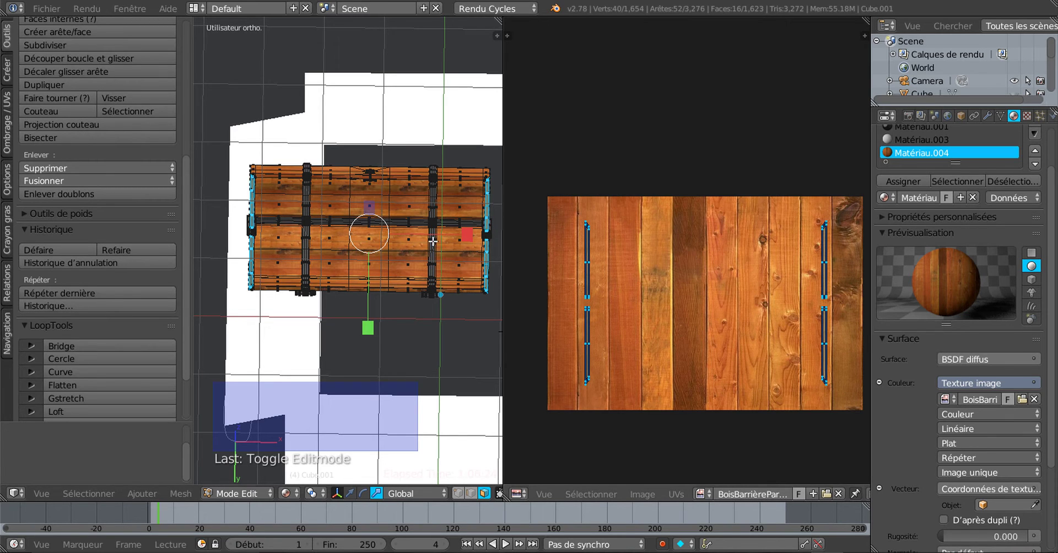
pyautogui.moveTo(397, 281); pyautogui.dragTo(375, 330, button='middle')
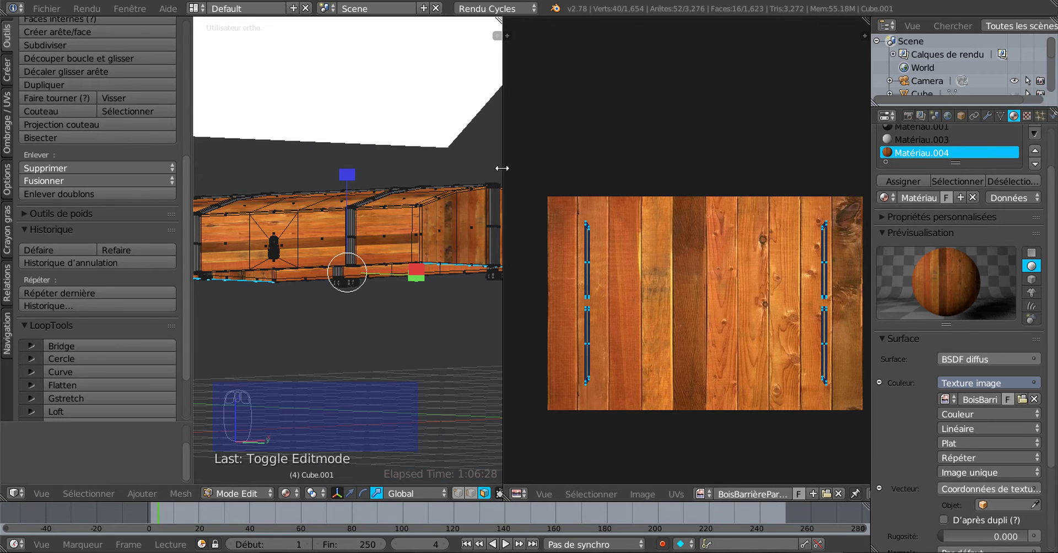
# - Widen the 3D view in two stages and face the chest's keyhole front squarely
pyautogui.moveTo(505, 172); pyautogui.dragTo(642, 159)
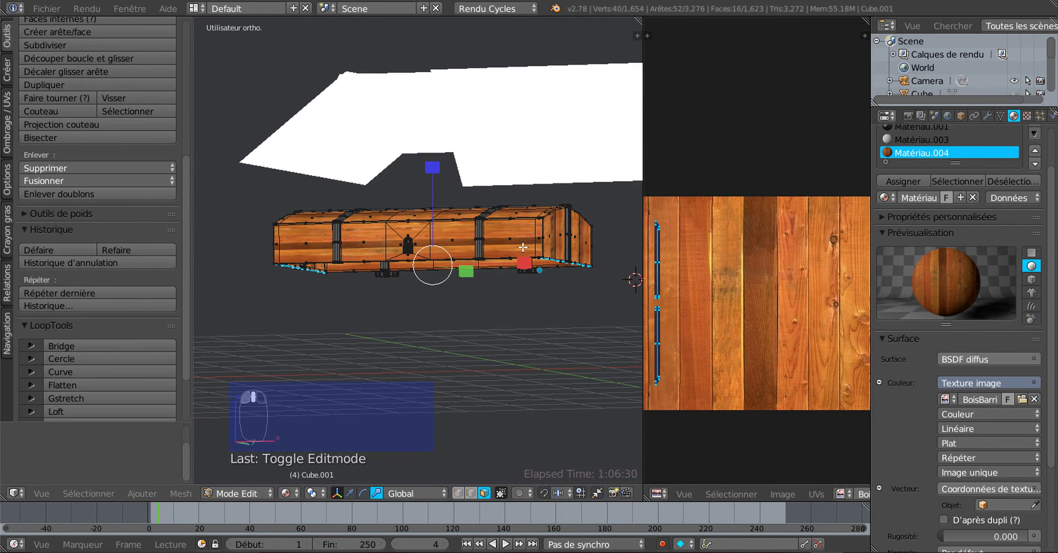
pyautogui.scroll(3, 521, 249)
pyautogui.moveTo(510, 264); pyautogui.dragTo(539, 271, button='middle')
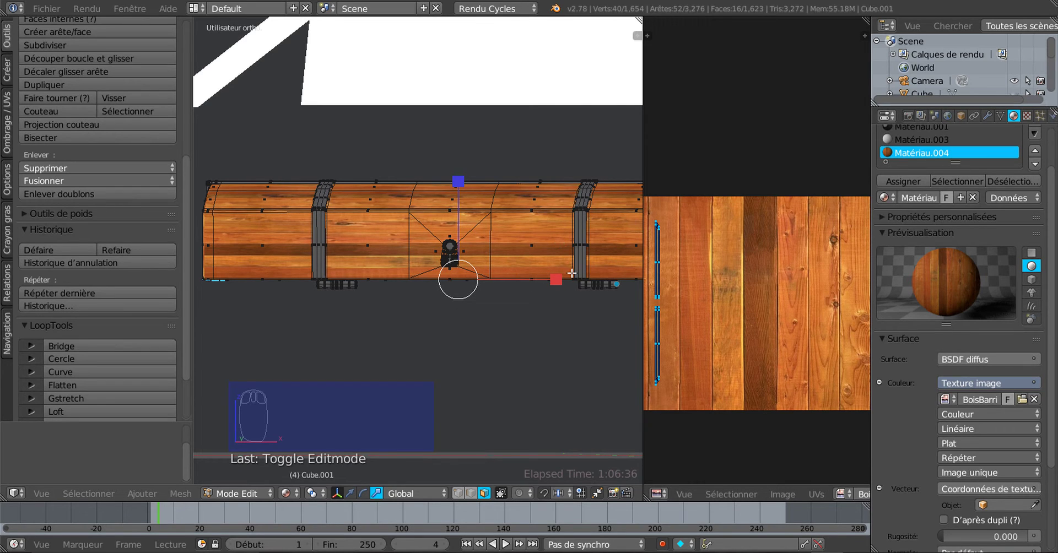
pyautogui.scroll(2, 556, 291)
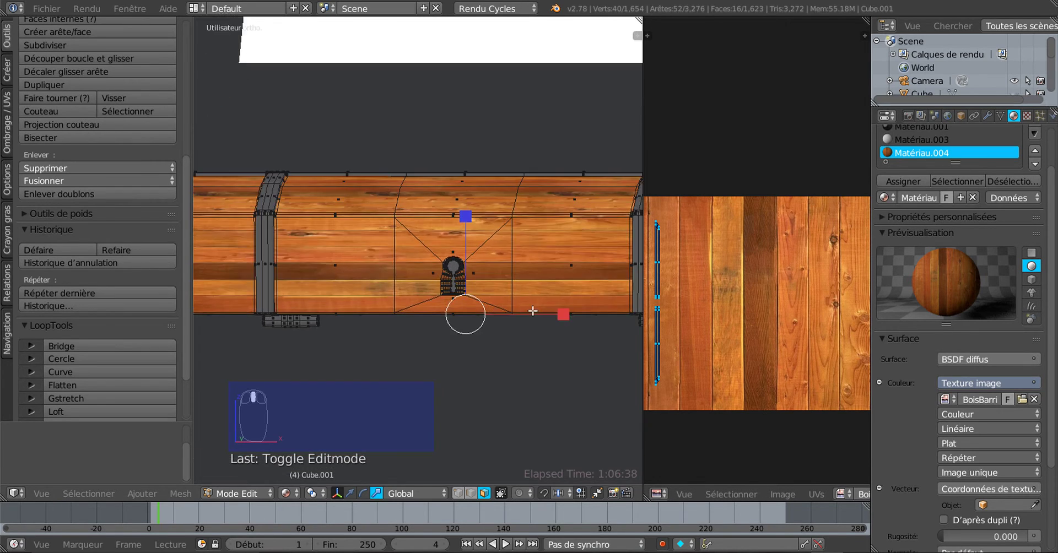
pyautogui.scroll(1, 540, 300)
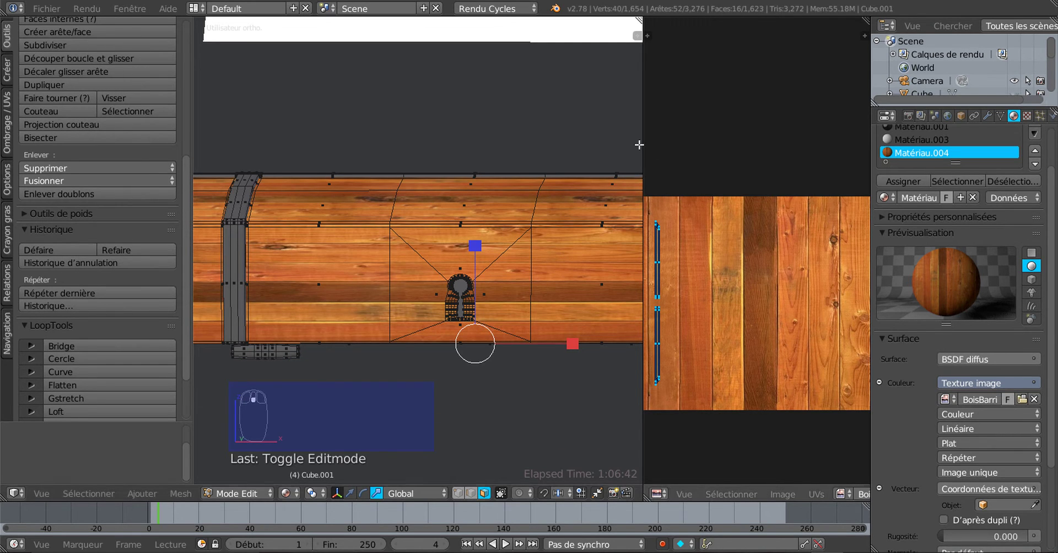
pyautogui.moveTo(640, 141); pyautogui.dragTo(802, 145)
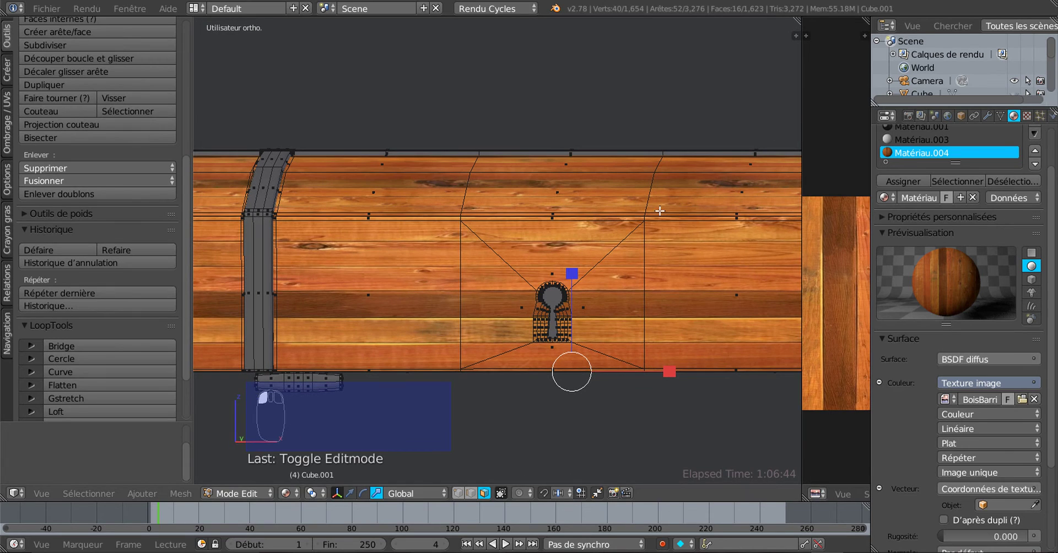
# - Examine the chest front's planks and the mesh around the keyhole up close
pyautogui.keyDown('shift'); pyautogui.moveTo(639, 216); pyautogui.dragTo(578, 194, button='middle'); pyautogui.keyUp('shift')
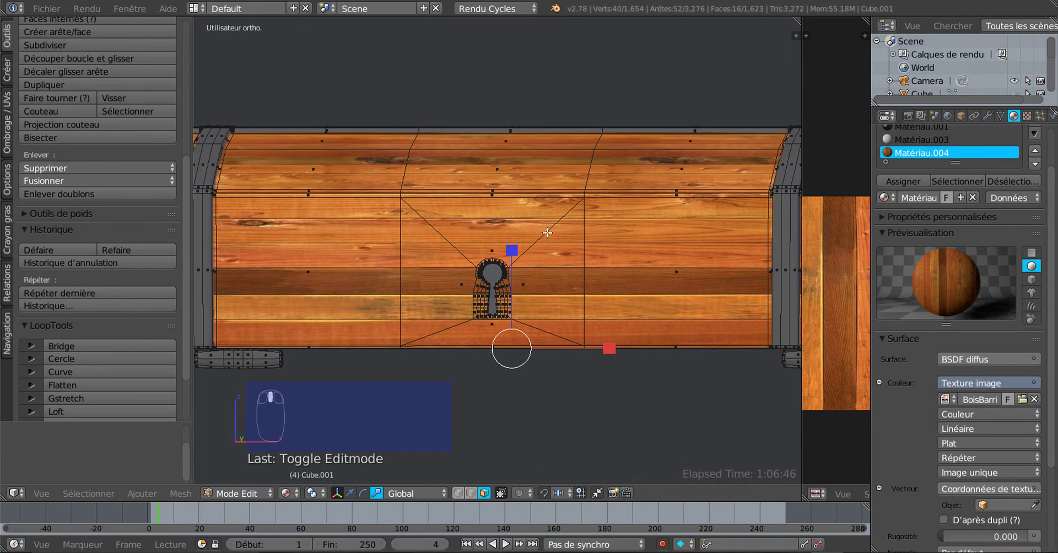
pyautogui.keyDown('shift'); pyautogui.moveTo(514, 275); pyautogui.dragTo(577, 186, button='middle'); pyautogui.keyUp('shift')
pyautogui.scroll(2, 531, 193)
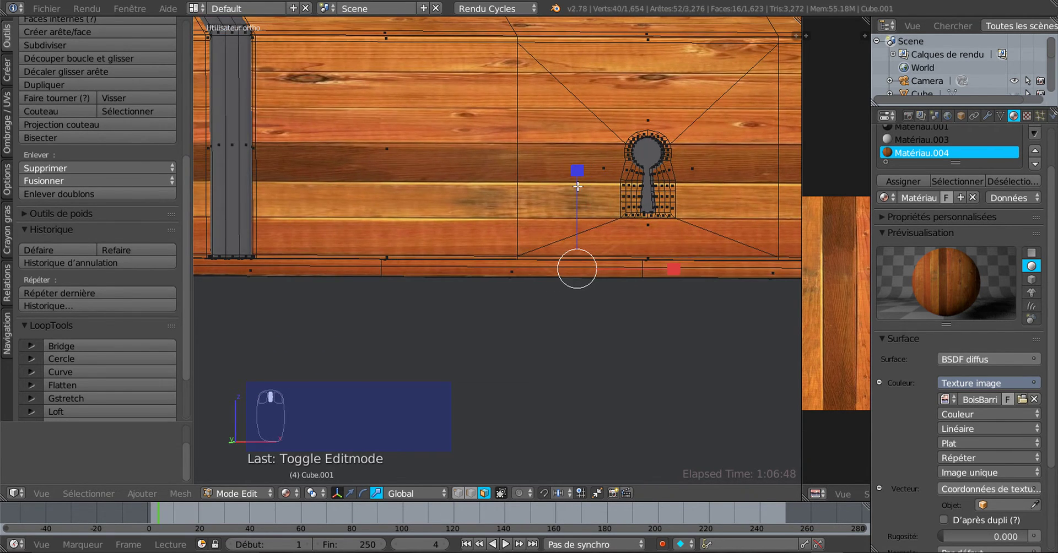
pyautogui.keyDown('shift'); pyautogui.moveTo(672, 188); pyautogui.dragTo(464, 199, button='middle'); pyautogui.keyUp('shift')
pyautogui.scroll(6, 485, 220)
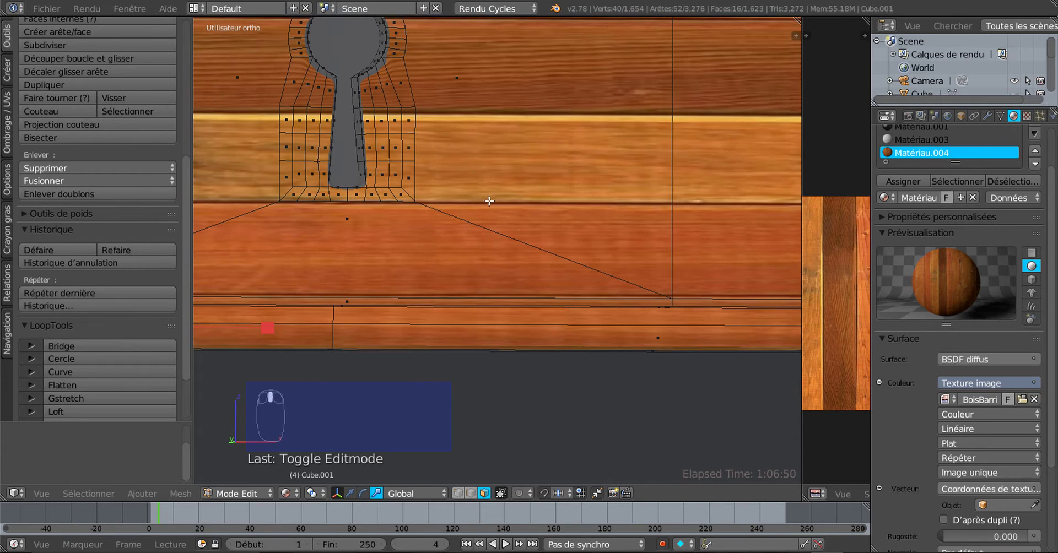
pyautogui.keyDown('shift'); pyautogui.moveTo(511, 236); pyautogui.dragTo(610, 340, button='middle'); pyautogui.keyUp('shift')
pyautogui.scroll(2, 507, 189)
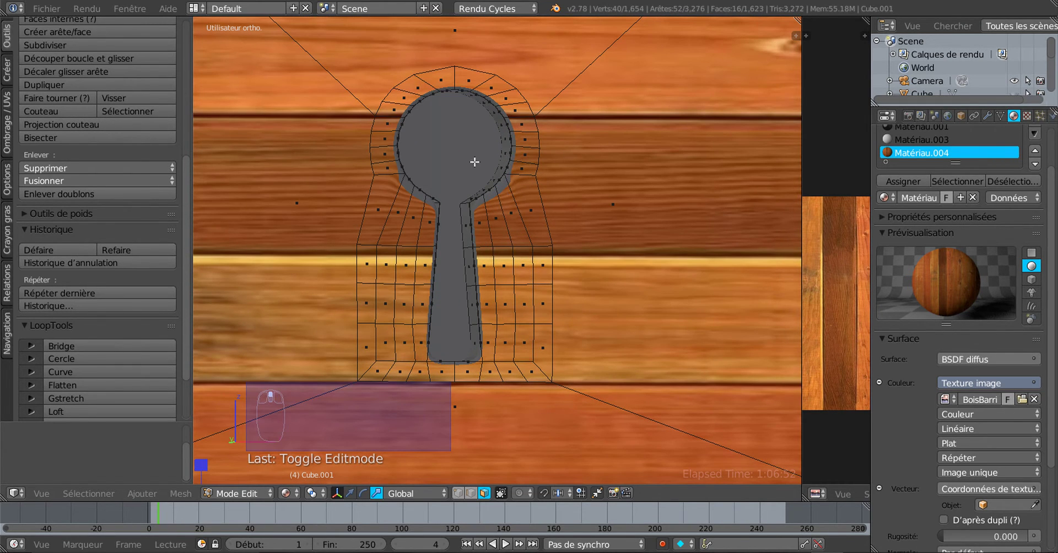
pyautogui.scroll(-2, 439, 390)
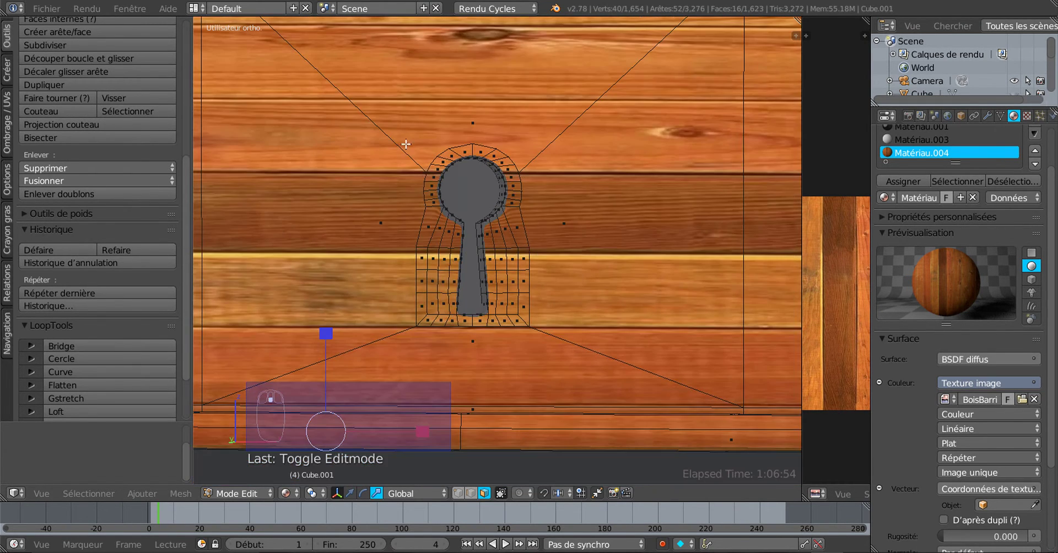
pyautogui.scroll(1, 519, 248)
pyautogui.scroll(-1, 522, 268)
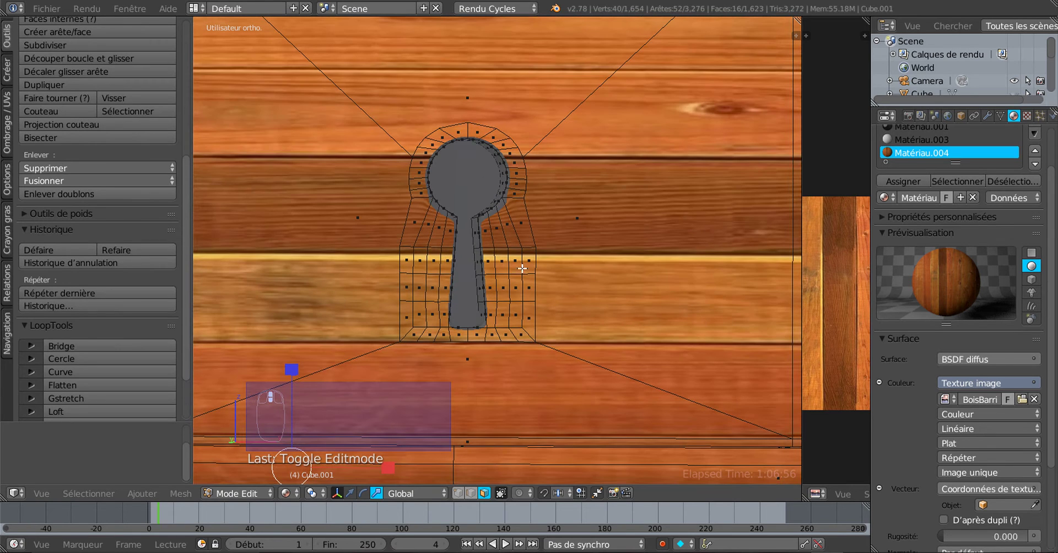
# - Switch the mesh to edge selection and inspect the edges where the keyhole's round head meets its stem
pyautogui.click(471, 493)
pyautogui.keyDown('shift'); pyautogui.moveTo(508, 191); pyautogui.dragTo(582, 226, button='middle'); pyautogui.keyUp('shift')
pyautogui.scroll(3, 606, 217)
pyautogui.keyDown('shift'); pyautogui.moveTo(636, 207); pyautogui.dragTo(536, 214, button='middle'); pyautogui.keyUp('shift')
pyautogui.scroll(5, 537, 188)
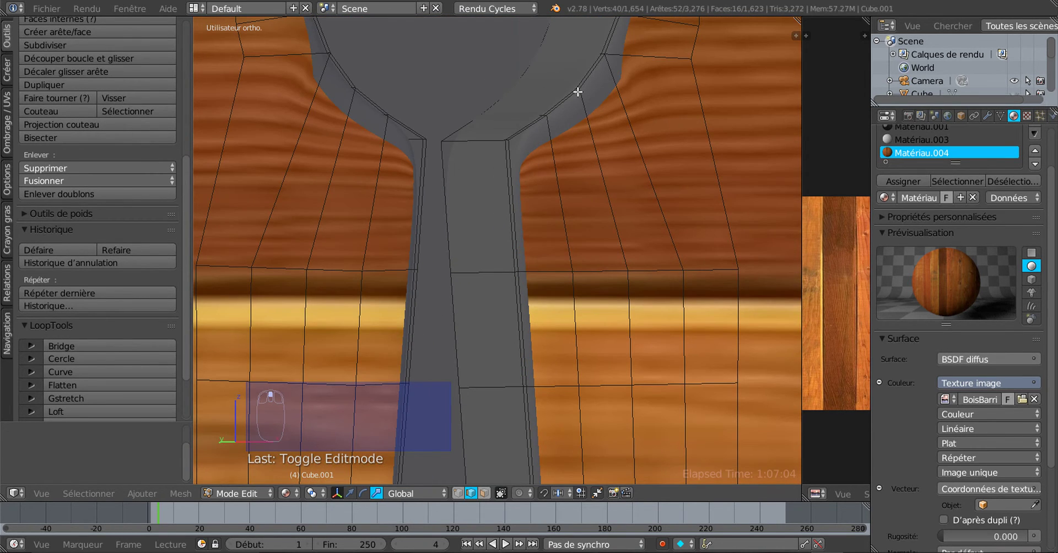
pyautogui.scroll(-4, 578, 91)
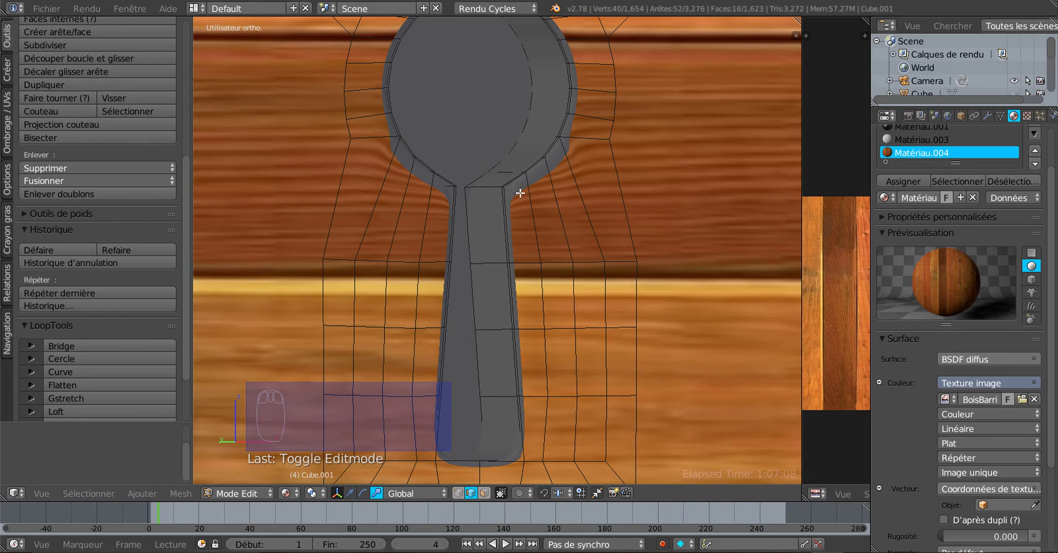
pyautogui.scroll(-1, 517, 149)
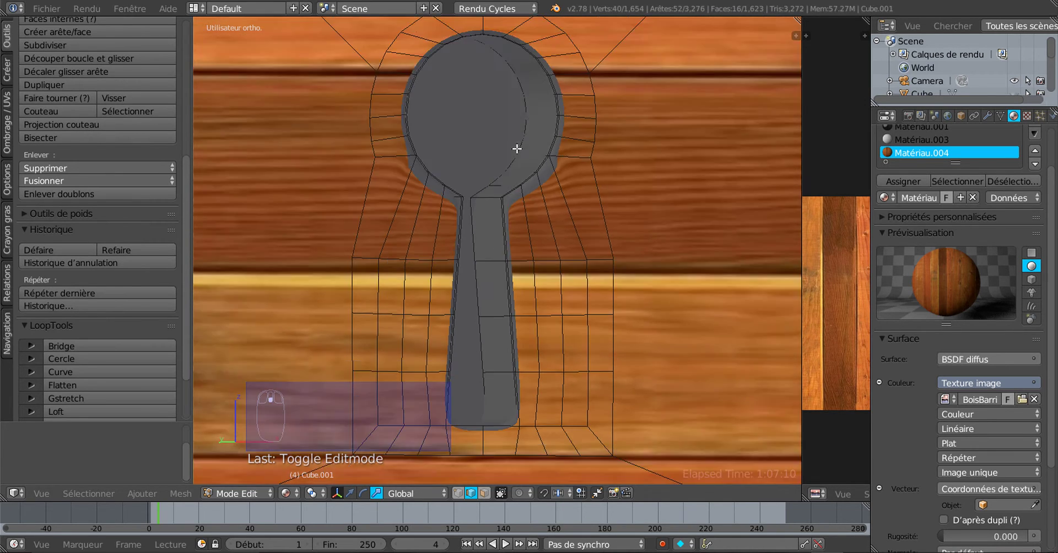
pyautogui.scroll(4, 553, 126)
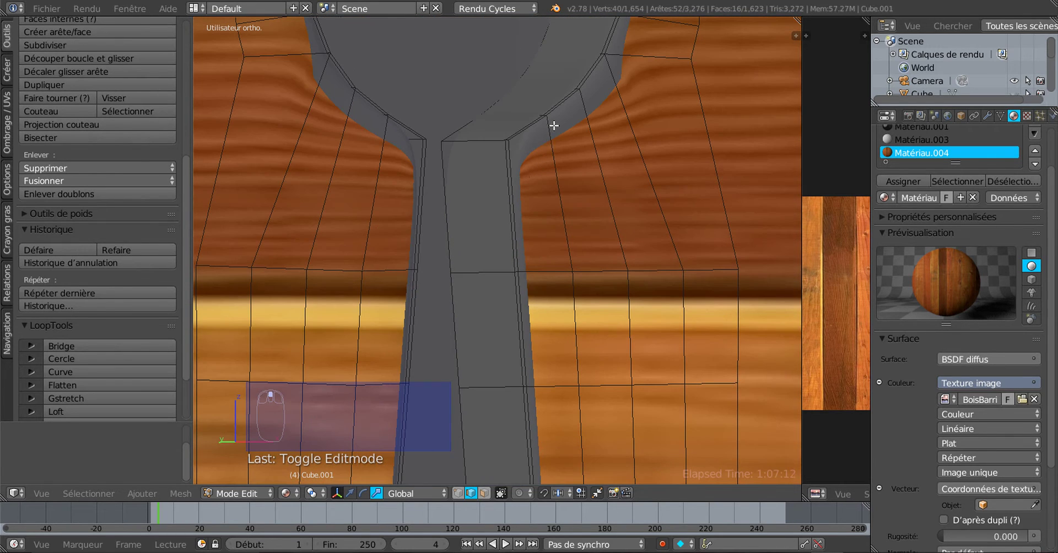
# - Select the keyhole's front outline edges up the right side of the stem and around the round head
pyautogui.keyDown('alt'); pyautogui.rightClick(510, 180); pyautogui.keyUp('alt')
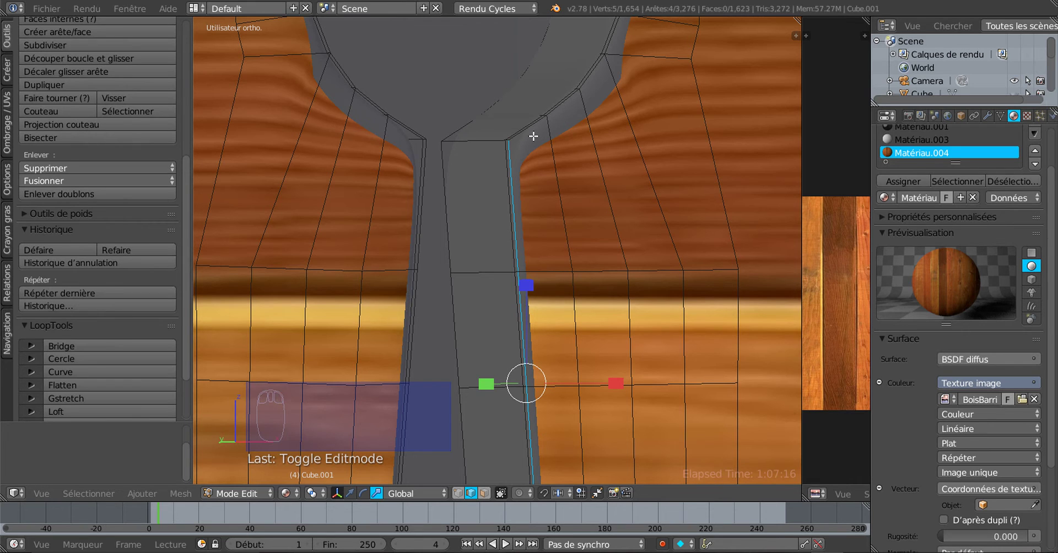
pyautogui.keyDown('ctrl'); pyautogui.rightClick(535, 127); pyautogui.keyUp('ctrl')
pyautogui.scroll(-4, 538, 125)
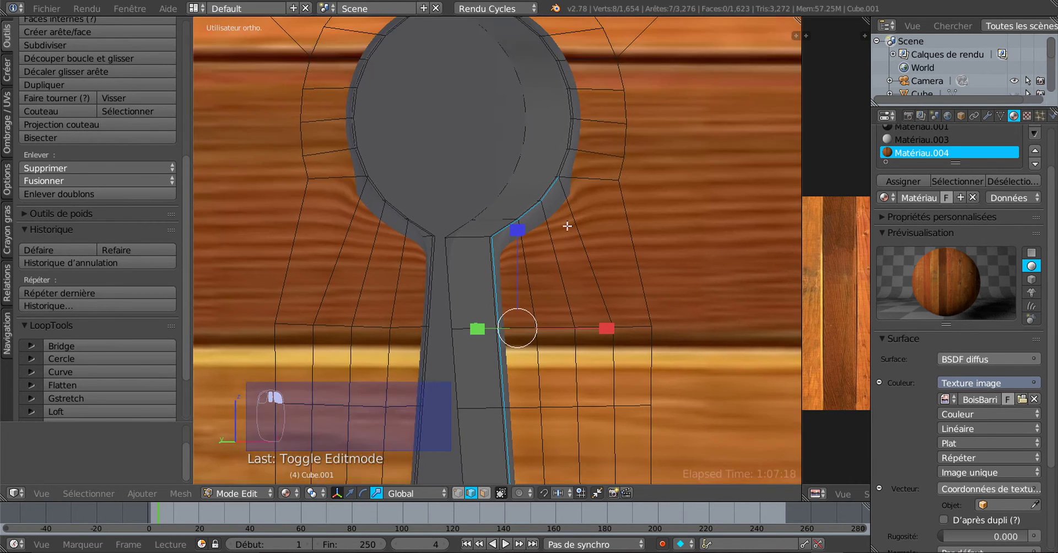
pyautogui.scroll(4, 549, 228)
pyautogui.keyDown('ctrl'); pyautogui.rightClick(570, 168); pyautogui.keyUp('ctrl')
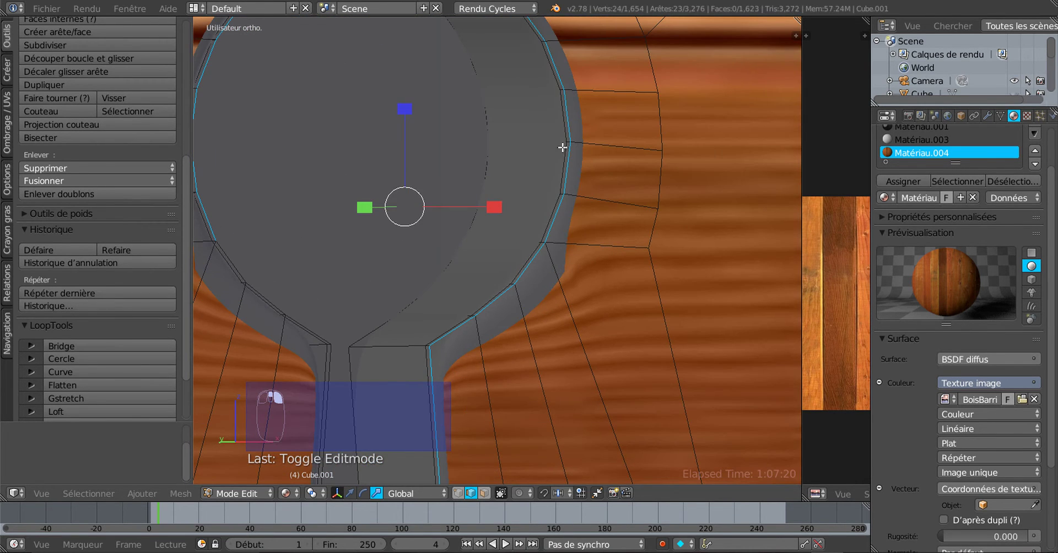
# - Extend the edge selection along the lower left curve of the keyhole's head to the neck
pyautogui.scroll(-4, 561, 148)
pyautogui.scroll(-5, 492, 292)
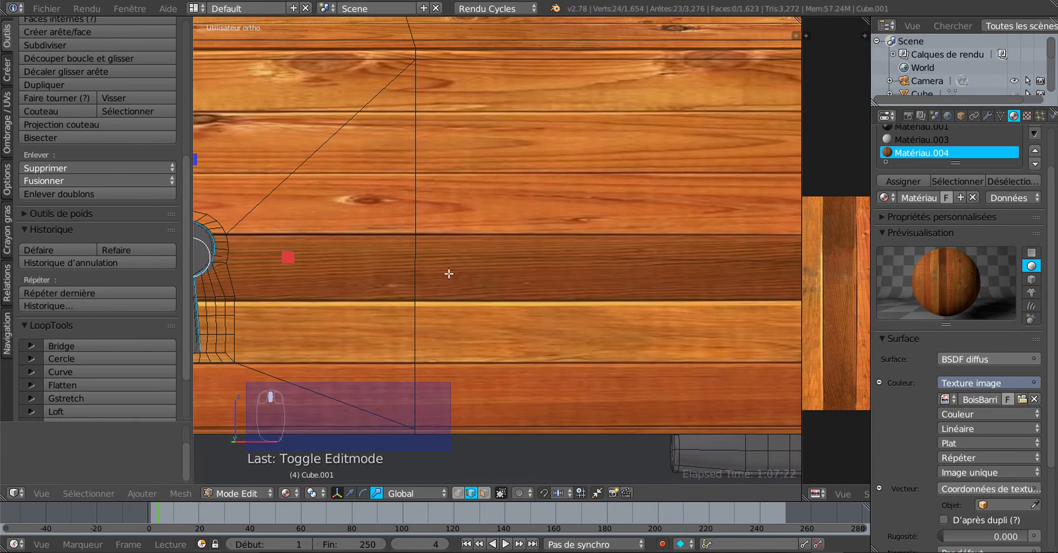
pyautogui.keyDown('shift'); pyautogui.moveTo(609, 254); pyautogui.dragTo(778, 232, button='middle'); pyautogui.keyUp('shift')
pyautogui.scroll(6, 490, 243)
pyautogui.keyDown('shift'); pyautogui.moveTo(495, 231); pyautogui.dragTo(677, 233, button='middle'); pyautogui.keyUp('shift')
pyautogui.scroll(2, 575, 218)
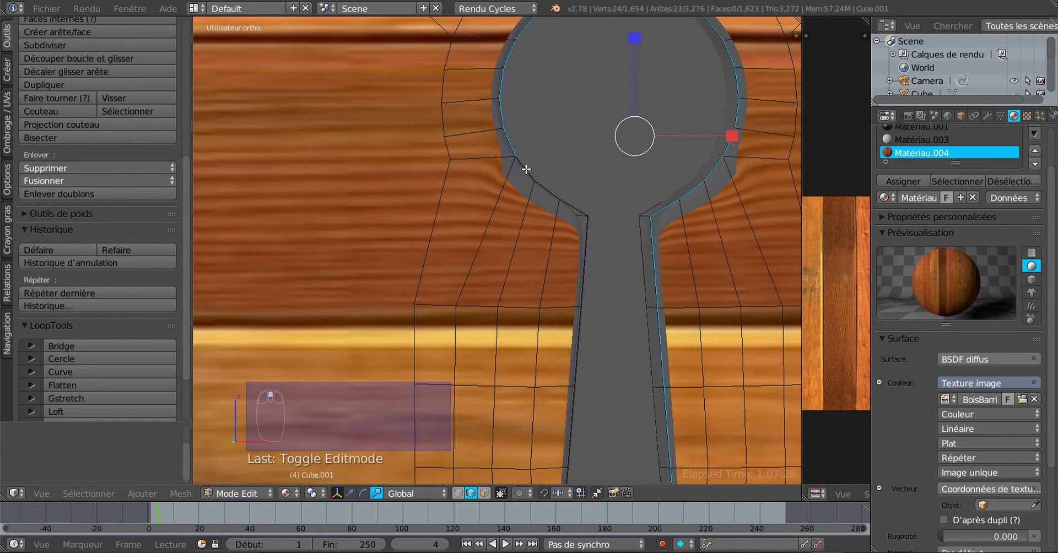
pyautogui.keyDown('ctrl'); pyautogui.rightClick(528, 168); pyautogui.keyUp('ctrl')
# - Complete the keyhole outline selection by adding the edges down the stem's left side and across its bottom
pyautogui.moveTo(614, 267); pyautogui.dragTo(630, 269, button='middle')
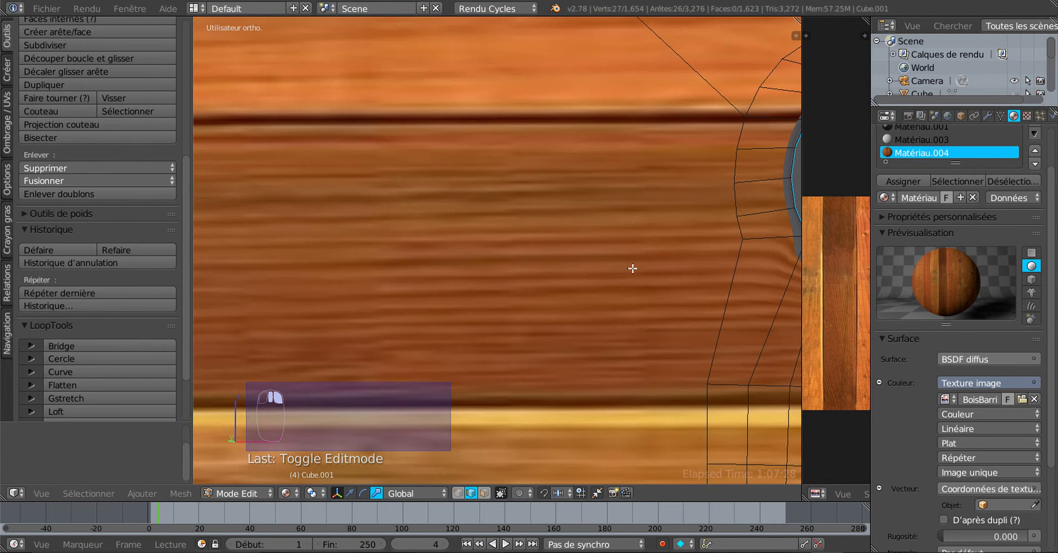
pyautogui.keyDown('shift'); pyautogui.moveTo(698, 281); pyautogui.dragTo(241, 191, button='middle'); pyautogui.keyUp('shift')
pyautogui.scroll(5, 363, 242)
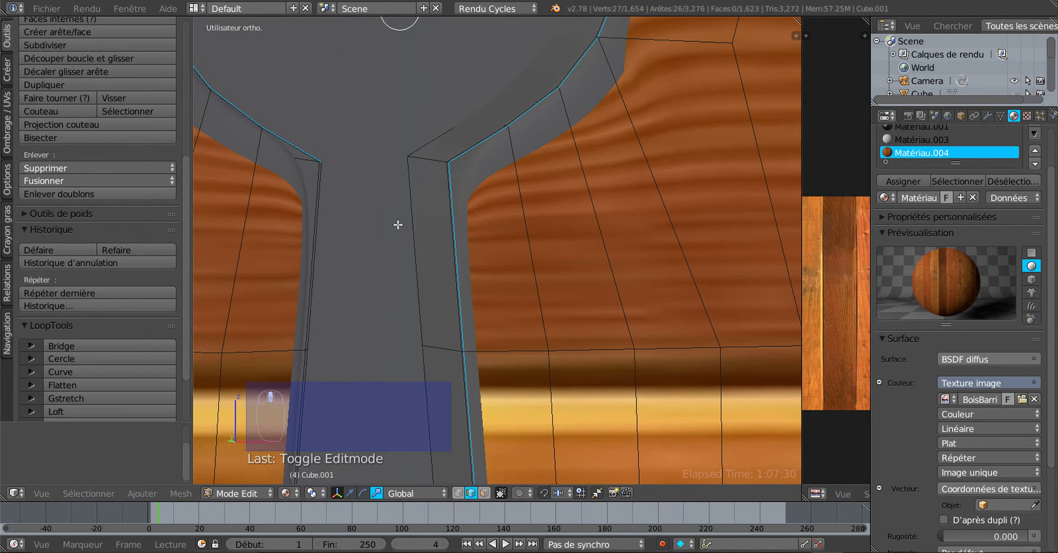
pyautogui.keyDown('ctrl'); pyautogui.rightClick(452, 158); pyautogui.keyUp('ctrl')
pyautogui.scroll(-4, 454, 165)
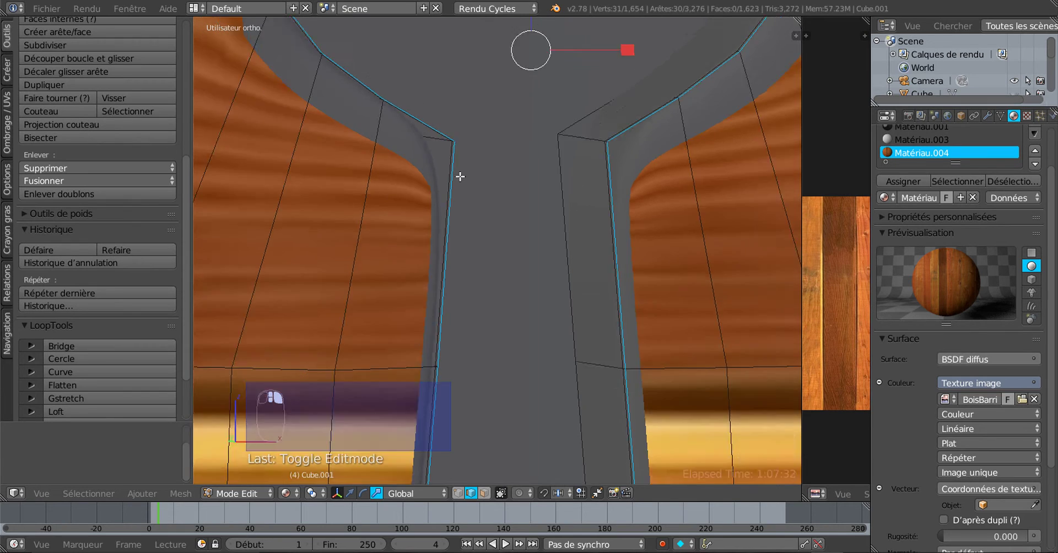
pyautogui.keyDown('shift'); pyautogui.moveTo(496, 306); pyautogui.dragTo(509, 417, button='middle'); pyautogui.keyUp('shift')
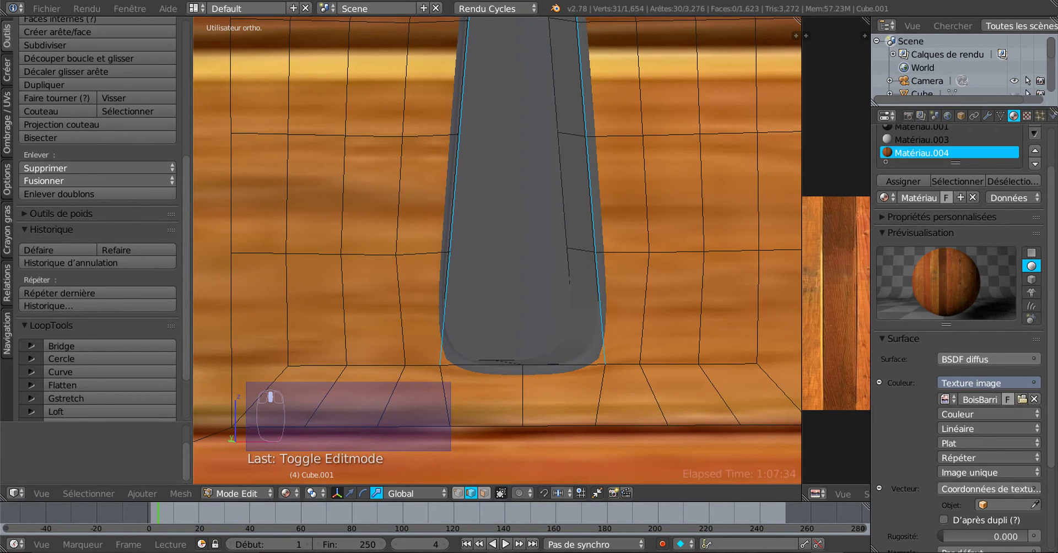
pyautogui.keyDown('ctrl'); pyautogui.rightClick(534, 364); pyautogui.keyUp('ctrl')
pyautogui.scroll(-7, 534, 363)
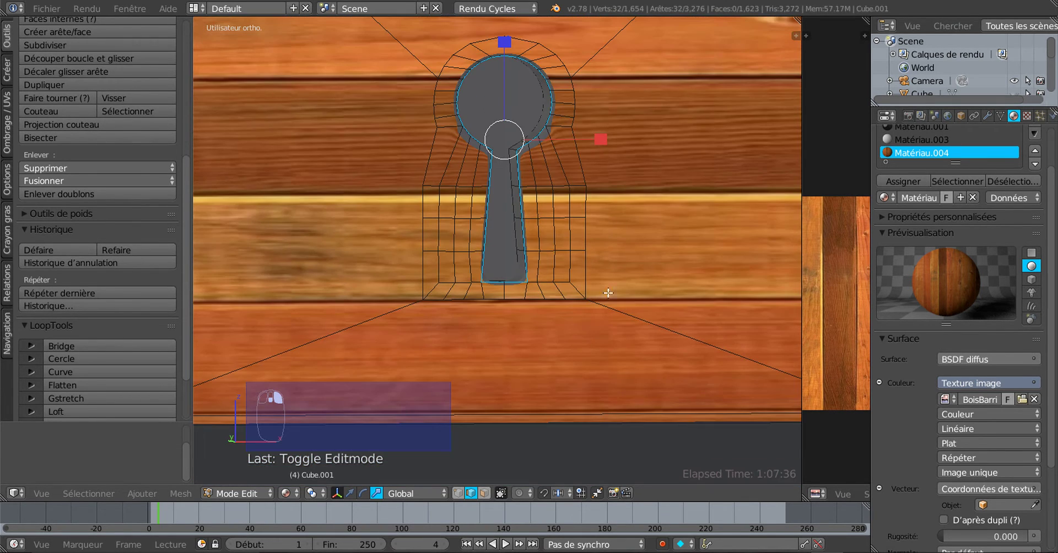
# - Duplicate the selected keyhole outline edges in place and separate the copy from the chest as its own object
pyautogui.keyDown('shift'); pyautogui.moveTo(614, 295); pyautogui.dragTo(617, 350, button='middle'); pyautogui.keyUp('shift')
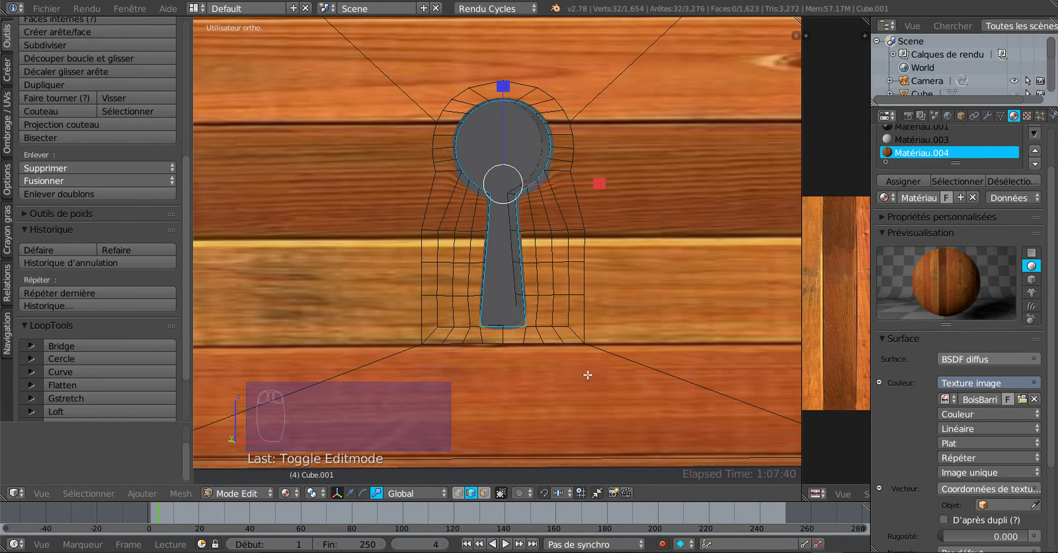
pyautogui.hotkey('shift', 'd')
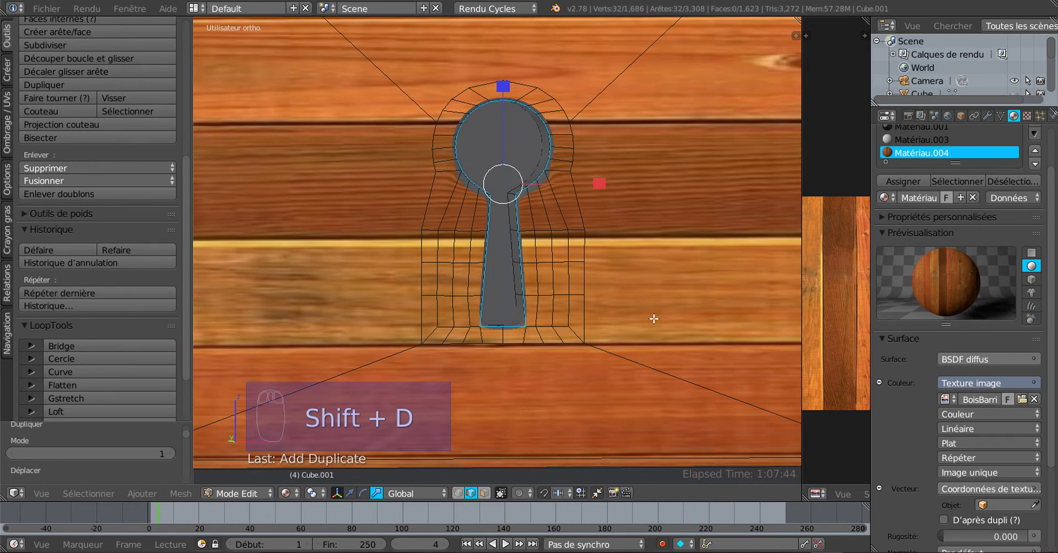
pyautogui.press('p')
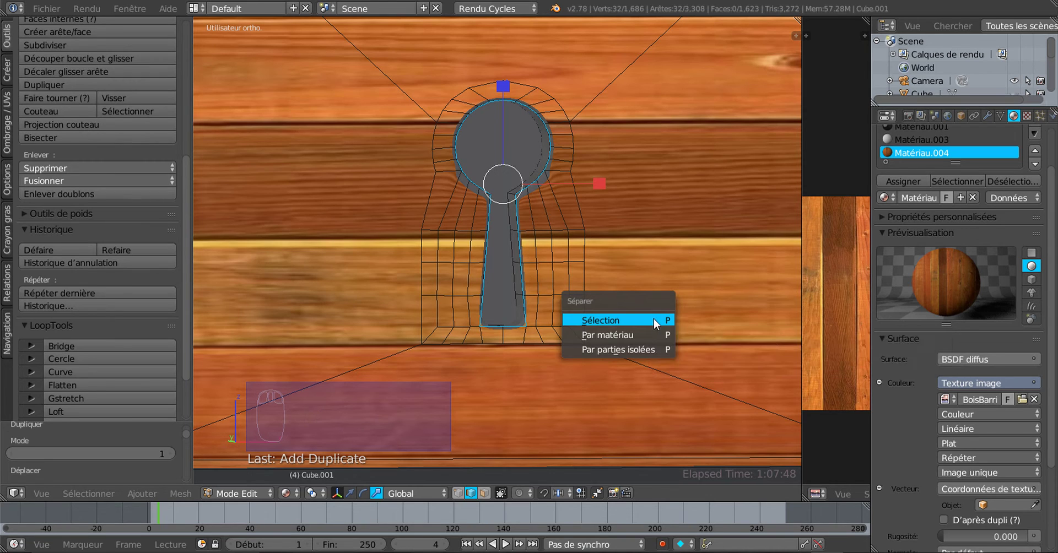
pyautogui.click(655, 321)
pyautogui.moveTo(379, 344); pyautogui.dragTo(407, 353, button='middle')
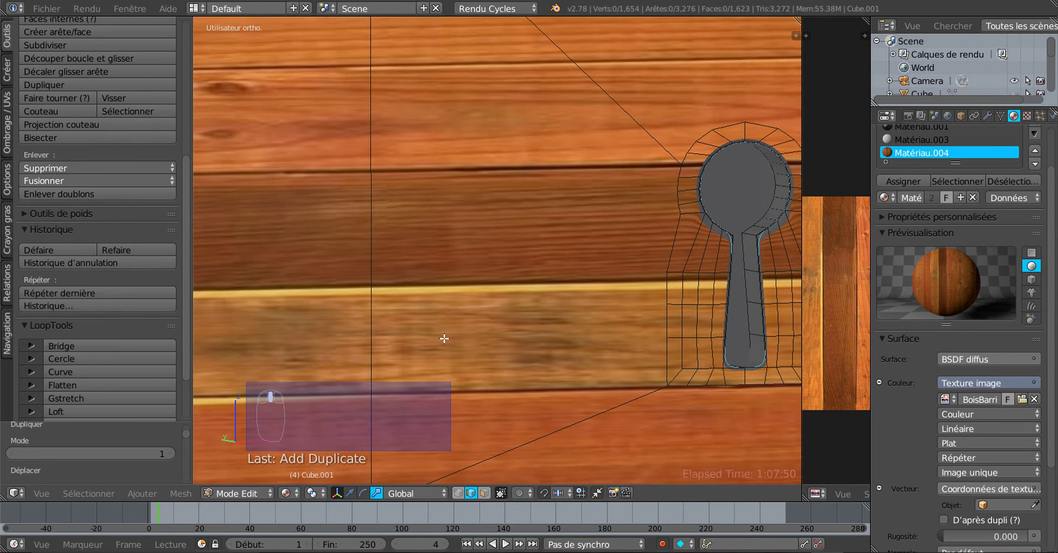
pyautogui.scroll(-4, 444, 339)
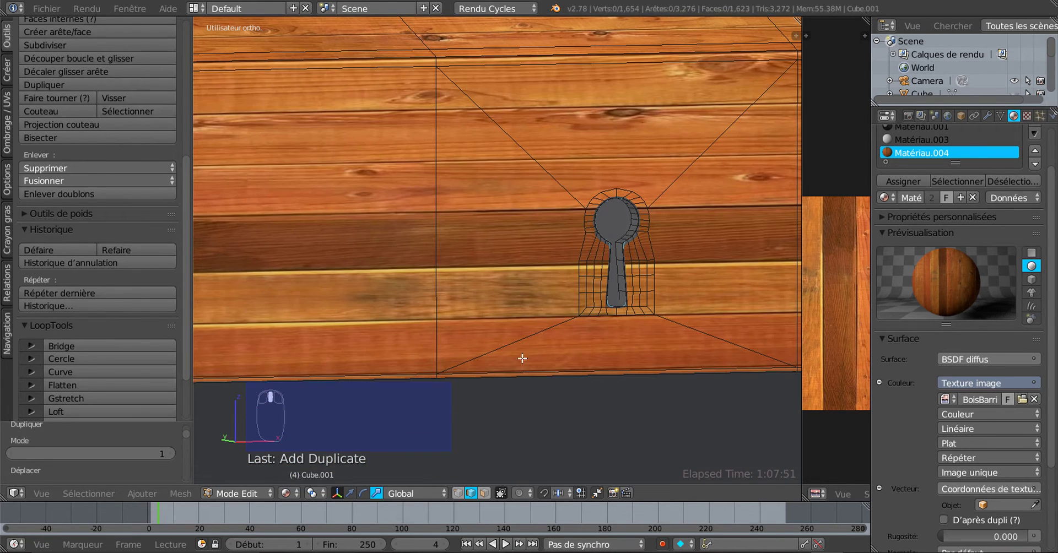
# - Return to object mode and enable the translate manipulator
pyautogui.click(218, 492)
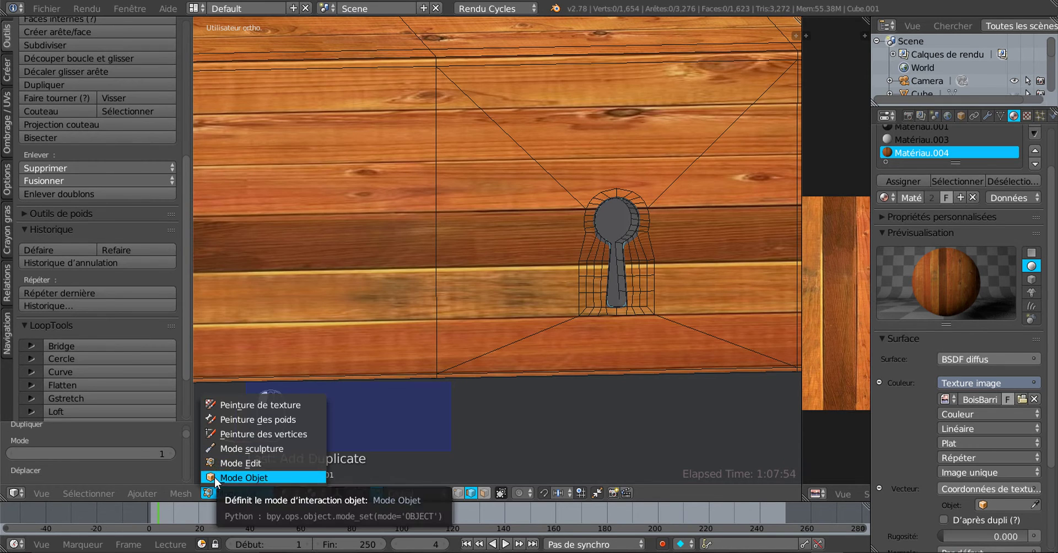
pyautogui.click(244, 477)
pyautogui.moveTo(424, 385); pyautogui.dragTo(540, 400, button='middle')
pyautogui.click(370, 493)
pyautogui.moveTo(660, 380); pyautogui.dragTo(562, 355, button='middle')
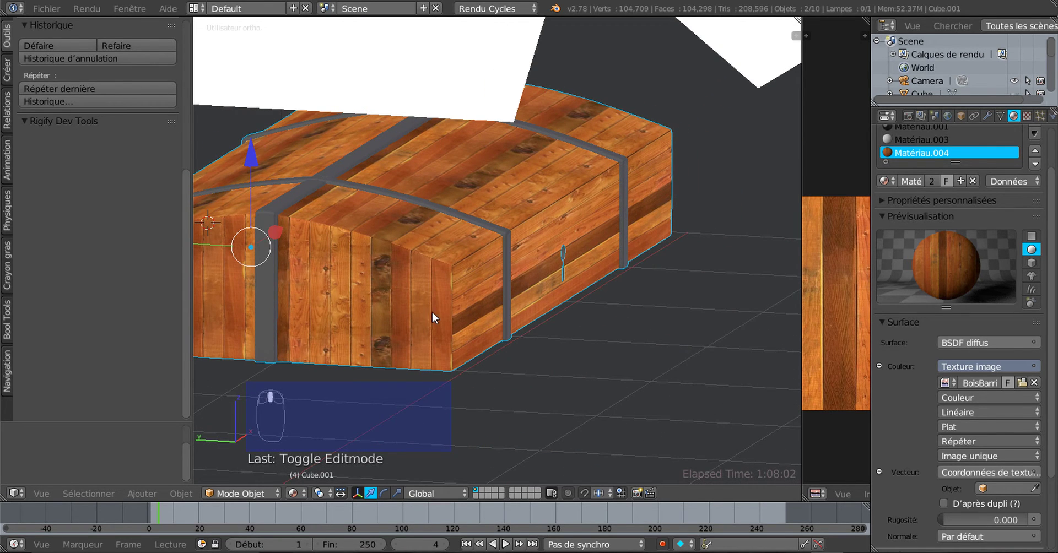
pyautogui.scroll(-2, 432, 313)
pyautogui.moveTo(244, 243); pyautogui.dragTo(273, 243)
pyautogui.hotkey('ctrl', 'z')
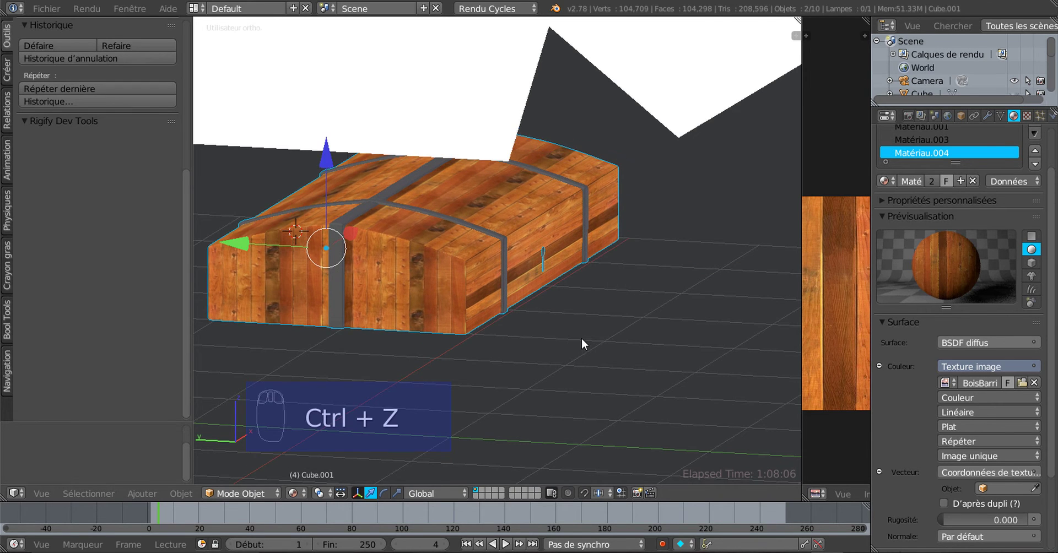
# - Select only the separated keyhole outline on the chest's front and set its origin to its geometry
pyautogui.scroll(5, 582, 338)
pyautogui.scroll(-3, 424, 342)
pyautogui.scroll(5, 461, 307)
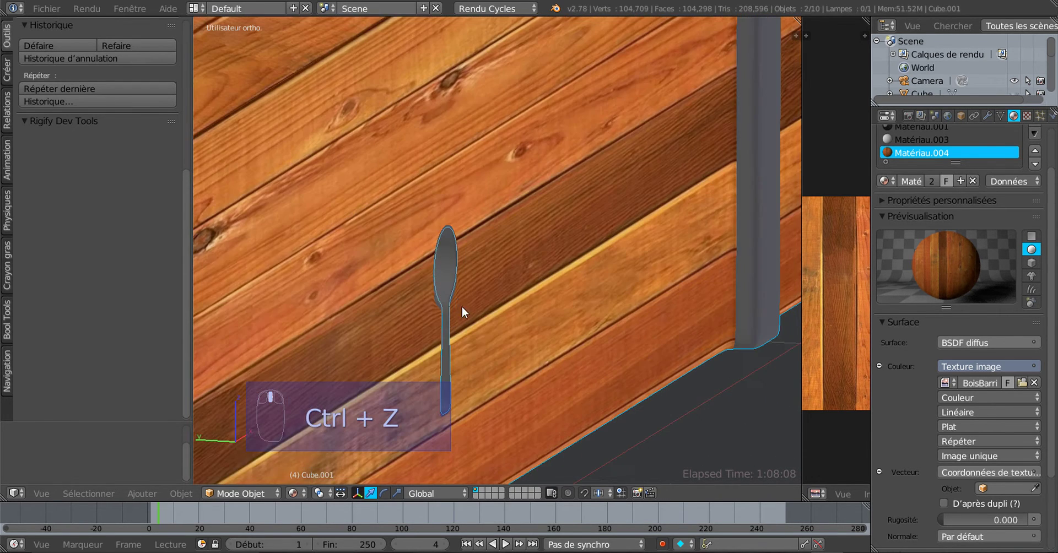
pyautogui.rightClick(454, 286)
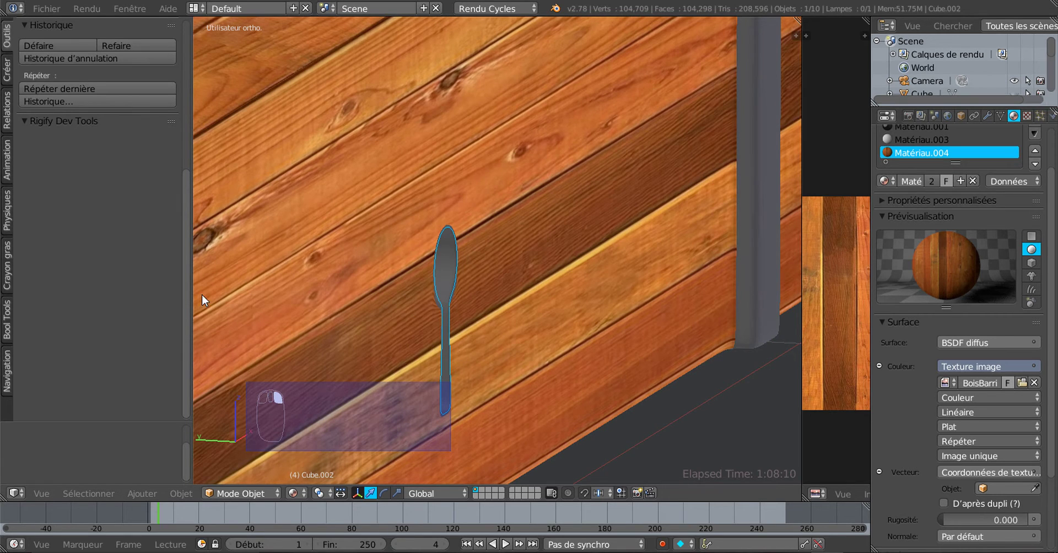
pyautogui.click(8, 36)
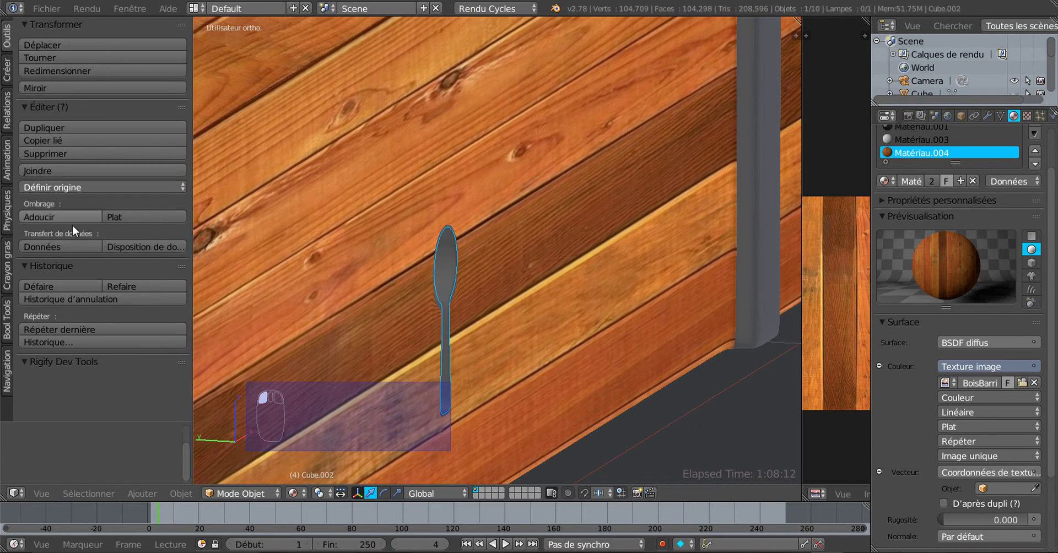
pyautogui.click(59, 187)
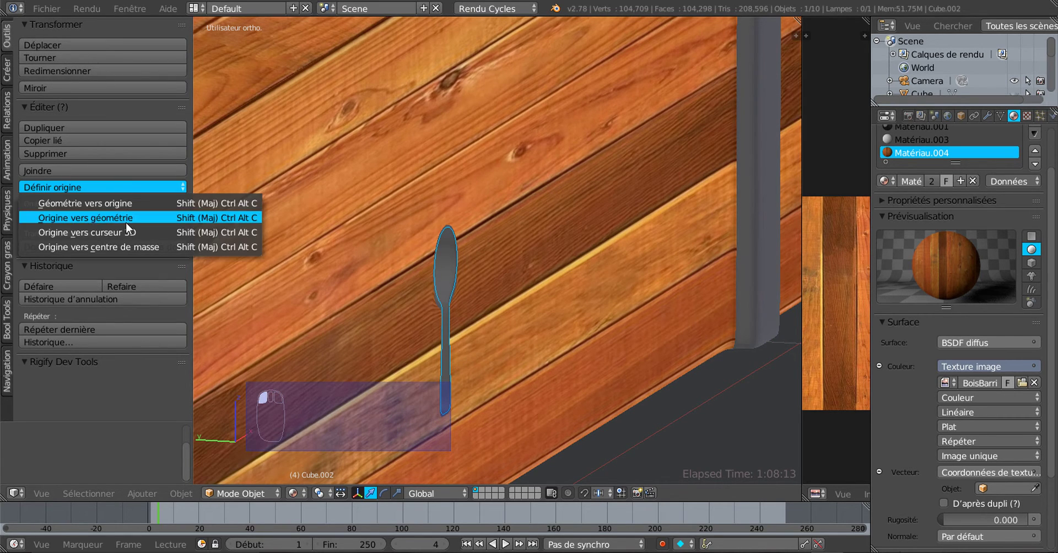
pyautogui.click(91, 218)
# - Move the keyhole outline out in front of the chest by -0.188 along the Y axis
pyautogui.press('g')
pyautogui.press('y')
pyautogui.moveTo(496, 306); pyautogui.dragTo(533, 315)
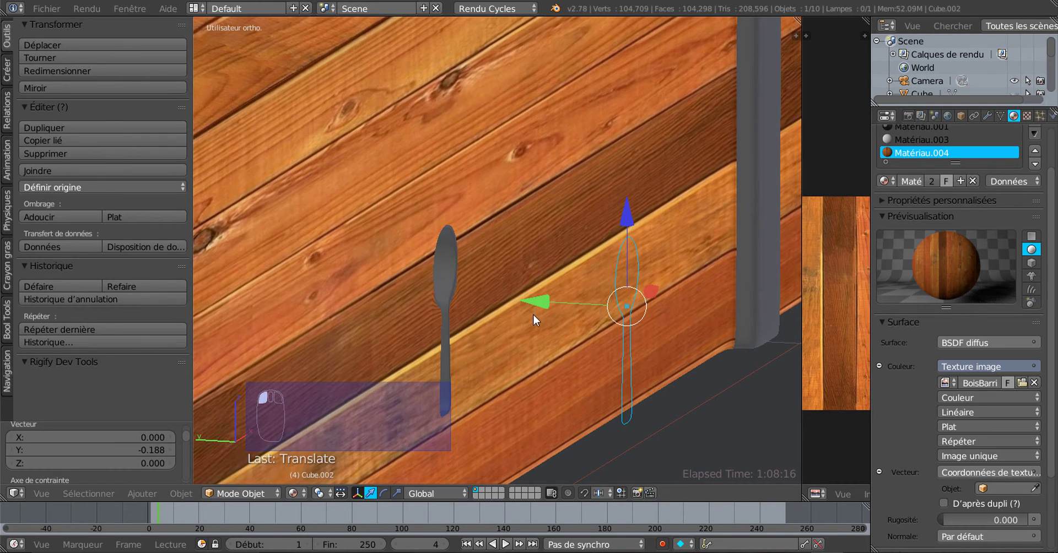
pyautogui.scroll(-2, 533, 315)
pyautogui.moveTo(534, 315); pyautogui.dragTo(659, 296, button='middle')
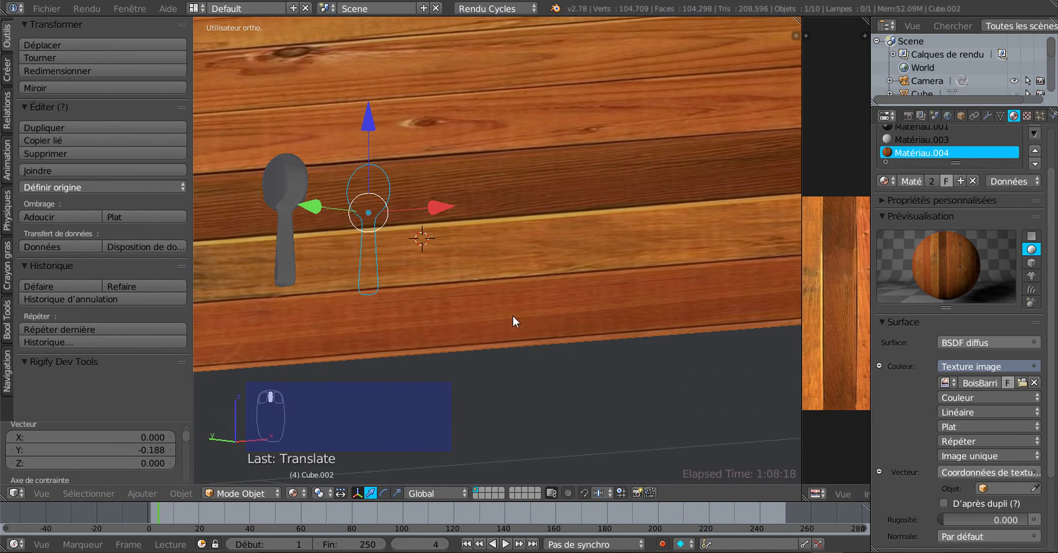
# - Enter edit mode on the outline object and select all of its linked edges
pyautogui.press('Tab')
pyautogui.scroll(3, 527, 279)
pyautogui.keyDown('shift'); pyautogui.moveTo(368, 261); pyautogui.dragTo(628, 260, button='middle'); pyautogui.keyUp('shift')
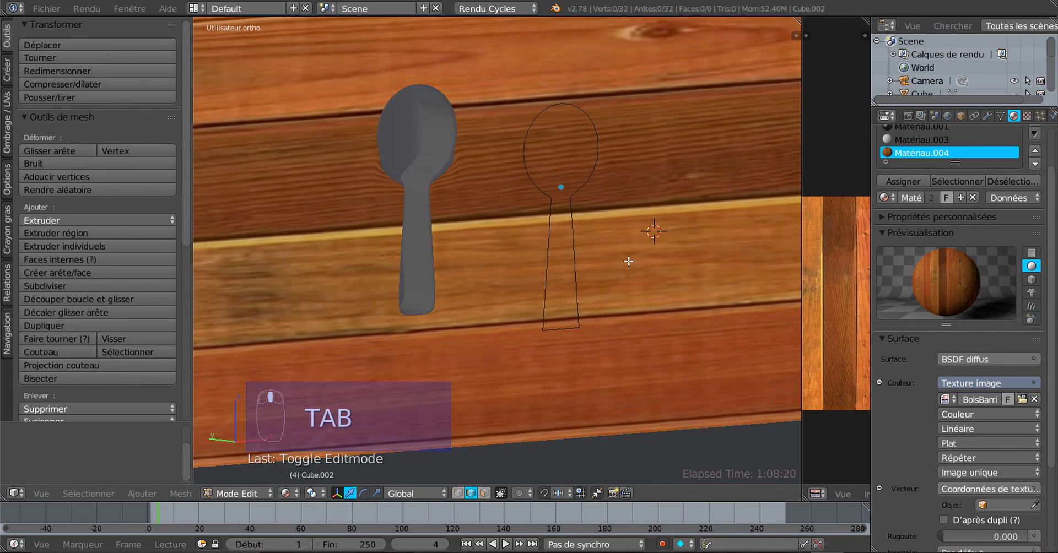
pyautogui.scroll(2, 616, 252)
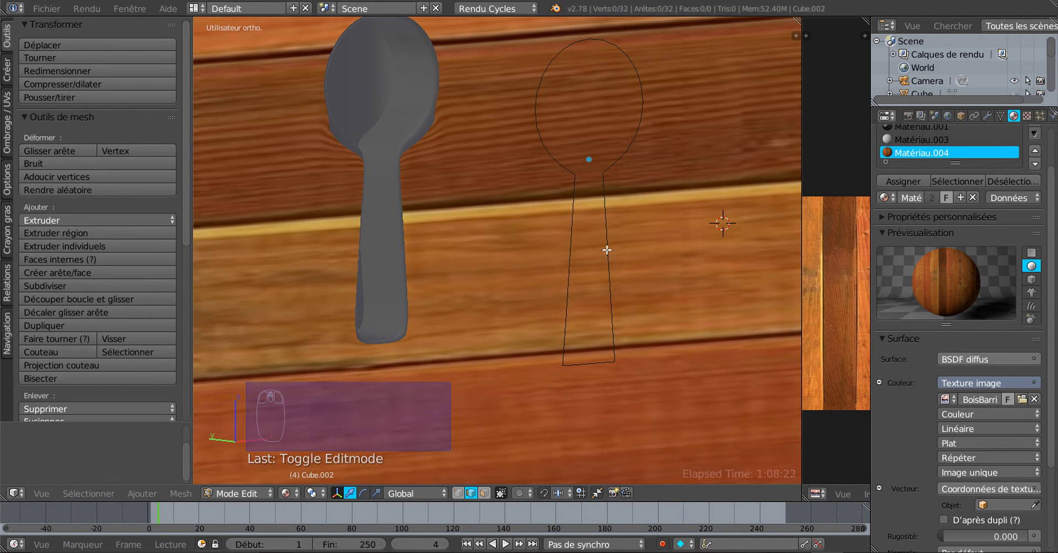
pyautogui.rightClick(607, 250)
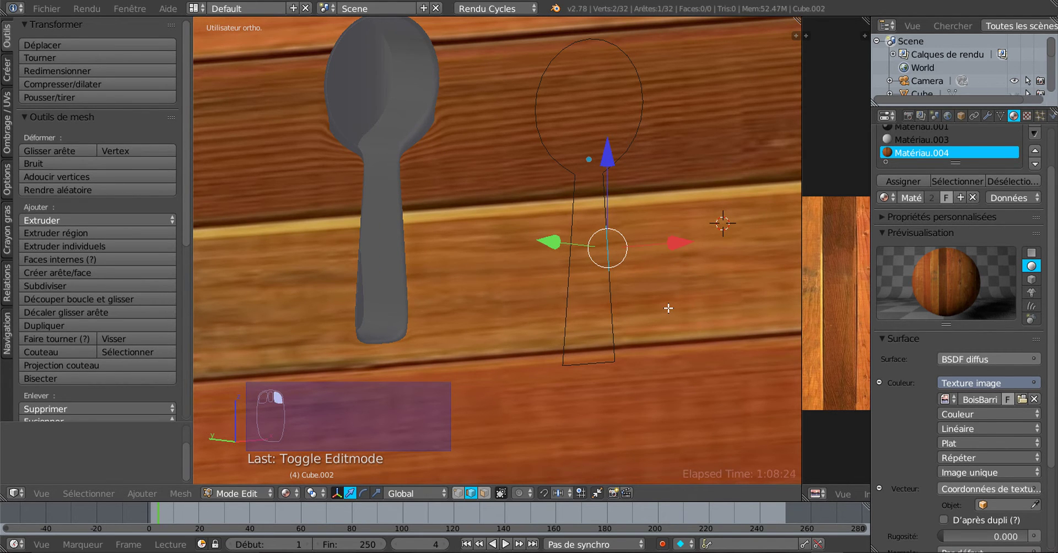
pyautogui.hotkey('ctrl', 'l')
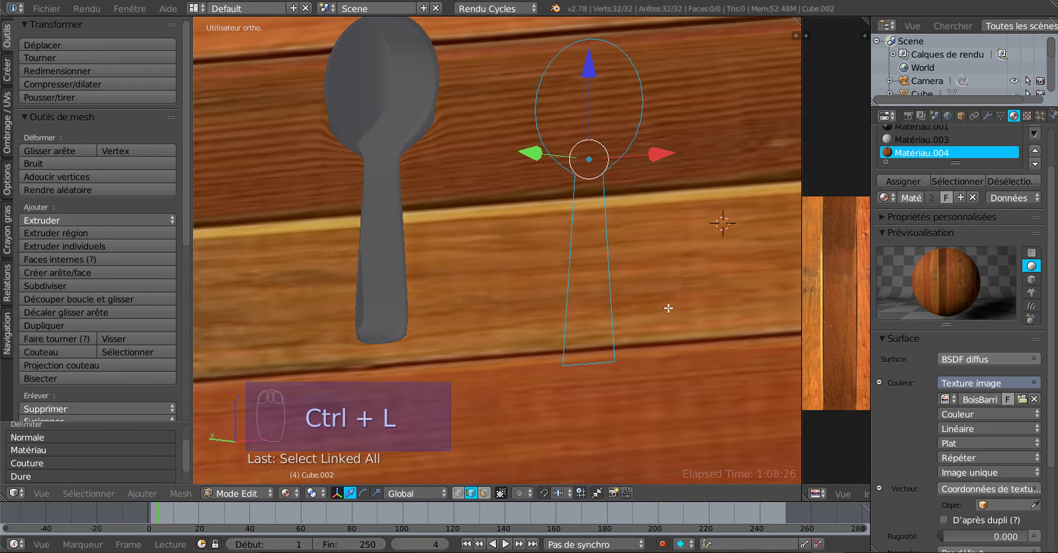
# - Show the keyhole outline in front orthographic view with solid viewport shading
pyautogui.scroll(-2, 668, 308)
pyautogui.press('KP_7')
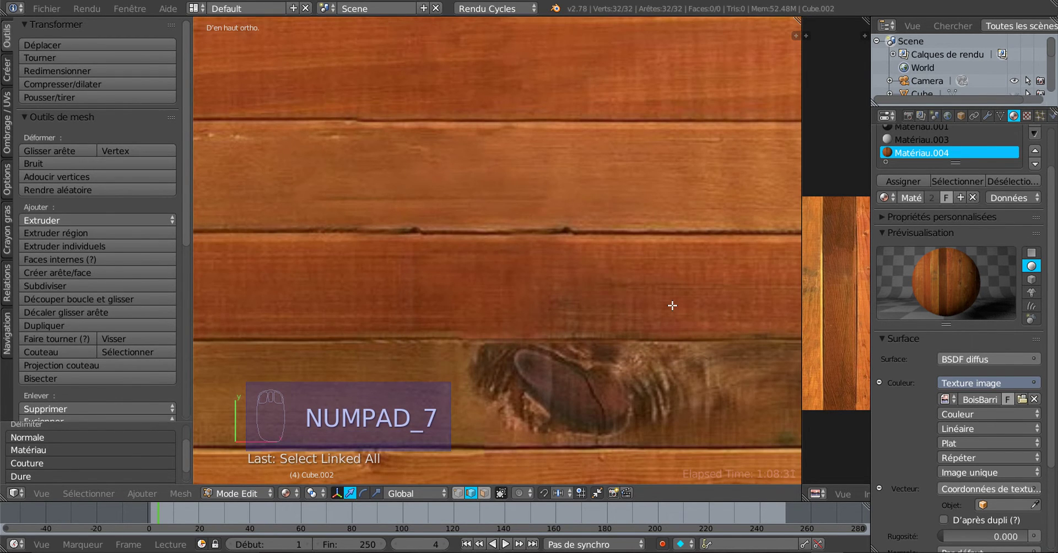
pyautogui.press('KP_1')
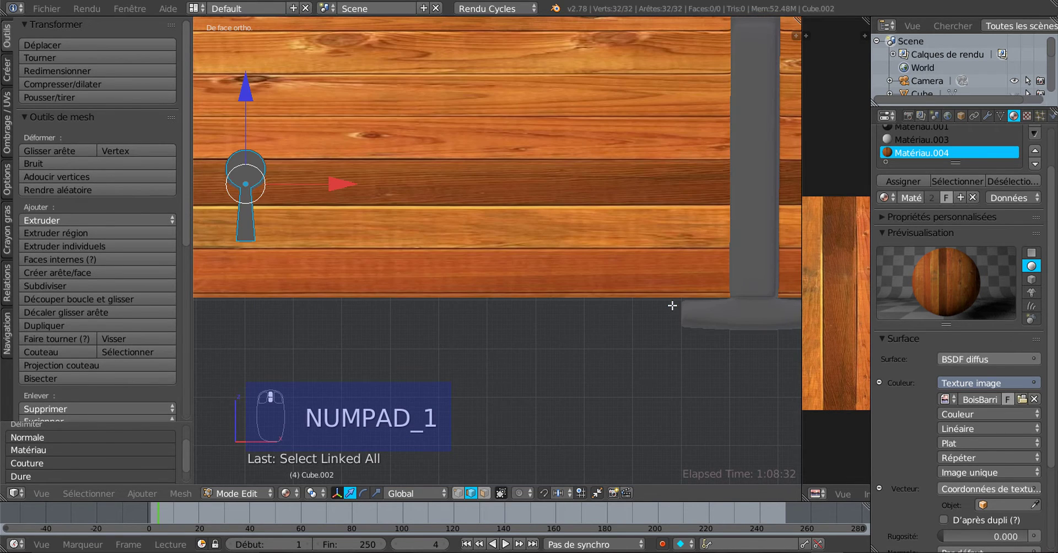
pyautogui.keyDown('shift'); pyautogui.moveTo(441, 262); pyautogui.dragTo(656, 258, button='middle'); pyautogui.keyUp('shift')
pyautogui.scroll(3, 529, 227)
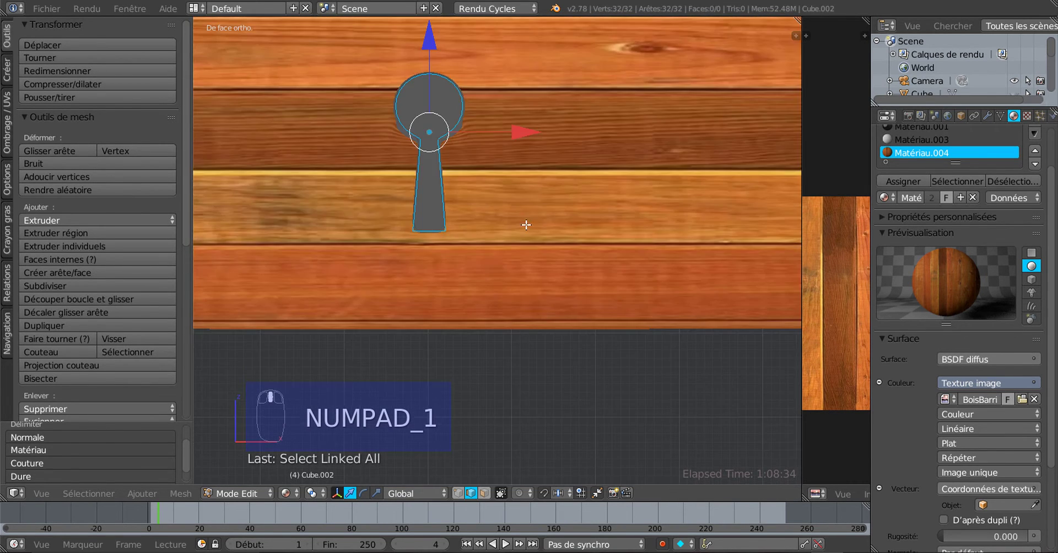
pyautogui.keyDown('shift'); pyautogui.moveTo(539, 248); pyautogui.dragTo(622, 362, button='middle'); pyautogui.keyUp('shift')
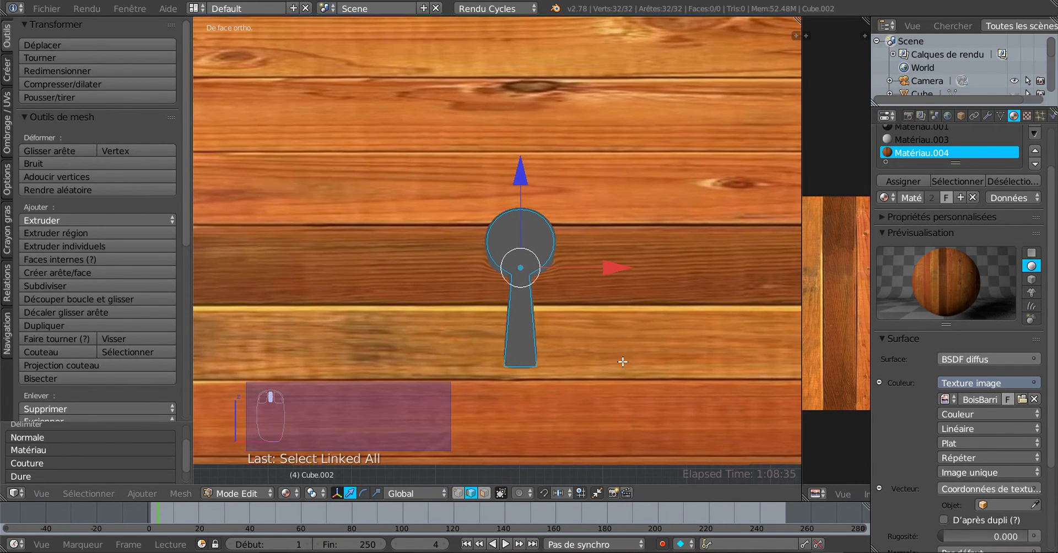
pyautogui.click(285, 493)
pyautogui.click(301, 448)
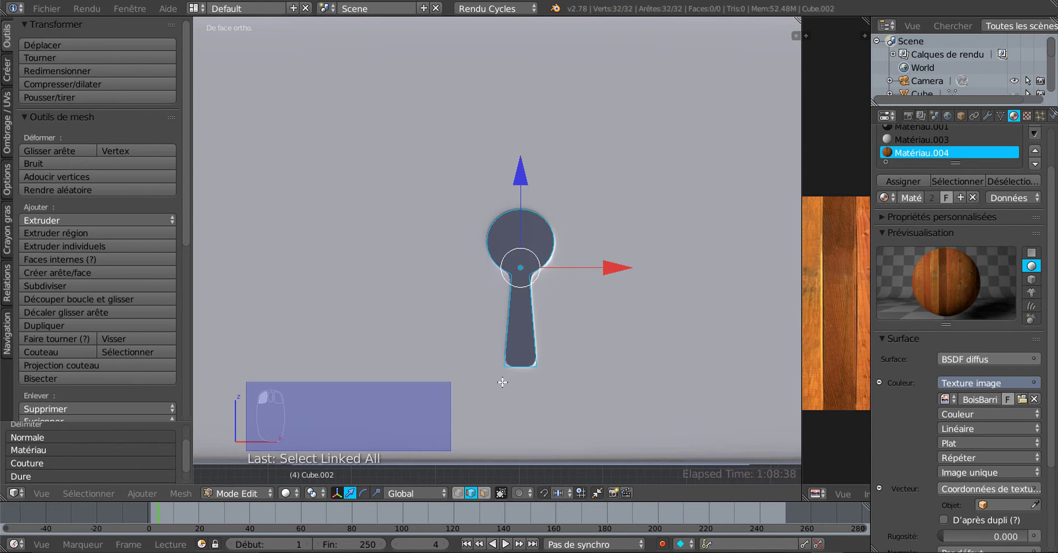
pyautogui.scroll(2, 520, 346)
pyautogui.scroll(-1, 617, 329)
pyautogui.scroll(-1, 608, 334)
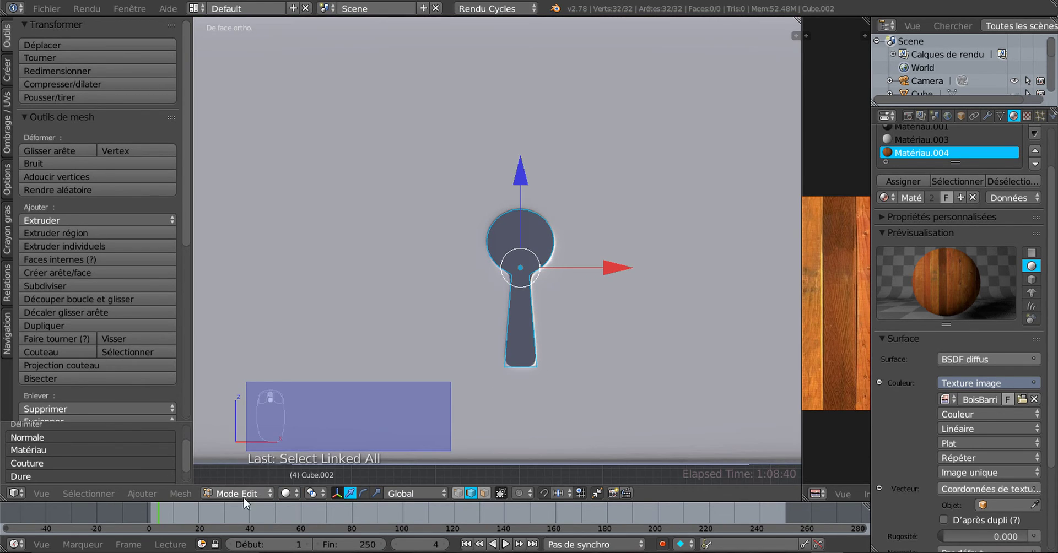
# - Hide the chest object in object mode and reopen the keyhole outline in edit mode
pyautogui.click(289, 493)
pyautogui.click(246, 495)
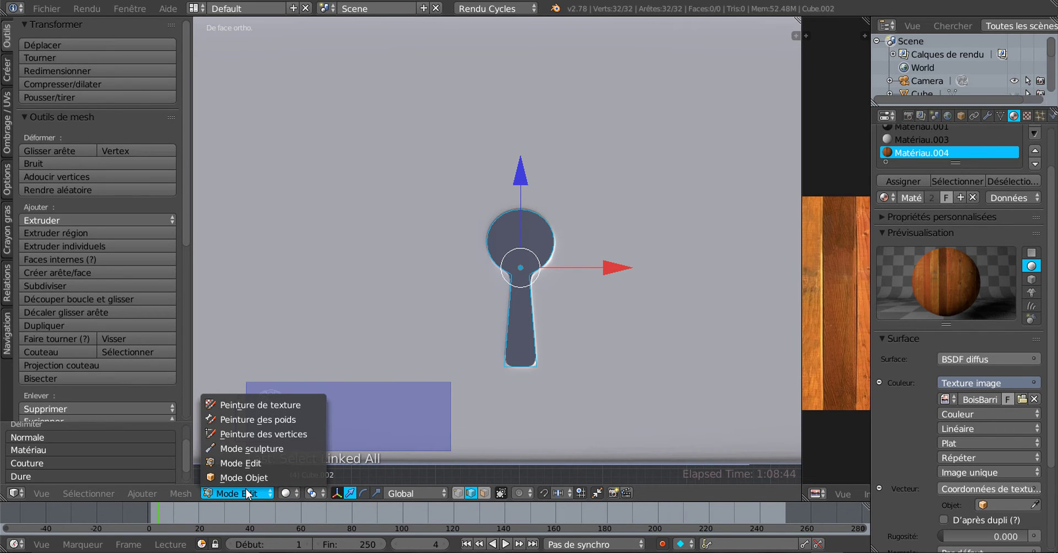
pyautogui.press('Tab')
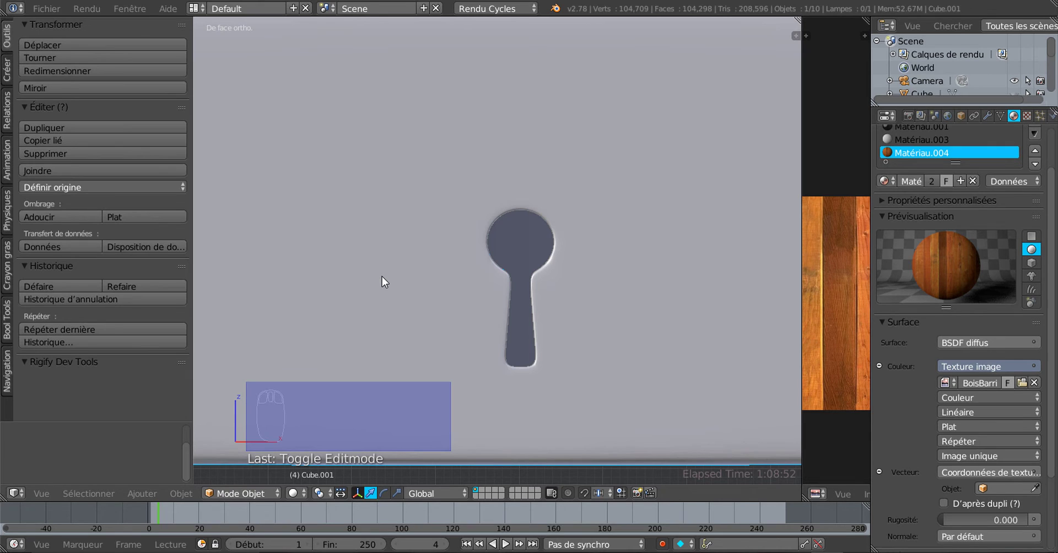
pyautogui.press('h')
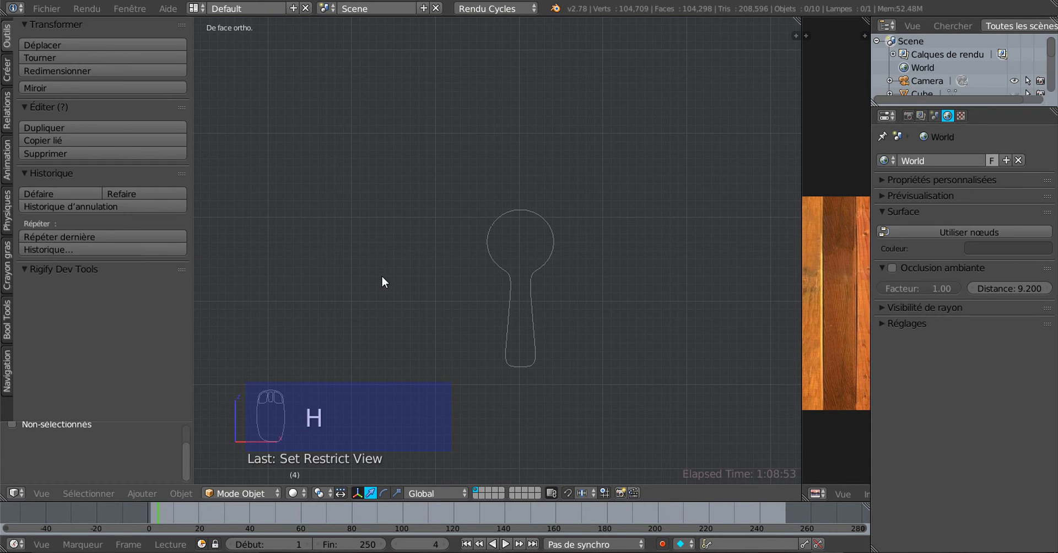
pyautogui.rightClick(494, 269)
pyautogui.press('Tab')
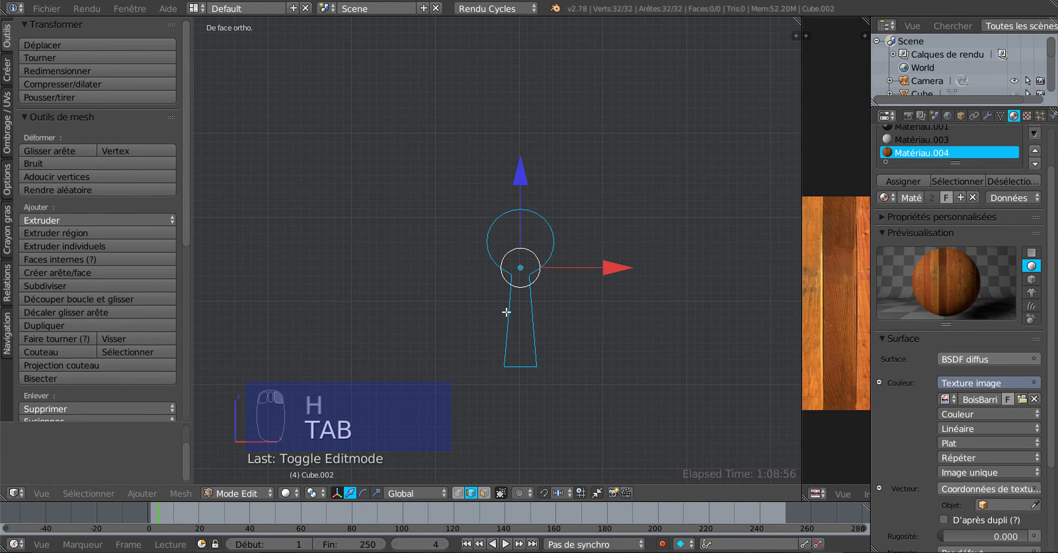
# - Switch to vertex selection and extrude the keyhole outline outward, scaling the new loop by about 1.826
pyautogui.scroll(2, 471, 416)
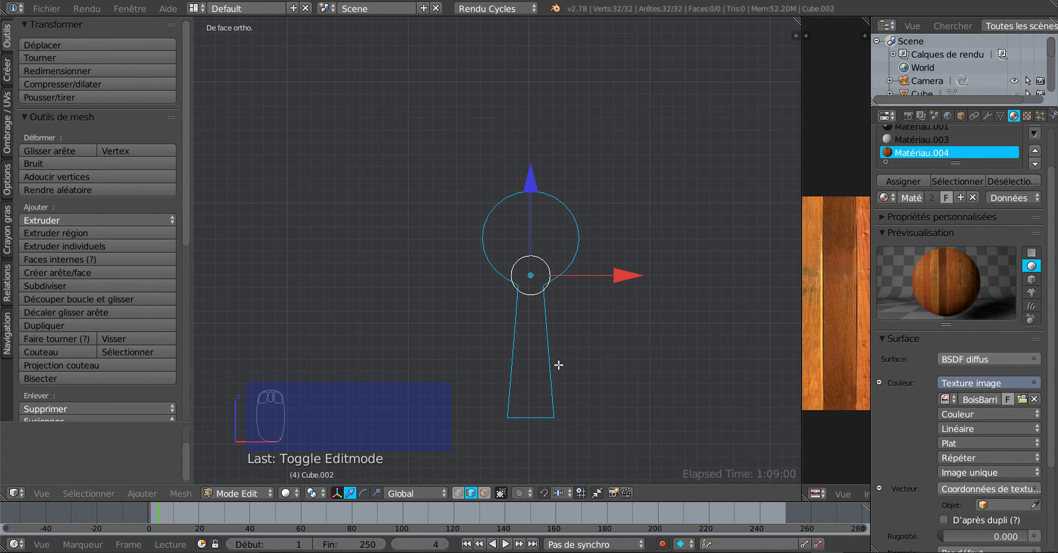
pyautogui.keyDown('shift'); pyautogui.moveTo(588, 376); pyautogui.dragTo(543, 346, button='middle'); pyautogui.keyUp('shift')
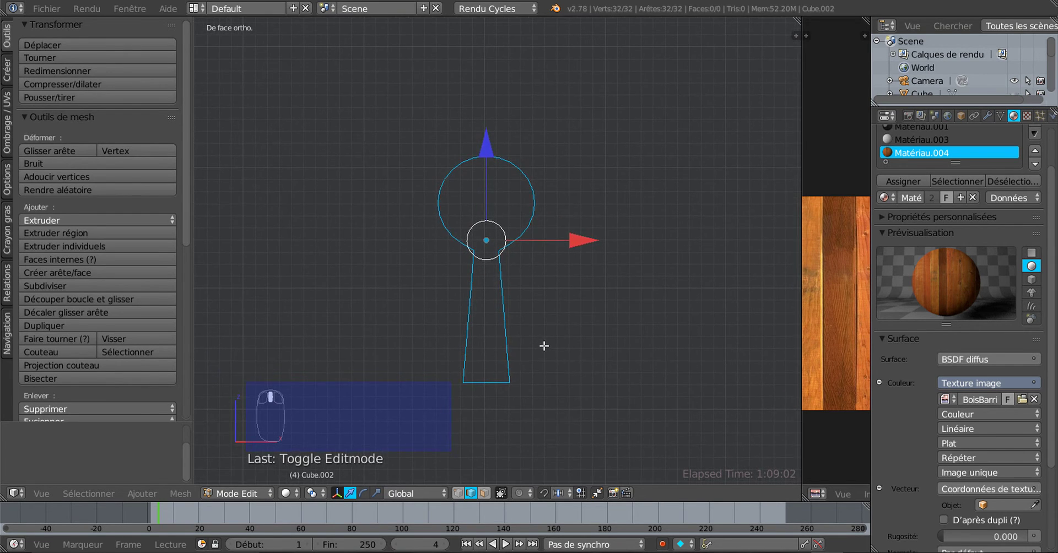
pyautogui.scroll(1, 544, 340)
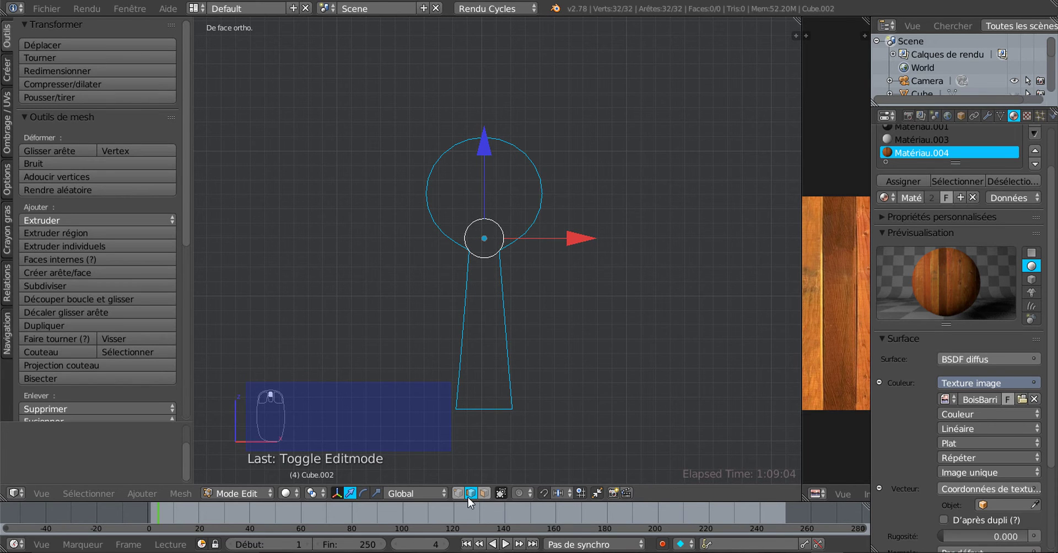
pyautogui.click(458, 492)
pyautogui.press('e')
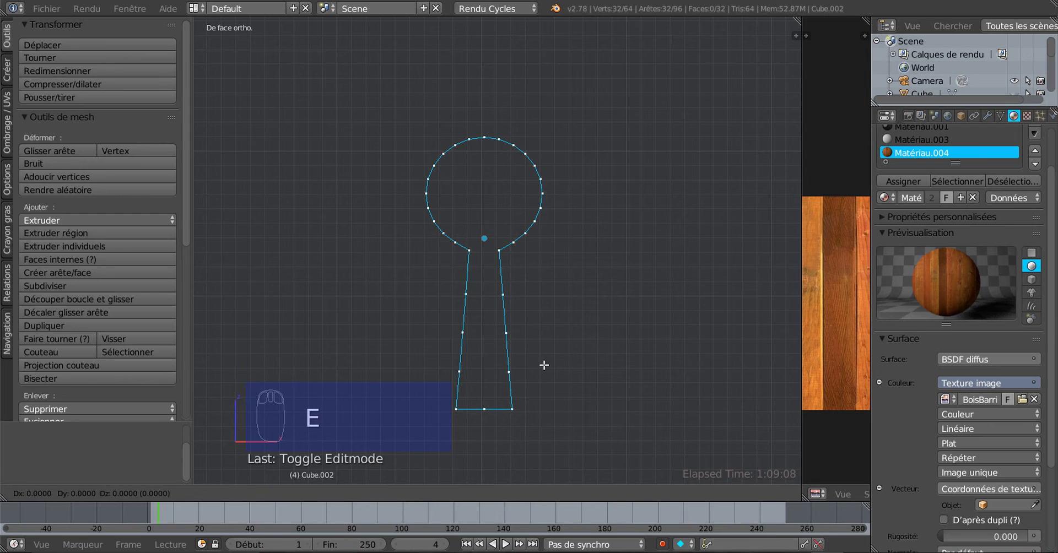
pyautogui.press('s')
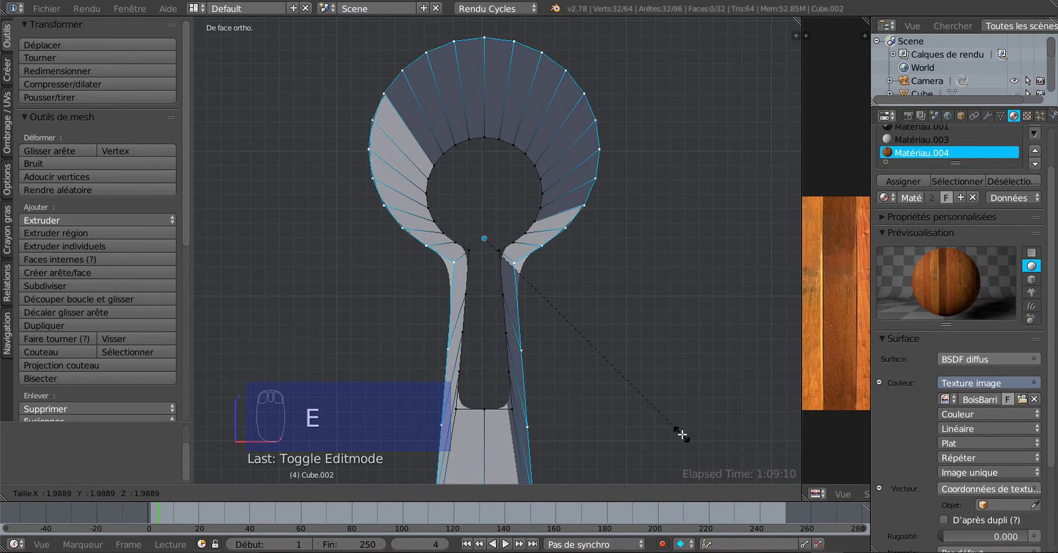
pyautogui.click(670, 414)
pyautogui.scroll(-3, 649, 400)
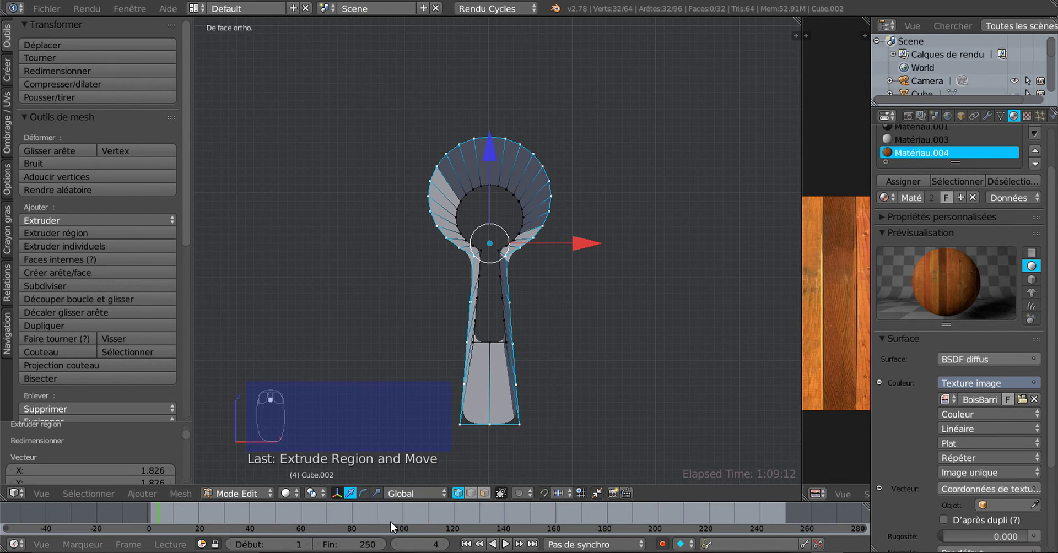
# - Widen the extruded outer loop by scaling it along the X axis by about 1.754
pyautogui.click(377, 493)
pyautogui.moveTo(595, 247); pyautogui.dragTo(675, 246)
pyautogui.scroll(2, 549, 307)
pyautogui.scroll(-2, 549, 307)
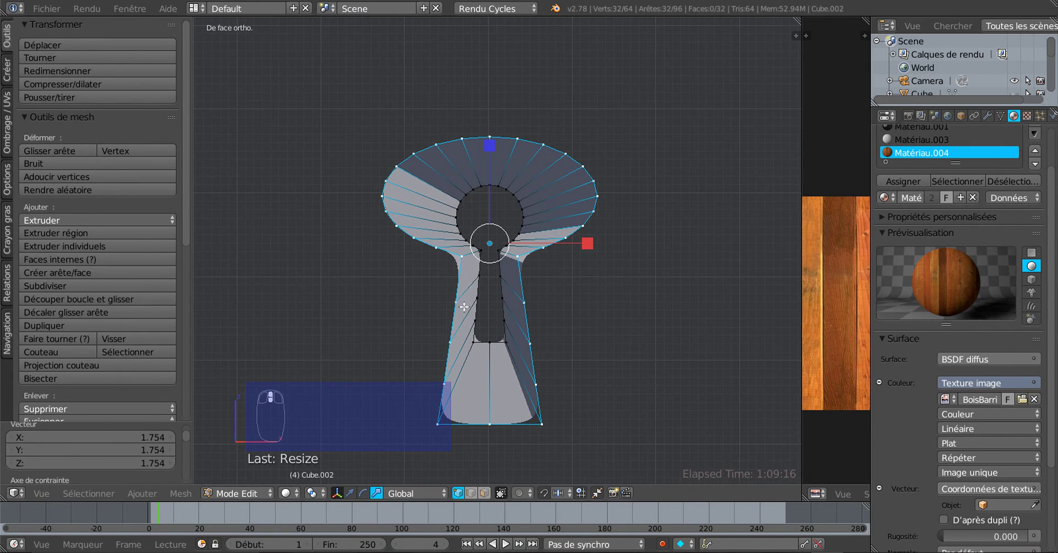
# - Circle-select the outer loop's side vertices, leaving out its top and bottom centre vertices, and straighten both sides with LoopTools Gstretch
pyautogui.scroll(2, 444, 346)
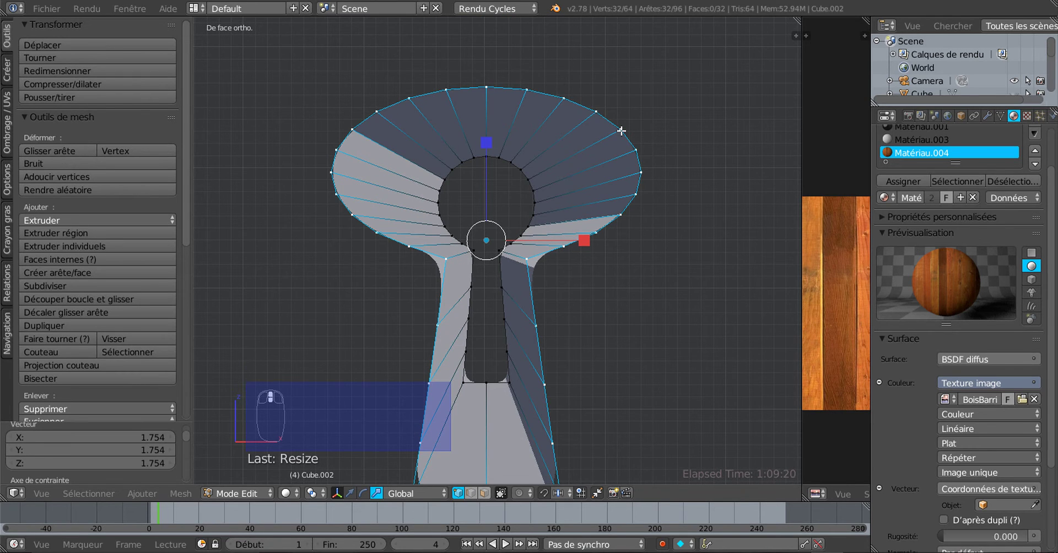
pyautogui.scroll(-2, 629, 152)
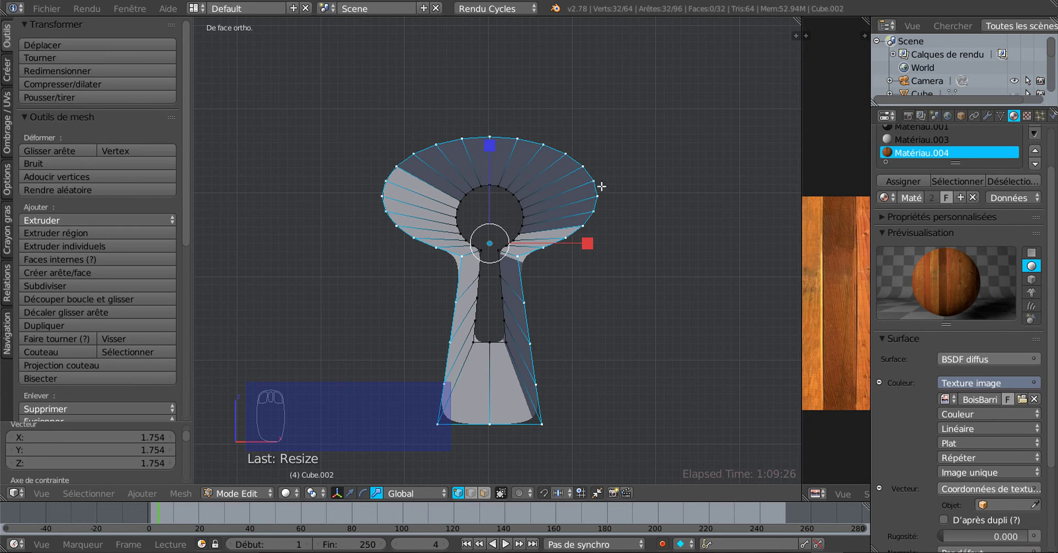
pyautogui.press('a')
pyautogui.press('c')
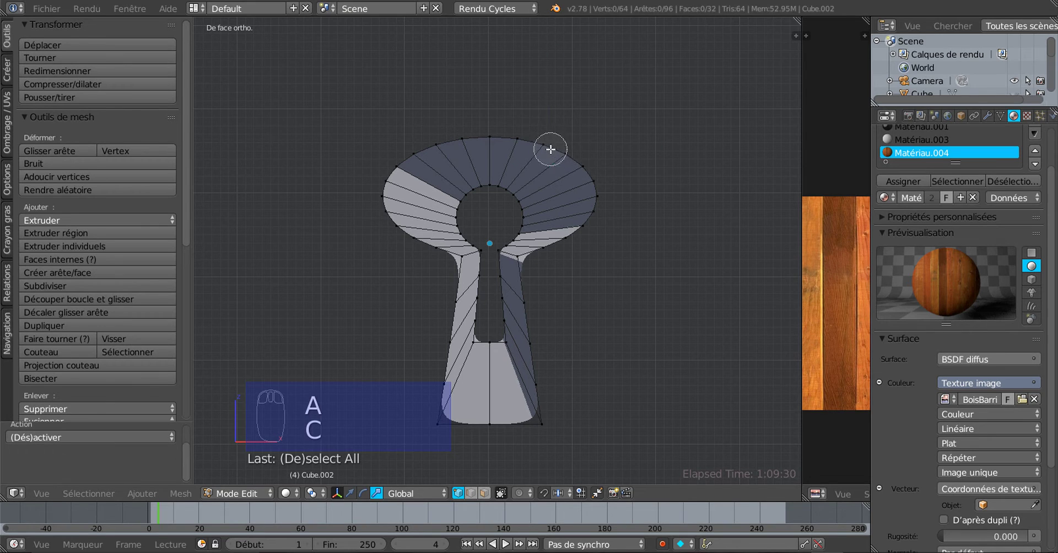
pyautogui.moveTo(551, 146)
pyautogui.mouseDown()
pyautogui.moveTo(584, 165)
pyautogui.moveTo(548, 246)
pyautogui.moveTo(580, 226)
pyautogui.moveTo(524, 276)
pyautogui.moveTo(546, 388)
pyautogui.mouseUp()
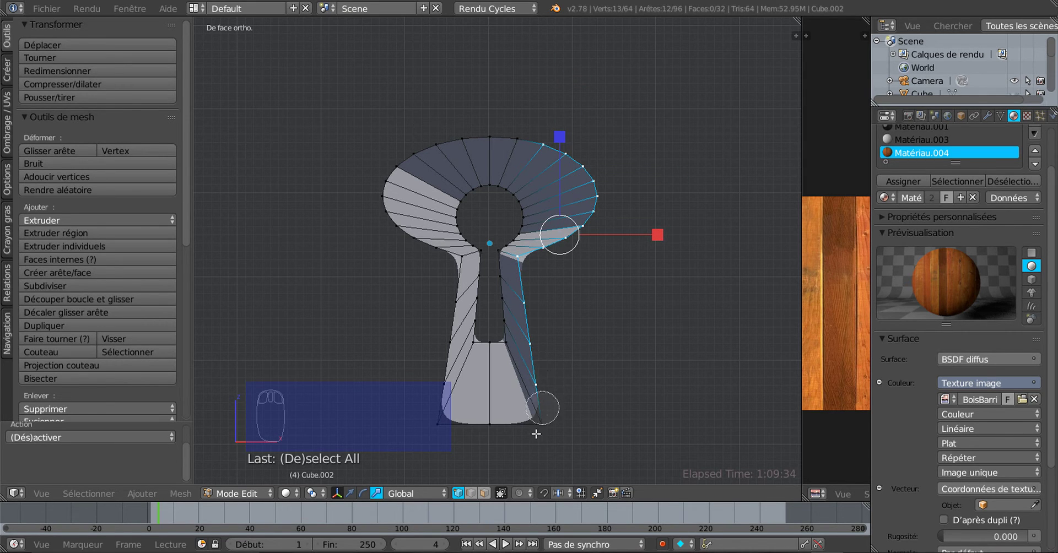
pyautogui.click(548, 424)
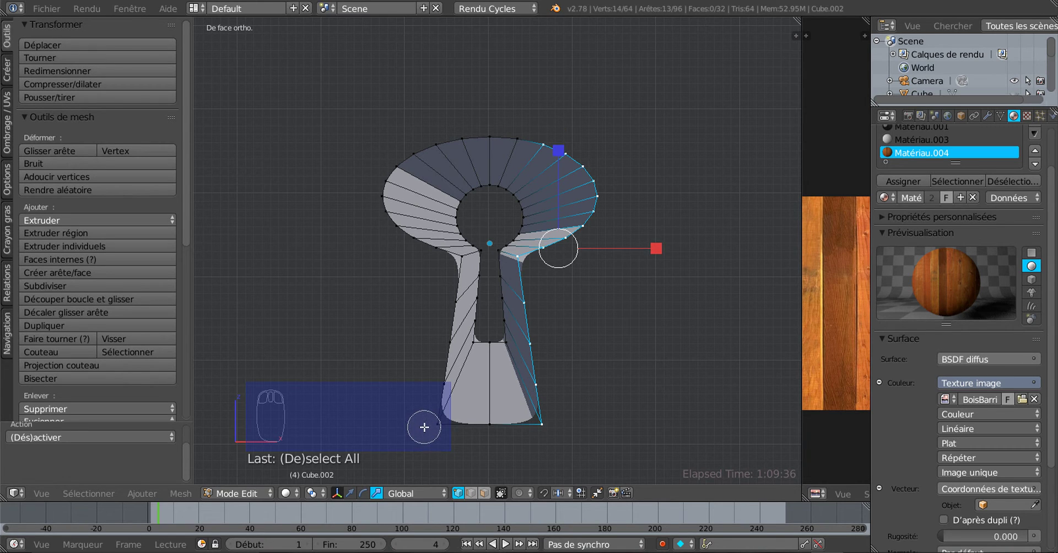
pyautogui.moveTo(422, 425)
pyautogui.mouseDown()
pyautogui.moveTo(454, 273)
pyautogui.moveTo(390, 202)
pyautogui.moveTo(435, 145)
pyautogui.mouseUp()
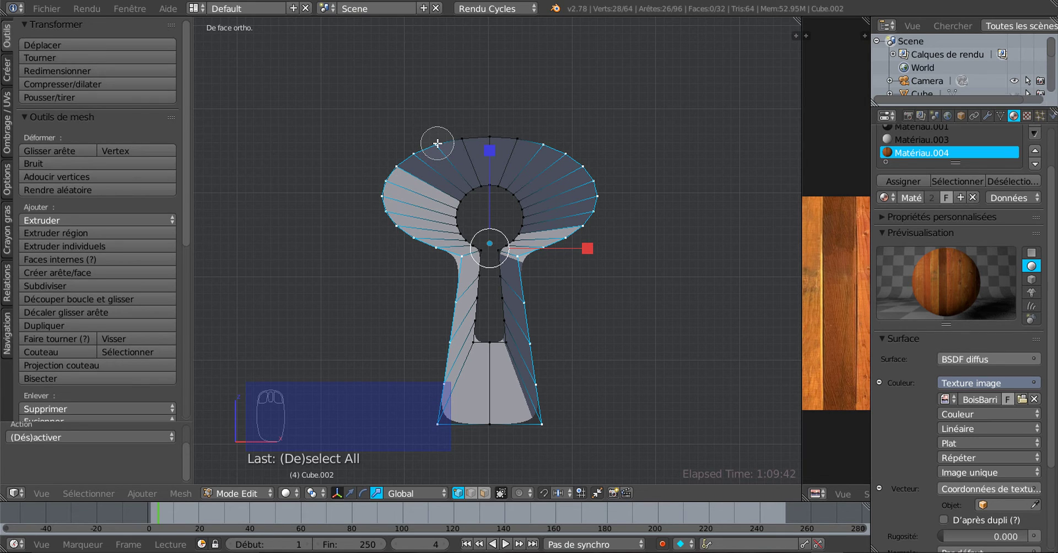
pyautogui.moveTo(440, 143); pyautogui.dragTo(448, 134)
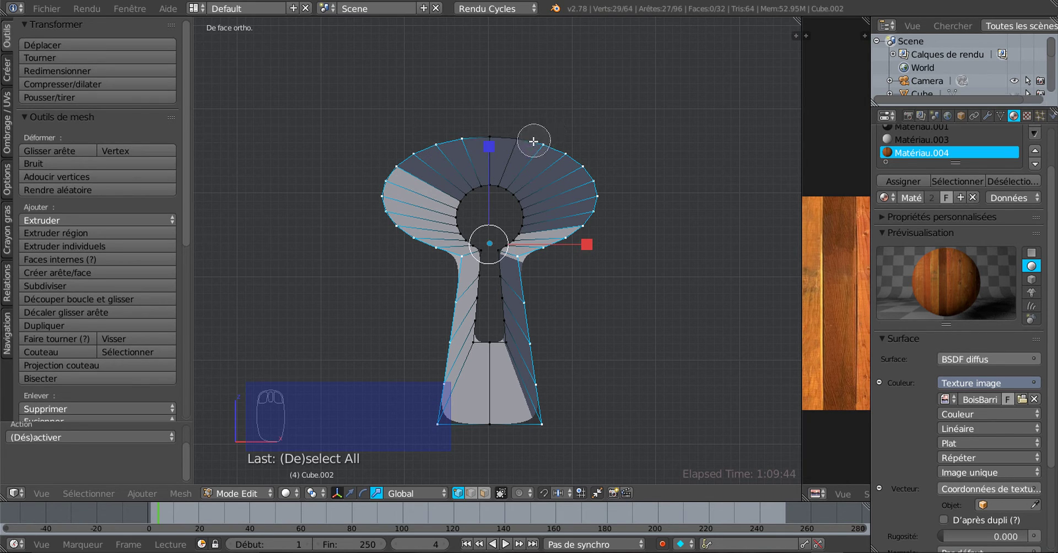
pyautogui.moveTo(530, 143); pyautogui.dragTo(613, 146)
pyautogui.rightClick(612, 147)
pyautogui.scroll(-1, 612, 165)
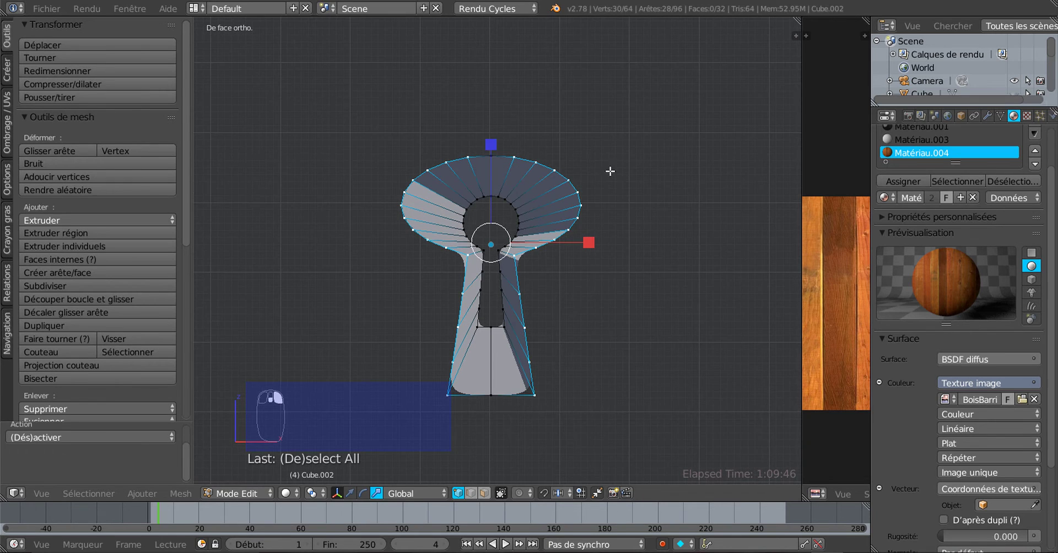
pyautogui.scroll(1, 506, 280)
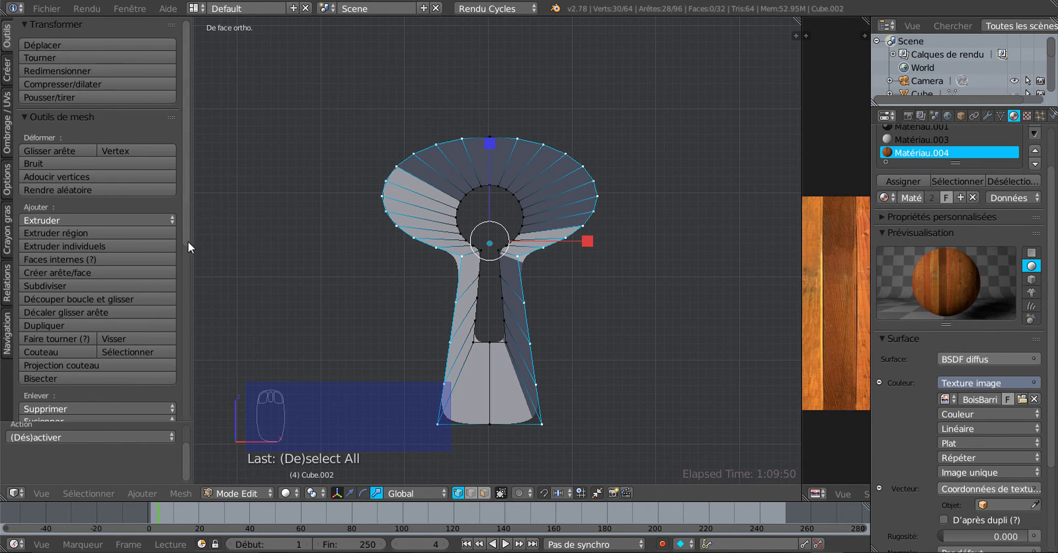
pyautogui.moveTo(187, 241); pyautogui.dragTo(194, 319)
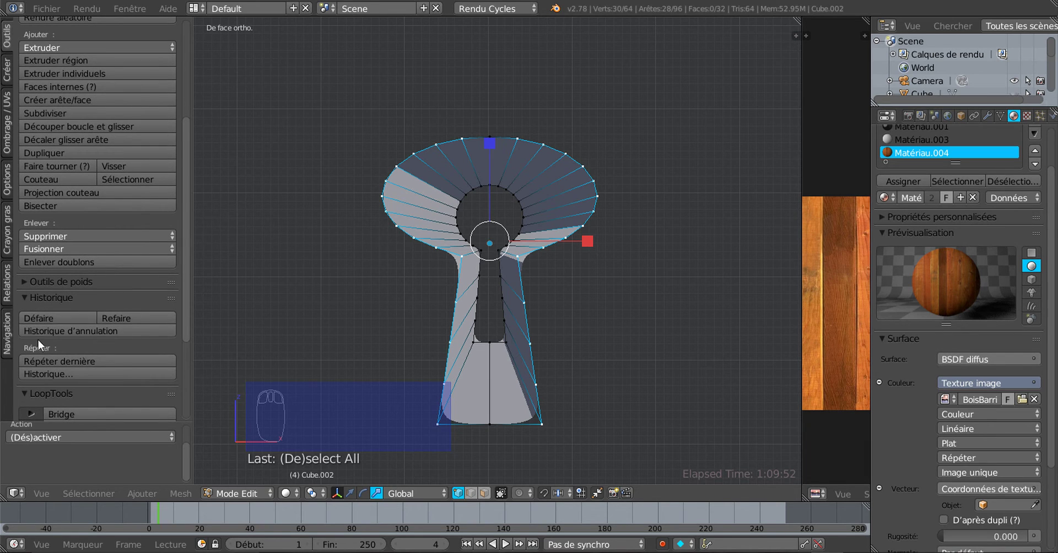
pyautogui.scroll(-5, 30, 281)
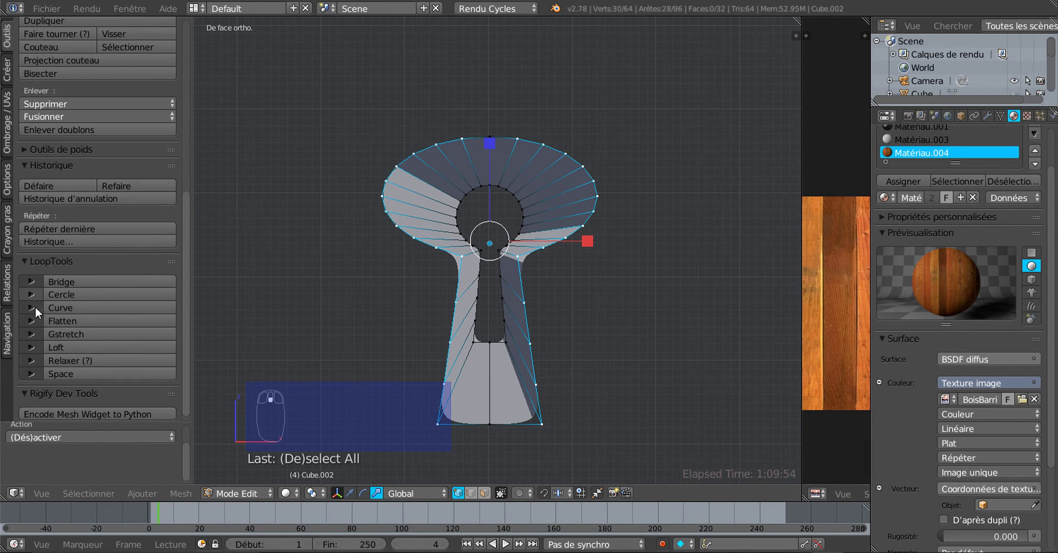
pyautogui.click(62, 329)
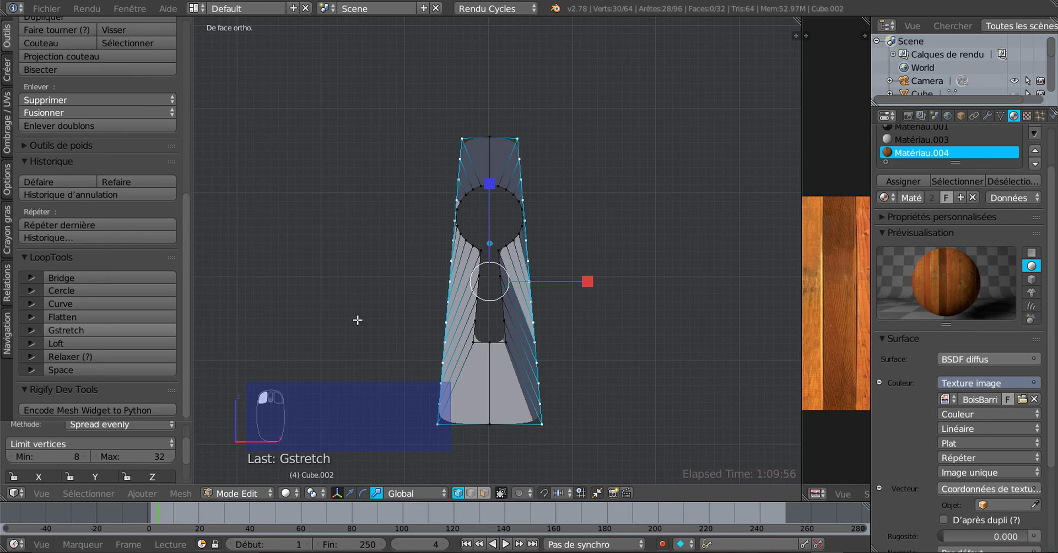
# - Widen the straightened outer sides by scaling them along the X axis by about 2.088
pyautogui.press('s')
pyautogui.press('x')
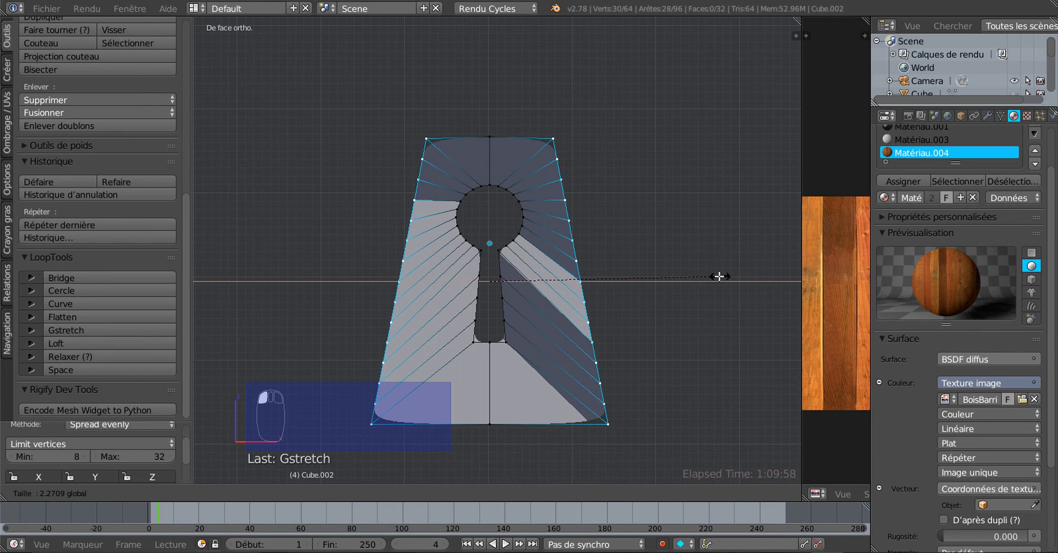
pyautogui.click(688, 281)
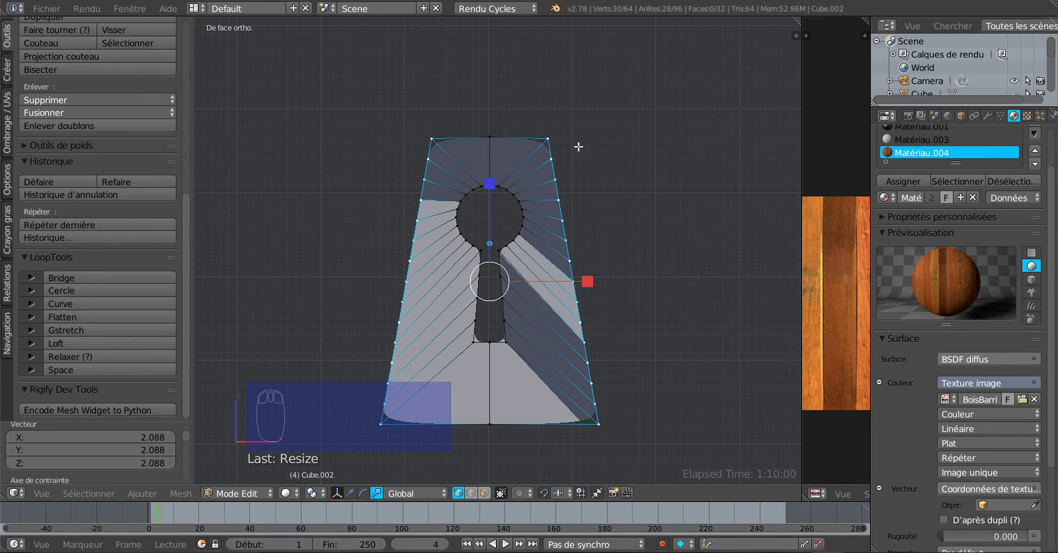
# - Select only the vertices of the plate's right side and rotate them by about 20.958° so the side flares outward at the top
pyautogui.keyDown('shift'); pyautogui.moveTo(596, 291); pyautogui.dragTo(608, 220, button='middle'); pyautogui.keyUp('shift')
pyautogui.scroll(1, 548, 232)
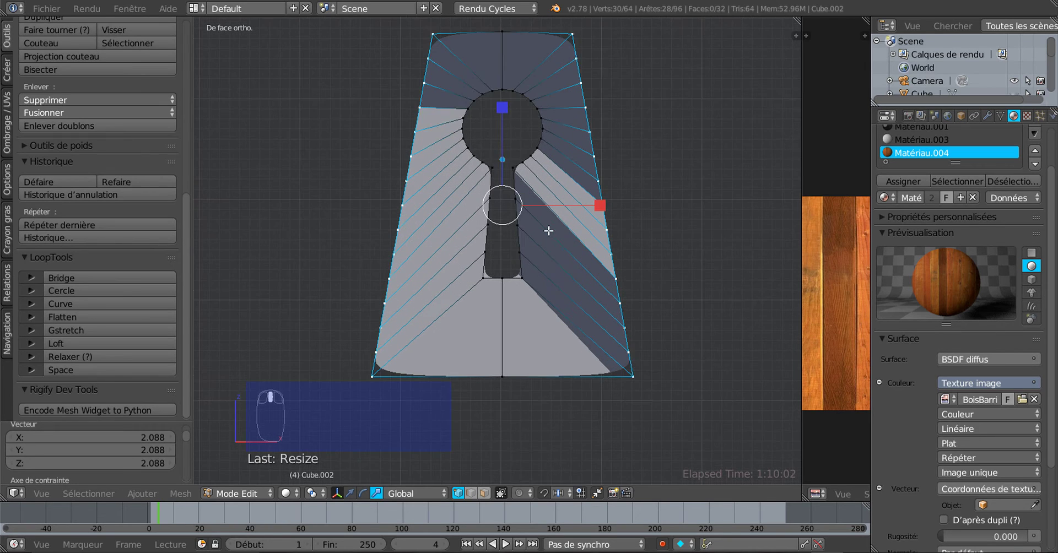
pyautogui.scroll(-1, 549, 231)
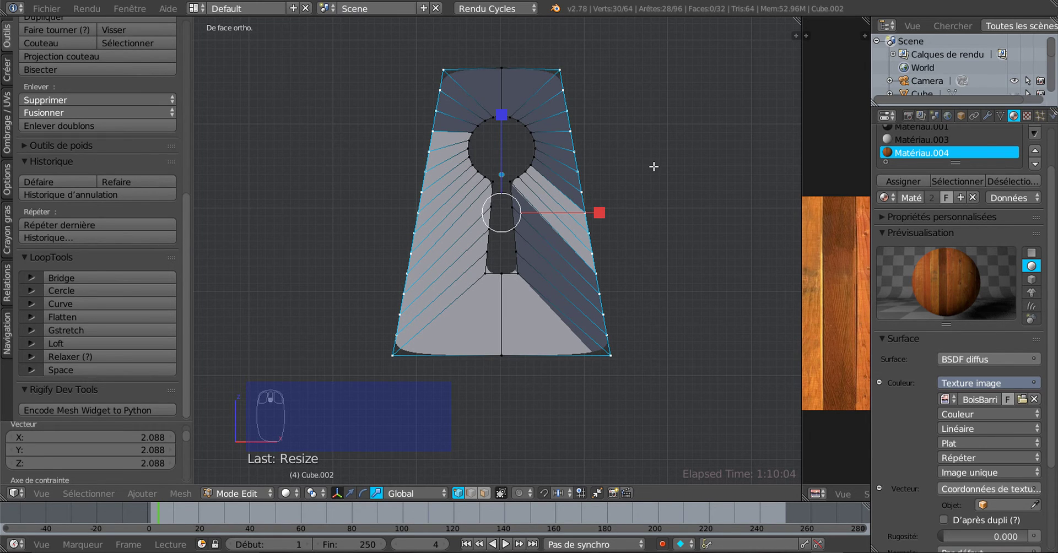
pyautogui.press('a')
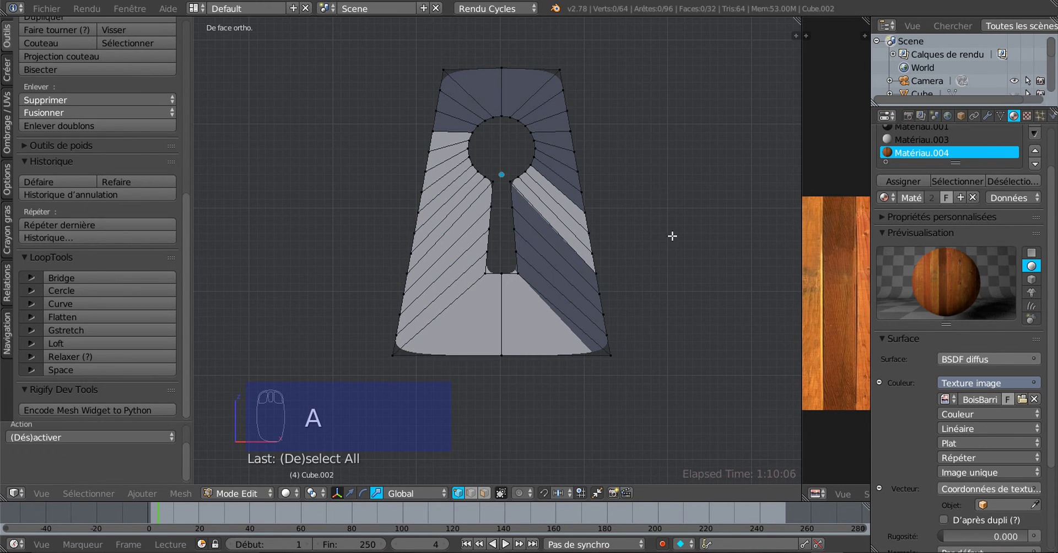
pyautogui.press('c')
pyautogui.moveTo(567, 76); pyautogui.dragTo(603, 368)
pyautogui.rightClick(604, 368)
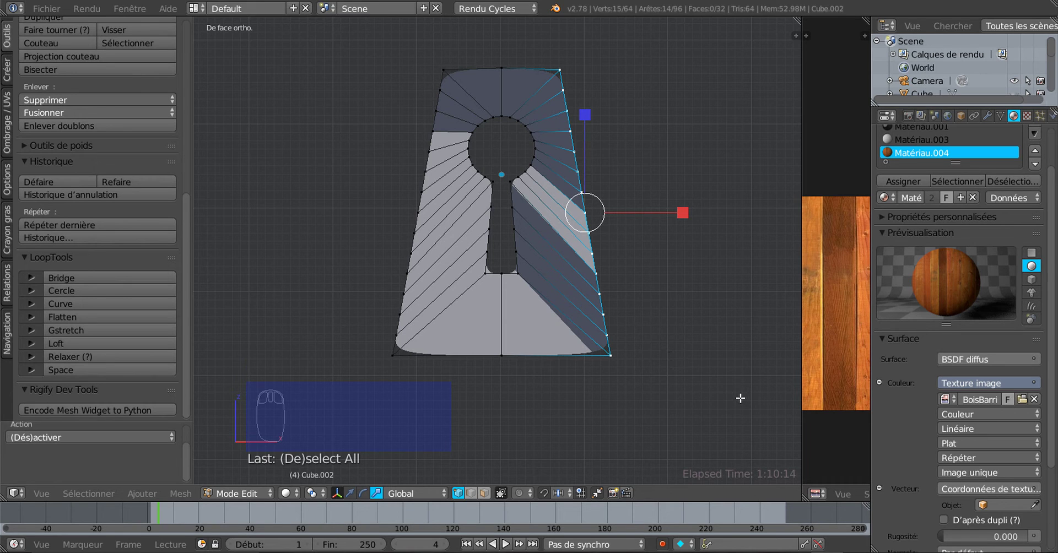
pyautogui.press('r')
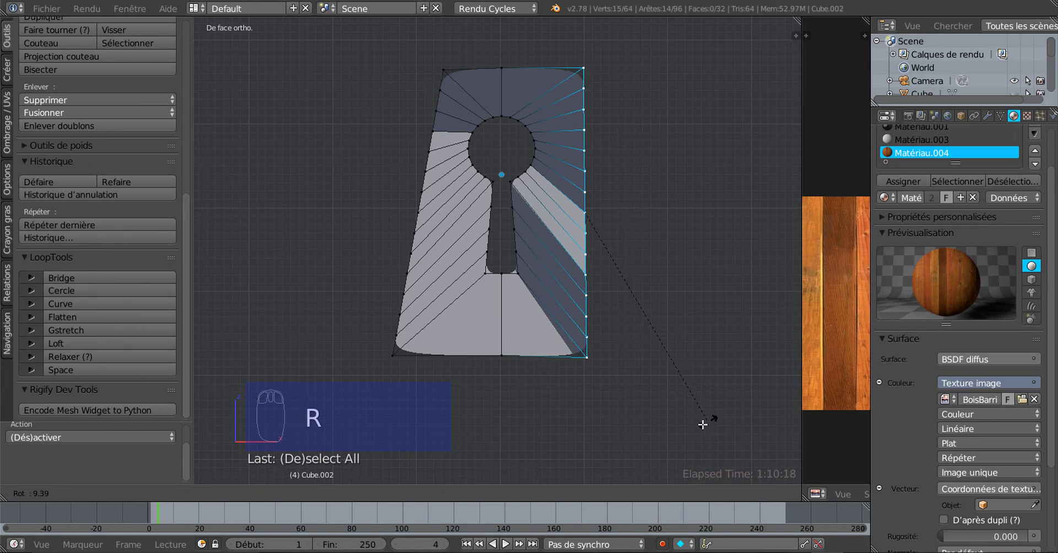
pyautogui.click(661, 435)
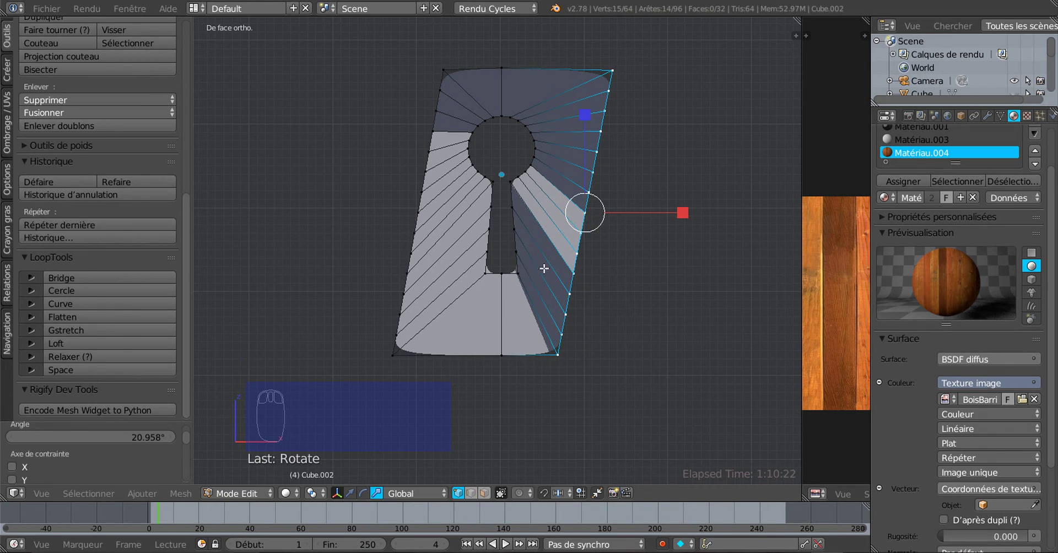
# - Select the whole plate mesh and recalculate its normals
pyautogui.press('Tab')
pyautogui.press('Tab')
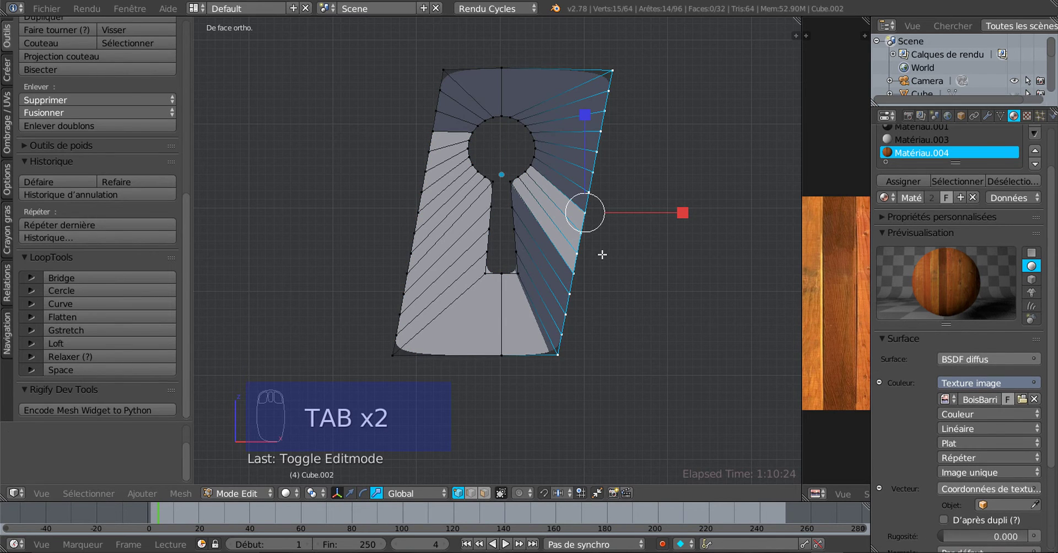
pyautogui.press('a')
pyautogui.press('a')
pyautogui.press('a')
pyautogui.press('a')
pyautogui.press('a')
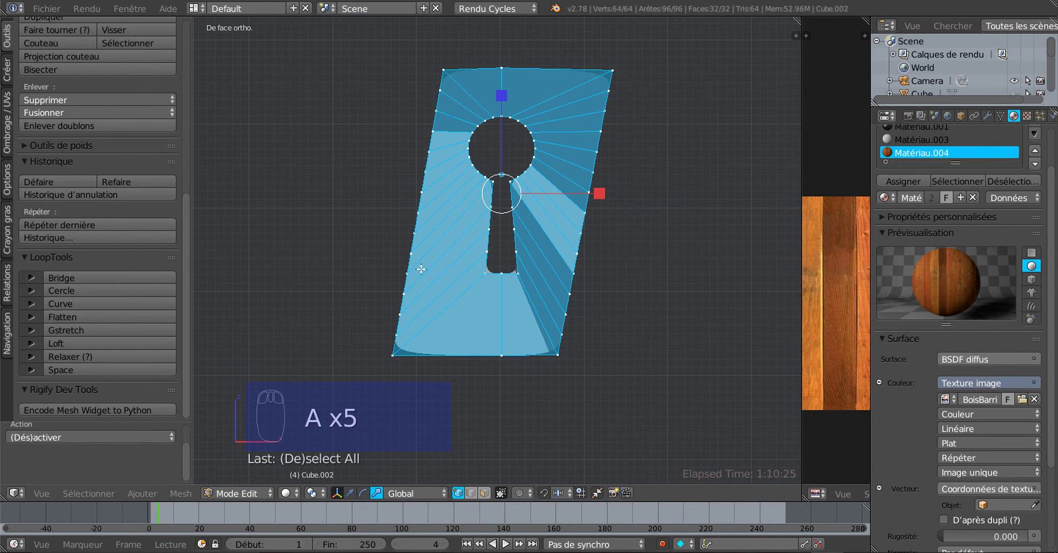
pyautogui.click(5, 139)
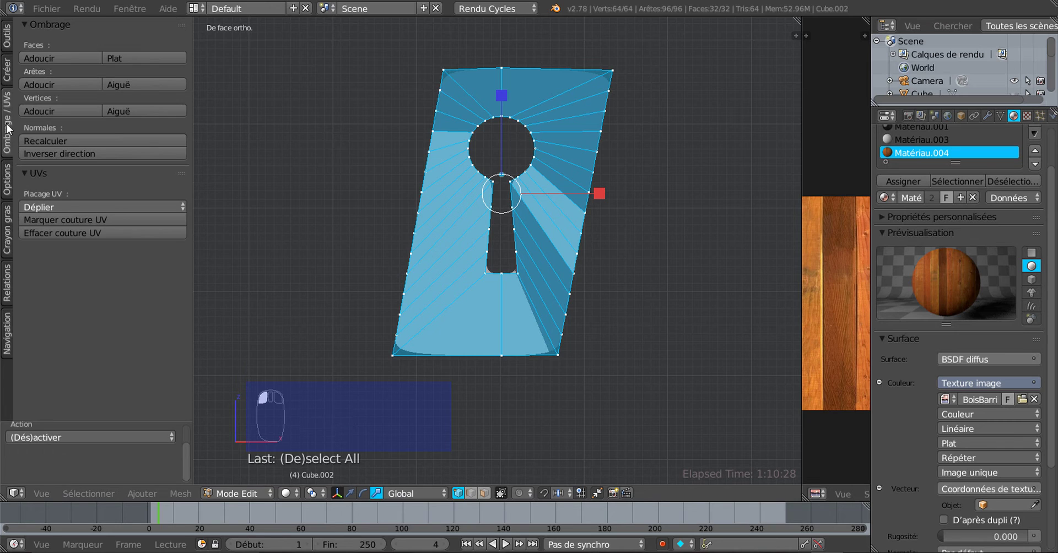
pyautogui.click(52, 140)
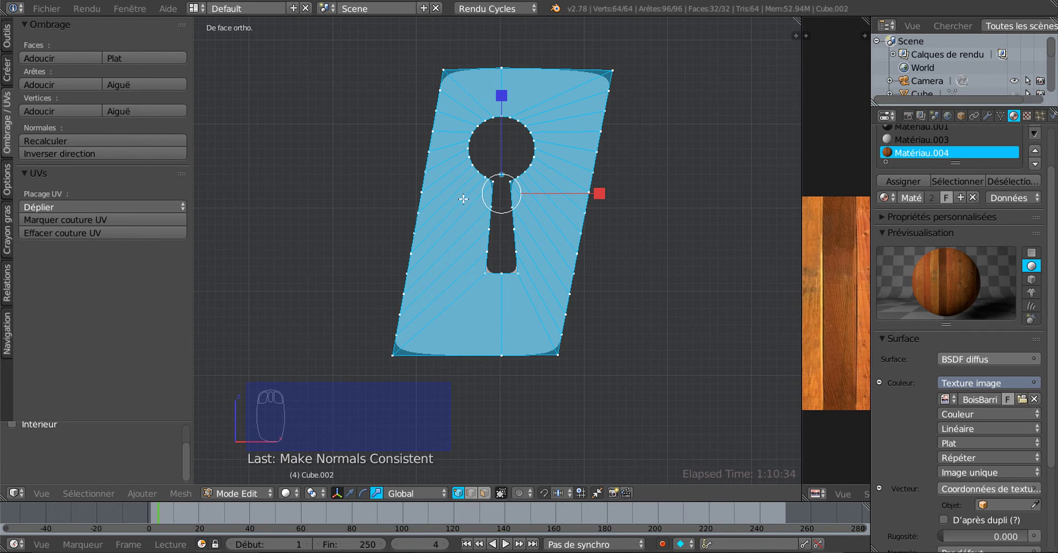
# - Select only the vertices of the plate's left side and rotate them by about -18.914° to mirror the right side's slant
pyautogui.scroll(-1, 474, 154)
pyautogui.scroll(1, 473, 154)
pyautogui.press('a')
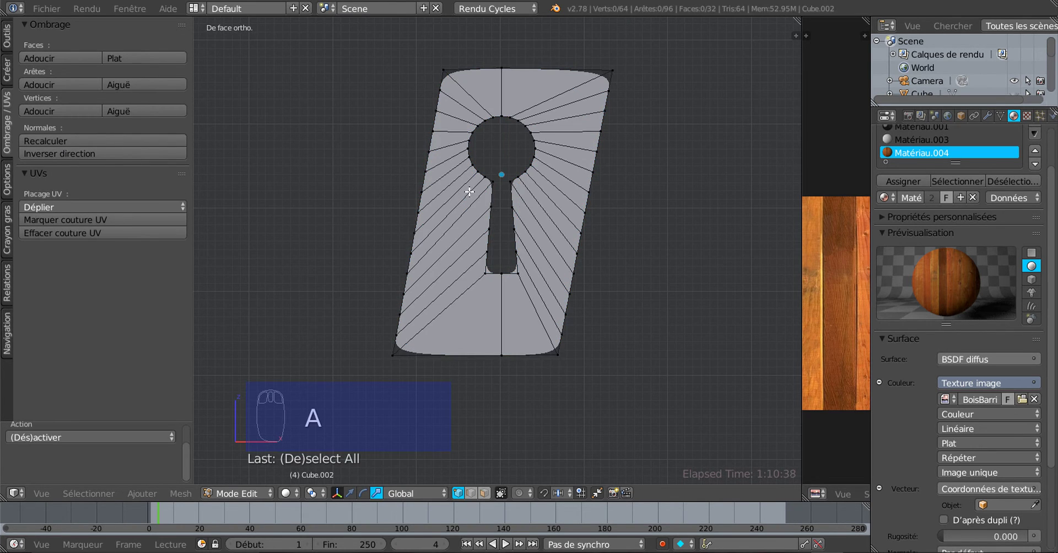
pyautogui.press('c')
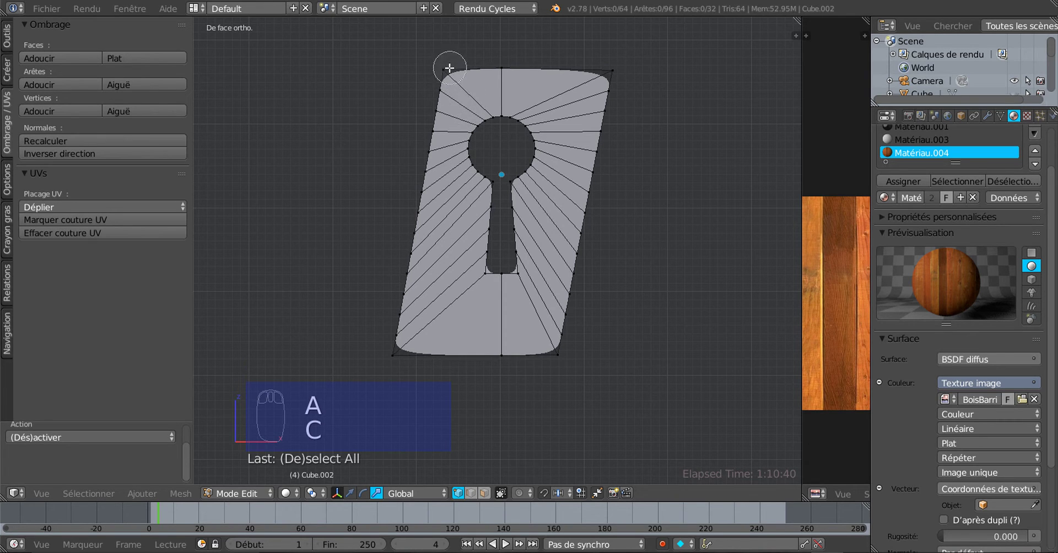
pyautogui.moveTo(444, 68); pyautogui.dragTo(392, 356)
pyautogui.rightClick(432, 78)
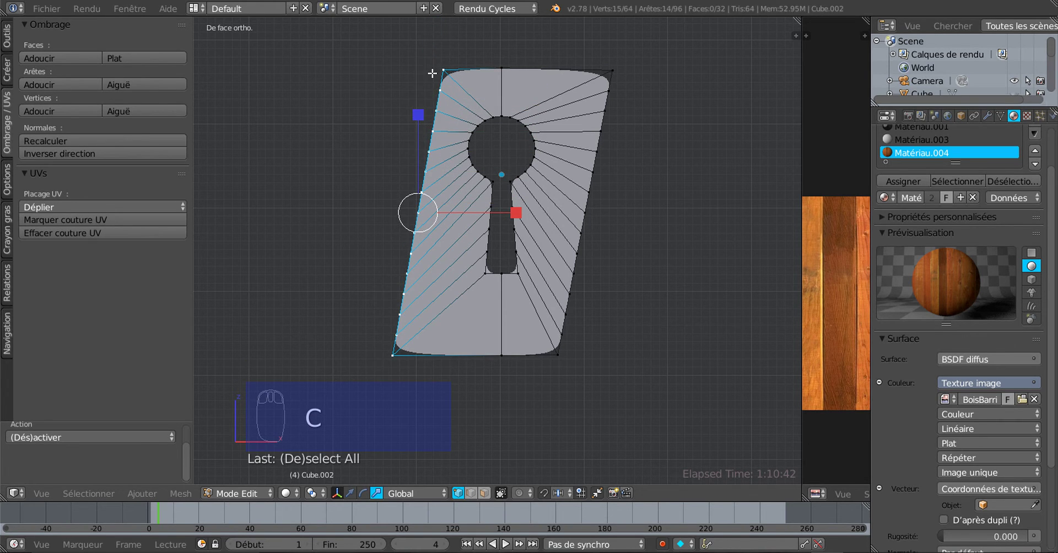
pyautogui.scroll(1, 434, 197)
pyautogui.scroll(-1, 434, 196)
pyautogui.press('r')
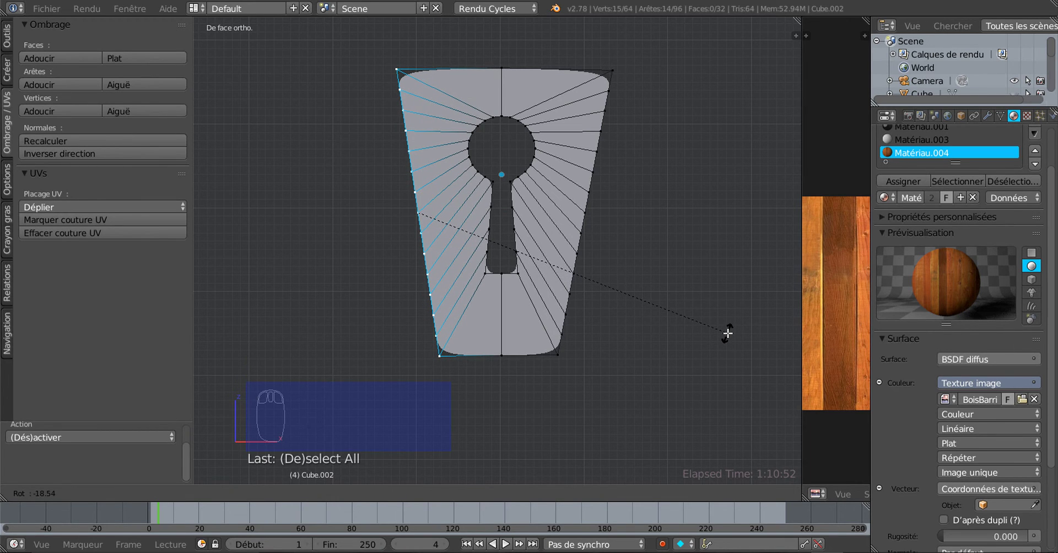
pyautogui.click(728, 332)
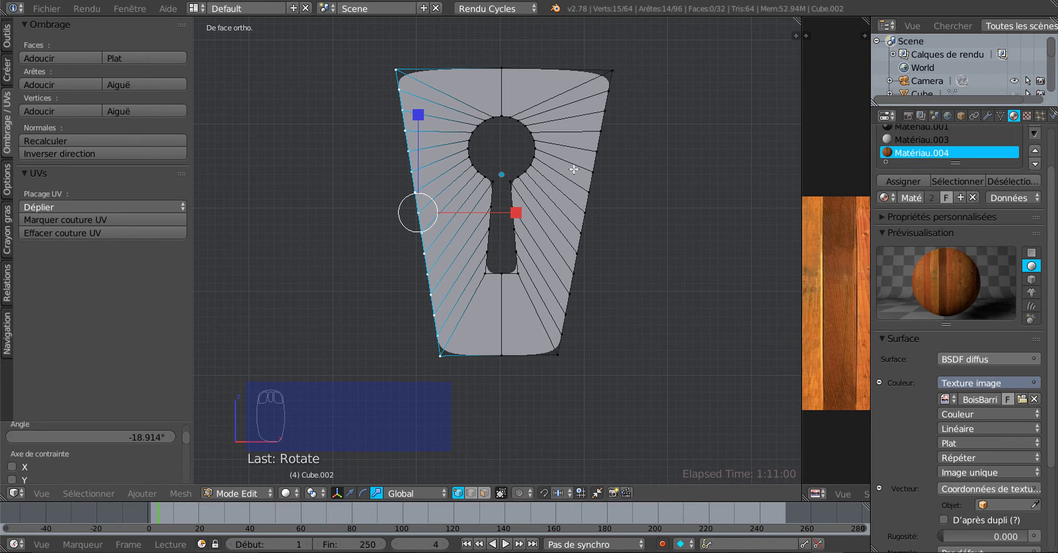
# - In face selection, select four separate faces on the plate's right half, flip their normals, and check the shading in object mode
pyautogui.click(485, 493)
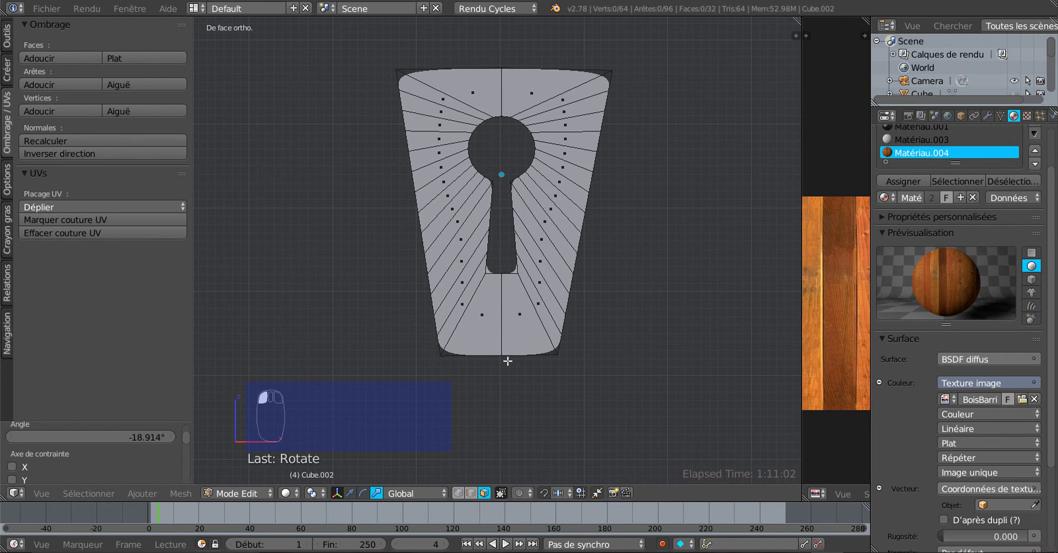
pyautogui.rightClick(562, 187)
pyautogui.rightClick(552, 211)
pyautogui.rightClick(539, 284)
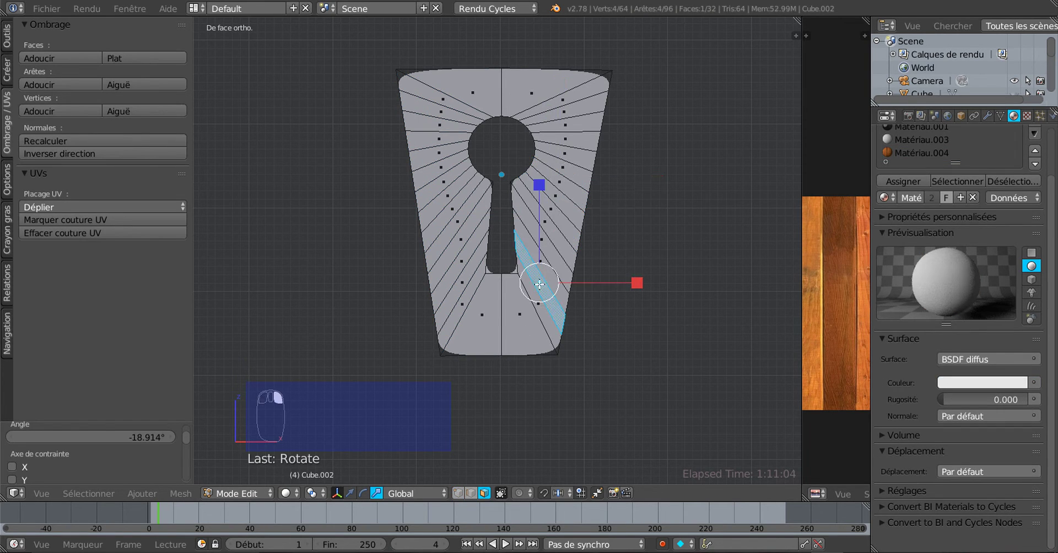
pyautogui.keyDown('shift'); pyautogui.rightClick(562, 199); pyautogui.keyUp('shift')
pyautogui.keyDown('shift'); pyautogui.rightClick(571, 126); pyautogui.keyUp('shift')
pyautogui.keyDown('shift'); pyautogui.rightClick(543, 89); pyautogui.keyUp('shift')
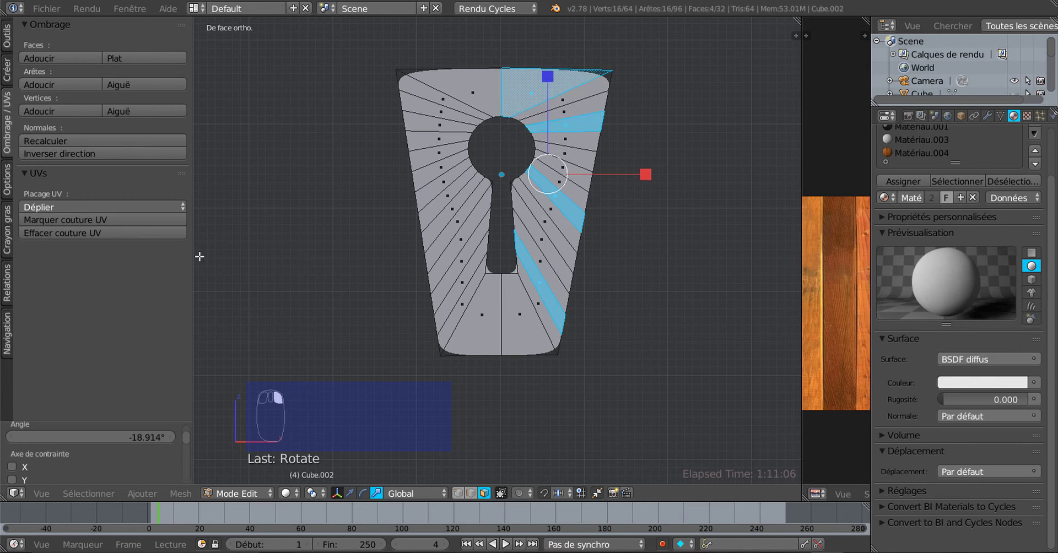
pyautogui.click(49, 154)
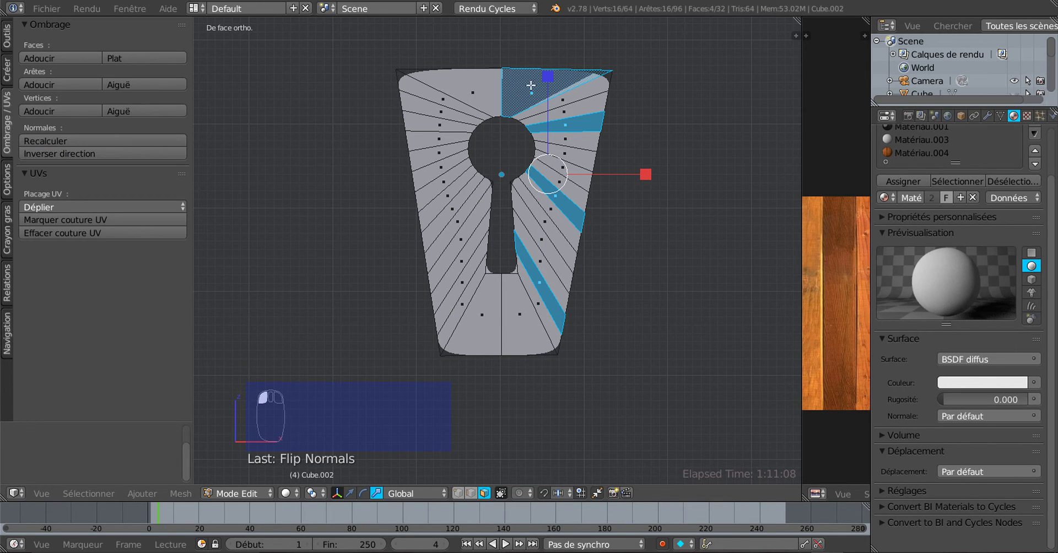
pyautogui.press('Tab')
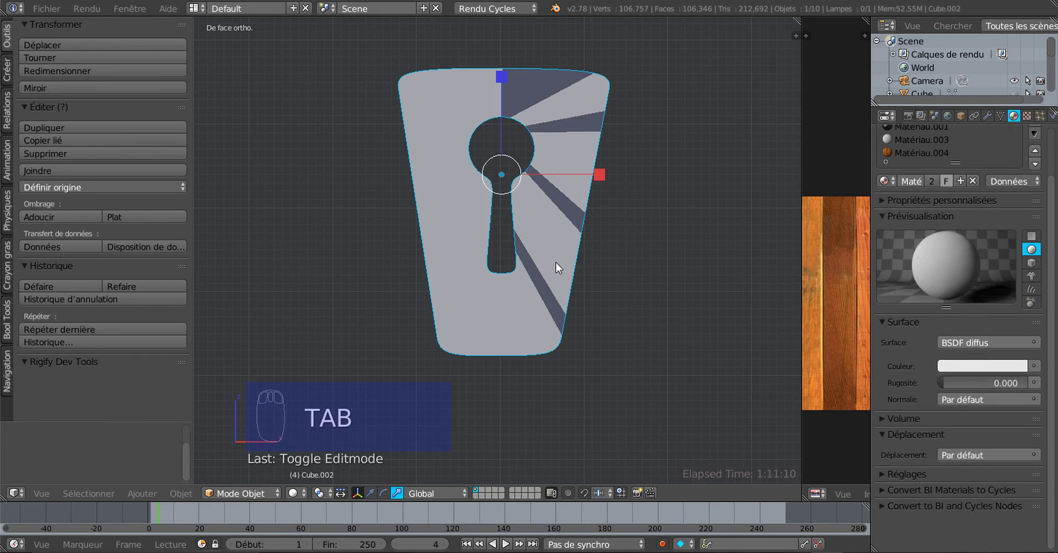
pyautogui.press('Tab')
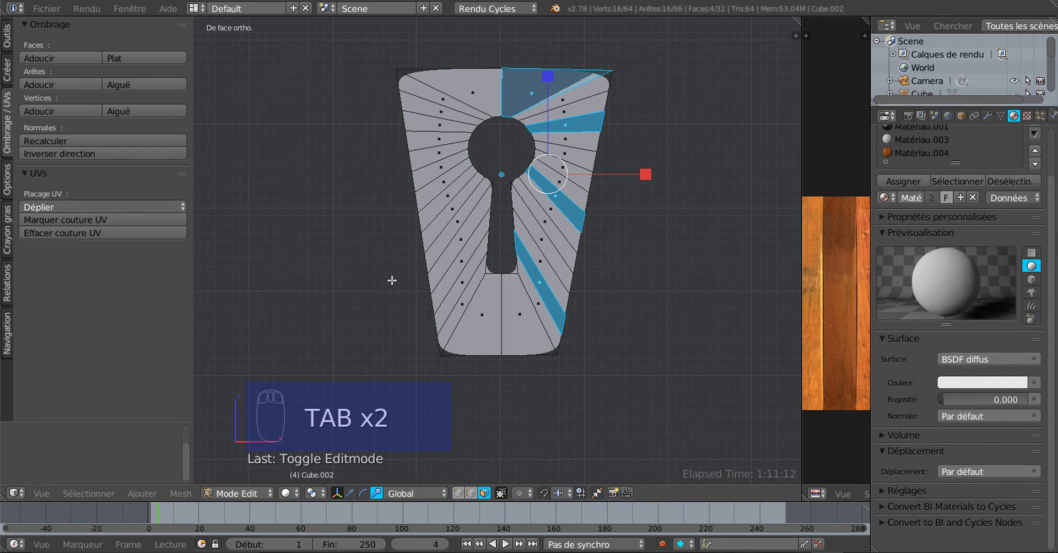
# - Select the whole plate mesh and recalculate its normals, finishing with everything deselected to check the shading
pyautogui.press('a')
pyautogui.press('a')
pyautogui.press('a')
pyautogui.press('a')
pyautogui.press('a')
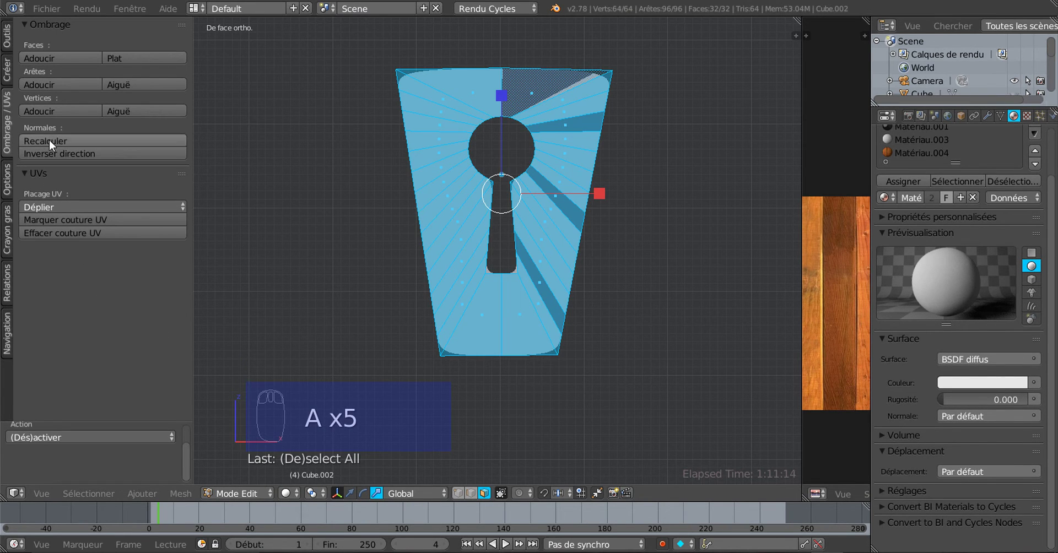
pyautogui.click(49, 140)
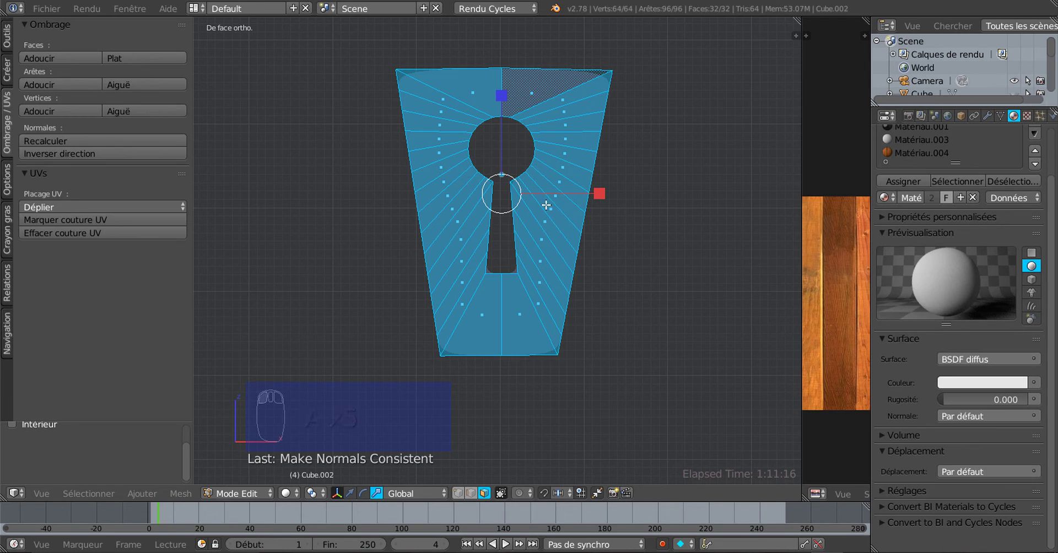
pyautogui.press('a')
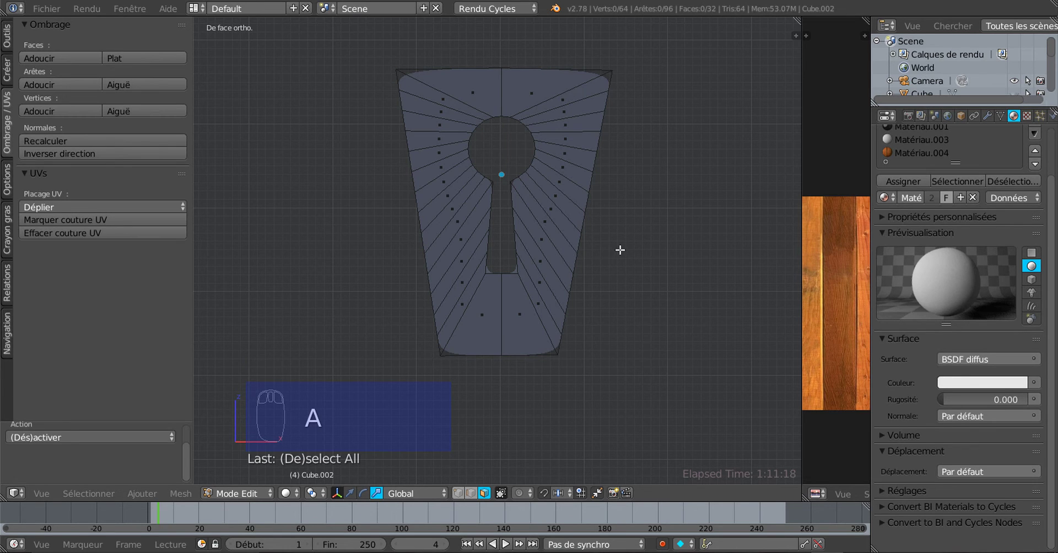
# - Flip the normals of the entire plate mesh and deselect it
pyautogui.press('a')
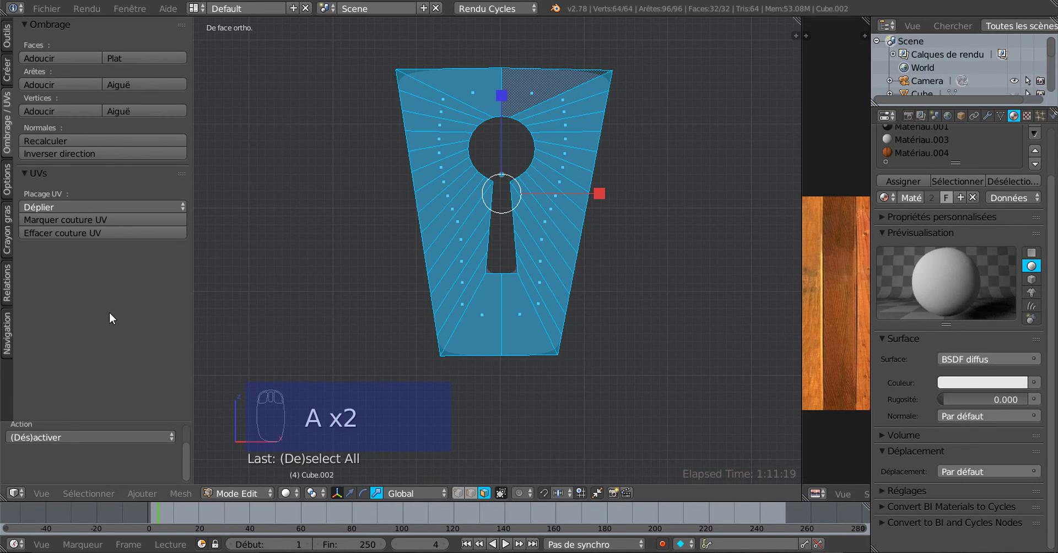
pyautogui.click(57, 154)
pyautogui.press('a')
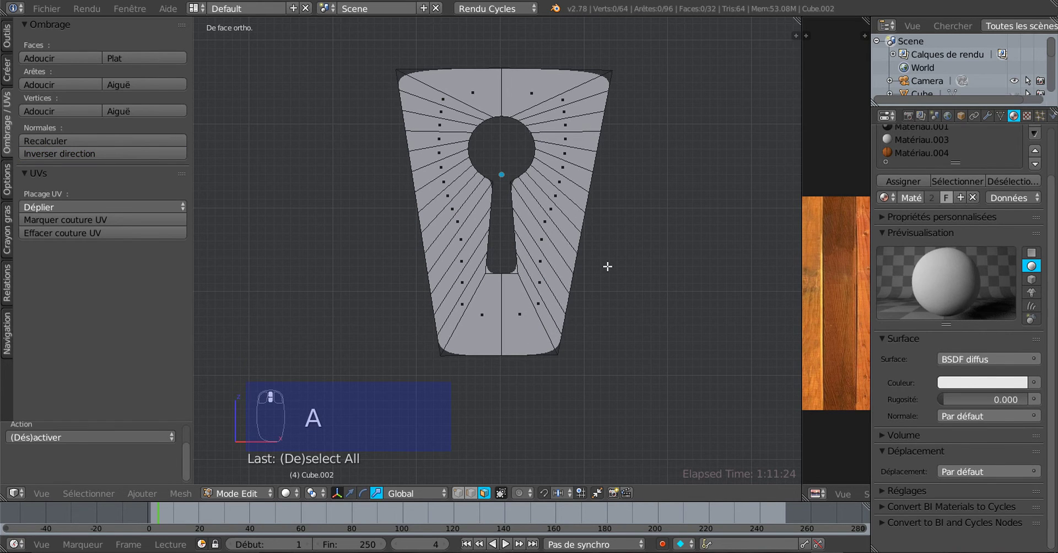
# - Reveal the hidden chest objects from object mode and resume editing the plate mesh in front view
pyautogui.moveTo(619, 293)
pyautogui.mouseDown(button='middle')
pyautogui.moveTo(543, 310)
pyautogui.moveTo(595, 305)
pyautogui.mouseUp(button='middle')
pyautogui.scroll(-2, 551, 306)
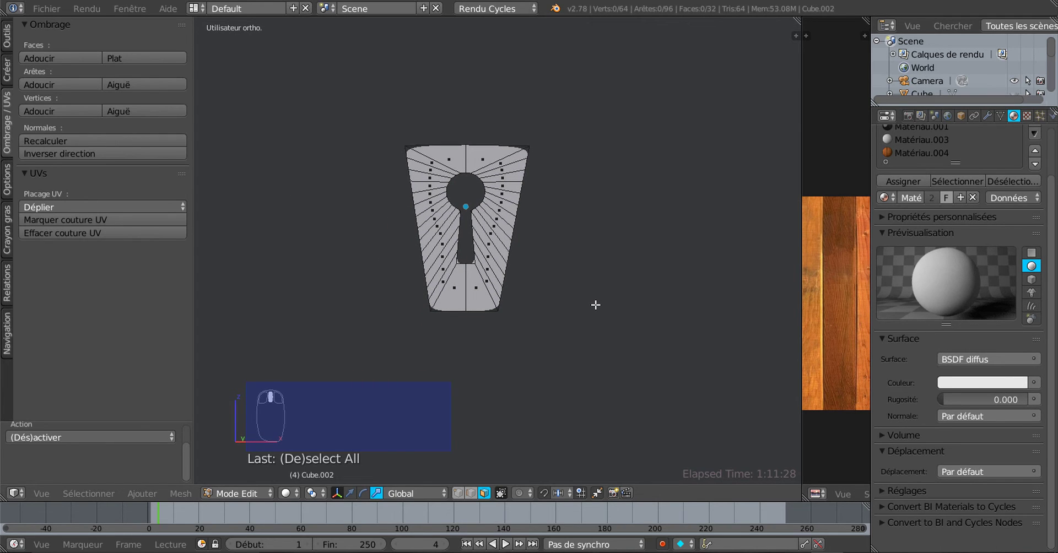
pyautogui.scroll(1, 514, 271)
pyautogui.scroll(1, 514, 259)
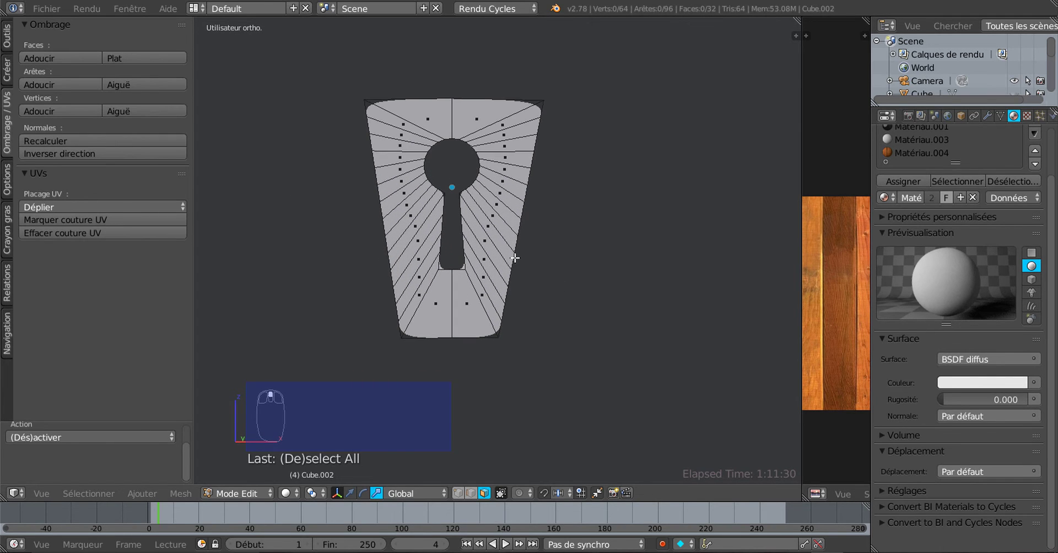
pyautogui.scroll(-2, 593, 295)
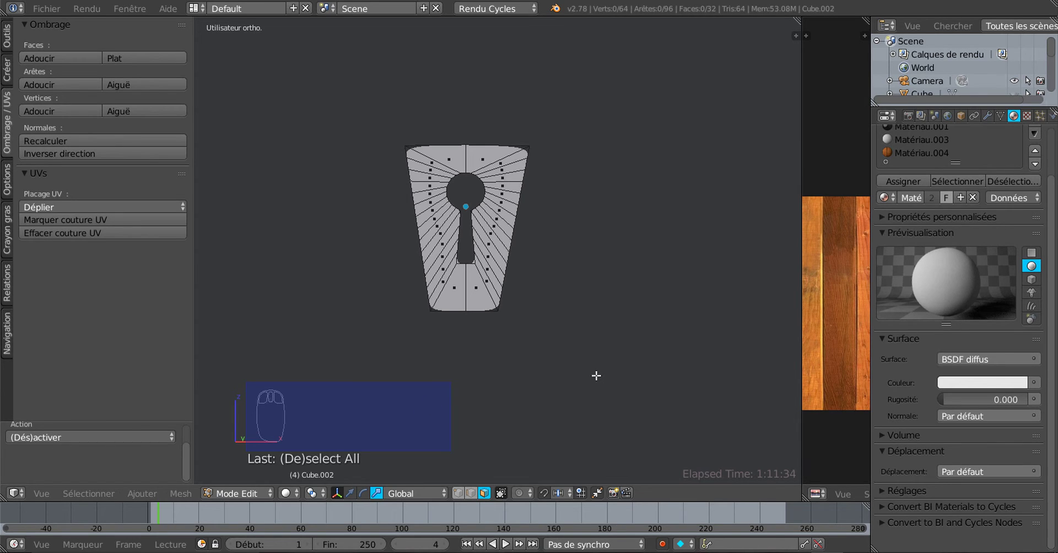
pyautogui.scroll(-2, 480, 397)
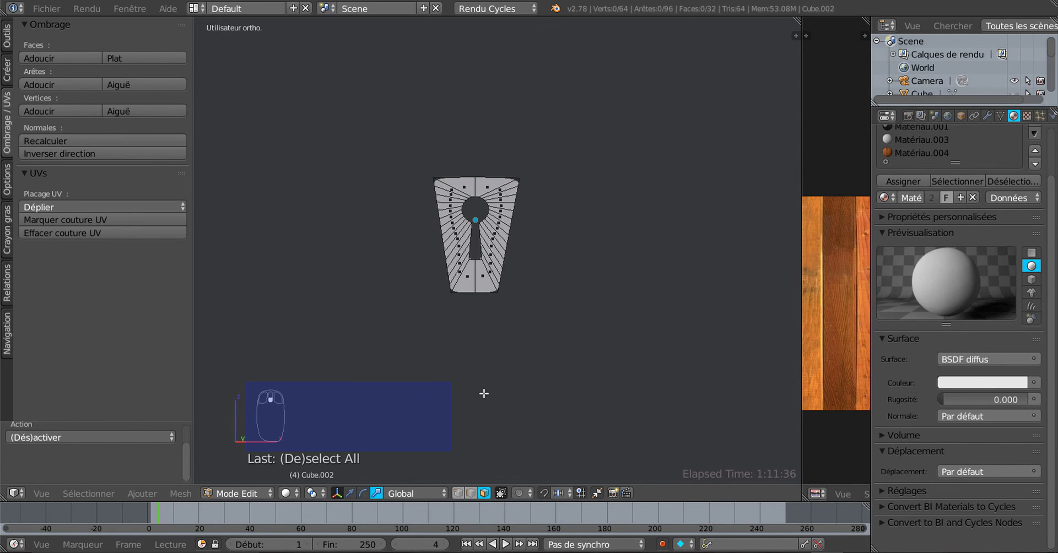
pyautogui.press('KP_1')
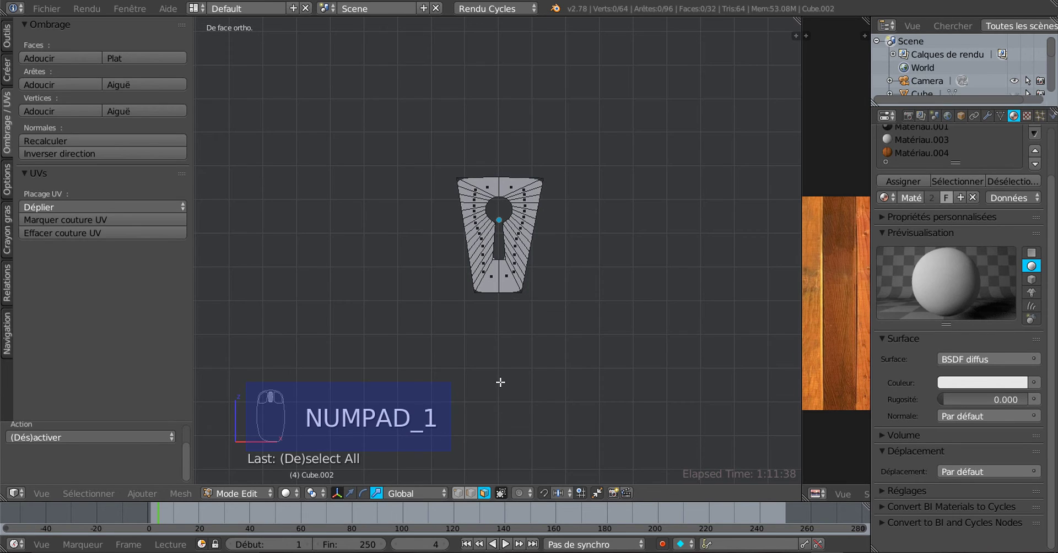
pyautogui.press('Tab')
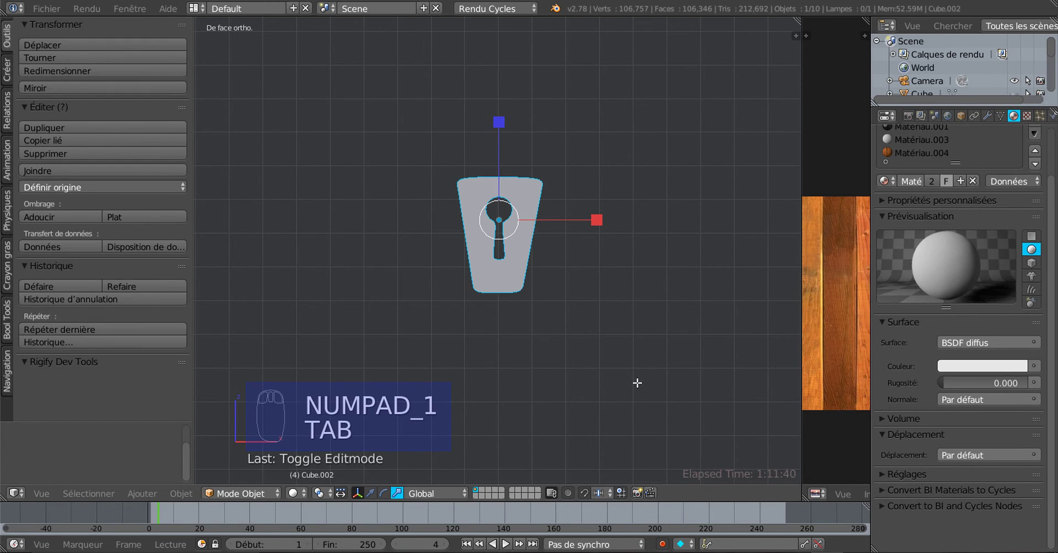
pyautogui.hotkey('alt', 'h')
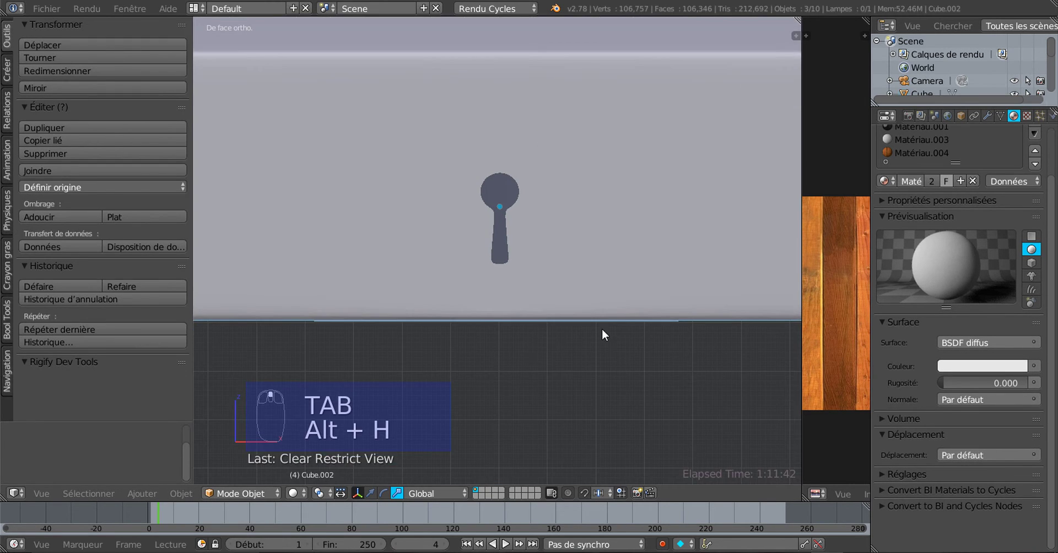
pyautogui.press('Tab')
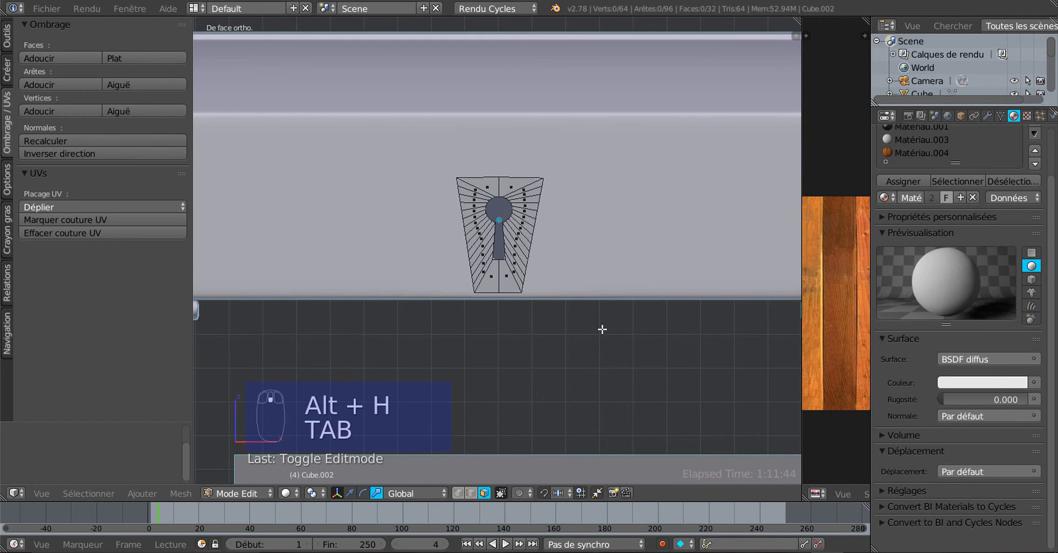
pyautogui.scroll(1, 525, 321)
pyautogui.scroll(2, 483, 345)
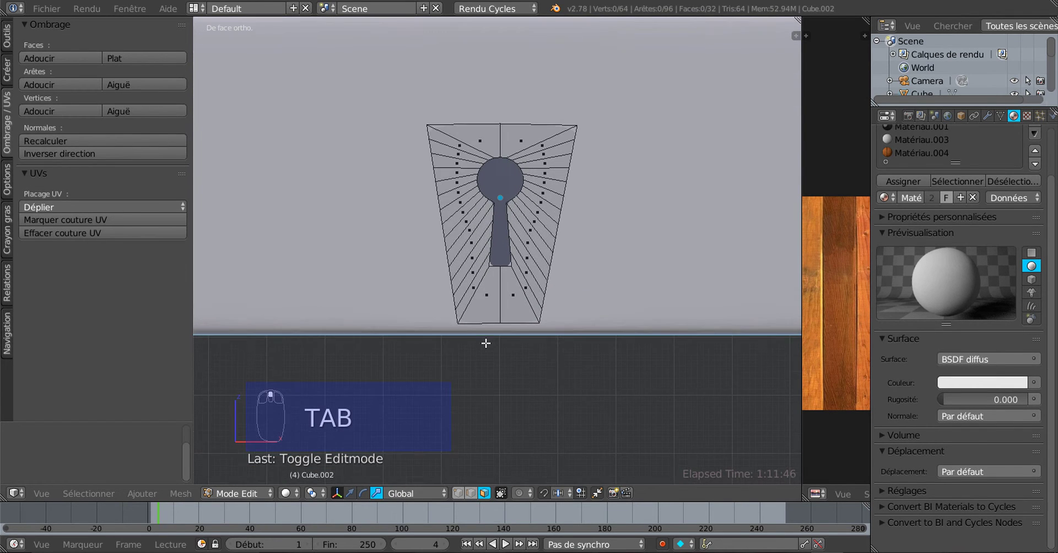
# - In edge selection, select the two bottom edges and the two top edges of the plate's outer outline
pyautogui.click(472, 493)
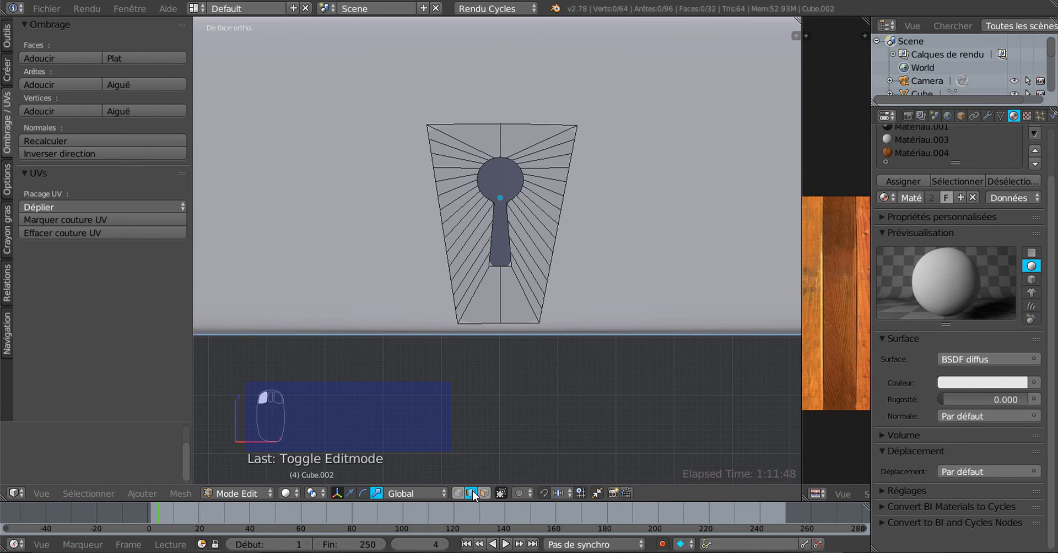
pyautogui.scroll(2, 472, 353)
pyautogui.rightClick(472, 354)
pyautogui.keyDown('shift'); pyautogui.rightClick(527, 350); pyautogui.keyUp('shift')
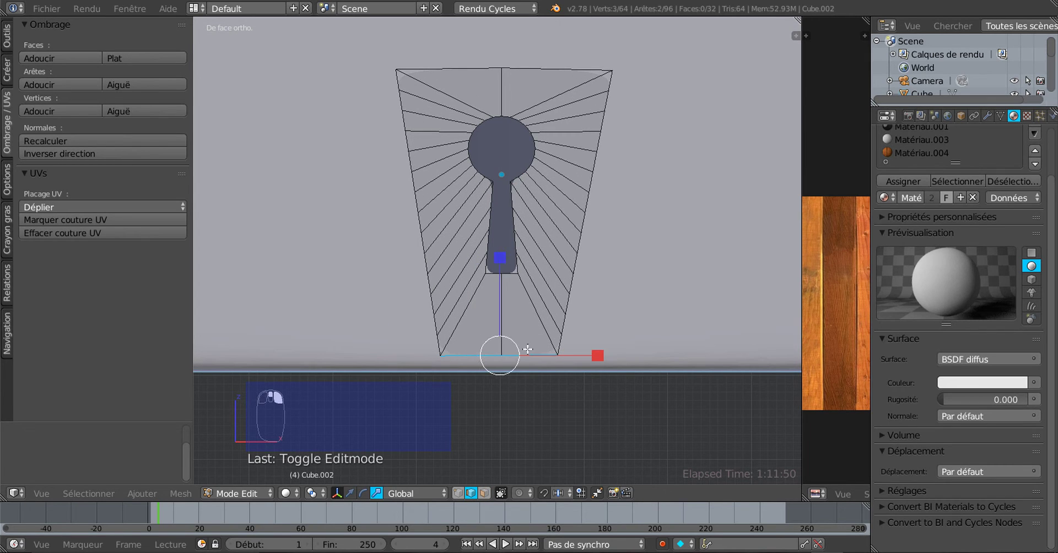
pyautogui.keyDown('shift'); pyautogui.rightClick(536, 105); pyautogui.keyUp('shift')
pyautogui.keyDown('shift'); pyautogui.rightClick(491, 91); pyautogui.keyUp('shift')
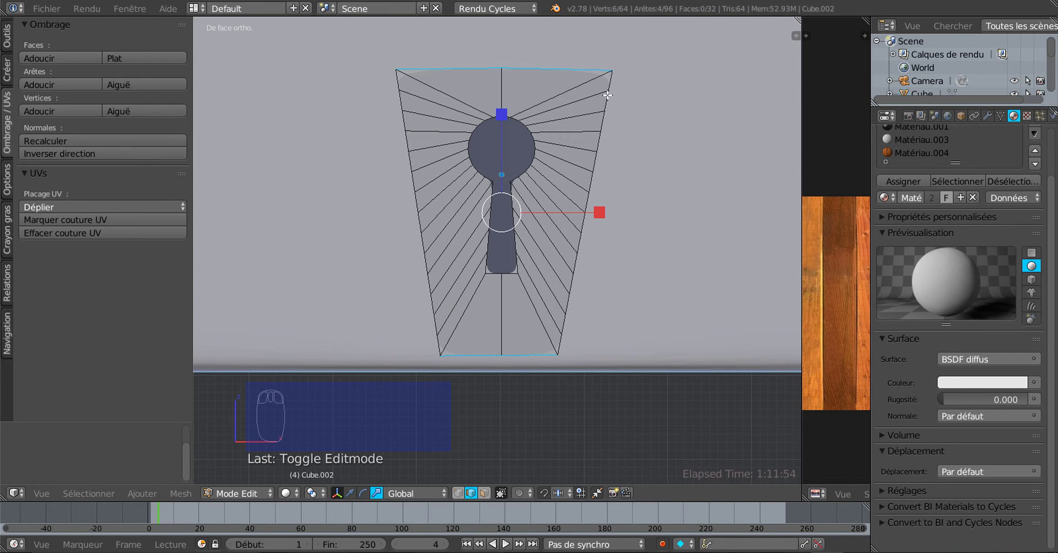
# - In vertex selection, add the outer vertices along the plate's right and left sides to the selection
pyautogui.click(458, 493)
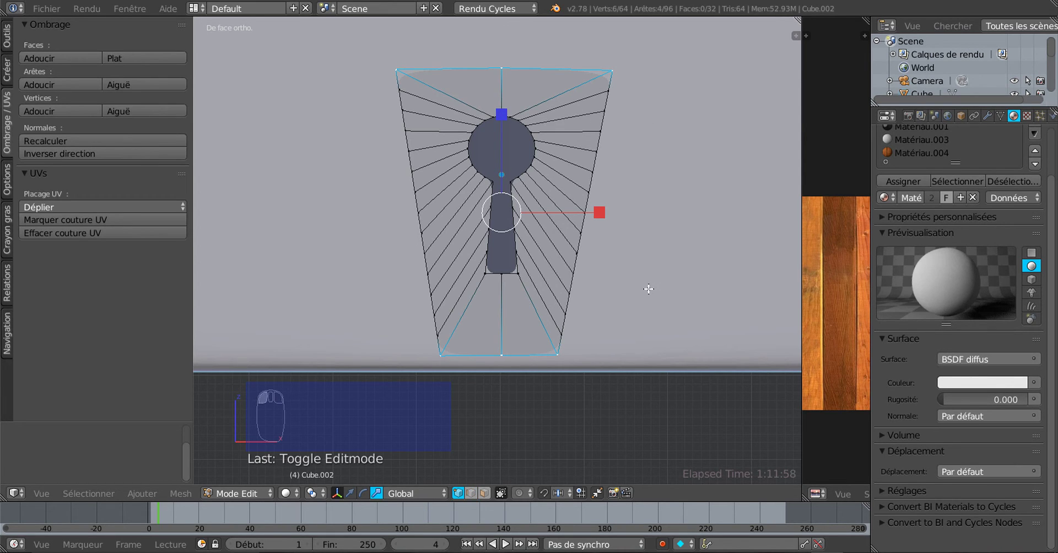
pyautogui.press('c')
pyautogui.moveTo(614, 87); pyautogui.dragTo(570, 338)
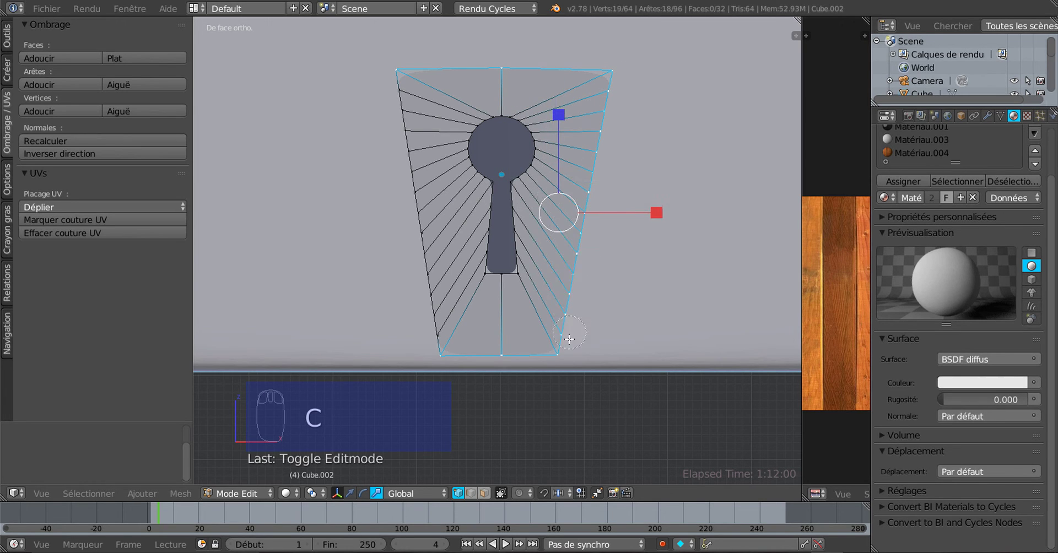
pyautogui.moveTo(392, 209)
pyautogui.mouseDown()
pyautogui.moveTo(389, 78)
pyautogui.moveTo(430, 353)
pyautogui.mouseUp()
pyautogui.rightClick(311, 318)
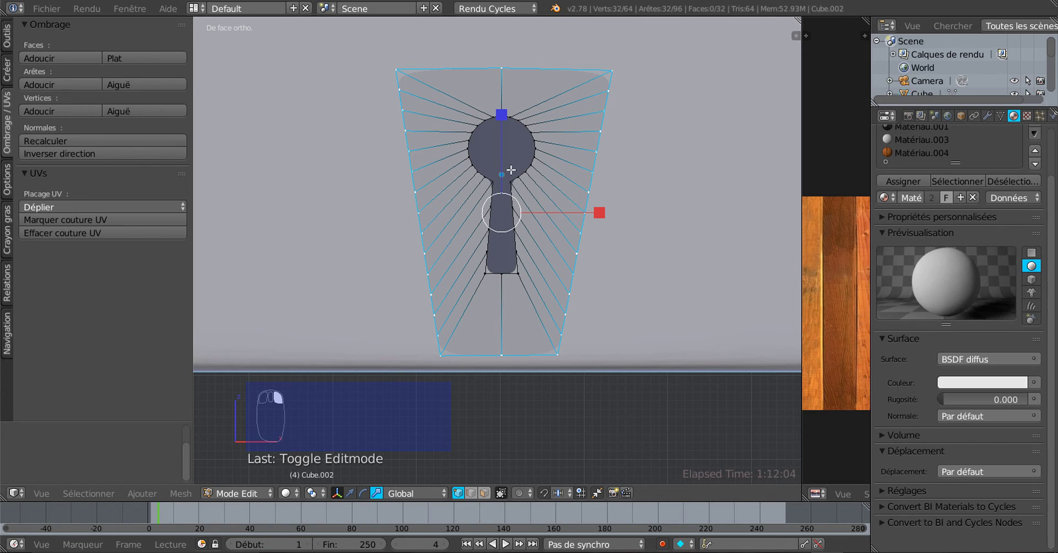
# - Scale the plate's outer outline by 0.766 in height only and raise it slightly along Z
pyautogui.press('s')
pyautogui.click(509, 288)
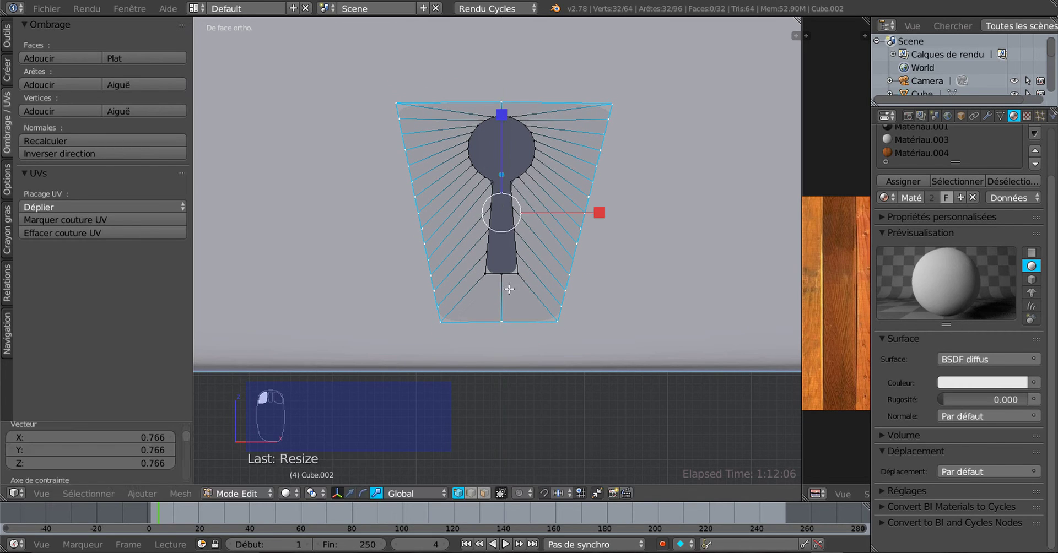
pyautogui.click(351, 493)
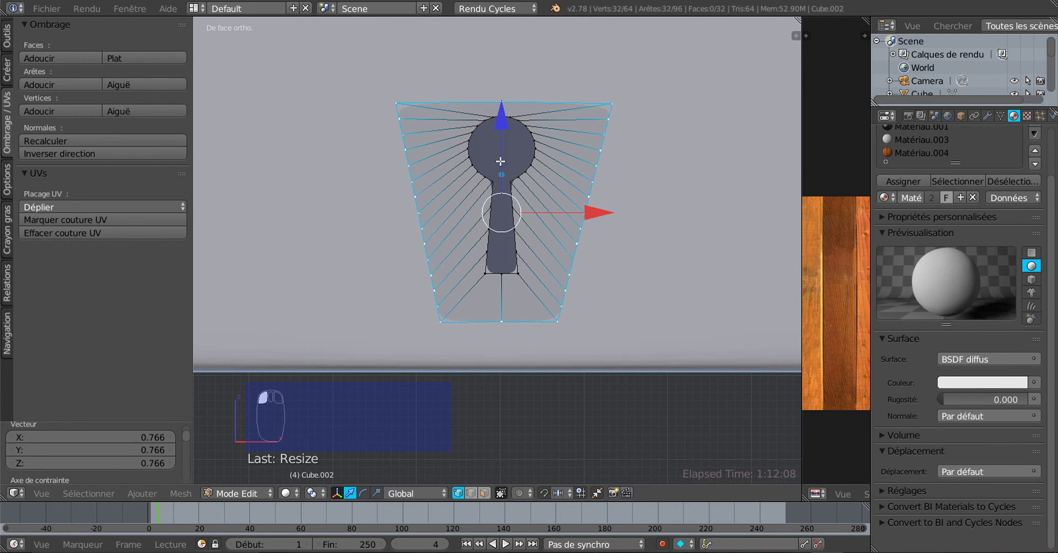
pyautogui.moveTo(502, 115); pyautogui.dragTo(507, 95)
pyautogui.press('Tab')
pyautogui.press('Tab')
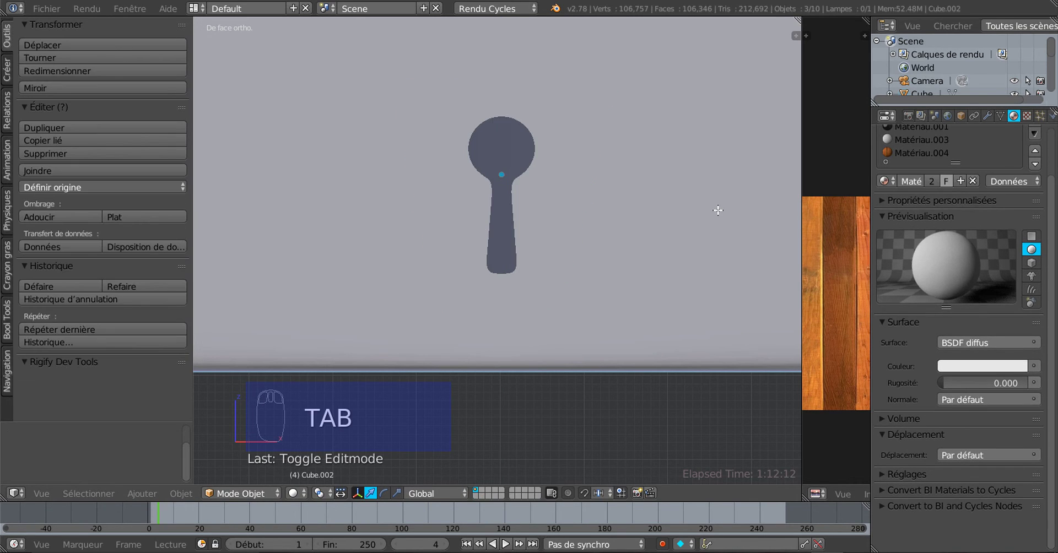
# - Raise the plate's outer outline another 0.005 along Z around the keyhole and check it in object mode
pyautogui.scroll(-4, 476, 318)
pyautogui.scroll(-3, 460, 277)
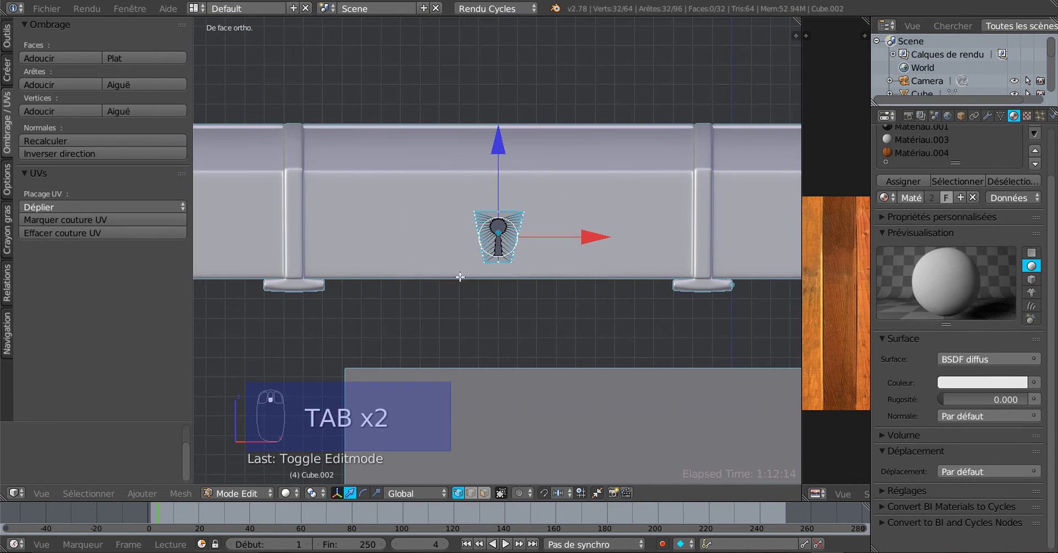
pyautogui.scroll(2, 469, 269)
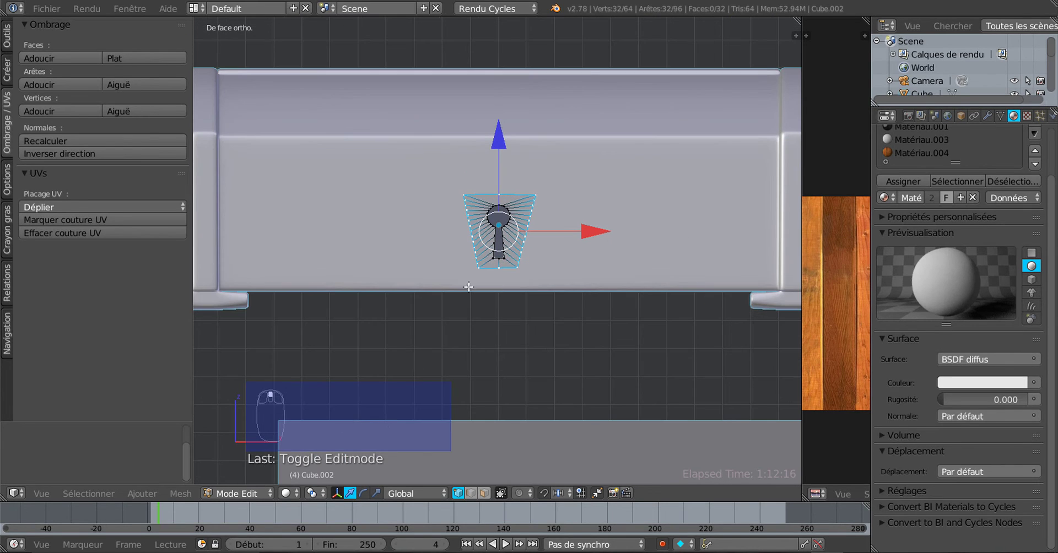
pyautogui.scroll(3, 519, 260)
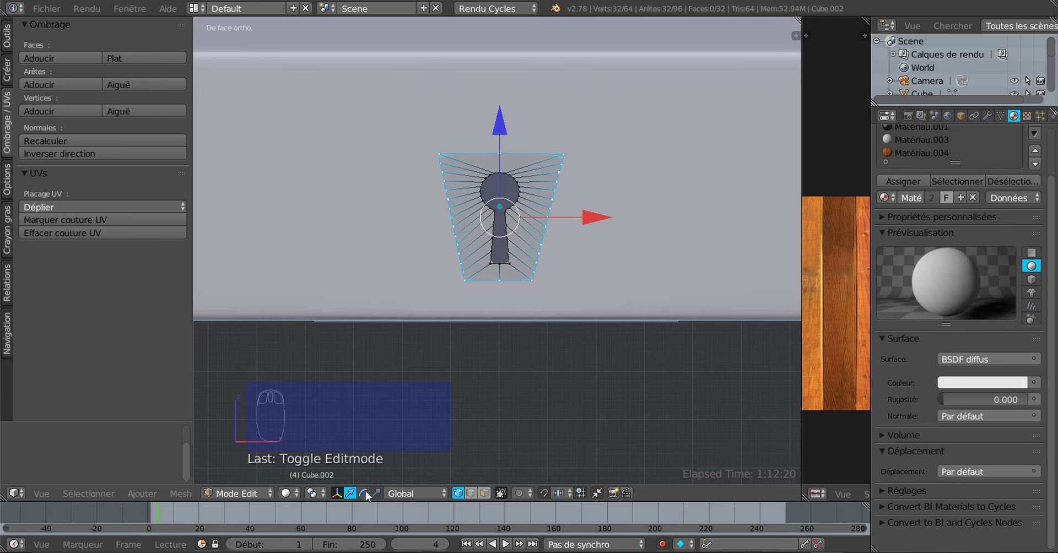
pyautogui.moveTo(504, 127)
pyautogui.mouseDown()
pyautogui.moveTo(508, 117)
pyautogui.moveTo(511, 125)
pyautogui.mouseUp()
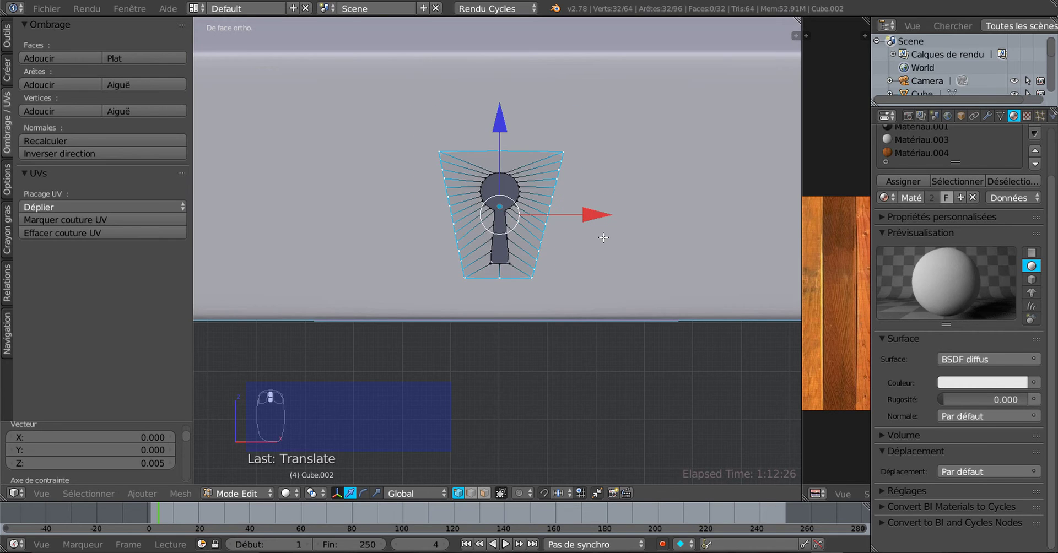
pyautogui.press('Tab')
pyautogui.press('Tab')
# - Select the whole plate mesh and extrude it by -0.017 along Y to give the plate thickness
pyautogui.moveTo(534, 263); pyautogui.dragTo(721, 196, button='middle')
pyautogui.scroll(2, 607, 226)
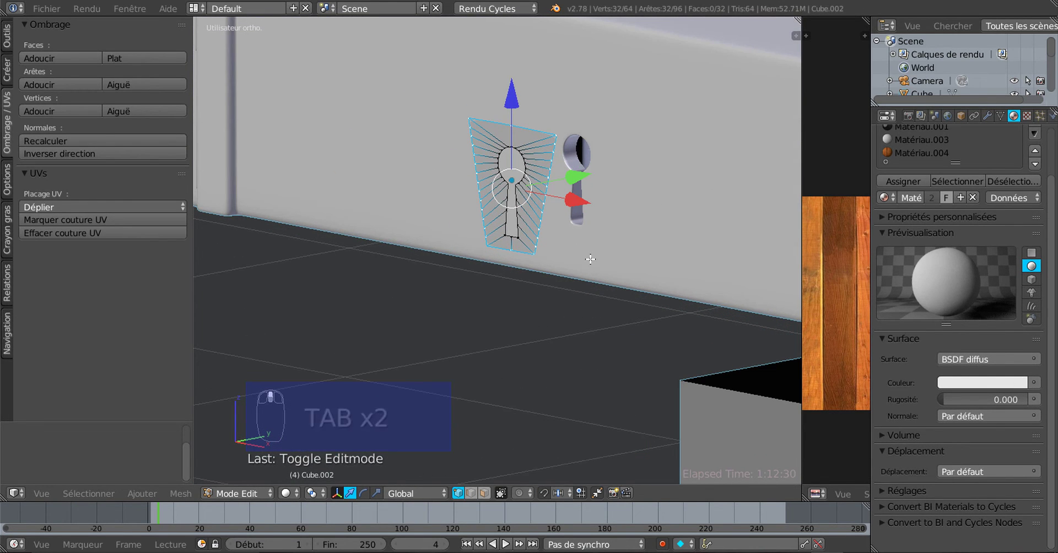
pyautogui.press('a')
pyautogui.press('a')
pyautogui.press('a')
pyautogui.moveTo(590, 255); pyautogui.dragTo(520, 329, button='middle')
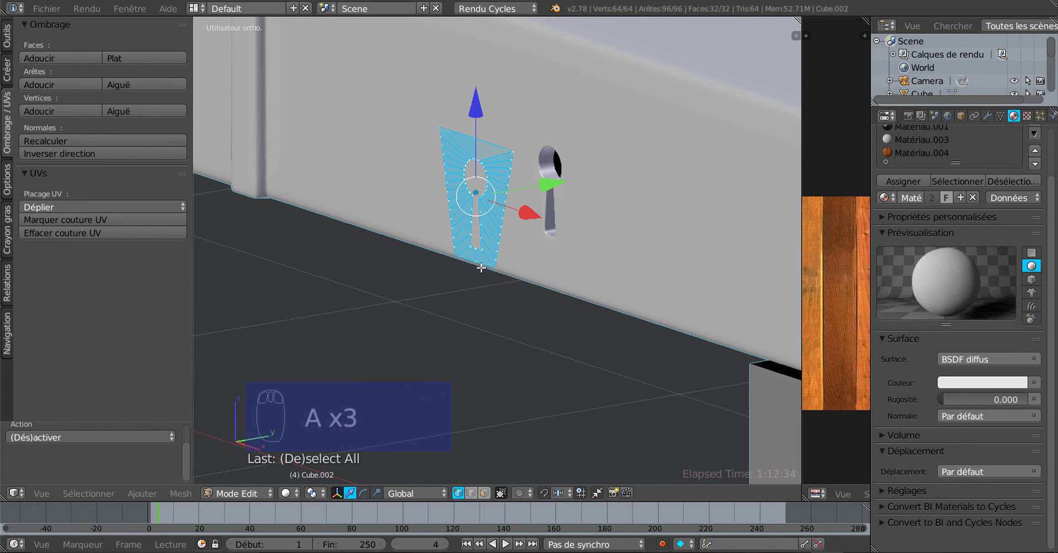
pyautogui.moveTo(486, 359); pyautogui.dragTo(450, 255, button='middle')
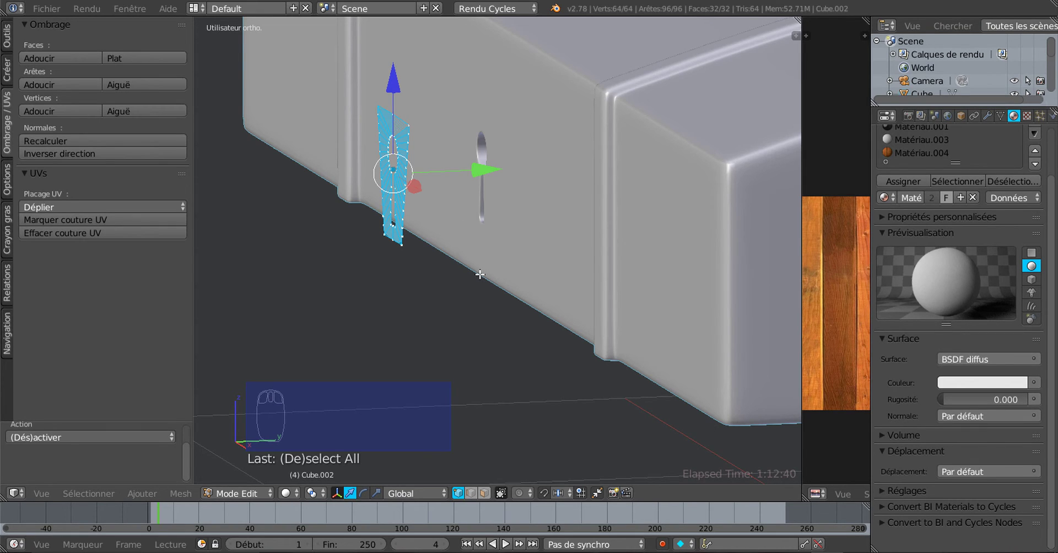
pyautogui.press('e')
pyautogui.moveTo(495, 168); pyautogui.dragTo(486, 170)
pyautogui.scroll(2, 425, 181)
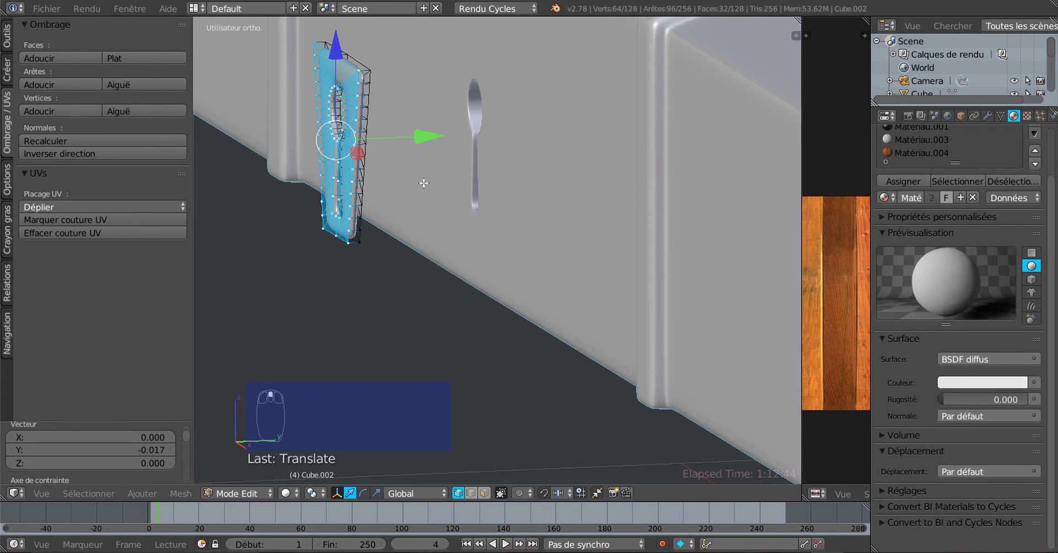
# - Add three evenly spaced, unslid loop cuts around the plate's outer side wall
pyautogui.keyDown('shift'); pyautogui.moveTo(425, 180); pyautogui.dragTo(449, 225, button='middle'); pyautogui.keyUp('shift')
pyautogui.moveTo(449, 225); pyautogui.dragTo(284, 221, button='middle')
pyautogui.moveTo(490, 235); pyautogui.dragTo(597, 233, button='middle')
pyautogui.keyDown('shift'); pyautogui.moveTo(631, 199); pyautogui.dragTo(523, 226, button='middle'); pyautogui.keyUp('shift')
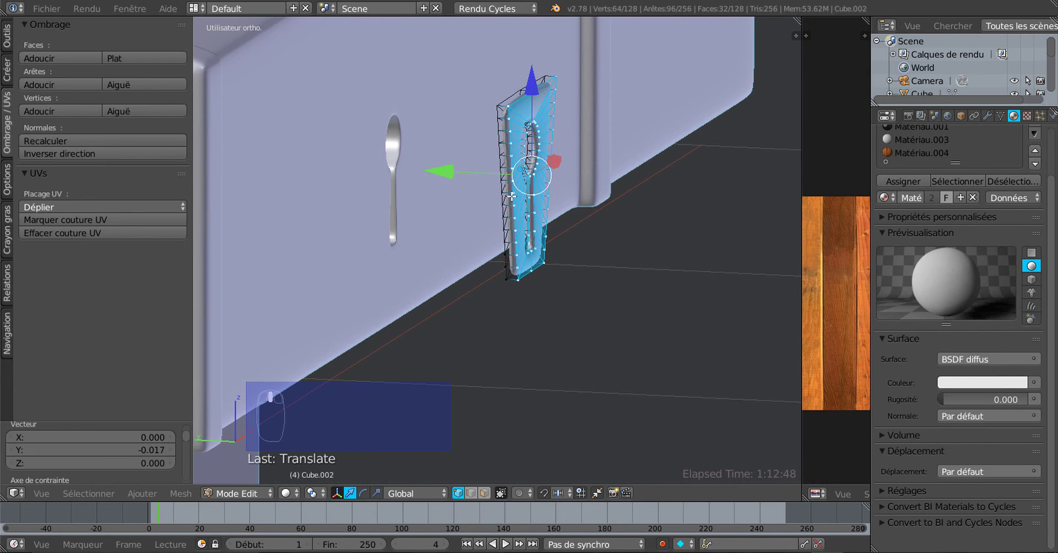
pyautogui.scroll(4, 512, 234)
pyautogui.keyDown('shift'); pyautogui.moveTo(522, 172); pyautogui.dragTo(501, 375, button='middle'); pyautogui.keyUp('shift')
pyautogui.keyDown('shift'); pyautogui.moveTo(508, 188); pyautogui.dragTo(502, 286, button='middle'); pyautogui.keyUp('shift')
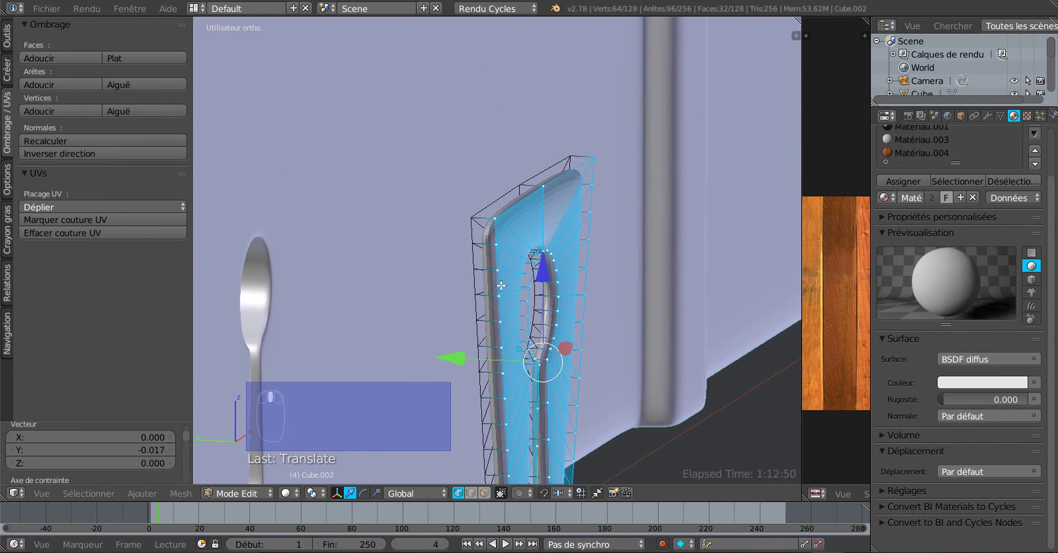
pyautogui.scroll(2, 494, 237)
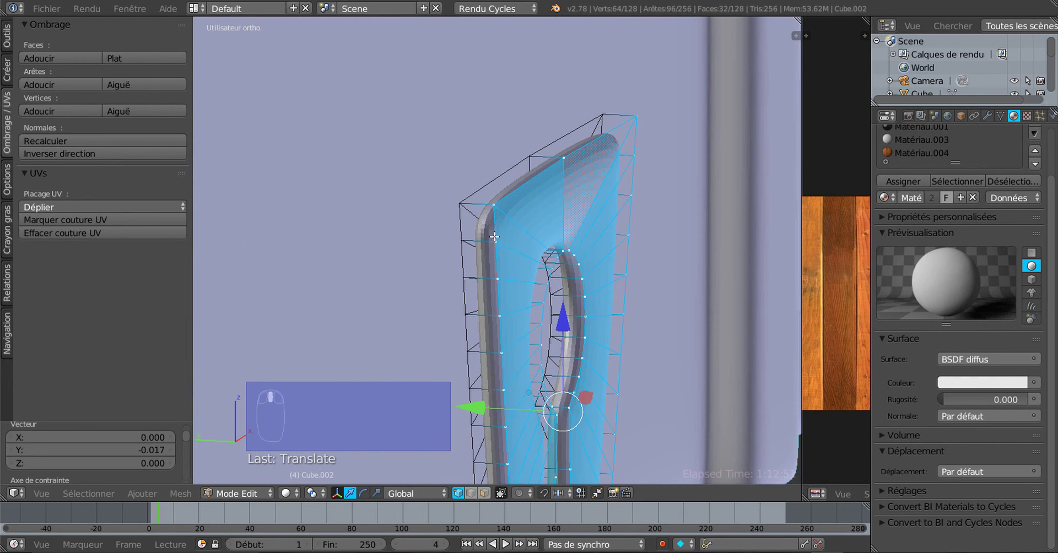
pyautogui.hotkey('ctrl', 'r')
pyautogui.scroll(2, 480, 205)
pyautogui.click(480, 206)
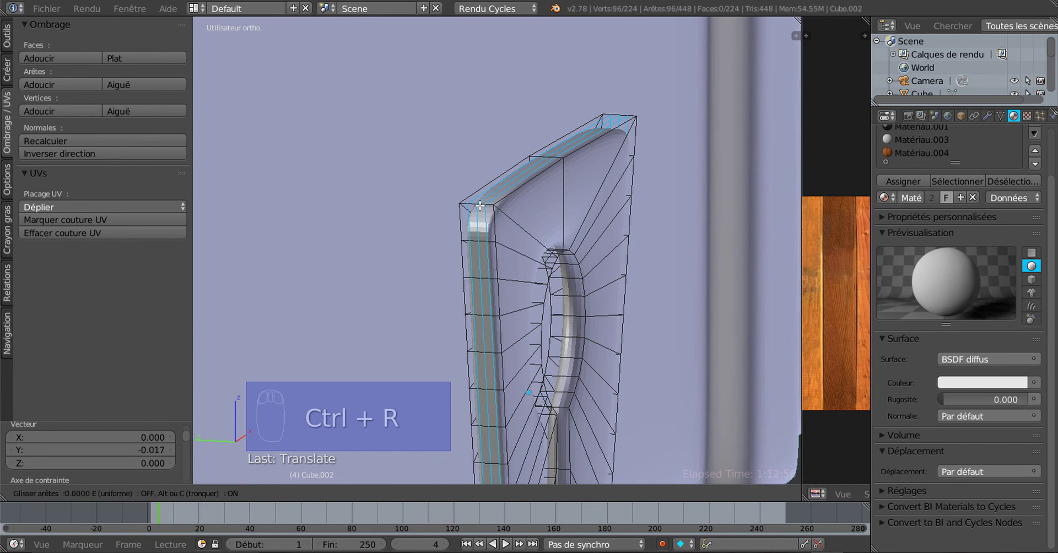
pyautogui.rightClick(480, 206)
pyautogui.moveTo(516, 233); pyautogui.dragTo(351, 216, button='middle')
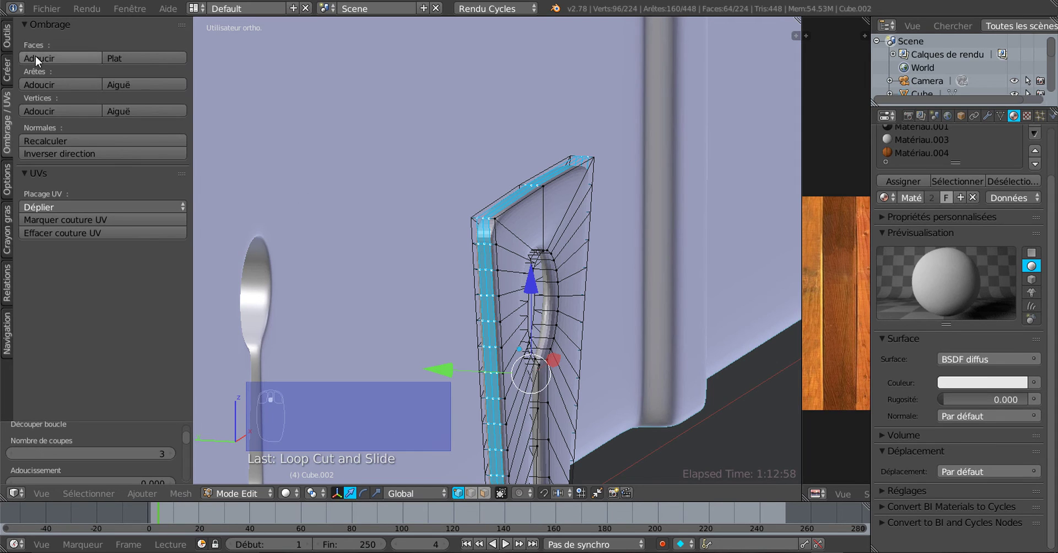
# - Apply smooth shading to the whole keyhole plate in object mode and return to edit mode
pyautogui.press('Tab')
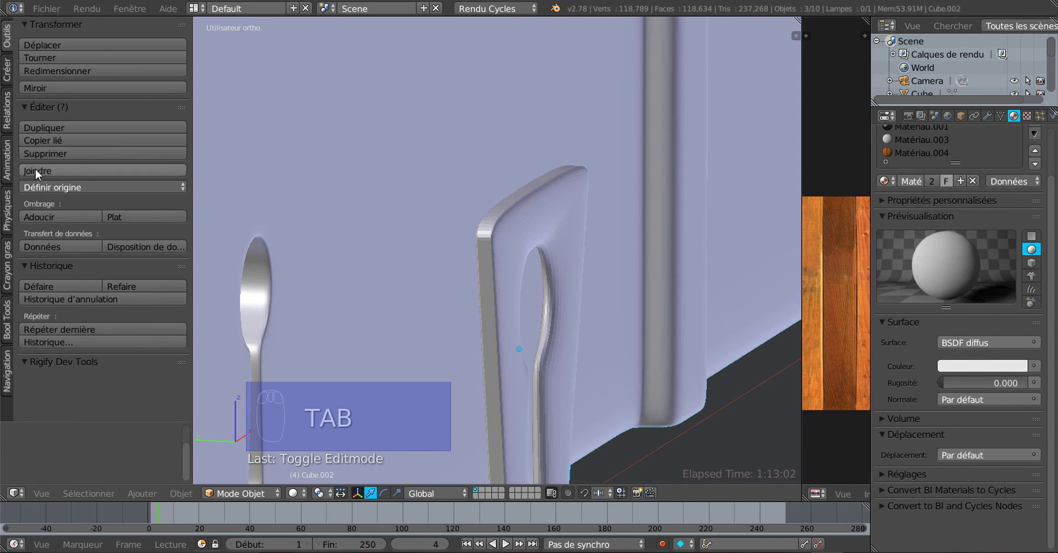
pyautogui.click(33, 216)
pyautogui.scroll(2, 498, 278)
pyautogui.press('Tab')
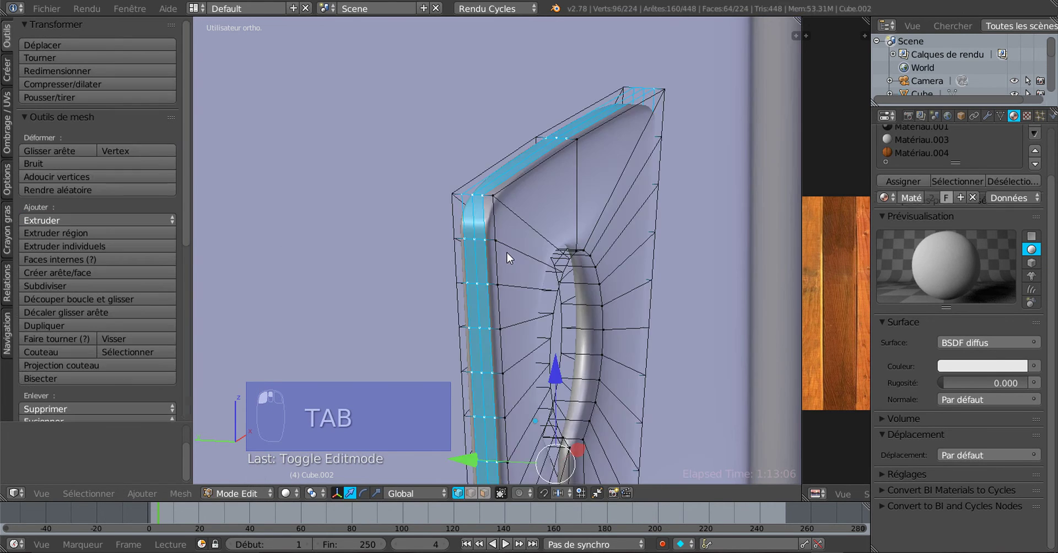
# - Add a single loop cut on the plate's front face and slide it close to the keyhole's edge
pyautogui.scroll(-1, 510, 254)
pyautogui.moveTo(542, 312); pyautogui.dragTo(603, 184, button='middle')
pyautogui.scroll(-1, 606, 171)
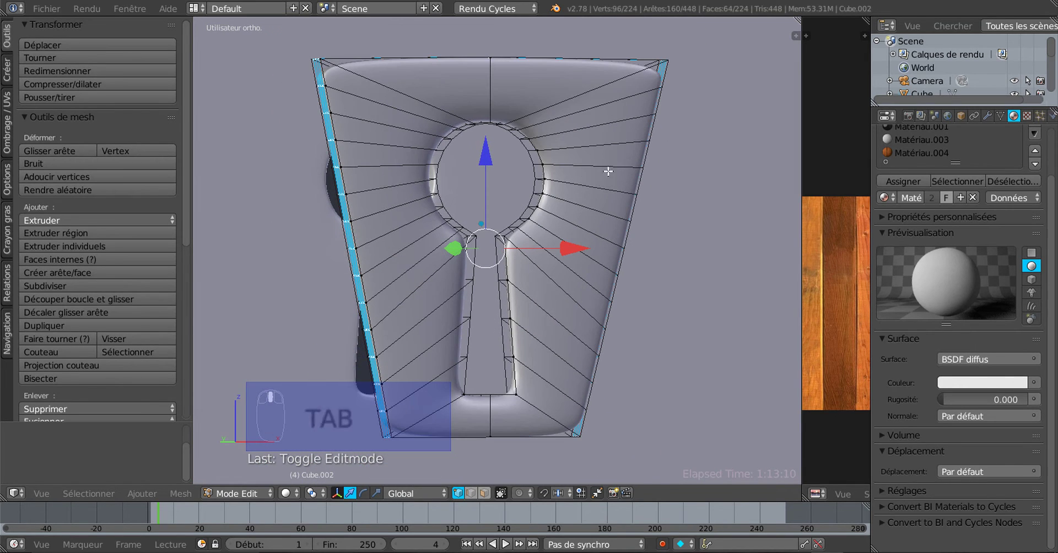
pyautogui.hotkey('ctrl', 'r')
pyautogui.click(579, 109)
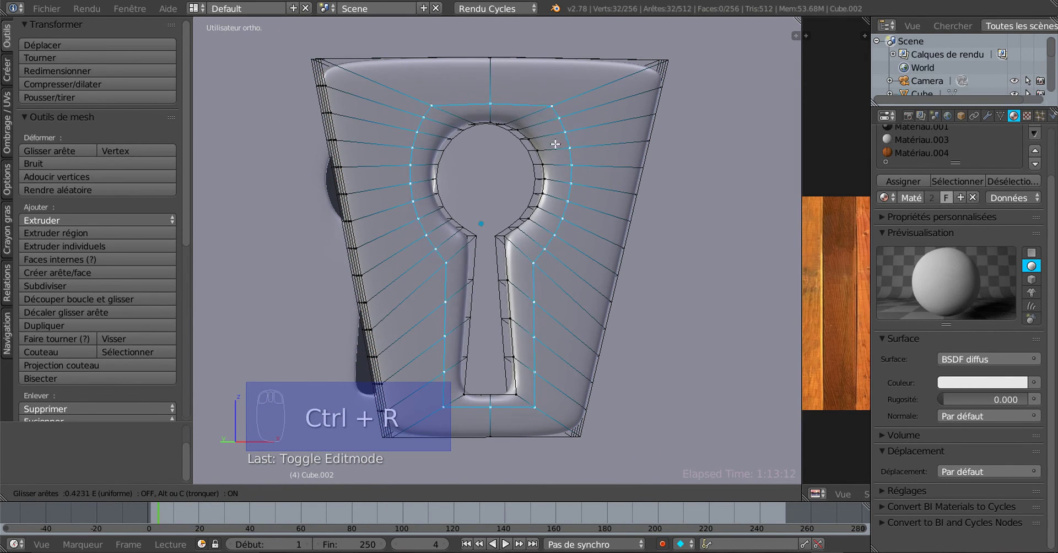
pyautogui.click(522, 156)
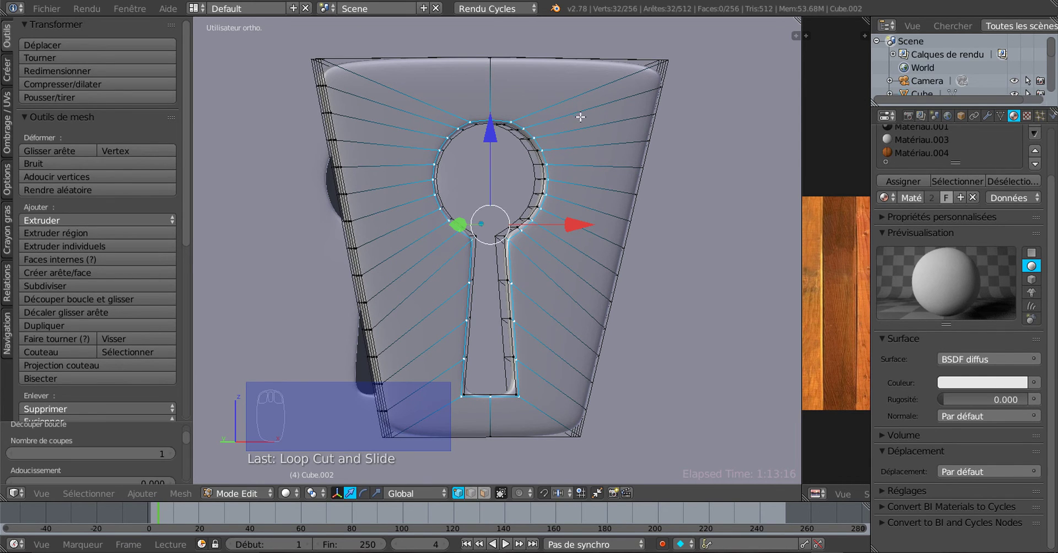
# - Add another loop cut on the plate's front face and slide it outward close to the outer rim
pyautogui.hotkey('ctrl', 'r')
pyautogui.click(585, 113)
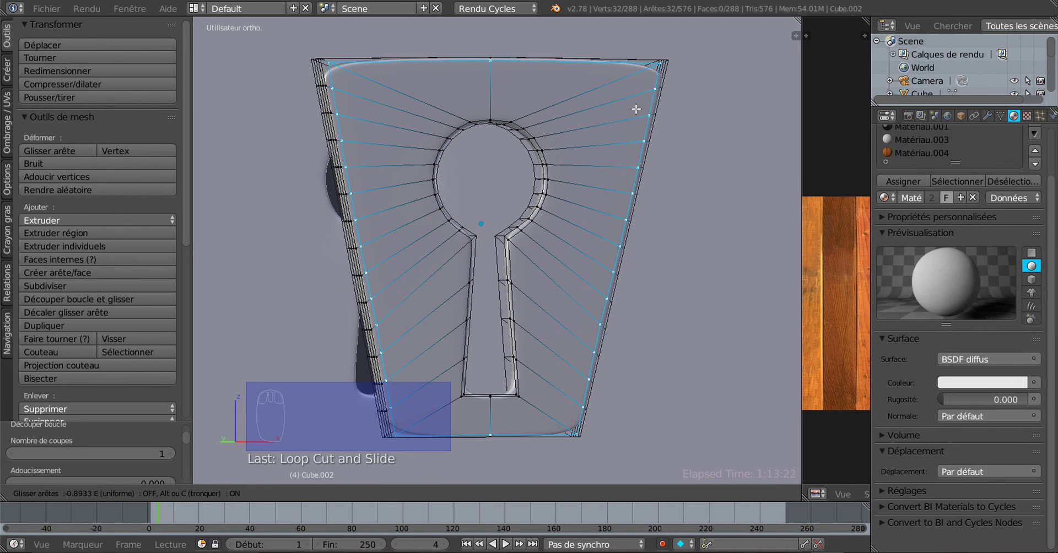
pyautogui.click(635, 114)
pyautogui.scroll(-3, 641, 205)
pyautogui.moveTo(627, 217)
pyautogui.mouseDown(button='middle')
pyautogui.moveTo(373, 215)
pyautogui.moveTo(641, 221)
pyautogui.mouseUp(button='middle')
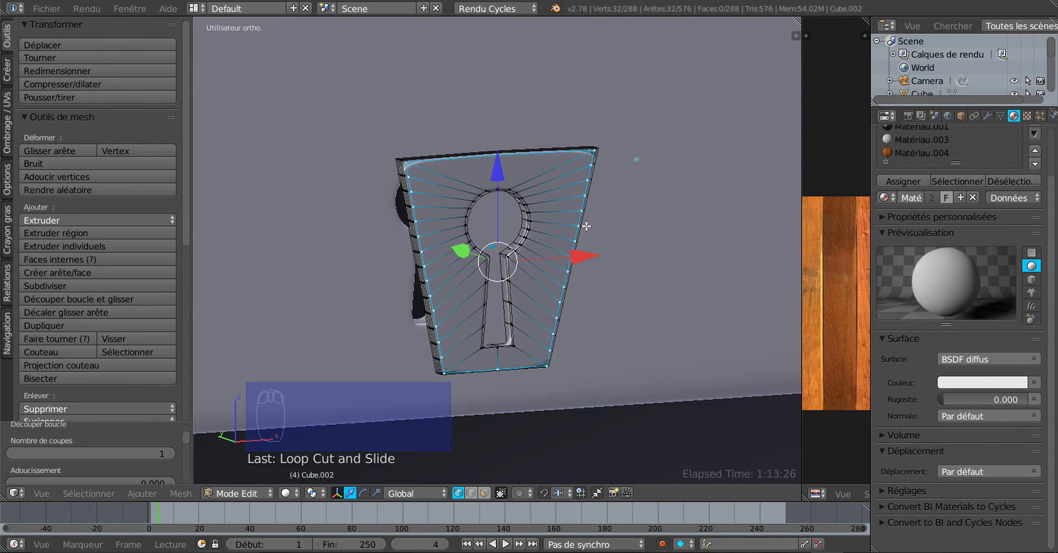
pyautogui.moveTo(553, 241); pyautogui.dragTo(509, 259, button='middle')
pyautogui.scroll(2, 597, 243)
pyautogui.scroll(3, 512, 236)
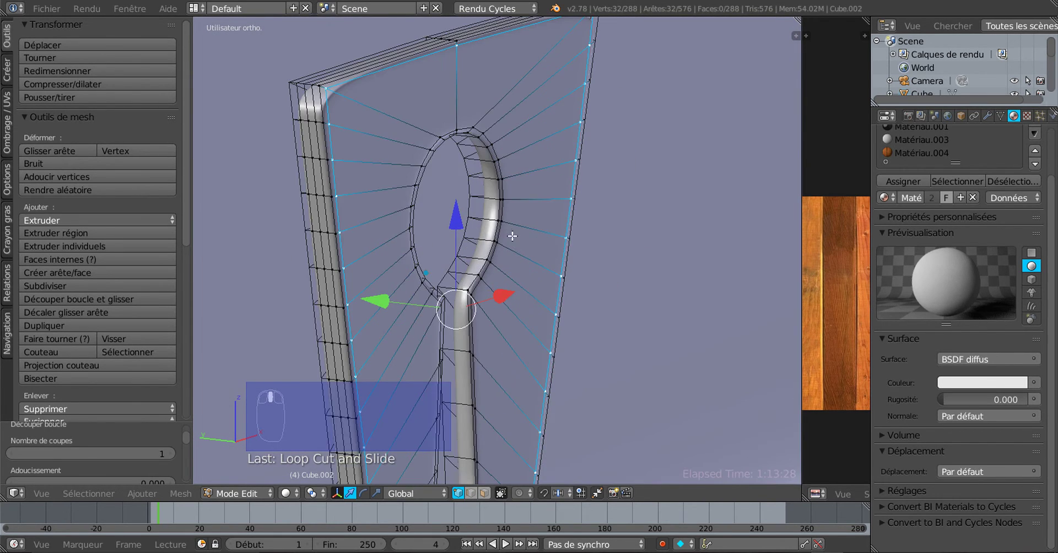
# - Add two loop cuts on the keyhole's inner wall, one near its back edge and one near its front edge, and check in object mode
pyautogui.scroll(2, 512, 236)
pyautogui.hotkey('ctrl', 'r')
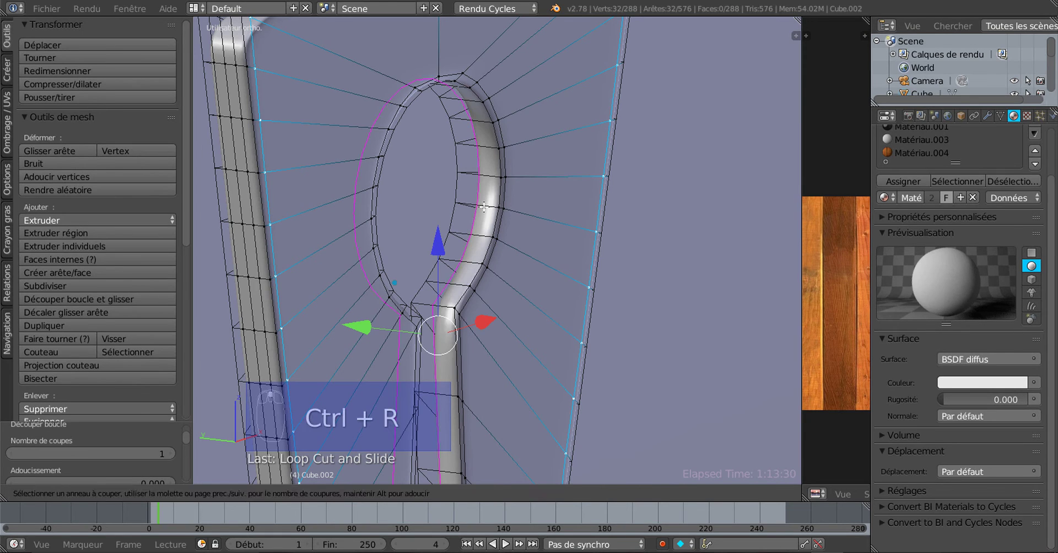
pyautogui.click(483, 204)
pyautogui.click(480, 200)
pyautogui.hotkey('ctrl', 'r')
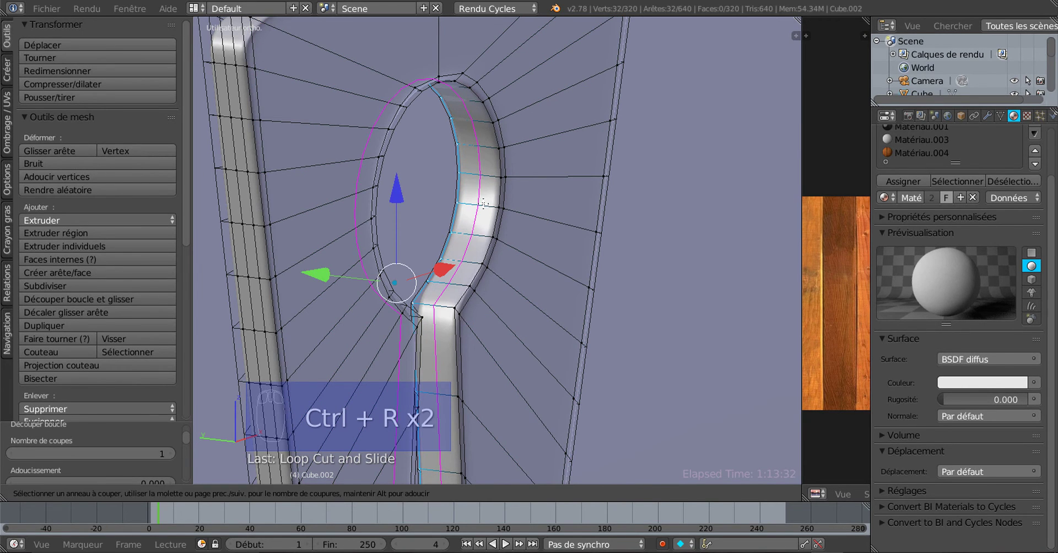
pyautogui.click(493, 204)
pyautogui.click(499, 205)
pyautogui.scroll(-5, 499, 205)
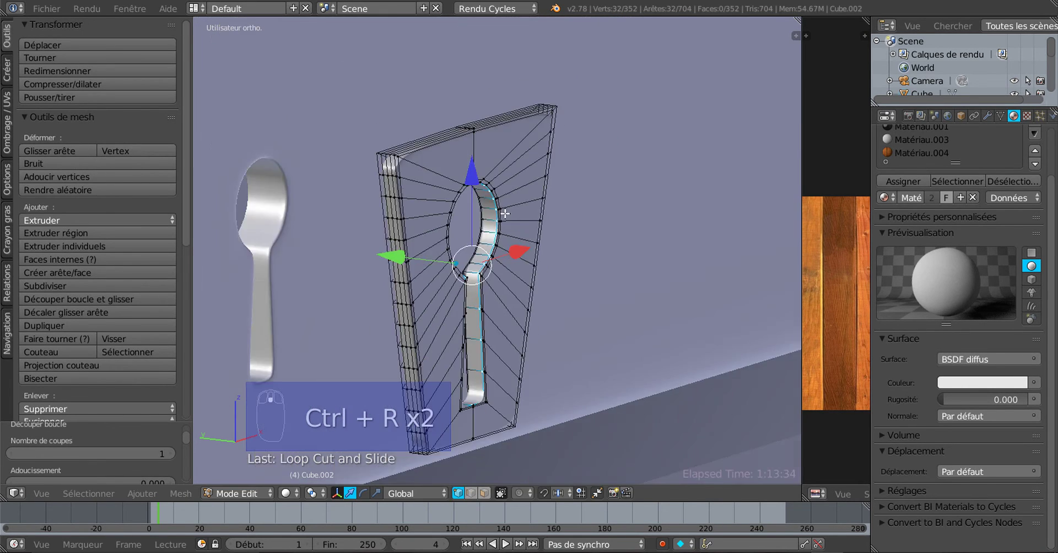
pyautogui.moveTo(504, 214); pyautogui.dragTo(346, 217, button='middle')
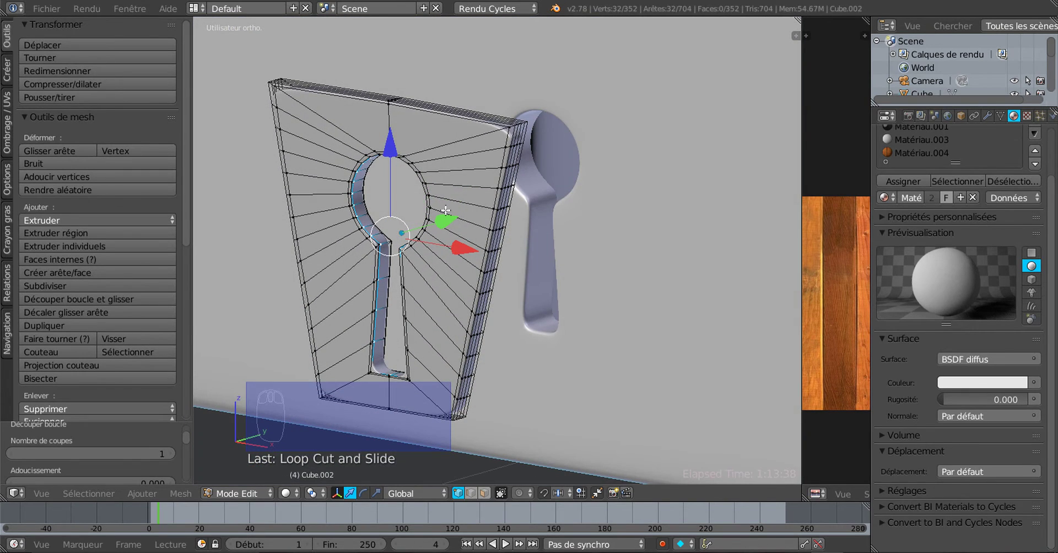
pyautogui.moveTo(483, 243); pyautogui.dragTo(499, 241, button='middle')
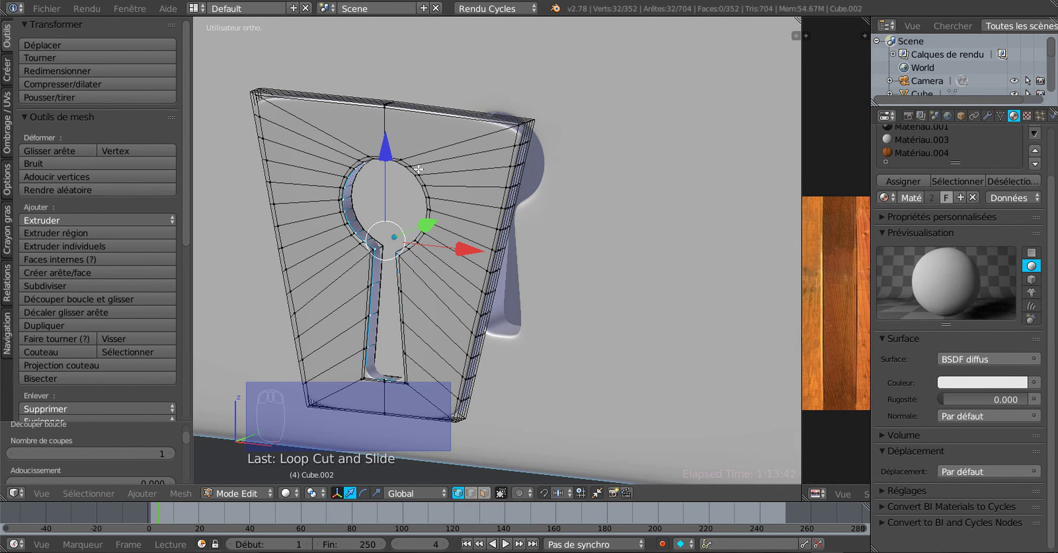
pyautogui.press('Tab')
pyautogui.press('Tab')
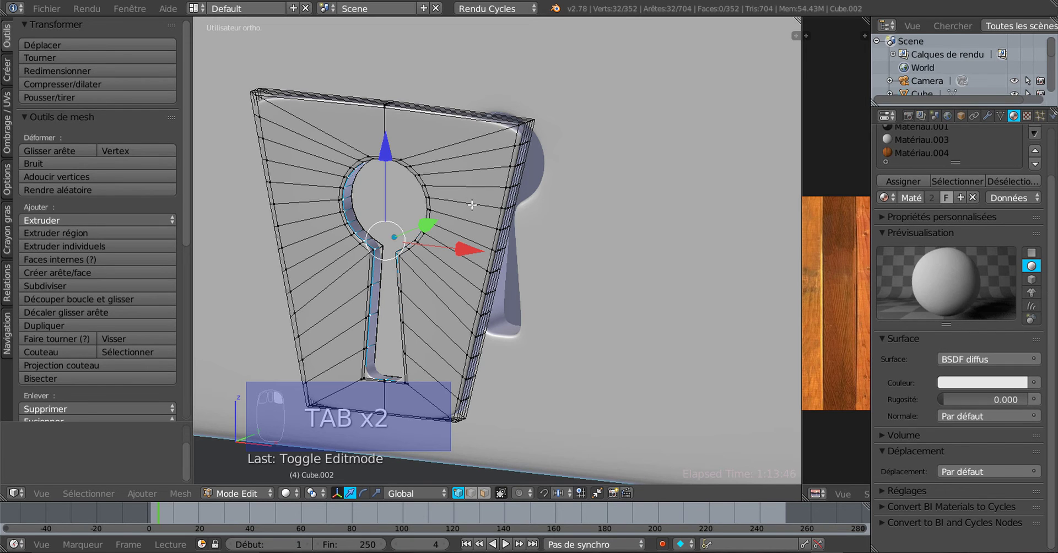
# - Select the whole plate mesh and assign the black Matériau.001 material to it
pyautogui.press('a')
pyautogui.press('a')
pyautogui.press('a')
pyautogui.press('a')
pyautogui.moveTo(472, 205); pyautogui.dragTo(534, 182, button='middle')
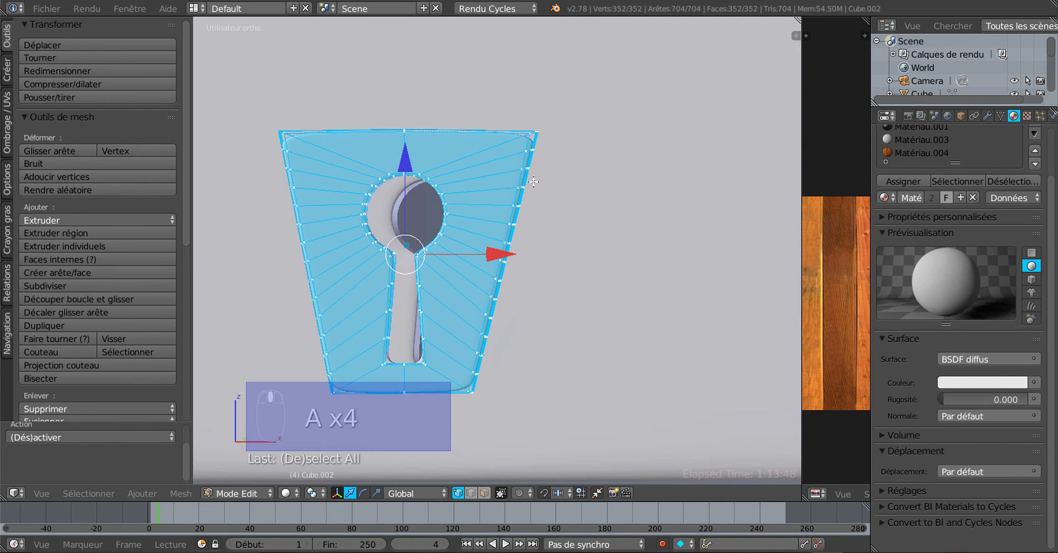
pyautogui.scroll(1, 533, 182)
pyautogui.scroll(-2, 536, 190)
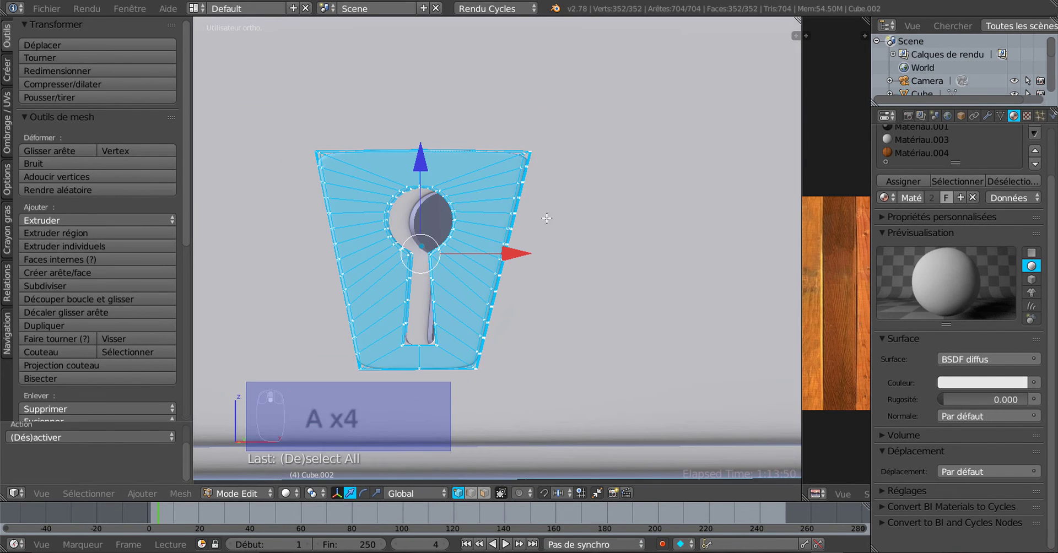
pyautogui.moveTo(545, 219); pyautogui.dragTo(565, 221, button='middle')
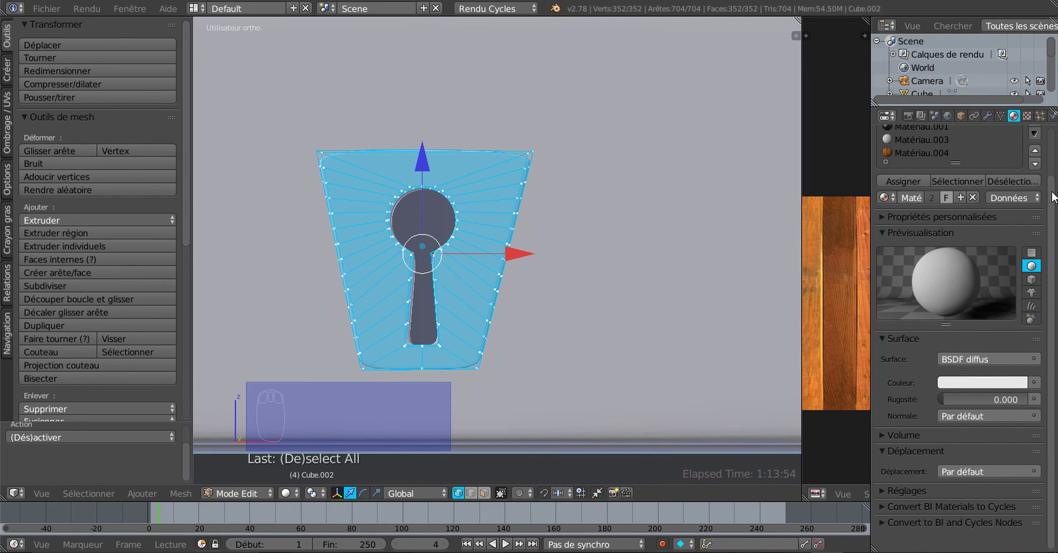
pyautogui.scroll(2, 1046, 163)
pyautogui.click(896, 165)
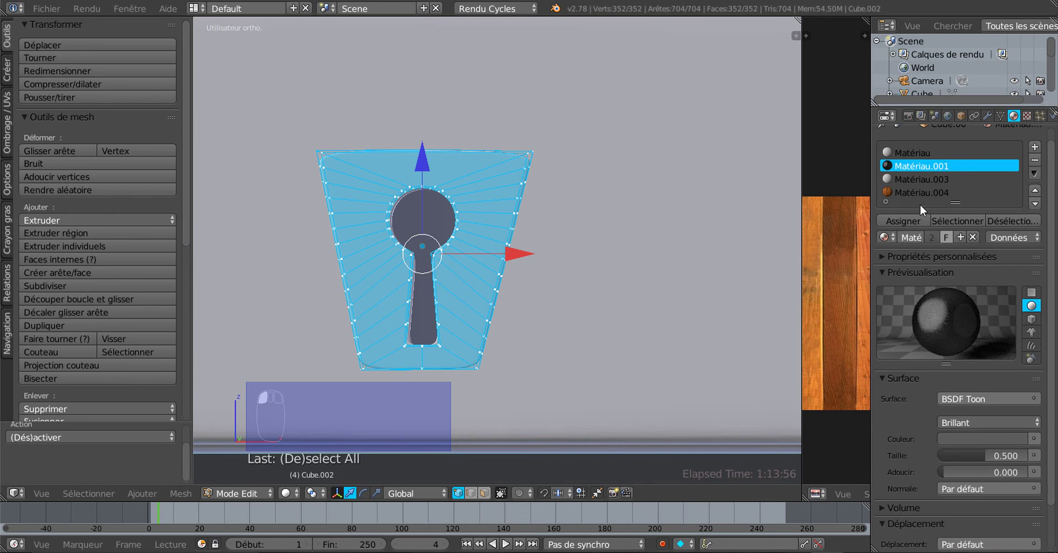
pyautogui.click(901, 220)
# - Display the viewport in material shading and inspect the plate on the wooden chest in object mode
pyautogui.scroll(-5, 551, 308)
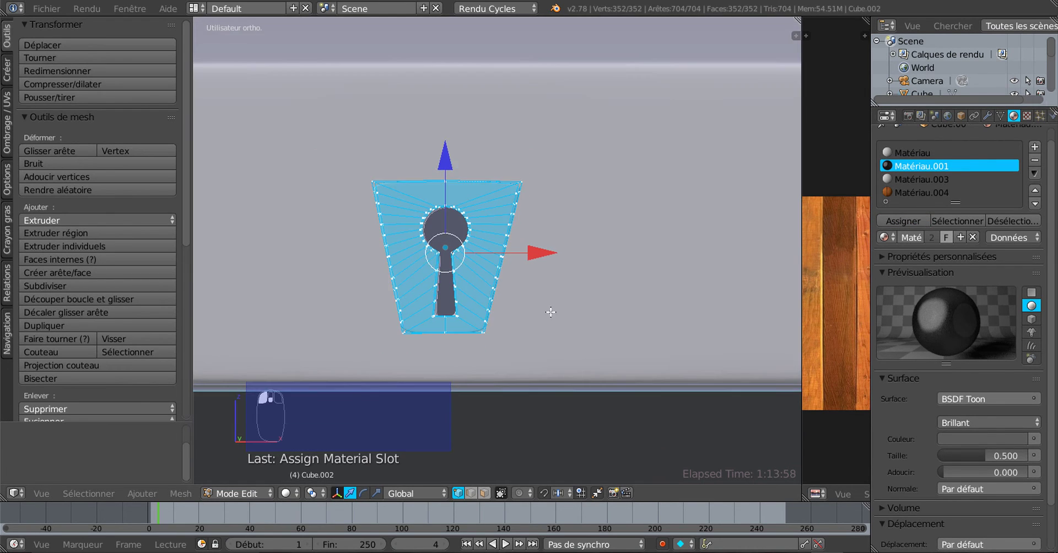
pyautogui.click(285, 493)
pyautogui.click(298, 420)
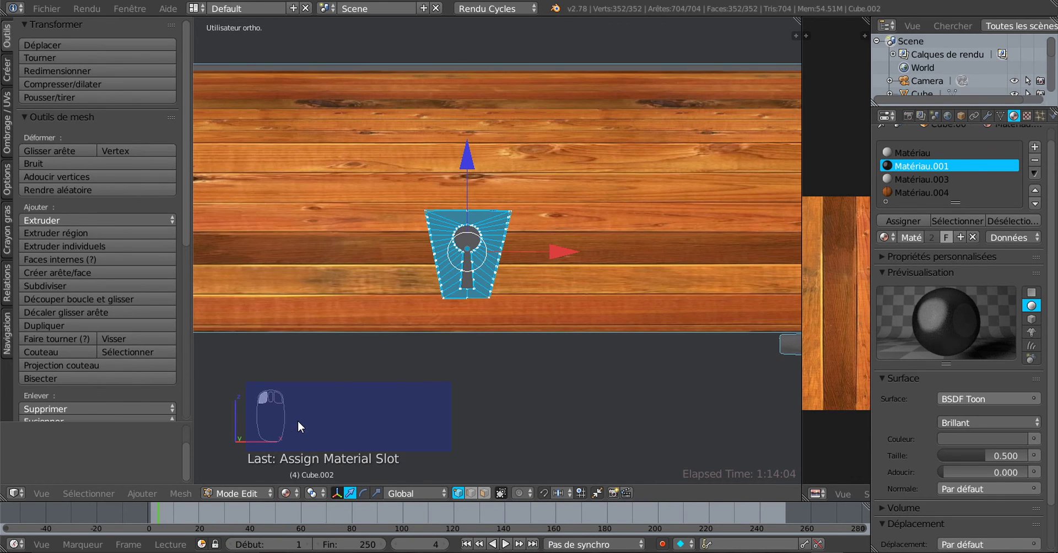
pyautogui.scroll(2, 436, 349)
pyautogui.press('Tab')
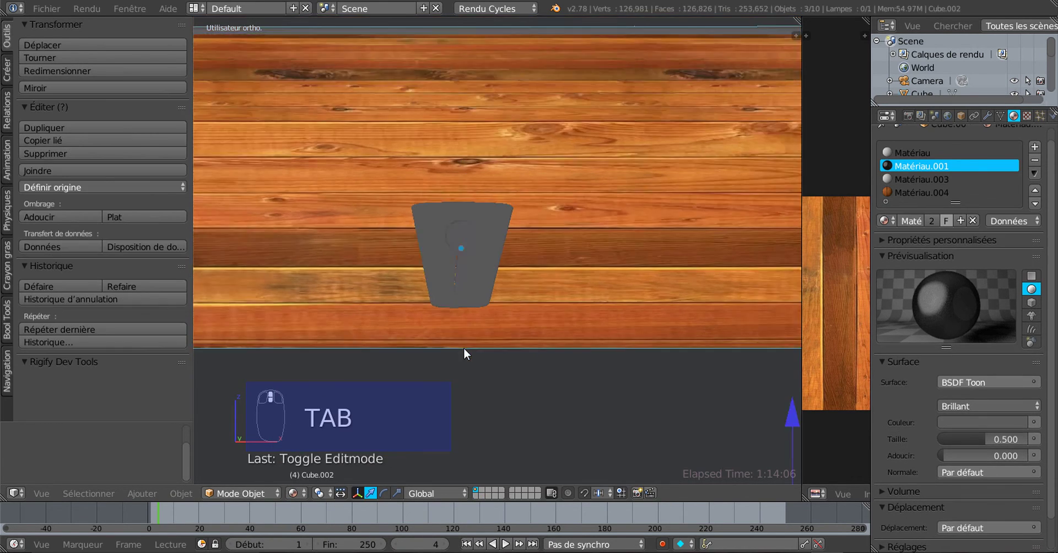
pyautogui.scroll(-3, 464, 348)
pyautogui.moveTo(434, 343); pyautogui.dragTo(388, 359, button='middle')
pyautogui.scroll(5, 432, 330)
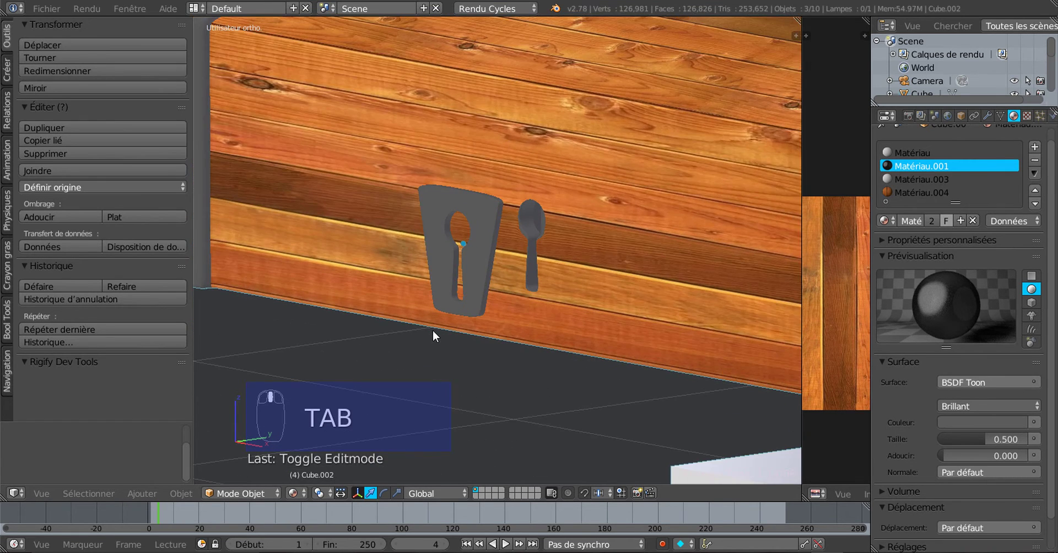
# - Select the keyhole plate and move it along Y against the chest's front, around the keyhole
pyautogui.rightClick(468, 252)
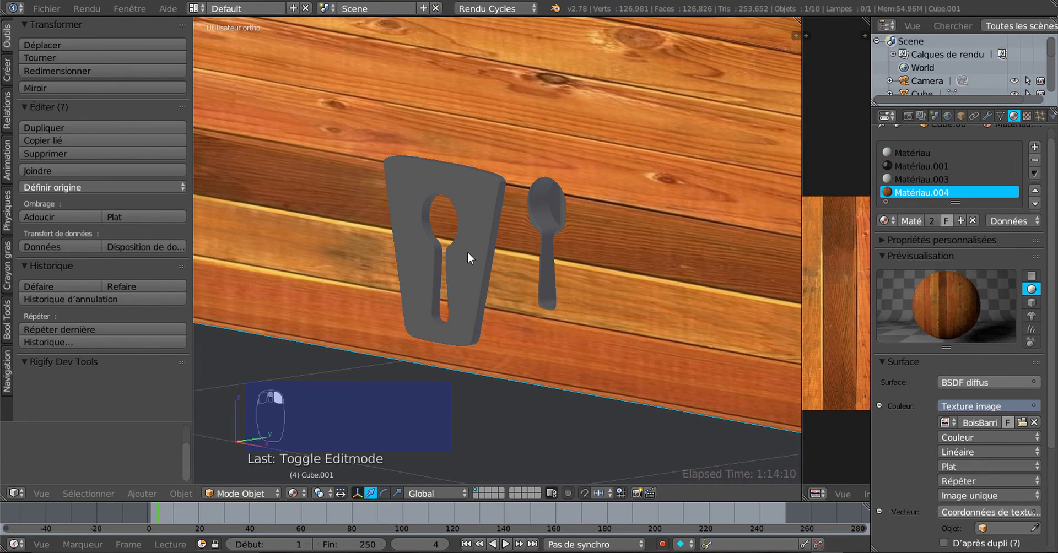
pyautogui.rightClick(468, 253)
pyautogui.moveTo(453, 346); pyautogui.dragTo(418, 381, button='middle')
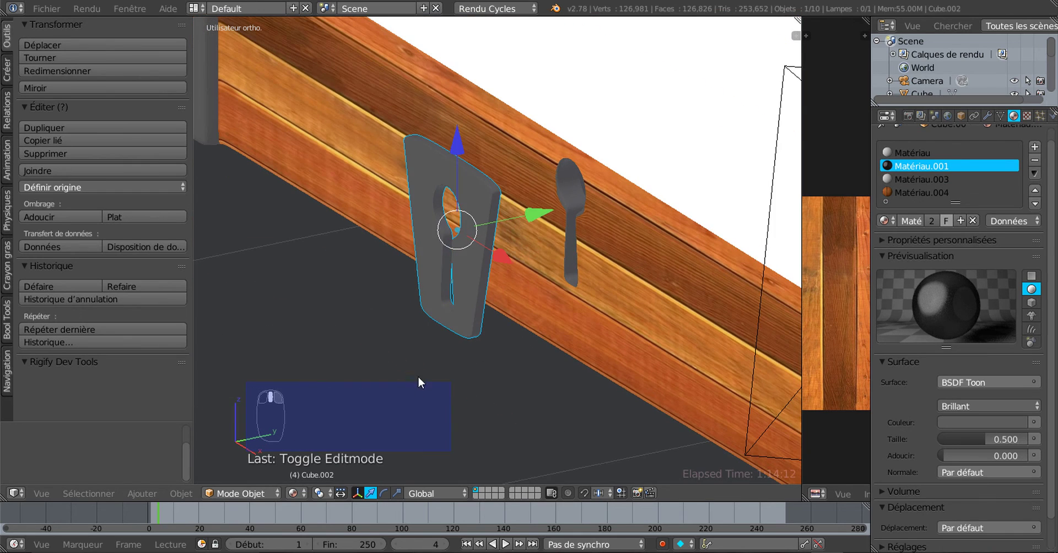
pyautogui.moveTo(534, 224); pyautogui.dragTo(649, 198)
pyautogui.moveTo(597, 242); pyautogui.dragTo(696, 226, button='middle')
pyautogui.press('Tab')
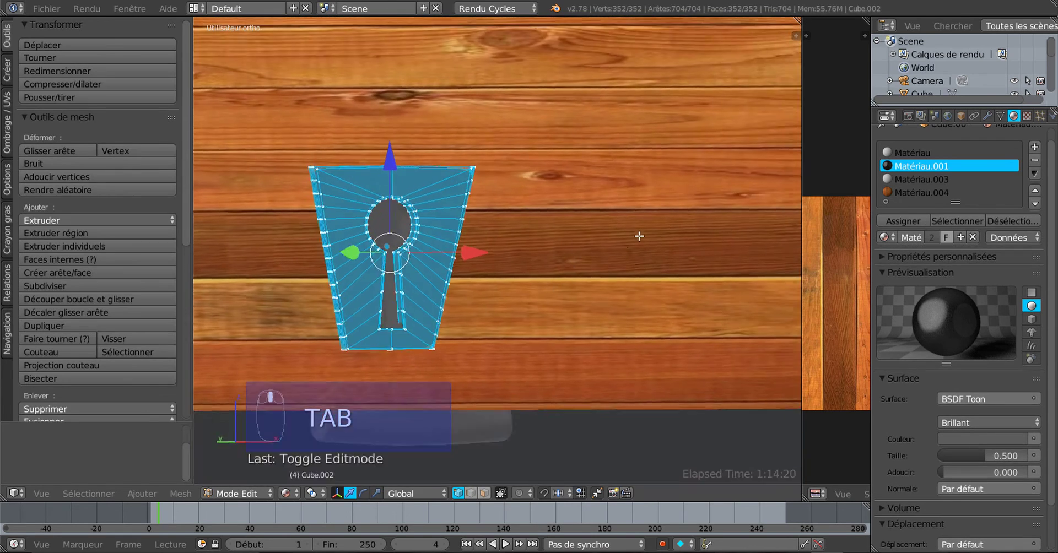
pyautogui.press('Tab')
pyautogui.moveTo(625, 248); pyautogui.dragTo(556, 251, button='middle')
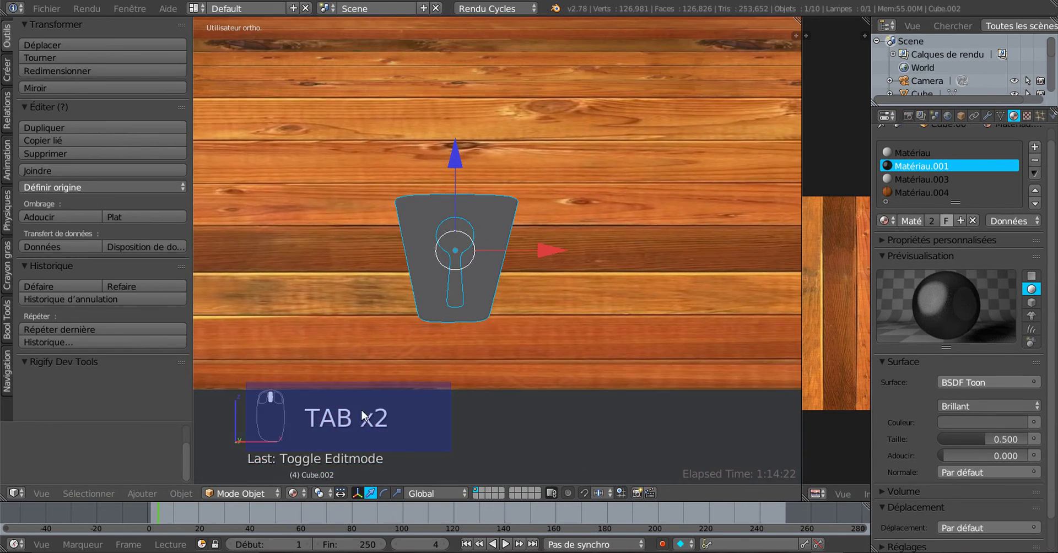
# - Display the viewport in rendered shading and examine the plate on the chest from several distances
pyautogui.click(292, 493)
pyautogui.click(317, 403)
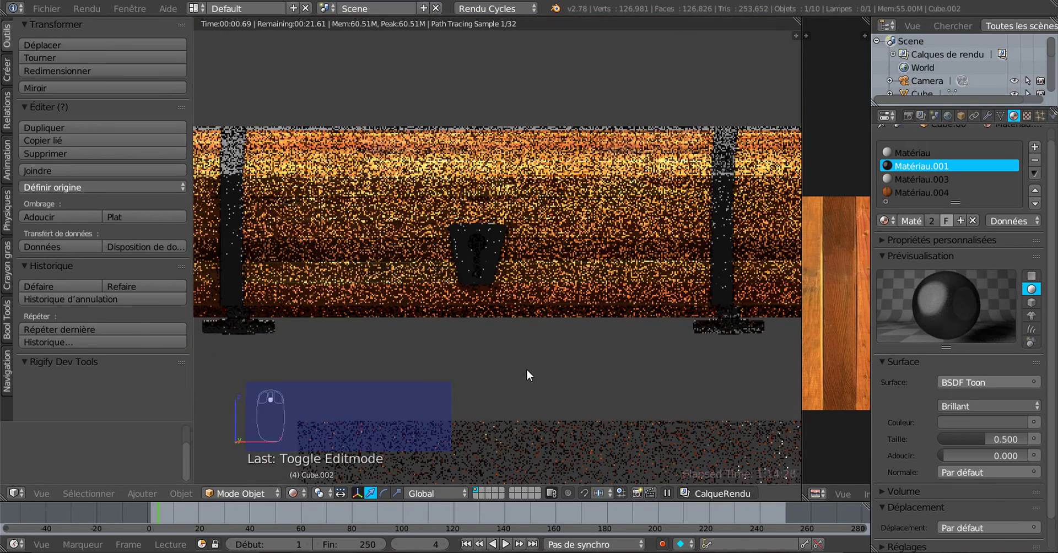
pyautogui.moveTo(532, 366); pyautogui.dragTo(505, 371, button='middle')
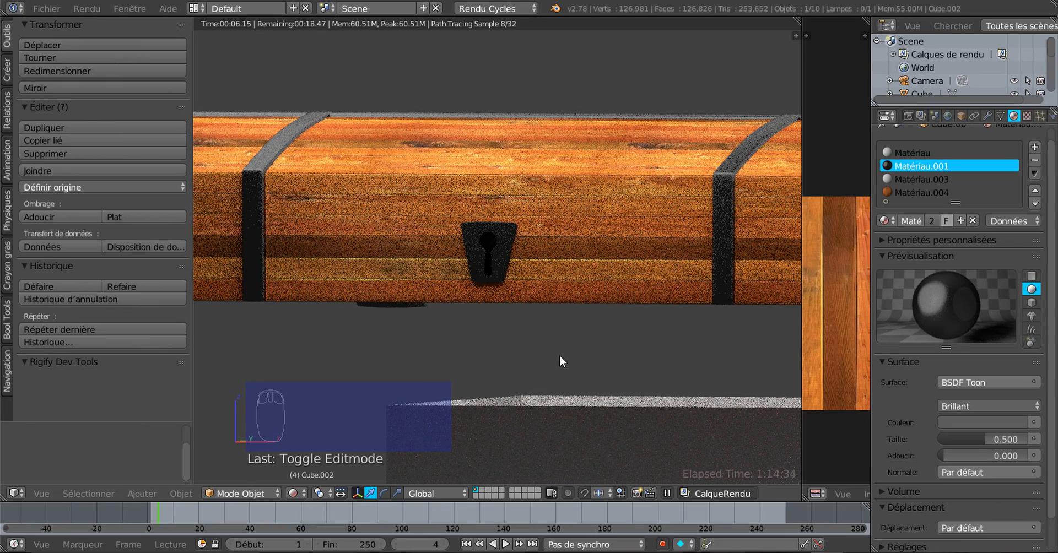
pyautogui.scroll(-4, 560, 355)
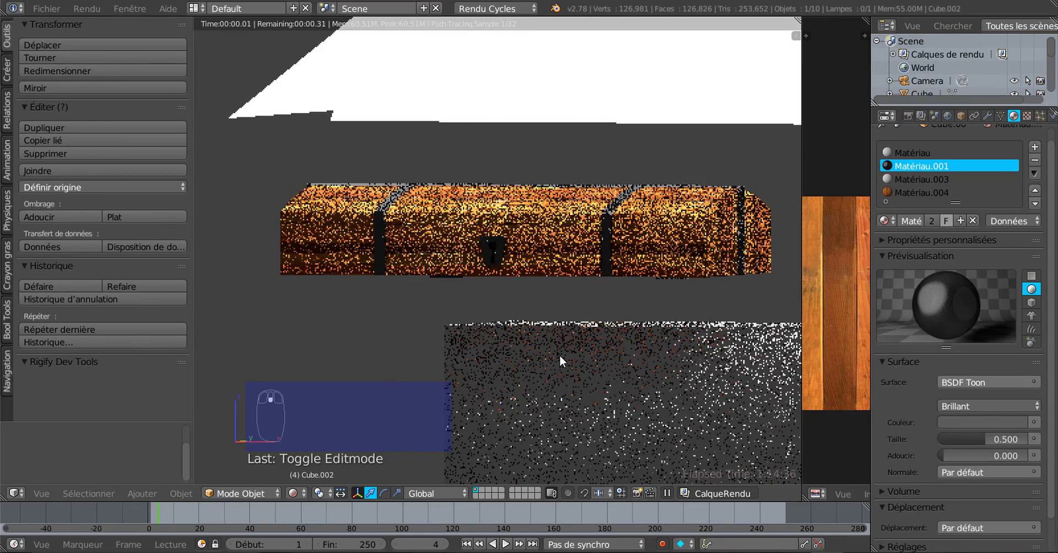
pyautogui.scroll(4, 534, 279)
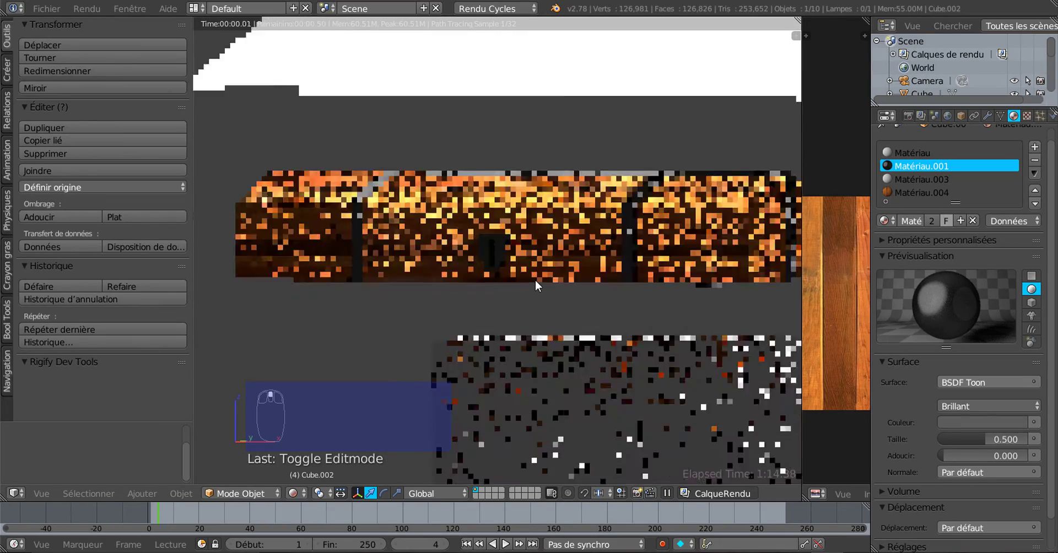
# - Examine the rendered wooden lid with its keyhole plate and the grey chest base from several angles and distances
pyautogui.scroll(1, 508, 257)
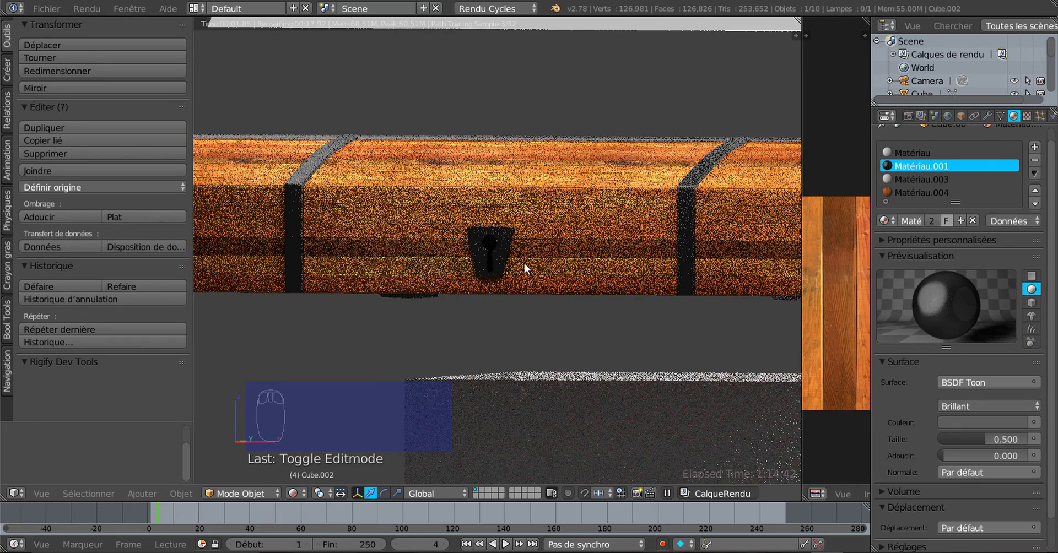
pyautogui.scroll(-1, 535, 291)
pyautogui.moveTo(534, 291); pyautogui.dragTo(445, 296, button='middle')
pyautogui.scroll(-3, 461, 308)
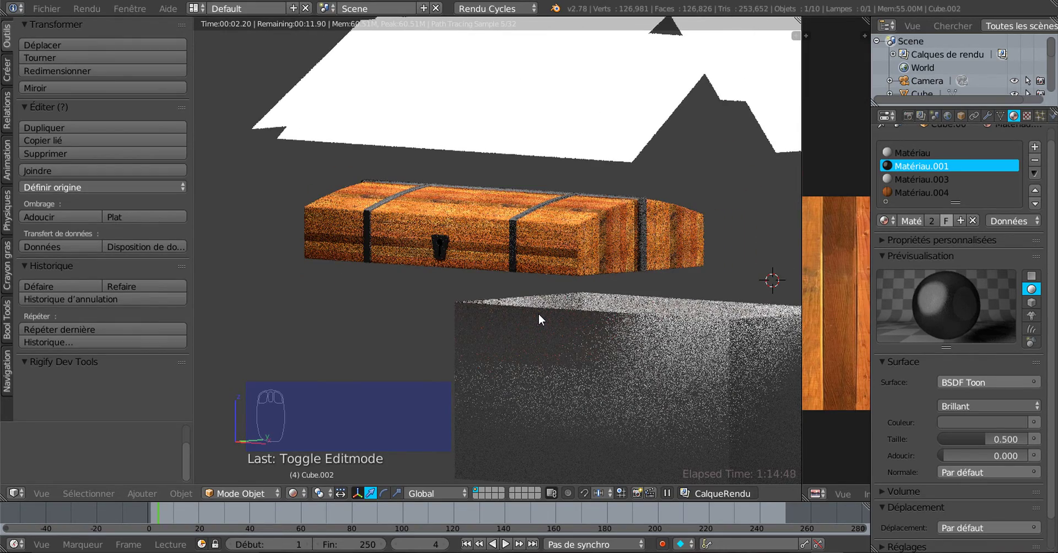
pyautogui.scroll(-2, 537, 313)
pyautogui.moveTo(538, 313); pyautogui.dragTo(524, 263, button='middle')
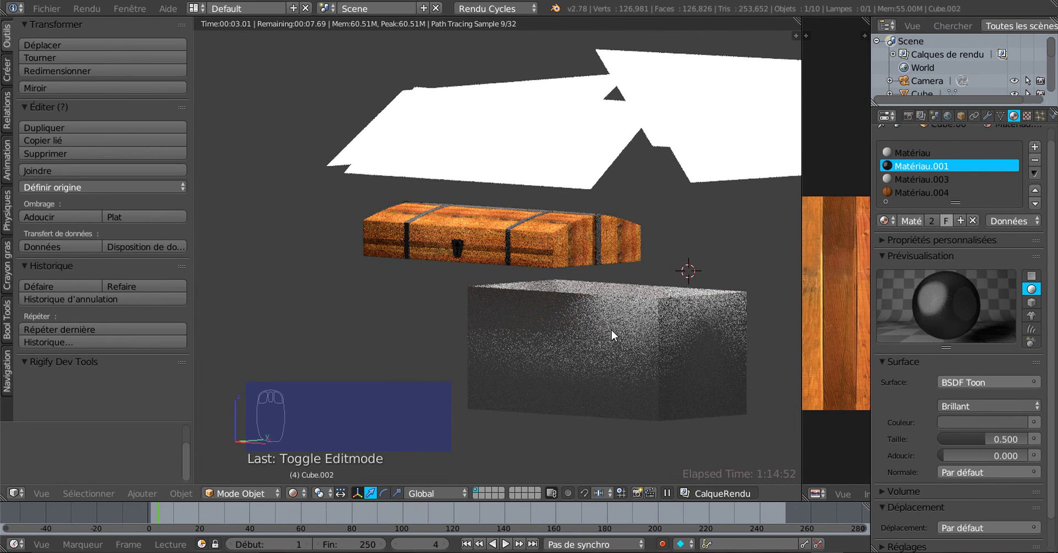
pyautogui.moveTo(564, 329); pyautogui.dragTo(534, 296, button='middle')
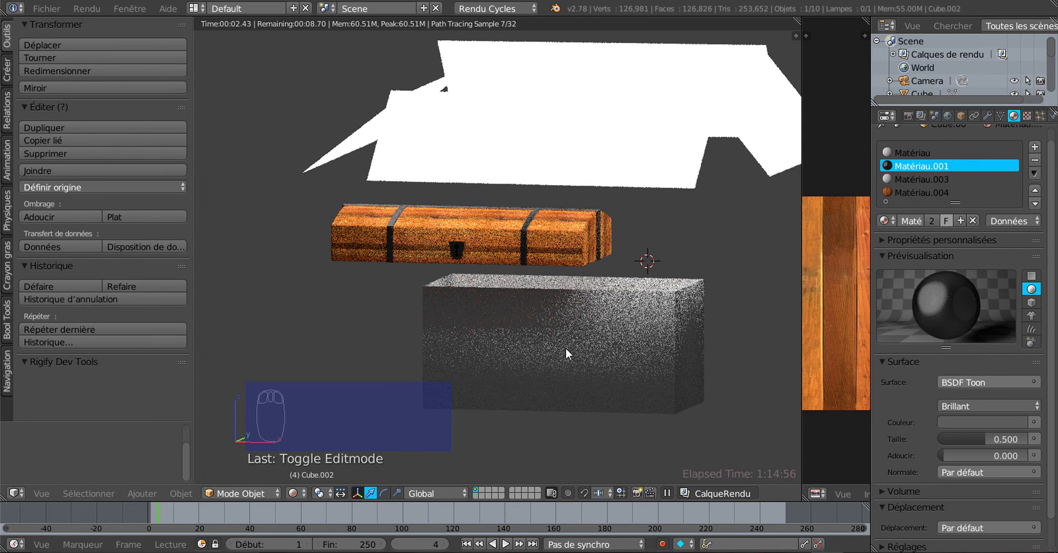
# - Select the wooden chest lid and display the viewport in material shading
pyautogui.rightClick(495, 239)
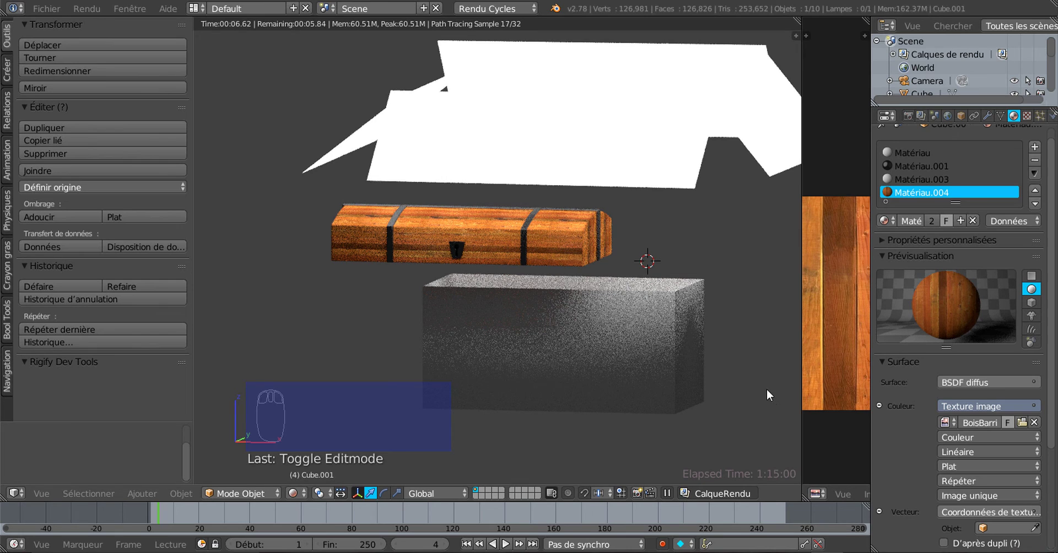
pyautogui.click(294, 493)
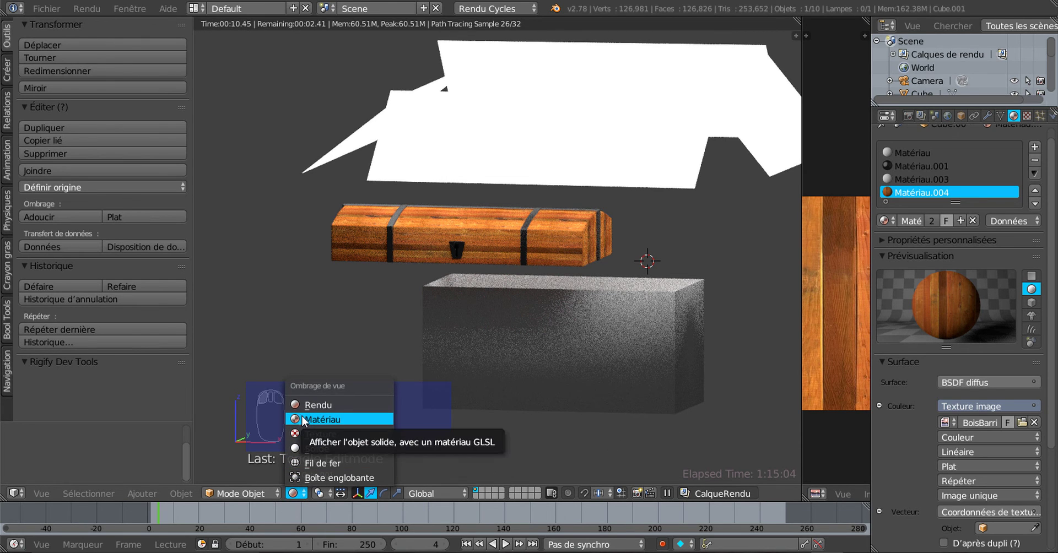
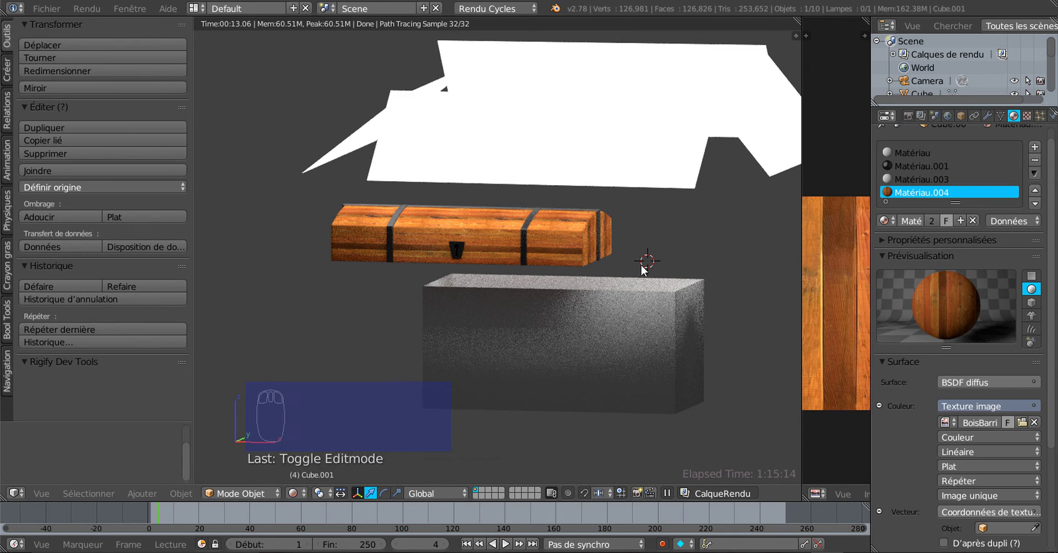
pyautogui.moveTo(638, 260); pyautogui.dragTo(597, 263, button='middle')
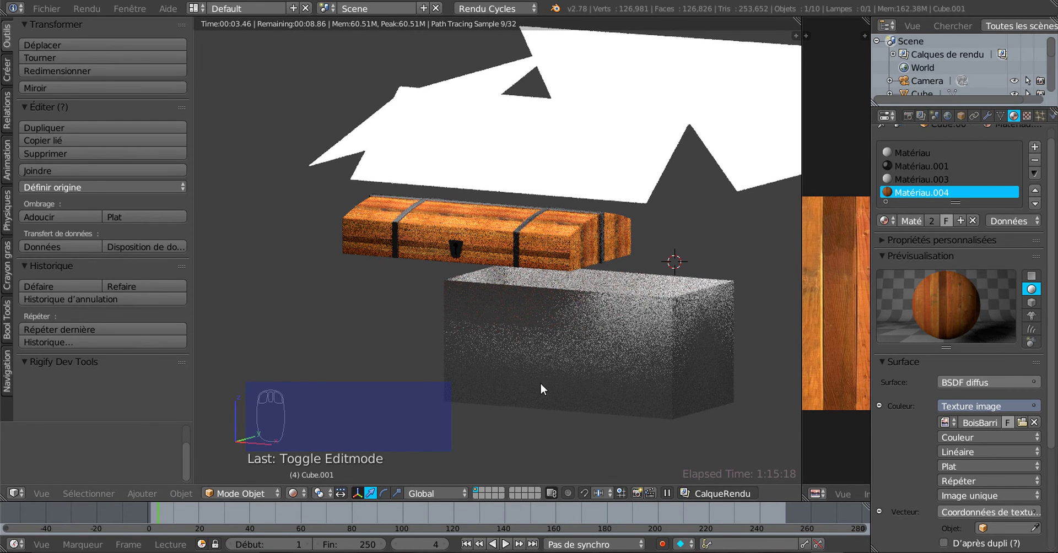
pyautogui.click(293, 494)
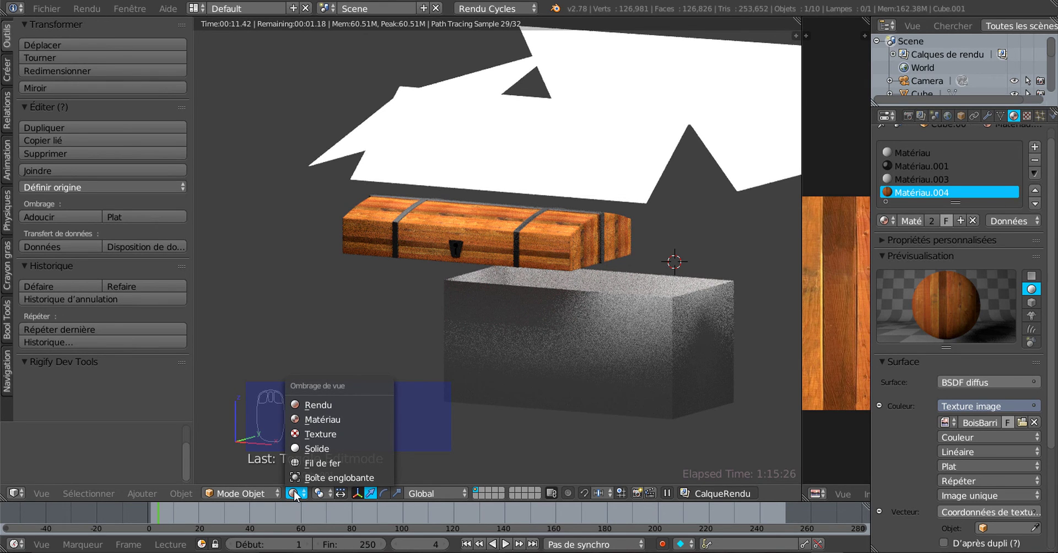
pyautogui.click(304, 418)
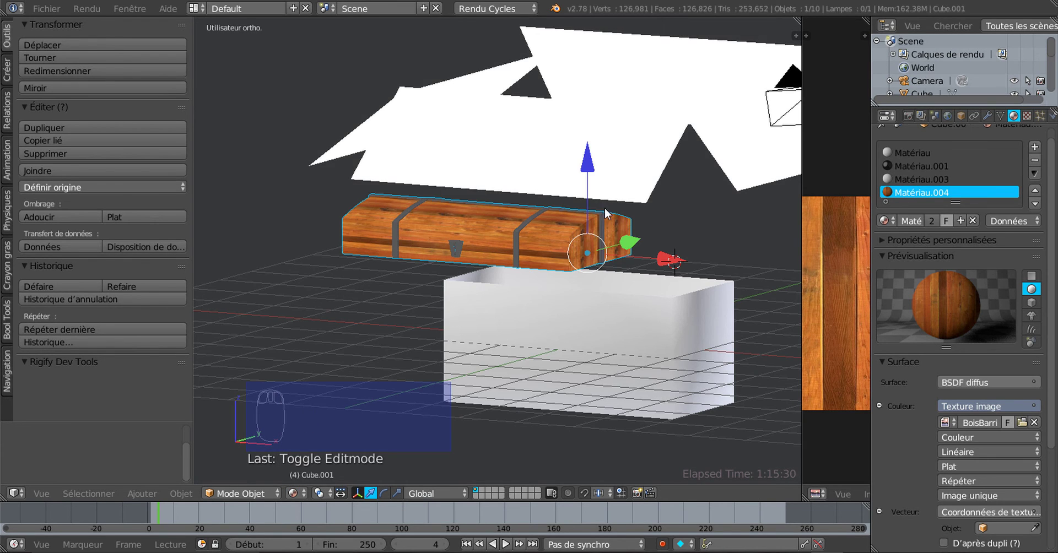
# - Select the white emission planes above the chest and hide all five of them
pyautogui.moveTo(604, 207); pyautogui.dragTo(696, 237, button='middle')
pyautogui.rightClick(650, 187)
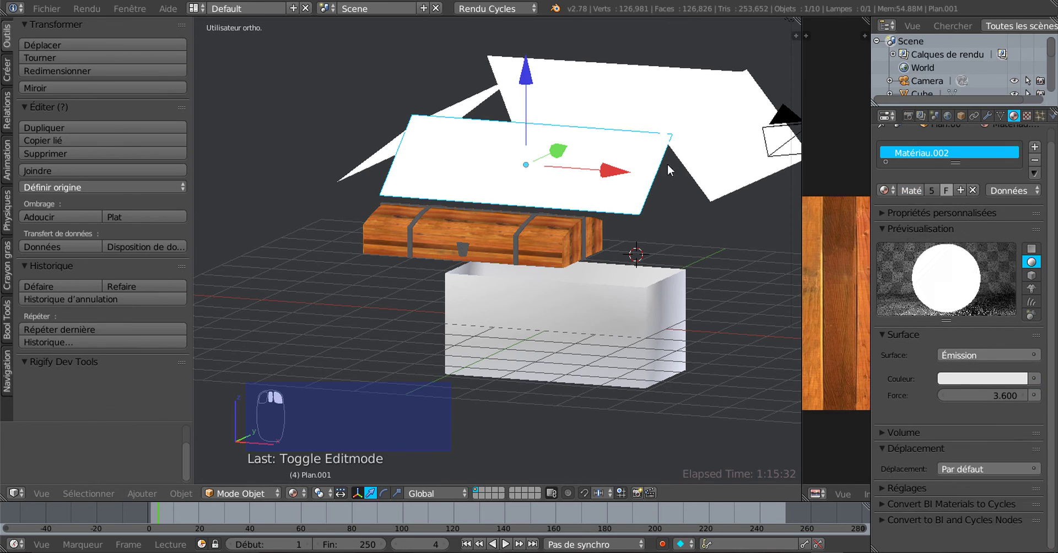
pyautogui.keyDown('shift'); pyautogui.rightClick(667, 164); pyautogui.keyUp('shift')
pyautogui.keyDown('shift'); pyautogui.rightClick(607, 93); pyautogui.keyUp('shift')
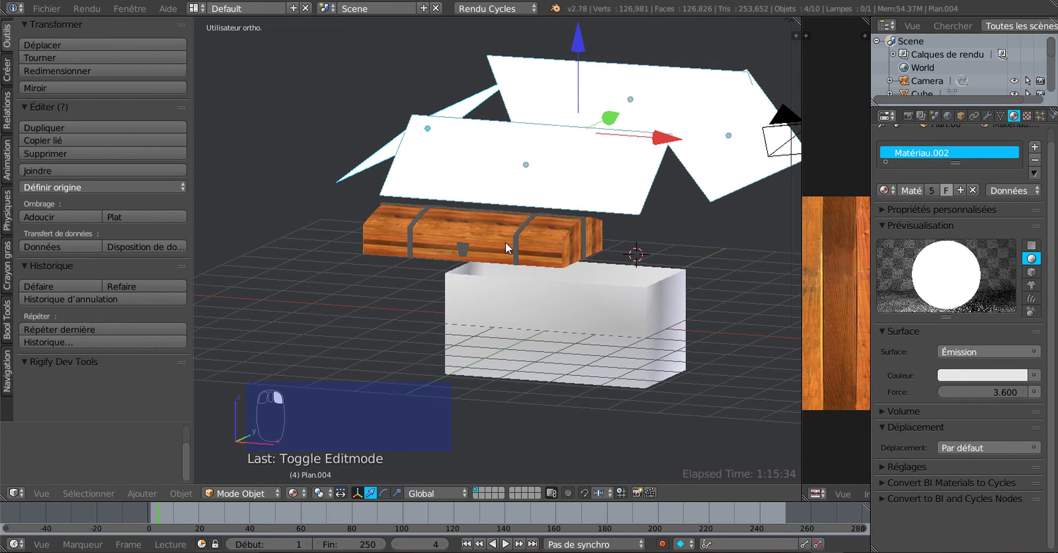
pyautogui.press('h')
pyautogui.rightClick(533, 205)
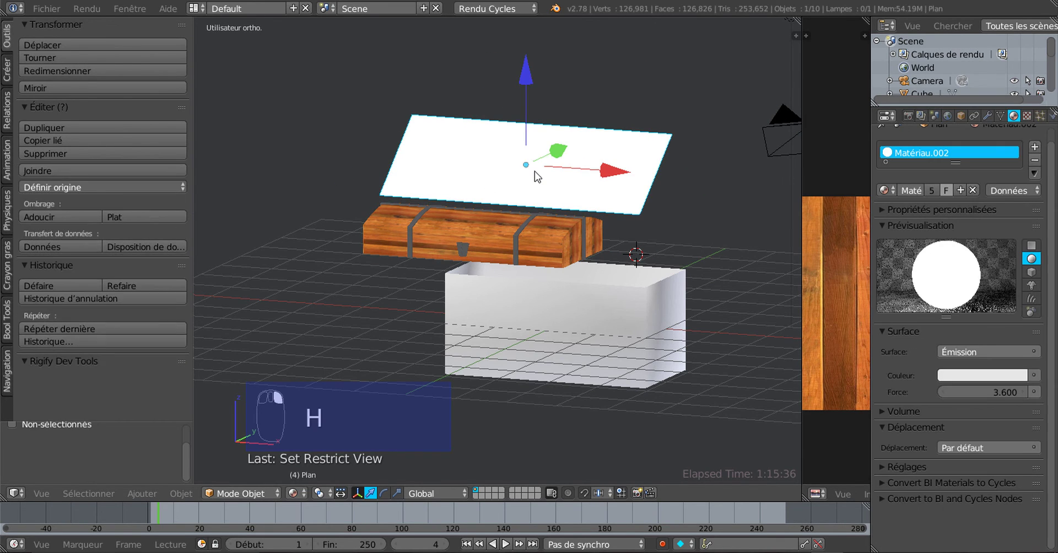
pyautogui.press('h')
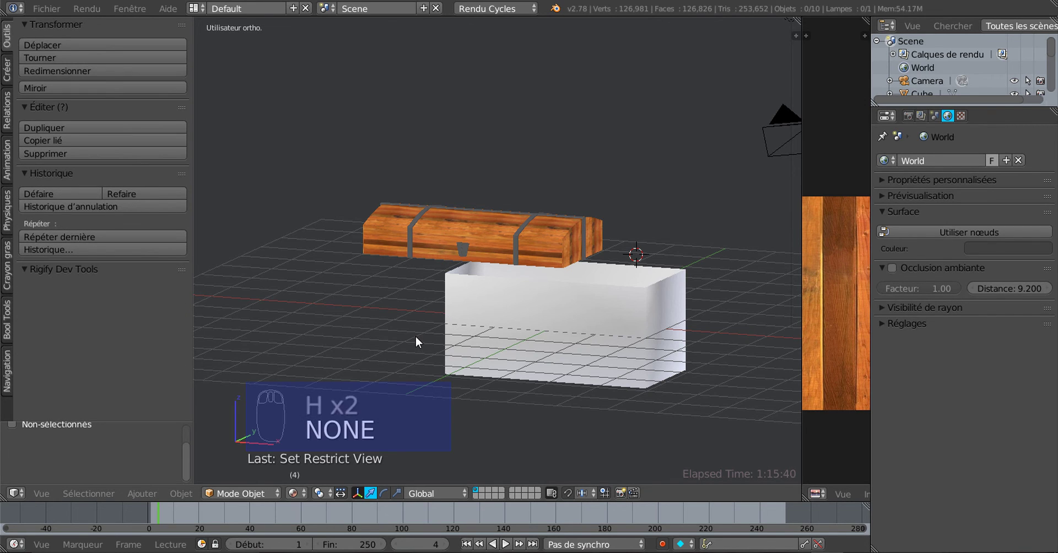
# - From the top view, move the lid 1.199 along X and 1.073 along Y to align it over the chest base
pyautogui.press('KP_7')
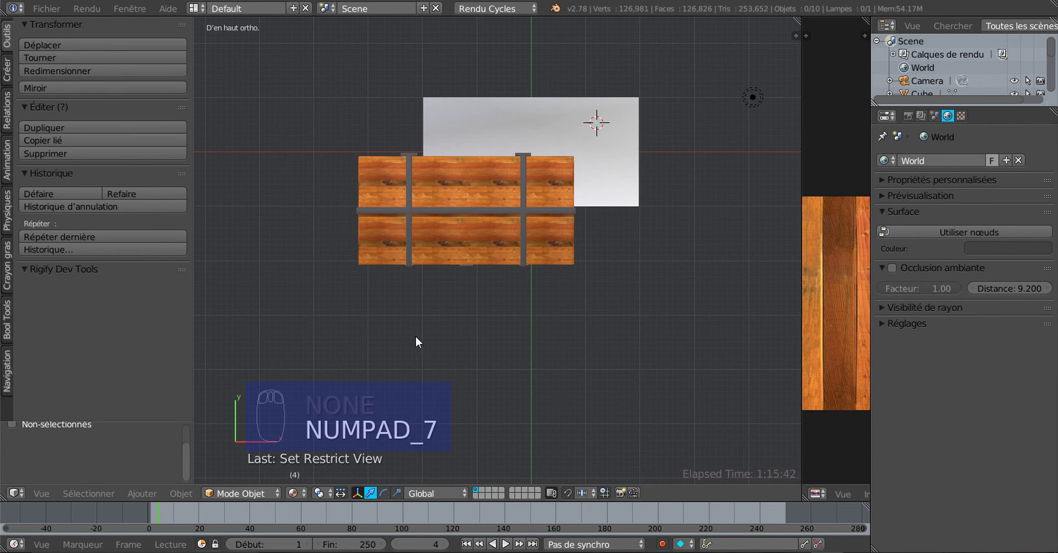
pyautogui.scroll(2, 415, 336)
pyautogui.rightClick(436, 150)
pyautogui.moveTo(644, 113); pyautogui.dragTo(733, 110)
pyautogui.keyDown('shift'); pyautogui.moveTo(732, 110); pyautogui.dragTo(644, 181, button='middle'); pyautogui.keyUp('shift')
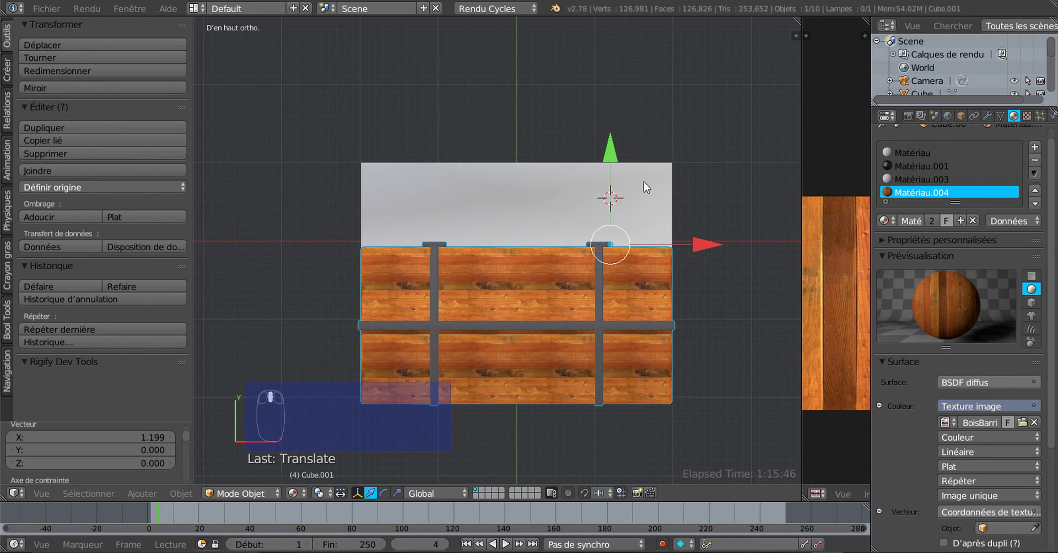
pyautogui.moveTo(611, 137); pyautogui.dragTo(626, 65)
# - In the right side view, lower the lid by 0.393 along Z toward the chest base
pyautogui.moveTo(583, 300); pyautogui.dragTo(573, 180, button='middle')
pyautogui.keyDown('shift'); pyautogui.moveTo(640, 187); pyautogui.dragTo(590, 94, button='middle'); pyautogui.keyUp('shift')
pyautogui.scroll(2, 628, 144)
pyautogui.press('KP_3')
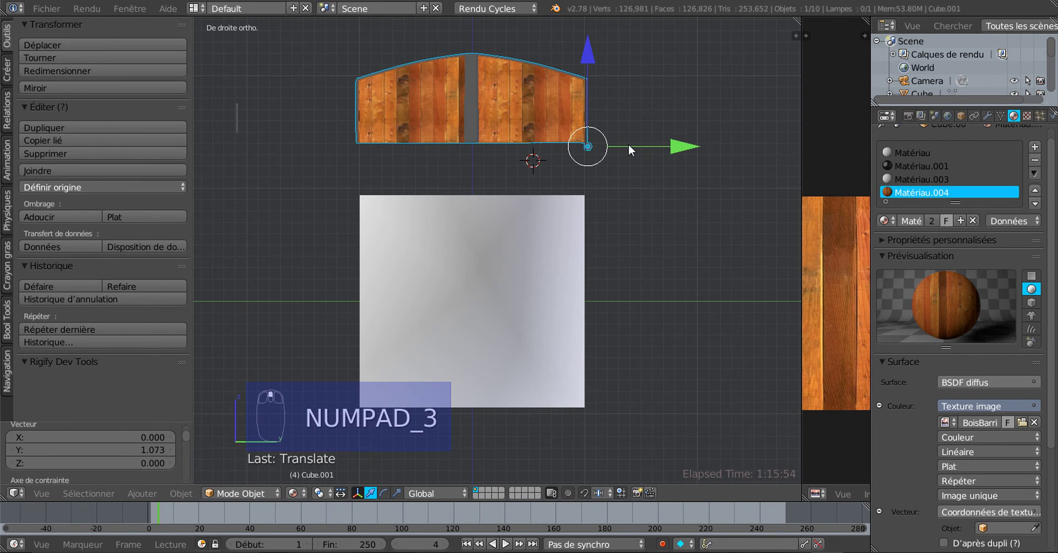
pyautogui.moveTo(587, 52); pyautogui.dragTo(599, 94)
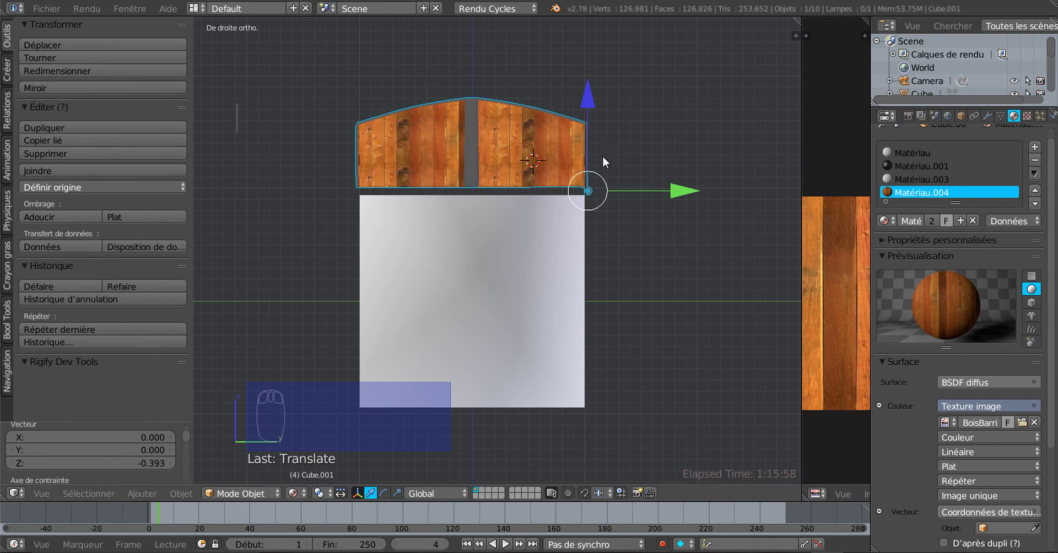
# - Fine-tune the lid's Y and Z position, finishing with a -0.061 move along Z onto the base's upper edge
pyautogui.scroll(3, 600, 165)
pyautogui.keyDown('shift'); pyautogui.moveTo(593, 183); pyautogui.dragTo(591, 209, button='middle'); pyautogui.keyUp('shift')
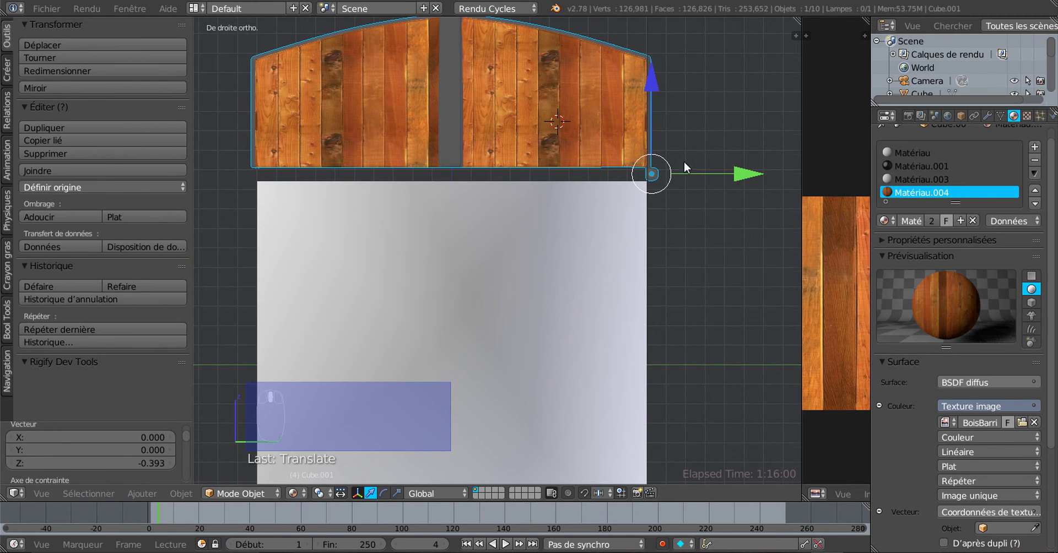
pyautogui.scroll(4, 639, 179)
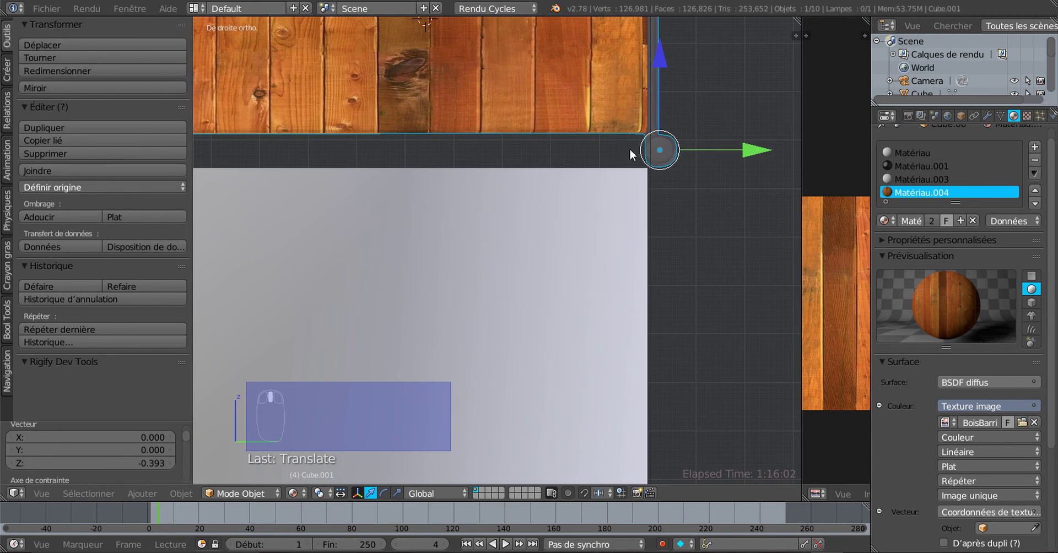
pyautogui.keyDown('shift'); pyautogui.moveTo(627, 197); pyautogui.dragTo(546, 231, button='middle'); pyautogui.keyUp('shift')
pyautogui.moveTo(576, 88); pyautogui.dragTo(588, 101)
pyautogui.moveTo(667, 188); pyautogui.dragTo(670, 183)
pyautogui.moveTo(587, 62); pyautogui.dragTo(594, 125)
# - Rotate the lid -45.343° about the X axis around its hinge to open the chest
pyautogui.scroll(-5, 594, 125)
pyautogui.keyDown('shift'); pyautogui.moveTo(447, 194); pyautogui.dragTo(568, 164, button='middle'); pyautogui.keyUp('shift')
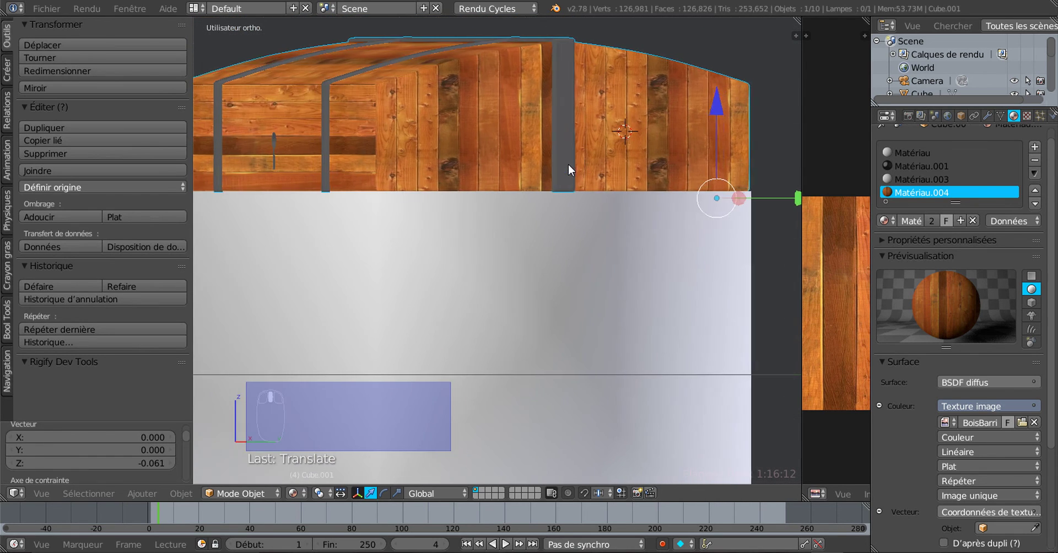
pyautogui.scroll(-4, 568, 165)
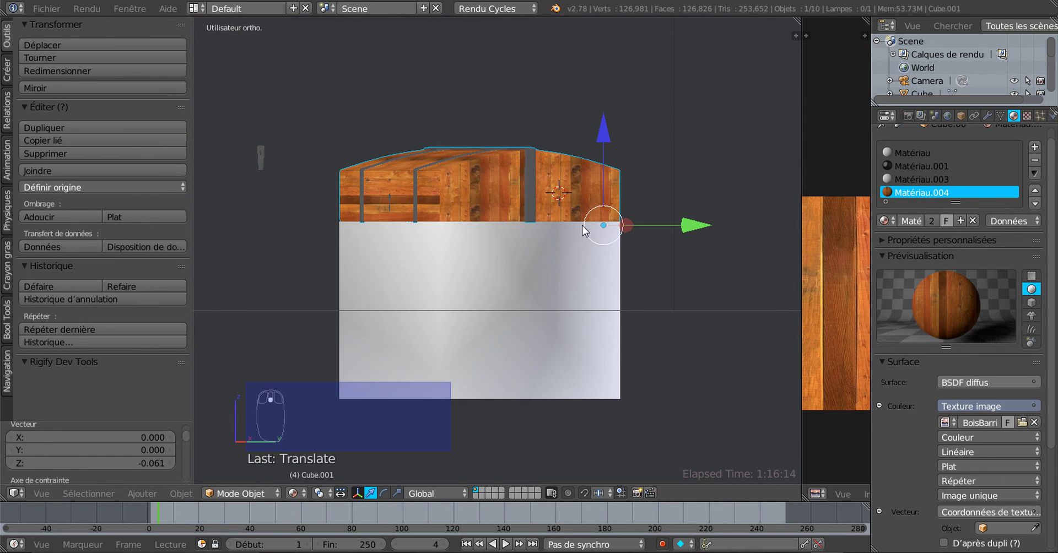
pyautogui.press('x')
pyautogui.press('r')
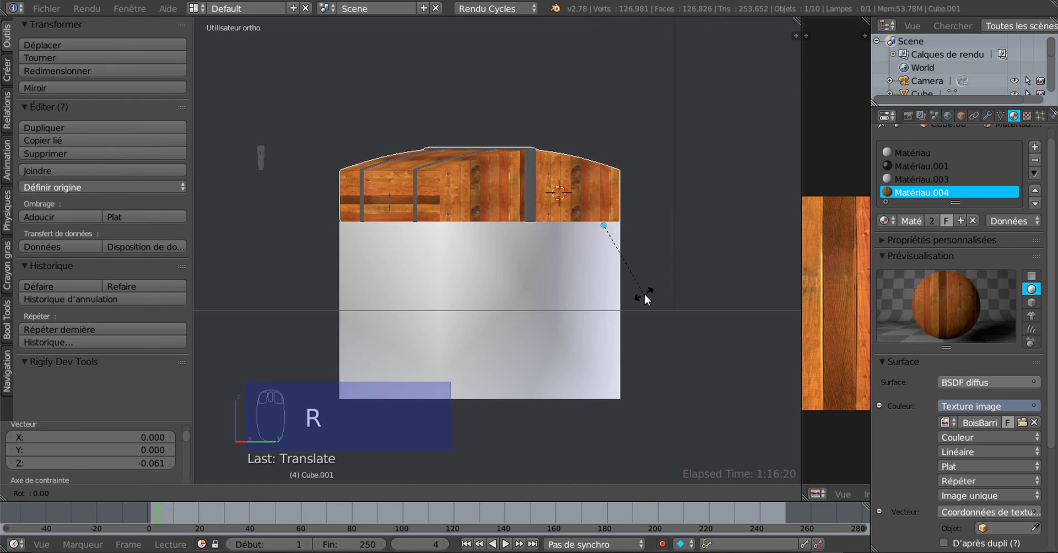
pyautogui.press('x')
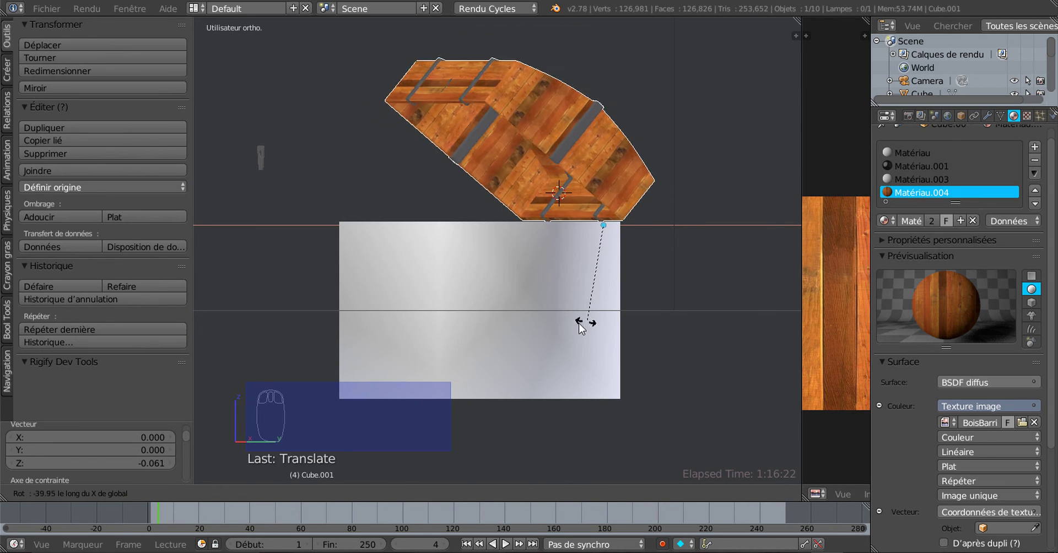
pyautogui.click(578, 328)
# - Preview the opened chest in rendered shading and return the viewport to material shading
pyautogui.moveTo(578, 326); pyautogui.dragTo(323, 383, button='middle')
pyautogui.scroll(3, 748, 283)
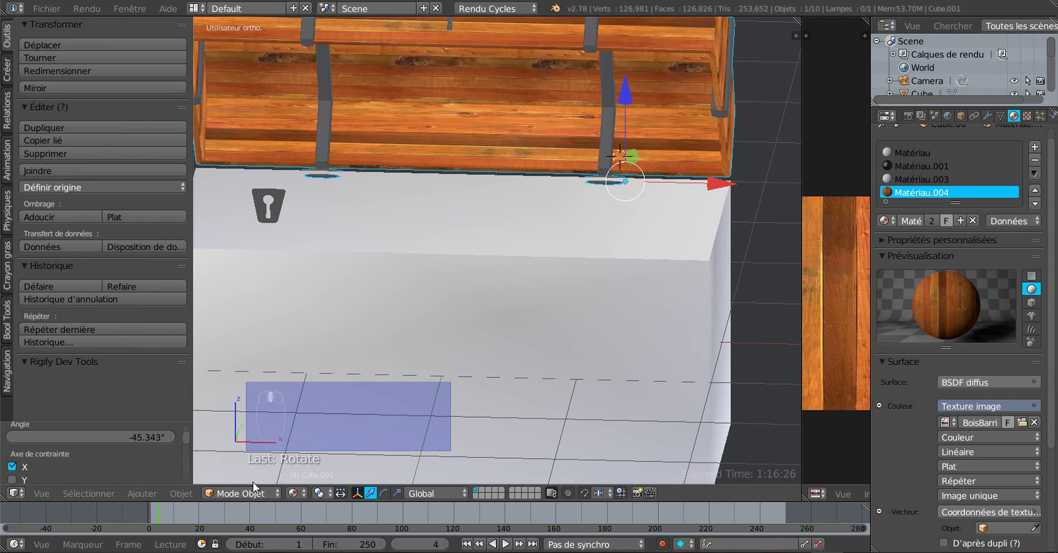
pyautogui.click(293, 493)
pyautogui.click(311, 400)
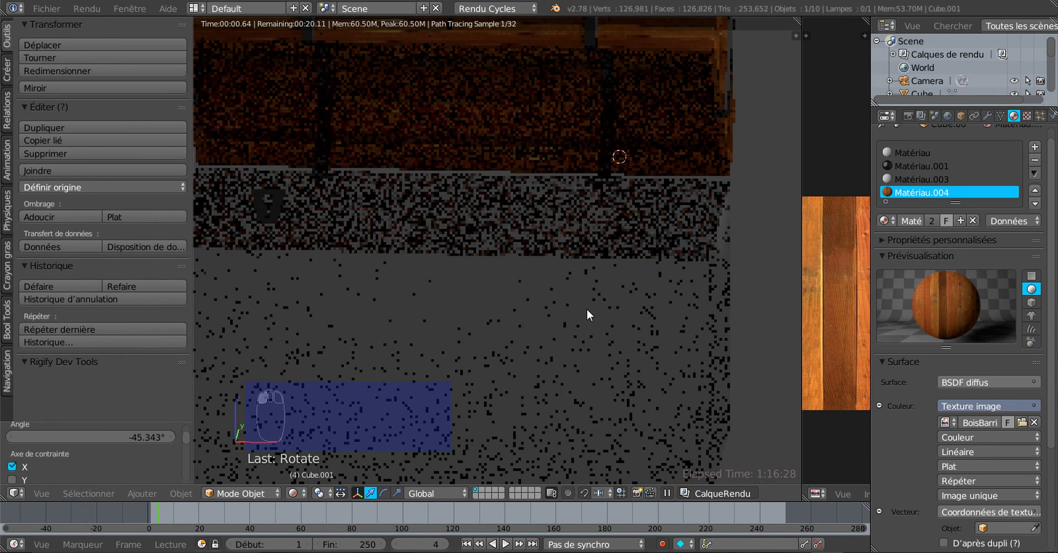
pyautogui.click(293, 493)
pyautogui.click(313, 421)
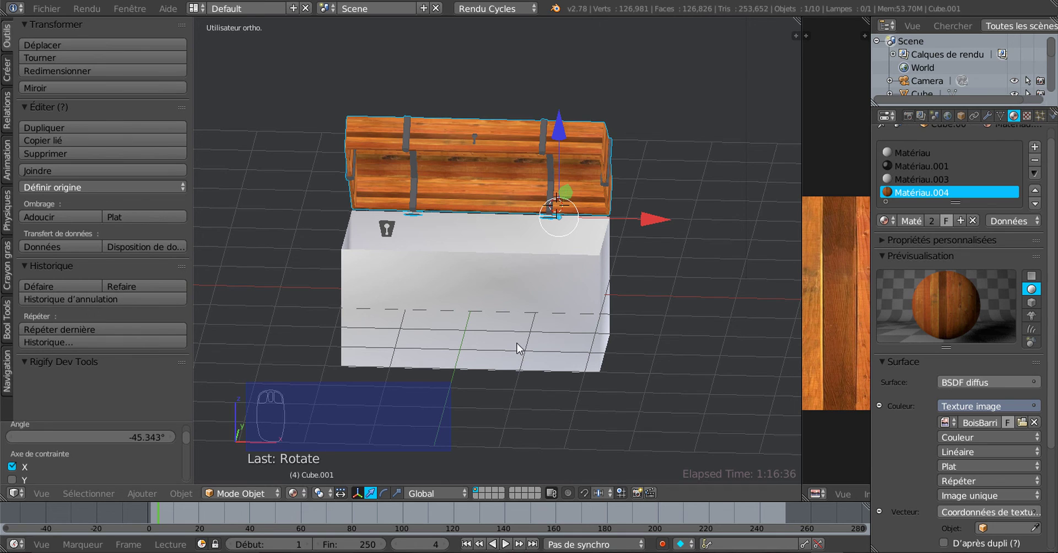
# - Unhide the light planes above the chest and display the viewport in rendered shading
pyautogui.hotkey('alt', 'h')
pyautogui.moveTo(509, 307); pyautogui.dragTo(501, 272, button='middle')
pyautogui.scroll(1, 501, 271)
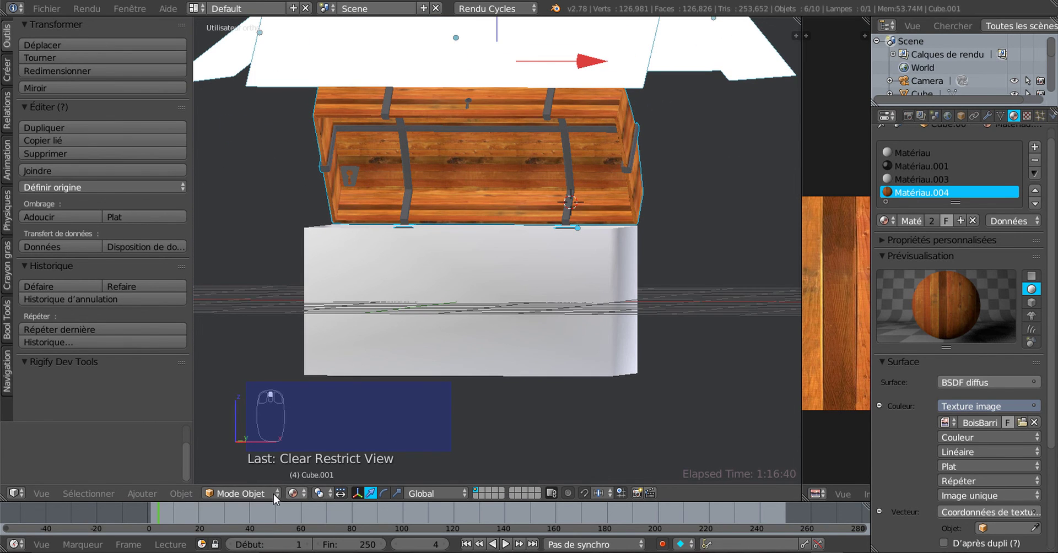
pyautogui.click(294, 493)
pyautogui.click(317, 405)
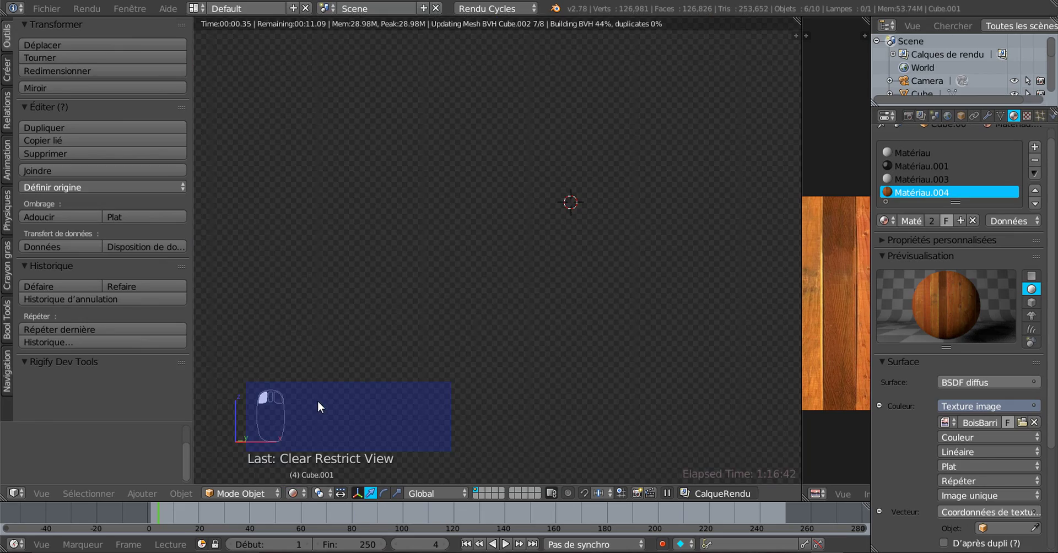
# - Widen the 3D viewport and frame the rendered open chest together with its light planes
pyautogui.scroll(3, 553, 299)
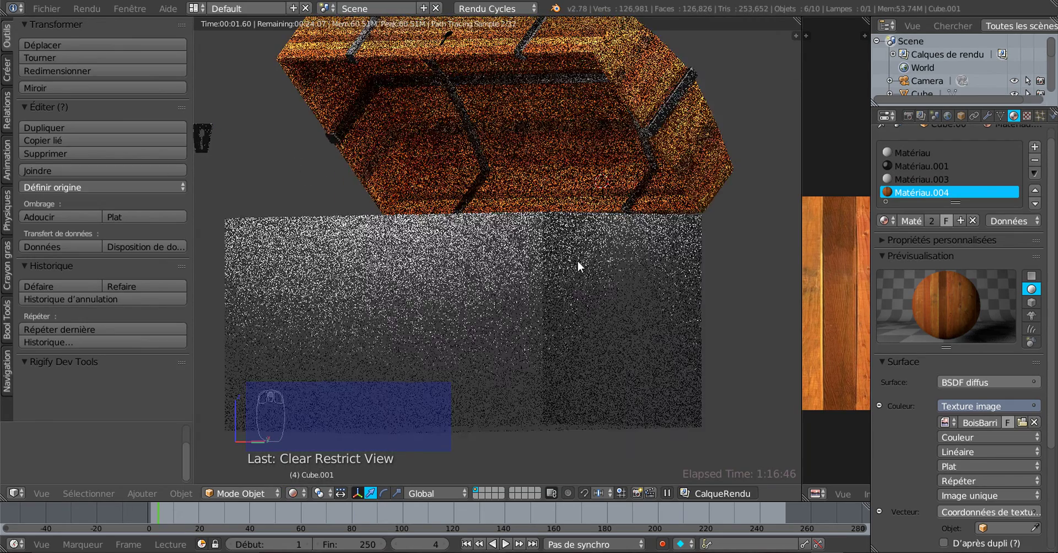
pyautogui.keyDown('shift'); pyautogui.moveTo(577, 260); pyautogui.dragTo(565, 332, button='middle'); pyautogui.keyUp('shift')
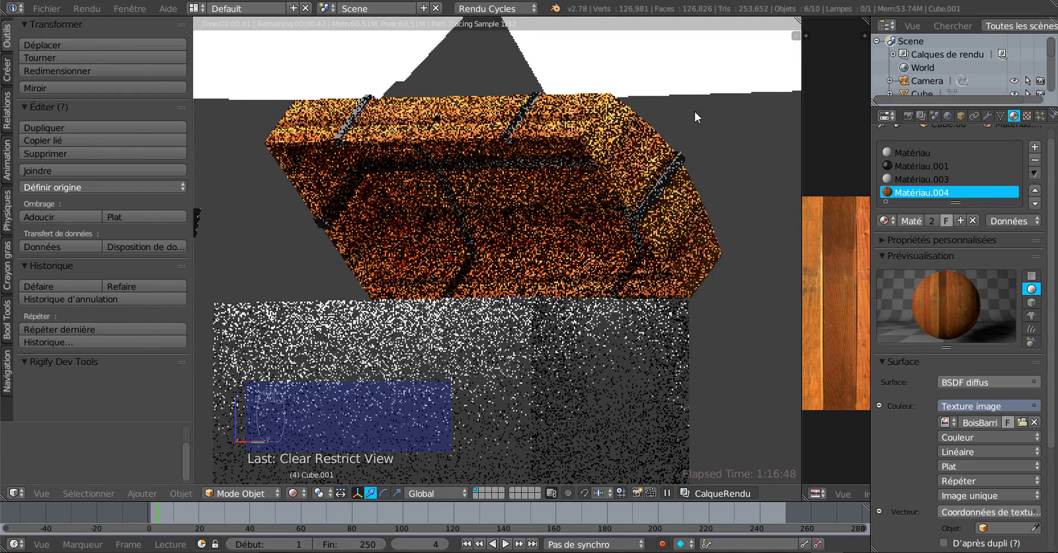
pyautogui.moveTo(802, 155); pyautogui.dragTo(845, 153)
pyautogui.scroll(-4, 735, 126)
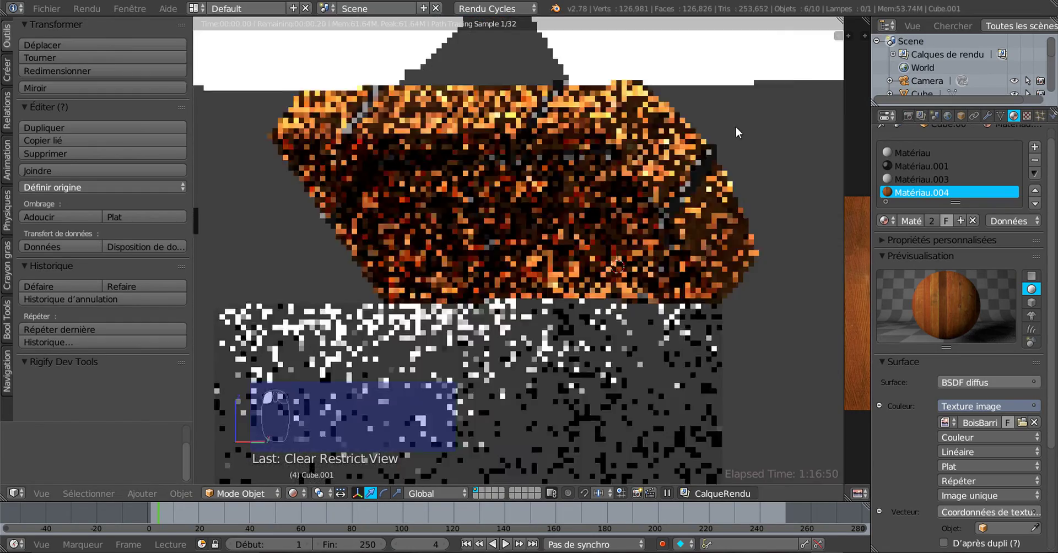
# - Turn off camera ray visibility (Caméra) in the Cycles object settings of the light plane Plan.003 above the chest
pyautogui.click(651, 128)
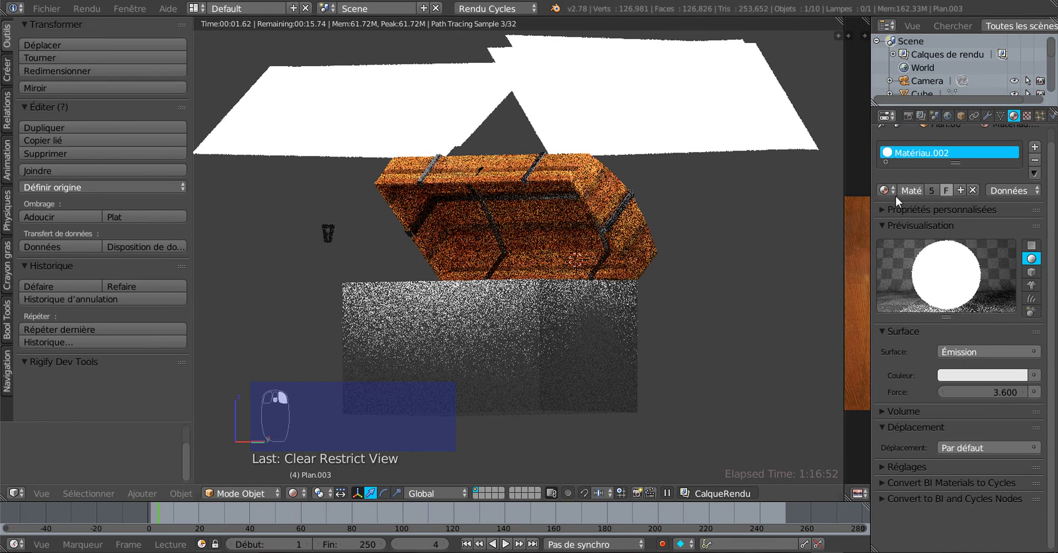
pyautogui.click(960, 115)
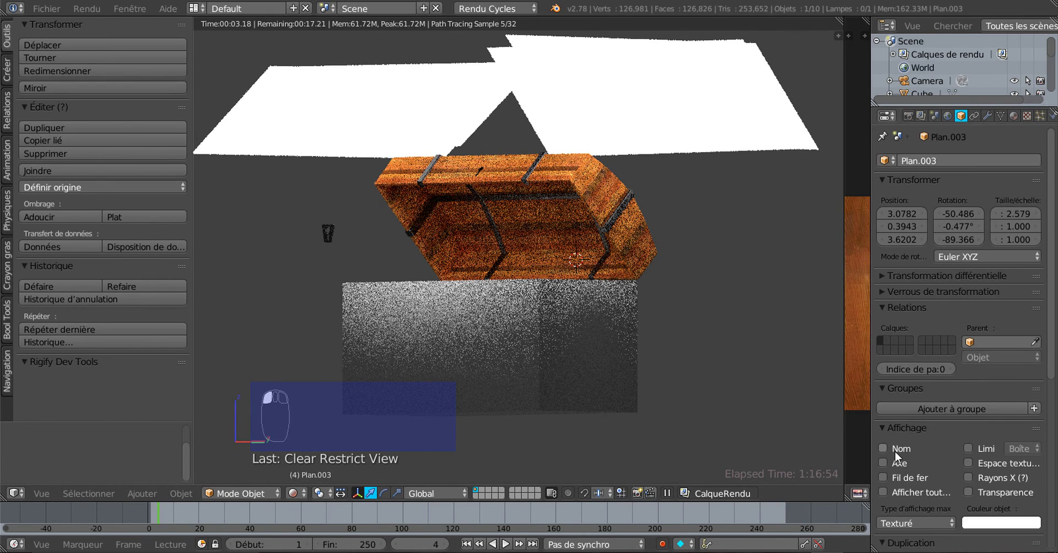
pyautogui.scroll(-8, 895, 451)
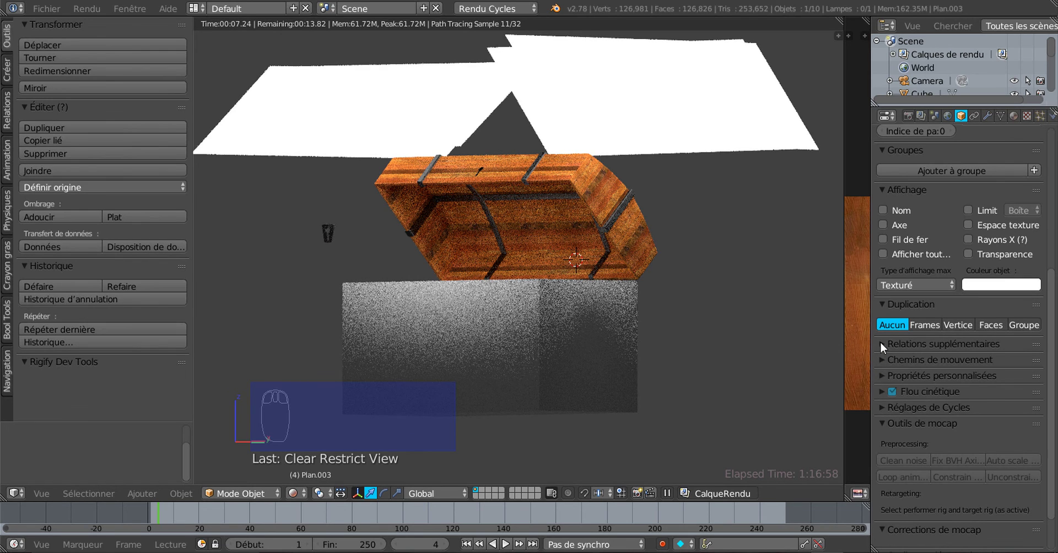
pyautogui.click(882, 409)
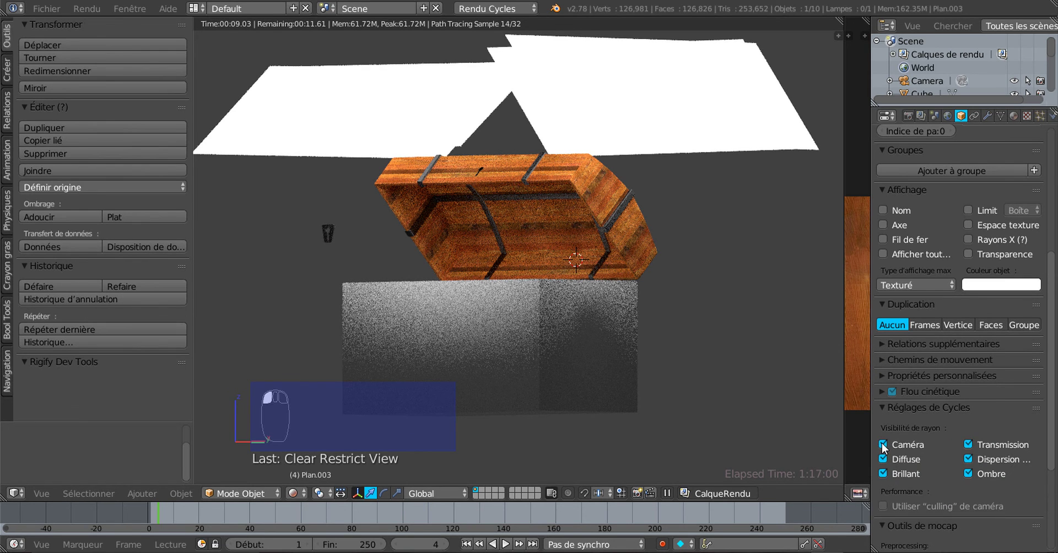
pyautogui.click(882, 444)
# - Turn off camera ray visibility for the light planes Plan.002 and Plan.001 as well
pyautogui.rightClick(669, 140)
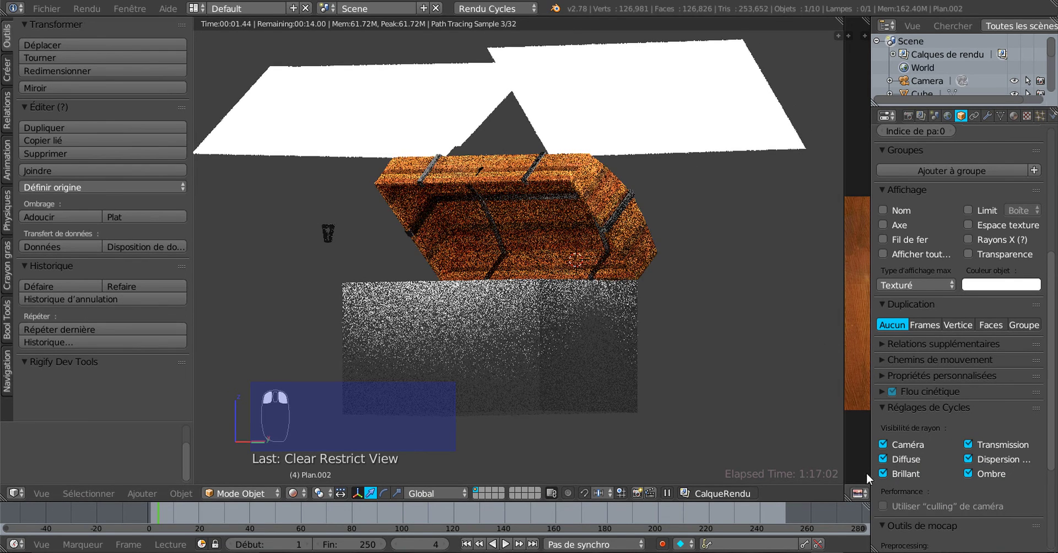
pyautogui.click(883, 443)
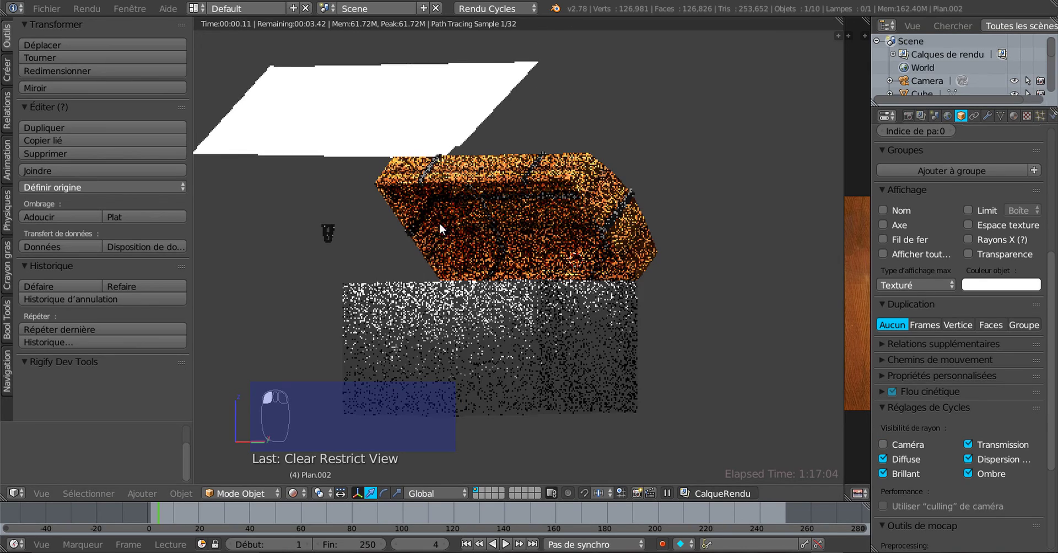
pyautogui.rightClick(402, 120)
pyautogui.click(883, 444)
# - Delete the overlapping light planes Plan and Plan.001 above the chest
pyautogui.rightClick(443, 133)
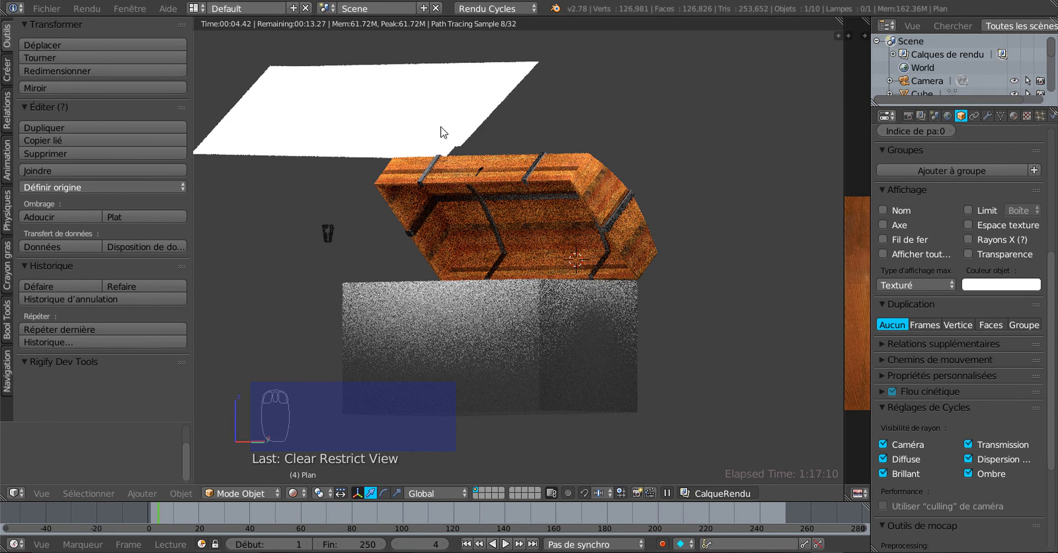
pyautogui.press('x')
pyautogui.rightClick(442, 127)
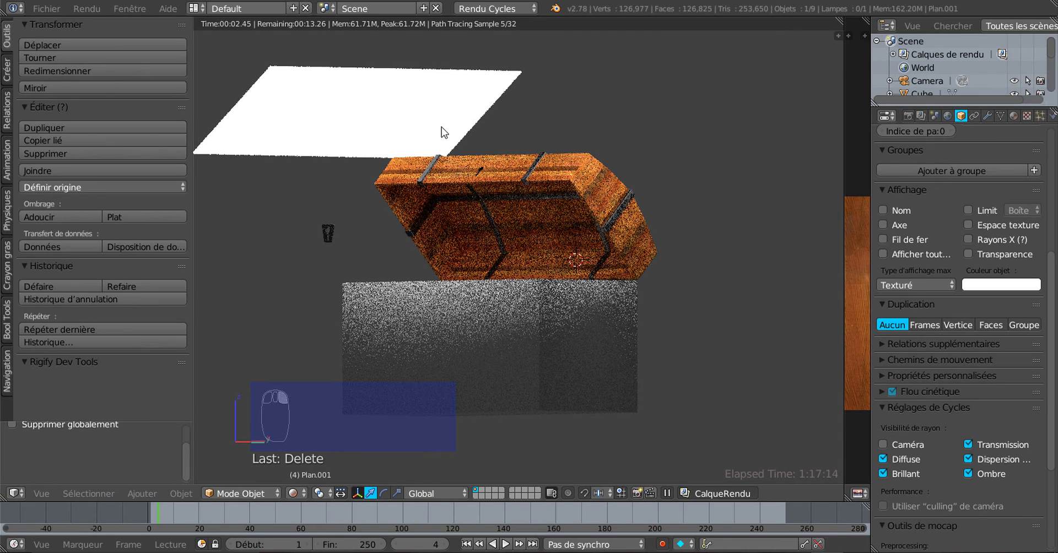
pyautogui.press('x')
pyautogui.click(442, 127)
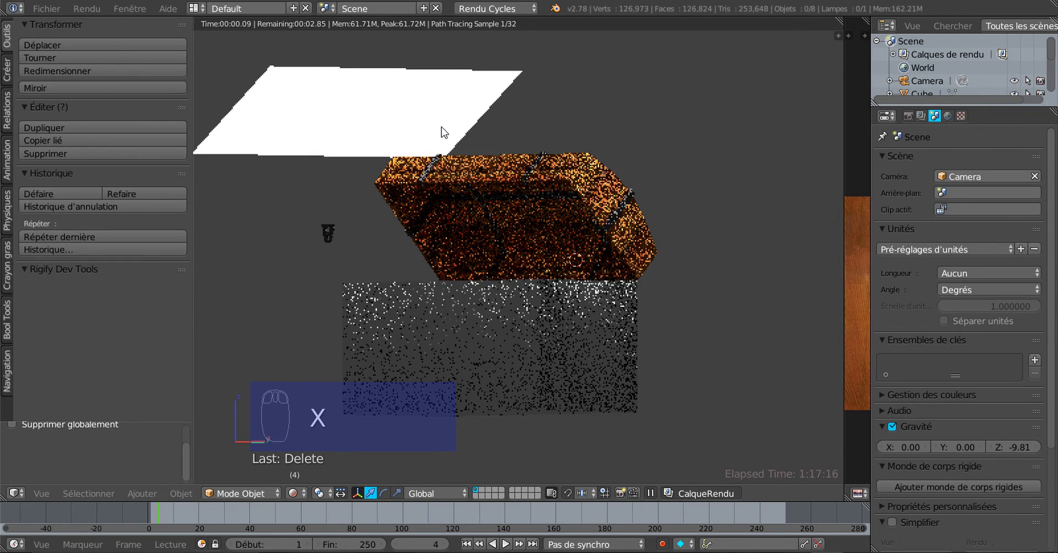
# - Turn off camera ray visibility for the remaining light plane Plan.004 and check the rendered chest
pyautogui.rightClick(442, 130)
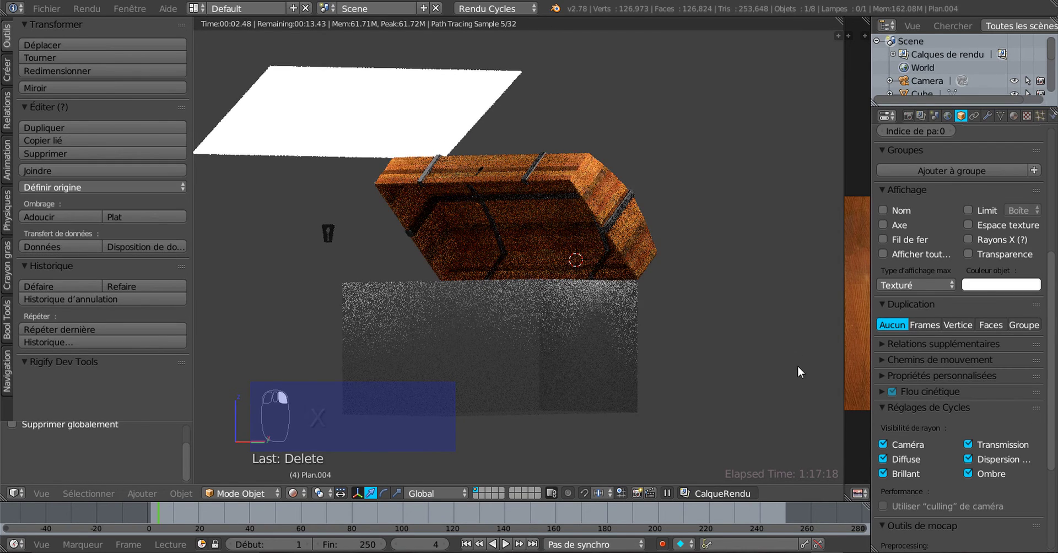
pyautogui.click(884, 444)
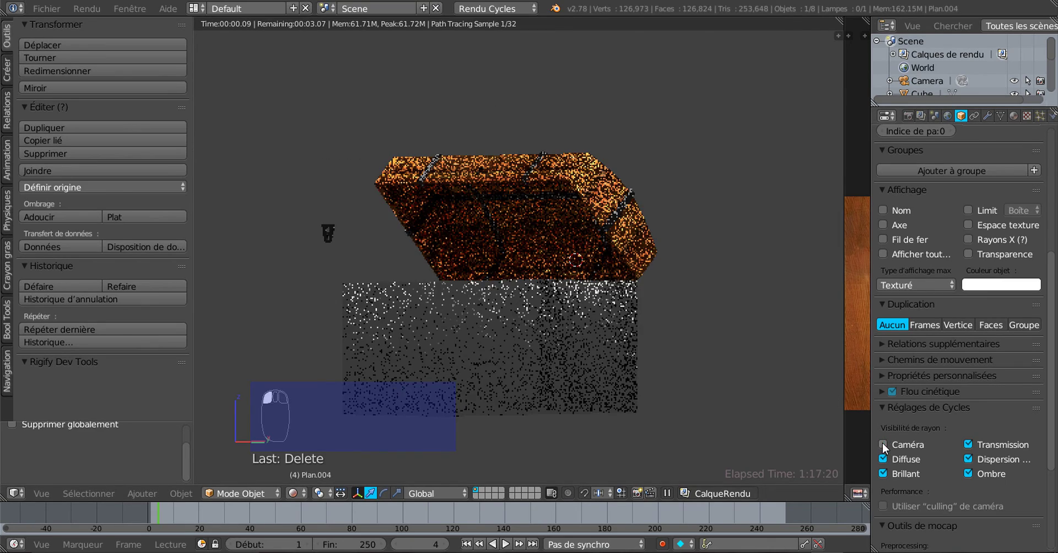
pyautogui.scroll(2, 595, 361)
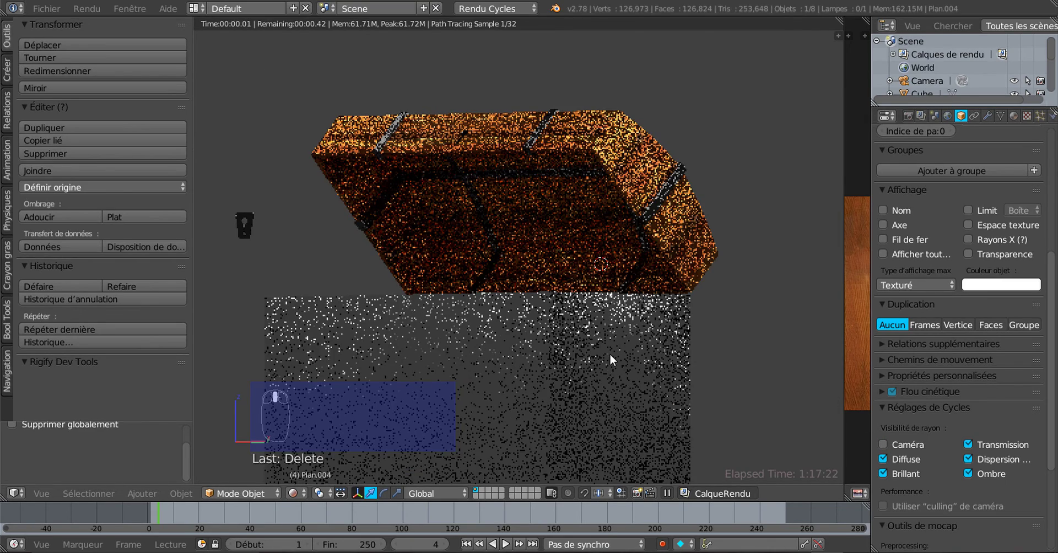
pyautogui.scroll(-4, 614, 355)
pyautogui.scroll(2, 594, 346)
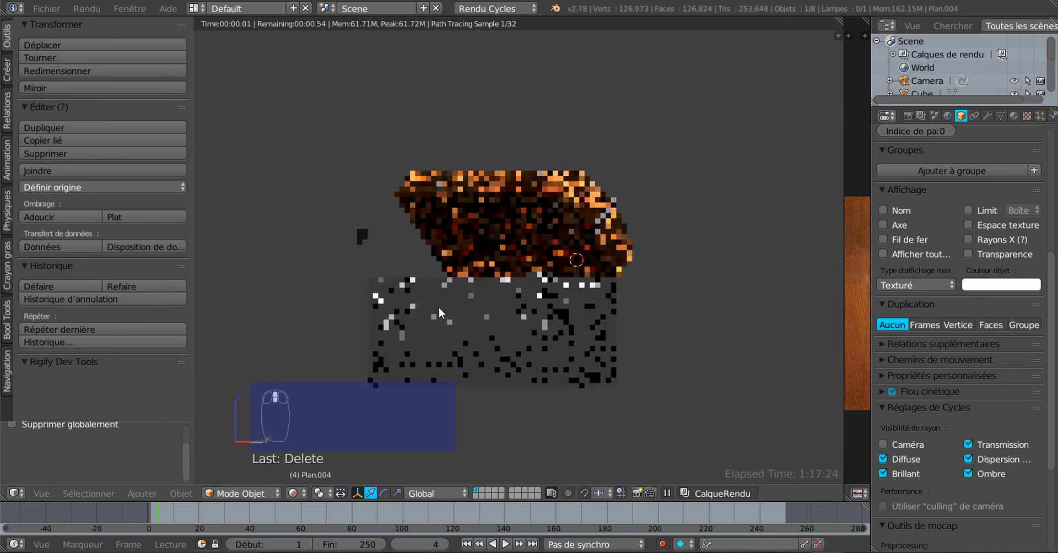
pyautogui.scroll(2, 336, 247)
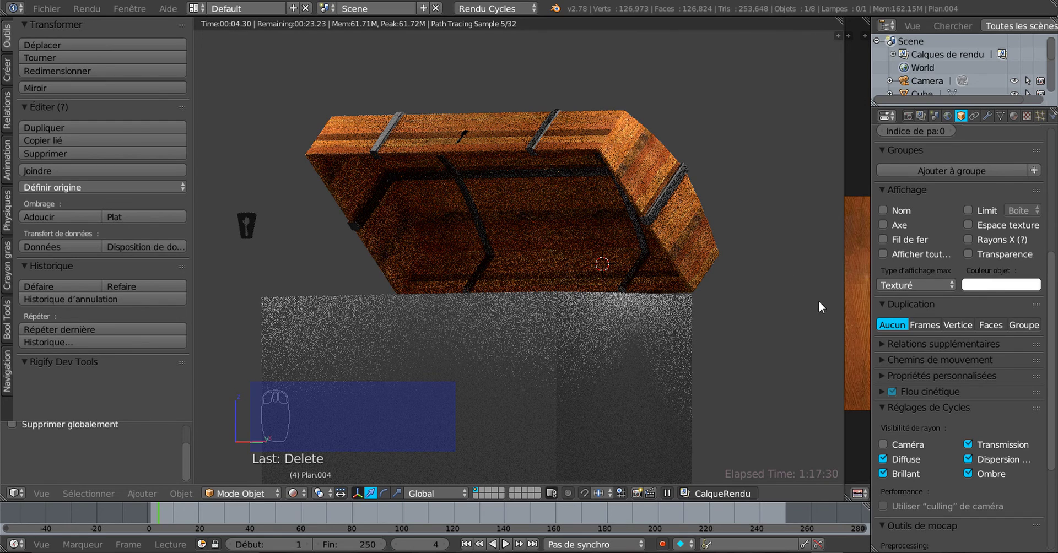
# - Switch to material shading and rotate the lid -44.734° around its hinge in the right view to close the chest
pyautogui.click(292, 494)
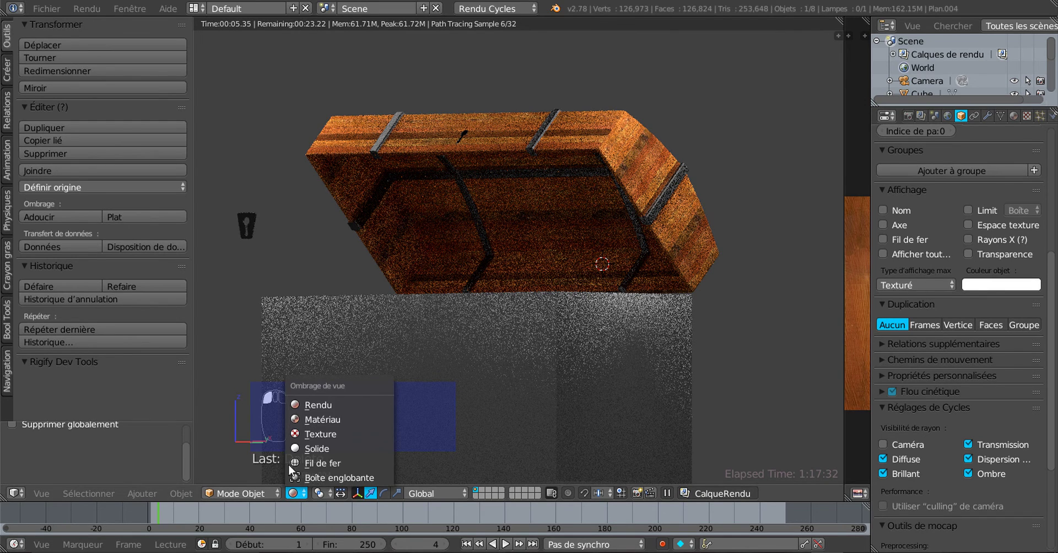
pyautogui.click(309, 420)
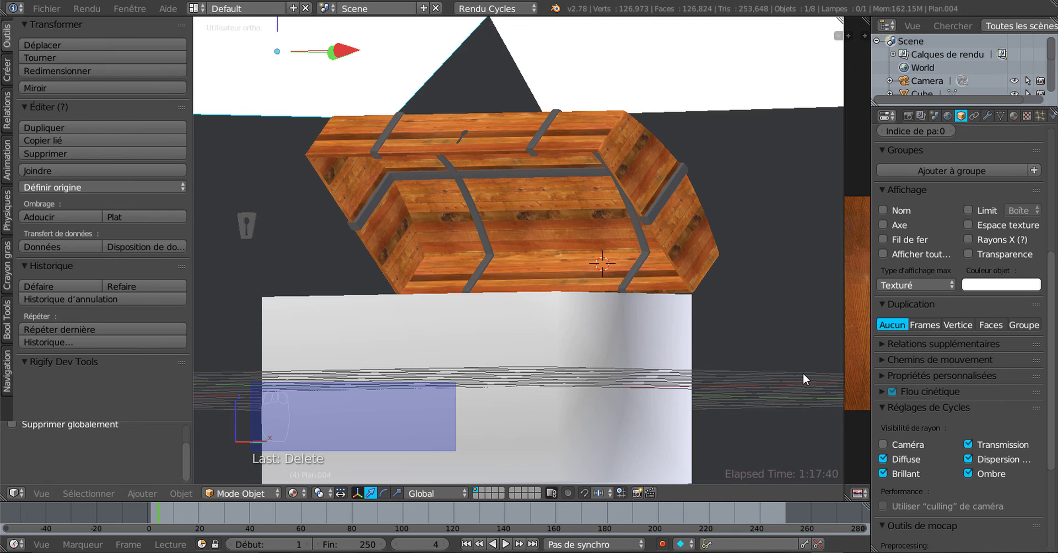
pyautogui.press('KP_3')
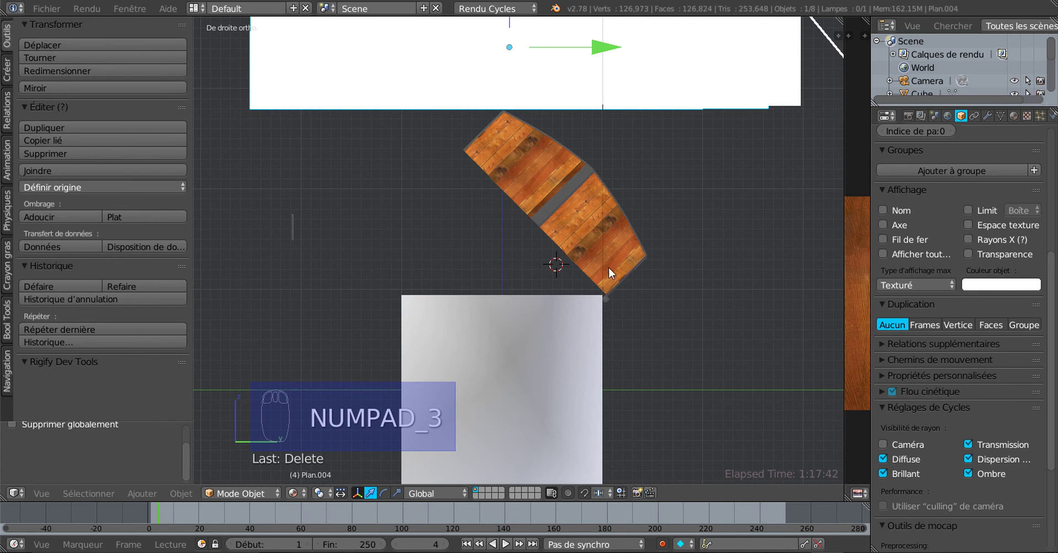
pyautogui.rightClick(587, 227)
pyautogui.press('r')
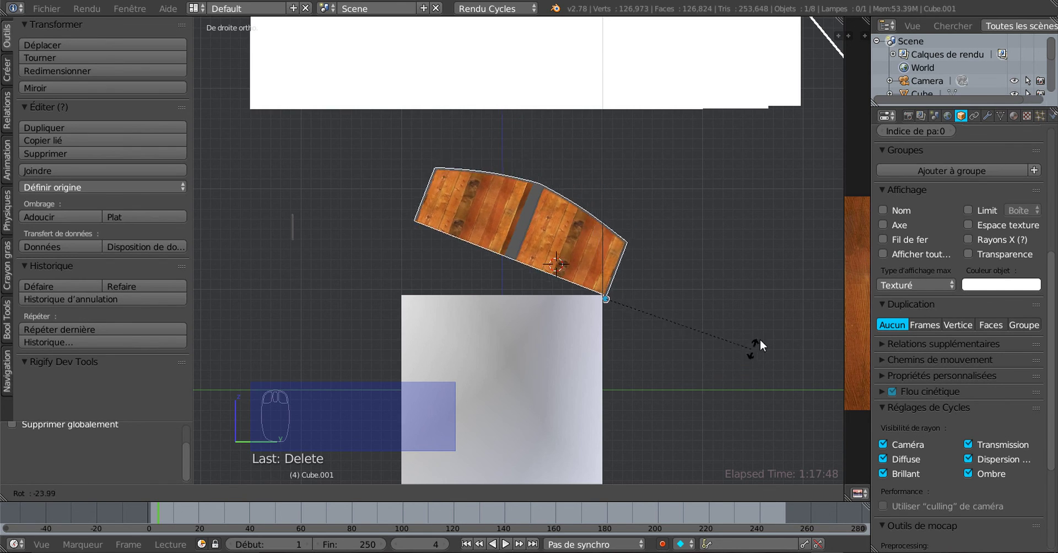
pyautogui.click(781, 288)
# - Fine-tune the closed lid with a further rotation of -0.478° so it sits flush on the base
pyautogui.scroll(4, 752, 328)
pyautogui.scroll(2, 749, 329)
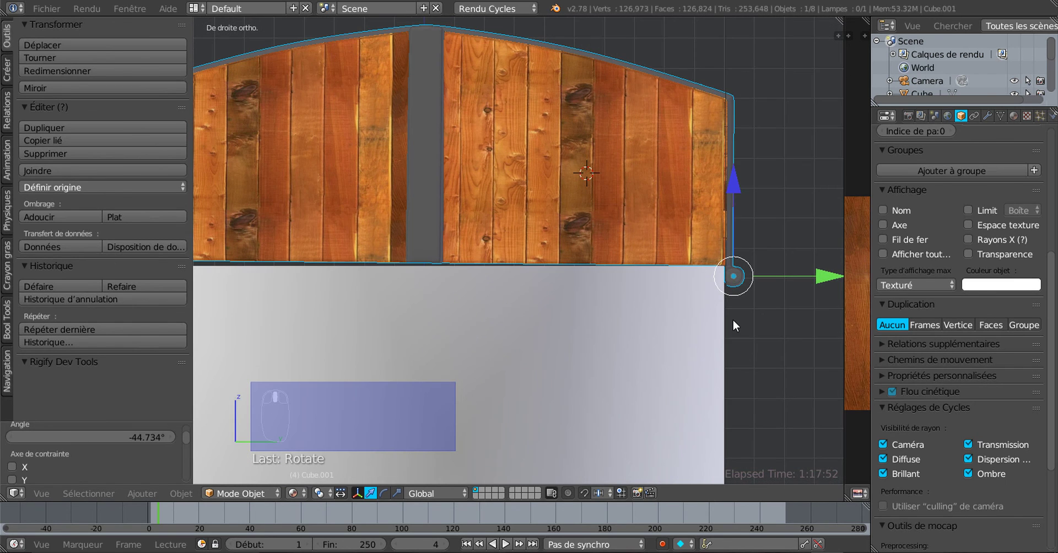
pyautogui.press('r')
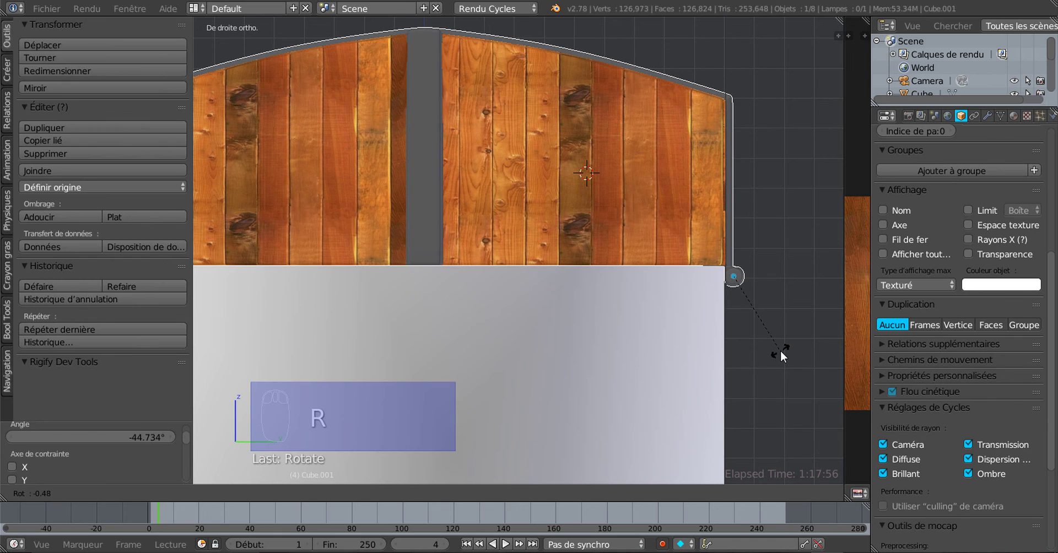
pyautogui.click(780, 351)
# - Move the keyhole plate 1.320 along X to the lid's middle and lower it 0.472 along Z to the keyhole's height
pyautogui.scroll(-3, 596, 323)
pyautogui.moveTo(596, 323); pyautogui.dragTo(656, 314, button='middle')
pyautogui.rightClick(367, 227)
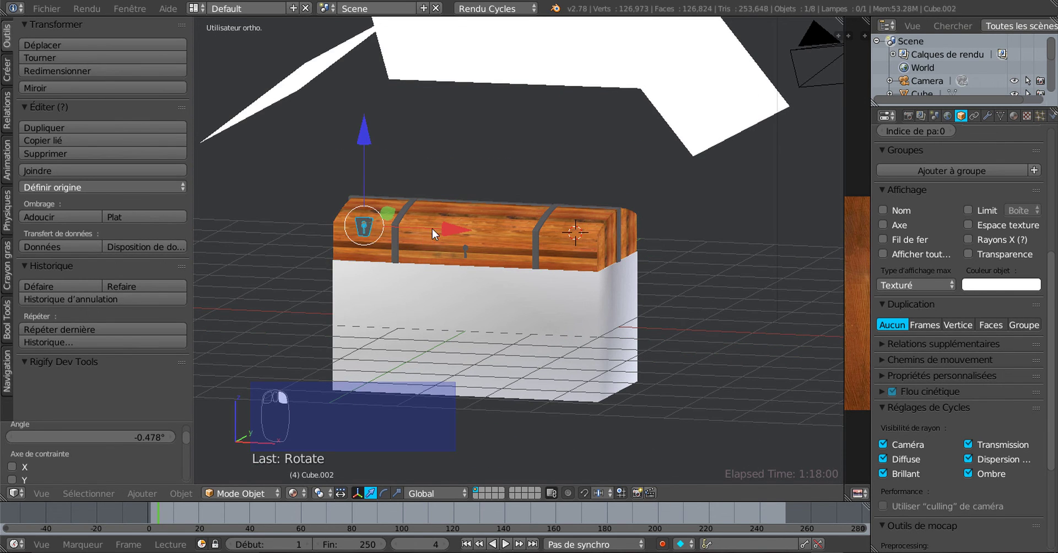
pyautogui.moveTo(432, 229); pyautogui.dragTo(543, 226)
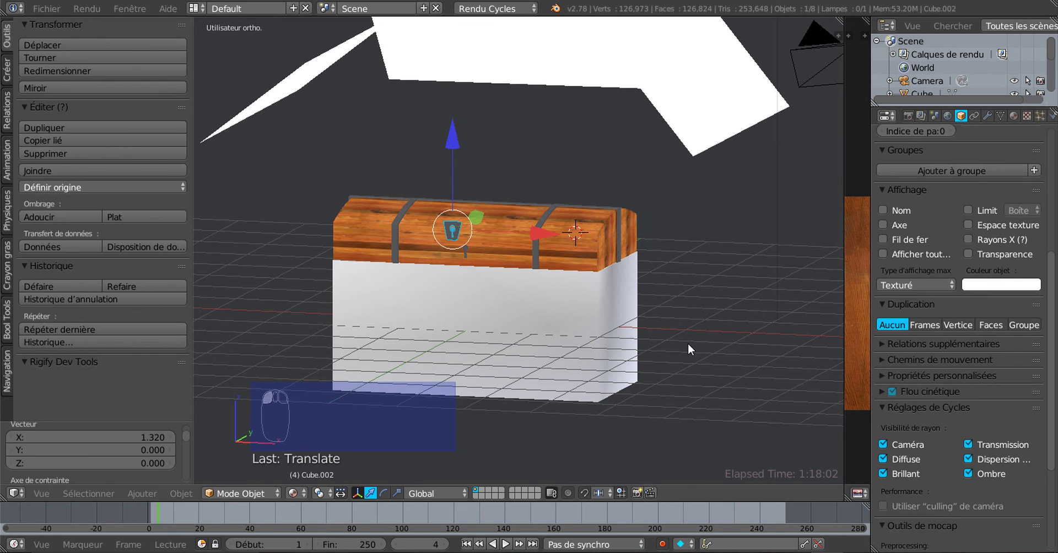
pyautogui.press('KP_1')
pyautogui.scroll(3, 574, 260)
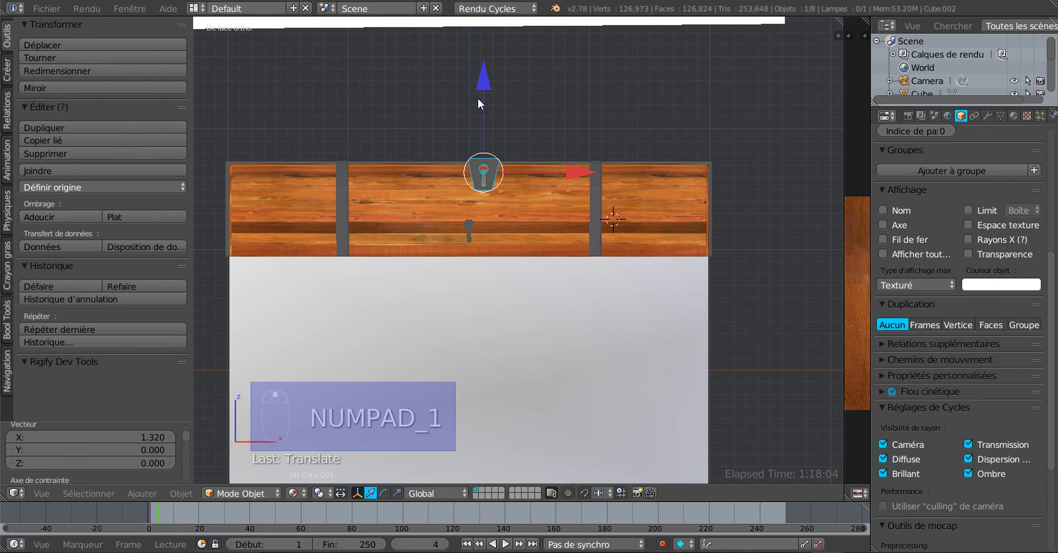
pyautogui.moveTo(477, 97); pyautogui.dragTo(485, 137)
pyautogui.scroll(3, 469, 219)
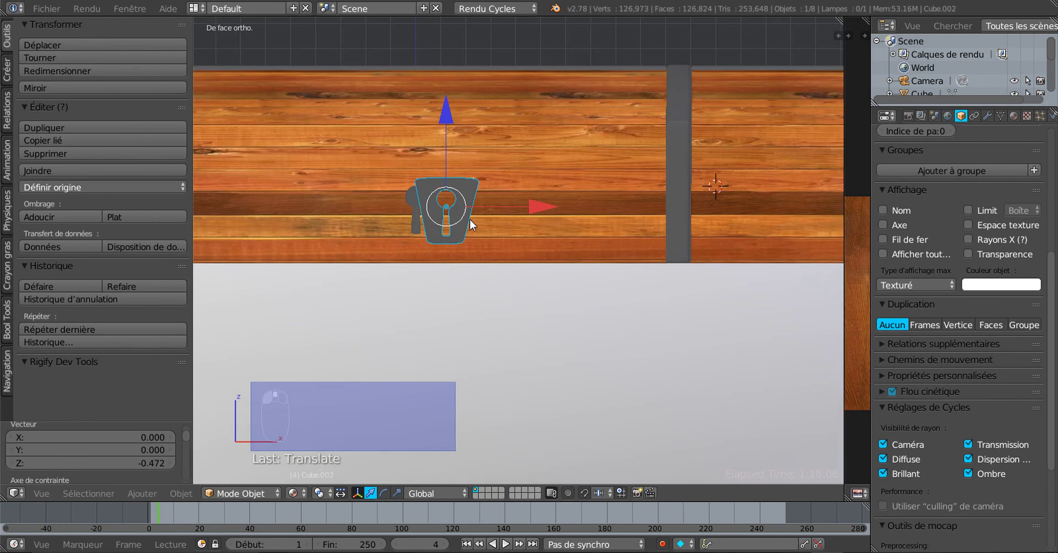
# - Align the keyhole plate with the lid's keyhole in the front view, shifting it along X and raising it 0.006 along Z
pyautogui.scroll(3, 469, 219)
pyautogui.keyDown('shift'); pyautogui.moveTo(487, 218); pyautogui.dragTo(634, 223, button='middle'); pyautogui.keyUp('shift')
pyautogui.moveTo(634, 180); pyautogui.dragTo(583, 176)
pyautogui.moveTo(485, 93); pyautogui.dragTo(488, 88)
# - Move the keyhole plate 1.002 along Y toward the front of the lid
pyautogui.moveTo(525, 201); pyautogui.dragTo(415, 237, button='middle')
pyautogui.moveTo(489, 219); pyautogui.dragTo(456, 246, button='middle')
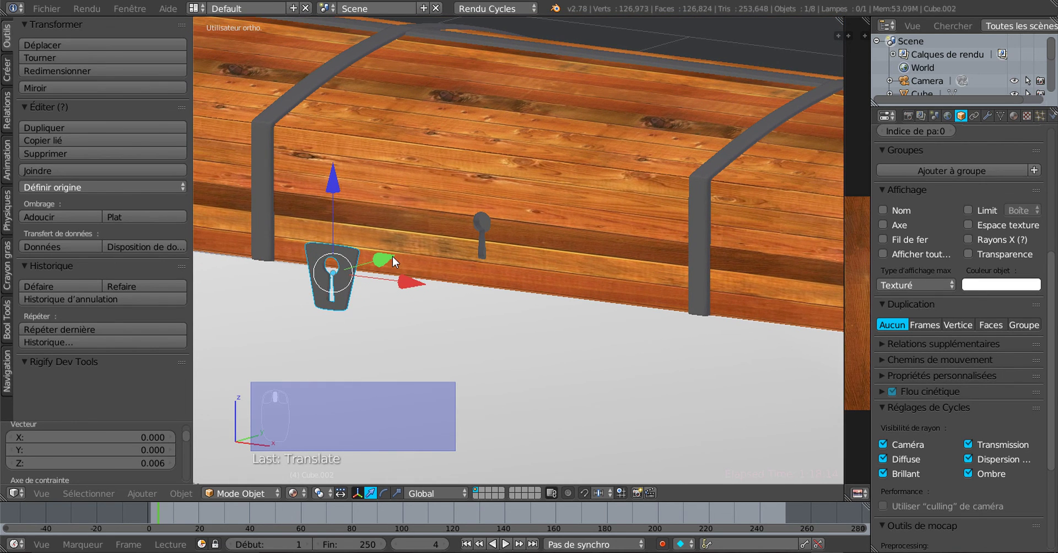
pyautogui.moveTo(393, 256); pyautogui.dragTo(517, 204)
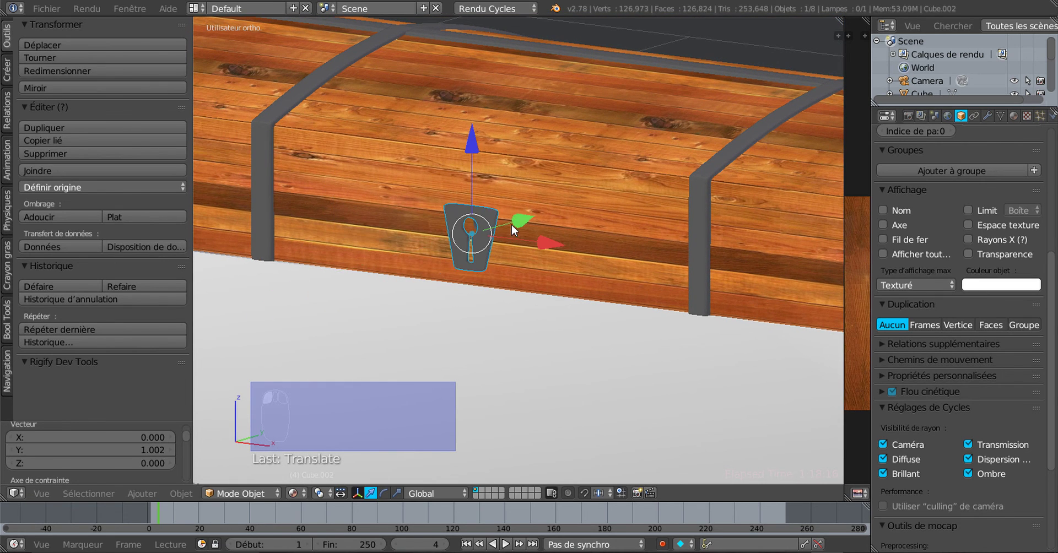
# - Seat the keyhole plate over the lid's keyhole by moving it 0.080 along Y and 0.004 along Z
pyautogui.scroll(5, 512, 225)
pyautogui.press('g')
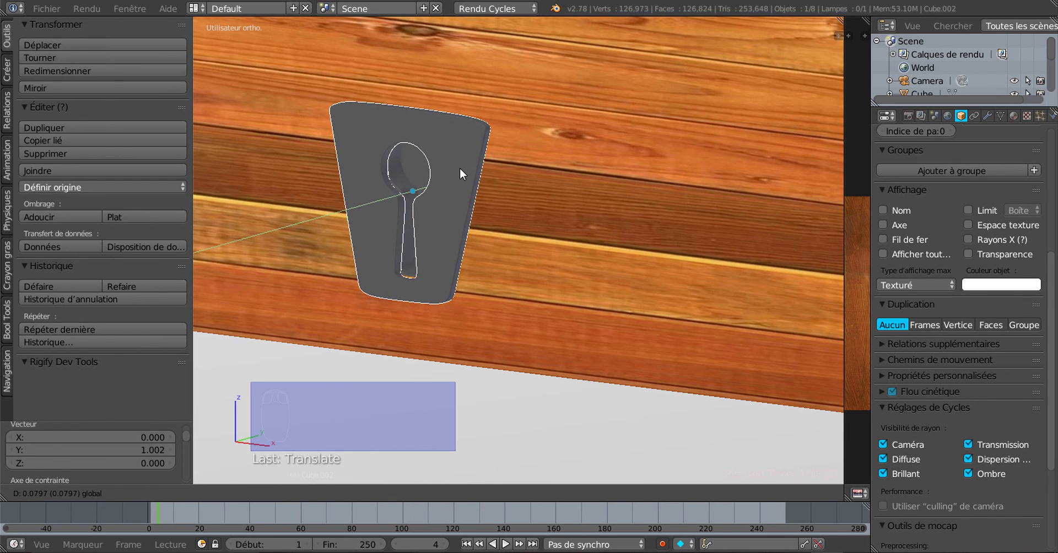
pyautogui.moveTo(459, 168); pyautogui.dragTo(459, 167)
pyautogui.moveTo(503, 154); pyautogui.dragTo(494, 150, button='middle')
pyautogui.press('g')
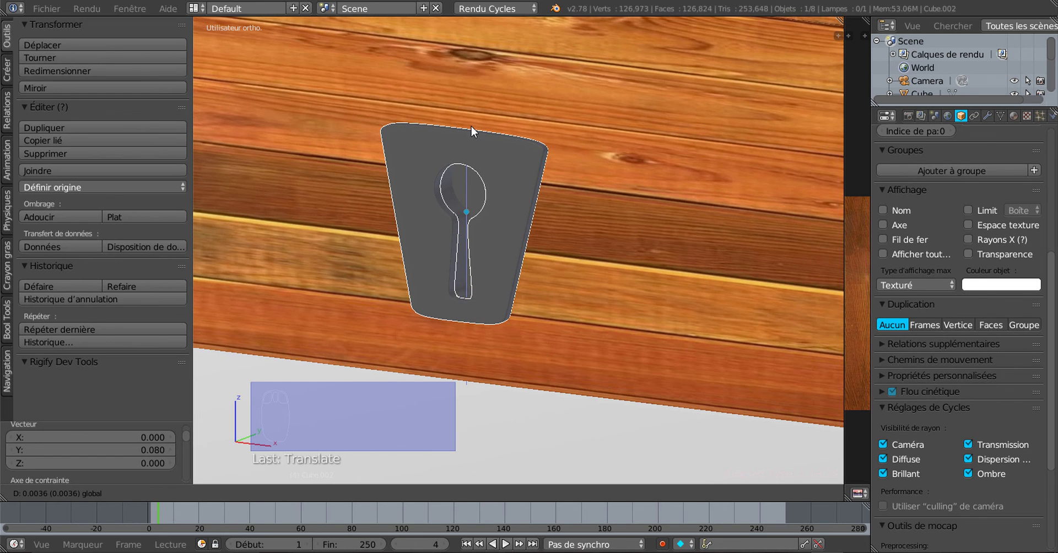
pyautogui.moveTo(471, 127); pyautogui.dragTo(471, 126)
# - Inspect the mounted keyhole plate from several angles and preview the closed chest in rendered shading
pyautogui.scroll(-2, 601, 194)
pyautogui.moveTo(600, 194); pyautogui.dragTo(441, 262, button='middle')
pyautogui.scroll(2, 444, 262)
pyautogui.scroll(-8, 544, 223)
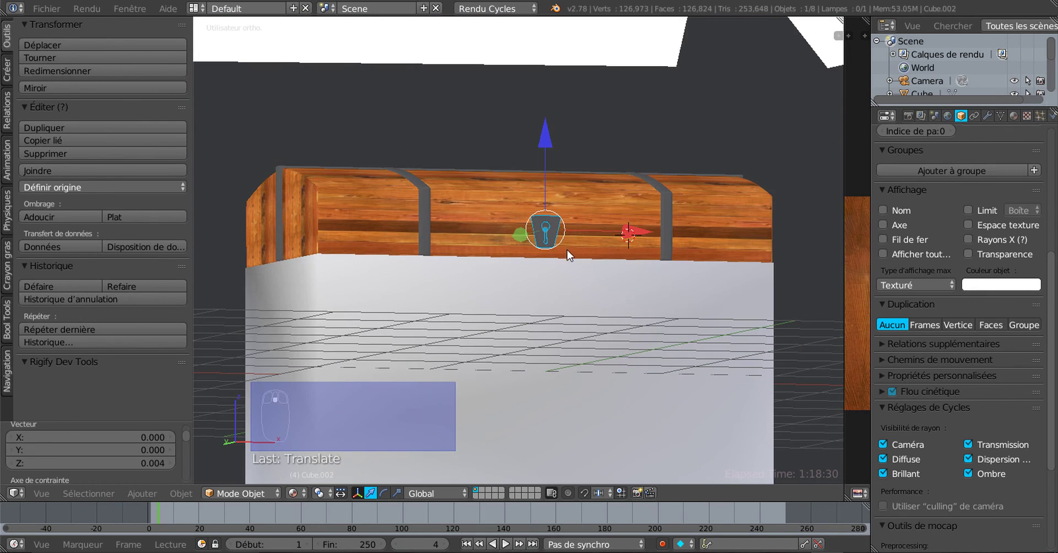
pyautogui.moveTo(570, 255); pyautogui.dragTo(452, 276, button='middle')
pyautogui.click(292, 494)
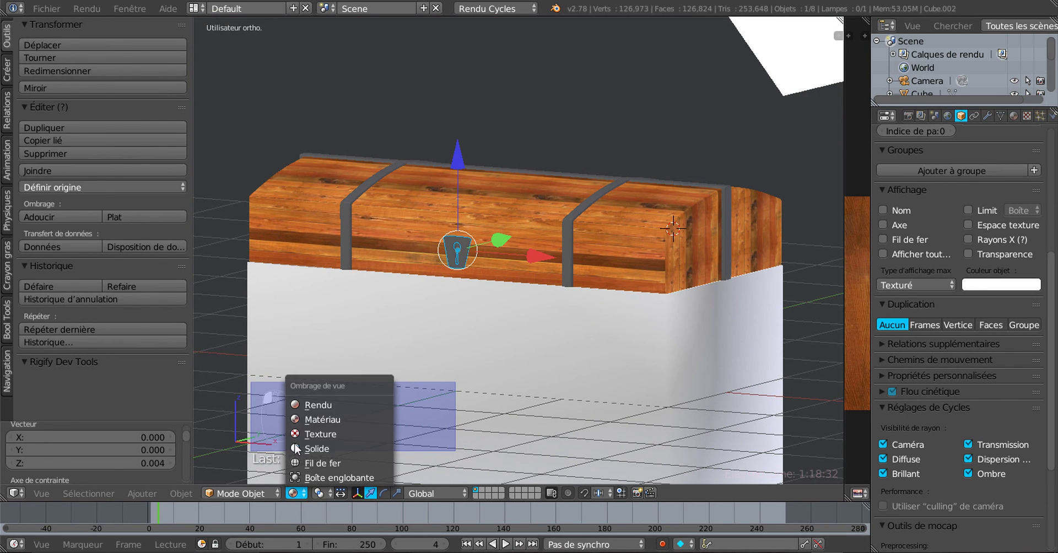
pyautogui.click(297, 404)
pyautogui.scroll(6, 498, 334)
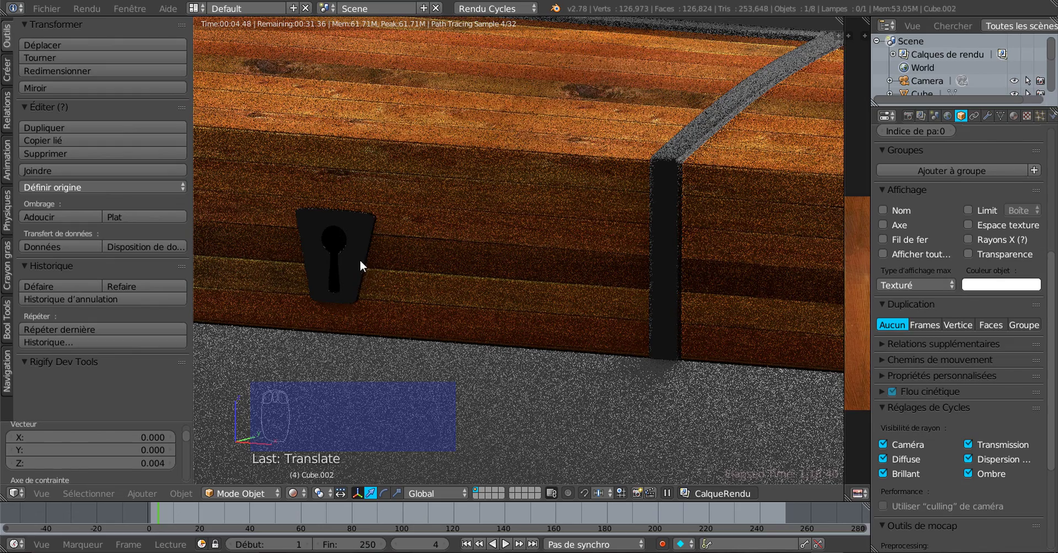
pyautogui.scroll(-3, 474, 289)
pyautogui.scroll(-2, 483, 286)
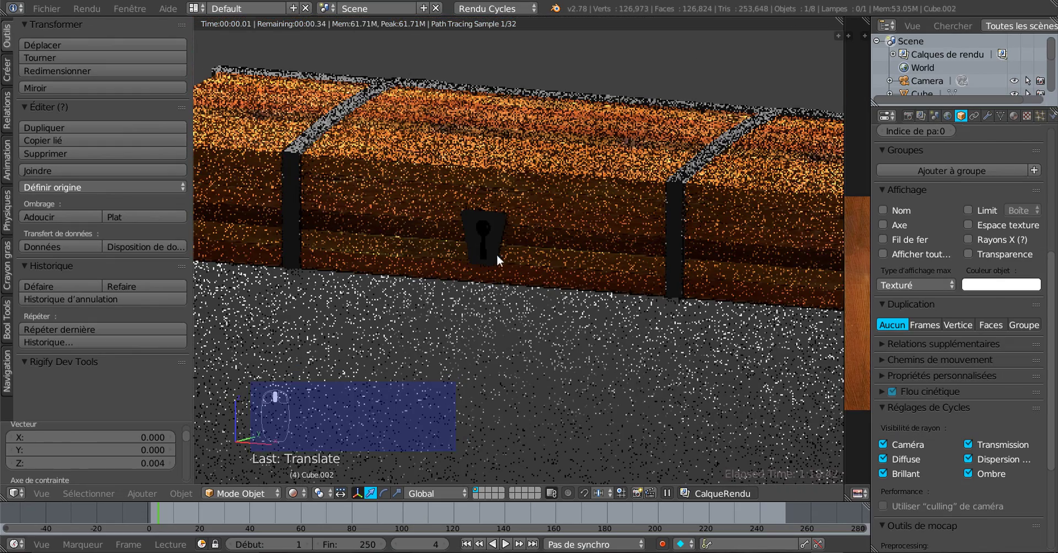
# - Return the viewport to material shading and frame the lid with its keyhole plate
pyautogui.click(293, 493)
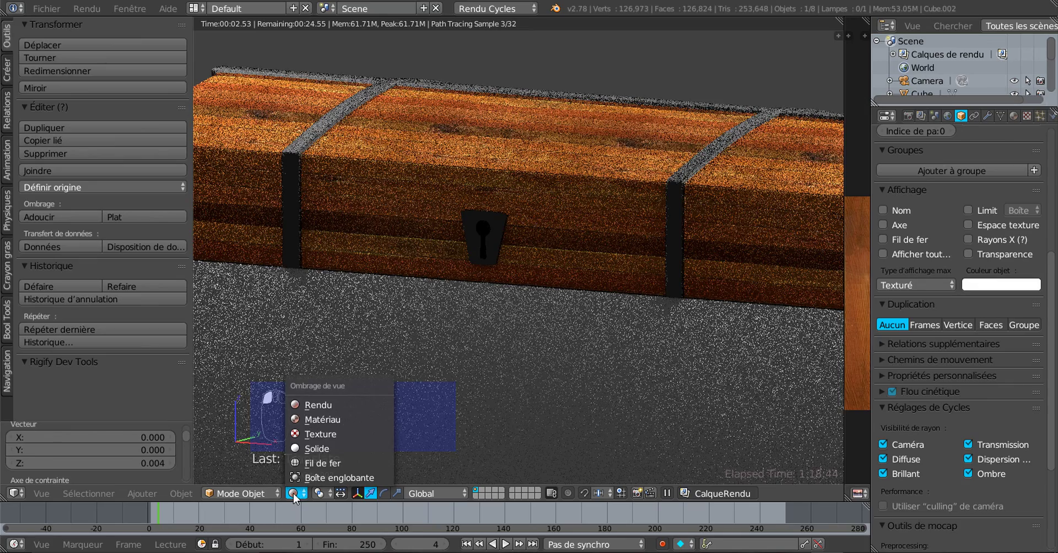
pyautogui.click(305, 420)
pyautogui.moveTo(468, 282); pyautogui.dragTo(583, 267, button='middle')
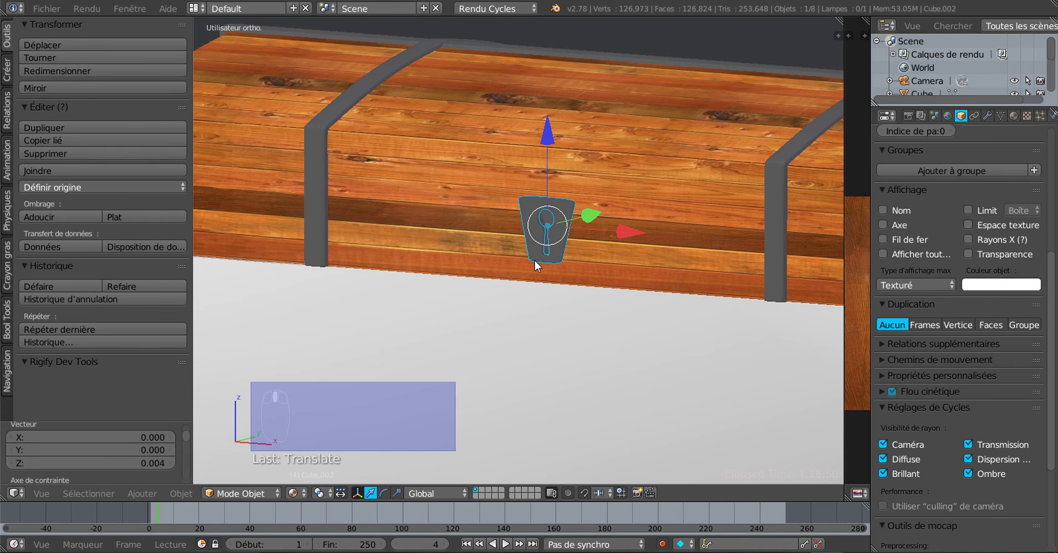
pyautogui.scroll(-2, 611, 229)
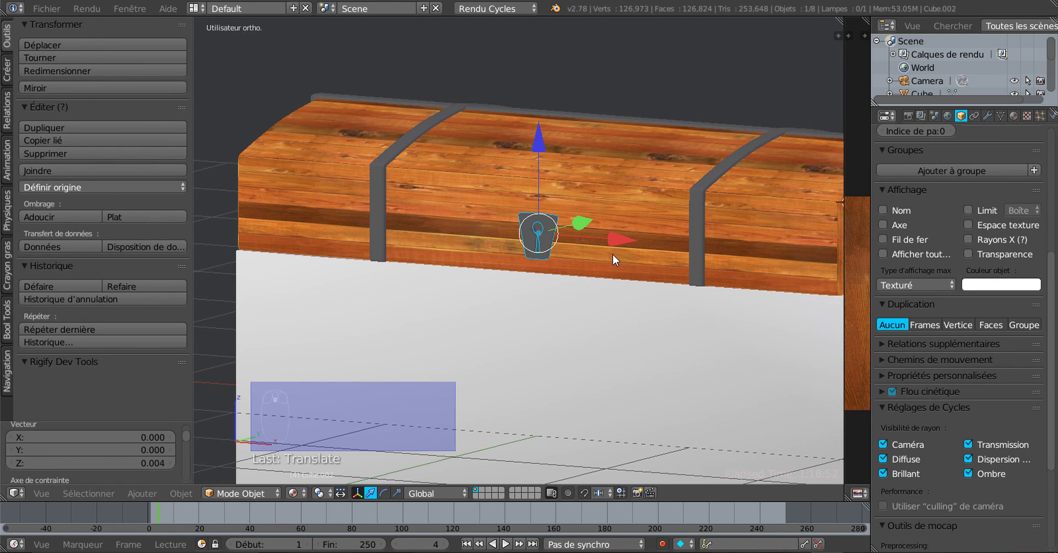
# - Join the keyhole plate to the chest lid, keeping the lid as the active object
pyautogui.scroll(2, 613, 253)
pyautogui.moveTo(610, 255); pyautogui.dragTo(582, 258, button='middle')
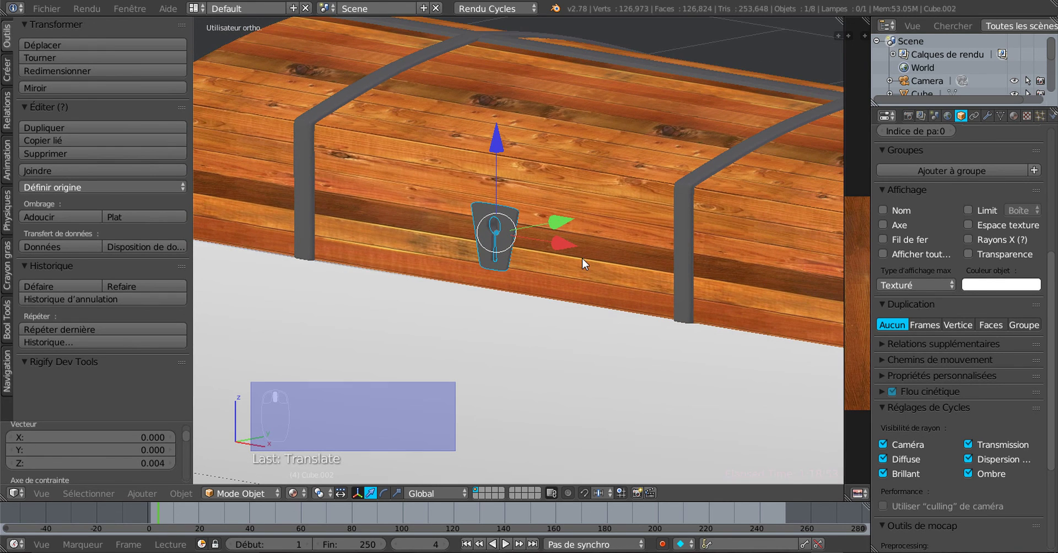
pyautogui.rightClick(514, 289)
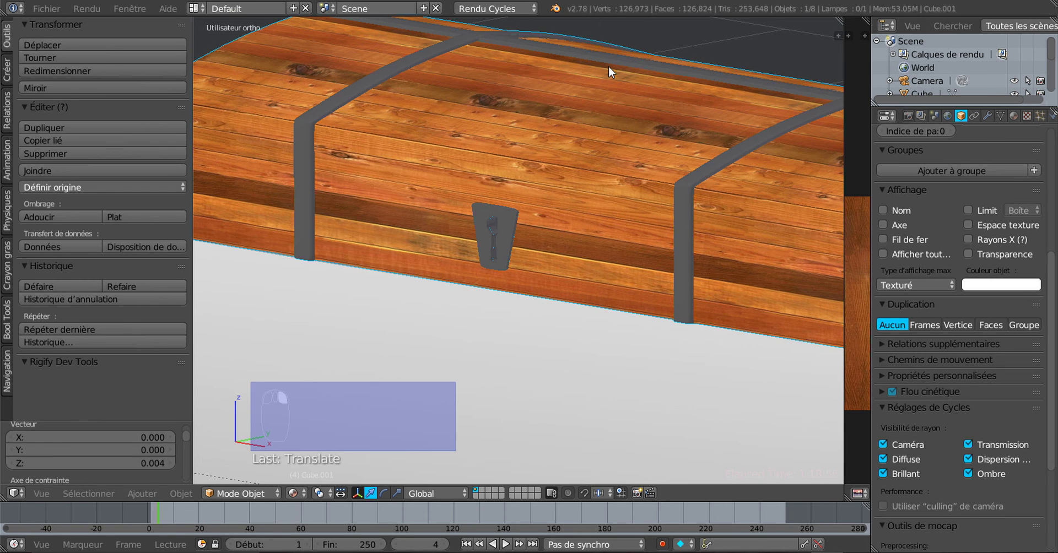
pyautogui.scroll(1, 512, 322)
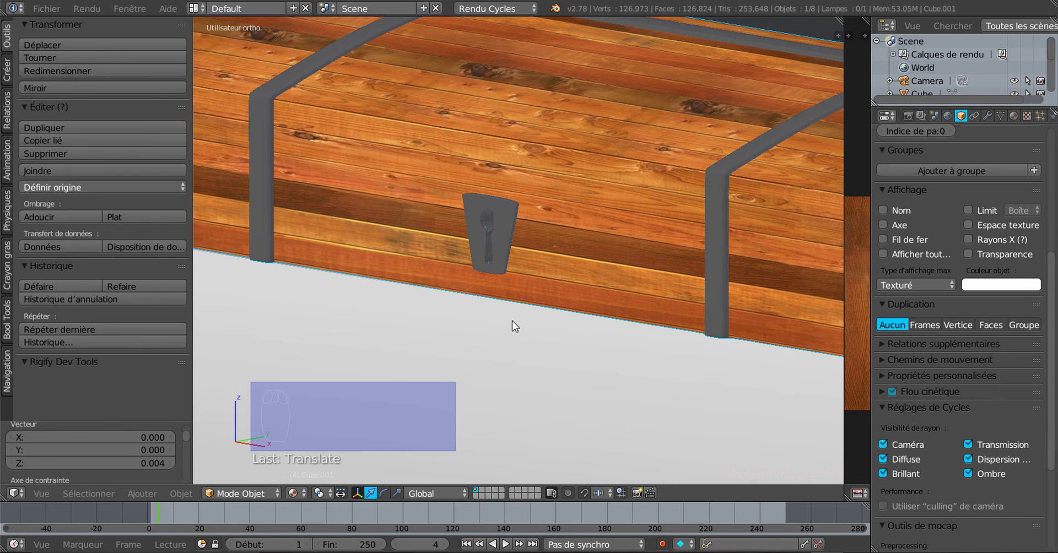
pyautogui.scroll(2, 508, 310)
pyautogui.rightClick(502, 225)
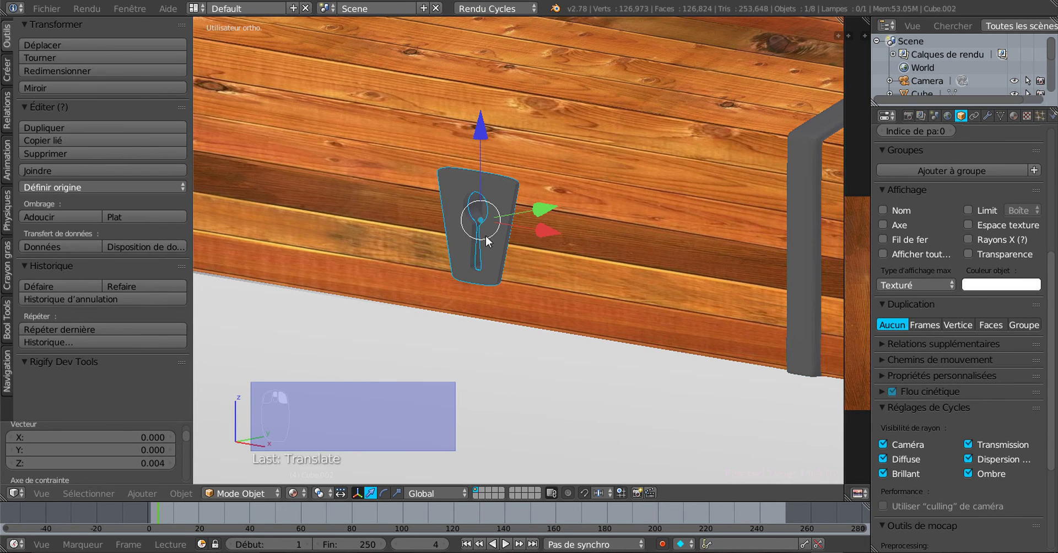
pyautogui.keyDown('shift'); pyautogui.rightClick(573, 147); pyautogui.keyUp('shift')
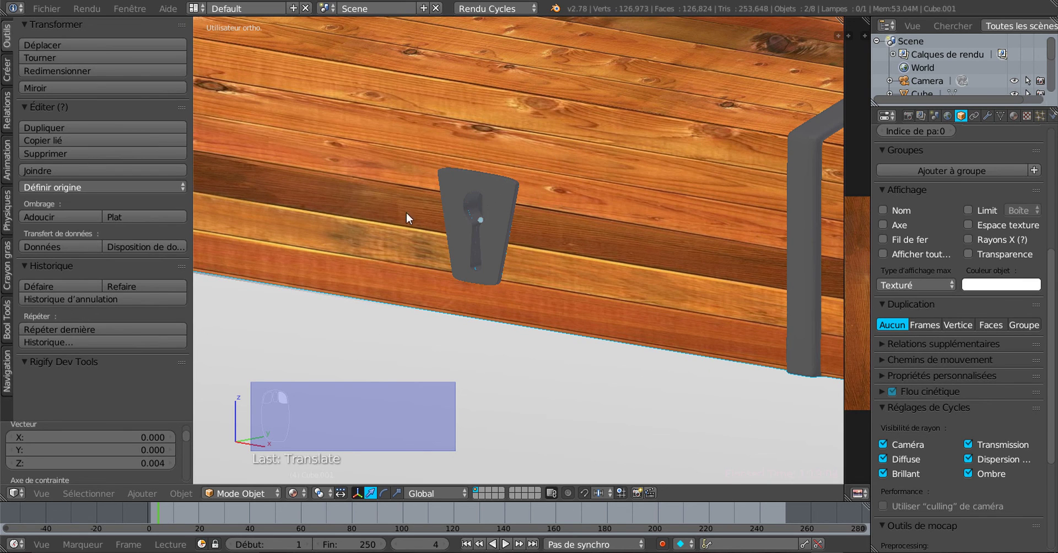
pyautogui.scroll(-3, 342, 271)
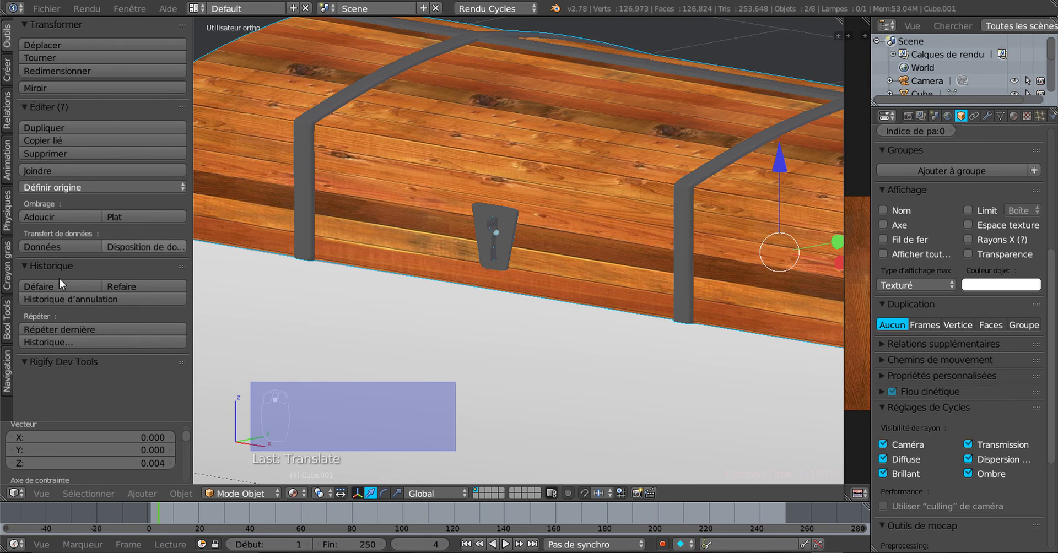
pyautogui.click(38, 171)
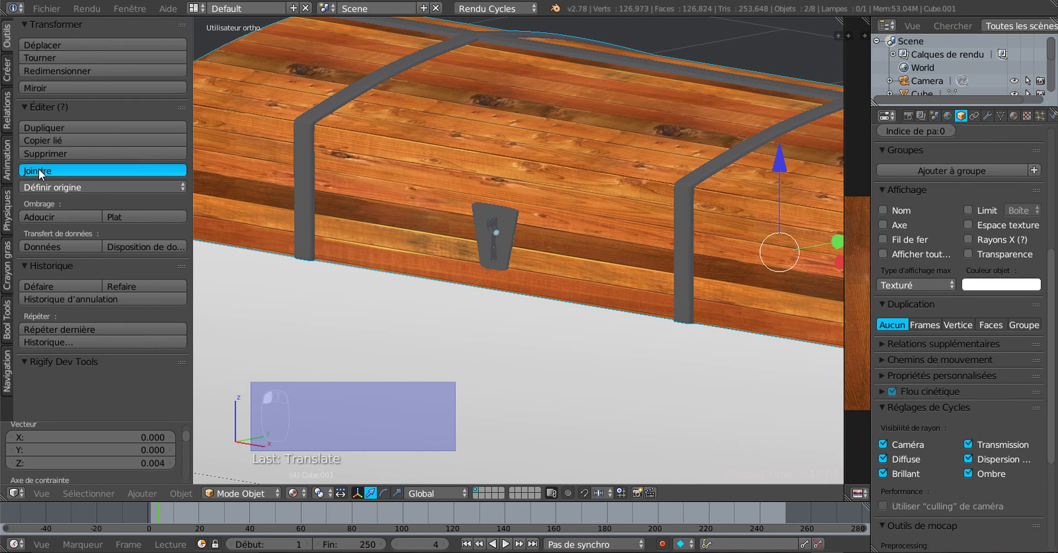
# - Test opening the lid with its joined keyhole plate by rotating it about the global X axis, then cancel the rotation
pyautogui.scroll(-4, 548, 290)
pyautogui.moveTo(548, 291); pyautogui.dragTo(425, 225, button='middle')
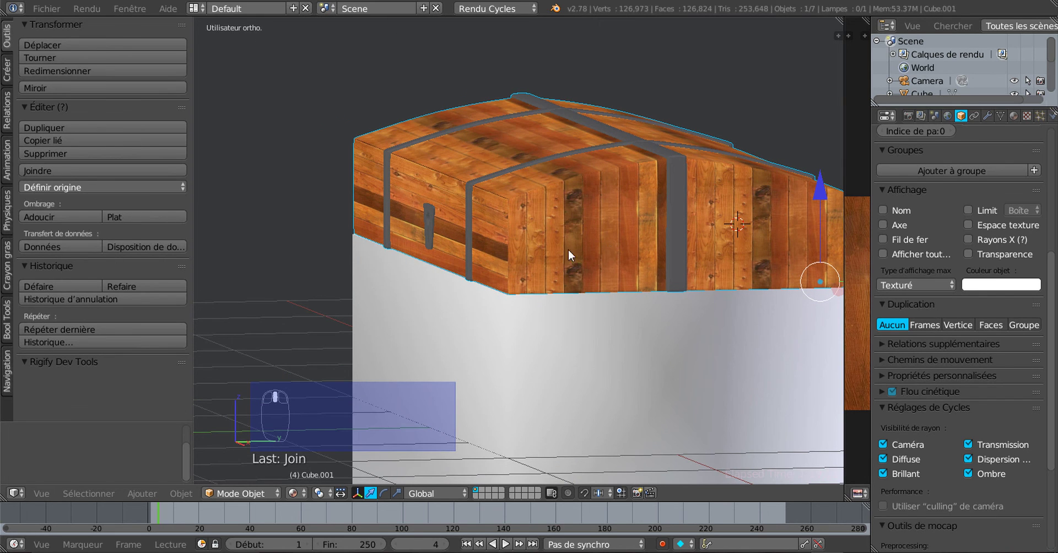
pyautogui.keyDown('shift'); pyautogui.moveTo(568, 249); pyautogui.dragTo(441, 242, button='middle'); pyautogui.keyUp('shift')
pyautogui.scroll(-1, 645, 243)
pyautogui.scroll(2, 656, 243)
pyautogui.scroll(-2, 655, 243)
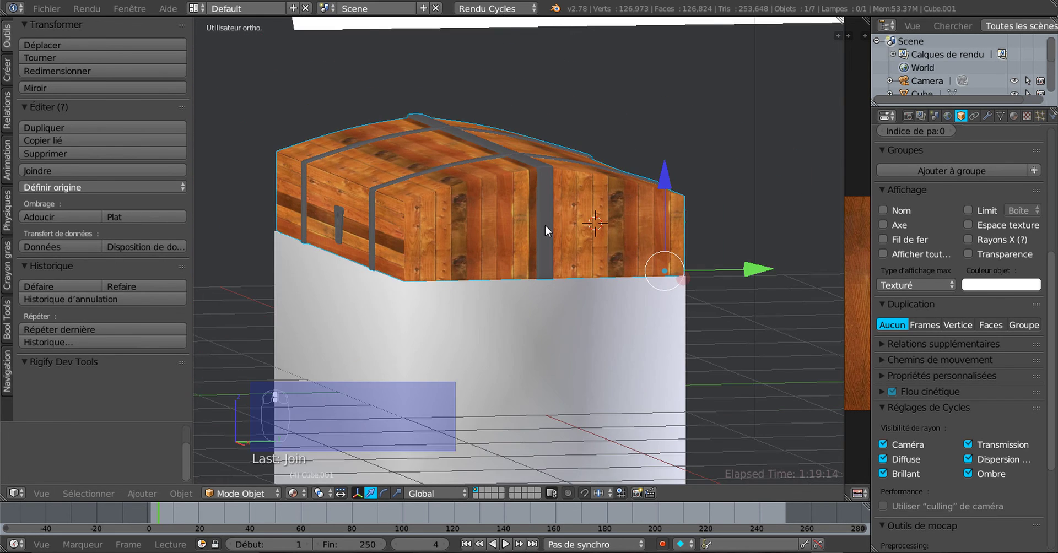
pyautogui.moveTo(544, 225); pyautogui.dragTo(567, 223, button='middle')
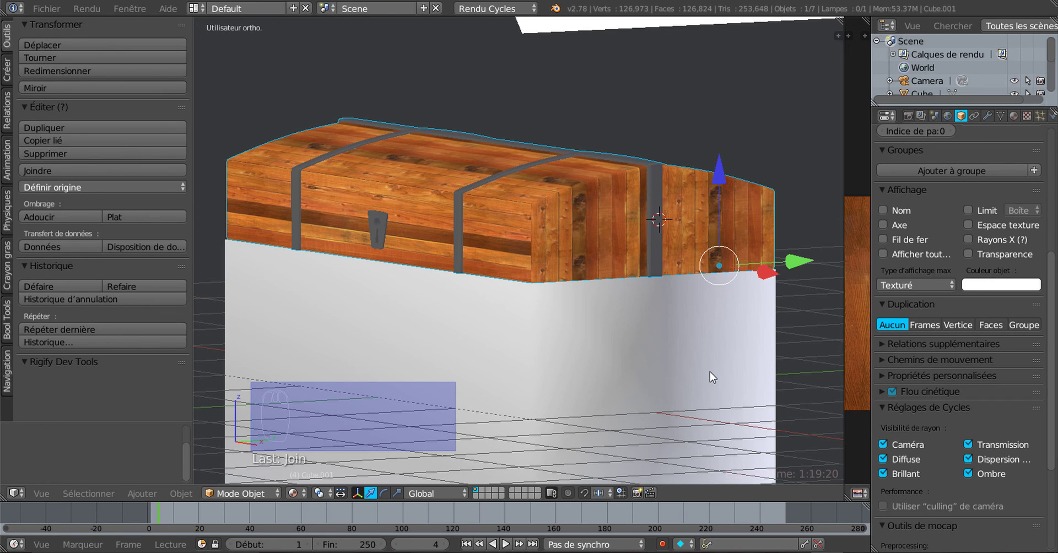
pyautogui.press('r')
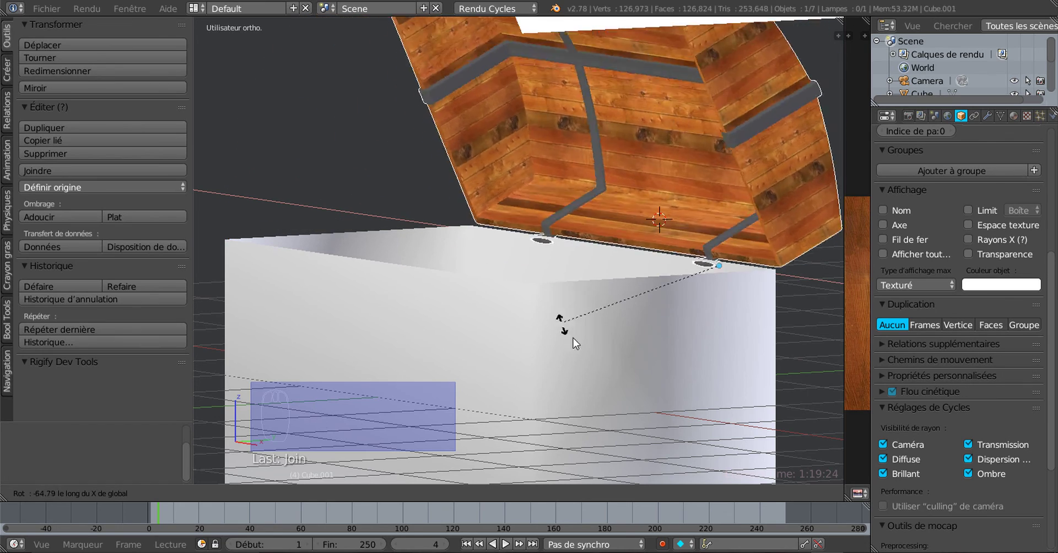
pyautogui.rightClick(610, 342)
pyautogui.moveTo(611, 341); pyautogui.dragTo(715, 343, button='middle')
pyautogui.scroll(4, 697, 346)
pyautogui.moveTo(605, 343); pyautogui.dragTo(560, 342, button='middle')
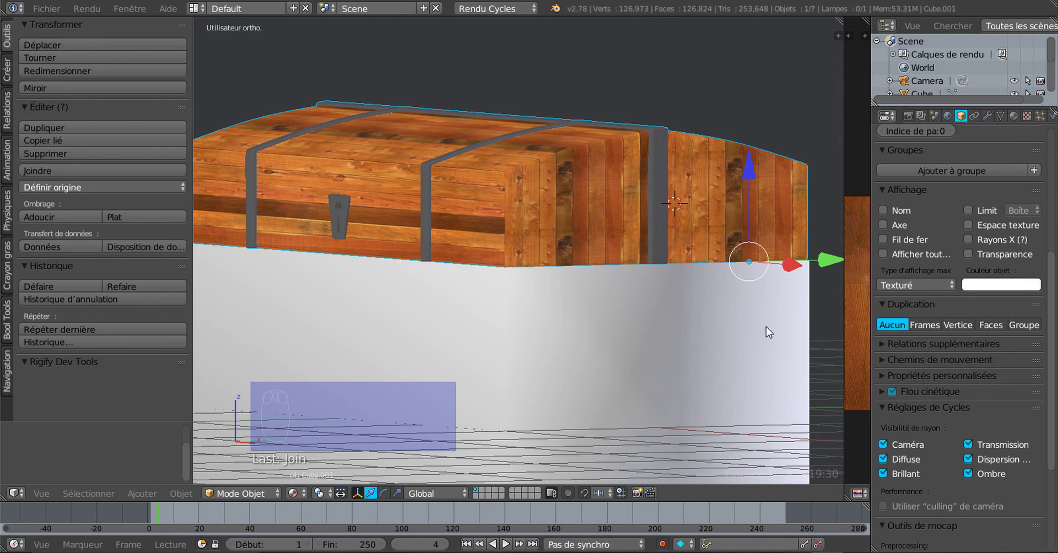
# - Merge the 3D view over the neighbouring image editor and frame the whole chest in the enlarged view
pyautogui.scroll(-2, 766, 330)
pyautogui.moveTo(748, 334)
pyautogui.mouseDown(button='middle')
pyautogui.moveTo(773, 352)
pyautogui.moveTo(746, 349)
pyautogui.mouseUp(button='middle')
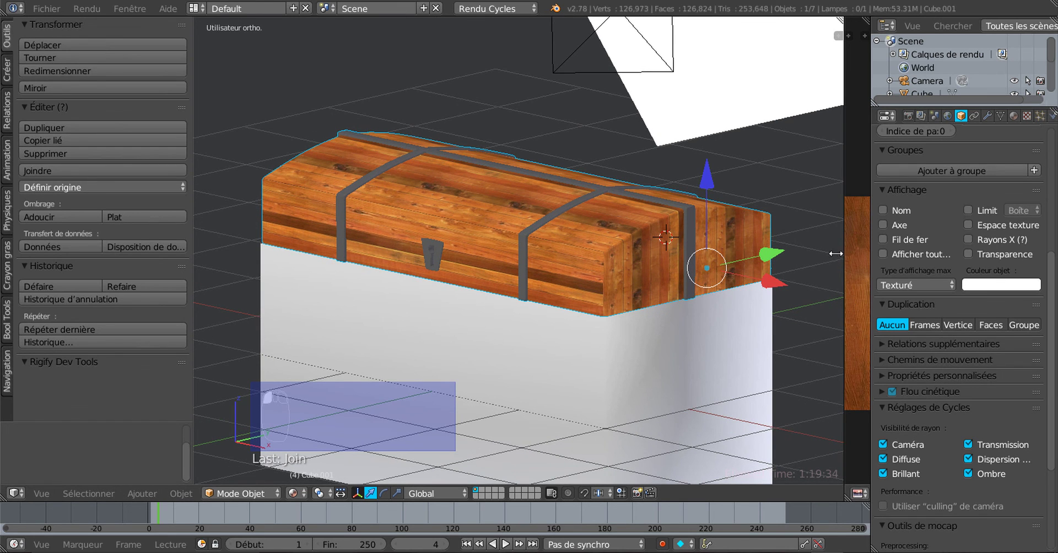
pyautogui.moveTo(836, 253); pyautogui.dragTo(725, 253)
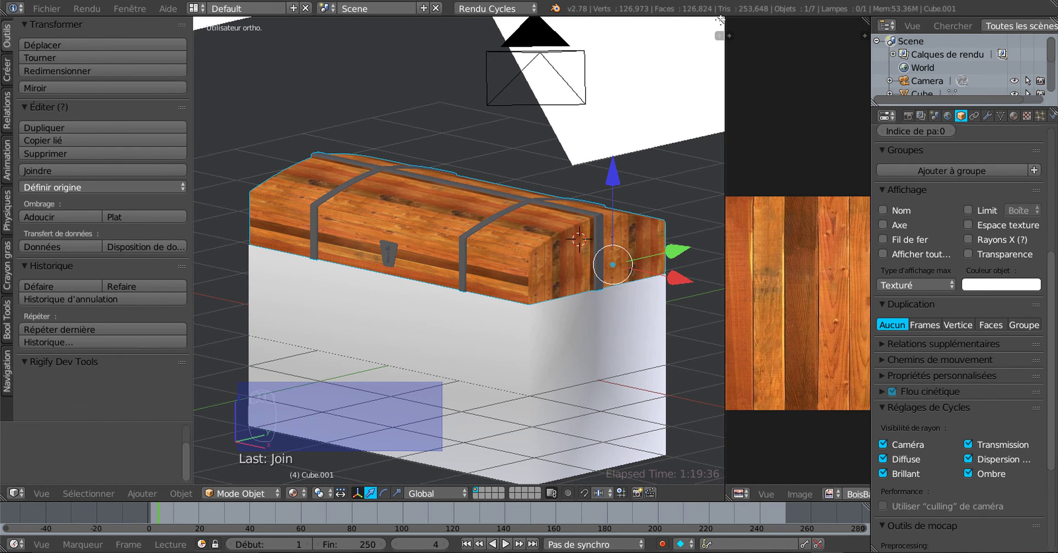
pyautogui.moveTo(720, 20); pyautogui.dragTo(766, 33)
pyautogui.scroll(-4, 697, 232)
pyautogui.moveTo(683, 260); pyautogui.dragTo(708, 264, button='middle')
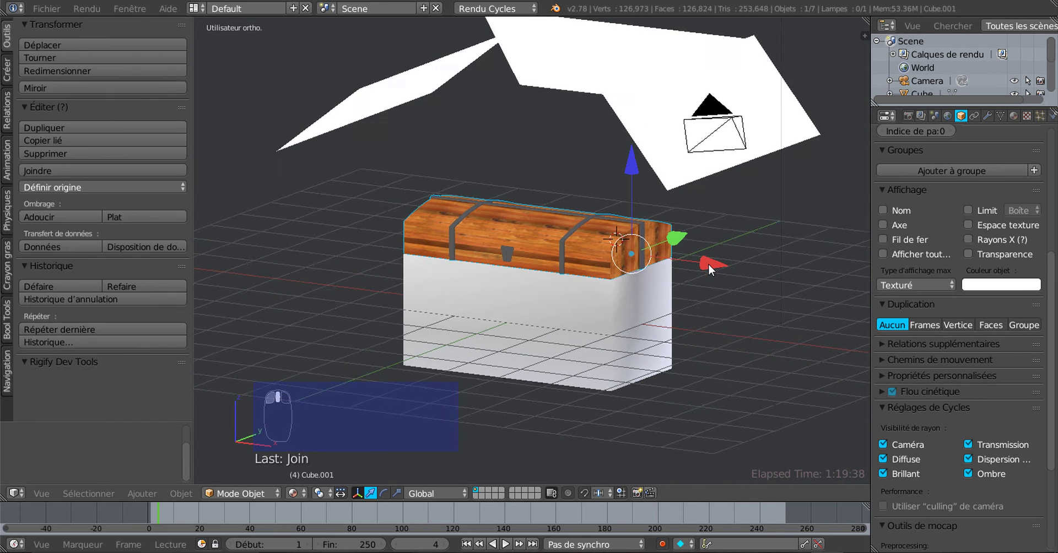
# - Preview the closed chest in rendered shading in a slightly widened 3D view, framing the lid and keyhole plate closely
pyautogui.click(295, 493)
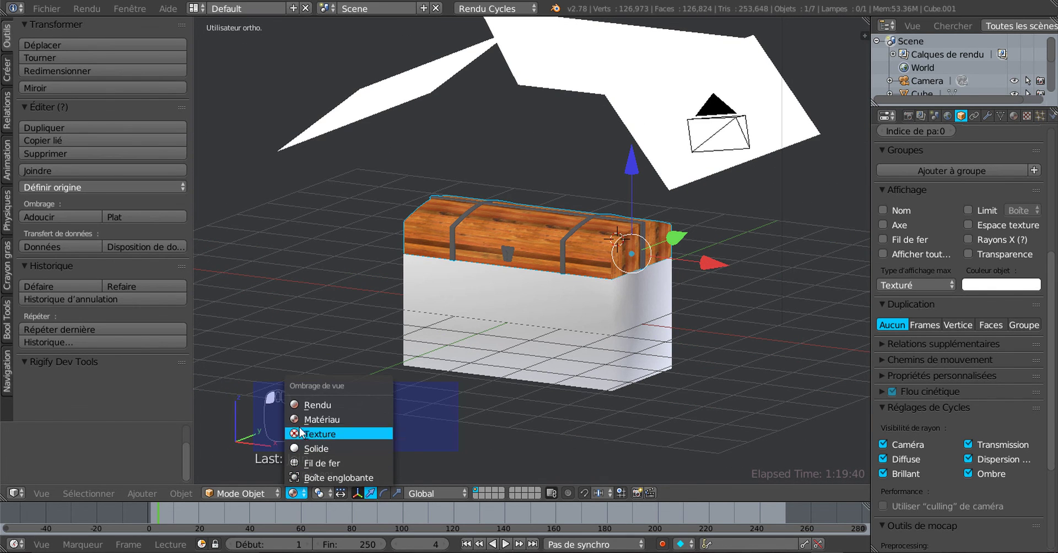
pyautogui.click(300, 433)
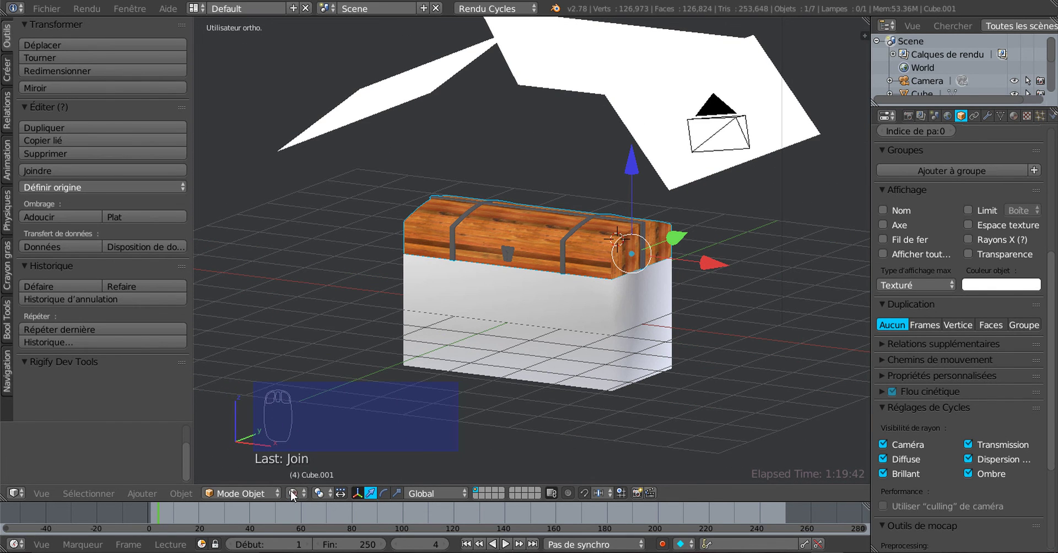
pyautogui.click(292, 492)
pyautogui.click(309, 405)
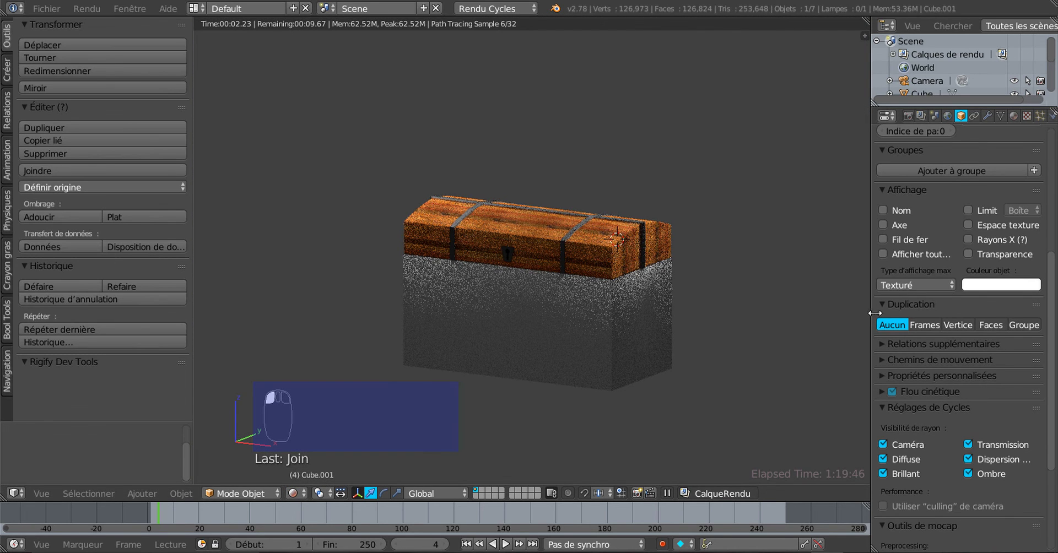
pyautogui.moveTo(871, 319); pyautogui.dragTo(892, 322)
pyautogui.moveTo(806, 332); pyautogui.dragTo(671, 323, button='middle')
pyautogui.scroll(2, 664, 325)
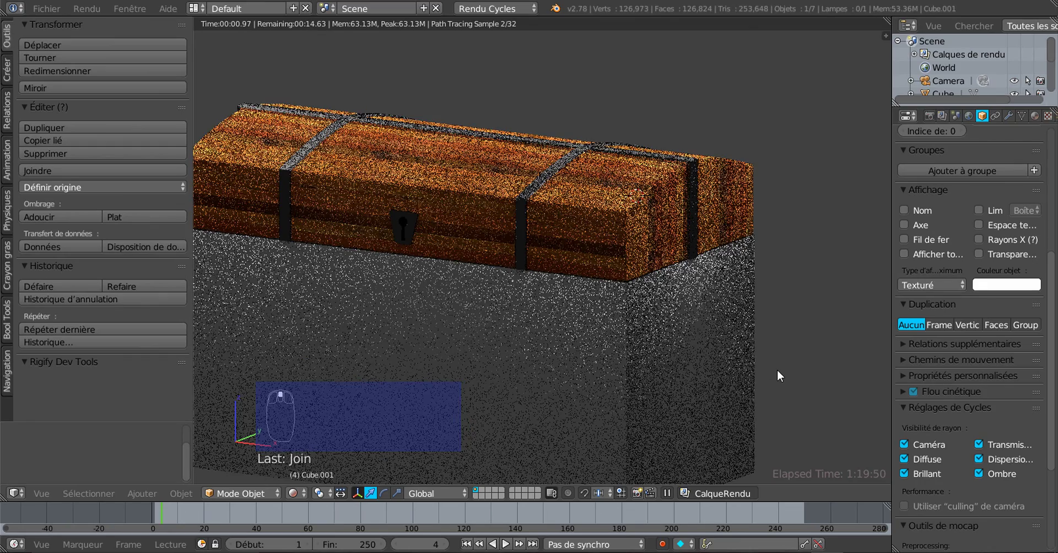